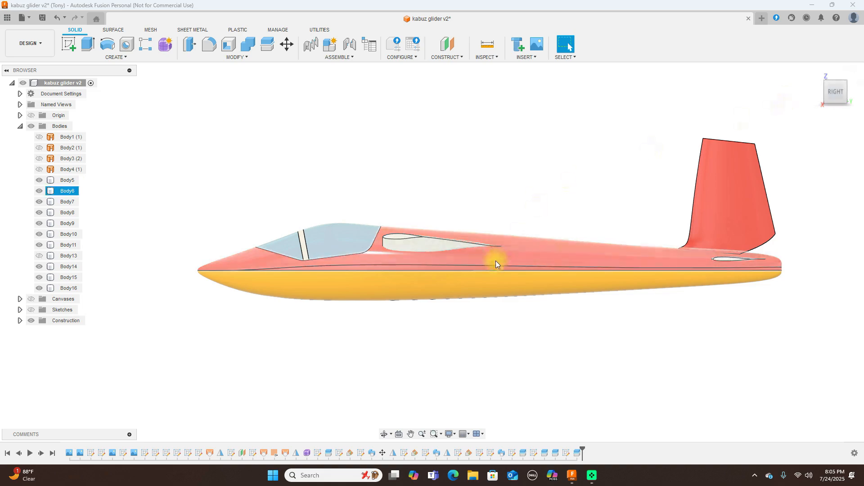
# Step: Join the lower fuselage body to the upper fuselage body with Combine
pyautogui.moveTo(829, 86)
pyautogui.mouseDown()
pyautogui.moveTo(836, 97)
pyautogui.moveTo(831, 92)
pyautogui.mouseUp()
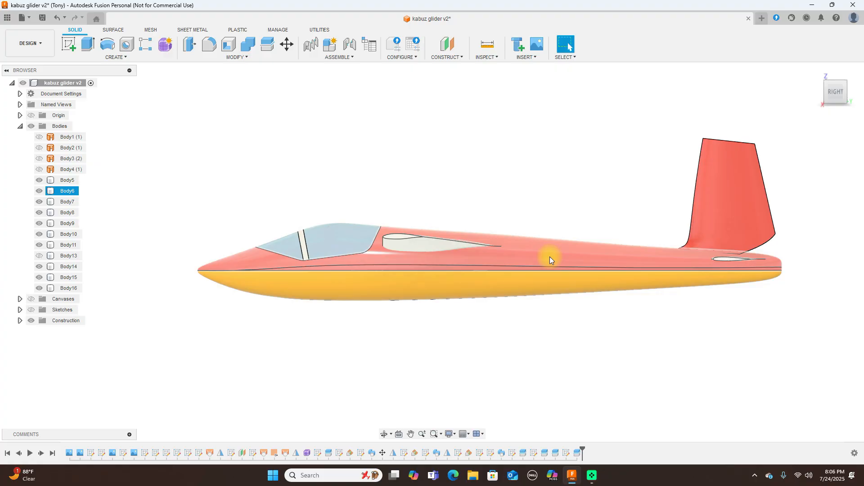
pyautogui.click(832, 85)
pyautogui.click(243, 46)
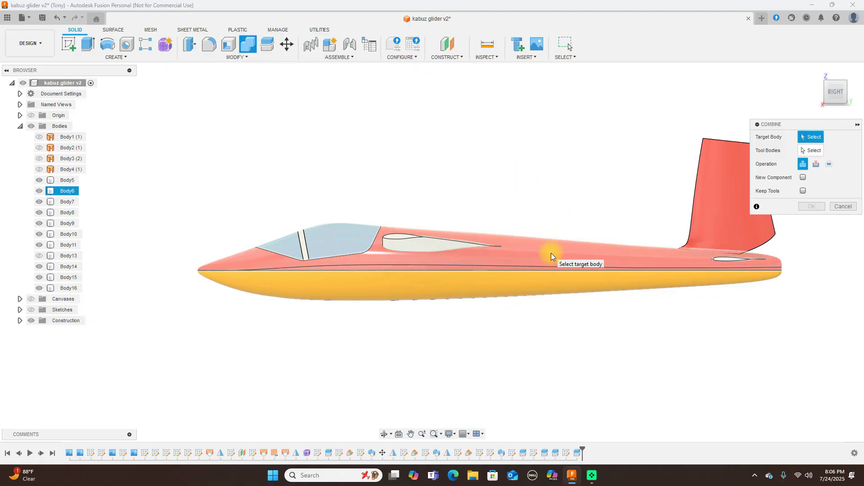
pyautogui.click(550, 255)
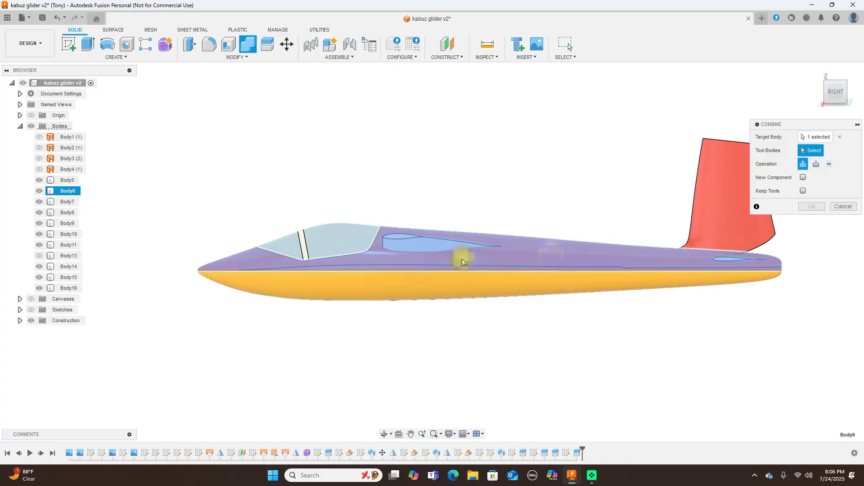
pyautogui.click(350, 288)
pyautogui.click(810, 207)
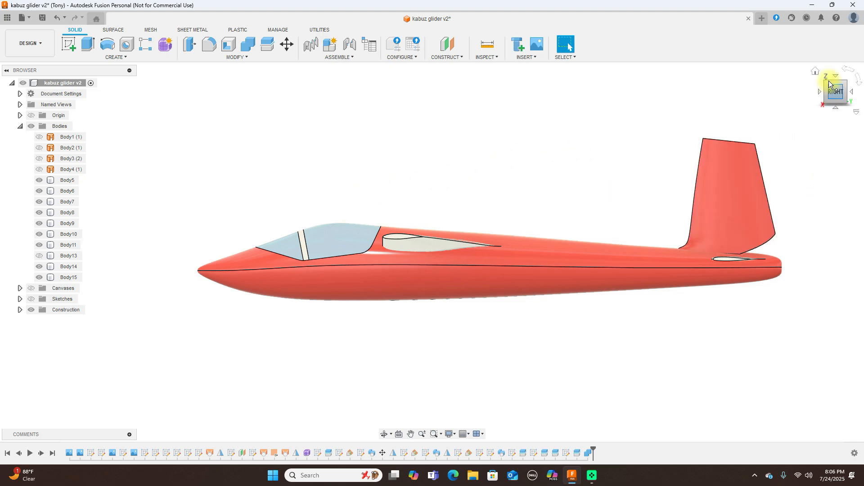
# Step: Join the two wing bodies with Combine, adding the far horizontal stabilizer as a tool body
pyautogui.moveTo(829, 81); pyautogui.dragTo(838, 93)
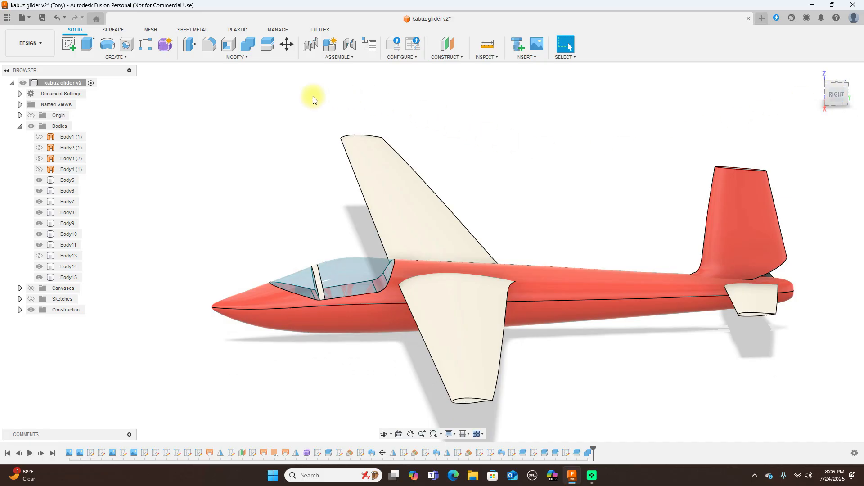
pyautogui.click(248, 44)
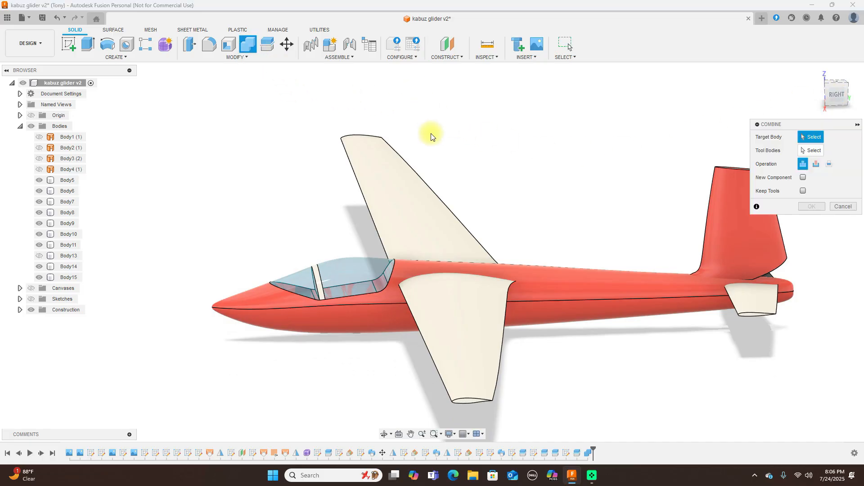
pyautogui.click(407, 189)
pyautogui.click(468, 320)
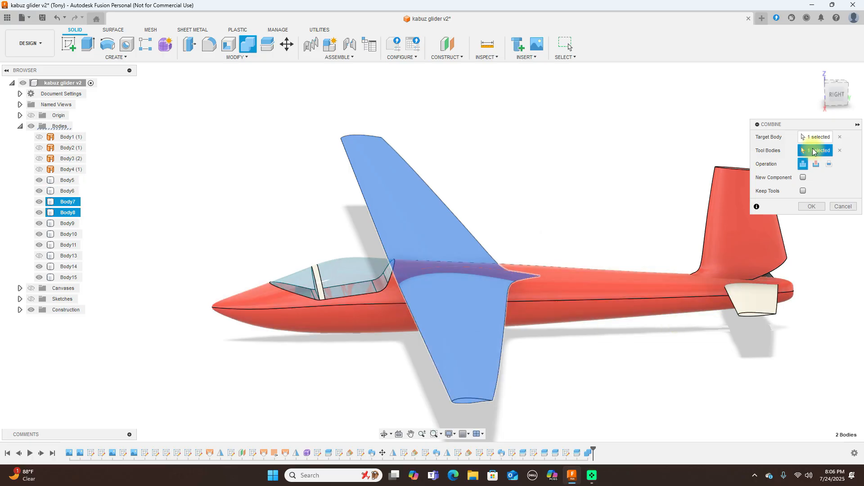
pyautogui.moveTo(830, 90); pyautogui.dragTo(799, 153)
pyautogui.click(719, 353)
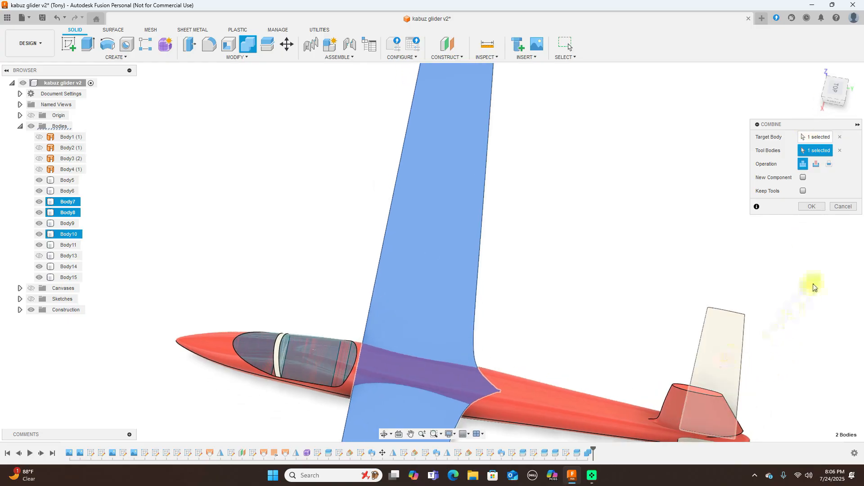
pyautogui.click(813, 207)
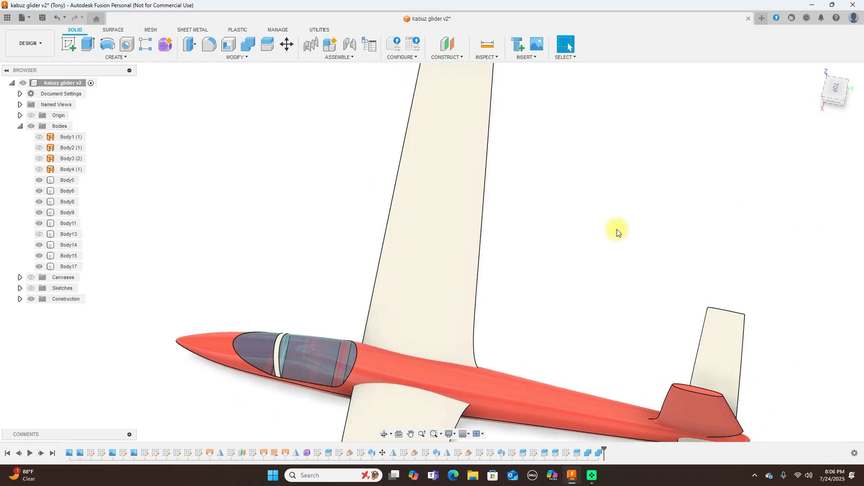
# Step: Hide and show Body8 to check which parts of the glider it contains
pyautogui.scroll(-5, 617, 232)
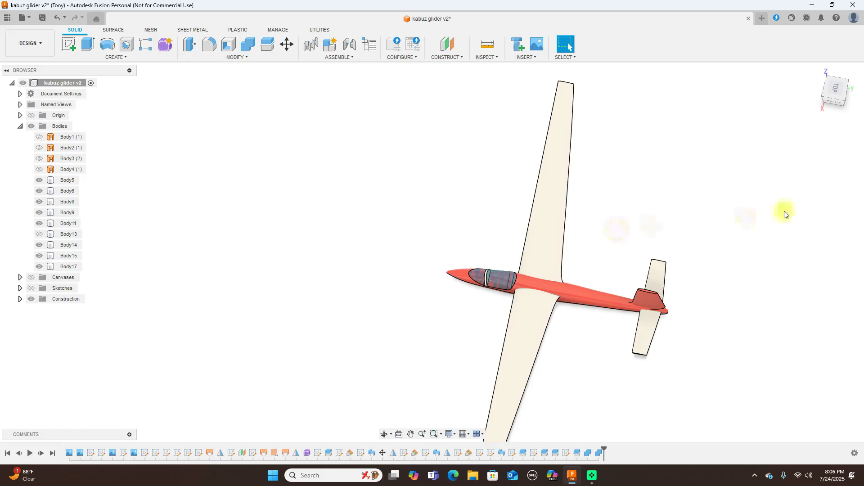
pyautogui.click(832, 101)
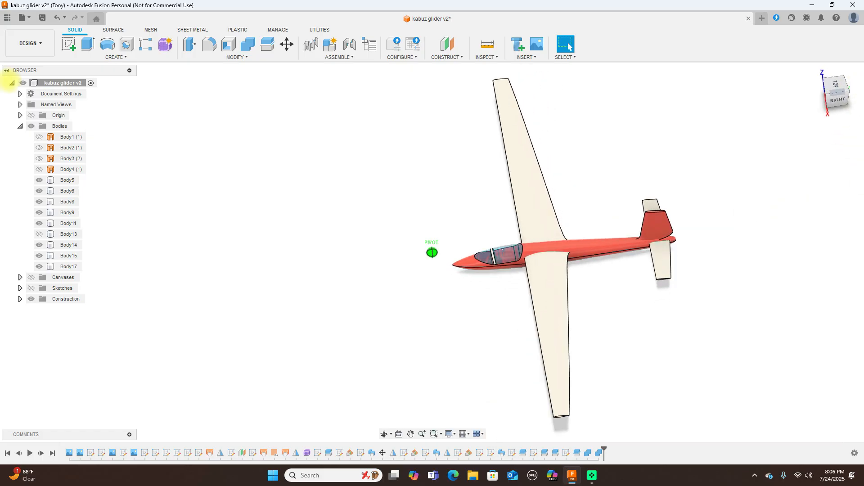
pyautogui.click(41, 202)
pyautogui.click(41, 202)
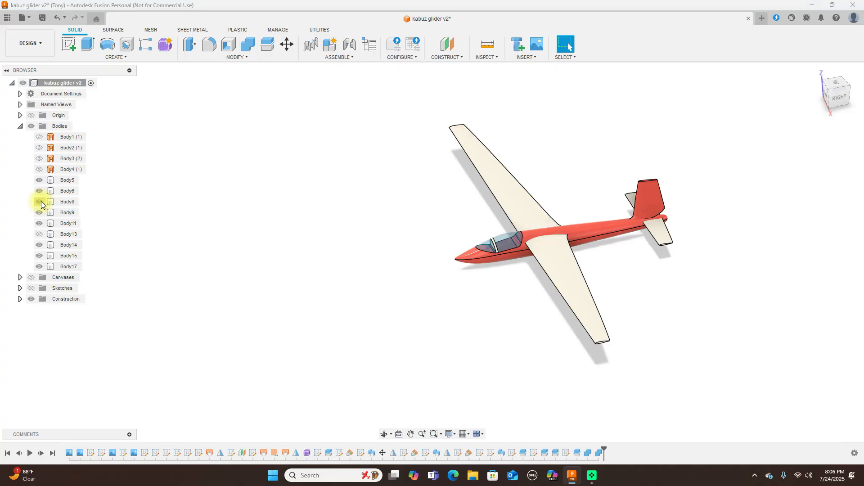
pyautogui.click(40, 202)
pyautogui.click(40, 201)
# Step: Join the combined wings to the fuselage with Combine, using the fuselage as the target body
pyautogui.click(248, 43)
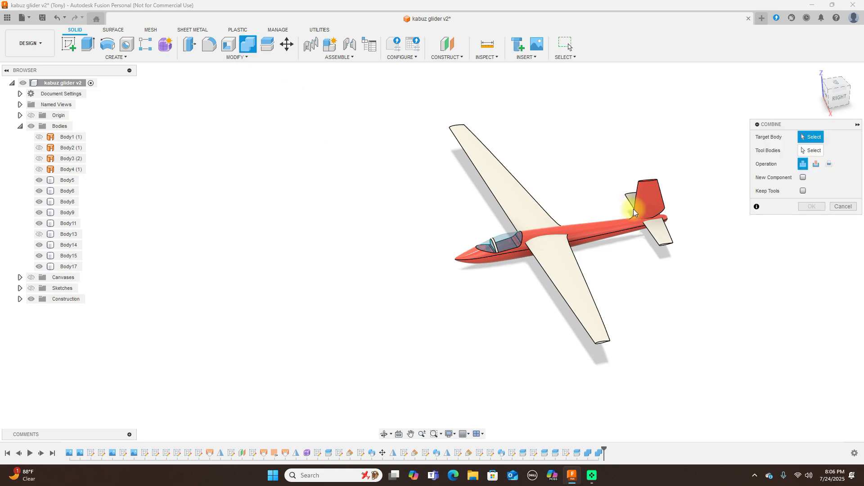
pyautogui.click(592, 226)
pyautogui.click(557, 269)
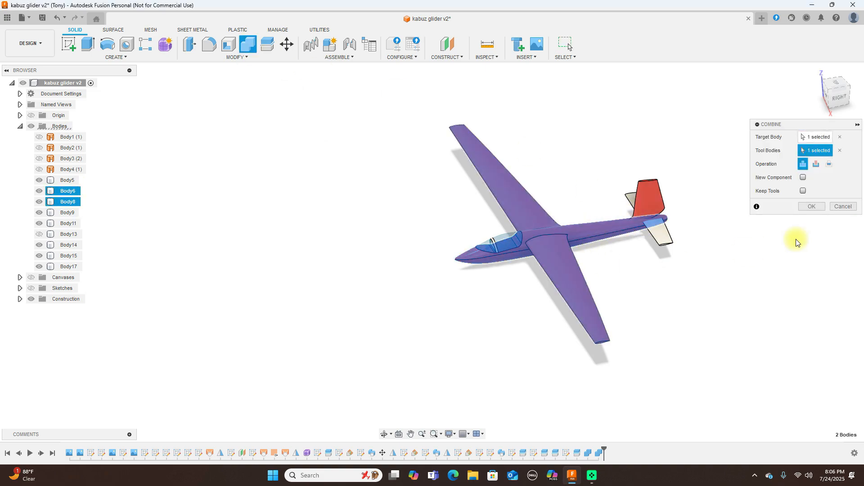
pyautogui.click(813, 206)
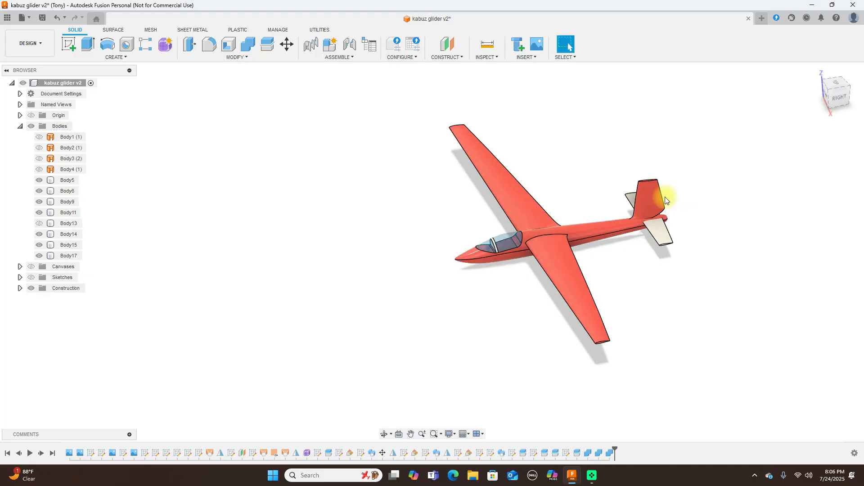
# Step: Join both horizontal stabilizers to the fuselage with Combine
pyautogui.scroll(2, 661, 234)
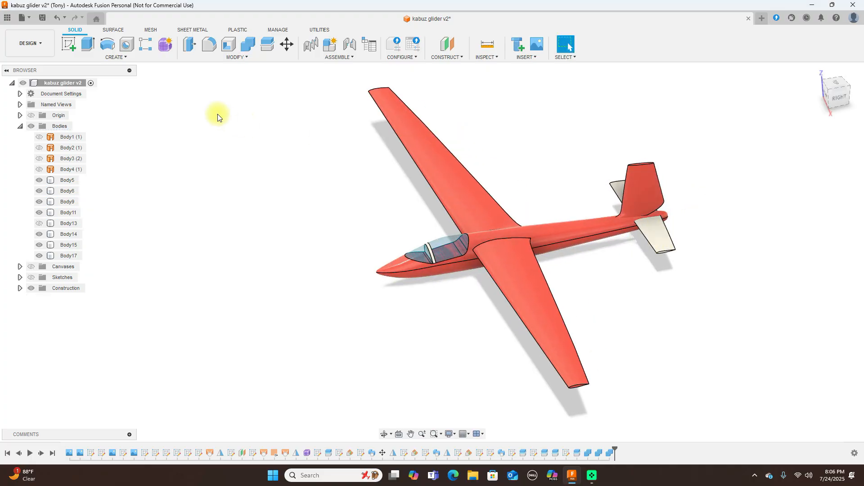
pyautogui.click(244, 49)
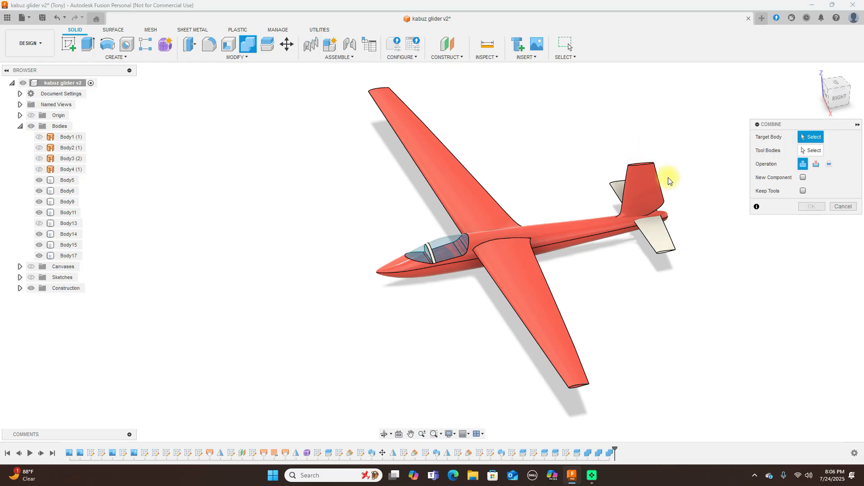
pyautogui.click(592, 221)
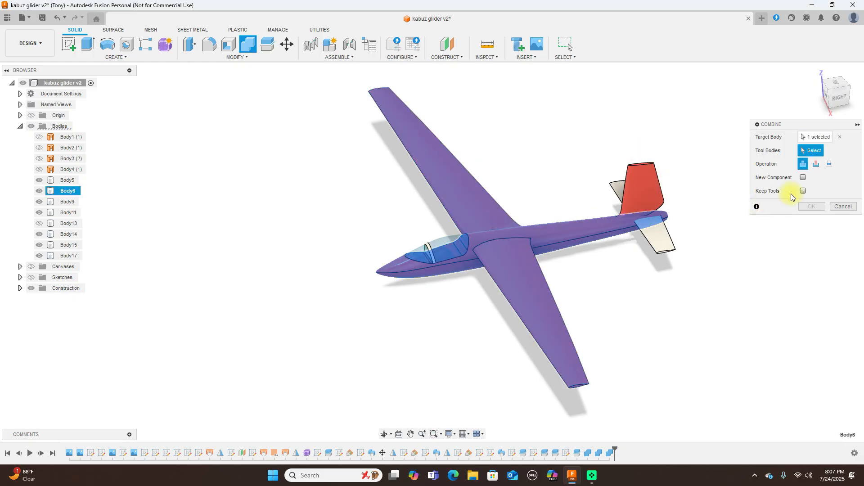
pyautogui.click(654, 243)
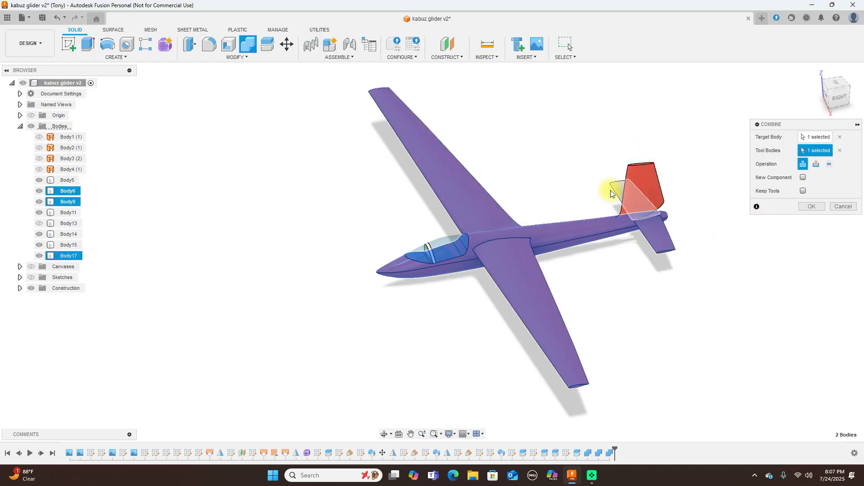
pyautogui.click(812, 206)
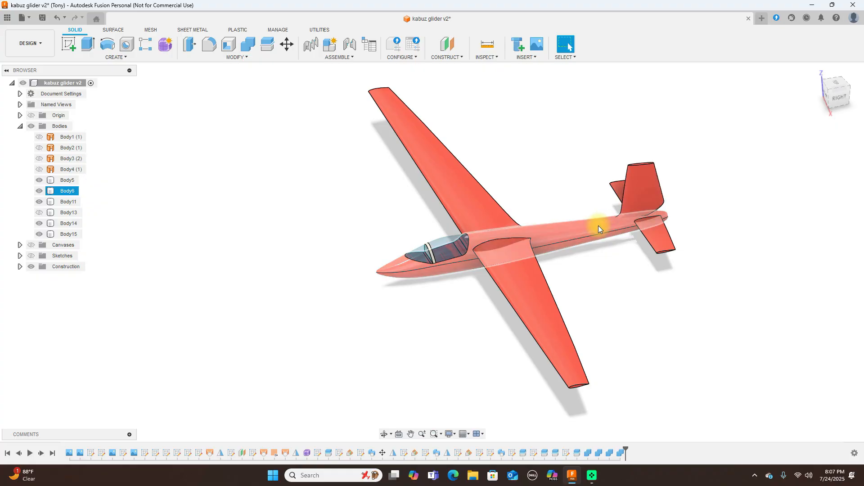
# Step: Join the vertical tail fin to the fuselage with Combine
pyautogui.click(248, 44)
pyautogui.click(570, 225)
pyautogui.click(636, 180)
pyautogui.click(805, 208)
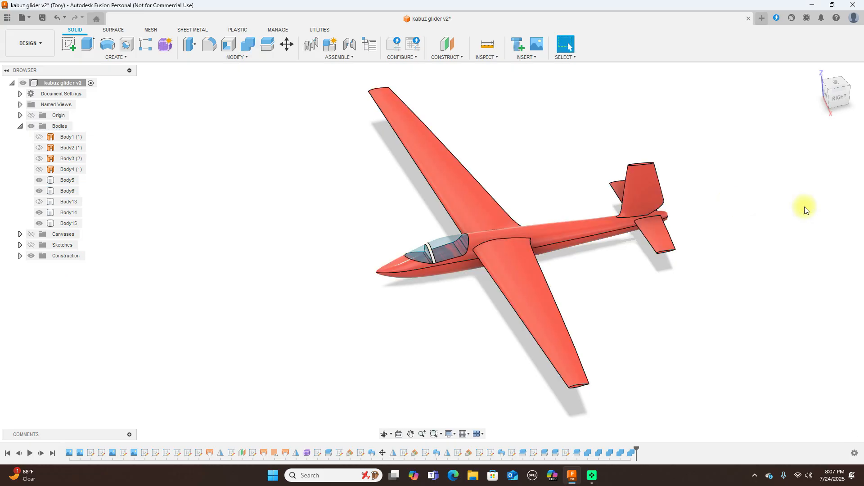
# Step: Hide the fuselage temporarily and toggle Body5, Body14 and Body15 to identify the separate canopy parts
pyautogui.click(833, 100)
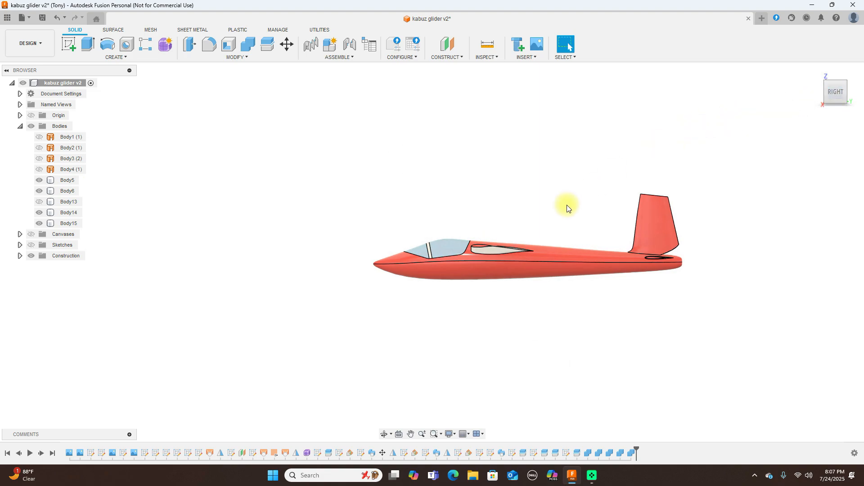
pyautogui.scroll(3, 567, 208)
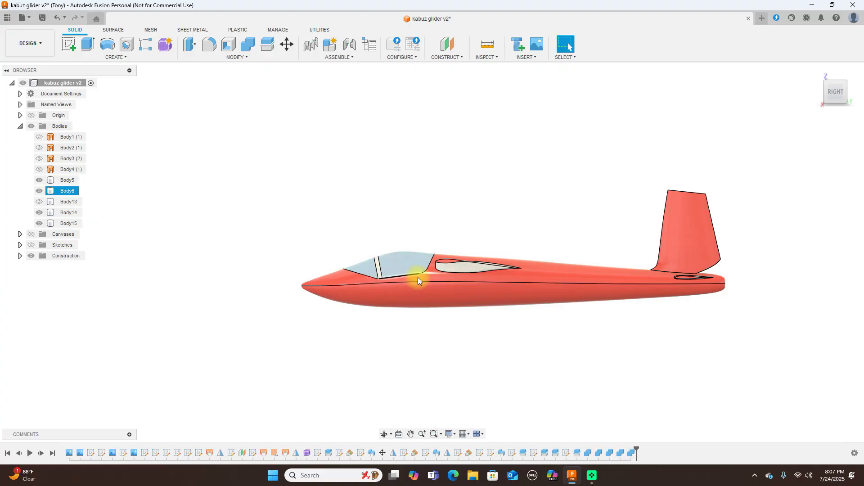
pyautogui.click(40, 191)
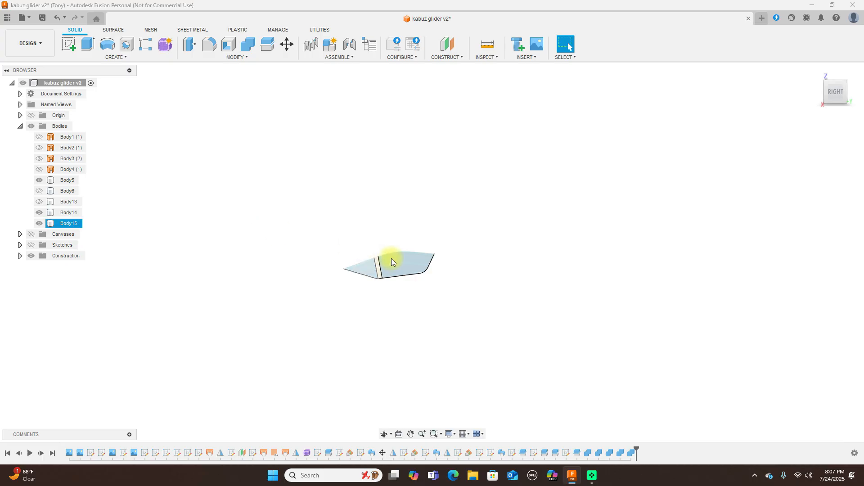
pyautogui.scroll(3, 392, 259)
pyautogui.click(40, 180)
pyautogui.click(40, 180)
pyautogui.click(38, 213)
pyautogui.click(38, 213)
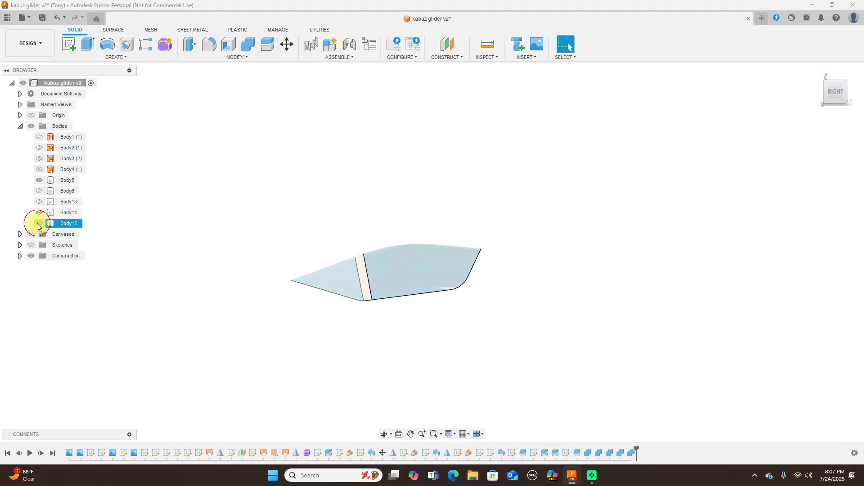
pyautogui.click(38, 223)
pyautogui.click(38, 223)
pyautogui.click(44, 205)
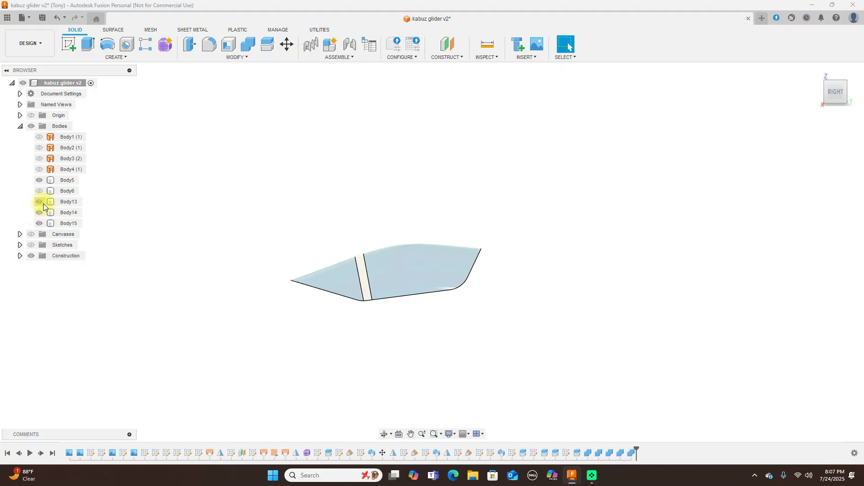
pyautogui.click(38, 191)
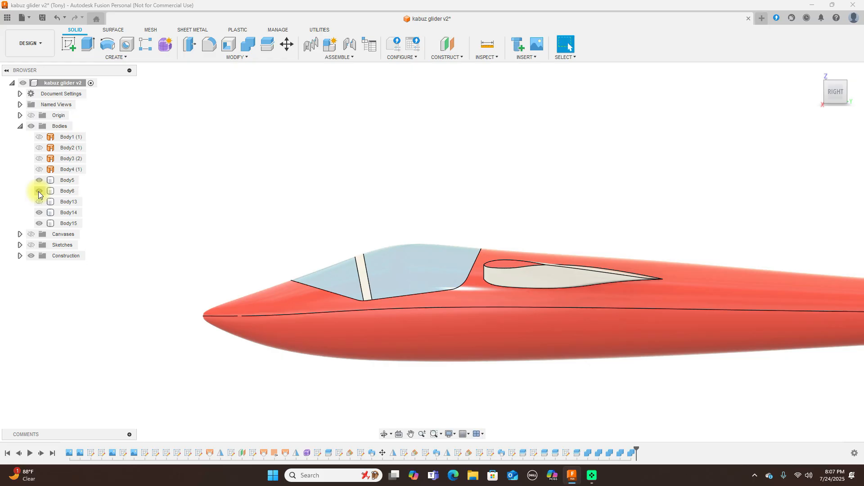
pyautogui.scroll(-2, 153, 192)
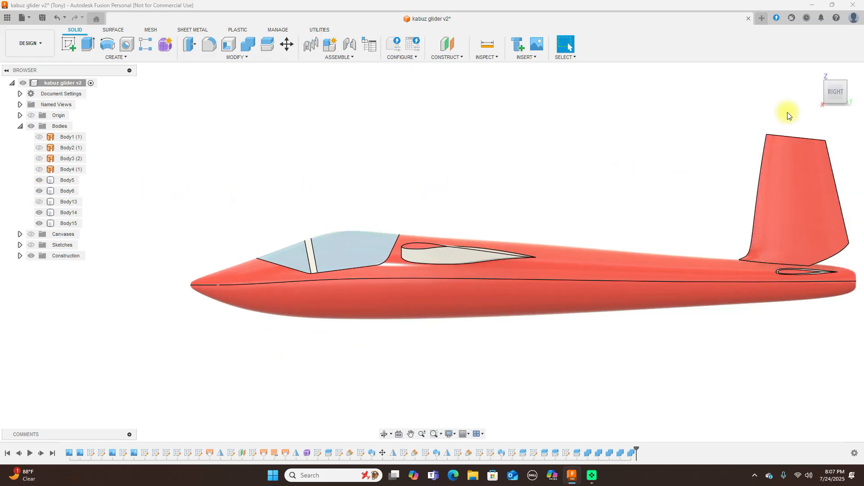
# Step: Rename Body6 as Fuselage
pyautogui.moveTo(835, 92); pyautogui.dragTo(829, 102)
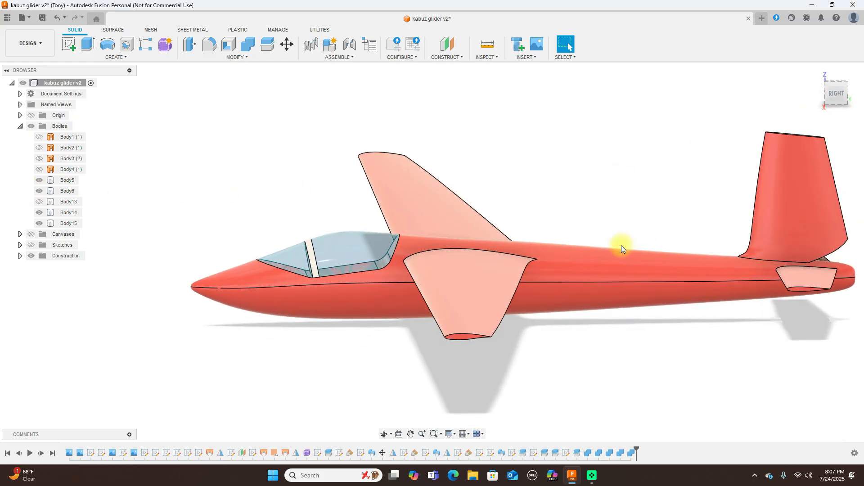
pyautogui.click(62, 191)
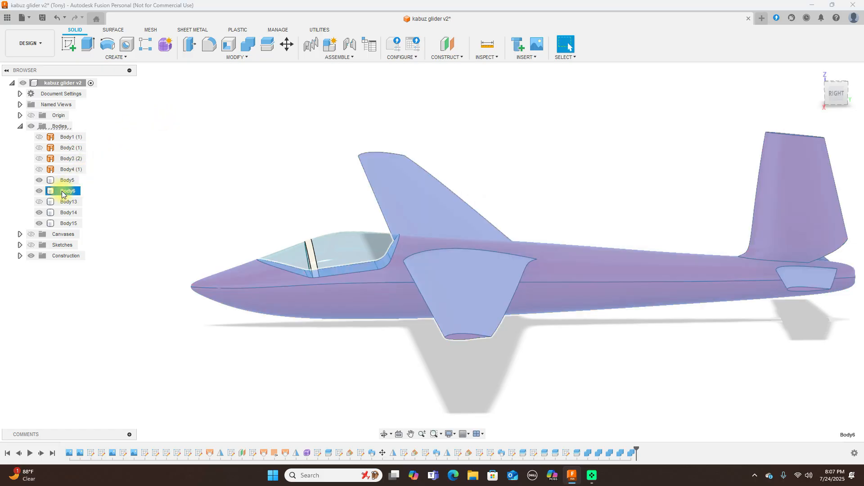
pyautogui.doubleClick(62, 191)
pyautogui.press('BackSpace')
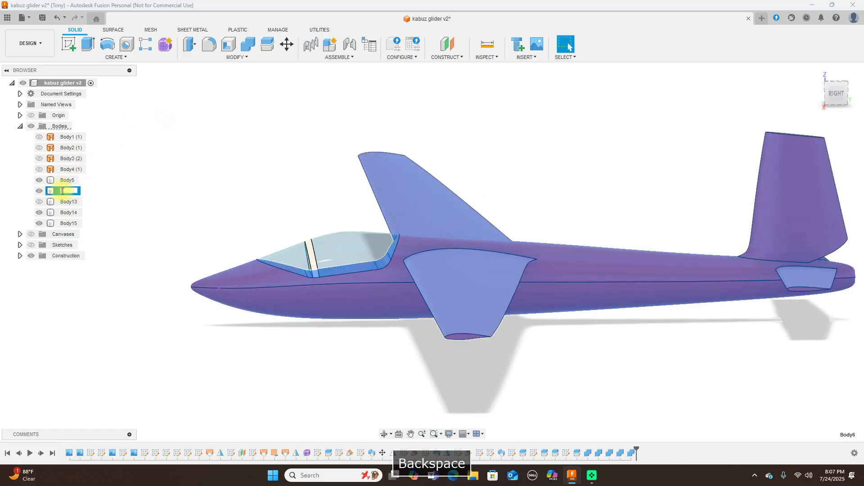
pyautogui.write('Fuselag')
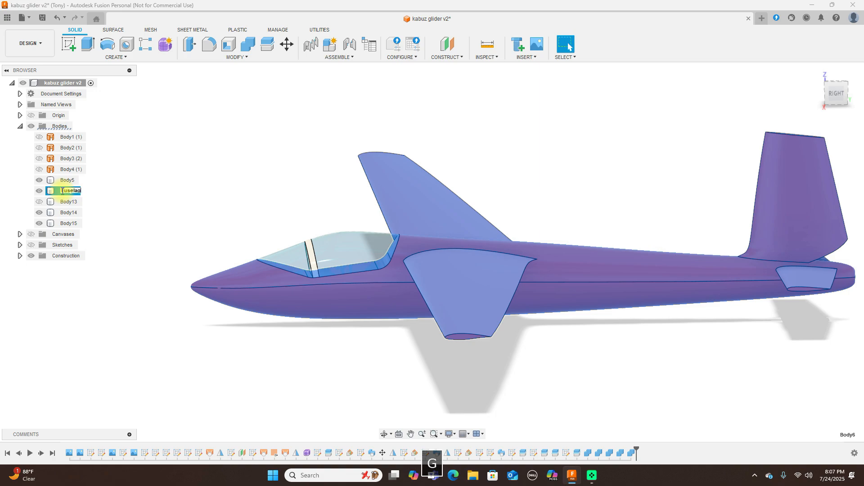
pyautogui.press('Return')
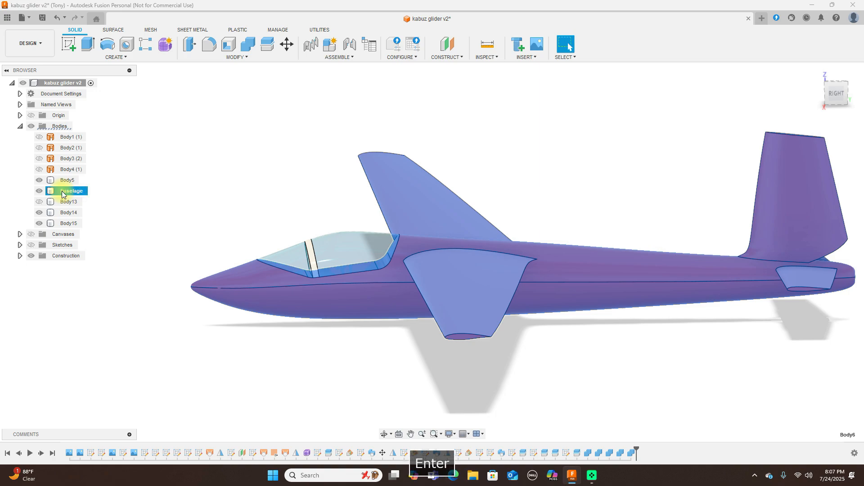
pyautogui.click(217, 168)
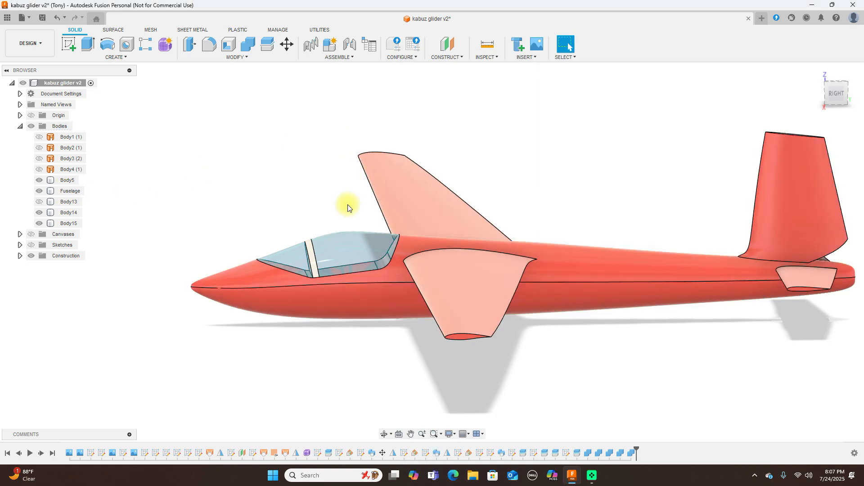
# Step: Rename Body15, the foremost glass section of the cockpit, as front canopy
pyautogui.click(843, 92)
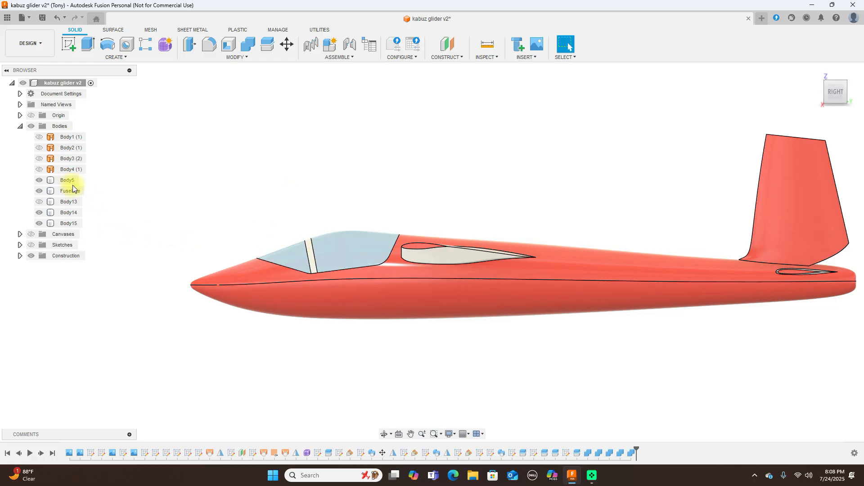
pyautogui.click(39, 180)
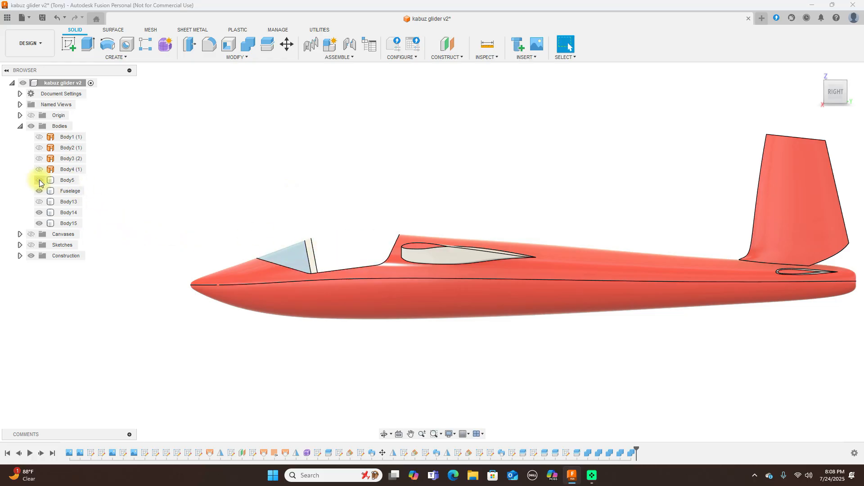
pyautogui.click(39, 180)
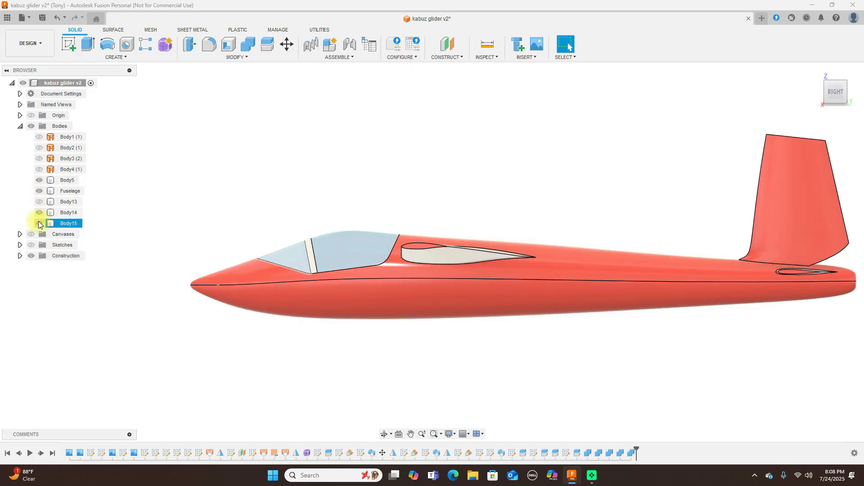
pyautogui.doubleClick(58, 223)
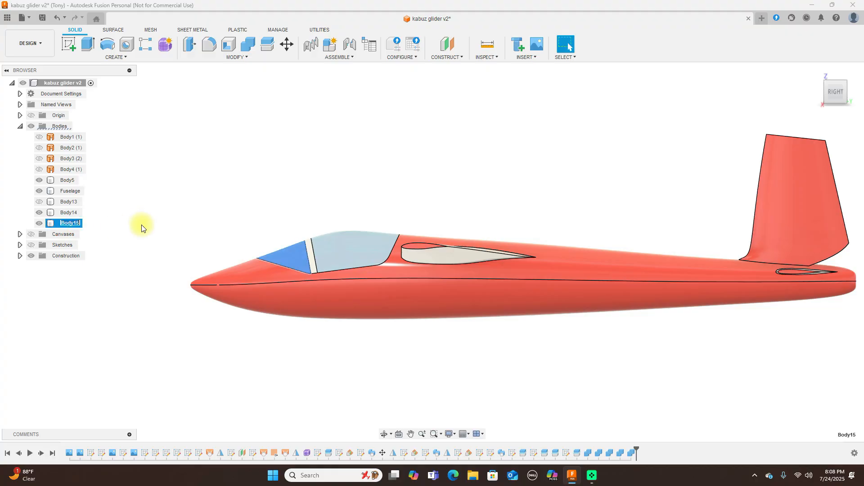
pyautogui.press('BackSpace')
pyautogui.write('fr')
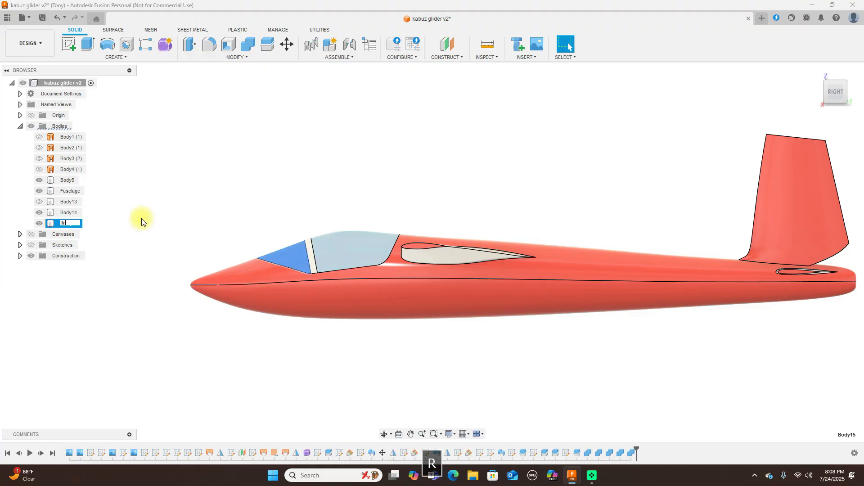
pyautogui.write('ont canopy')
pyautogui.press('Return')
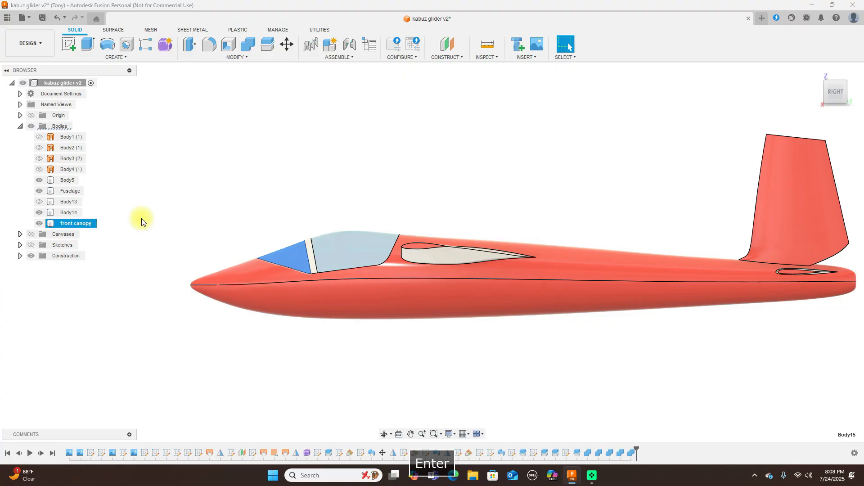
pyautogui.click(280, 154)
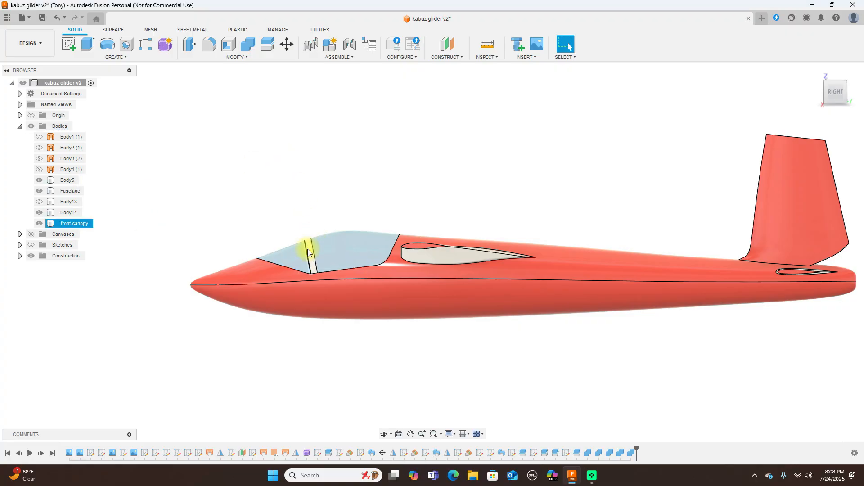
# Step: Rename Body14, the narrow strip between the two glass sections, as mid canopy
pyautogui.doubleClick(67, 213)
pyautogui.press('BackSpace')
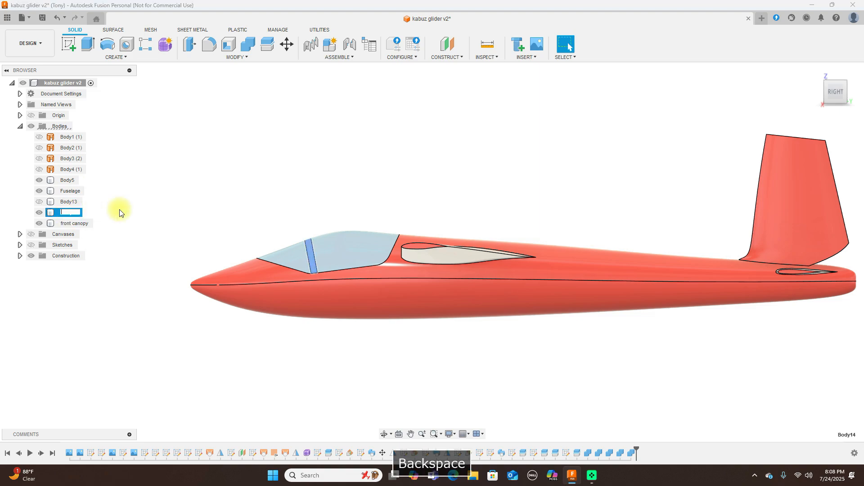
pyautogui.write('mid cannopy')
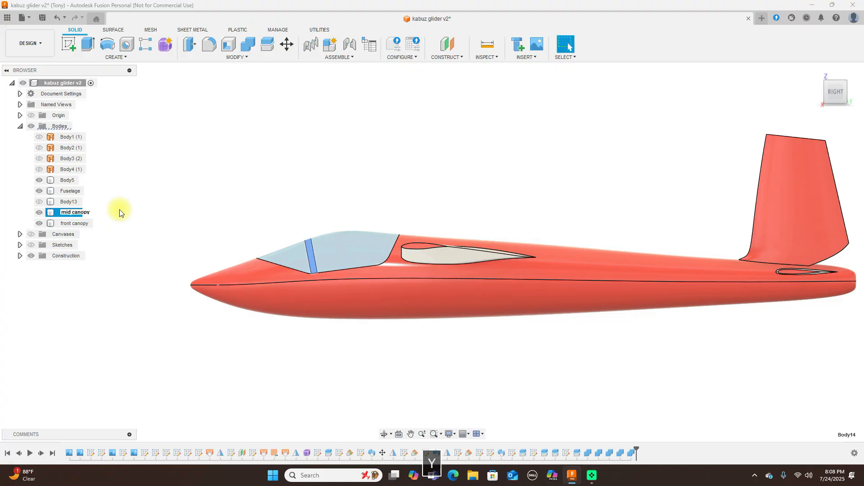
pyautogui.press('Return')
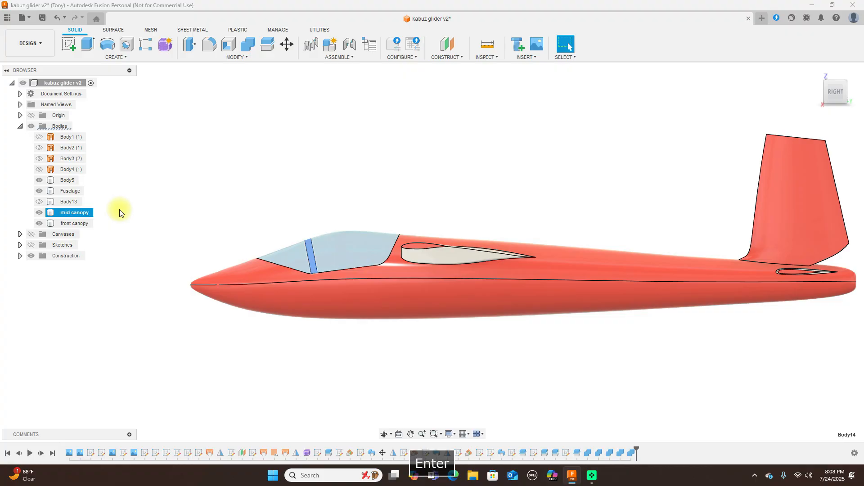
pyautogui.click(235, 179)
# Step: Rename Body5, the large glass section behind the strip, as rear canopy
pyautogui.click(349, 247)
pyautogui.click(265, 189)
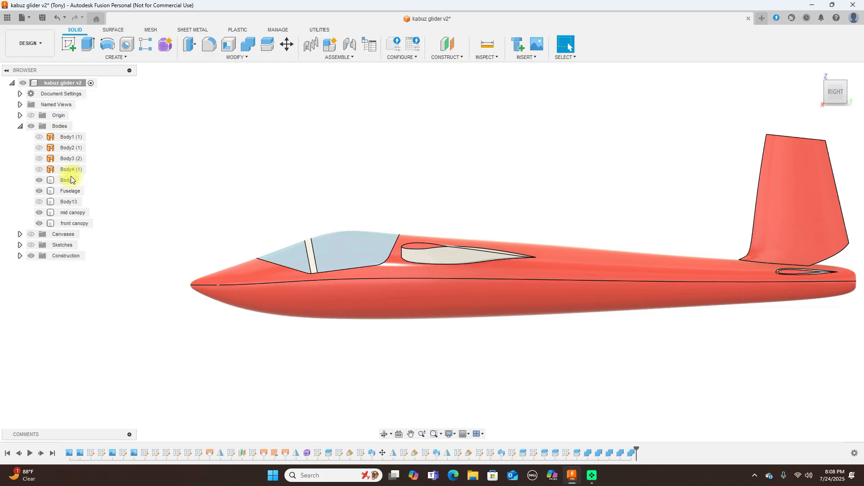
pyautogui.click(60, 180)
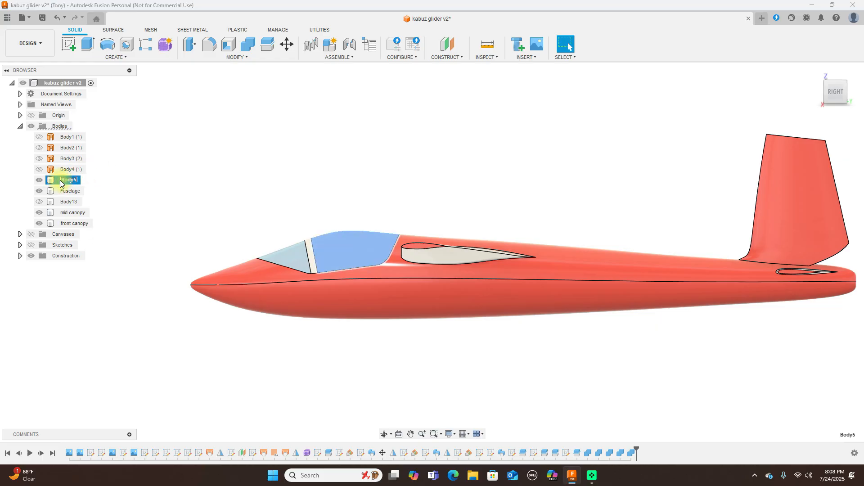
pyautogui.press('BackSpace')
pyautogui.write('rear cano')
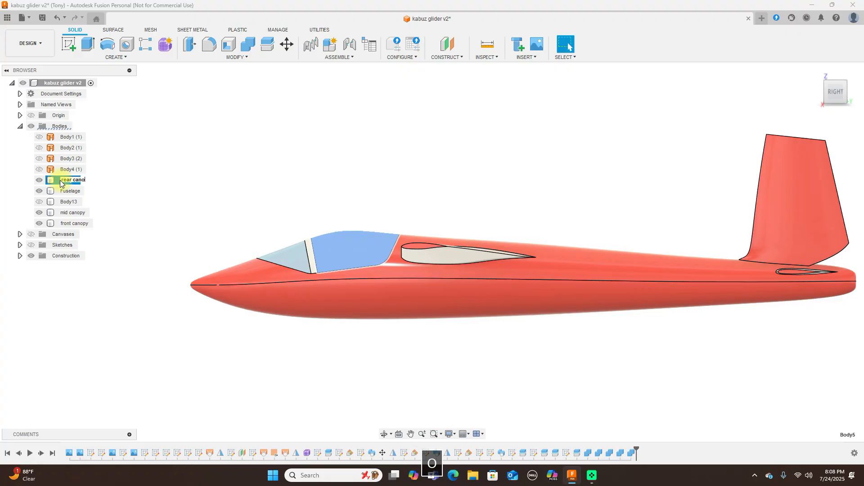
pyautogui.write('py')
pyautogui.press('Return')
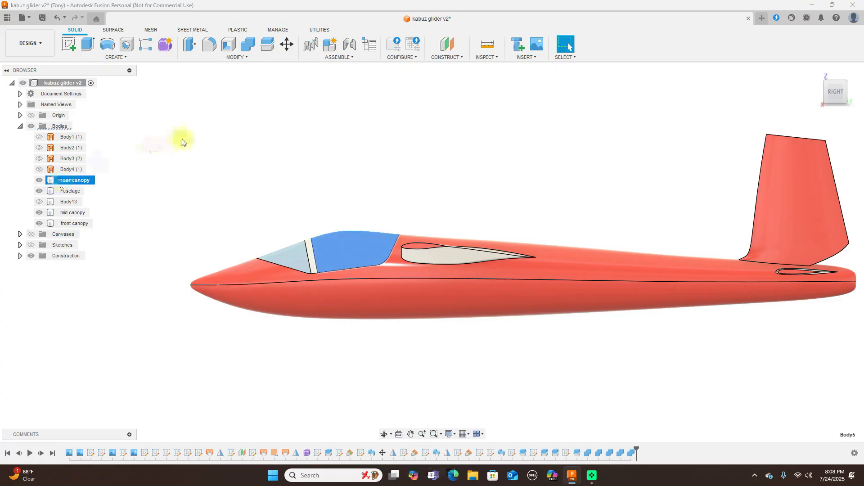
pyautogui.click(210, 138)
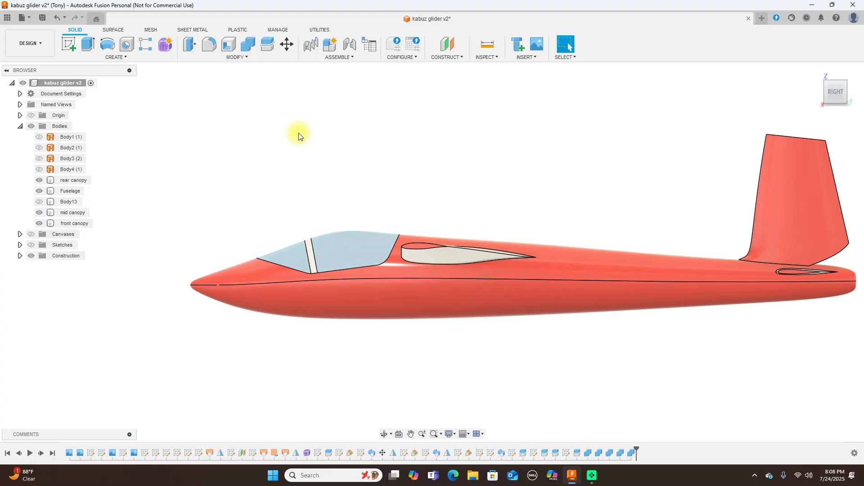
# Step: Save the design with the version description User Saved and hide the rear, mid and front canopy bodies
pyautogui.click(42, 20)
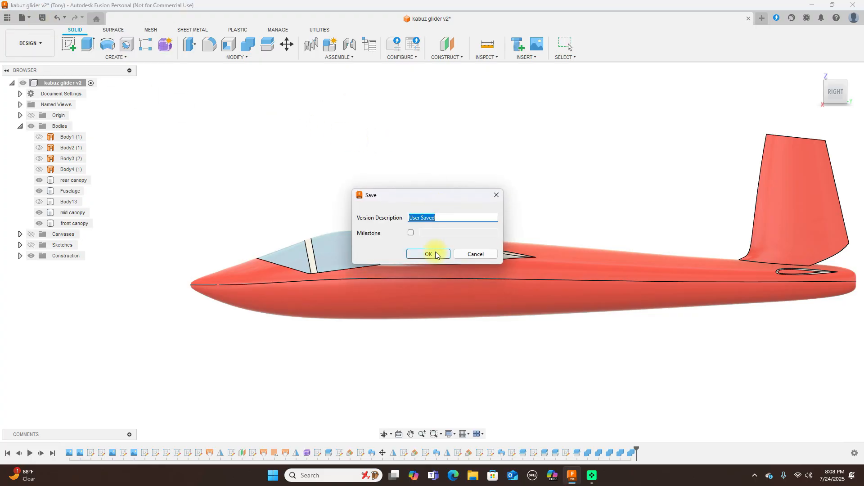
pyautogui.click(435, 255)
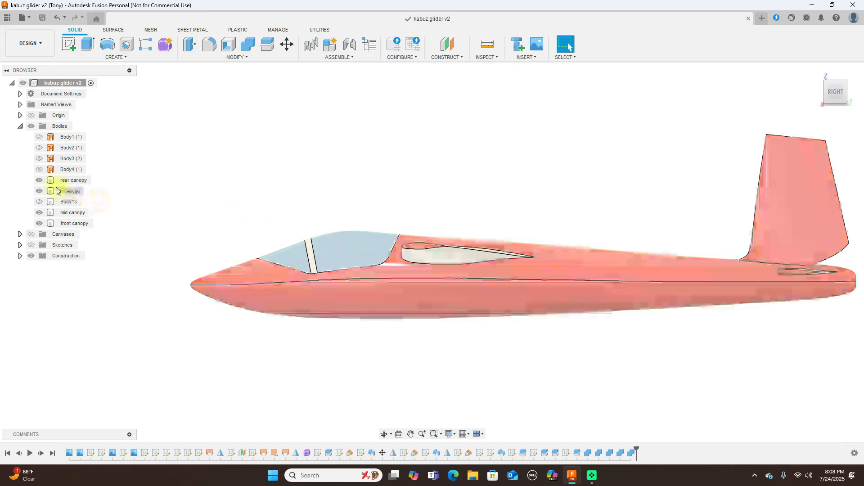
pyautogui.click(39, 180)
pyautogui.click(39, 213)
pyautogui.click(39, 224)
# Step: Examine the combined fuselage, wing and tail body from the left, front, right, top and bottom
pyautogui.moveTo(826, 80)
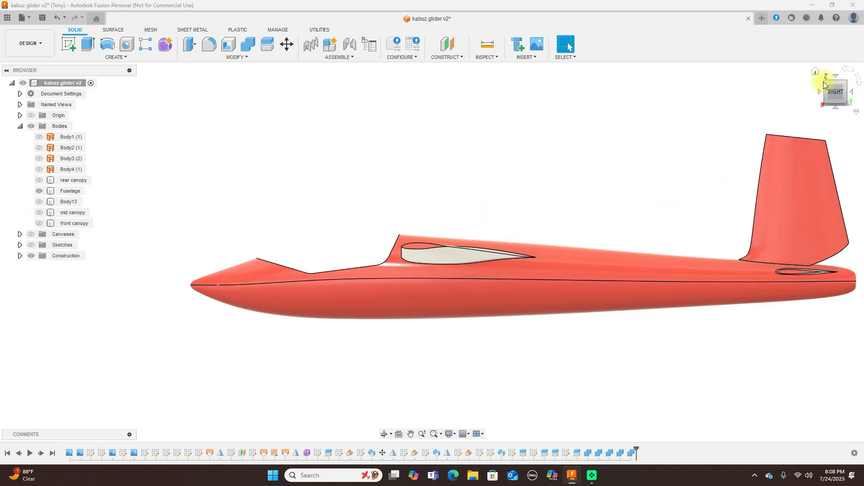
pyautogui.moveTo(829, 92)
pyautogui.mouseDown()
pyautogui.moveTo(843, 95)
pyautogui.moveTo(832, 96)
pyautogui.moveTo(835, 115)
pyautogui.moveTo(739, 89)
pyautogui.moveTo(742, 71)
pyautogui.moveTo(792, 111)
pyautogui.moveTo(683, 109)
pyautogui.moveTo(779, 100)
pyautogui.moveTo(680, 115)
pyautogui.mouseUp()
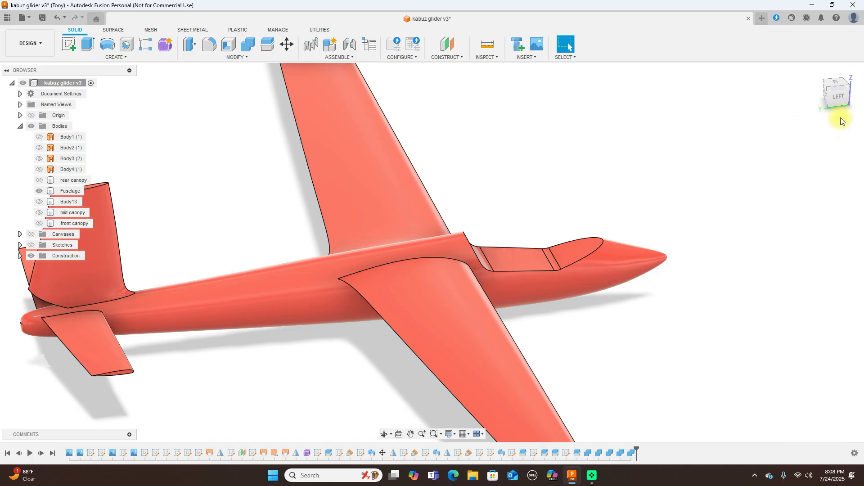
pyautogui.click(836, 96)
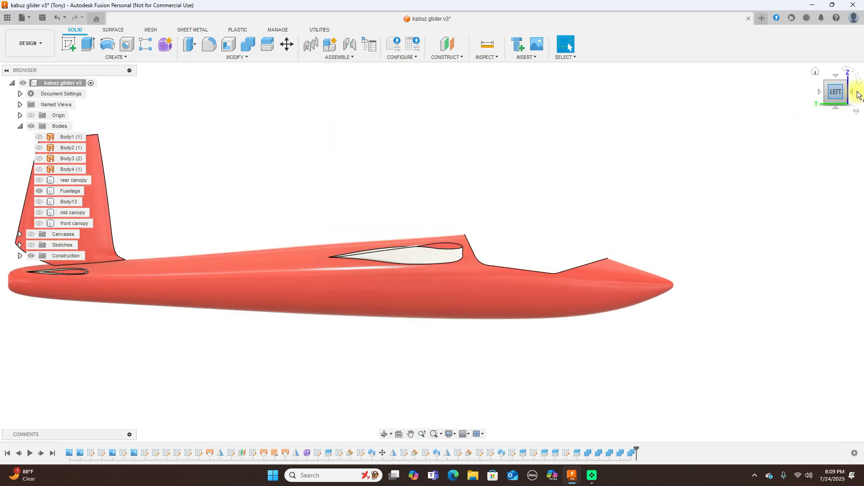
pyautogui.click(853, 96)
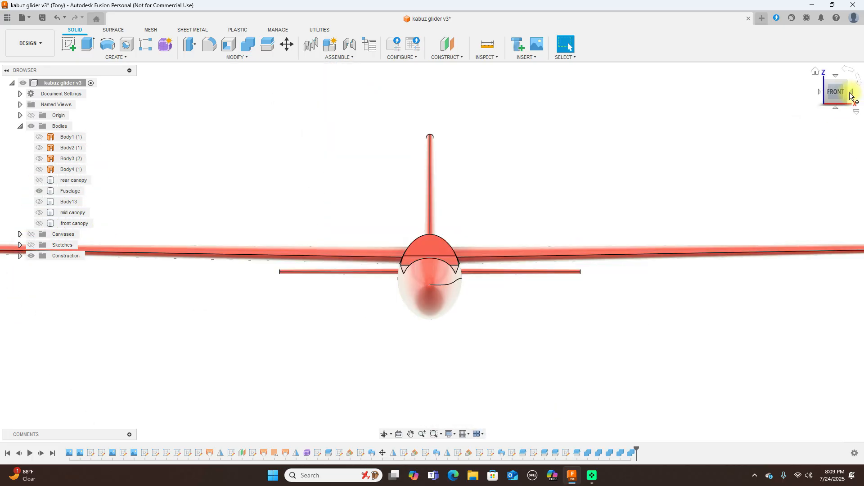
pyautogui.click(853, 94)
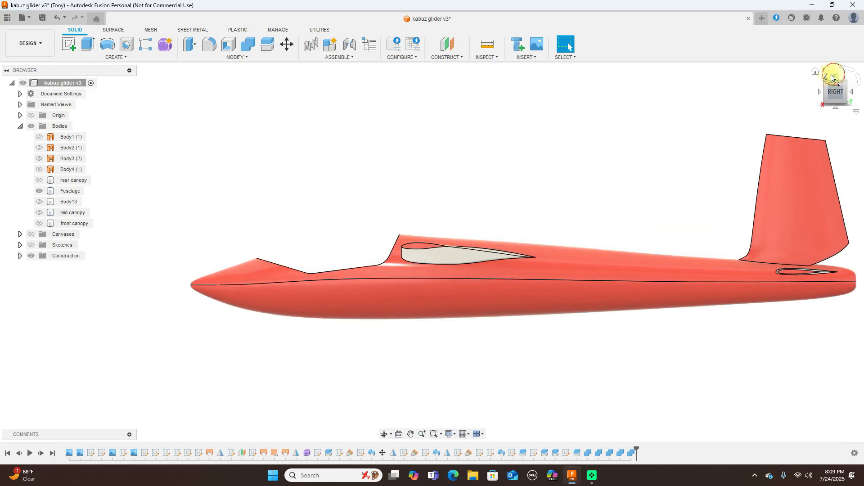
pyautogui.click(834, 77)
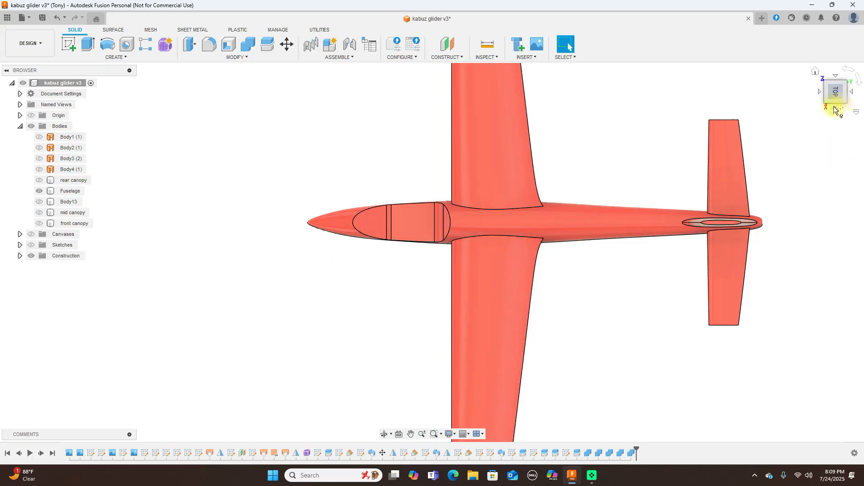
pyautogui.click(833, 108)
pyautogui.click(834, 108)
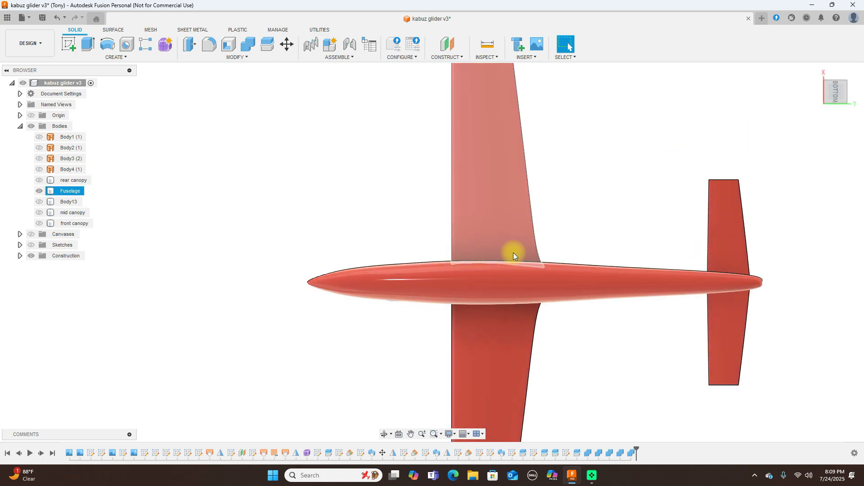
pyautogui.scroll(-3, 530, 253)
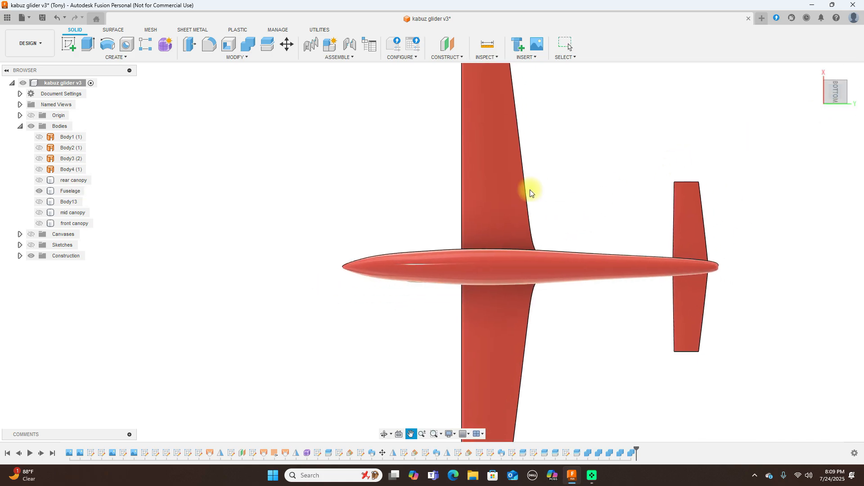
# Step: Start a sketch on the horizontal origin plane and draw a line about 260 mm long beside the fuselage, spanning one wing root
pyautogui.click(69, 45)
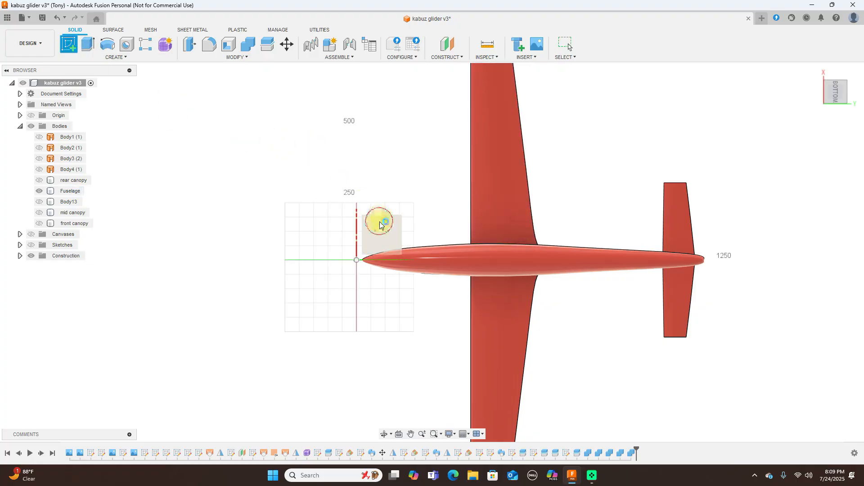
pyautogui.click(379, 224)
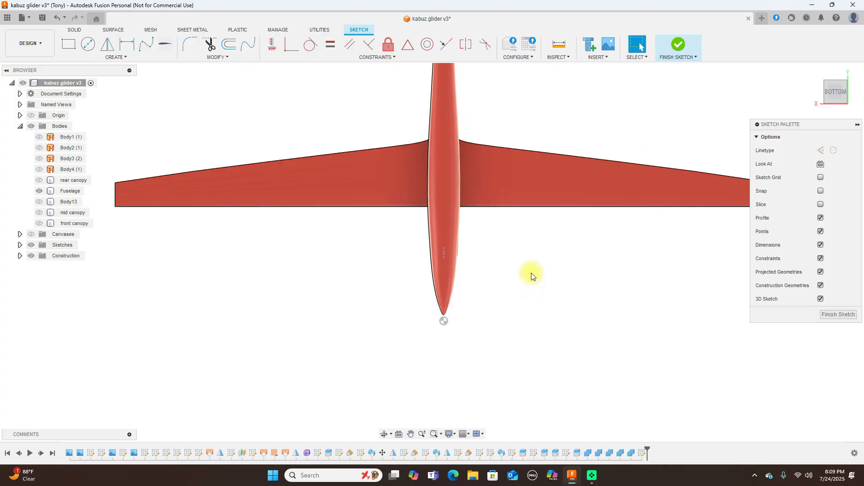
pyautogui.scroll(5, 517, 145)
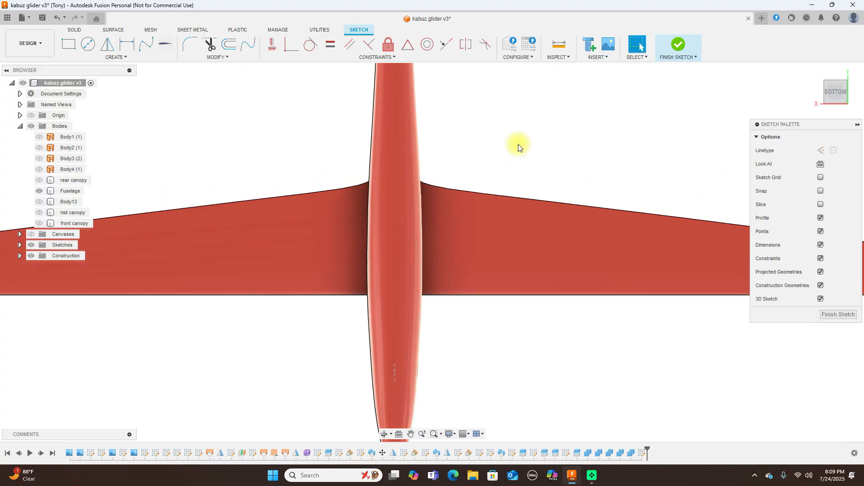
pyautogui.scroll(3, 441, 148)
pyautogui.moveTo(442, 137); pyautogui.dragTo(444, 133, button='middle')
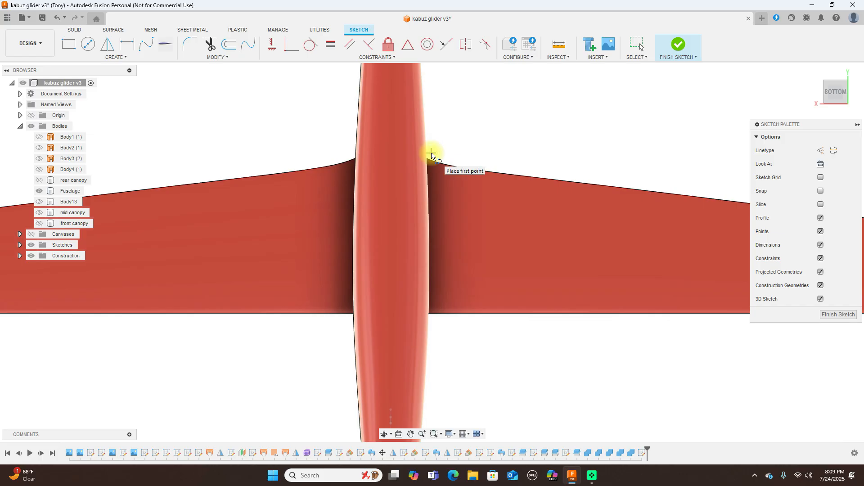
pyautogui.click(431, 154)
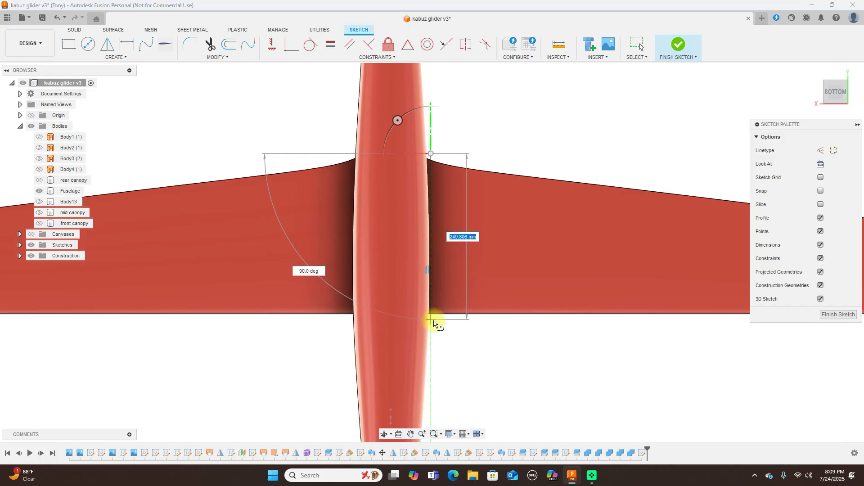
pyautogui.click(431, 327)
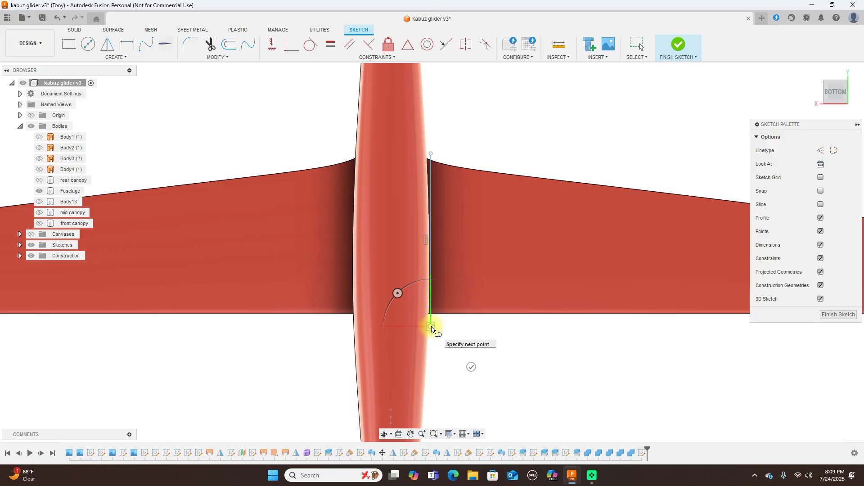
pyautogui.rightClick(434, 328)
pyautogui.click(459, 315)
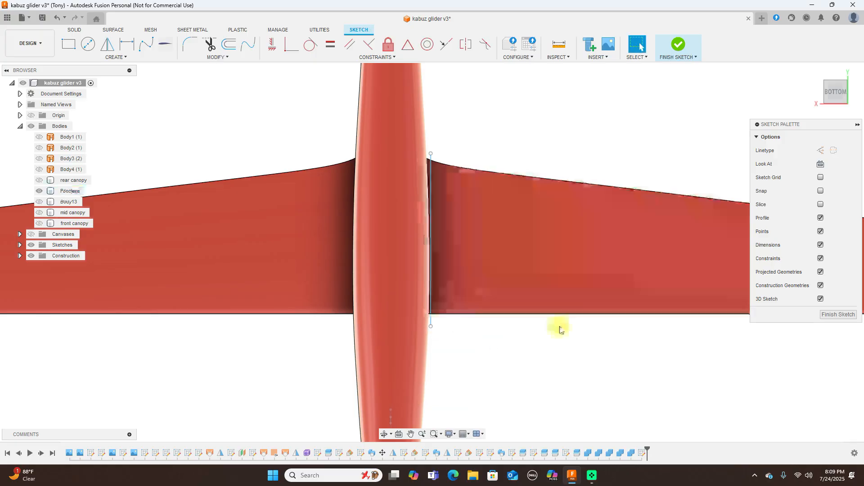
# Step: Show the origin geometry and mirror the wing root line across the Y axis to the other side of the fuselage
pyautogui.scroll(-2, 559, 328)
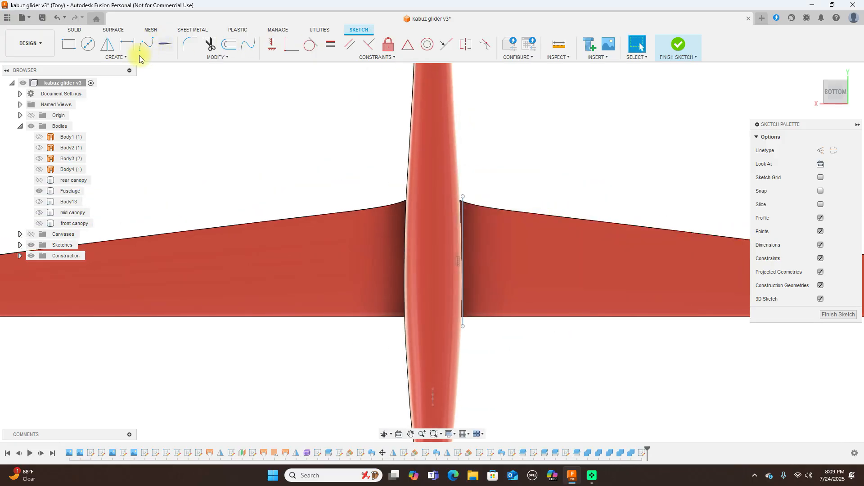
pyautogui.click(107, 44)
pyautogui.click(463, 227)
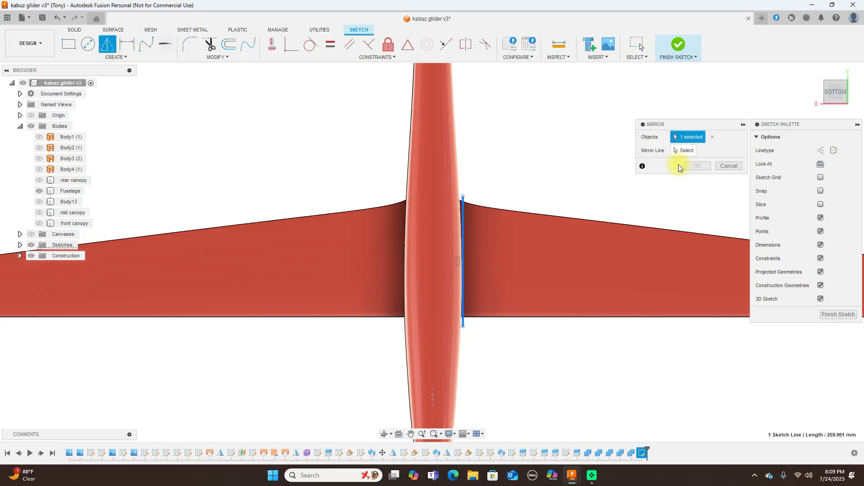
pyautogui.click(685, 151)
pyautogui.scroll(-4, 550, 188)
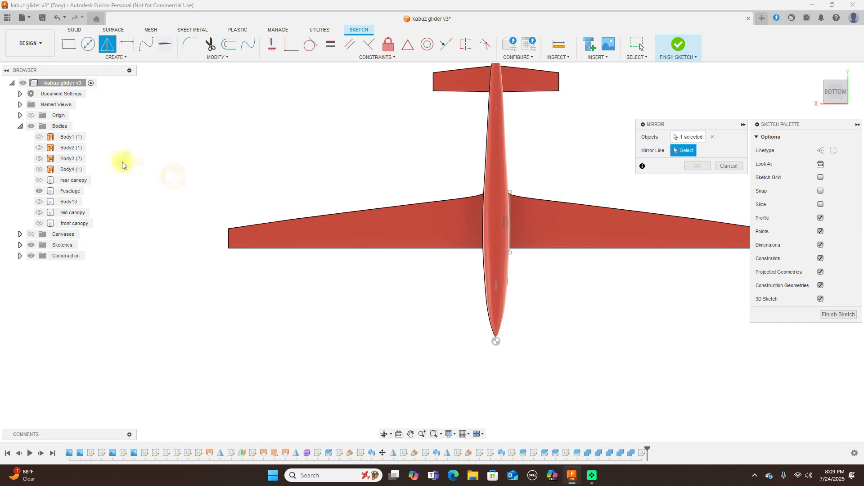
pyautogui.click(32, 116)
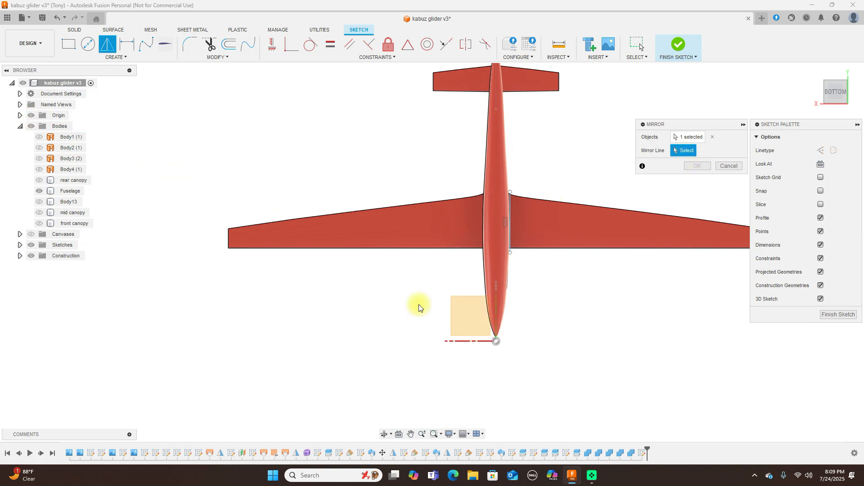
pyautogui.click(496, 316)
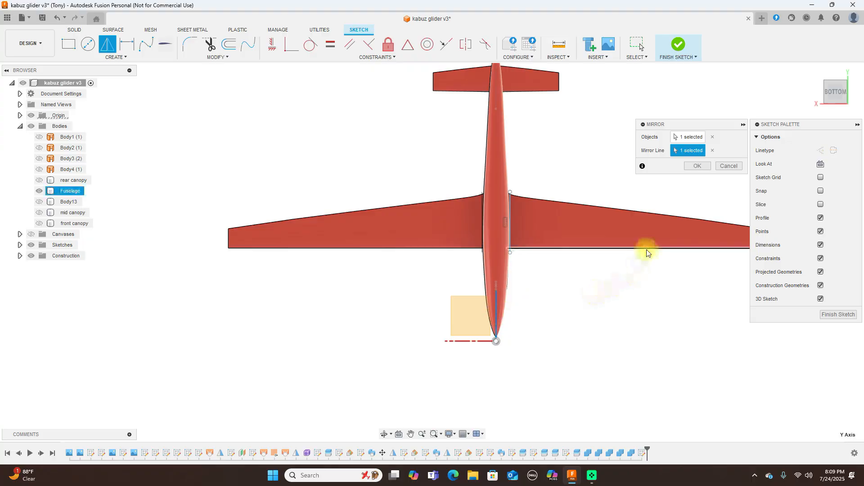
pyautogui.click(698, 166)
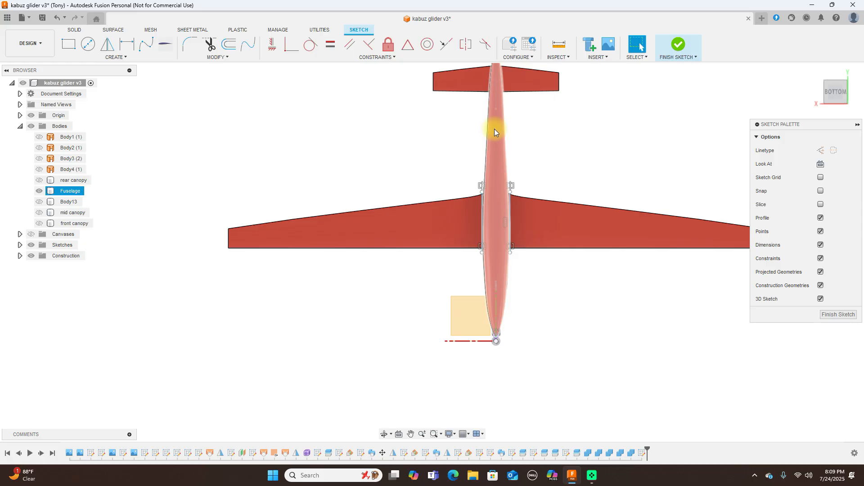
# Step: Draw a slanted line about 153 mm long beside the tail end of the fuselage, spanning one horizontal tail root
pyautogui.scroll(-1, 494, 128)
pyautogui.moveTo(524, 131); pyautogui.dragTo(495, 201, button='middle')
pyautogui.click(836, 75)
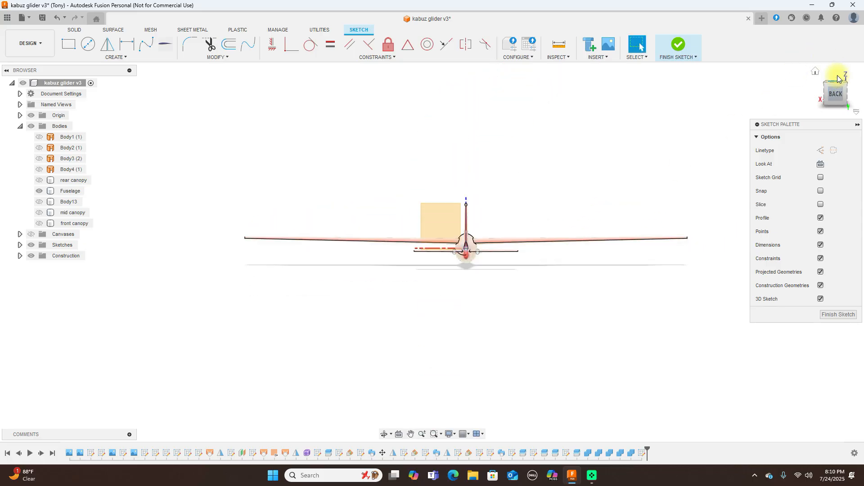
pyautogui.click(836, 75)
pyautogui.click(838, 109)
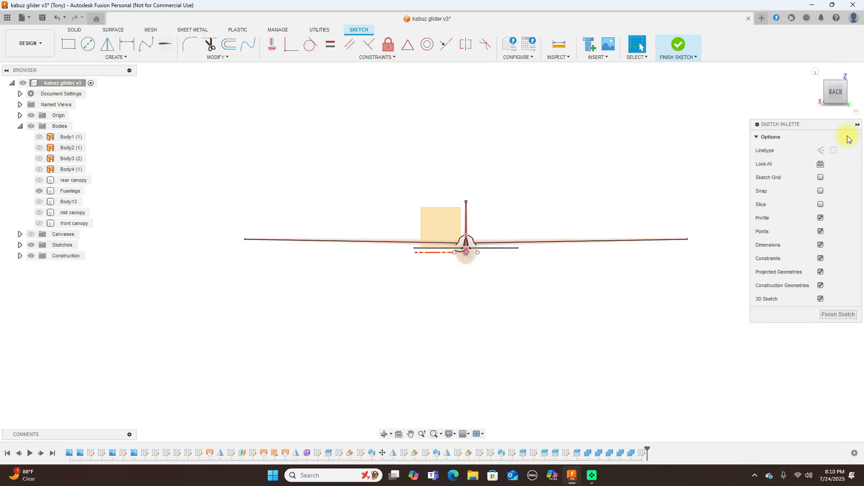
pyautogui.click(836, 110)
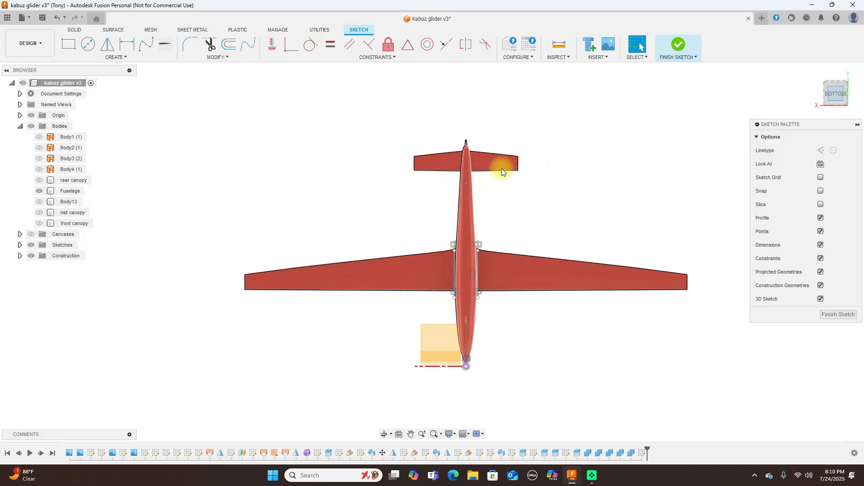
pyautogui.click(471, 168)
pyautogui.scroll(2, 474, 161)
pyautogui.press('Escape')
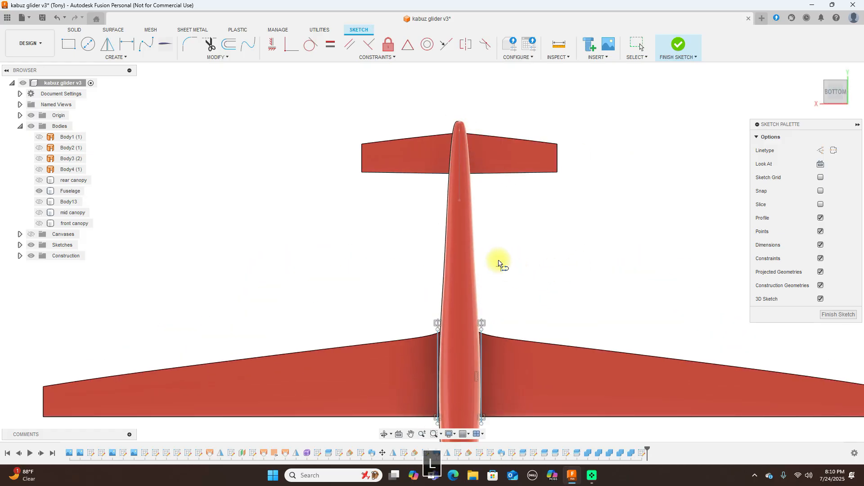
pyautogui.scroll(2, 498, 261)
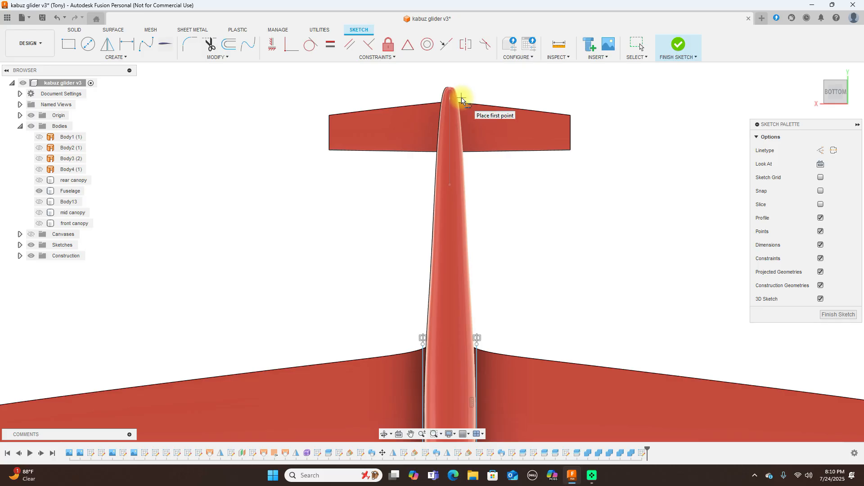
pyautogui.click(460, 98)
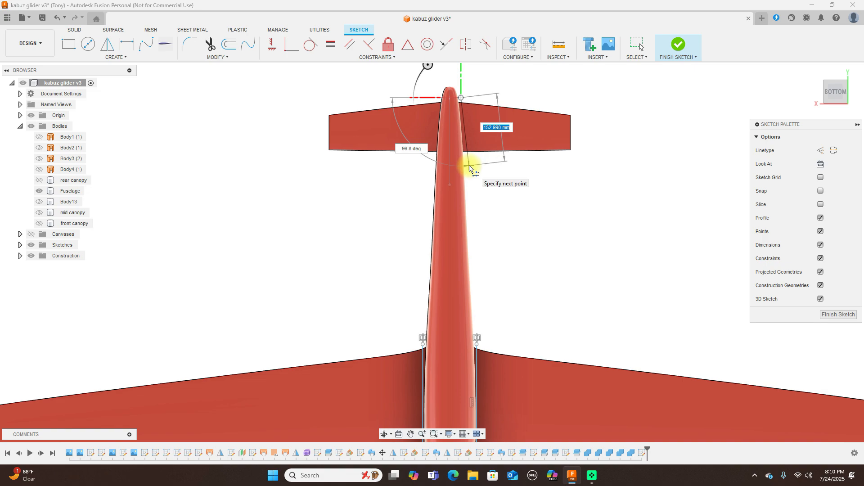
pyautogui.click(468, 165)
pyautogui.rightClick(467, 165)
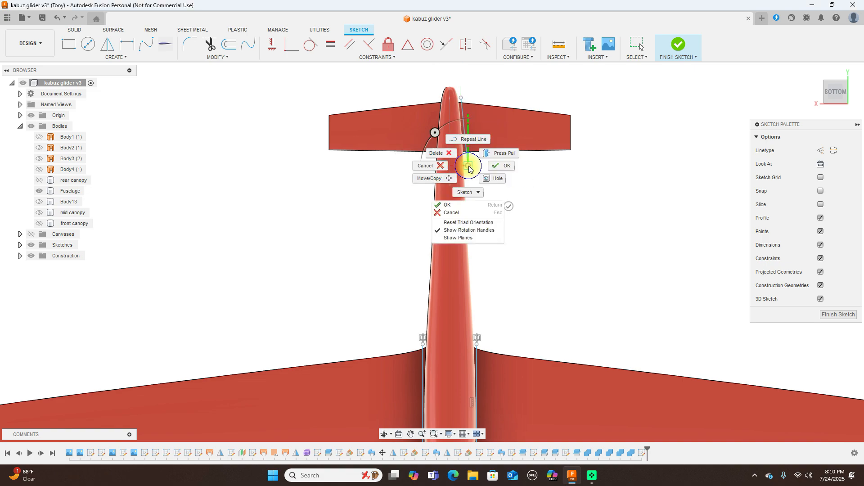
pyautogui.click(486, 160)
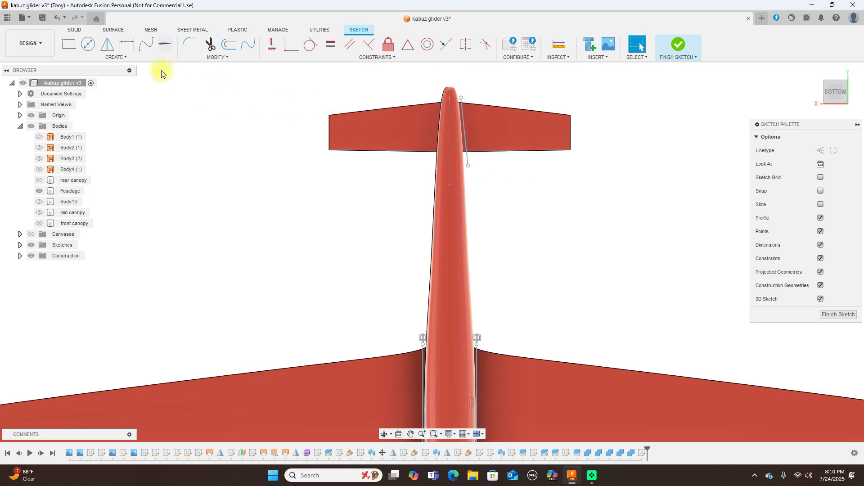
# Step: Mirror the horizontal tail root line across the Y axis and finish the sketch
pyautogui.click(117, 51)
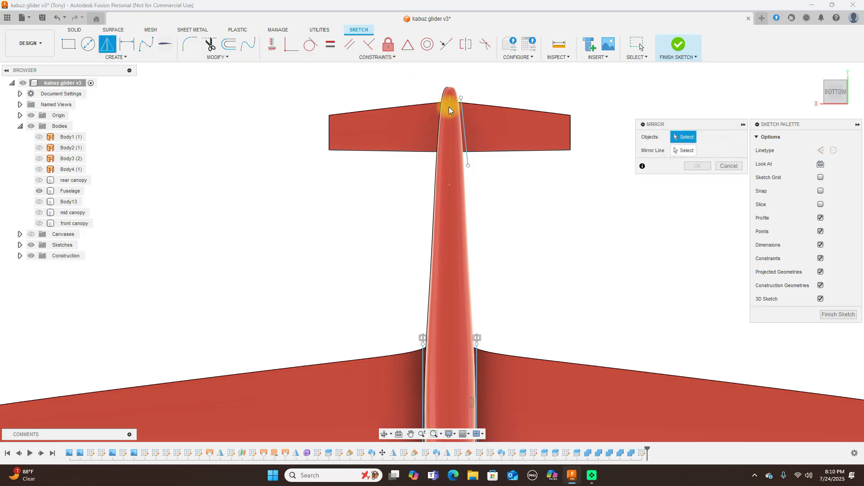
pyautogui.click(463, 115)
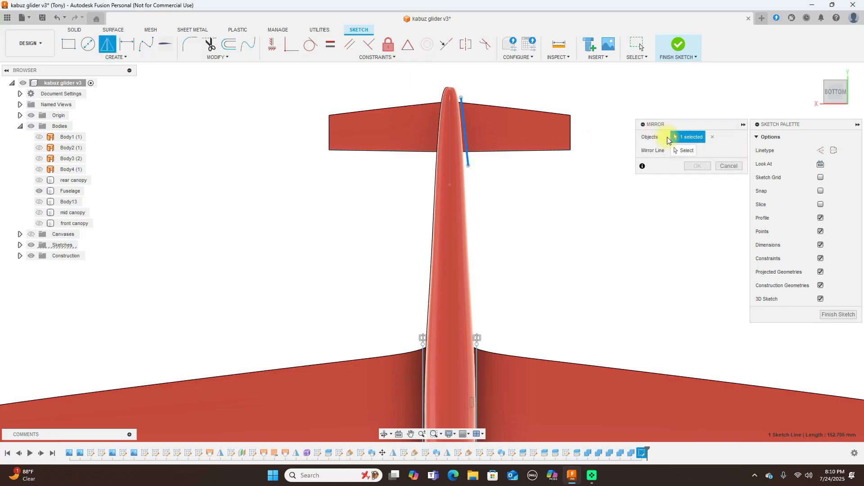
pyautogui.click(683, 151)
pyautogui.scroll(-3, 576, 196)
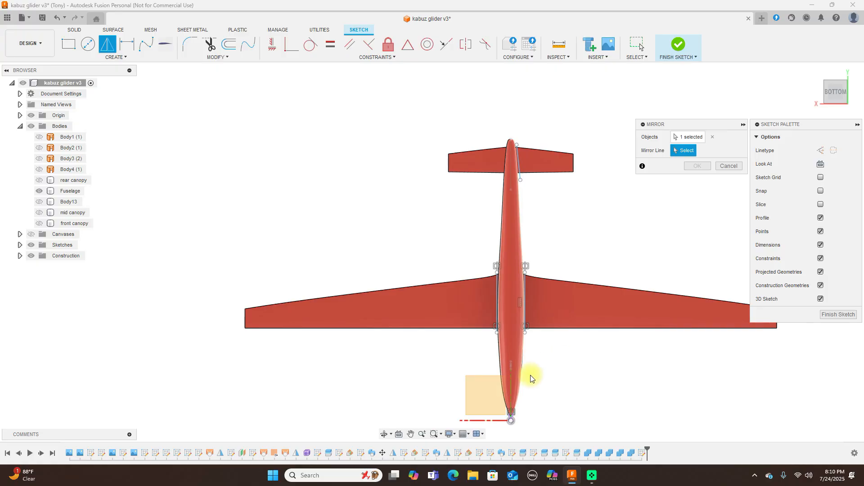
pyautogui.click(513, 387)
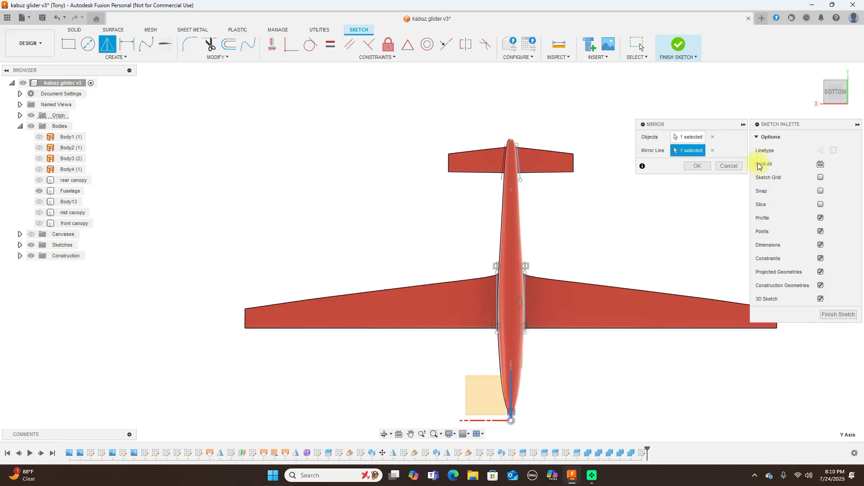
pyautogui.click(697, 166)
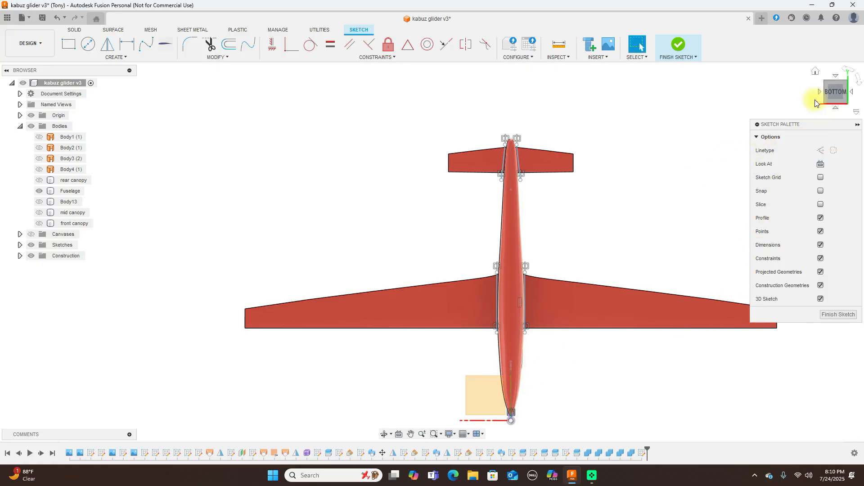
pyautogui.click(678, 44)
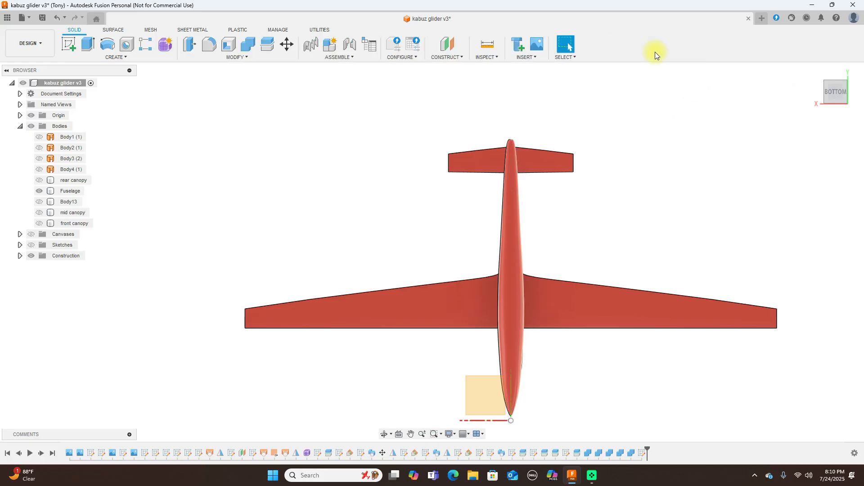
# Step: Show the sketches and split the Fuselage body along the original wing root line without extending the splitting tool
pyautogui.click(31, 245)
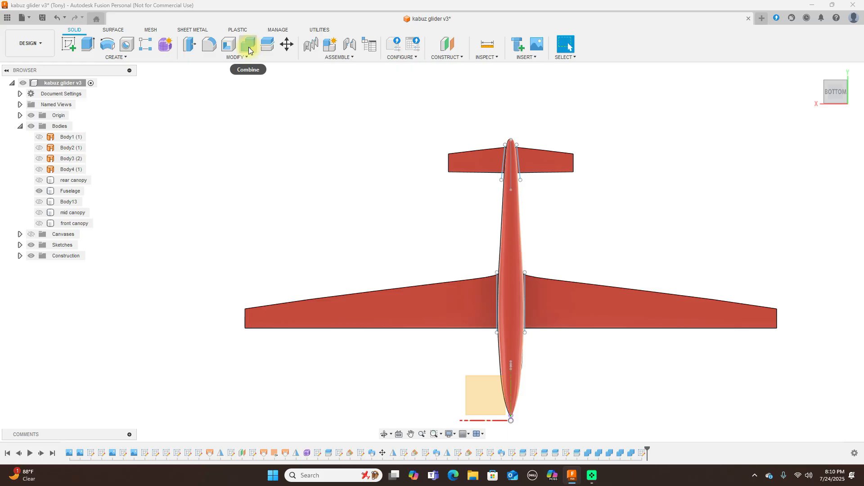
pyautogui.click(266, 45)
pyautogui.click(501, 220)
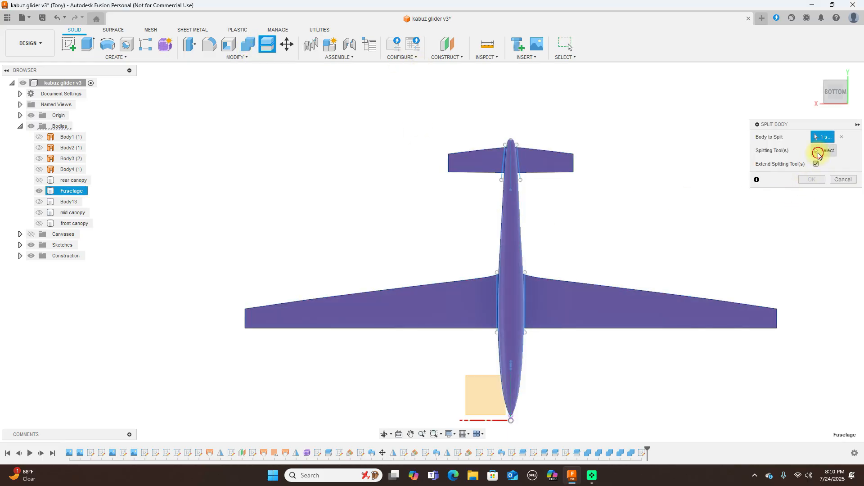
pyautogui.click(819, 154)
pyautogui.scroll(3, 617, 261)
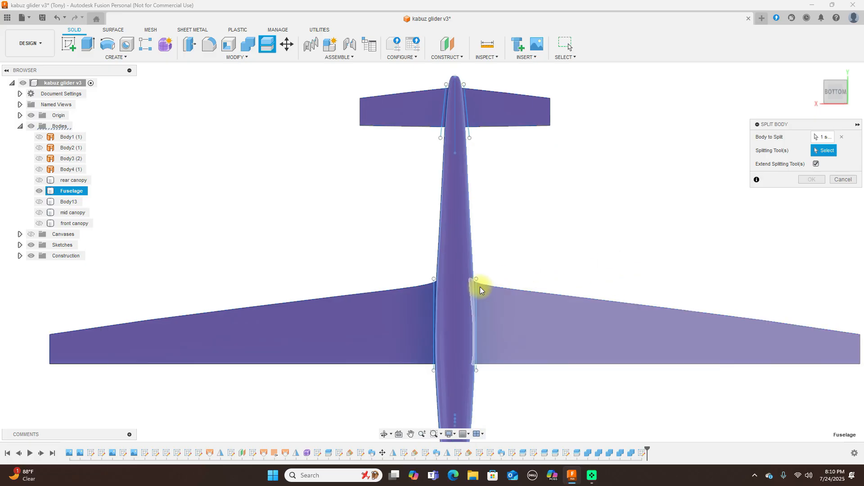
pyautogui.click(477, 291)
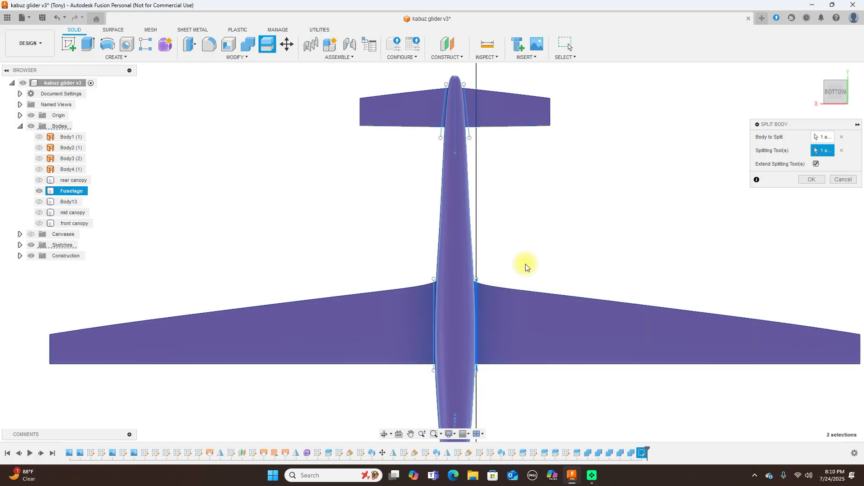
pyautogui.click(816, 165)
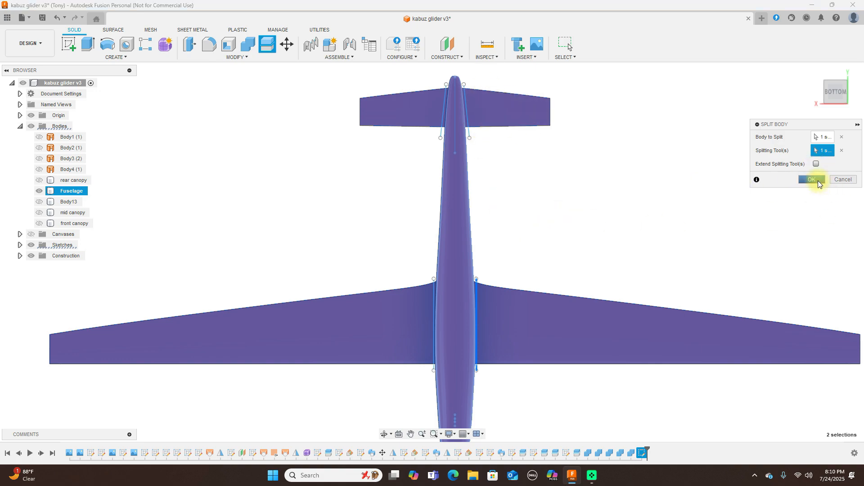
pyautogui.click(803, 180)
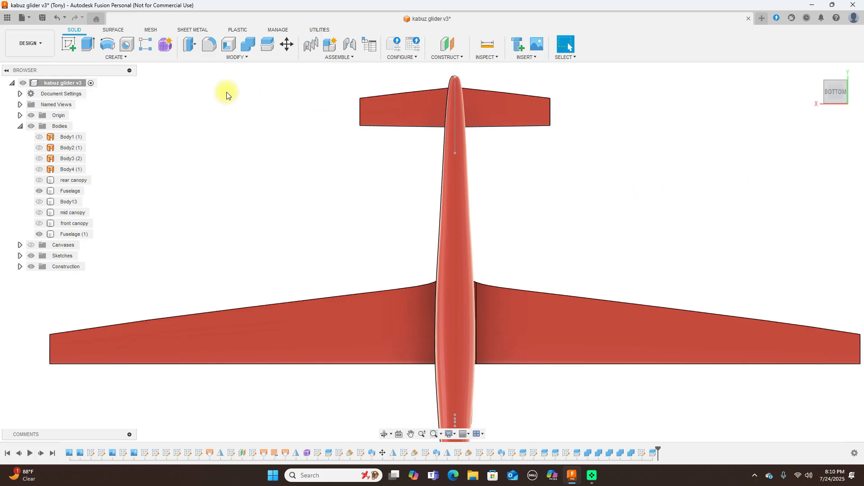
# Step: Show Sketch23 again and split the Fuselage body along the mirrored wing root line with splitting tool extension off
pyautogui.click(20, 256)
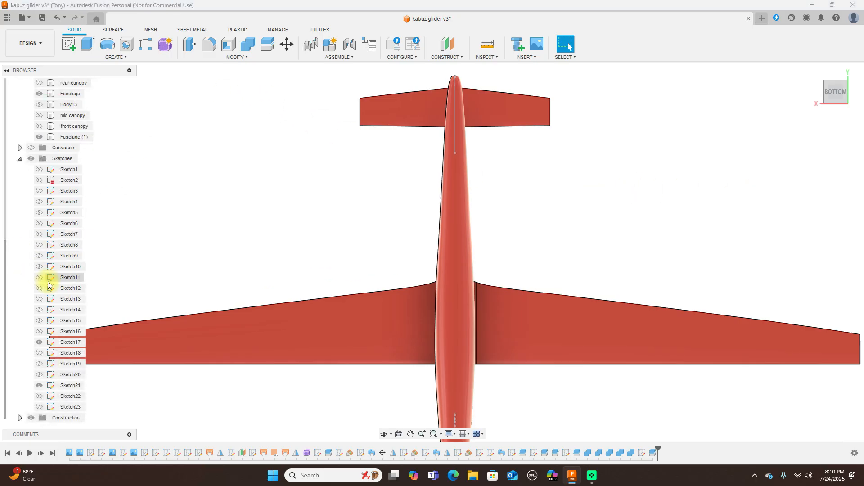
pyautogui.click(39, 406)
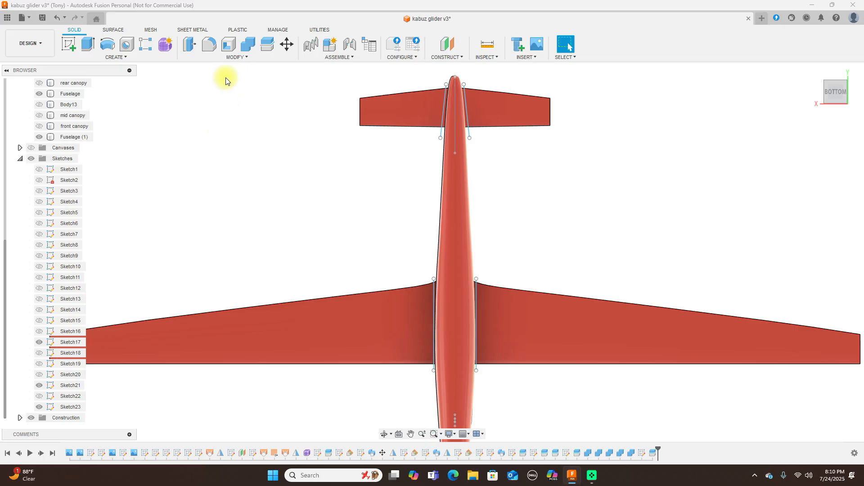
pyautogui.click(269, 45)
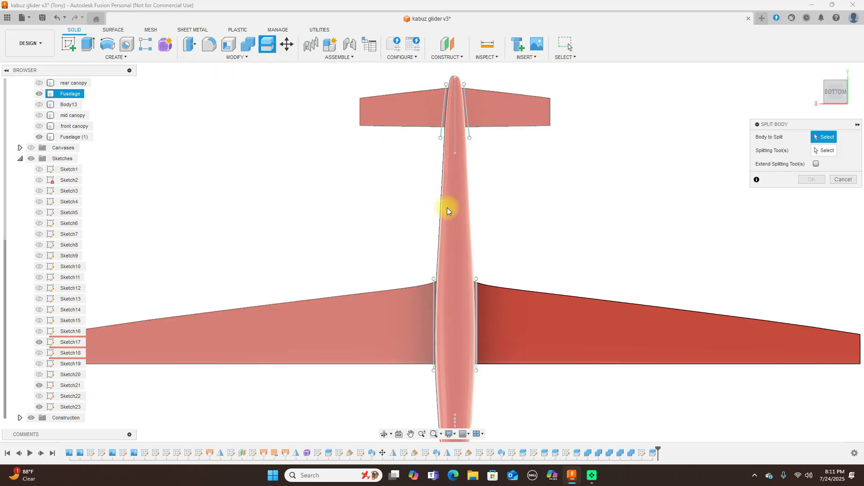
pyautogui.click(452, 212)
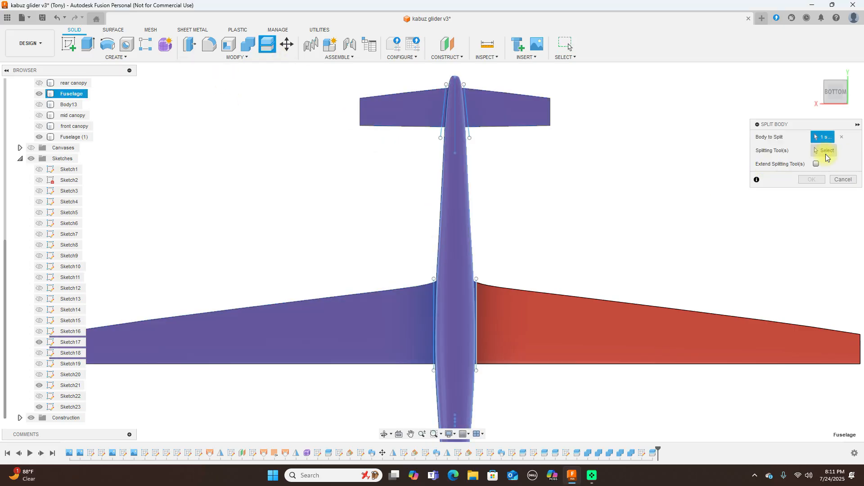
pyautogui.click(832, 152)
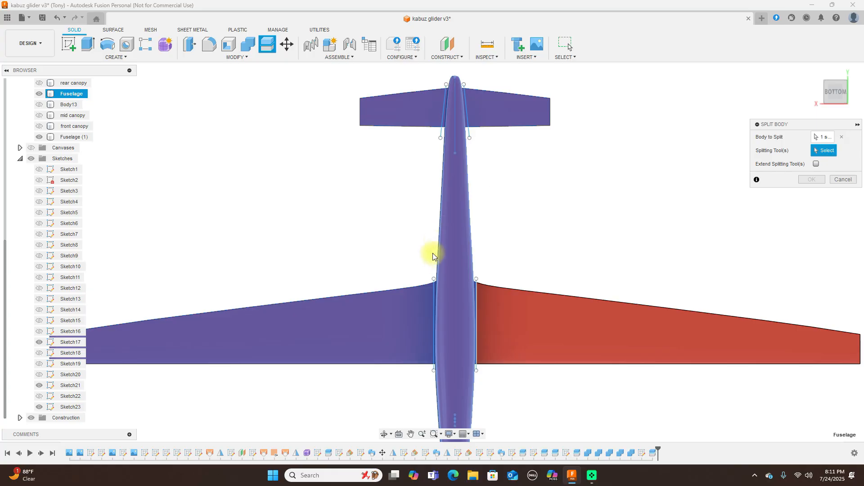
pyautogui.click(433, 291)
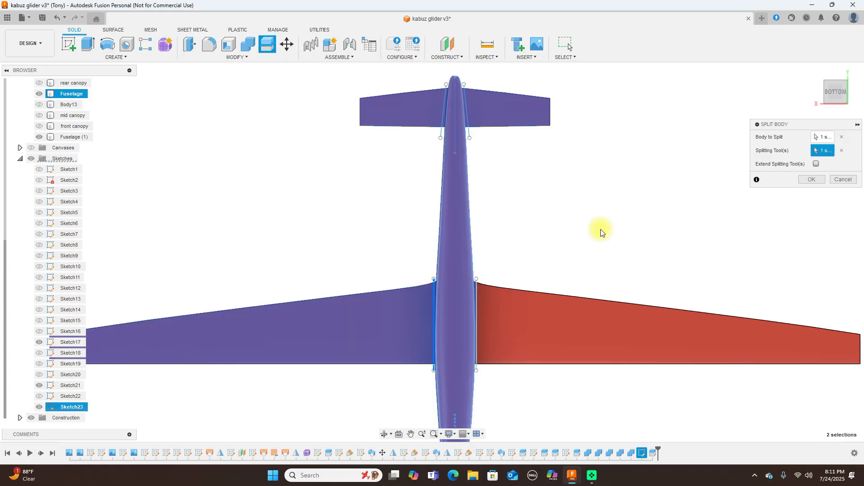
pyautogui.click(803, 180)
# Step: Split the Fuselage (2) body along both horizontal tail root lines at once, with splitting tool extension off
pyautogui.scroll(-3, 689, 196)
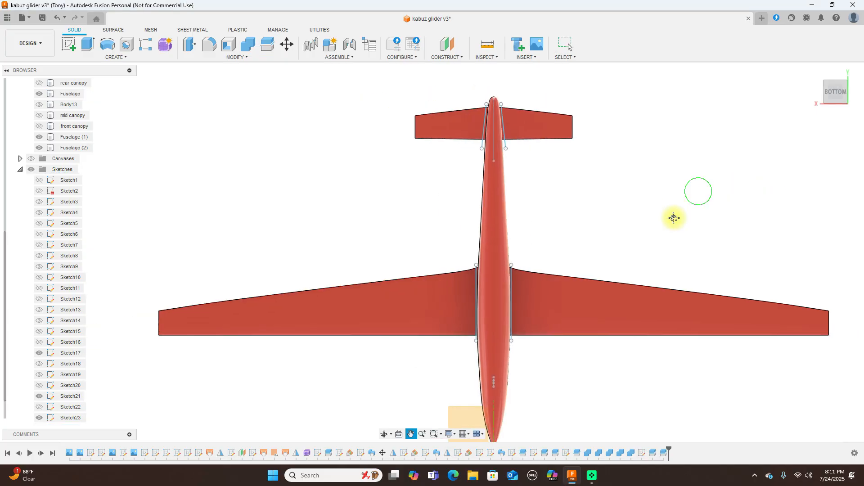
pyautogui.moveTo(698, 191); pyautogui.dragTo(673, 221, button='middle')
pyautogui.scroll(3, 657, 220)
pyautogui.moveTo(637, 190); pyautogui.dragTo(688, 223, button='middle')
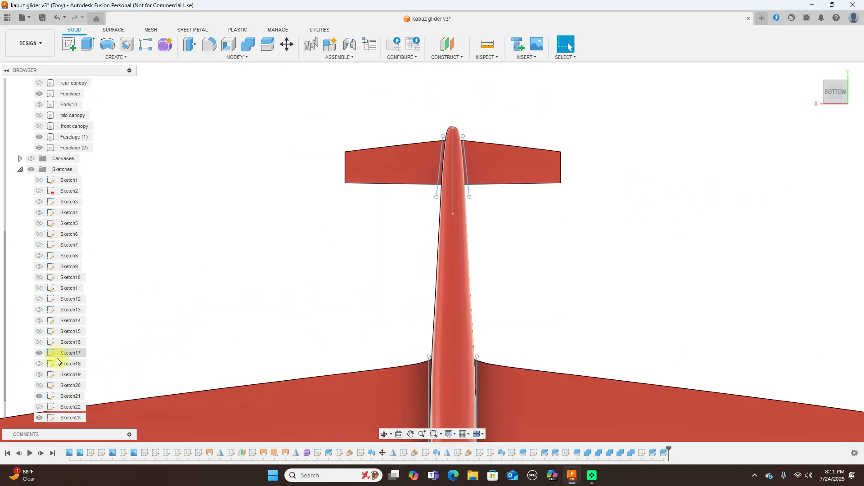
pyautogui.scroll(-1, 43, 398)
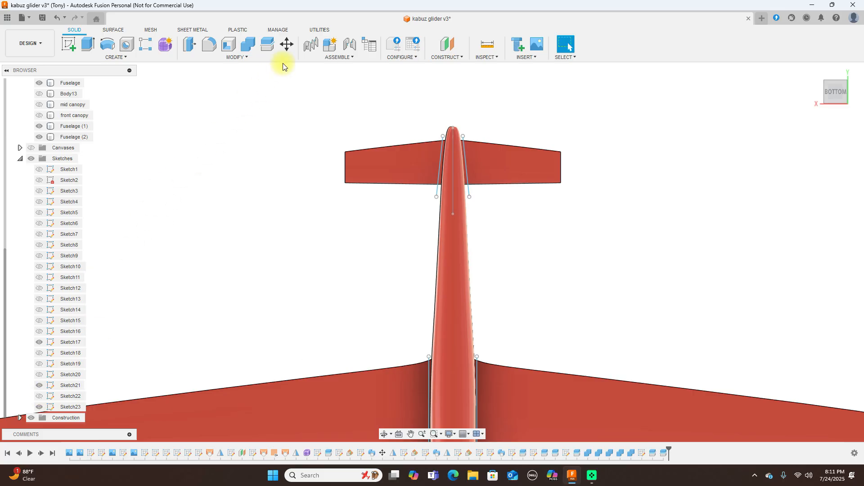
pyautogui.click(268, 45)
pyautogui.click(445, 226)
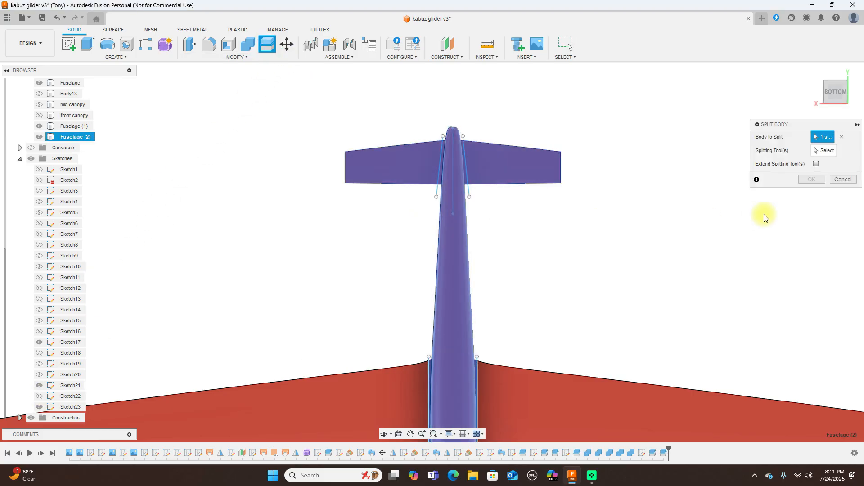
pyautogui.click(825, 151)
pyautogui.scroll(2, 523, 141)
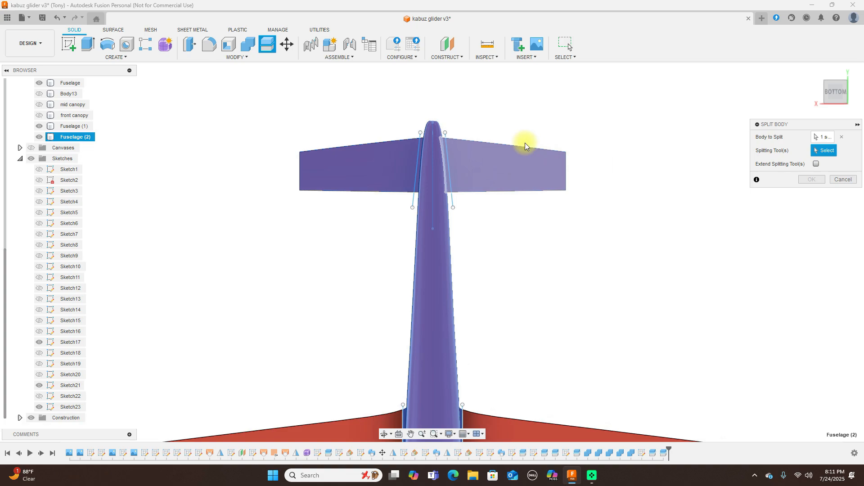
pyautogui.click(452, 200)
pyautogui.click(413, 201)
pyautogui.click(806, 181)
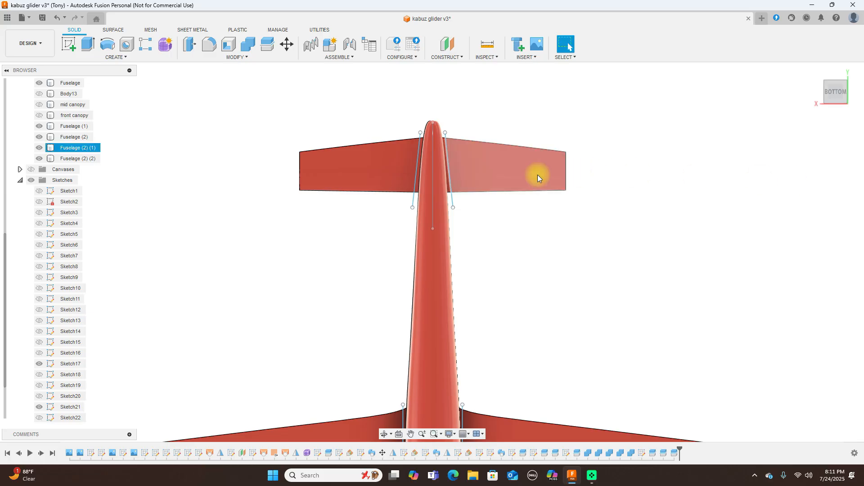
# Step: Hide the origin geometry of the glider design
pyautogui.scroll(-3, 568, 244)
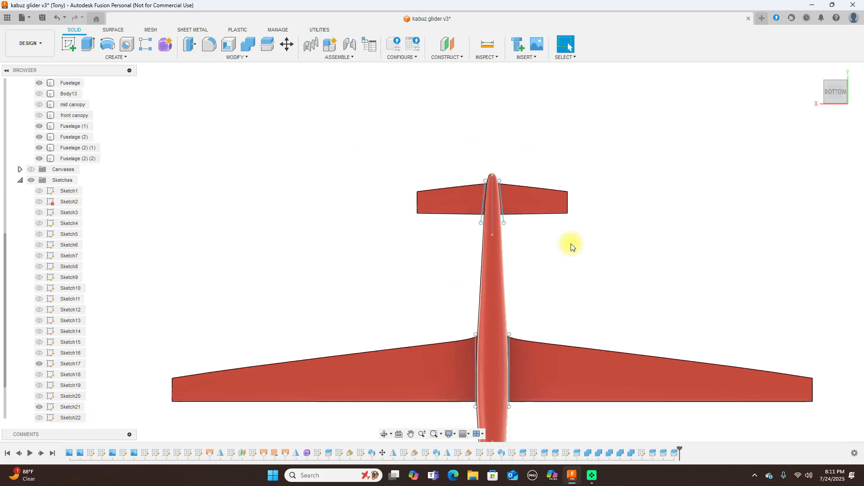
pyautogui.scroll(-2, 571, 247)
pyautogui.click(835, 76)
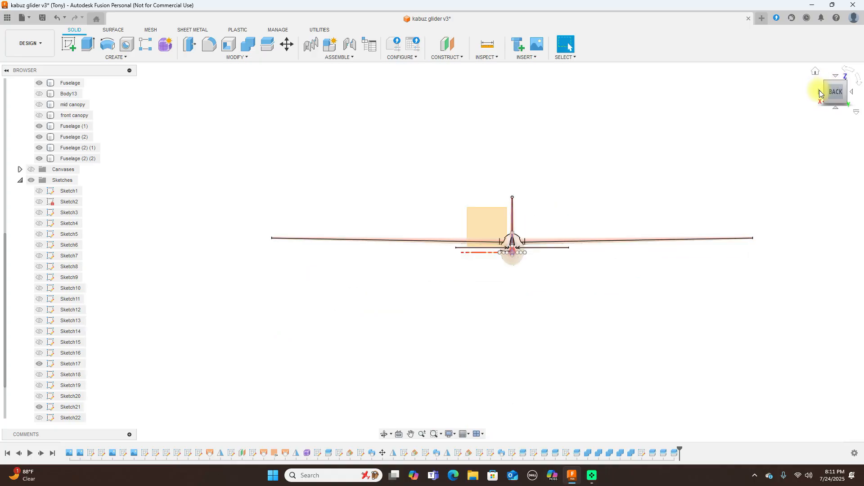
pyautogui.click(820, 92)
pyautogui.scroll(5, 43, 148)
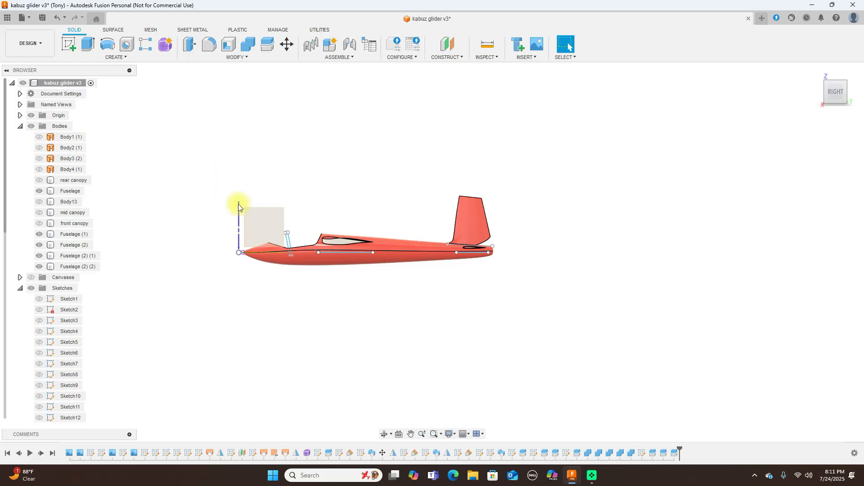
pyautogui.click(32, 117)
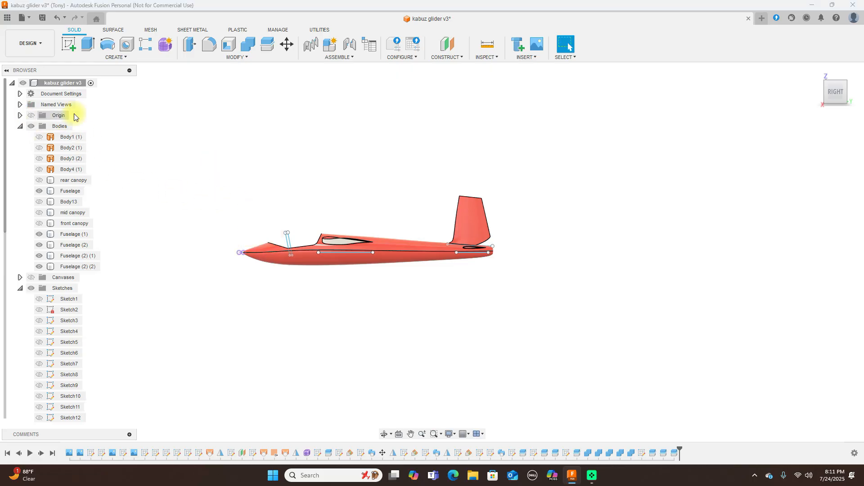
# Step: View the glider from above and rename the Fuselage wing body as Left wing
pyautogui.click(838, 79)
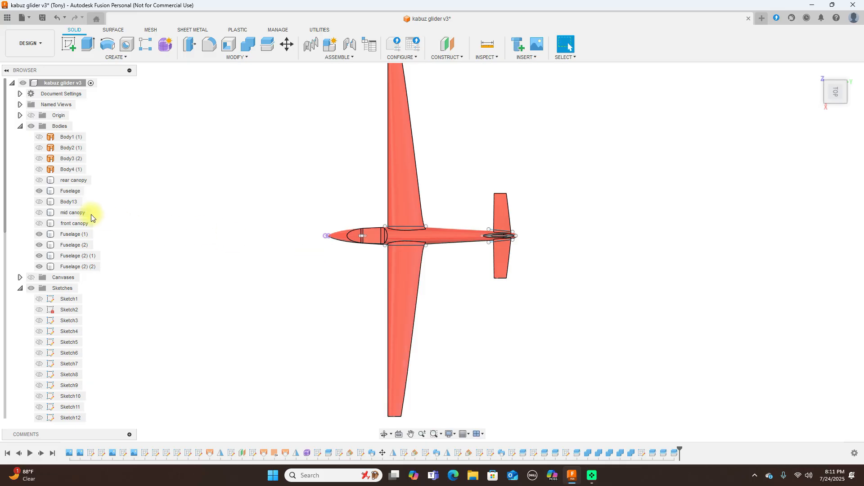
pyautogui.doubleClick(63, 191)
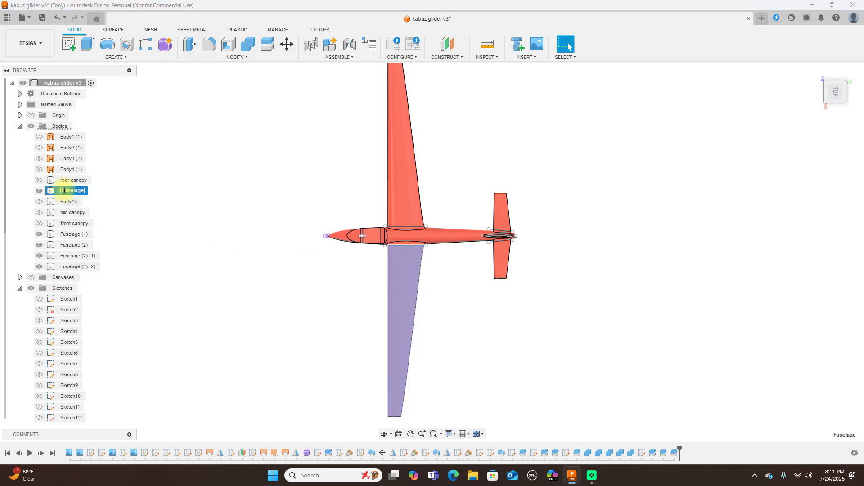
pyautogui.press('BackSpace')
pyautogui.write('Left wing')
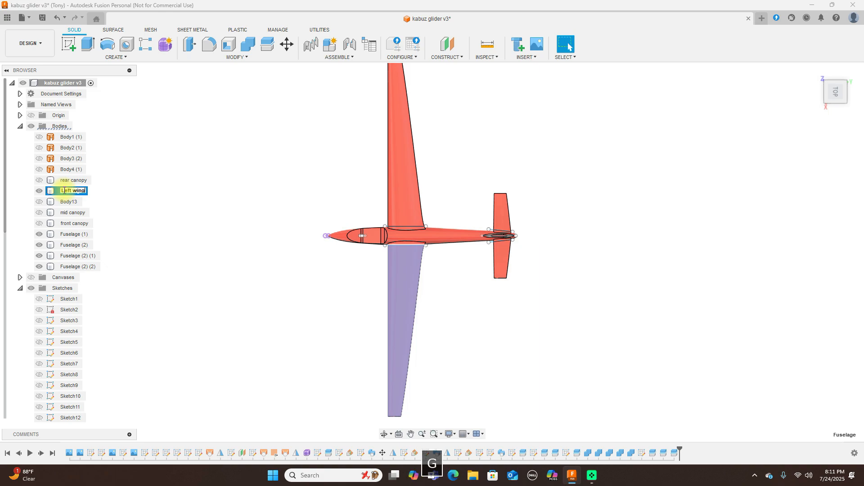
pyautogui.press('Return')
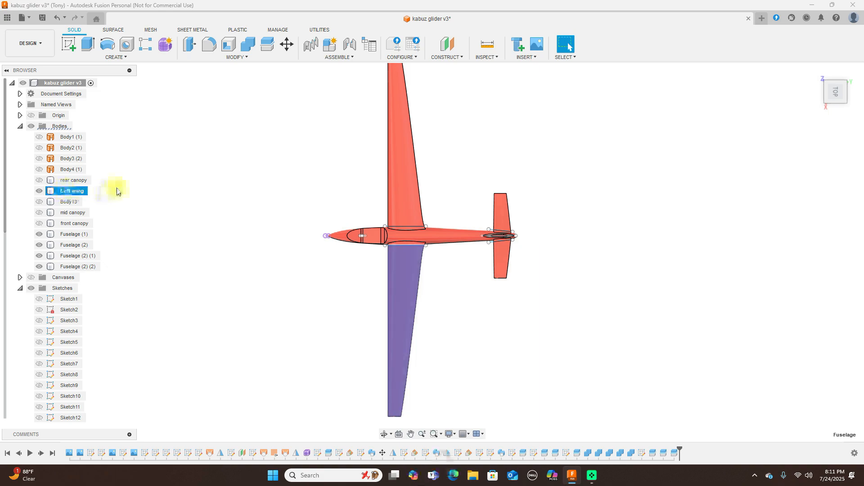
pyautogui.click(173, 179)
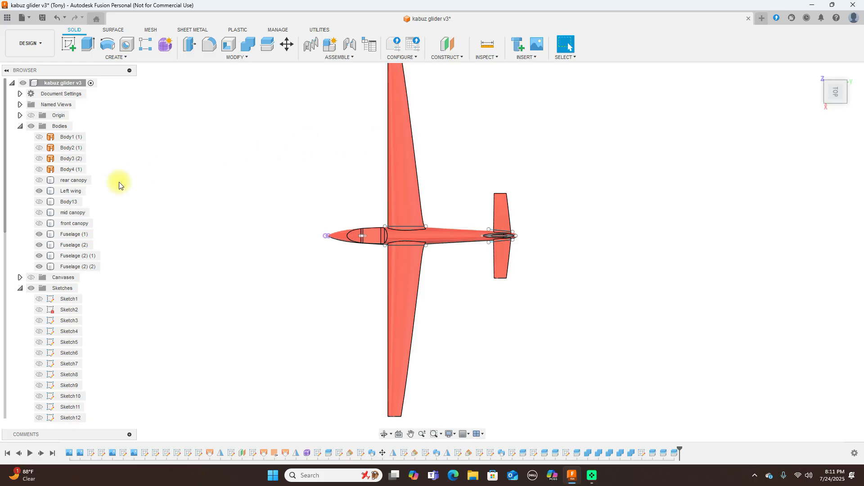
# Step: Rename the opposite wing body, Fuselage (1), as Right wing
pyautogui.doubleClick(70, 233)
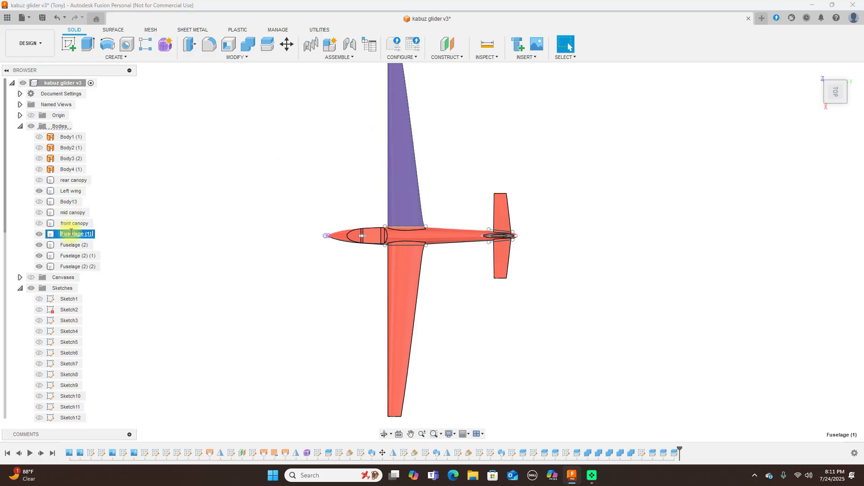
pyautogui.press('BackSpace')
pyautogui.write('Ri')
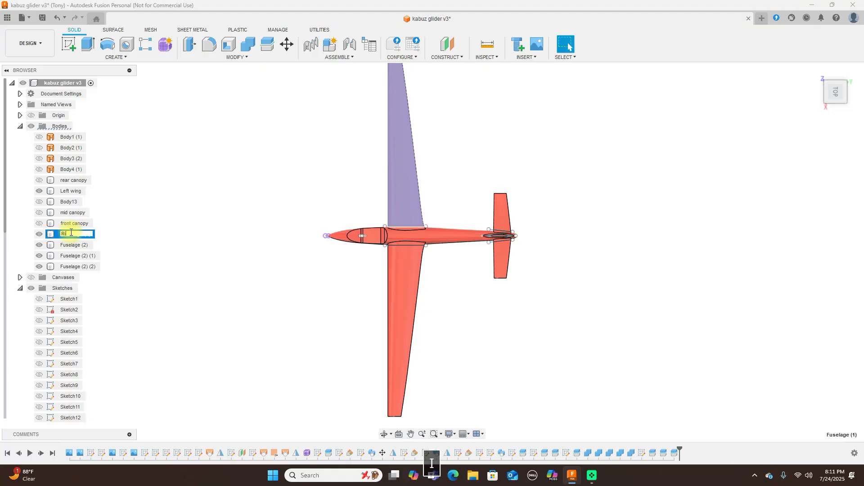
pyautogui.write('ght wing')
pyautogui.press('Return')
pyautogui.click(249, 300)
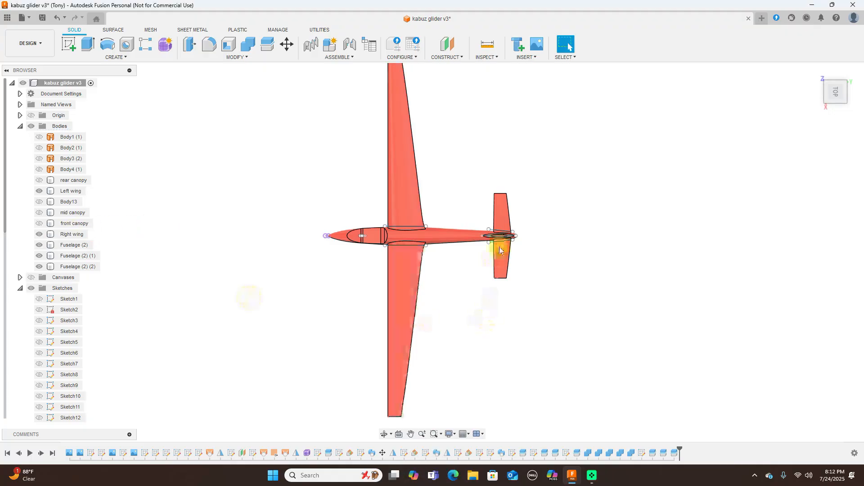
# Step: Rename the Fuselage (2) body, the tail half on the left wing's side, as left horizontal stab
pyautogui.click(73, 245)
pyautogui.doubleClick(73, 245)
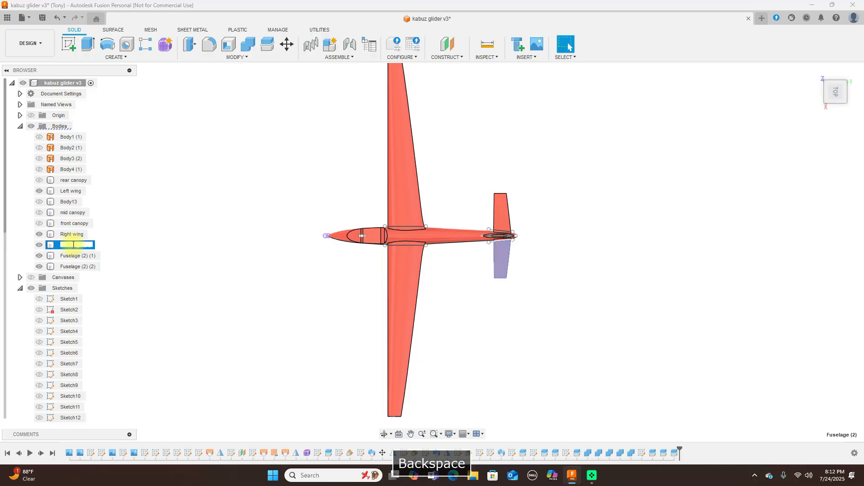
pyautogui.write('ft hori')
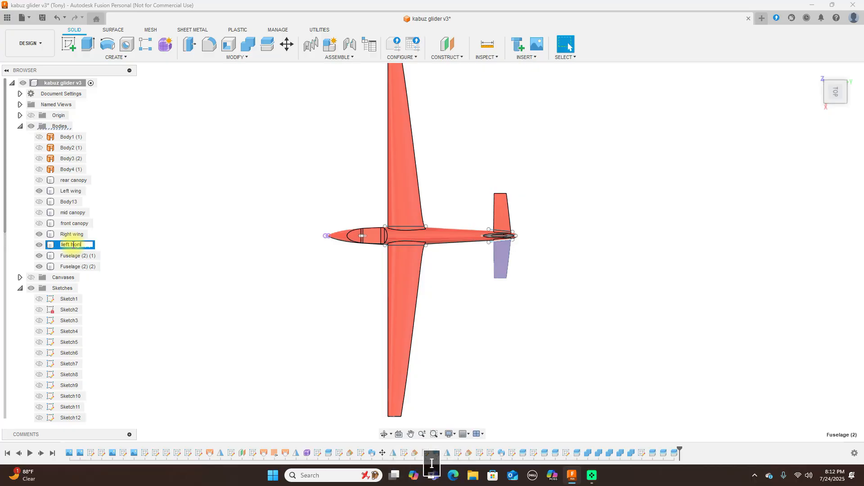
pyautogui.write('zontal stab')
pyautogui.press('Return')
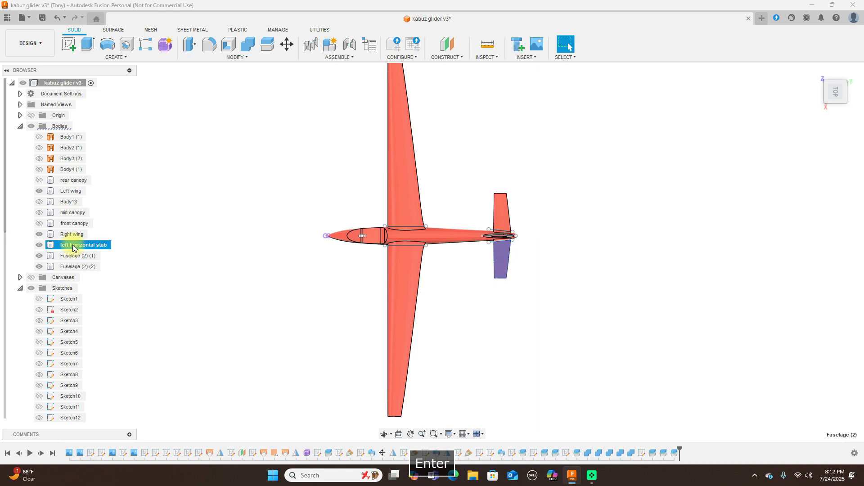
pyautogui.click(661, 220)
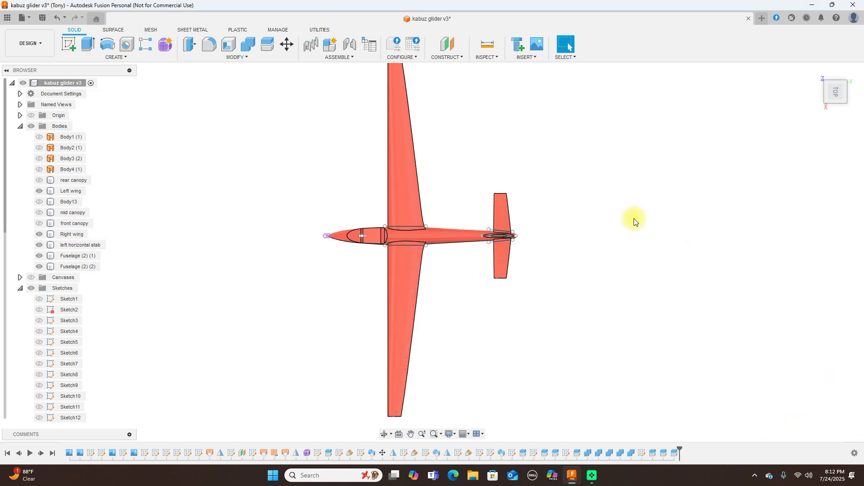
# Step: Rename the opposite tail half, Fuselage (2) (1), as Right horizontal stab
pyautogui.click(505, 215)
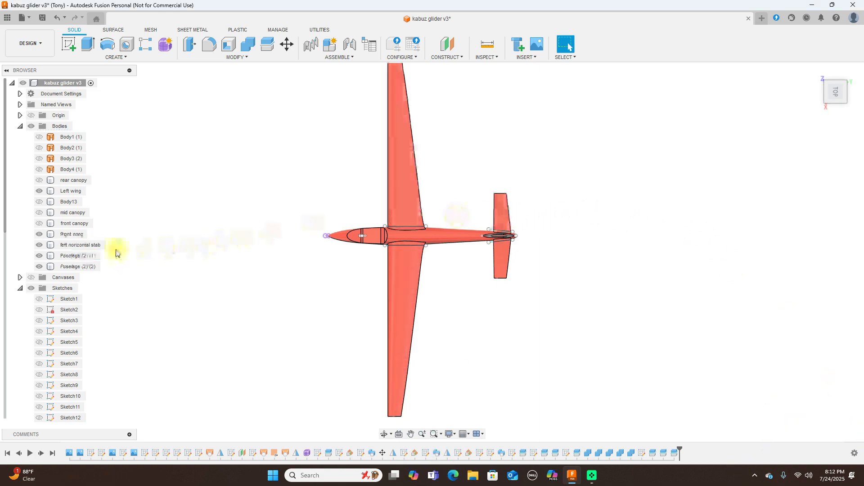
pyautogui.click(74, 256)
pyautogui.doubleClick(74, 255)
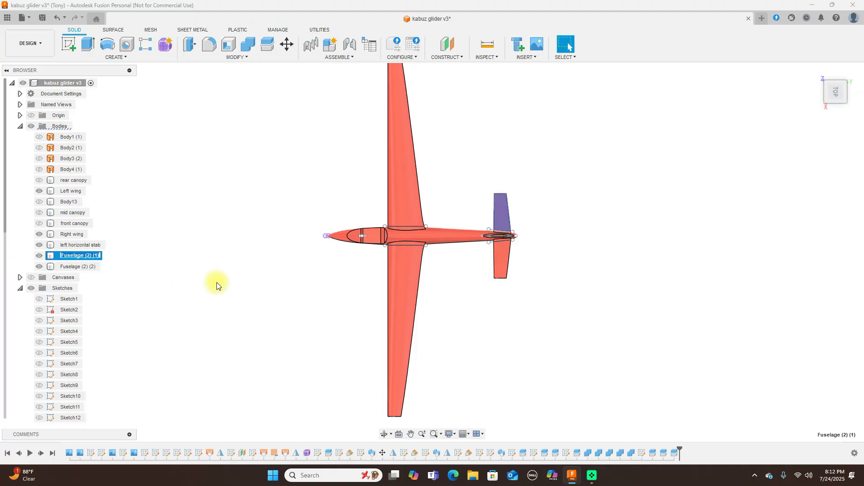
pyautogui.press('BackSpace')
pyautogui.write('Ri')
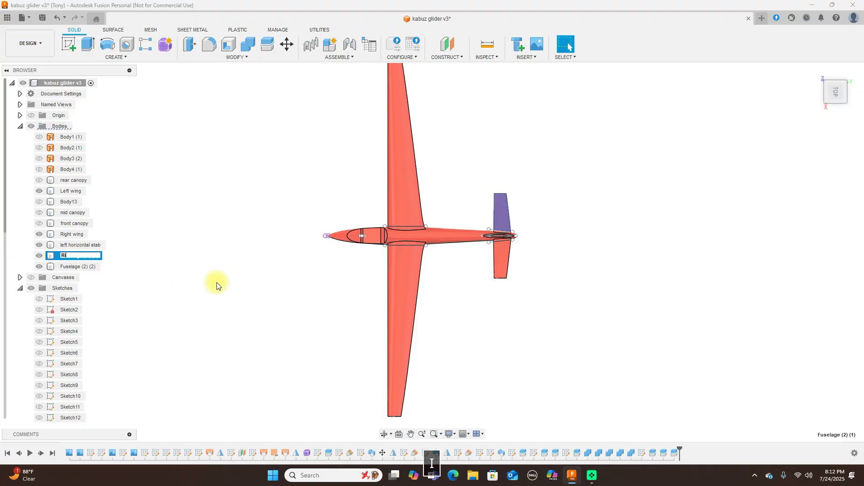
pyautogui.write('ght horizontal sta')
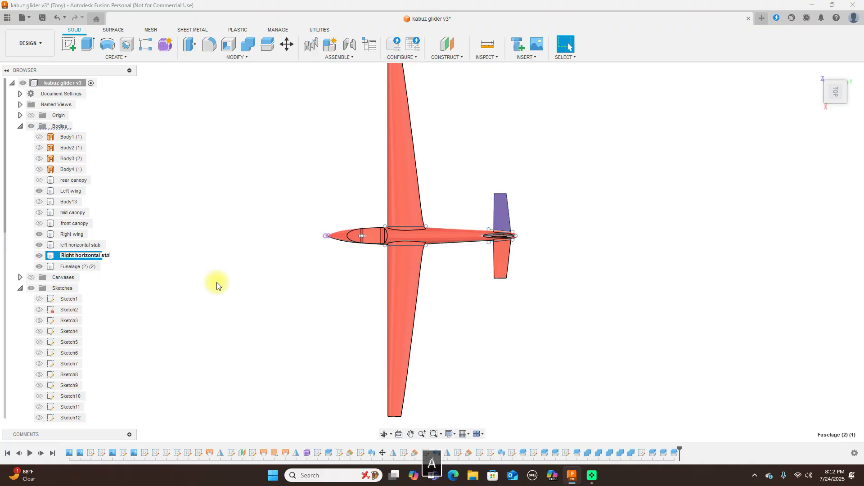
pyautogui.press('Return')
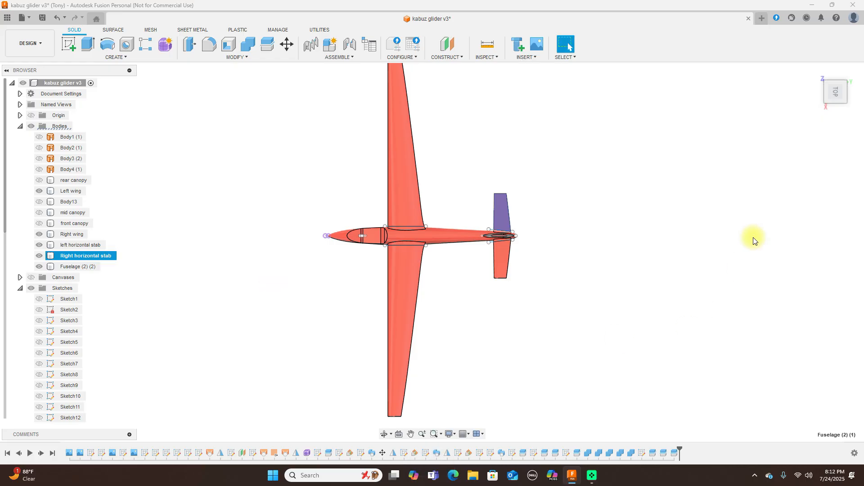
# Step: Clear the selection and save the glider design as a new version
pyautogui.click(752, 237)
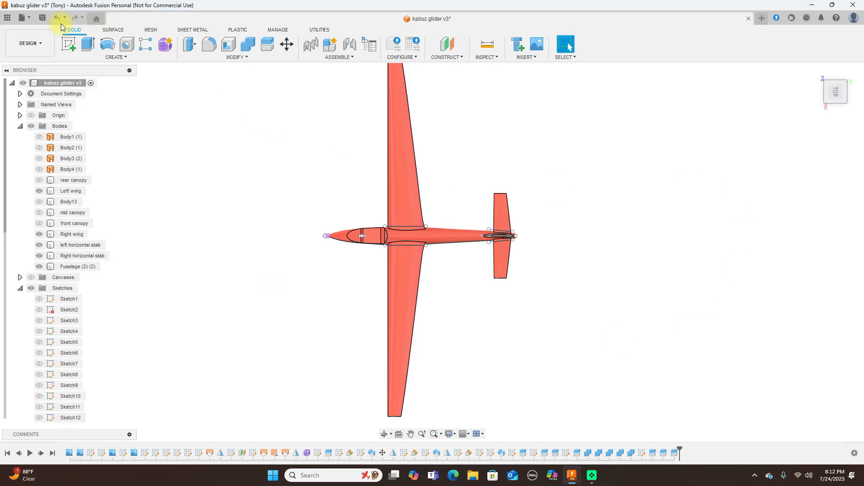
pyautogui.click(42, 19)
pyautogui.click(438, 254)
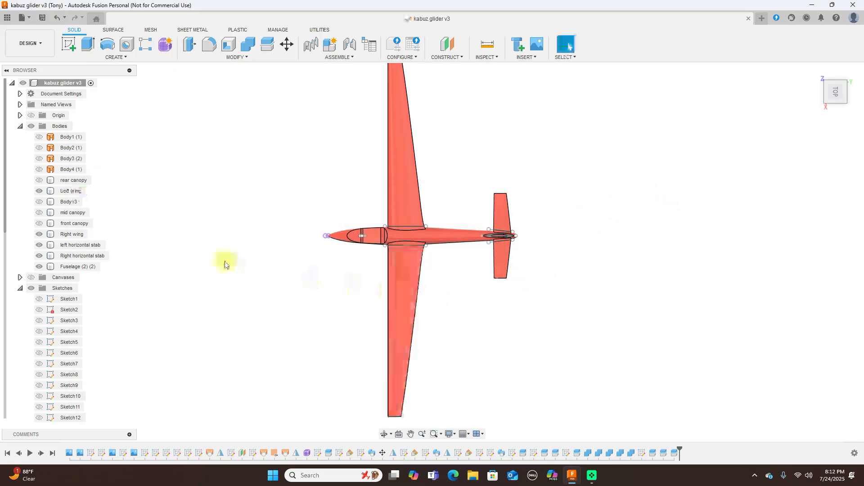
# Step: Hide both wings, both horizontal stabs and all sketches, and view the remaining fuselage from its right side
pyautogui.click(39, 191)
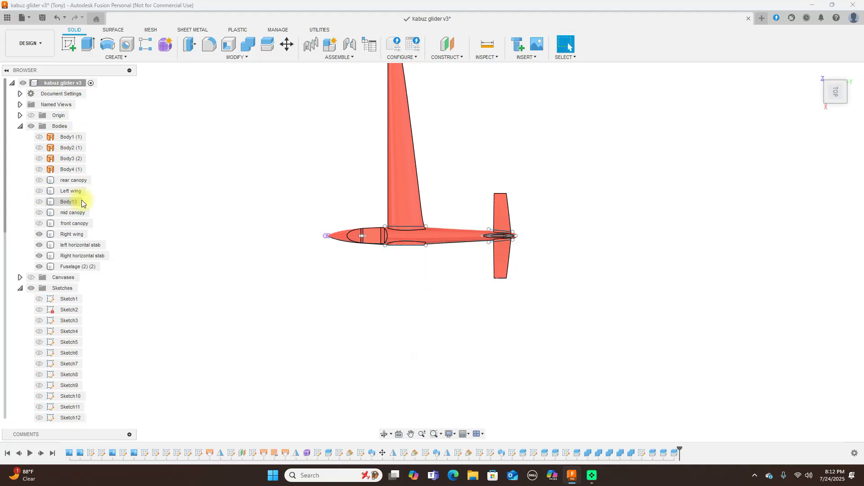
pyautogui.click(39, 234)
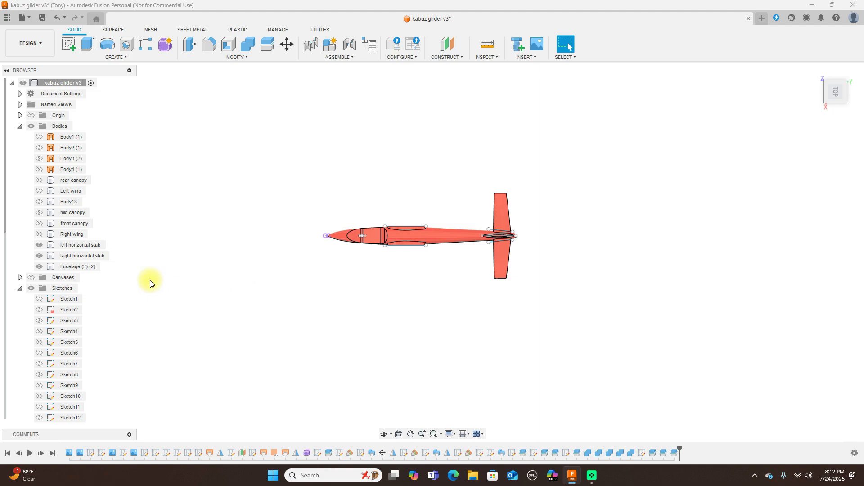
pyautogui.click(39, 245)
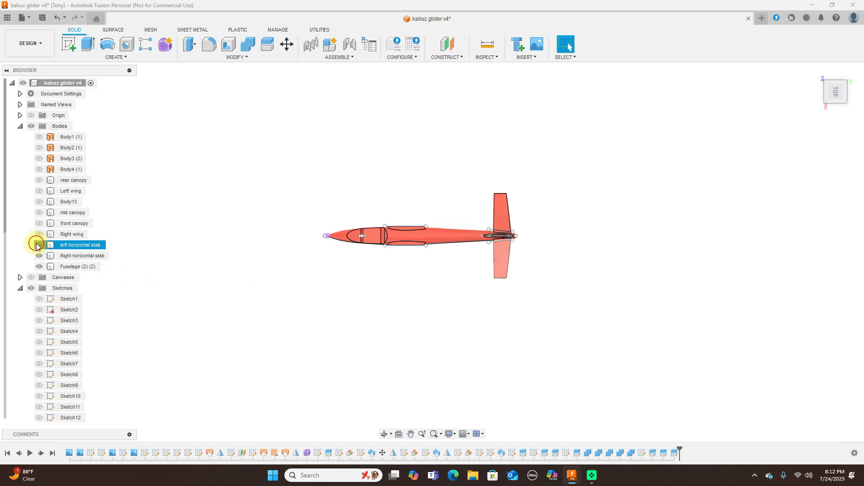
pyautogui.click(39, 256)
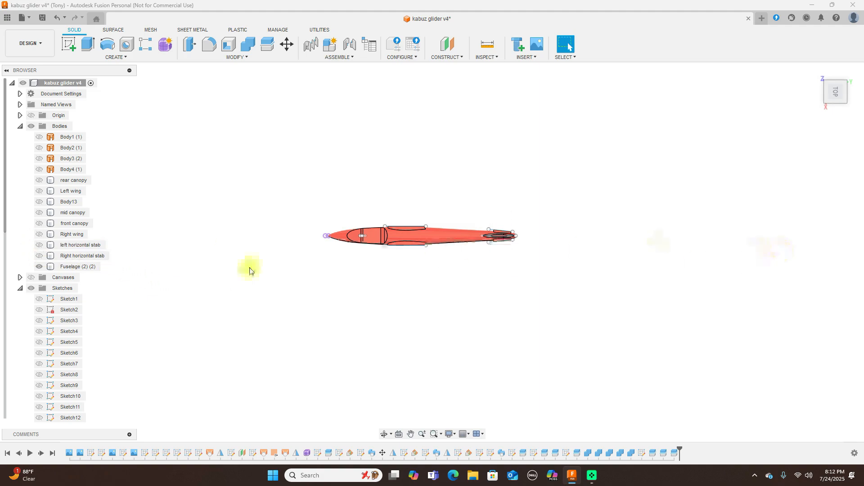
pyautogui.click(31, 289)
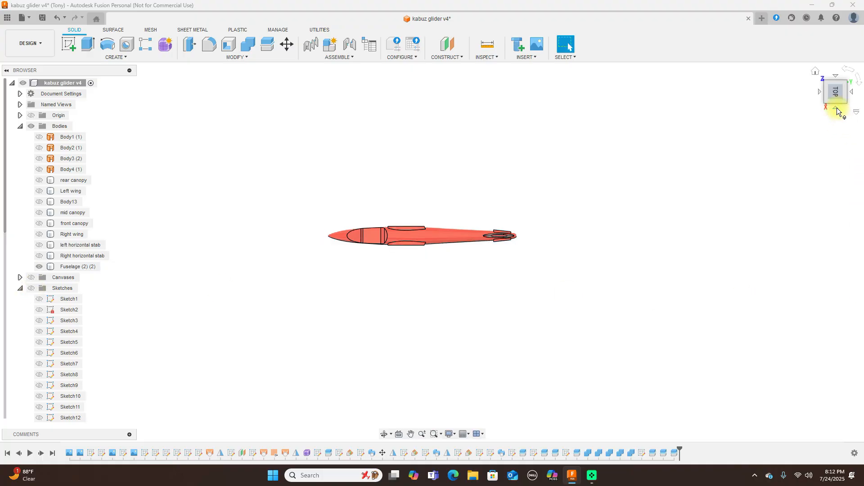
pyautogui.click(837, 109)
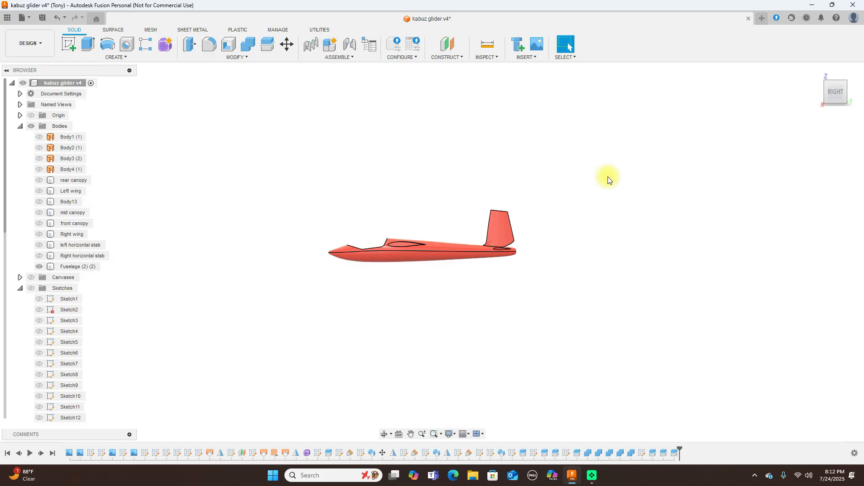
# Step: Sketch a slightly sloping line on the YZ plane just above the vertical fin's base, extending past both its edges, and finish the sketch
pyautogui.scroll(5, 607, 180)
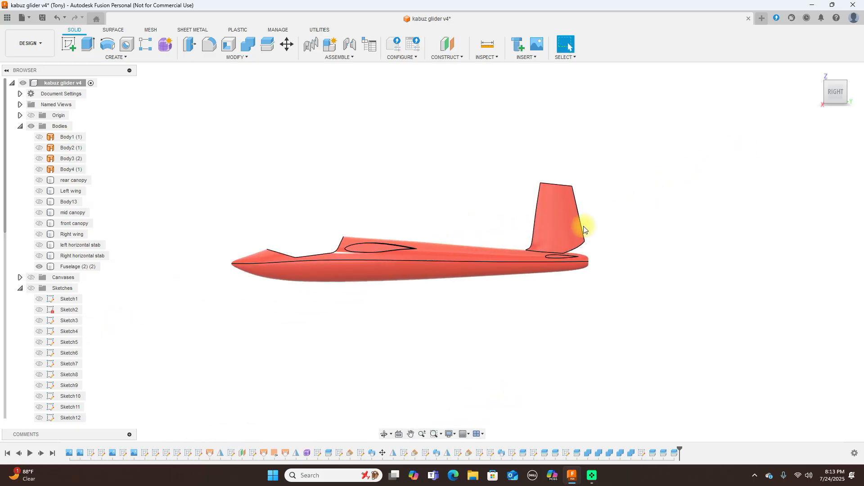
pyautogui.scroll(3, 621, 238)
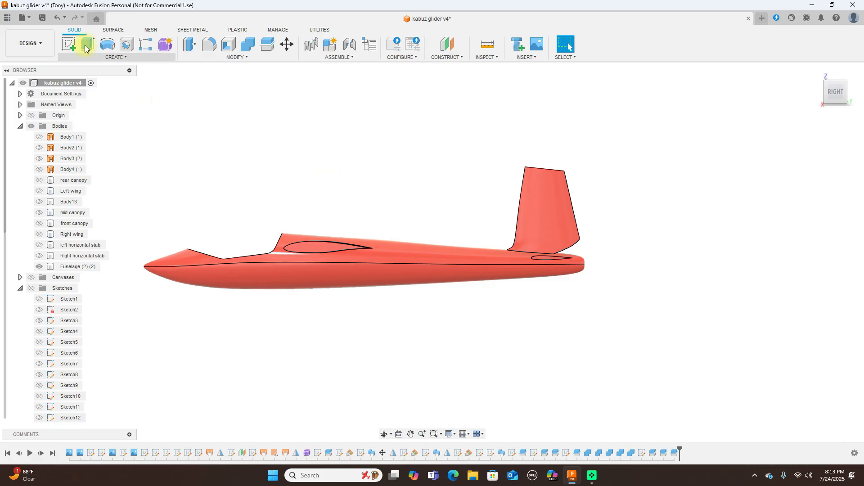
pyautogui.click(69, 43)
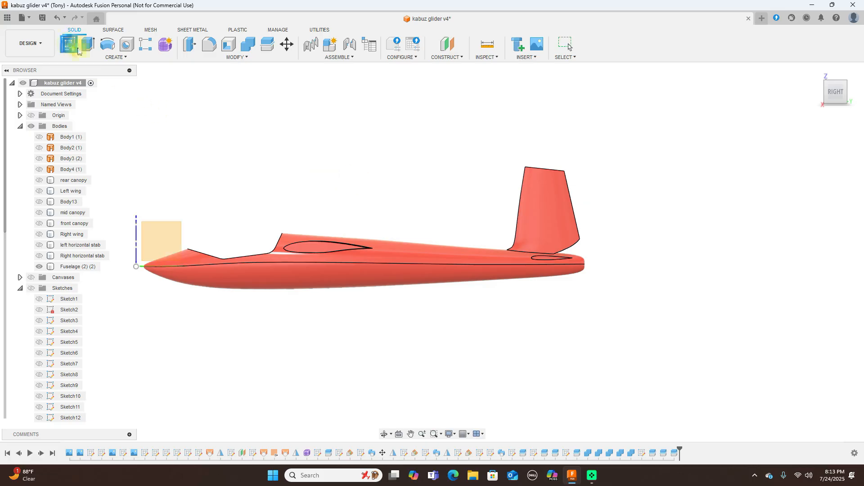
pyautogui.click(174, 231)
pyautogui.moveTo(419, 159); pyautogui.dragTo(336, 157, button='middle')
pyautogui.scroll(2, 534, 169)
pyautogui.moveTo(534, 168); pyautogui.dragTo(427, 151, button='middle')
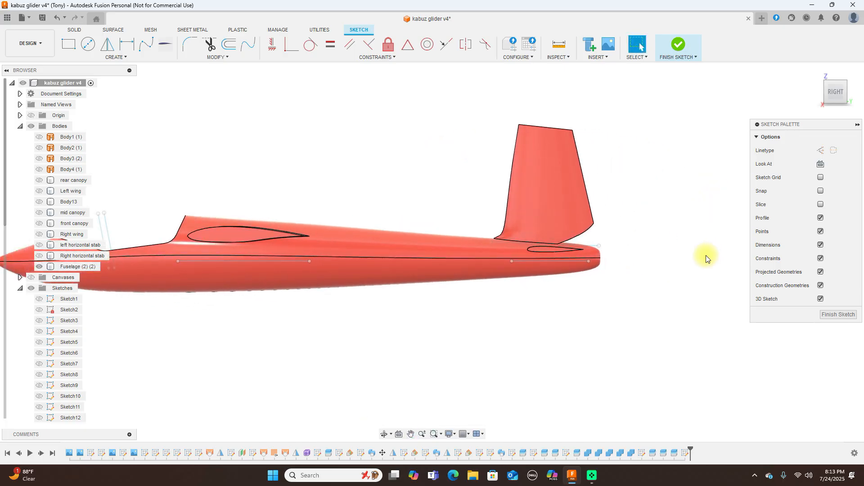
pyautogui.scroll(2, 693, 253)
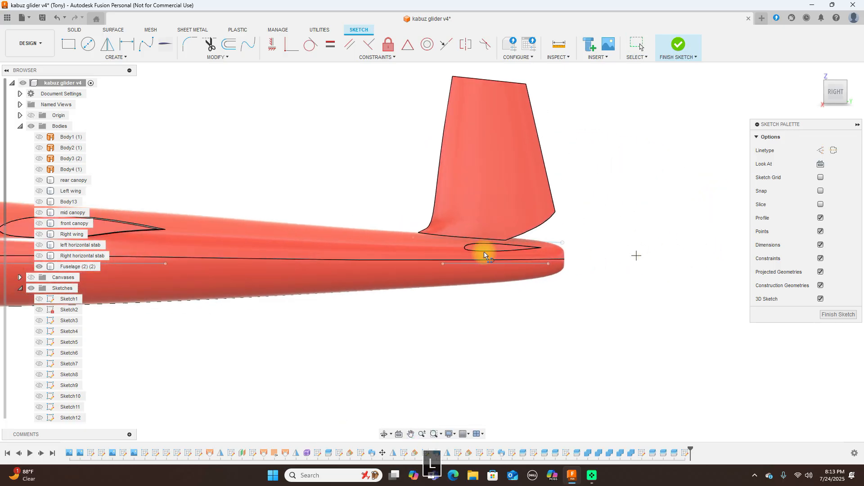
pyautogui.click(422, 227)
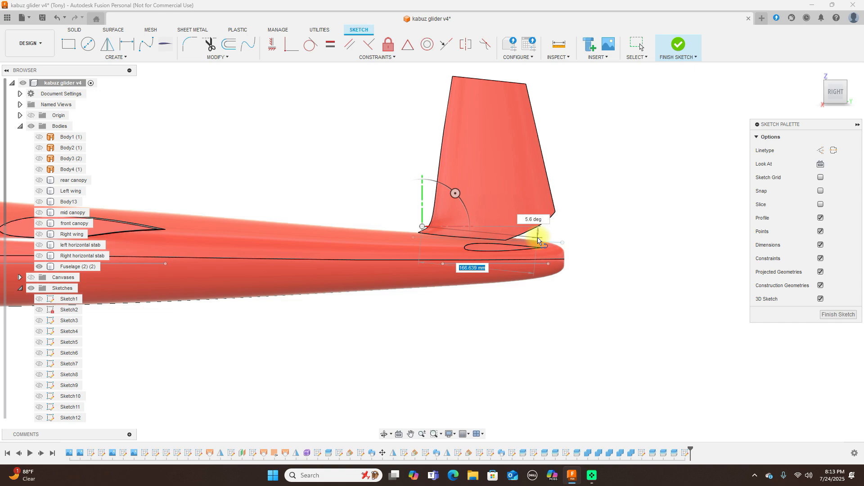
pyautogui.click(537, 237)
pyautogui.rightClick(539, 240)
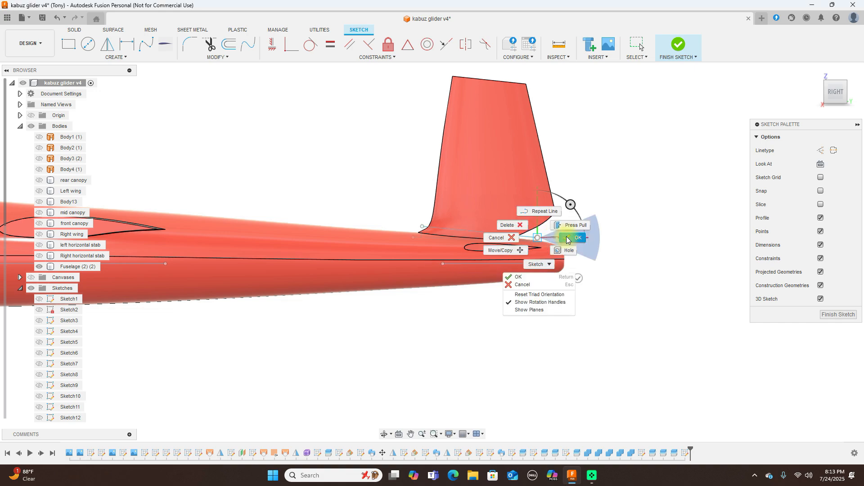
pyautogui.click(574, 232)
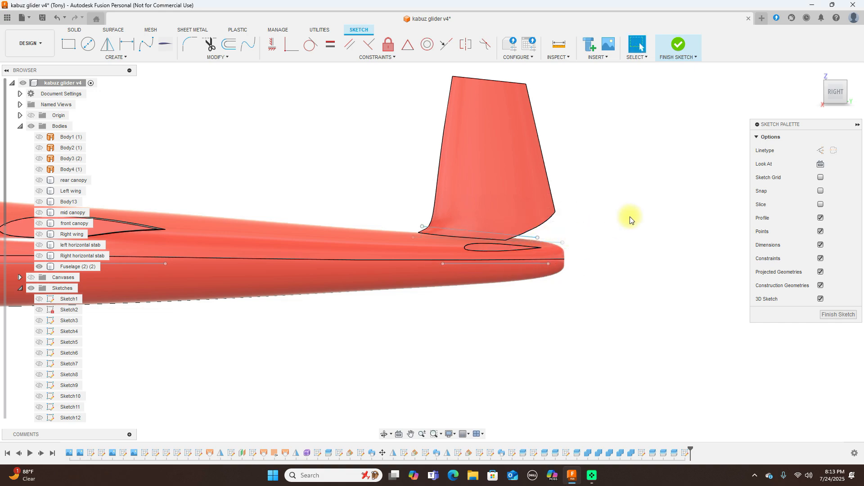
pyautogui.click(679, 43)
# Step: Show the sketches and split the fuselage body along the new line at the base of the vertical fin
pyautogui.click(32, 288)
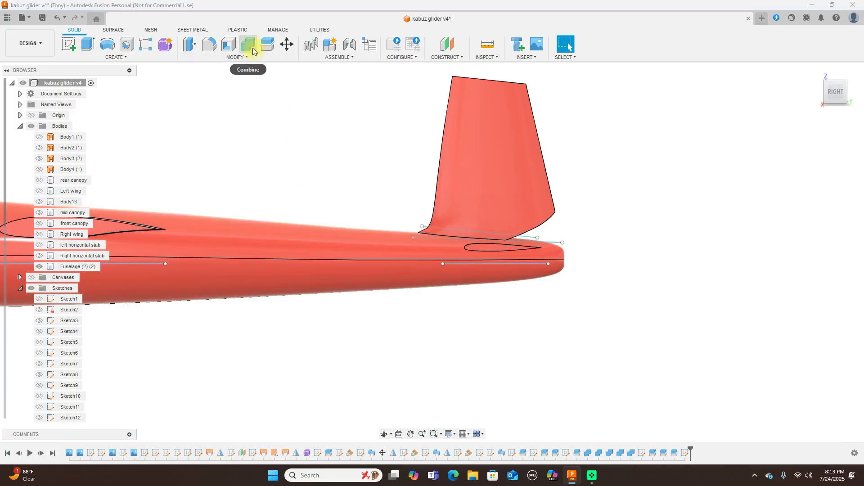
pyautogui.click(267, 44)
pyautogui.click(332, 237)
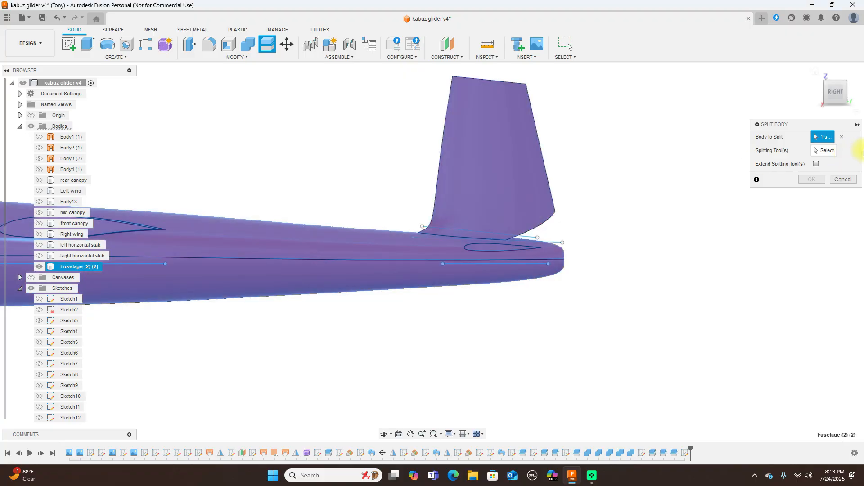
pyautogui.click(830, 152)
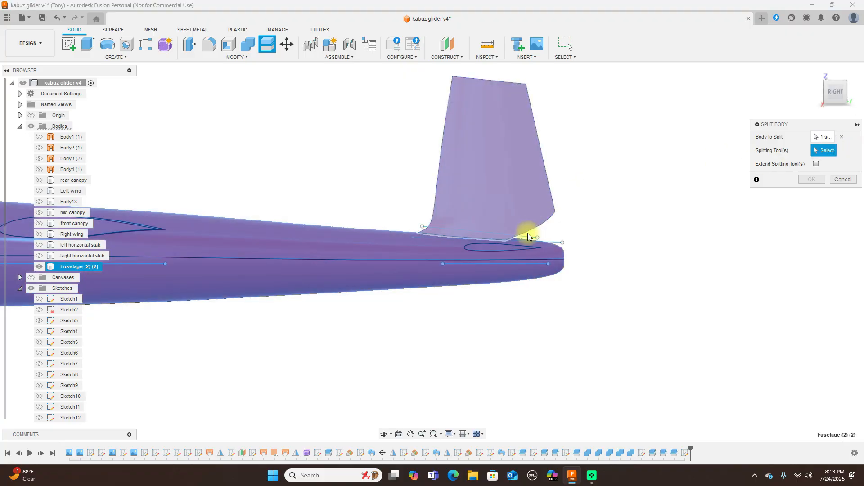
pyautogui.click(524, 237)
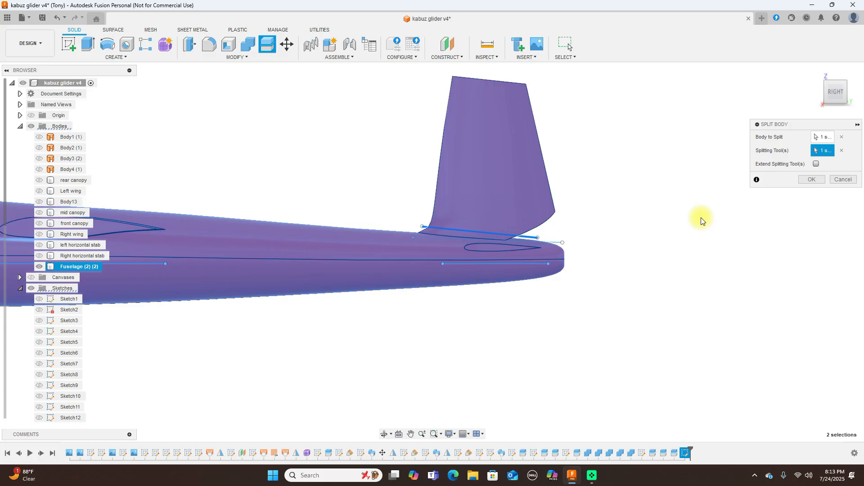
pyautogui.click(814, 180)
# Step: Rename the split-off fin body, Fuselage (2) (2), as Vertical stab and clear the selection
pyautogui.scroll(-5, 737, 205)
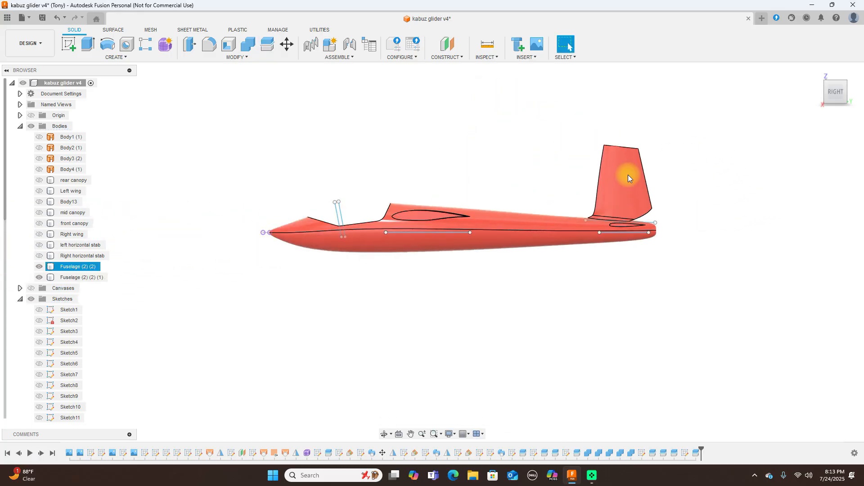
pyautogui.doubleClick(74, 267)
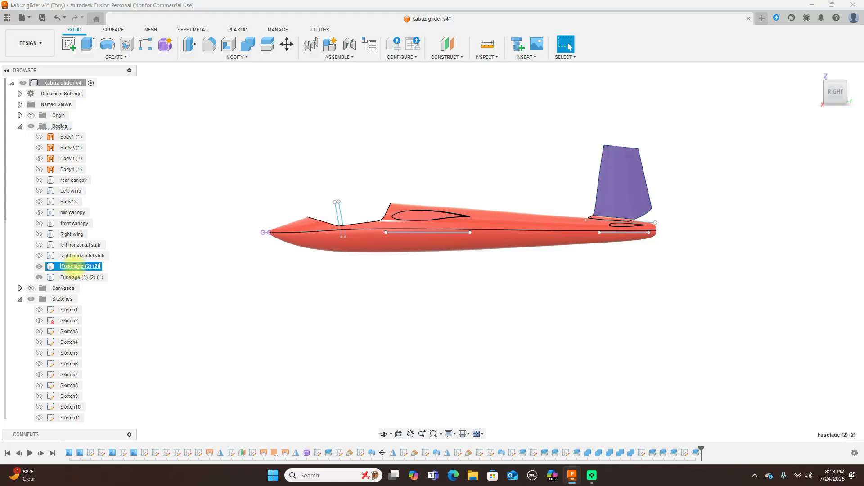
pyautogui.press('BackSpace')
pyautogui.write('Ve')
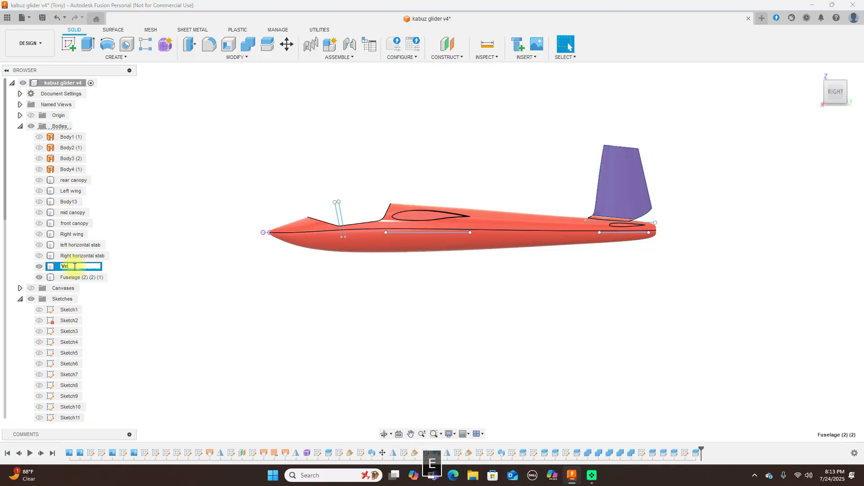
pyautogui.write('rtical')
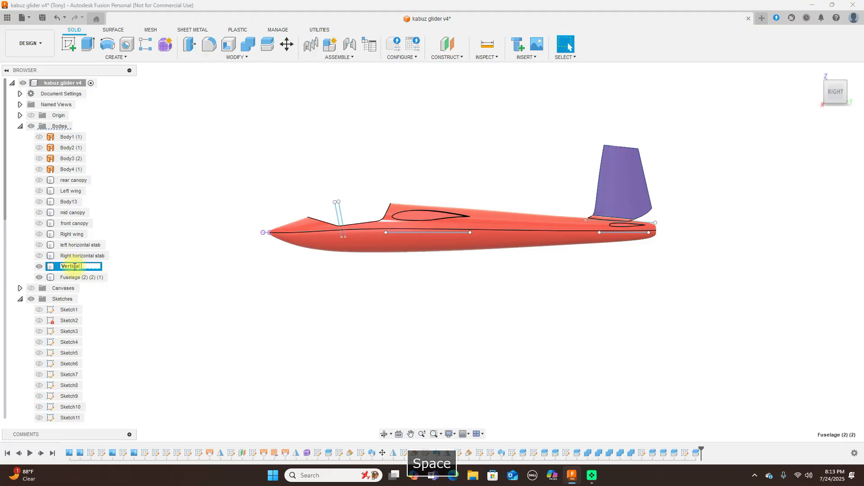
pyautogui.write(' stab')
pyautogui.press('Return')
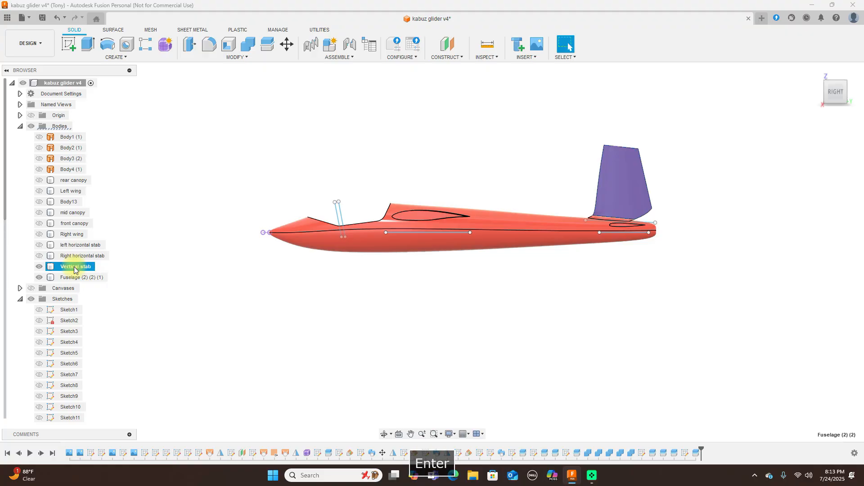
pyautogui.click(229, 168)
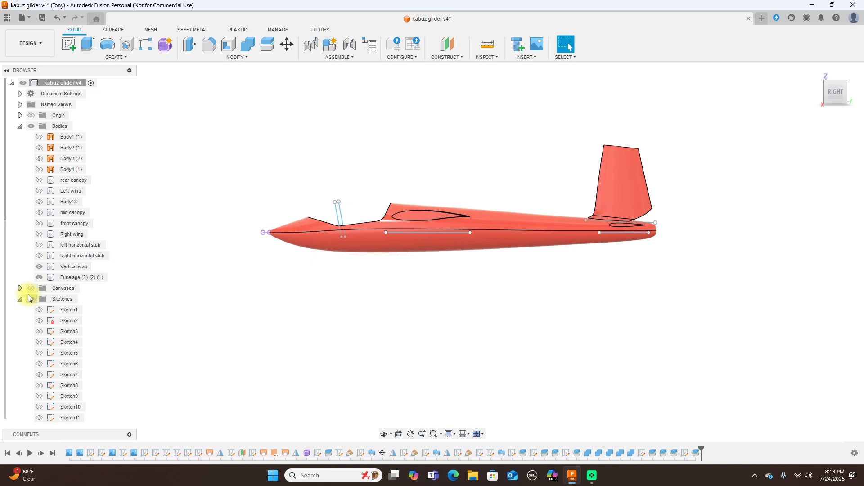
# Step: Hide the Vertical stab body and all sketches, and check the remaining fuselage before viewing it from its right side
pyautogui.click(640, 193)
pyautogui.click(39, 267)
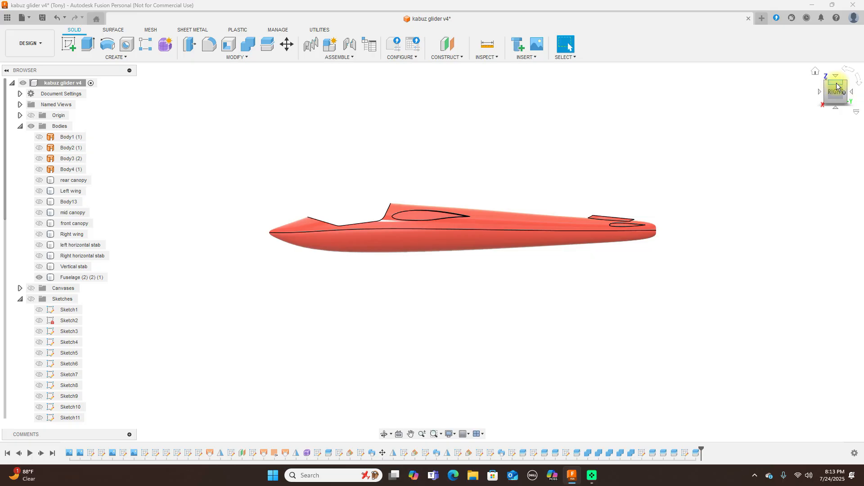
pyautogui.moveTo(836, 90); pyautogui.dragTo(860, 103)
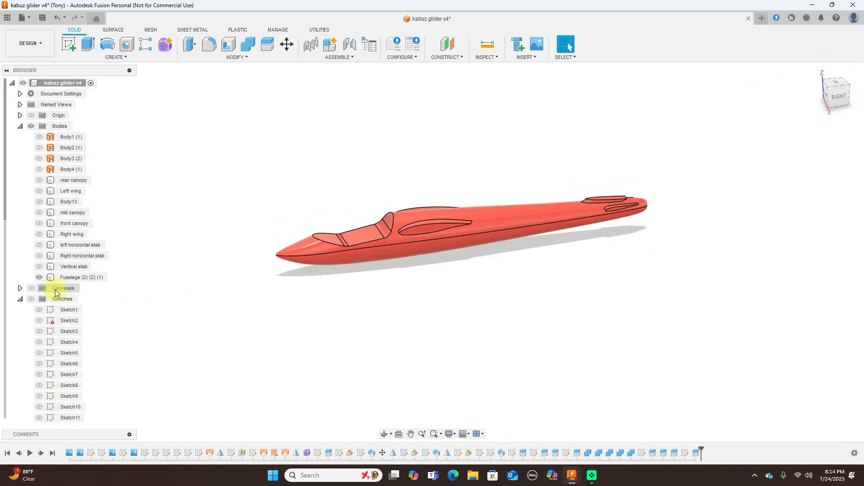
pyautogui.click(39, 277)
pyautogui.click(39, 278)
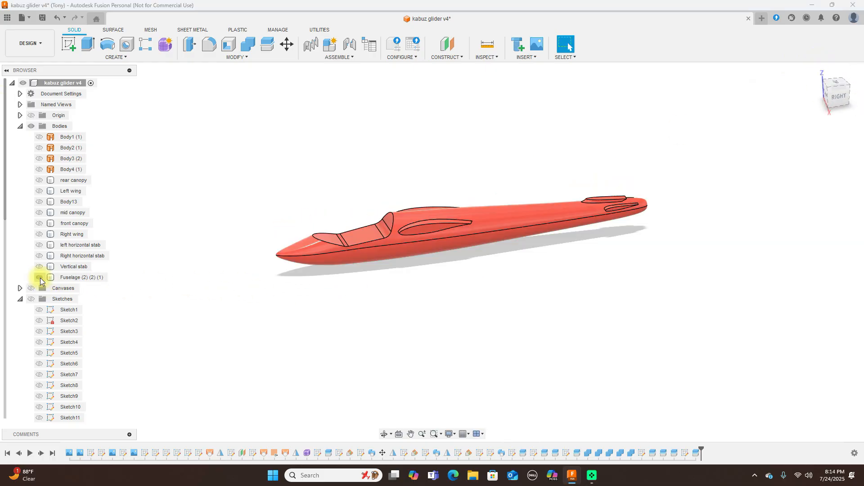
pyautogui.click(840, 102)
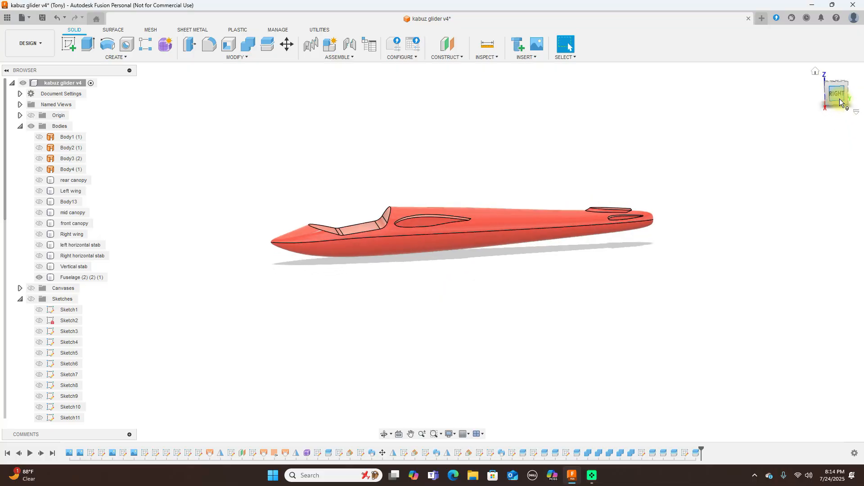
# Step: Start a section analysis of the fuselage on the XZ plane, offset the cut 300 mm, and look at the cut face
pyautogui.click(495, 58)
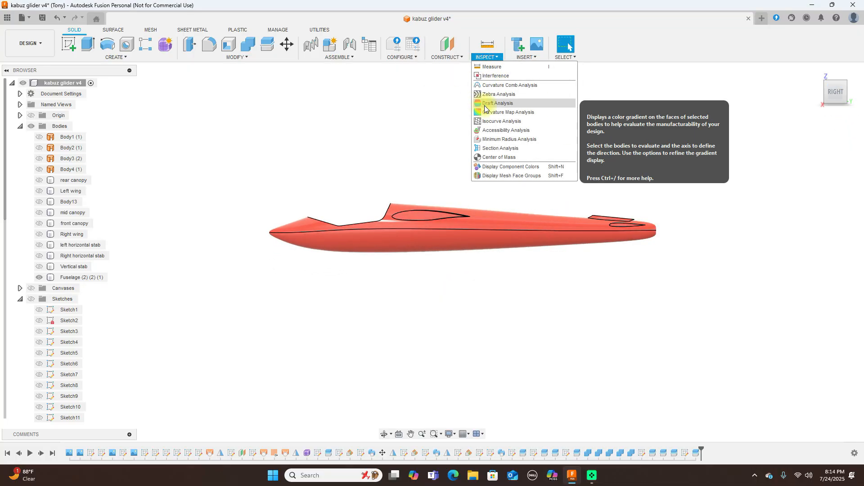
pyautogui.click(500, 149)
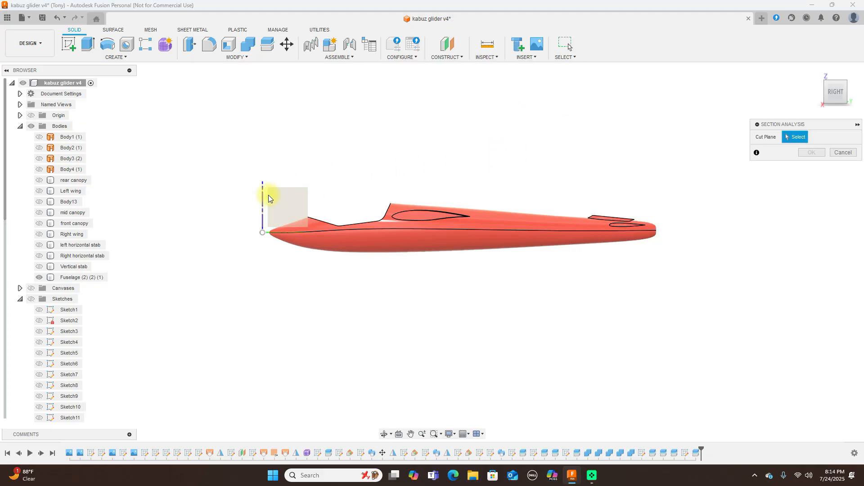
pyautogui.click(275, 209)
pyautogui.moveTo(289, 232); pyautogui.dragTo(386, 232)
pyautogui.click(847, 93)
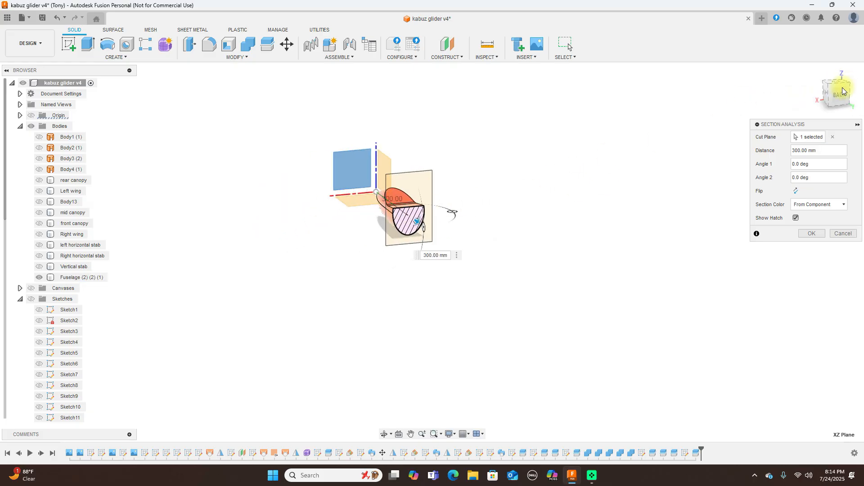
pyautogui.moveTo(834, 92); pyautogui.dragTo(799, 97)
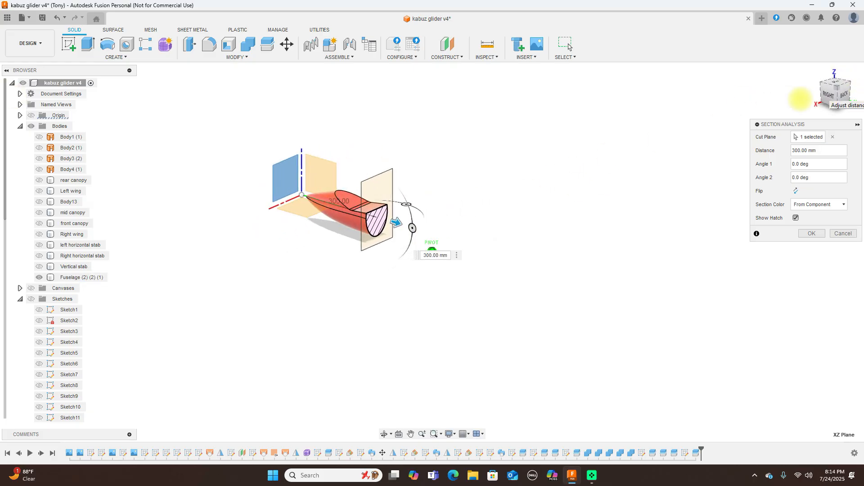
# Step: Move the section plane to a distance of 1400 mm, accept the analysis, and hide that section
pyautogui.moveTo(397, 224); pyautogui.dragTo(670, 305)
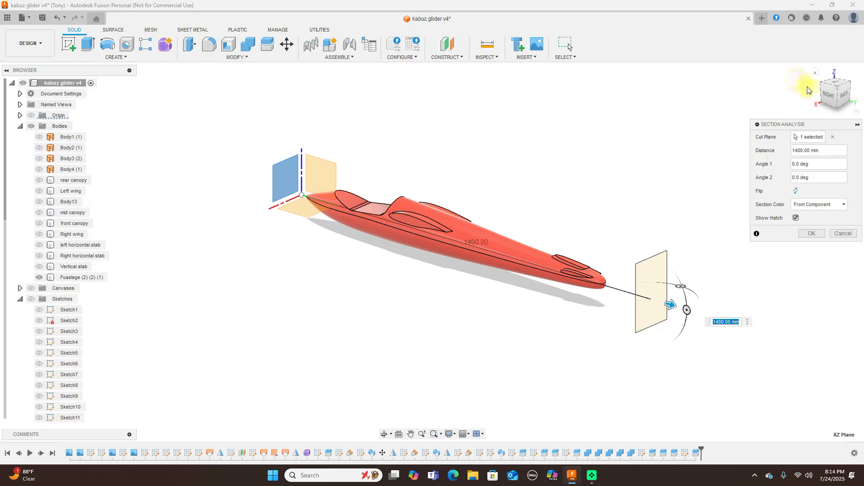
pyautogui.click(829, 95)
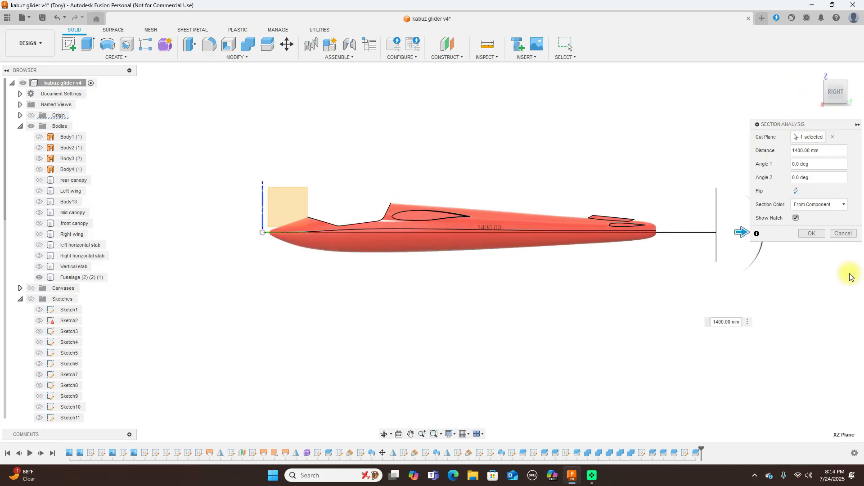
pyautogui.click(805, 235)
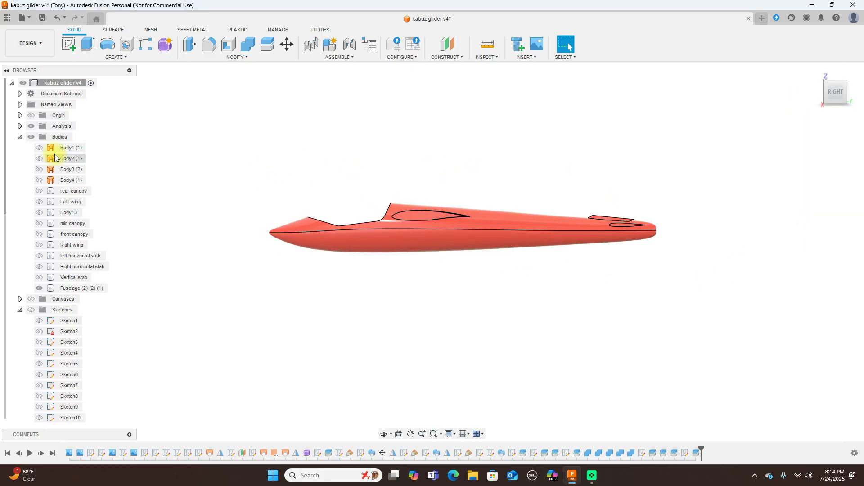
pyautogui.click(30, 127)
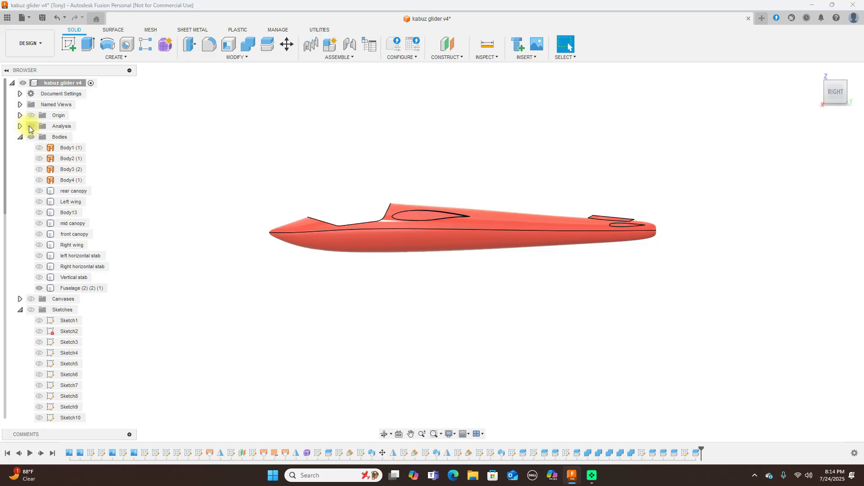
pyautogui.click(19, 127)
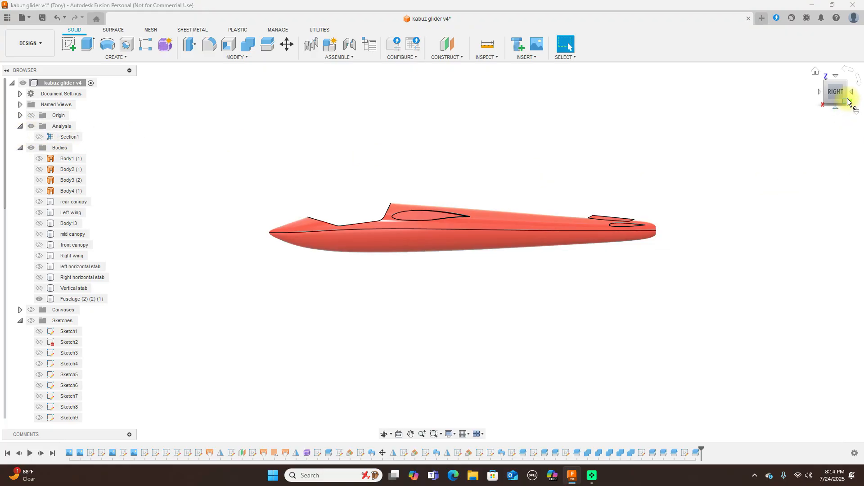
pyautogui.moveTo(847, 98); pyautogui.dragTo(773, 108)
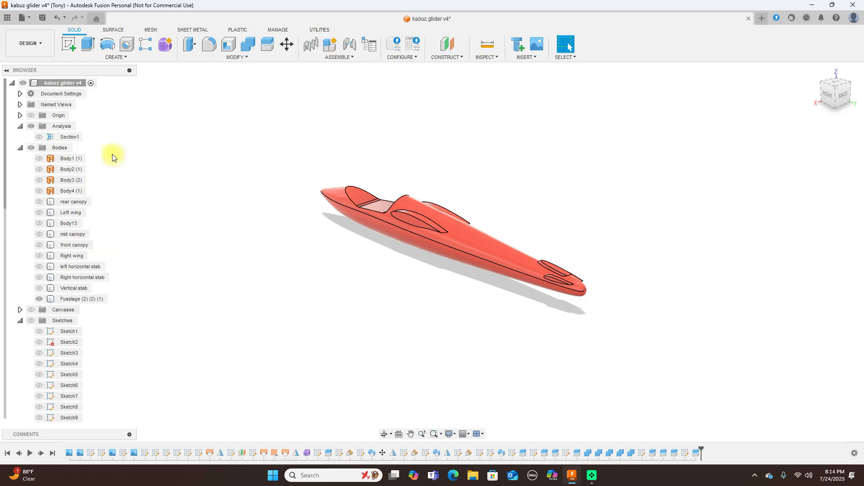
pyautogui.click(826, 100)
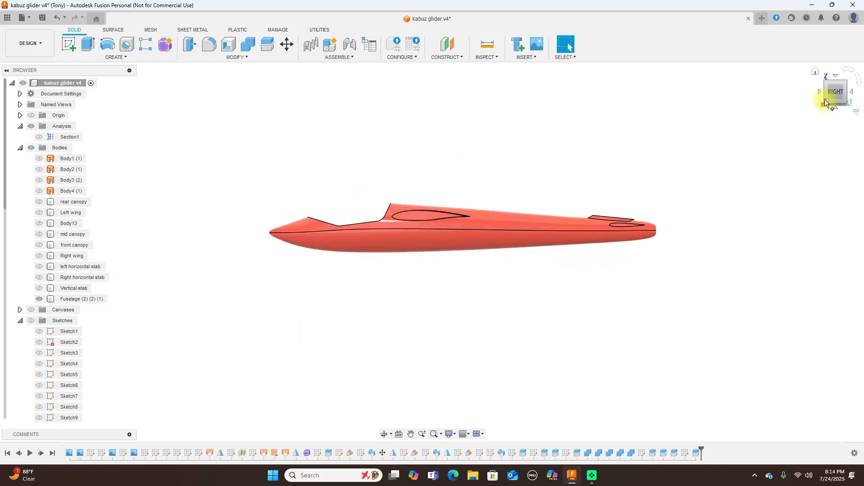
pyautogui.moveTo(825, 96); pyautogui.dragTo(846, 116)
pyautogui.click(839, 99)
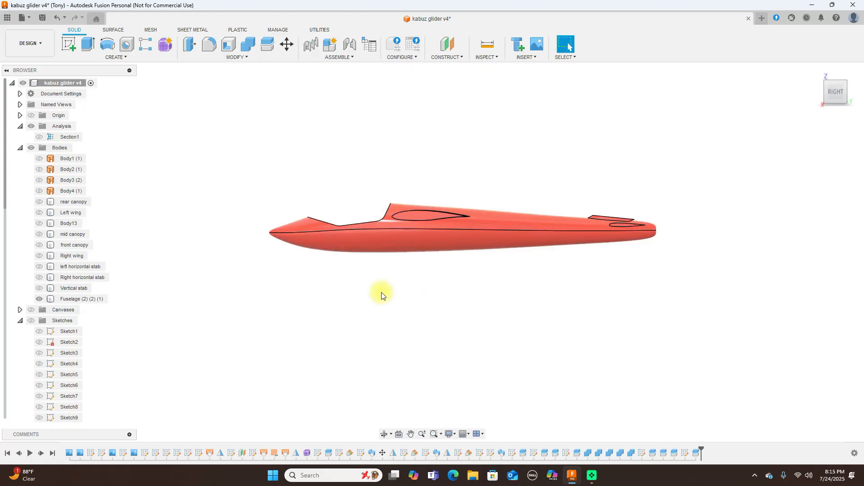
pyautogui.scroll(1, 301, 284)
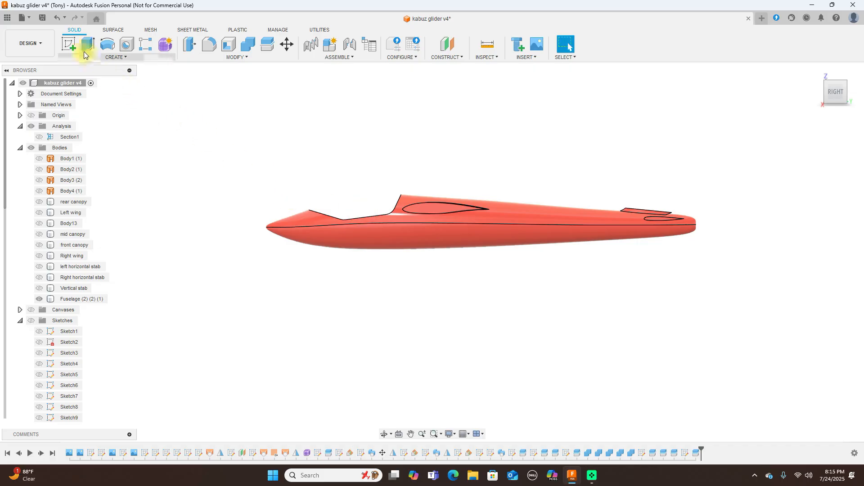
# Step: Sketch a vertical line about 166 mm long across the nose on the YZ plane, just ahead of the cockpit's lowest point
pyautogui.click(69, 44)
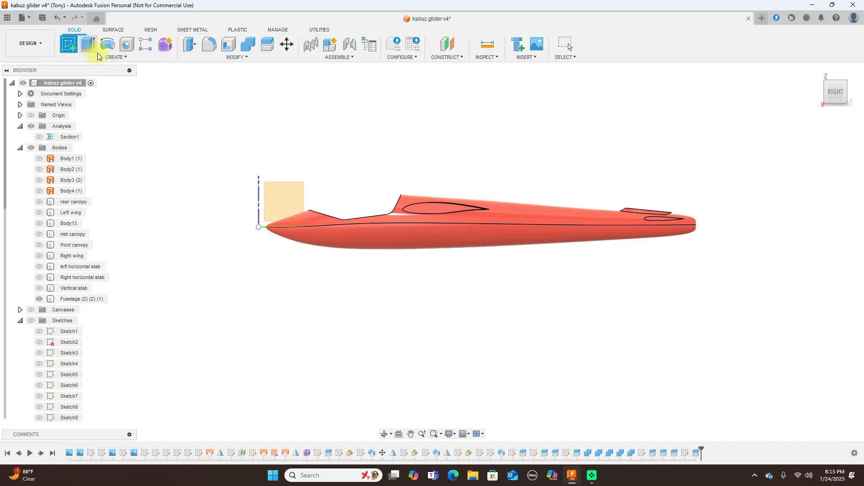
pyautogui.click(267, 195)
pyautogui.moveTo(573, 184); pyautogui.dragTo(506, 113, button='middle')
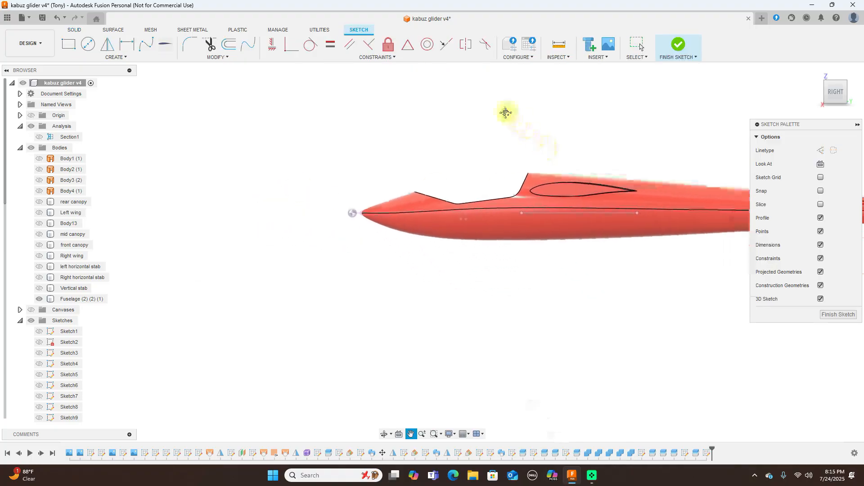
pyautogui.scroll(3, 382, 251)
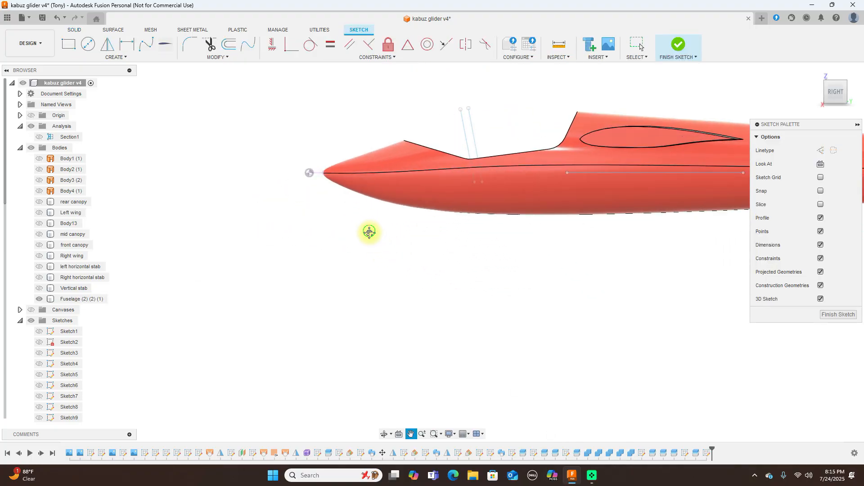
pyautogui.moveTo(369, 232); pyautogui.dragTo(357, 274, button='middle')
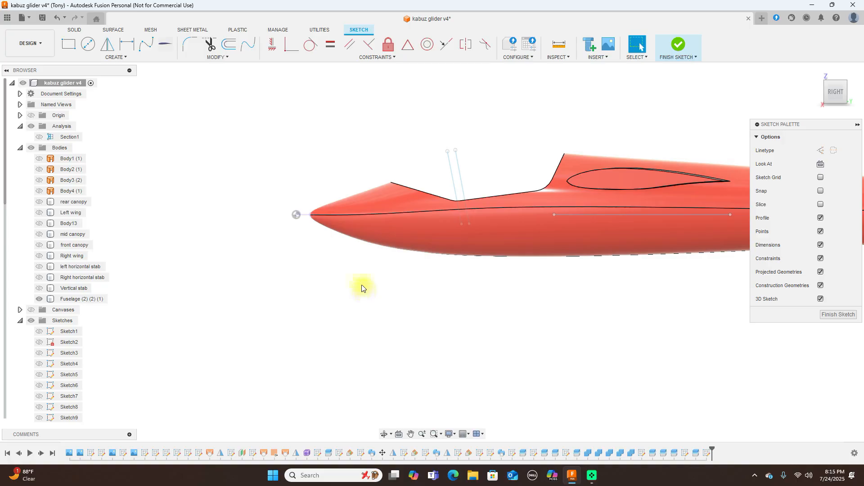
pyautogui.press('l')
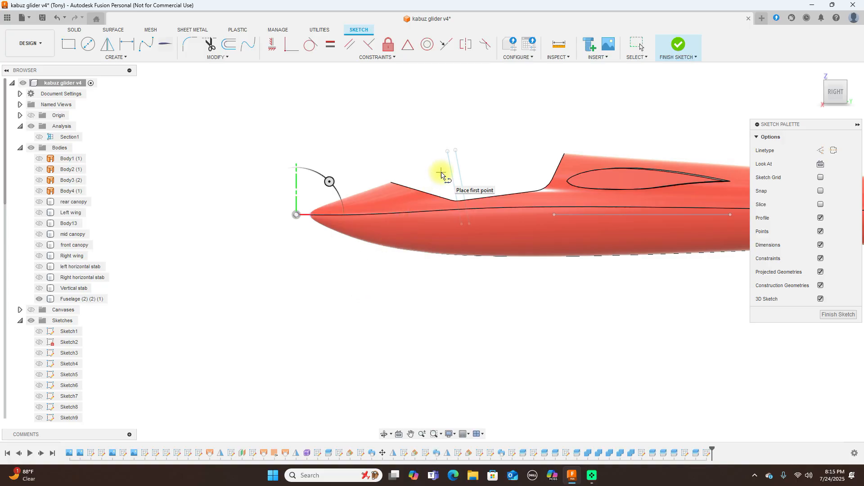
pyautogui.click(441, 172)
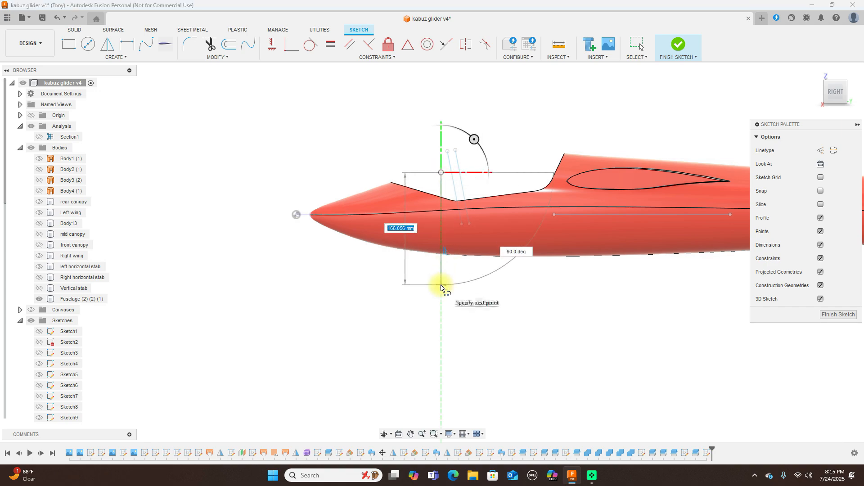
pyautogui.rightClick(441, 286)
pyautogui.click(477, 285)
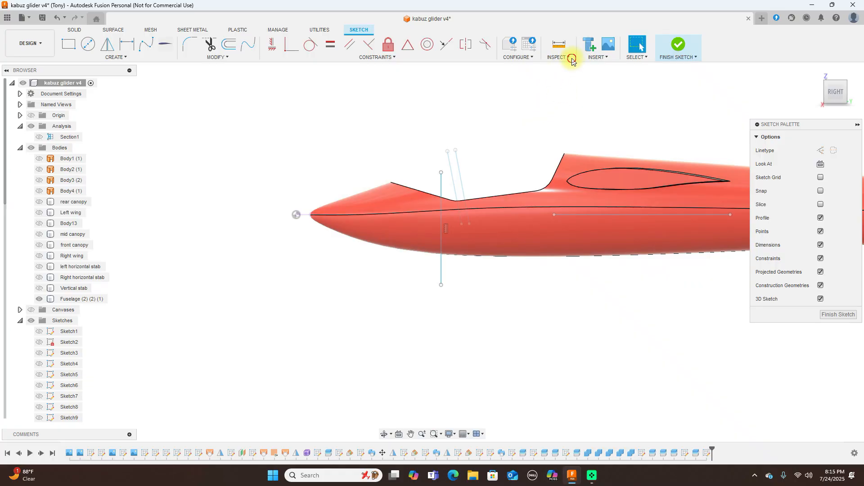
# Step: Measure the distance from the fuselage's nose tip to the vertical sketch line
pyautogui.click(569, 58)
pyautogui.click(565, 71)
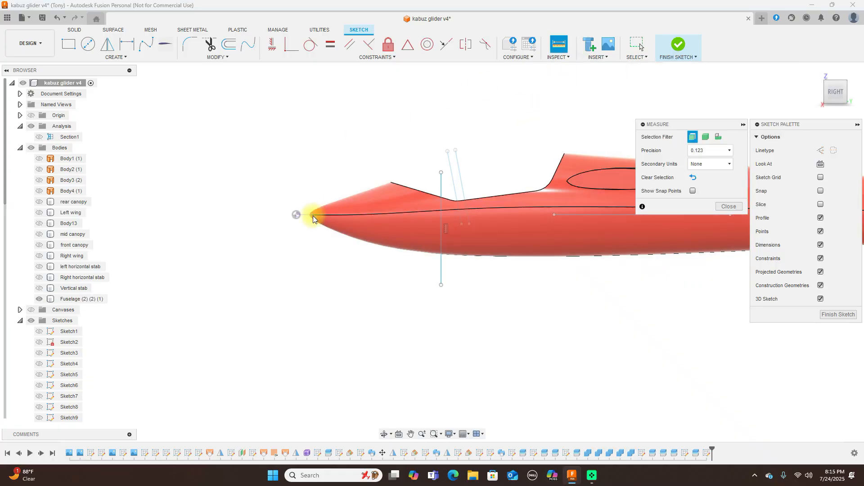
pyautogui.click(310, 216)
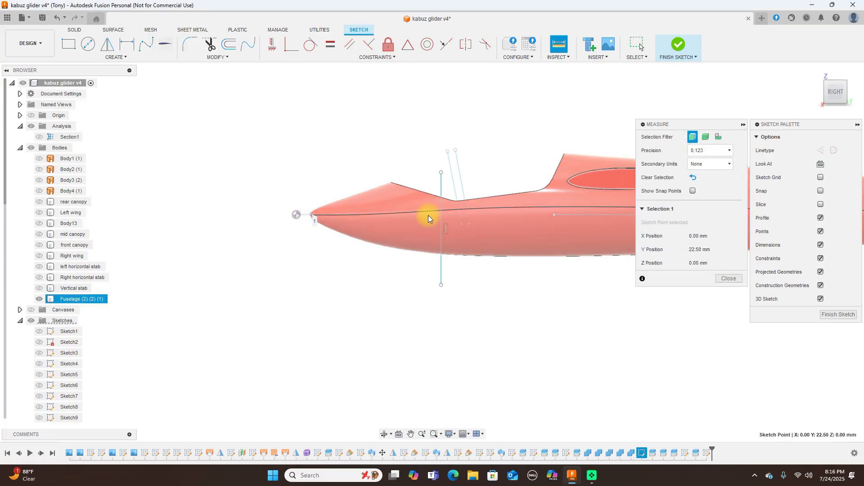
pyautogui.click(440, 219)
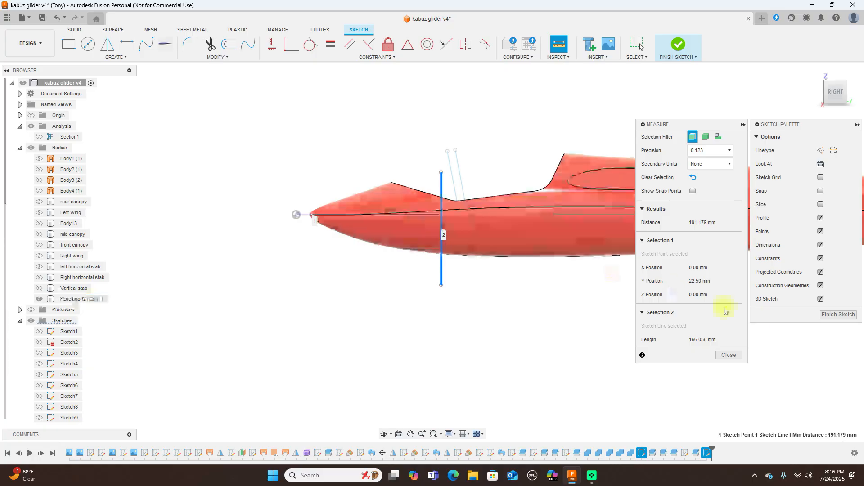
pyautogui.click(740, 354)
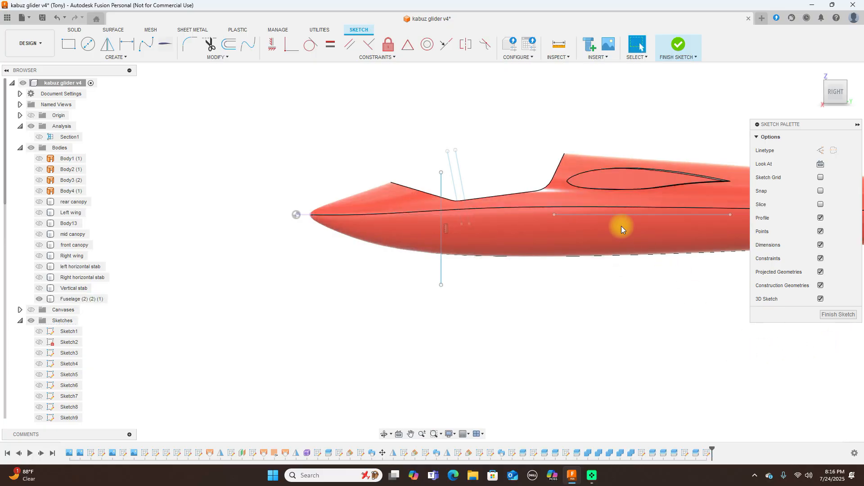
# Step: Dimension the vertical line 200 mm from the fuselage's nose tip and finish the sketch
pyautogui.click(127, 43)
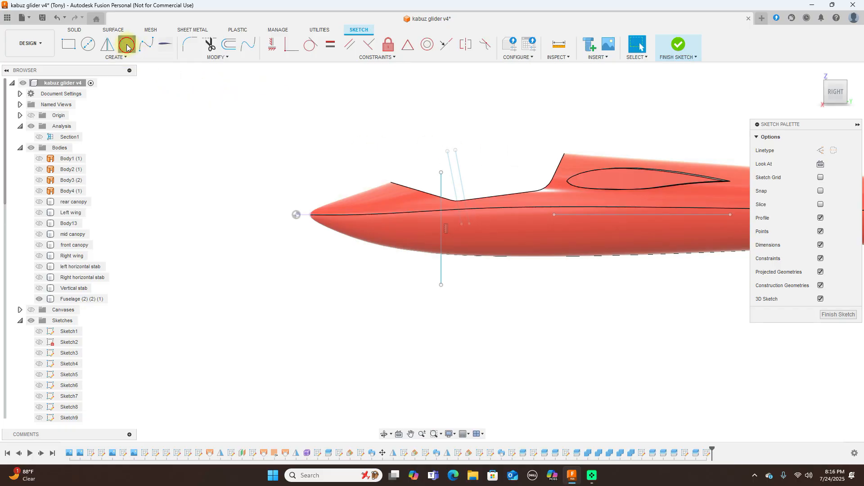
pyautogui.scroll(2, 310, 217)
pyautogui.click(313, 216)
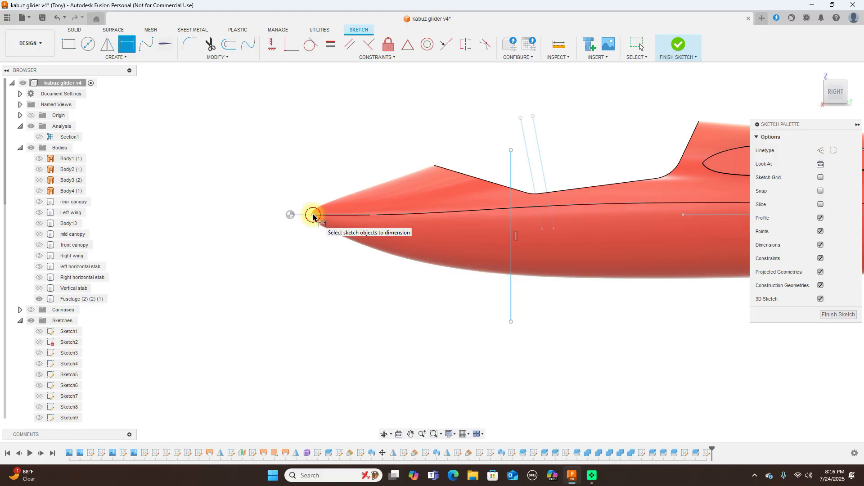
pyautogui.click(512, 186)
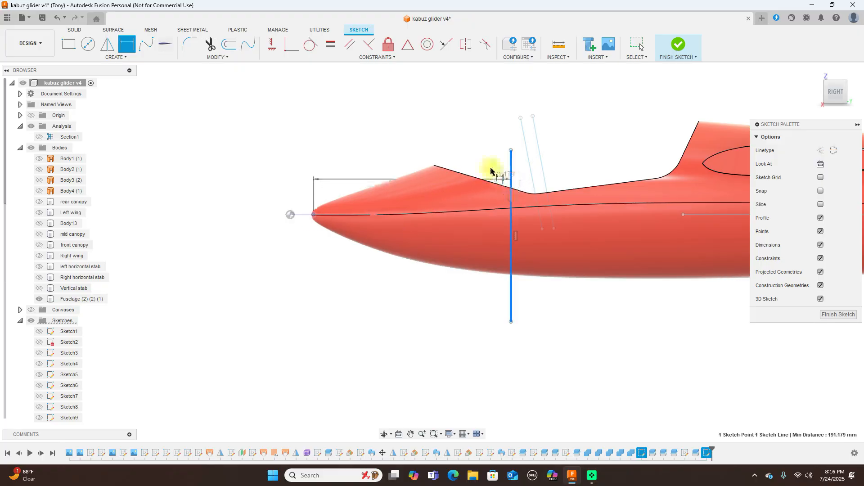
pyautogui.click(408, 117)
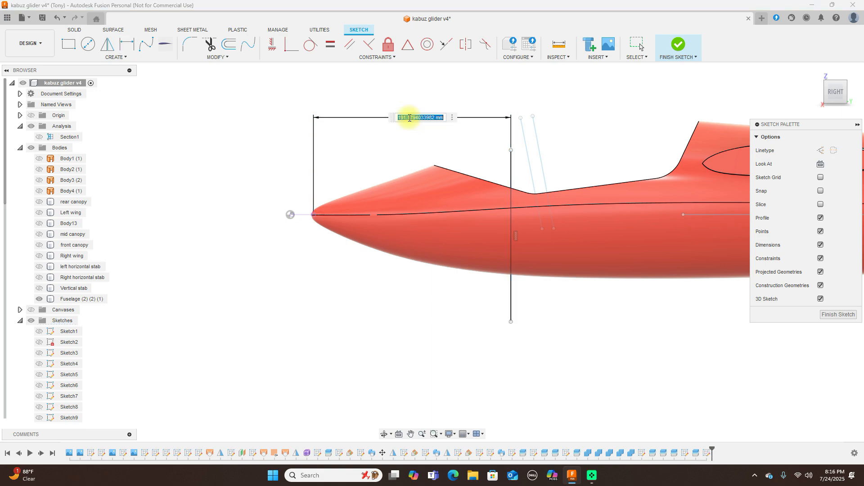
pyautogui.write('200')
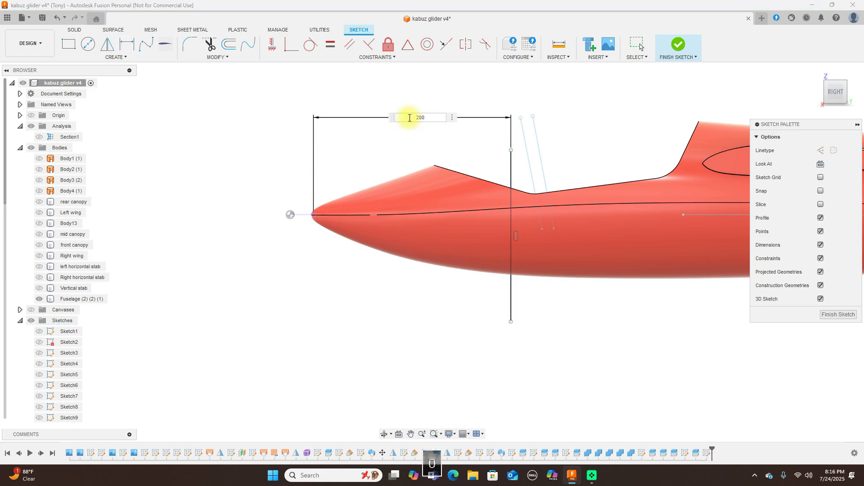
pyautogui.press('Return')
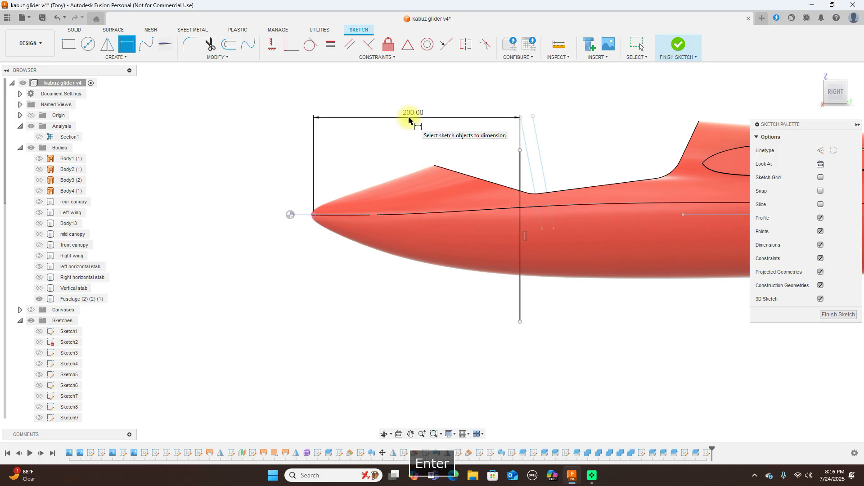
pyautogui.rightClick(603, 117)
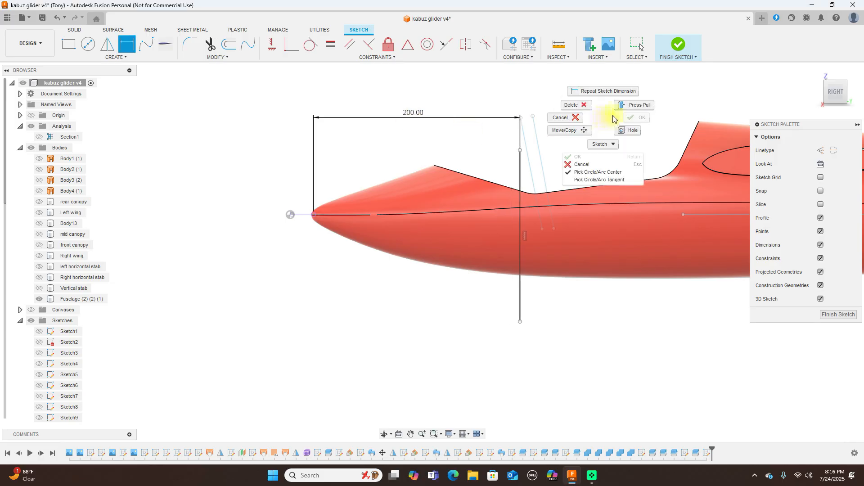
pyautogui.click(607, 117)
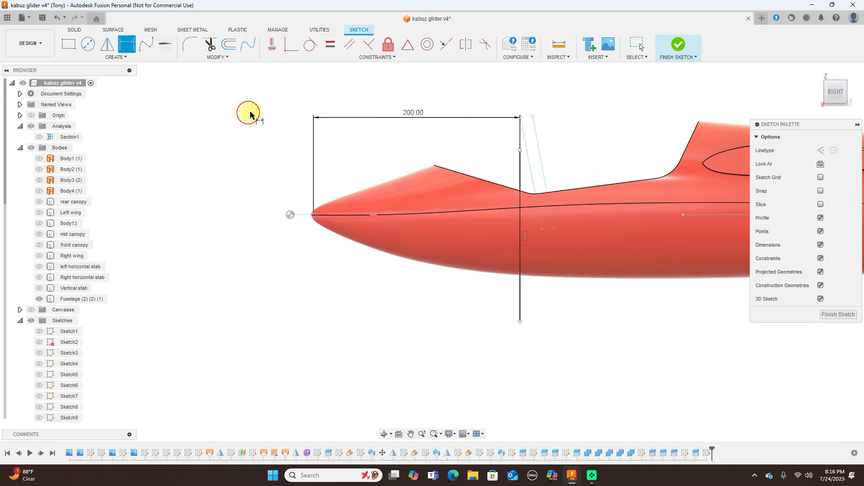
pyautogui.rightClick(222, 113)
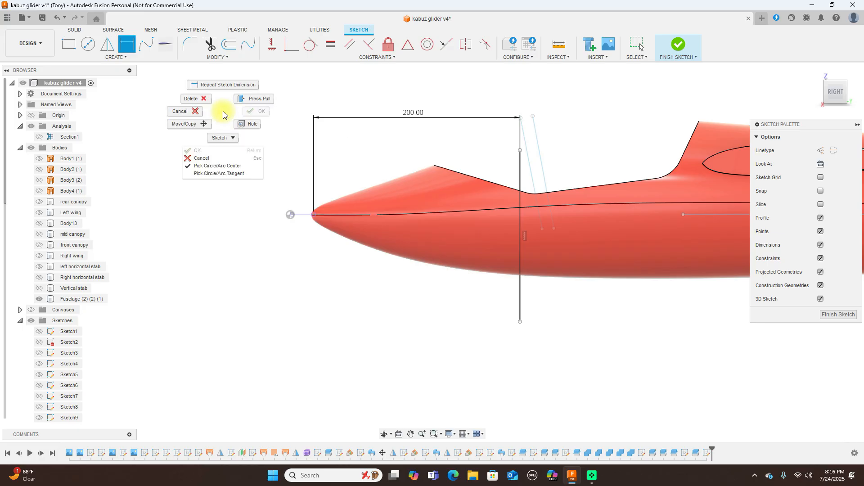
pyautogui.click(185, 111)
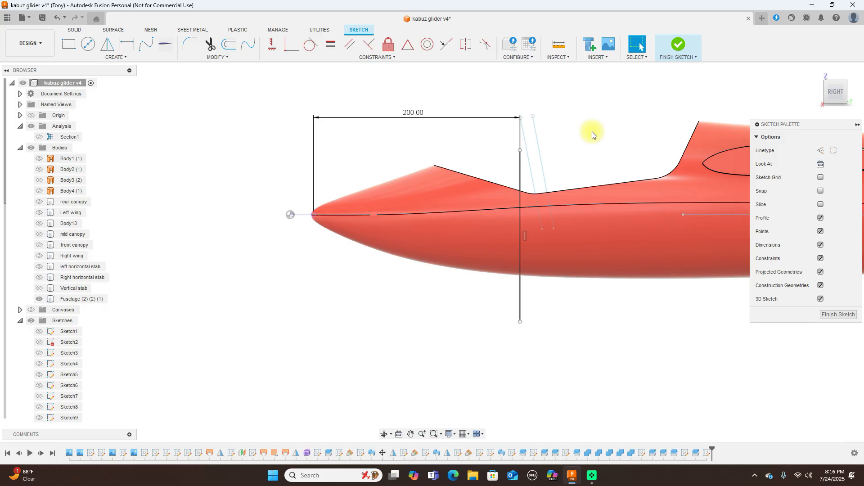
pyautogui.scroll(-3, 592, 131)
pyautogui.moveTo(610, 119); pyautogui.dragTo(526, 157, button='middle')
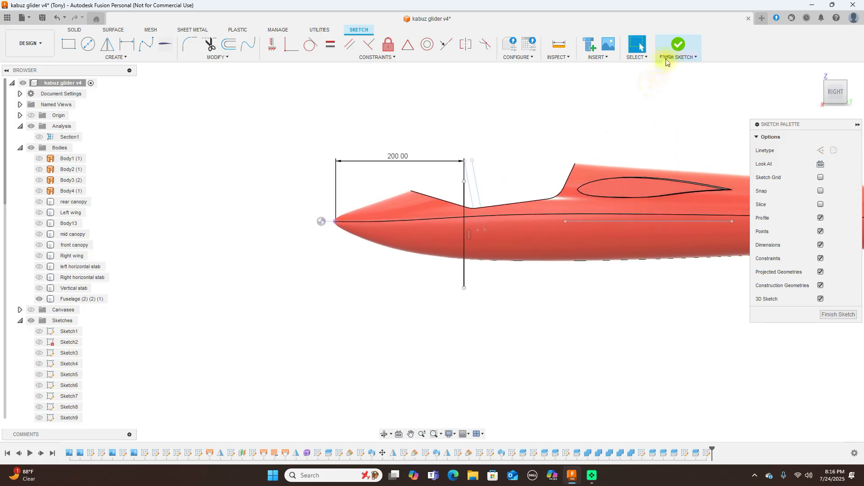
pyautogui.click(678, 51)
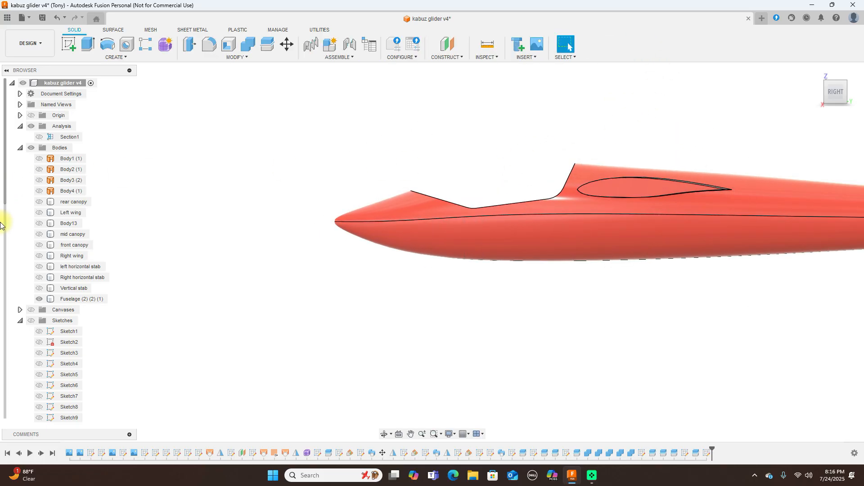
# Step: Show the sketches and split the fuselage body with the vertical line across the nose
pyautogui.click(31, 321)
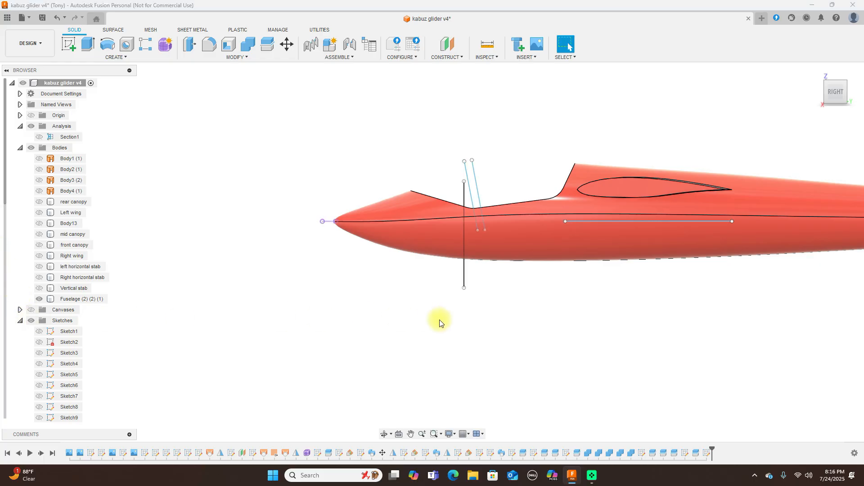
pyautogui.scroll(3, 440, 321)
pyautogui.scroll(-2, 440, 322)
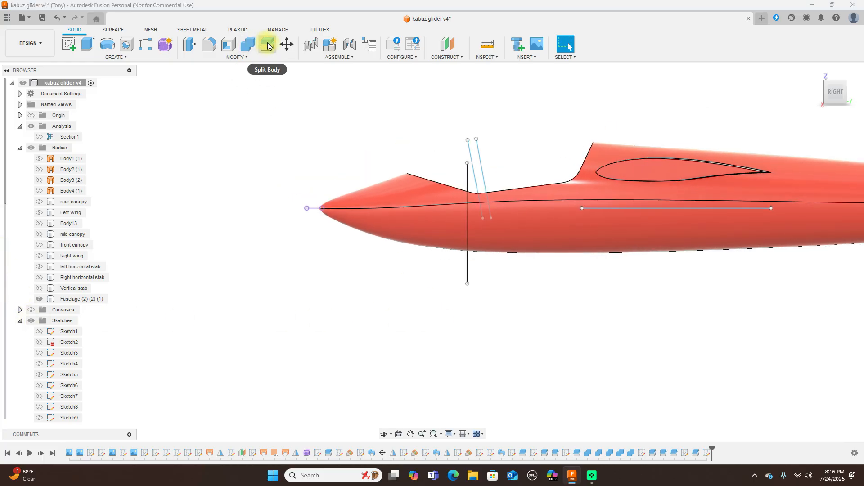
pyautogui.click(267, 44)
pyautogui.click(400, 204)
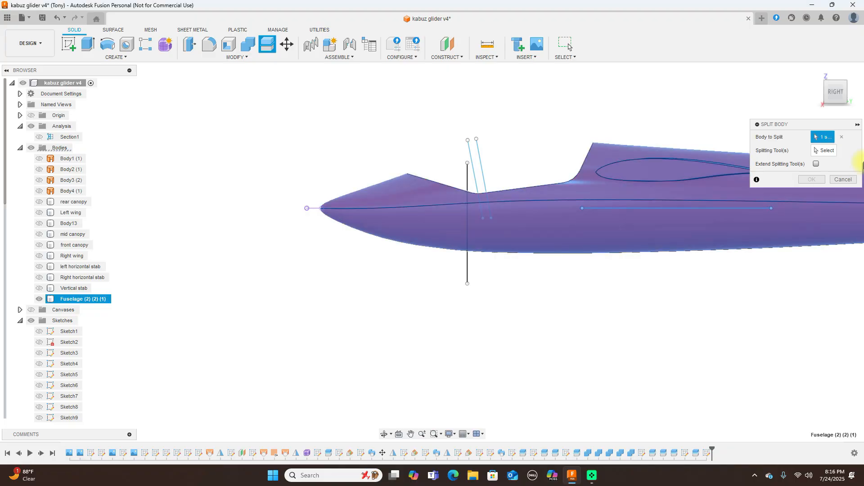
pyautogui.click(468, 184)
pyautogui.click(820, 181)
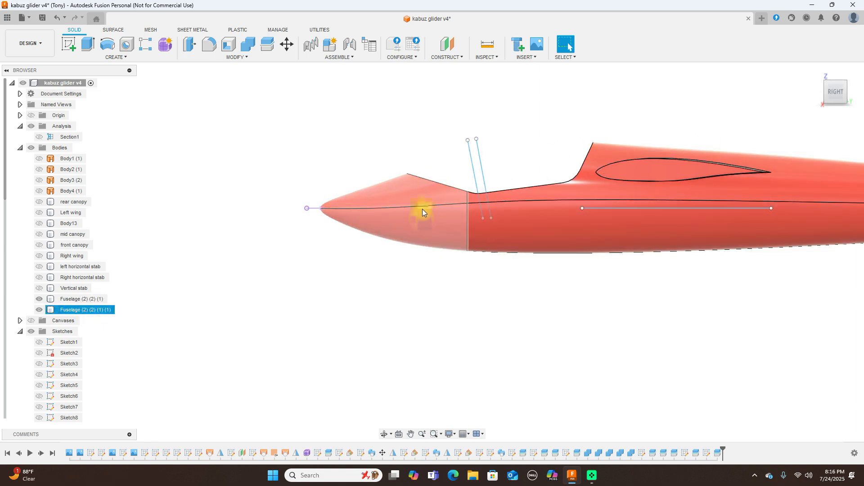
pyautogui.click(247, 226)
# Step: Rename the split-off nose body, Fuselage (2) (2) (1) (1), as None and clear the selection
pyautogui.doubleClick(77, 311)
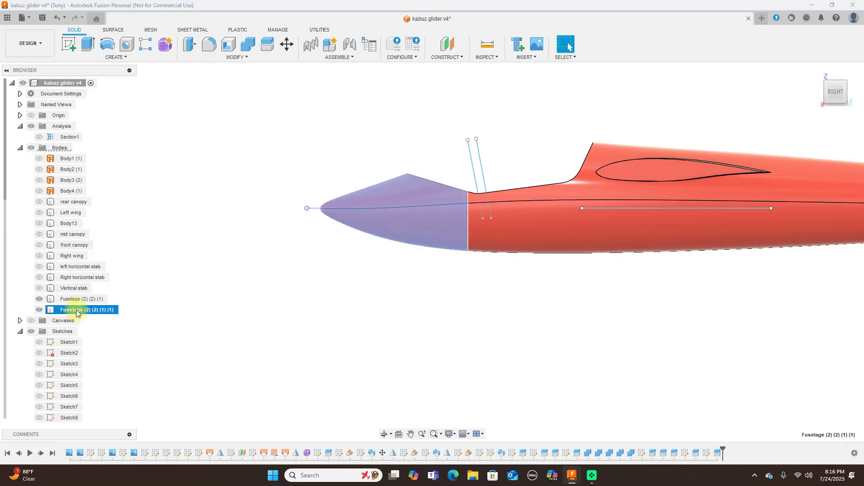
pyautogui.press('BackSpace')
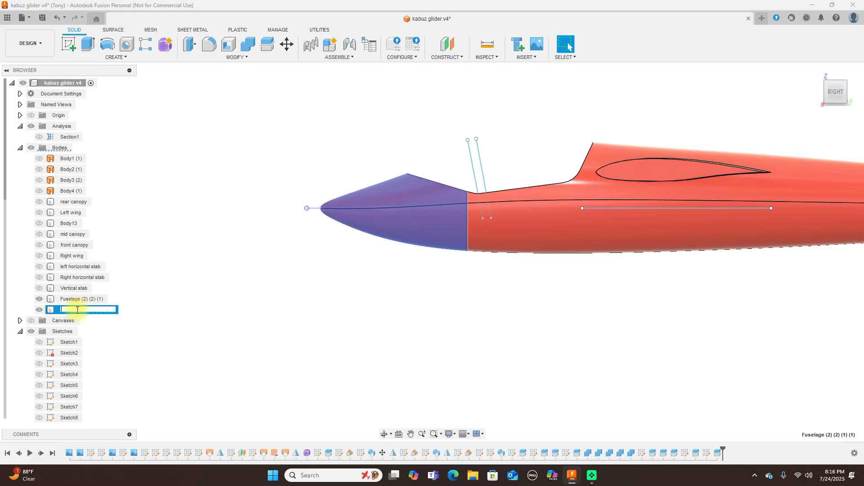
pyautogui.write('N')
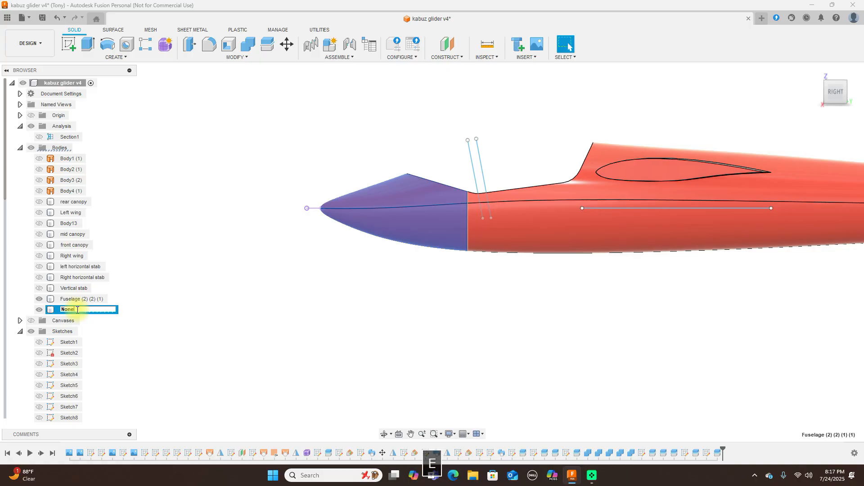
pyautogui.write('one')
pyautogui.press('Return')
pyautogui.click(185, 315)
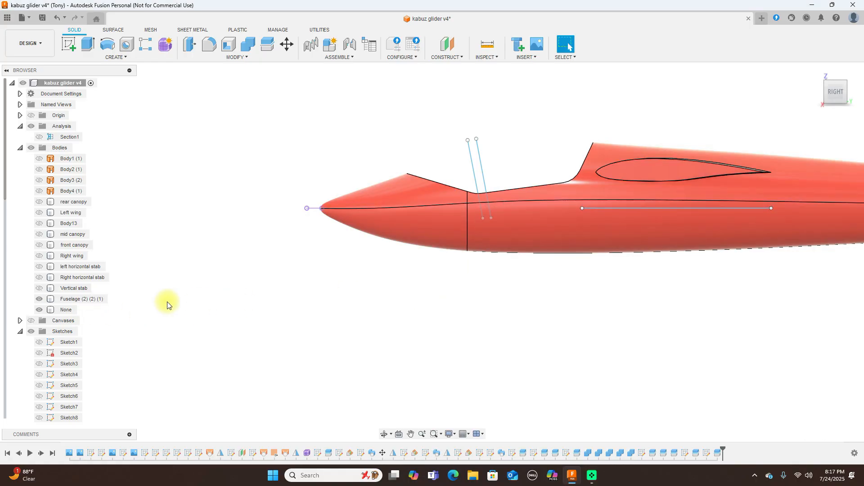
# Step: Hide the Fuselage (2) (2) (1) body, Sketch23 and Sketch21, and view the nose section's rear cut face
pyautogui.click(39, 299)
pyautogui.moveTo(856, 88)
pyautogui.moveTo(845, 91); pyautogui.dragTo(783, 106)
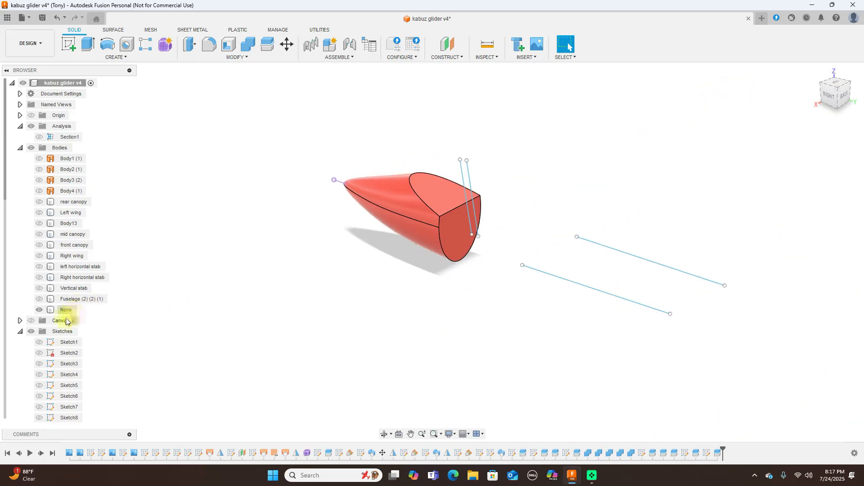
pyautogui.scroll(-9, 68, 317)
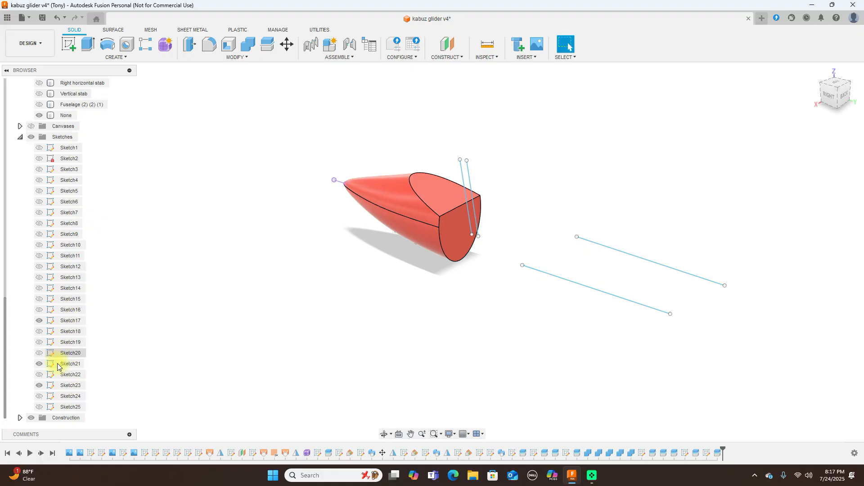
pyautogui.click(39, 386)
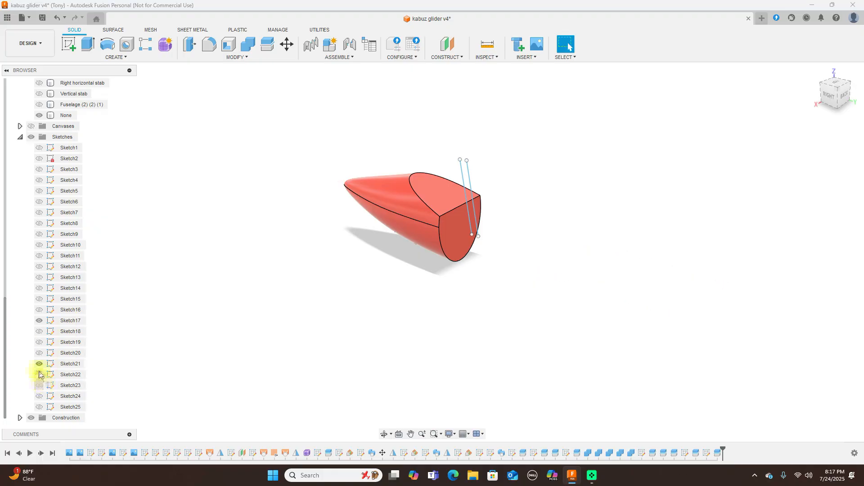
pyautogui.click(40, 363)
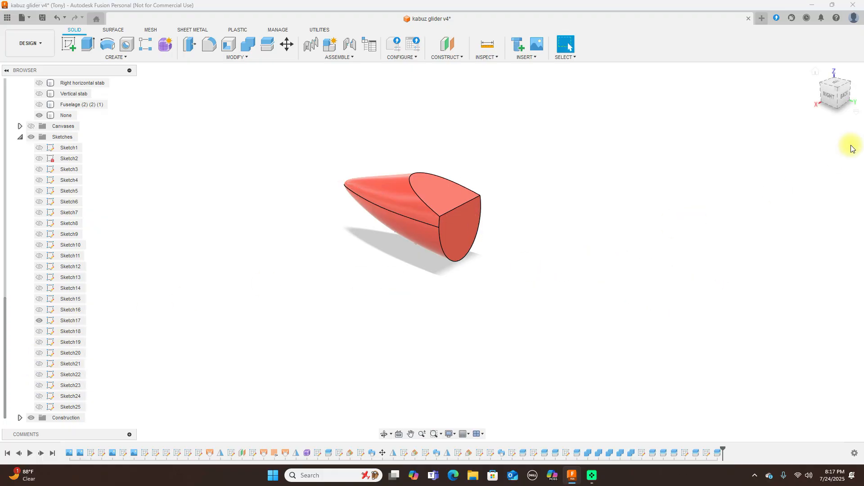
# Step: Hide Sketch17 so that only the nose section is displayed
pyautogui.click(832, 100)
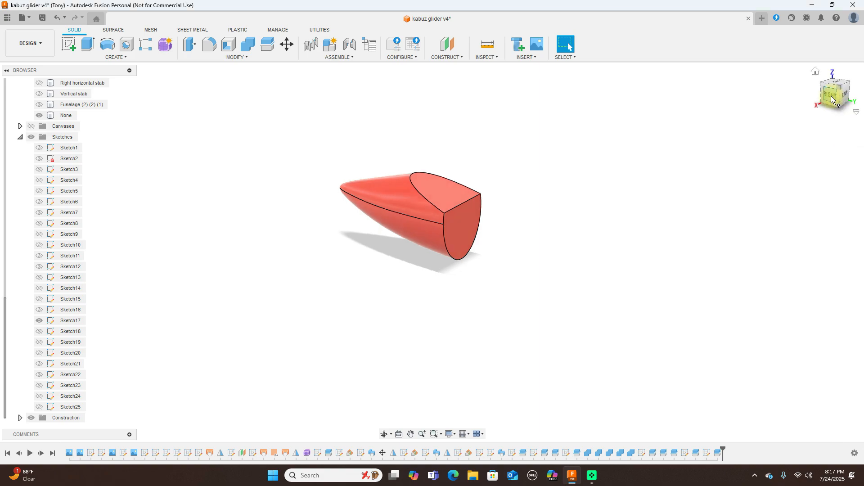
pyautogui.moveTo(845, 95)
pyautogui.mouseDown()
pyautogui.moveTo(713, 107)
pyautogui.moveTo(743, 106)
pyautogui.mouseUp()
pyautogui.click(44, 321)
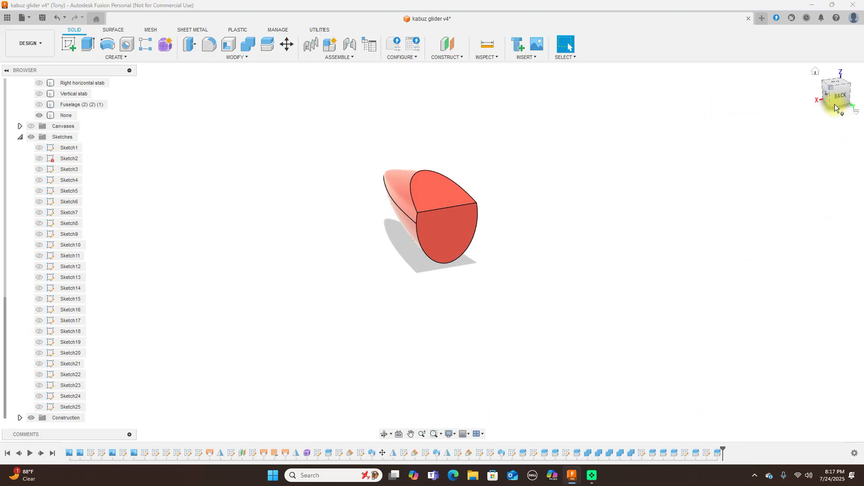
# Step: Shell the whole nose body with a 5 mm inside thickness
pyautogui.moveTo(833, 100)
pyautogui.mouseDown()
pyautogui.moveTo(851, 98)
pyautogui.moveTo(22, 96)
pyautogui.moveTo(834, 101)
pyautogui.mouseUp()
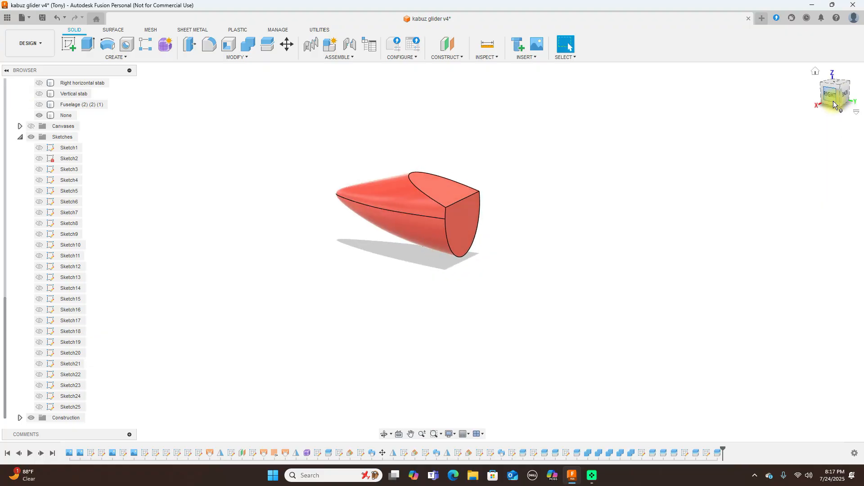
pyautogui.click(835, 97)
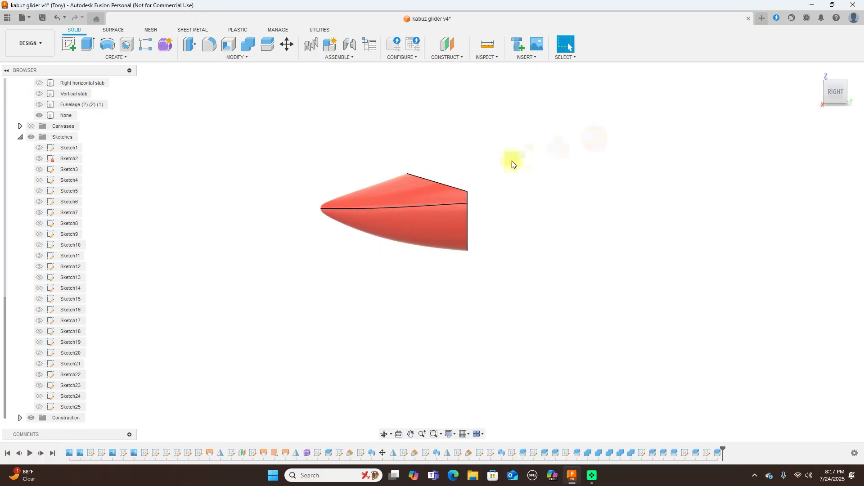
pyautogui.scroll(2, 504, 168)
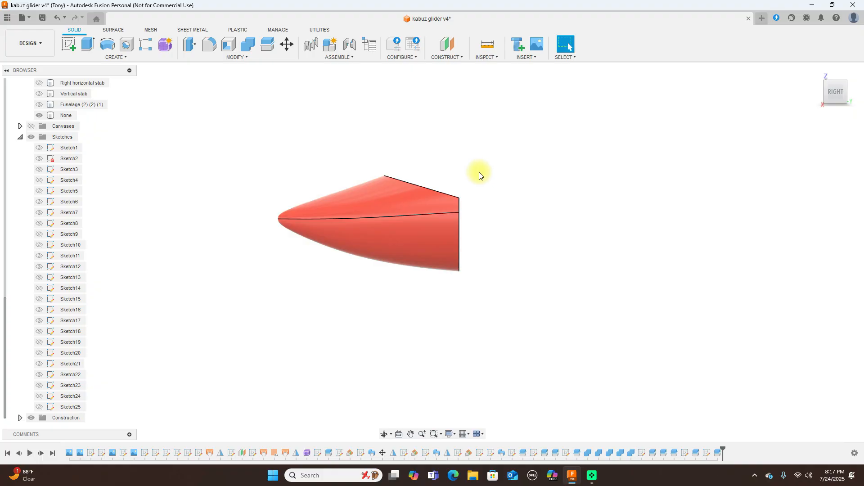
pyautogui.click(424, 198)
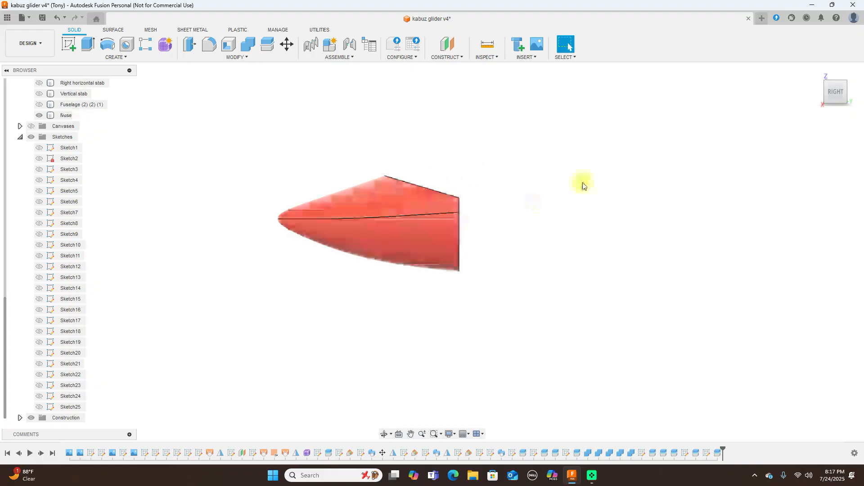
pyautogui.click(846, 85)
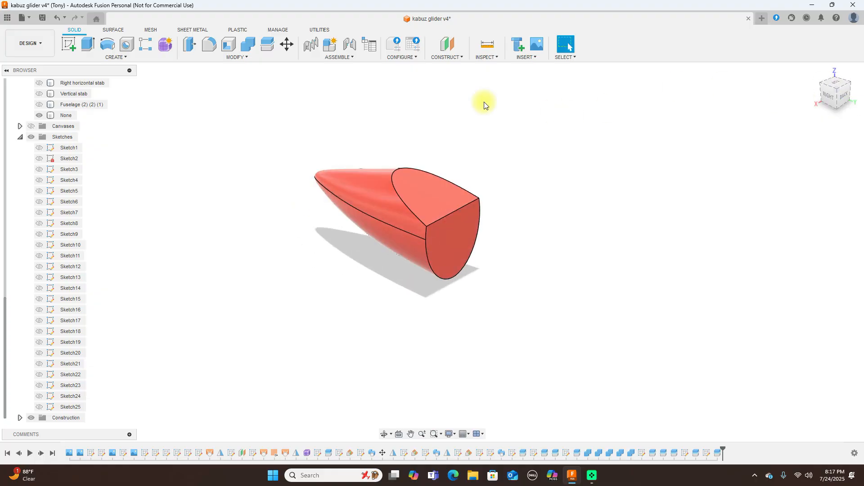
pyautogui.click(230, 45)
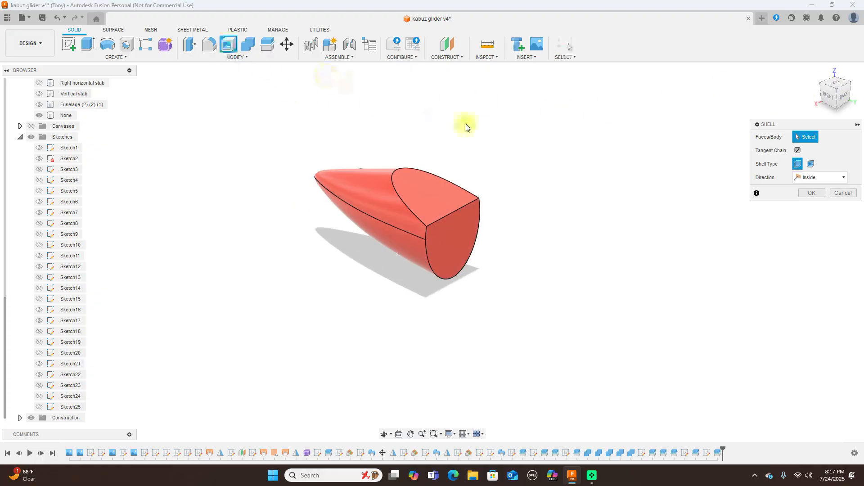
pyautogui.click(438, 224)
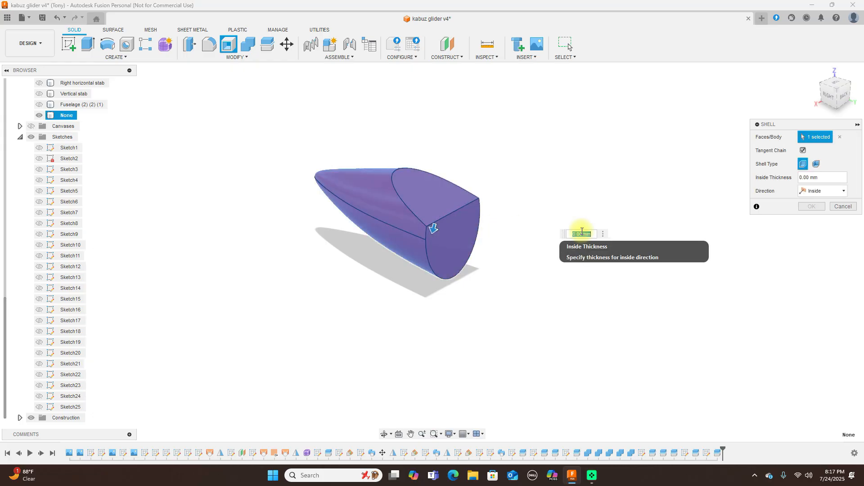
pyautogui.write('5')
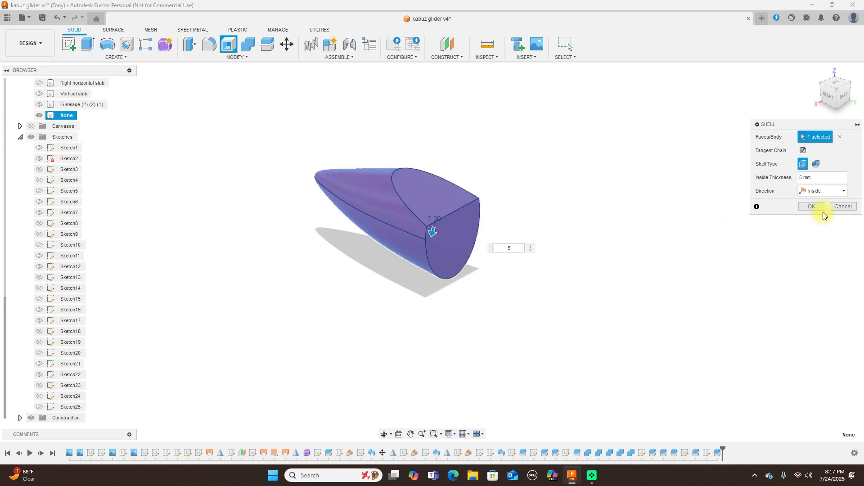
pyautogui.click(812, 206)
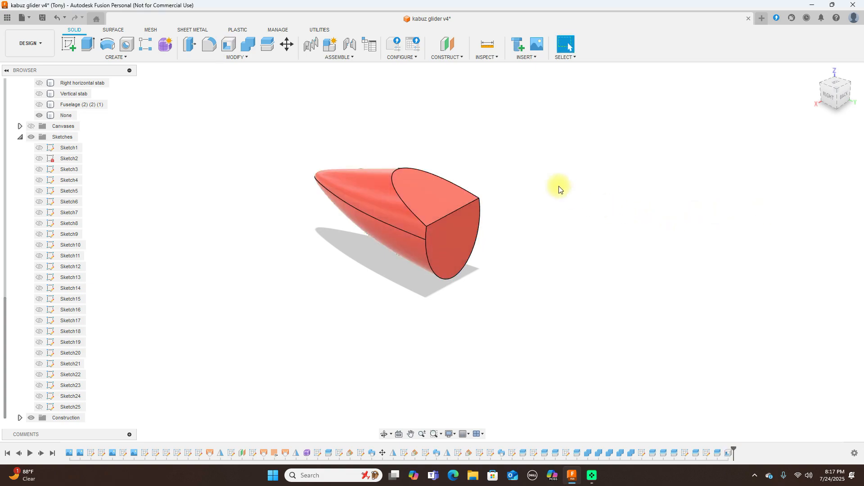
# Step: Inspect the nose's hollow interior with a section analysis offset -20 mm from the rear cut face, without keeping the analysis
pyautogui.click(488, 57)
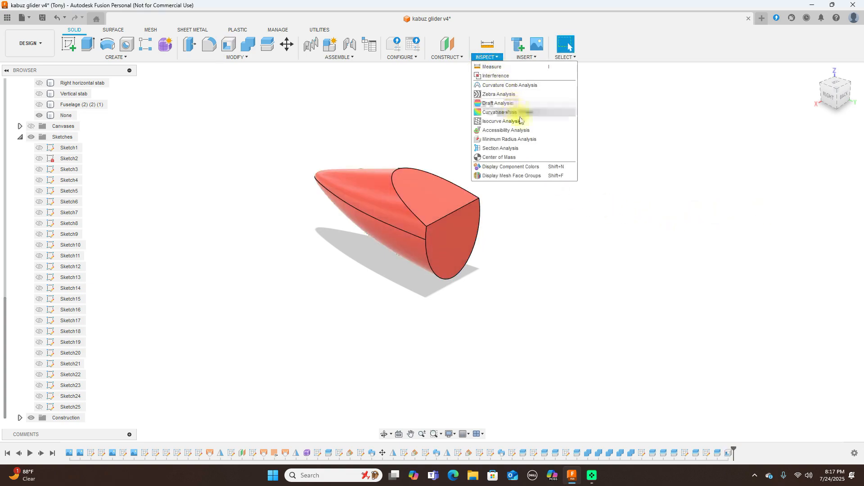
pyautogui.click(508, 148)
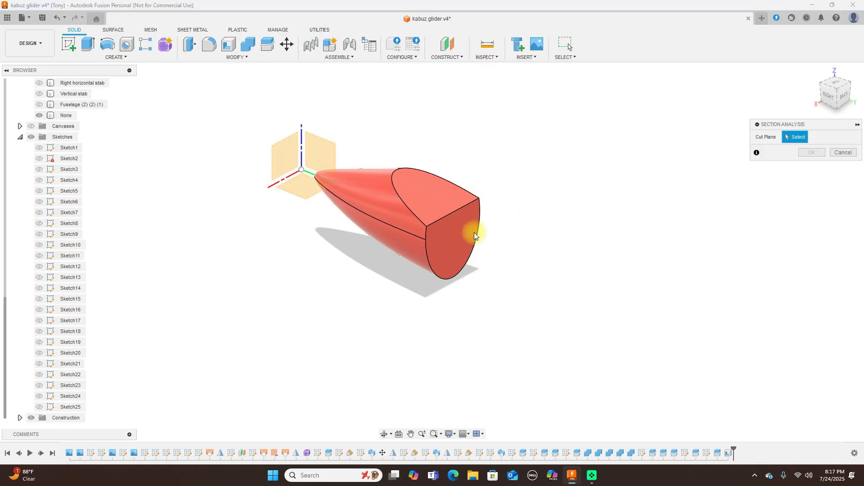
pyautogui.click(458, 239)
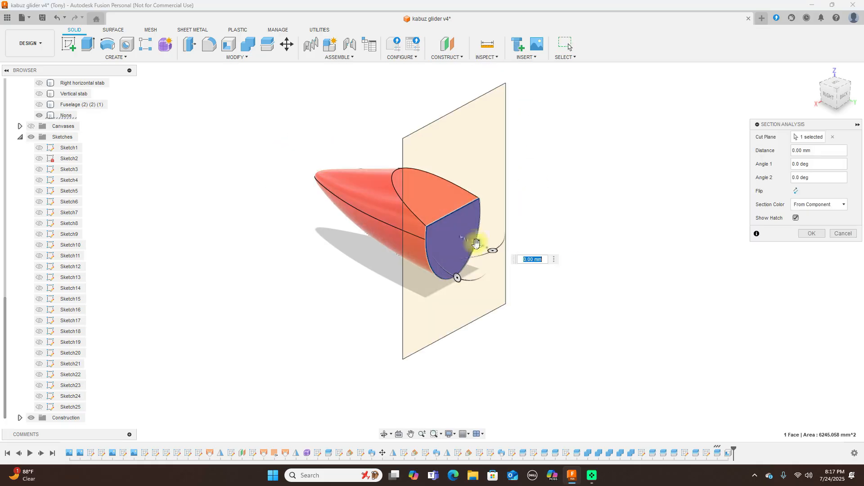
pyautogui.moveTo(475, 243); pyautogui.dragTo(464, 239)
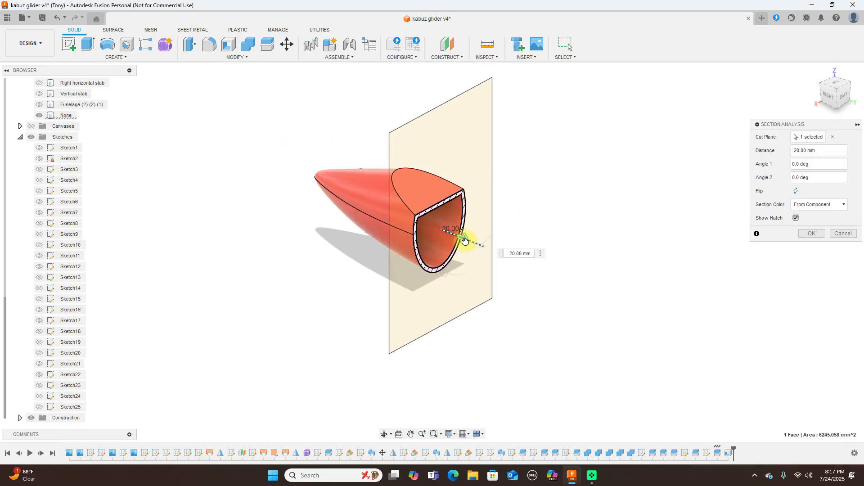
pyautogui.click(835, 92)
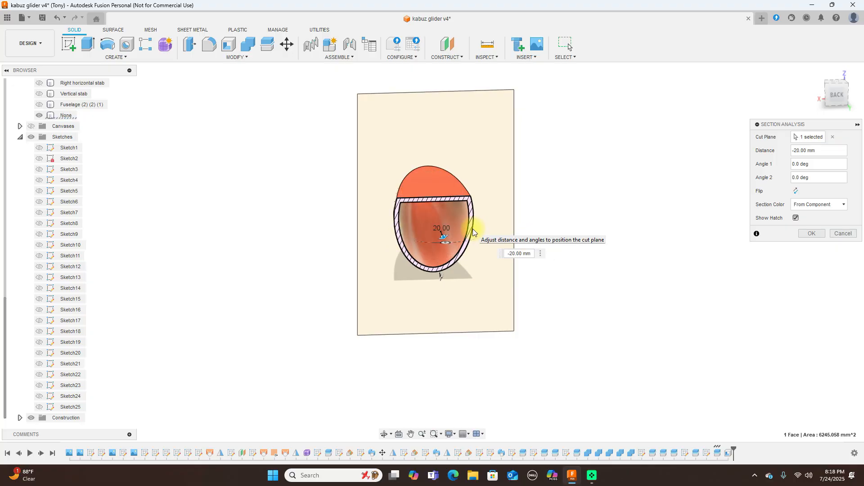
pyautogui.click(832, 95)
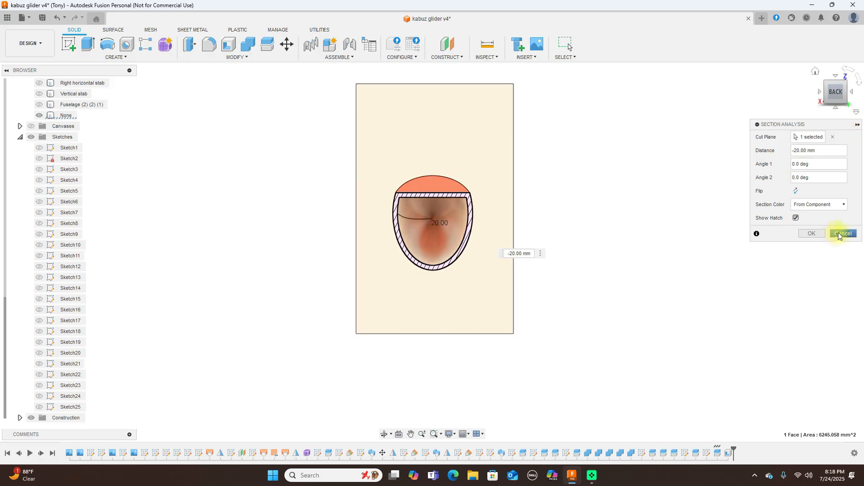
pyautogui.click(839, 233)
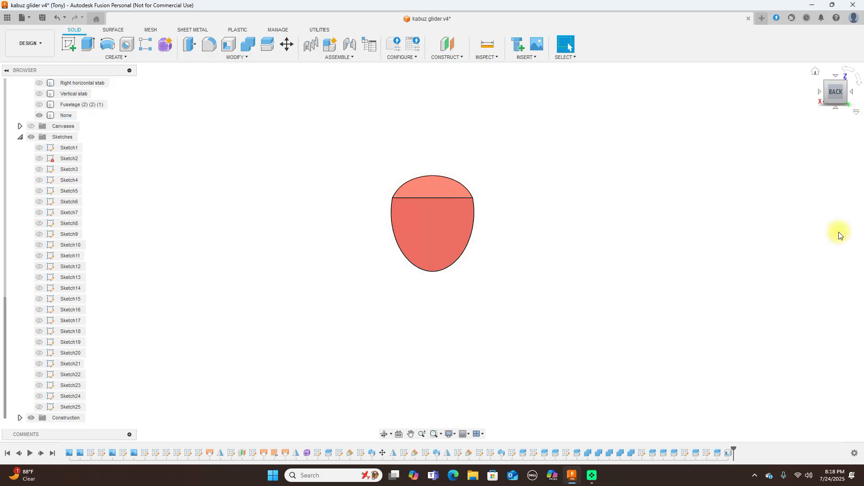
# Step: Start a new sketch on the nose section's flat rear cut face
pyautogui.click(828, 92)
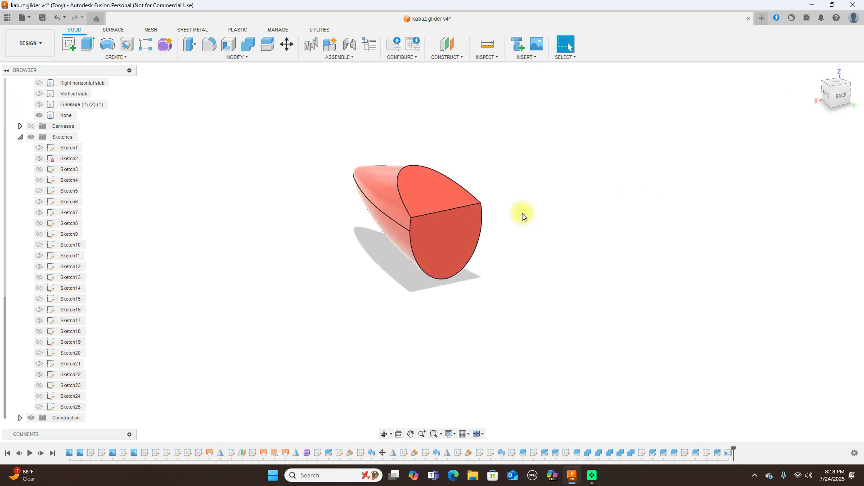
pyautogui.click(843, 96)
pyautogui.click(449, 195)
pyautogui.click(437, 218)
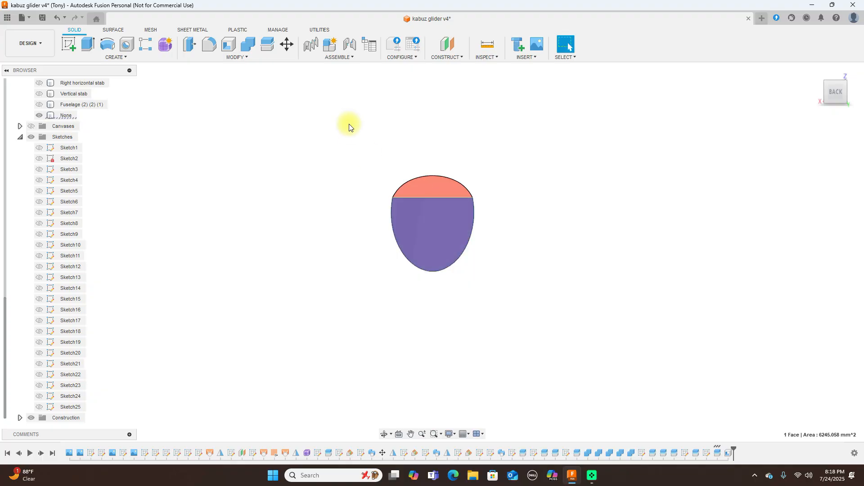
pyautogui.click(69, 44)
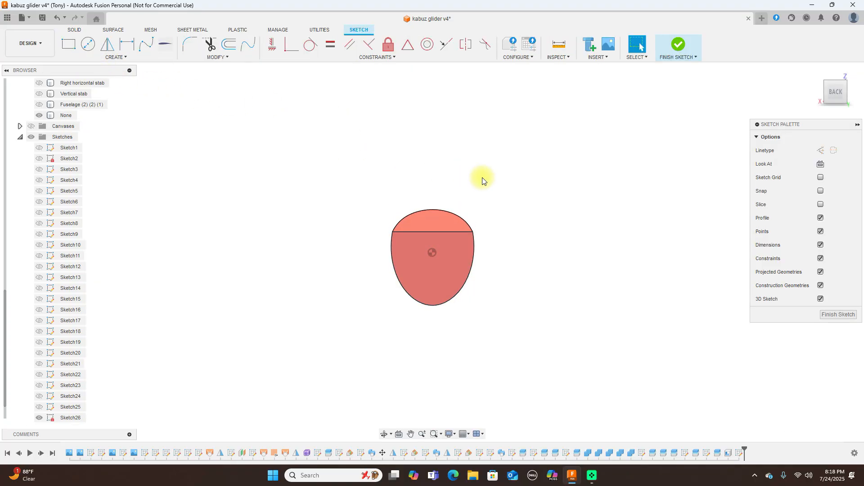
# Step: Offset the rear face's outline 5 mm inward and finish the sketch
pyautogui.scroll(2, 480, 178)
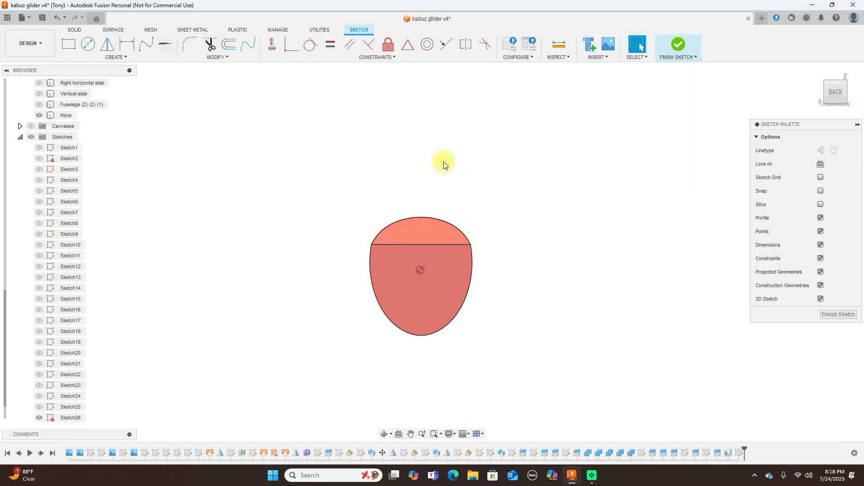
pyautogui.click(231, 45)
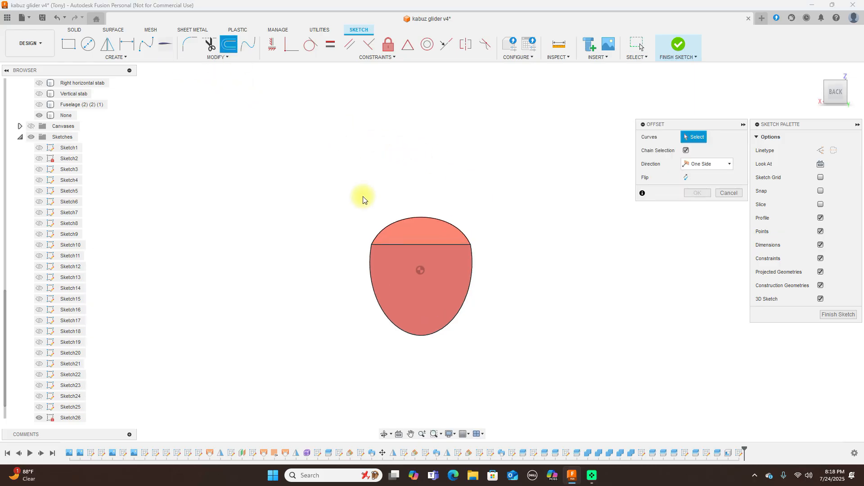
pyautogui.click(387, 247)
pyautogui.moveTo(385, 234); pyautogui.dragTo(386, 242)
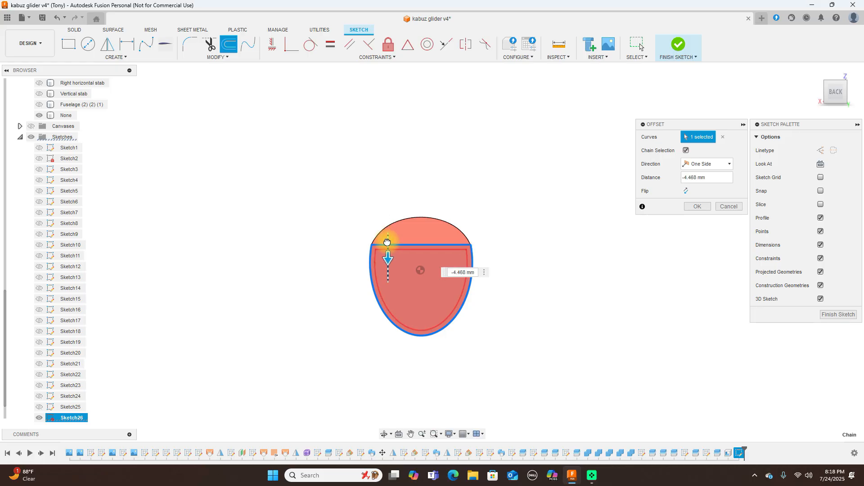
pyautogui.write('=')
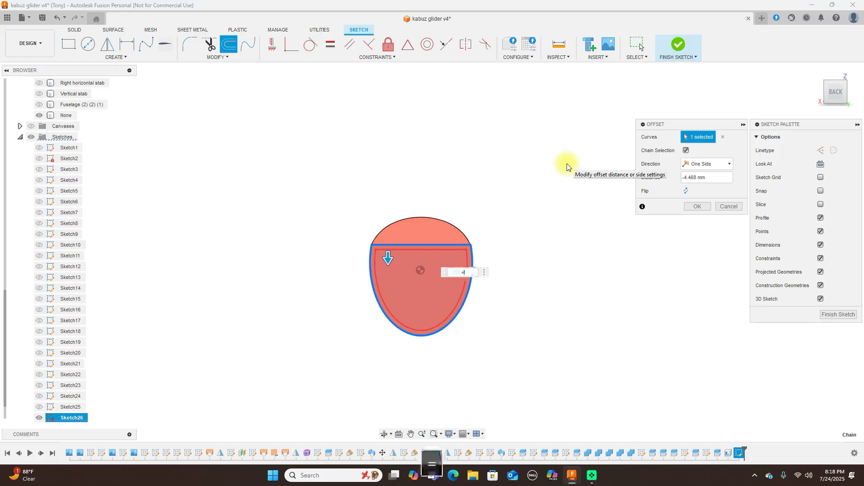
pyautogui.write('5')
pyautogui.press('Return')
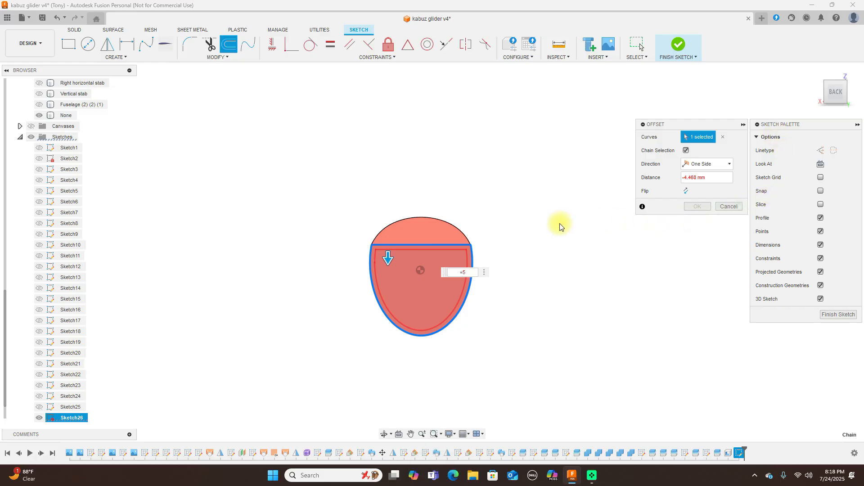
pyautogui.press('BackSpace')
pyautogui.write('-')
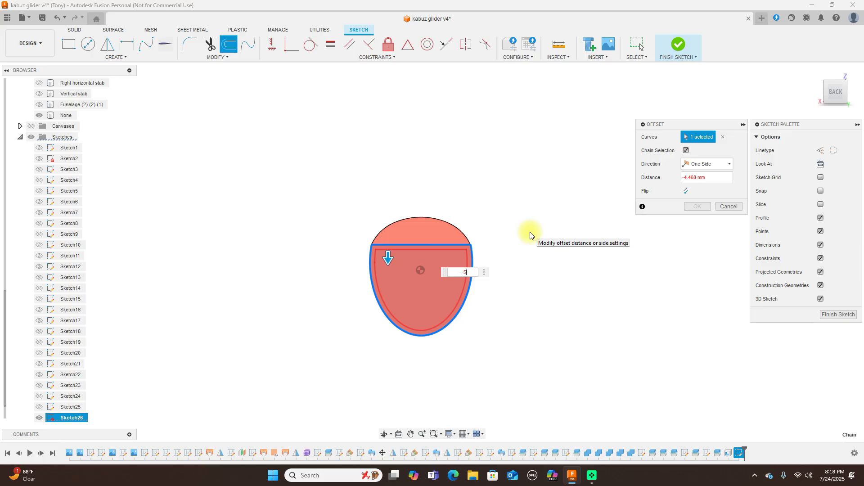
pyautogui.press('BackSpace')
pyautogui.press('BackSpace')
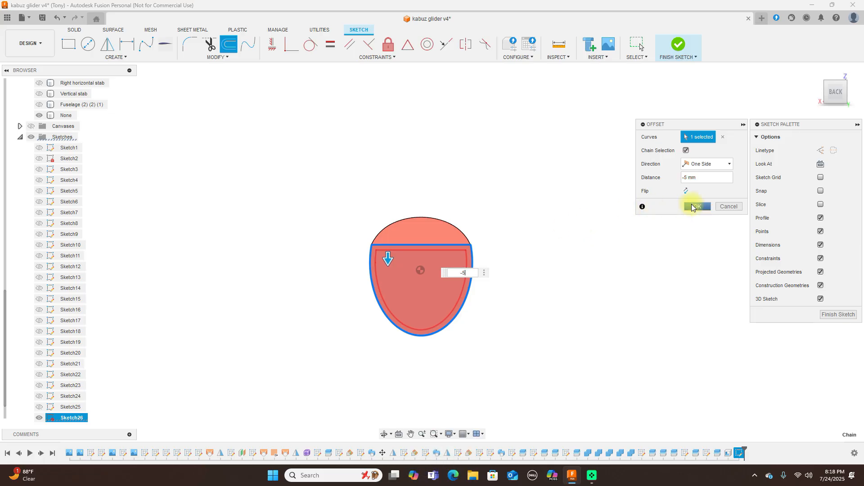
pyautogui.click(693, 207)
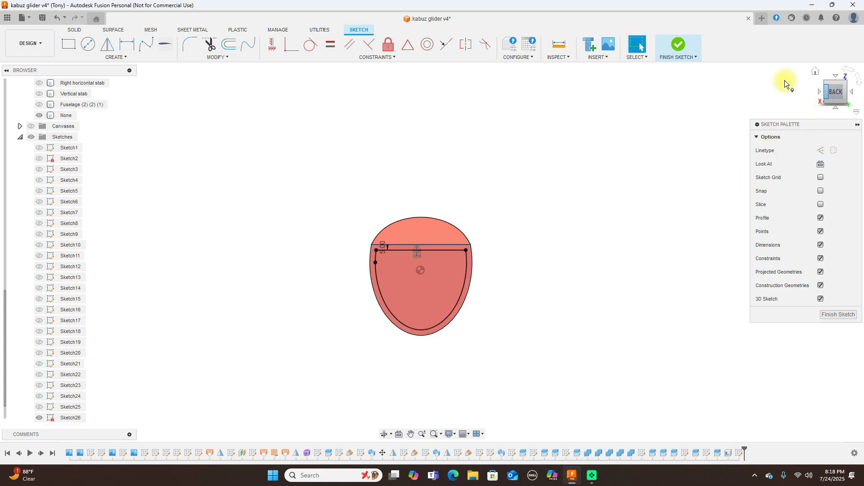
pyautogui.click(682, 48)
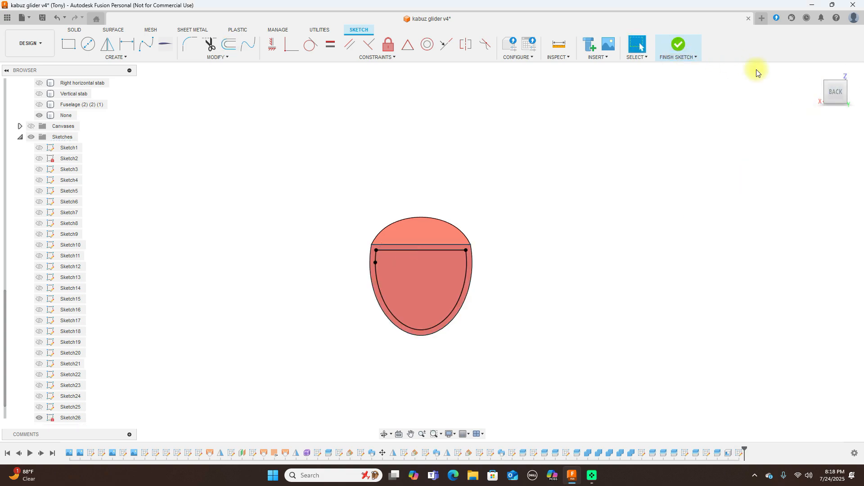
# Step: Extrude the inset profile -10 mm as a cut into the nose section's rear face and check the opening
pyautogui.click(829, 92)
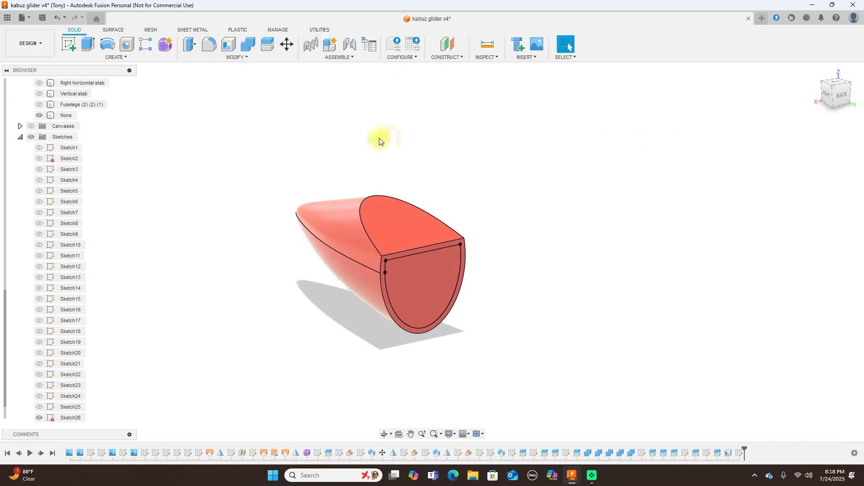
pyautogui.press('e')
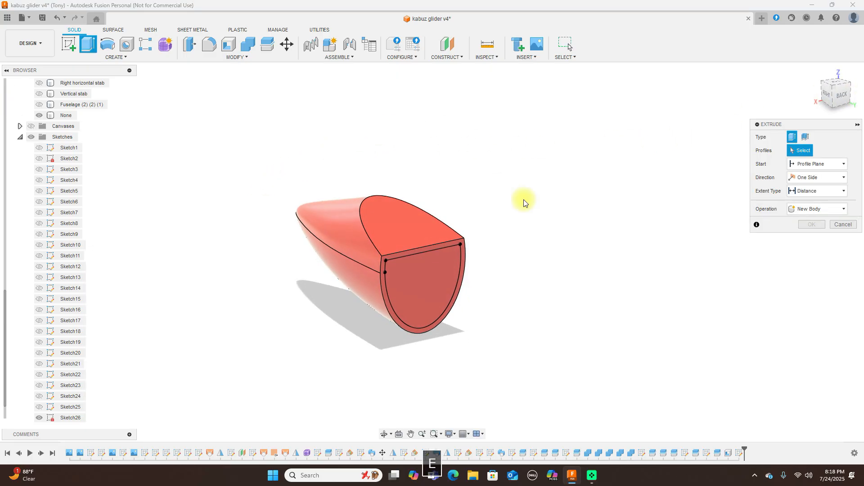
pyautogui.click(434, 275)
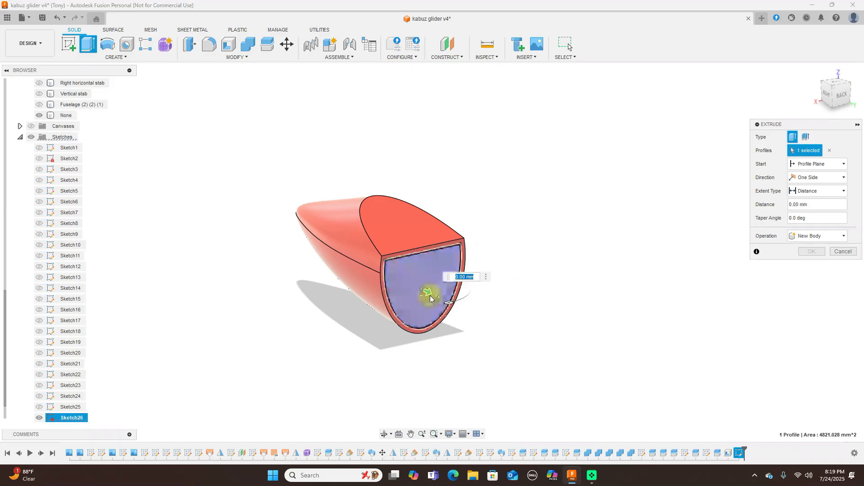
pyautogui.moveTo(422, 292); pyautogui.dragTo(546, 290)
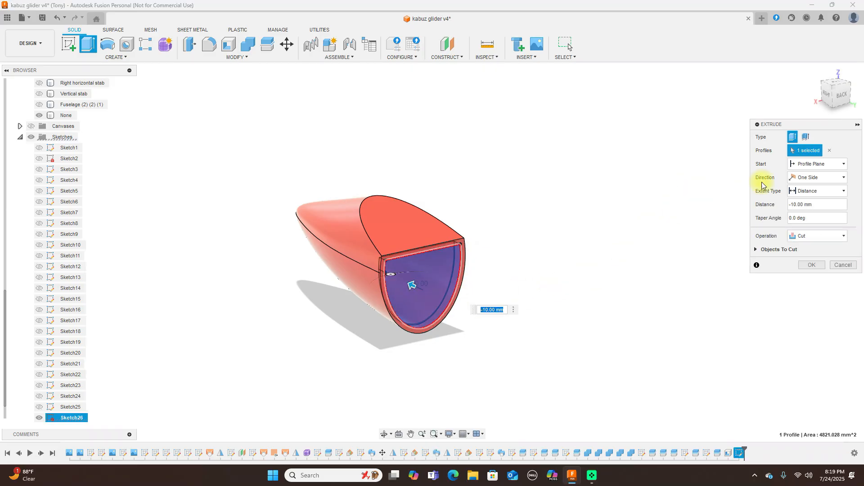
pyautogui.click(823, 91)
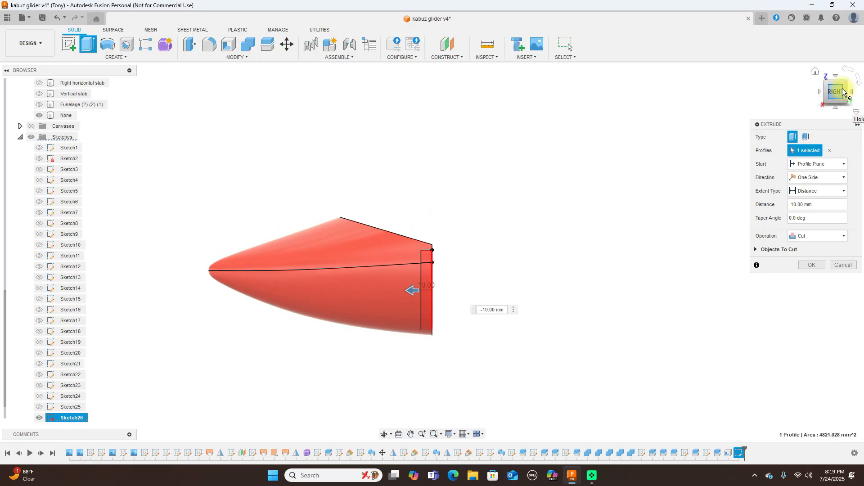
pyautogui.moveTo(839, 90); pyautogui.dragTo(698, 101)
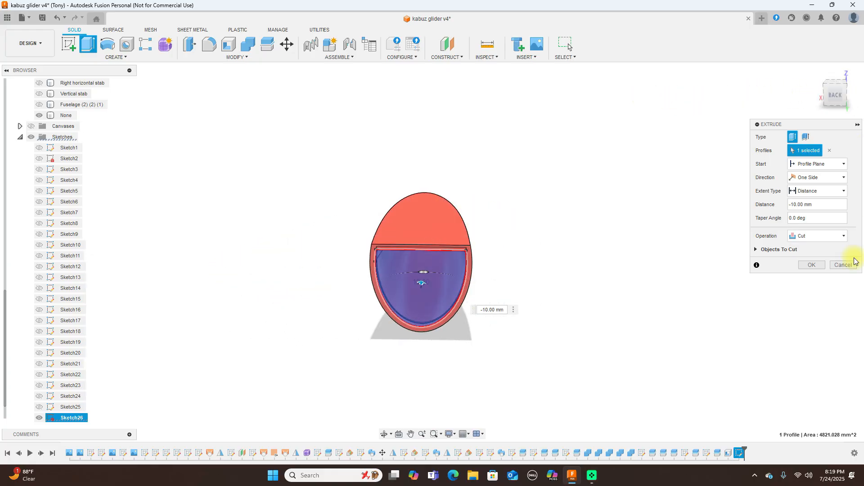
pyautogui.click(818, 266)
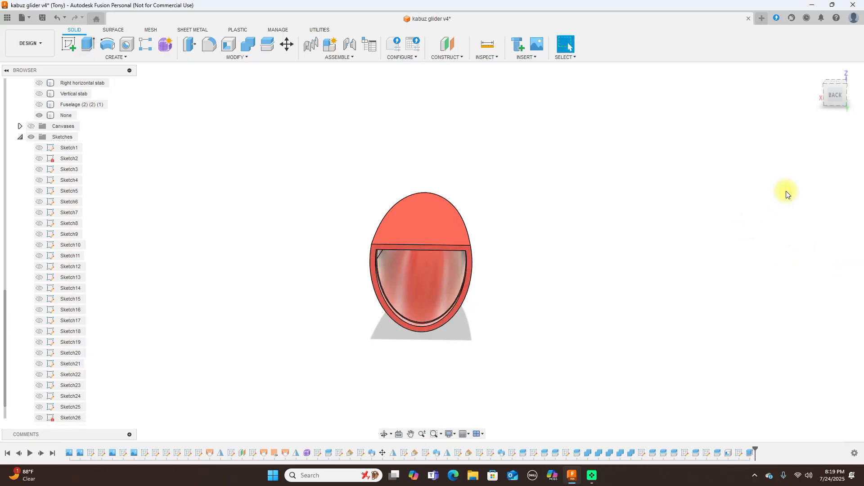
pyautogui.click(833, 98)
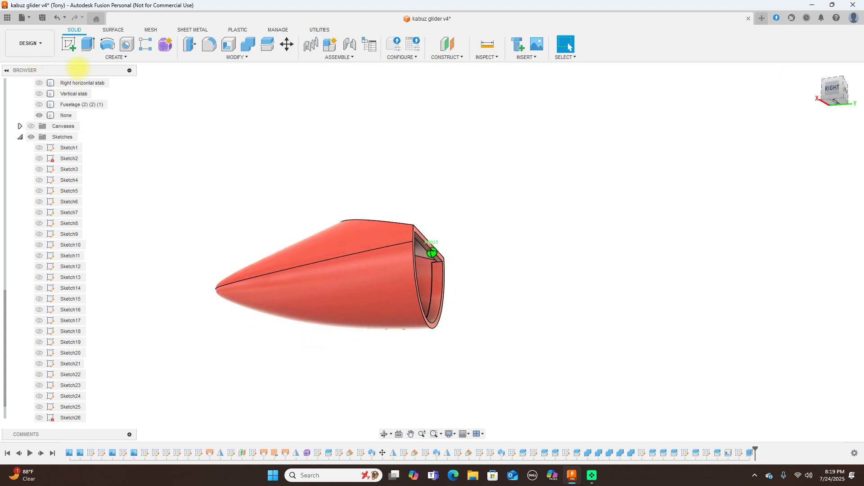
pyautogui.moveTo(84, 97)
pyautogui.mouseDown()
pyautogui.moveTo(78, 106)
pyautogui.moveTo(835, 85)
pyautogui.moveTo(29, 118)
pyautogui.moveTo(845, 89)
pyautogui.mouseUp()
pyautogui.click(843, 89)
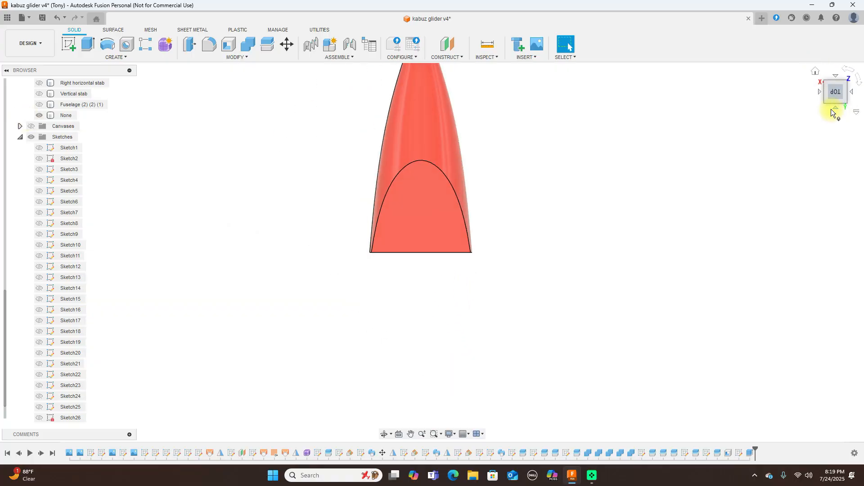
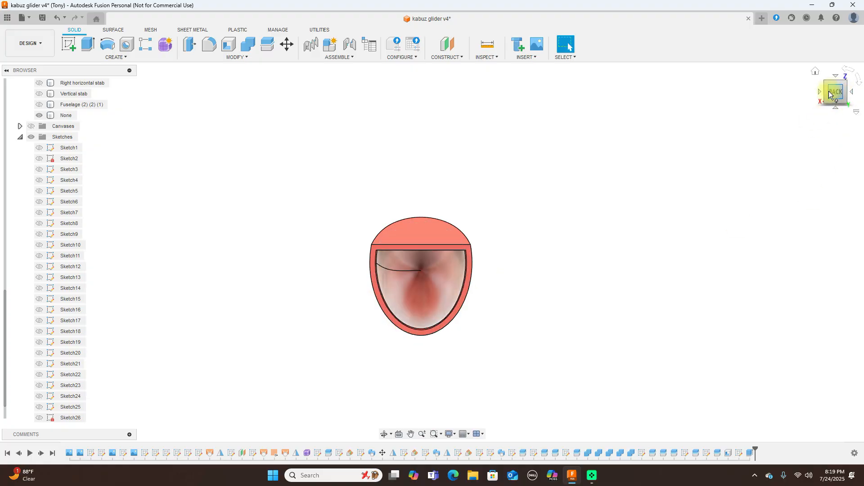
# Step: Start a new sketch on the flat rim face at the nose section's rear opening
pyautogui.moveTo(828, 94)
pyautogui.mouseDown()
pyautogui.moveTo(853, 92)
pyautogui.moveTo(68, 105)
pyautogui.moveTo(51, 83)
pyautogui.moveTo(20, 110)
pyautogui.moveTo(848, 97)
pyautogui.moveTo(835, 106)
pyautogui.moveTo(56, 112)
pyautogui.moveTo(87, 106)
pyautogui.moveTo(79, 104)
pyautogui.moveTo(90, 91)
pyautogui.moveTo(831, 92)
pyautogui.mouseUp()
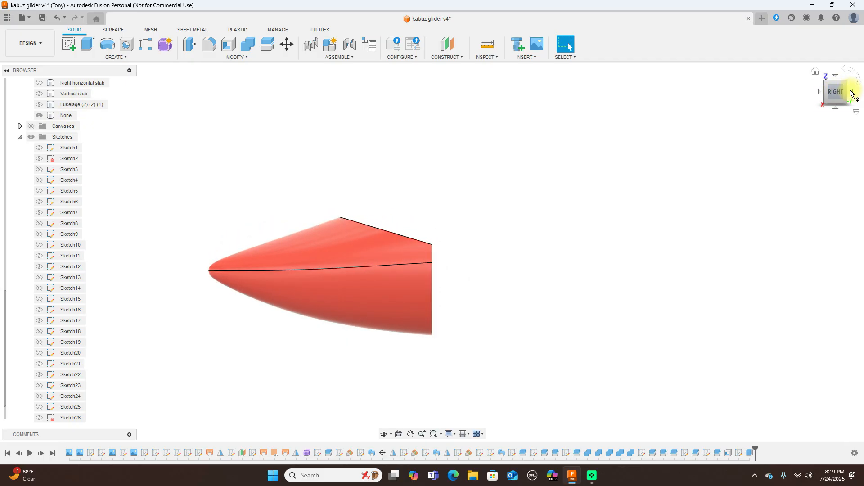
pyautogui.scroll(4, 419, 212)
pyautogui.moveTo(640, 250); pyautogui.dragTo(650, 166, button='middle')
pyautogui.click(490, 198)
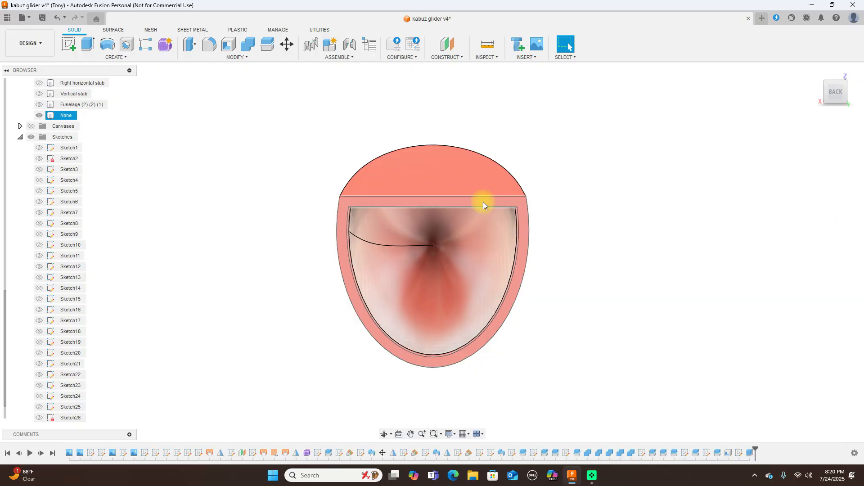
pyautogui.click(483, 202)
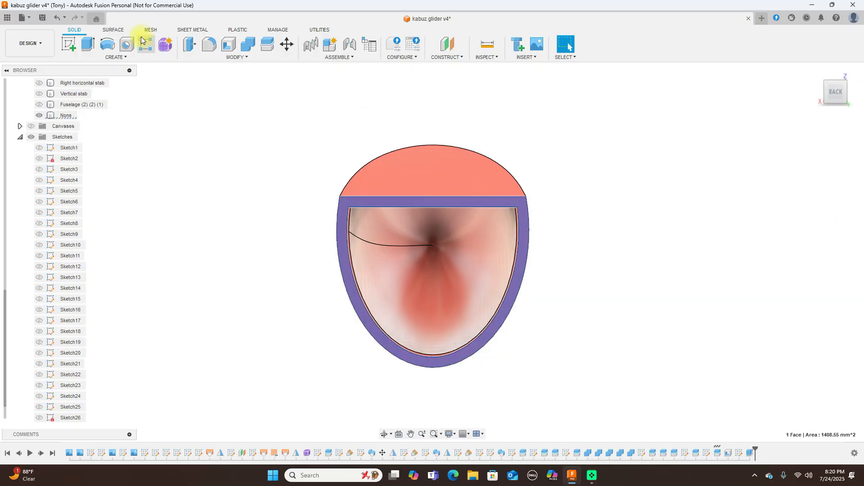
pyautogui.click(70, 44)
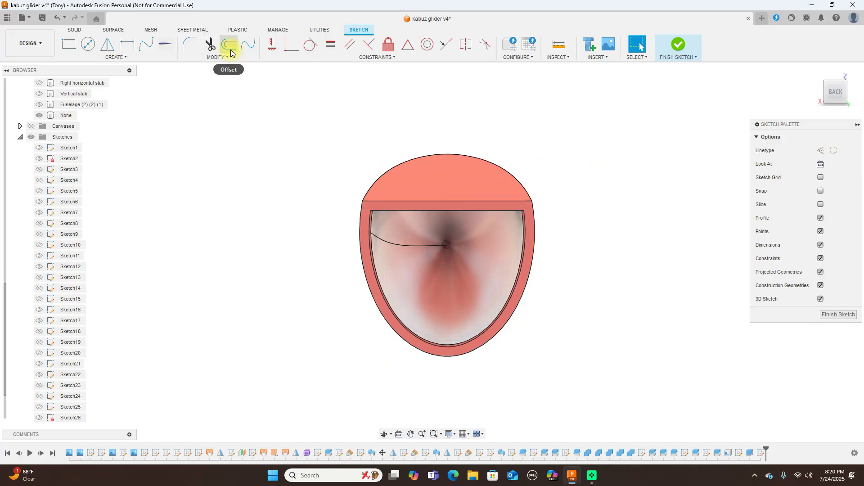
# Step: Offset the rim's outer outline -1 mm to the inside and finish the sketch
pyautogui.click(229, 45)
pyautogui.scroll(1, 570, 213)
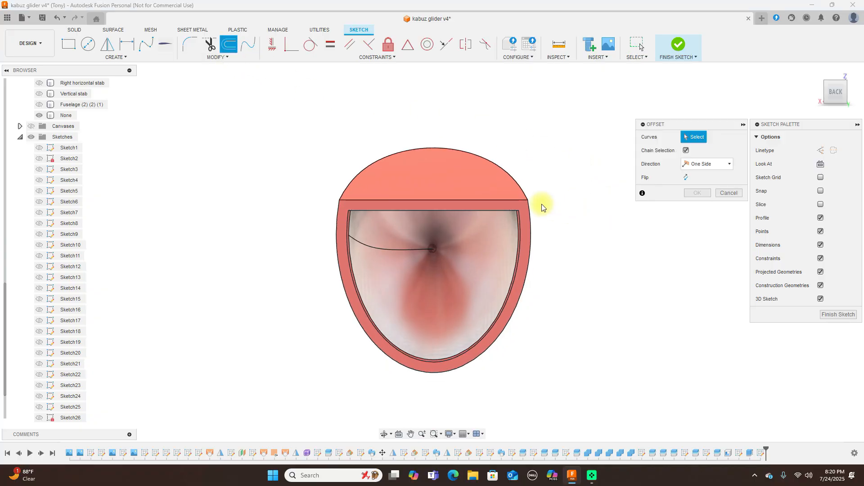
pyautogui.click(488, 202)
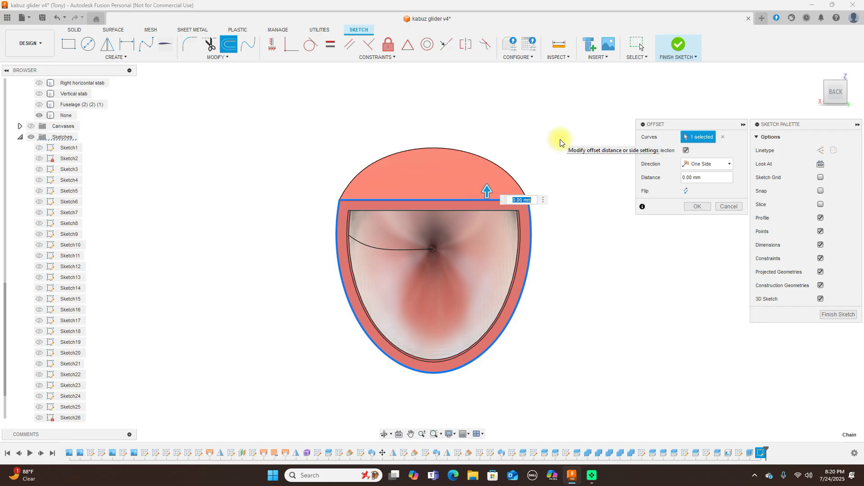
pyautogui.write('-')
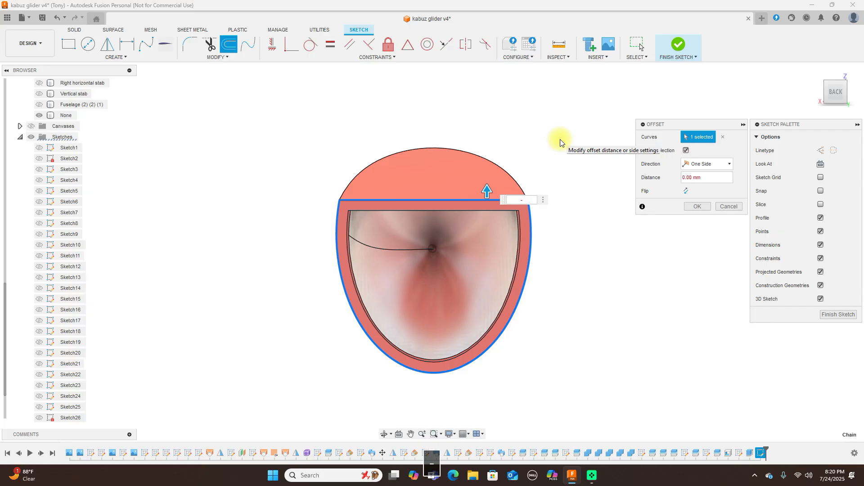
pyautogui.write('1')
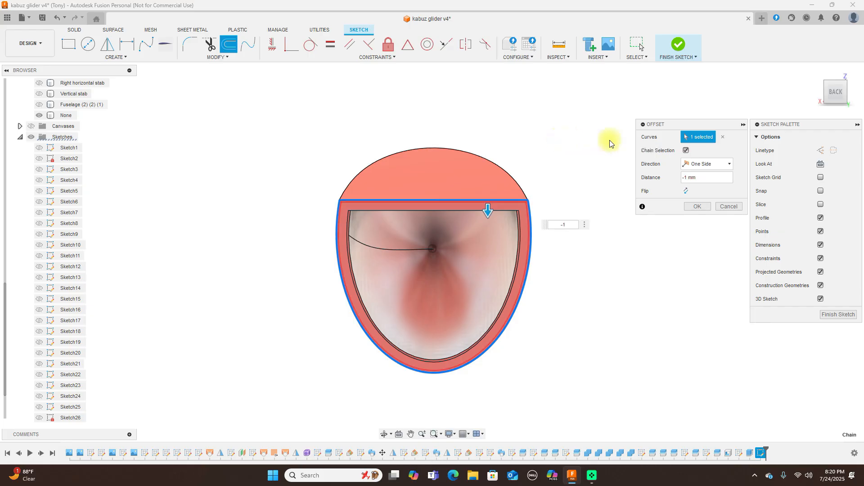
pyautogui.click(704, 208)
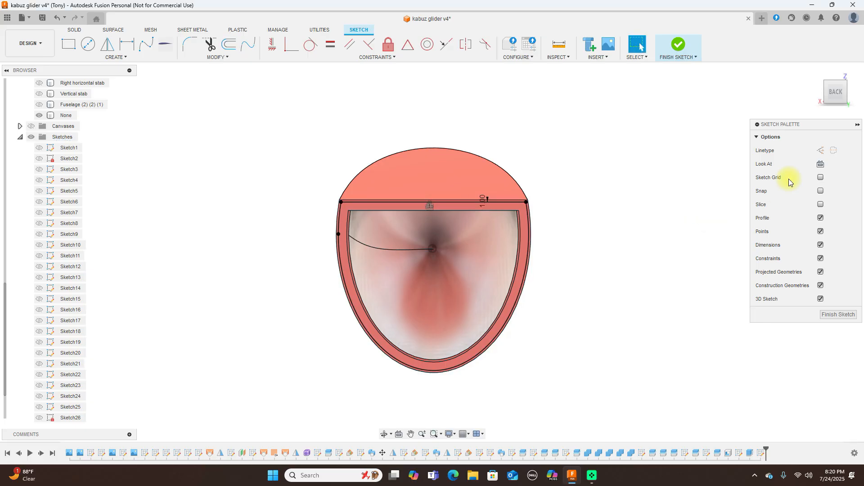
pyautogui.click(678, 49)
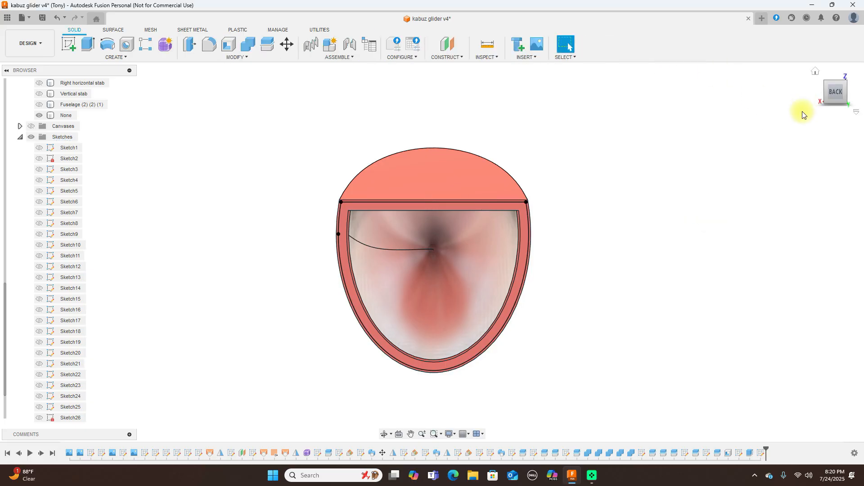
# Step: Extrude the inner ring profile of the rear rim 5 mm rearward, joined to the nose section as a connecting lip
pyautogui.moveTo(835, 92); pyautogui.dragTo(26, 106)
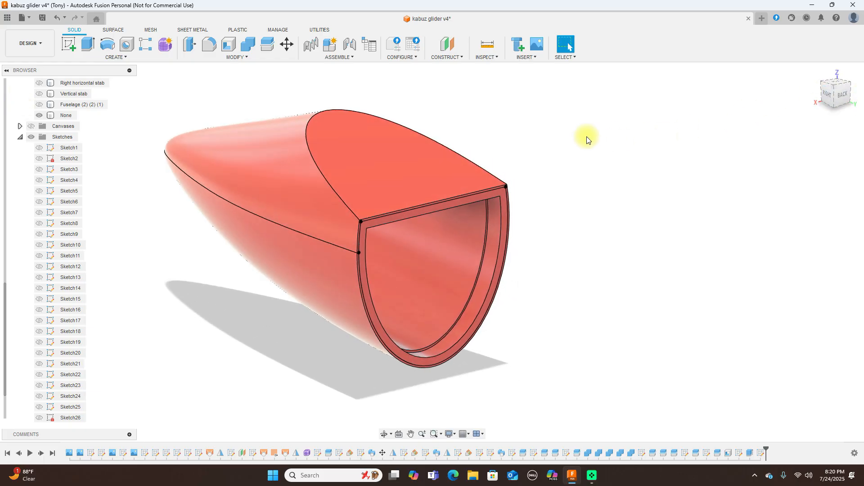
pyautogui.press('e')
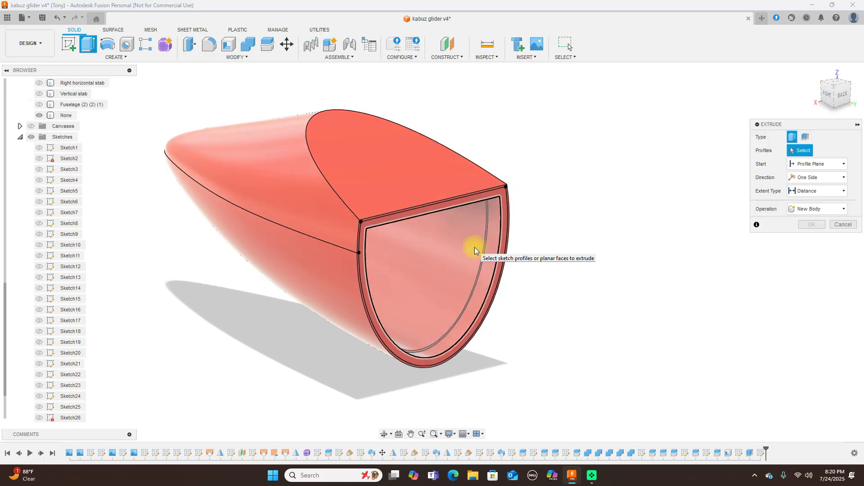
pyautogui.scroll(5, 380, 243)
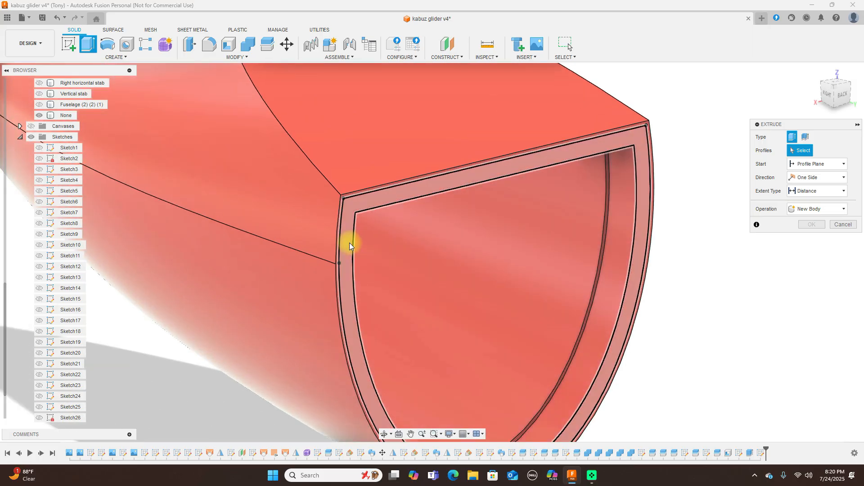
pyautogui.click(350, 246)
pyautogui.scroll(-1, 694, 289)
pyautogui.scroll(-3, 703, 292)
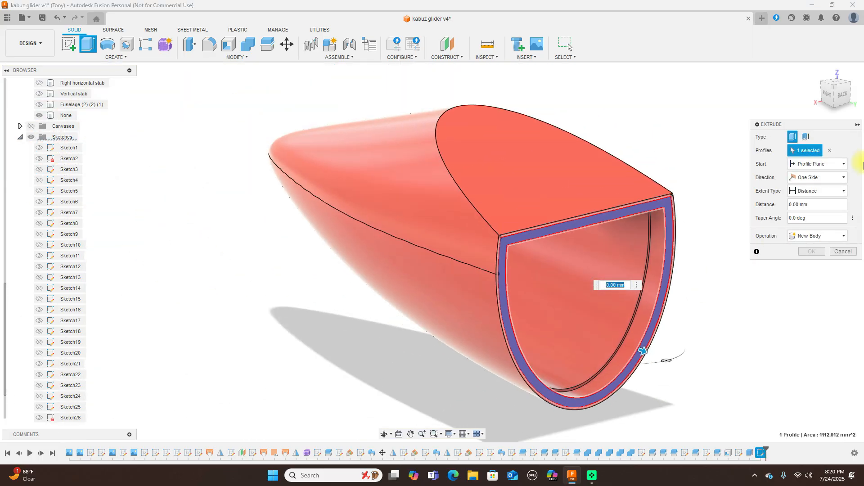
pyautogui.click(835, 97)
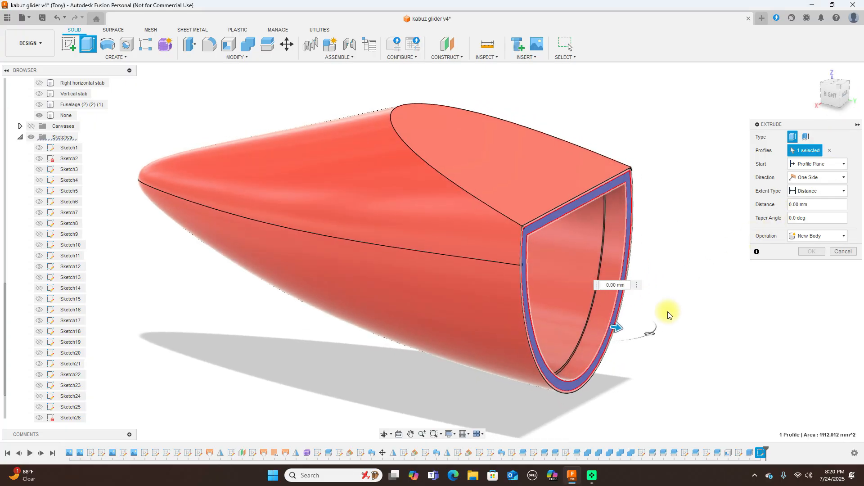
pyautogui.moveTo(618, 328); pyautogui.dragTo(627, 328)
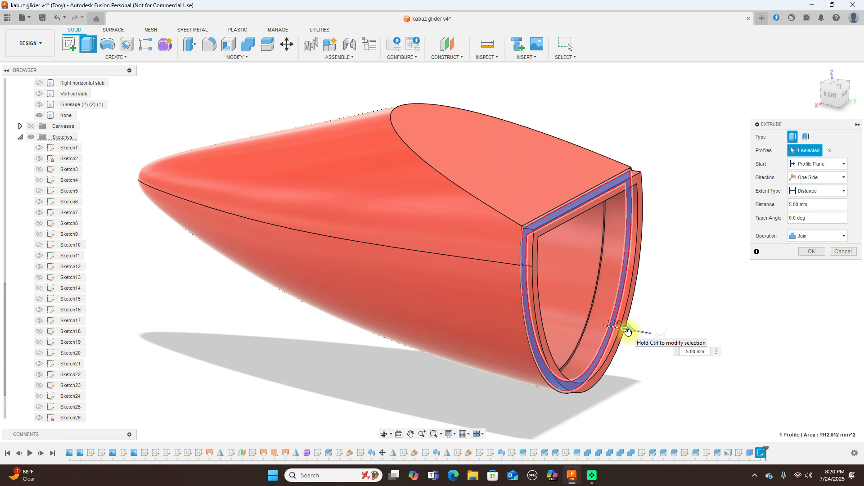
pyautogui.moveTo(627, 333); pyautogui.dragTo(628, 331)
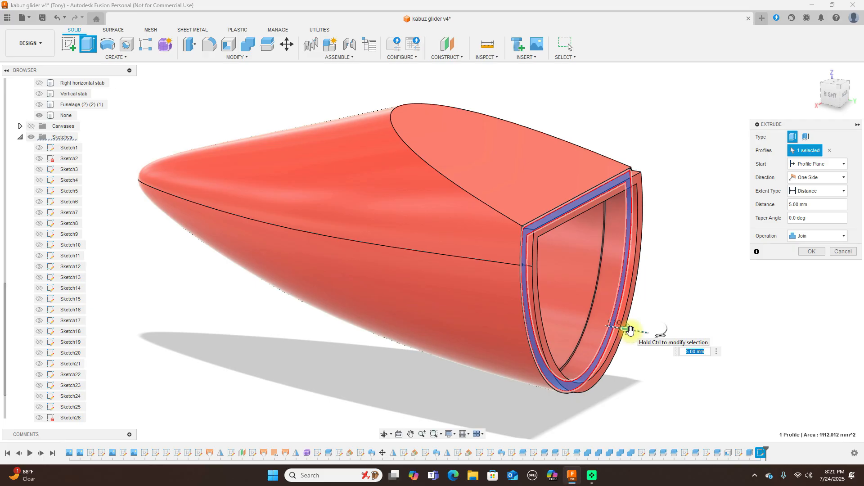
pyautogui.write('1')
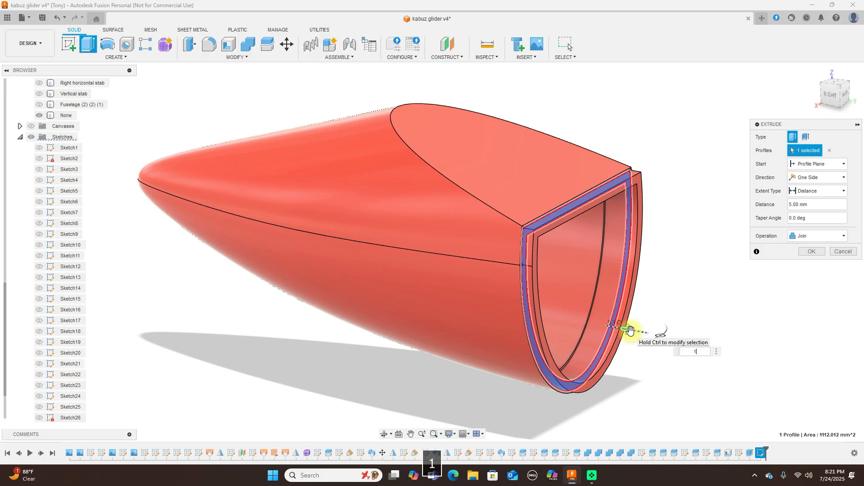
pyautogui.write('0')
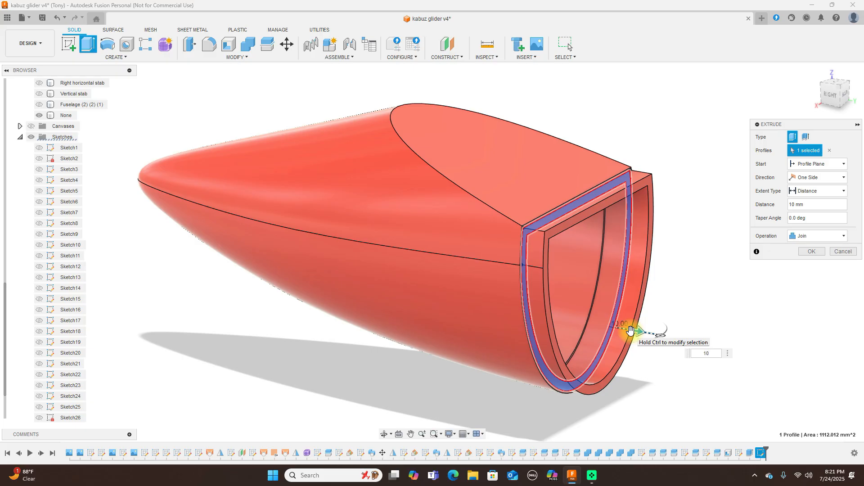
pyautogui.press('BackSpace')
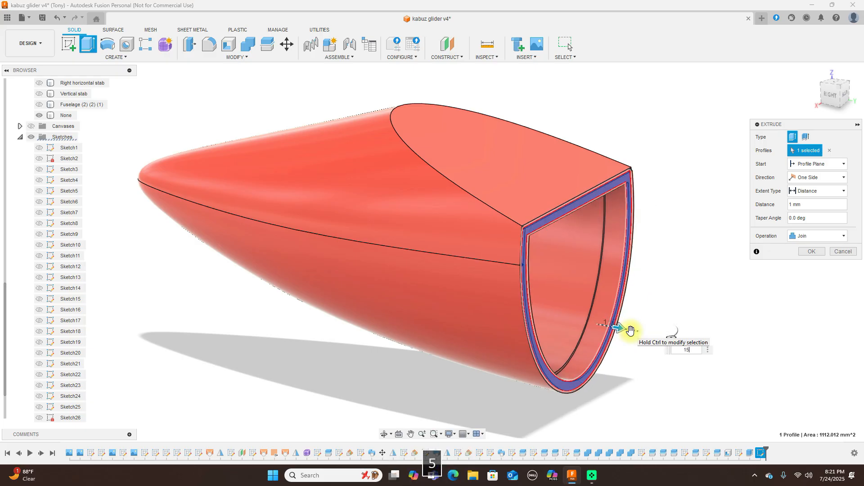
pyautogui.write('5')
pyautogui.press('BackSpace')
pyautogui.press('BackSpace')
pyautogui.write('5')
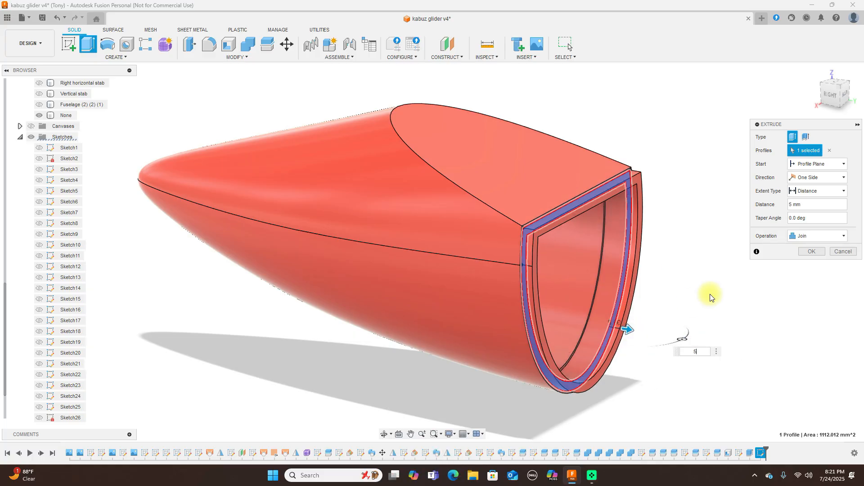
pyautogui.click(809, 252)
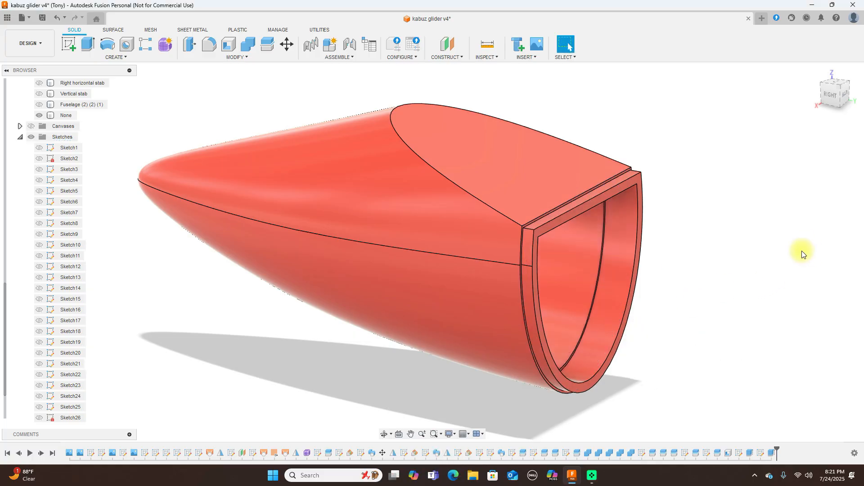
# Step: Compare the nose's rear lip with the adjoining fuselage by toggling the fuselage body's visibility, leave it hidden, and examine the lip from several angles
pyautogui.click(840, 99)
pyautogui.moveTo(10, 75)
pyautogui.mouseDown()
pyautogui.moveTo(820, 80)
pyautogui.moveTo(793, 112)
pyautogui.moveTo(836, 105)
pyautogui.moveTo(824, 90)
pyautogui.moveTo(756, 87)
pyautogui.moveTo(833, 88)
pyautogui.moveTo(847, 98)
pyautogui.mouseUp()
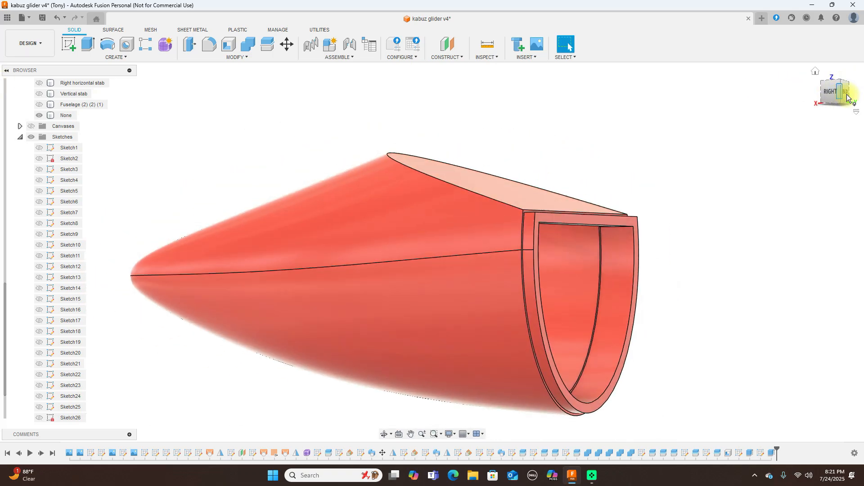
pyautogui.click(831, 93)
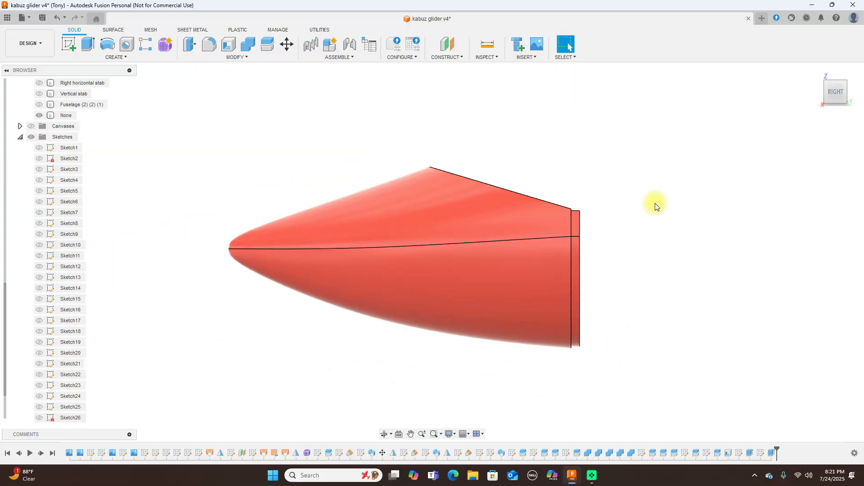
pyautogui.scroll(5, 74, 198)
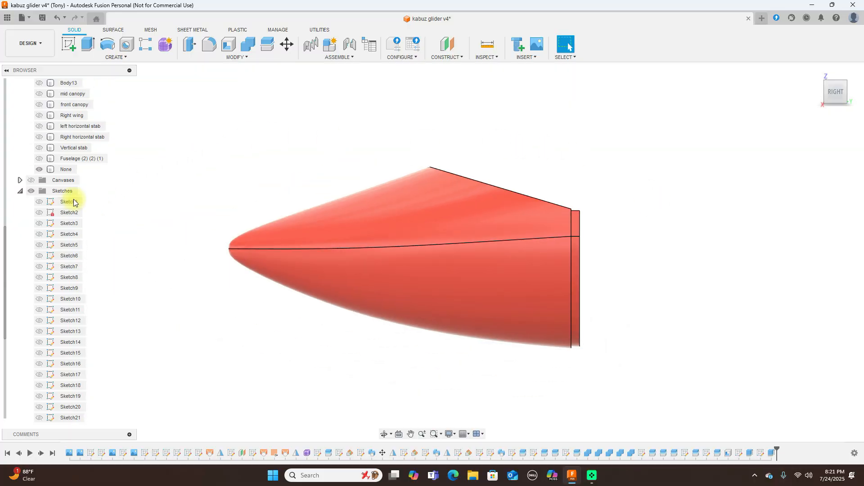
pyautogui.click(40, 159)
pyautogui.click(41, 159)
pyautogui.click(41, 159)
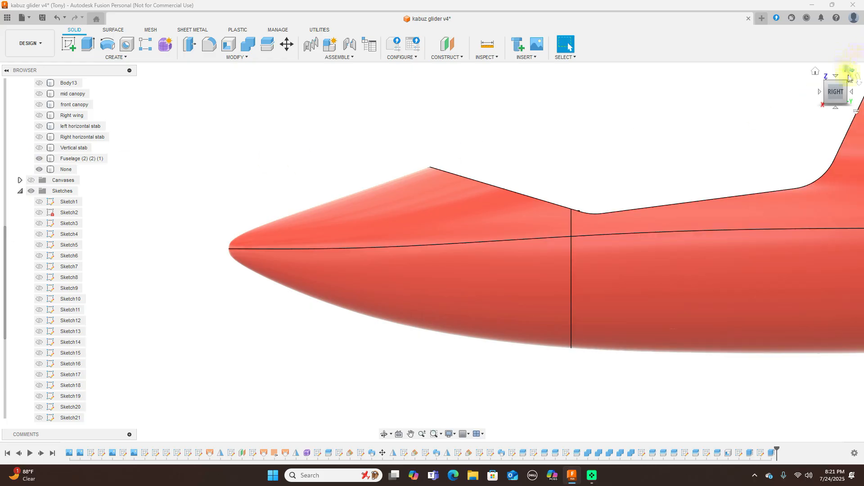
pyautogui.moveTo(846, 83)
pyautogui.mouseDown()
pyautogui.moveTo(830, 91)
pyautogui.moveTo(810, 81)
pyautogui.moveTo(802, 91)
pyautogui.mouseUp()
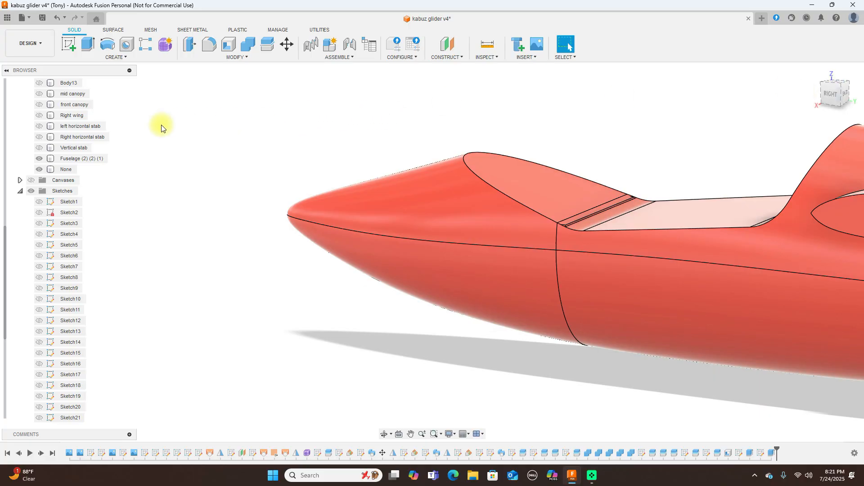
pyautogui.click(41, 159)
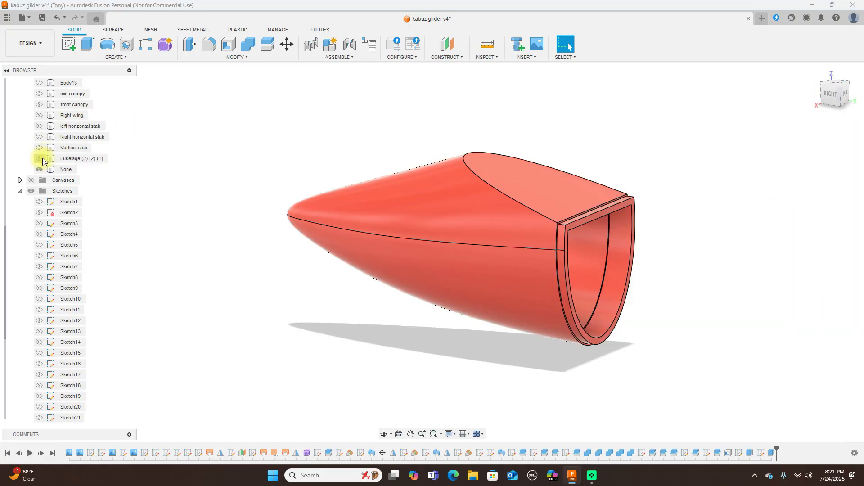
pyautogui.click(40, 159)
pyautogui.click(39, 159)
pyautogui.click(40, 159)
pyautogui.scroll(3, 410, 166)
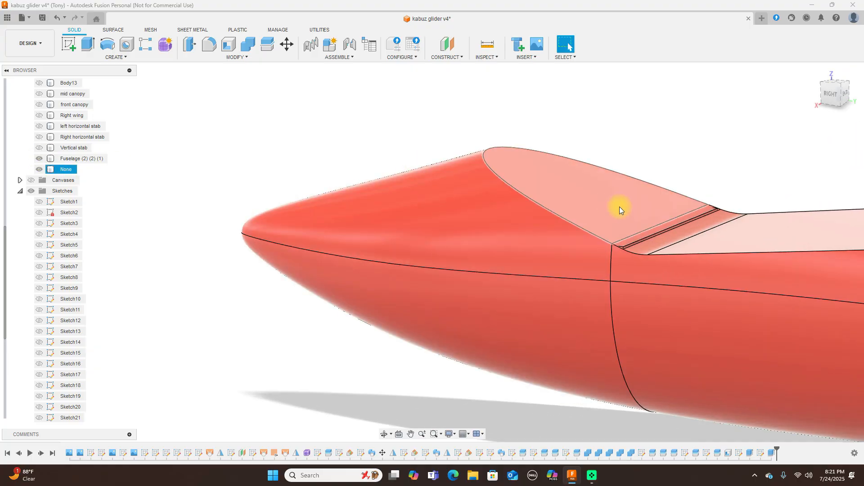
pyautogui.click(827, 96)
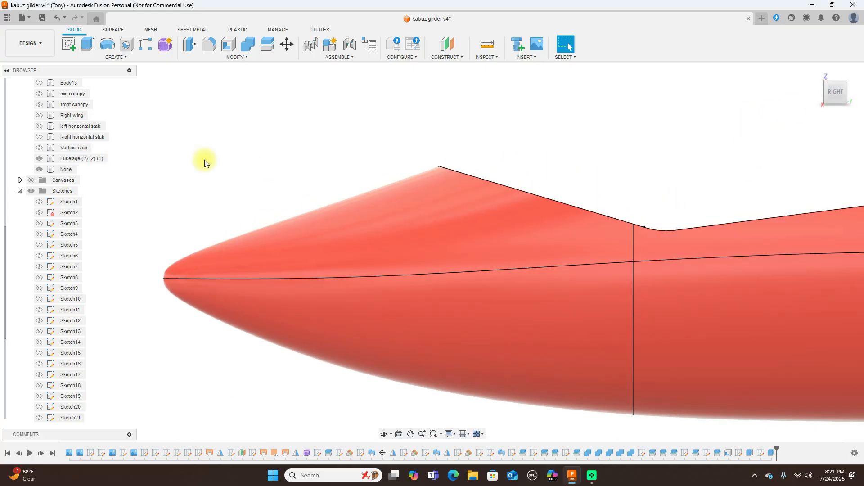
pyautogui.click(39, 159)
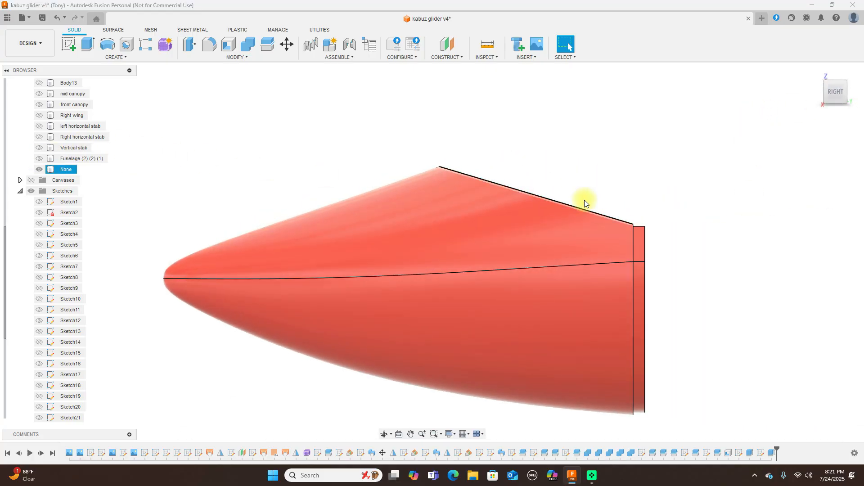
pyautogui.scroll(2, 672, 201)
pyautogui.moveTo(710, 216); pyautogui.dragTo(623, 151, button='middle')
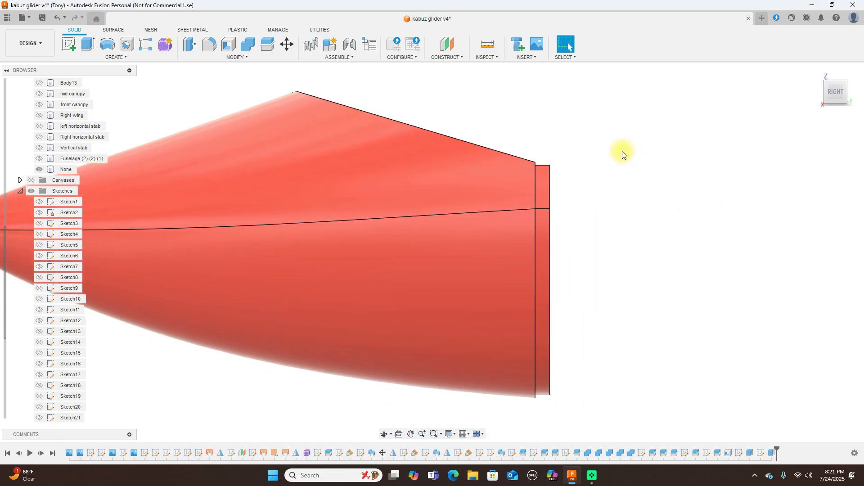
pyautogui.moveTo(844, 92)
pyautogui.mouseDown()
pyautogui.moveTo(851, 92)
pyautogui.moveTo(827, 70)
pyautogui.moveTo(833, 64)
pyautogui.moveTo(770, 98)
pyautogui.mouseUp()
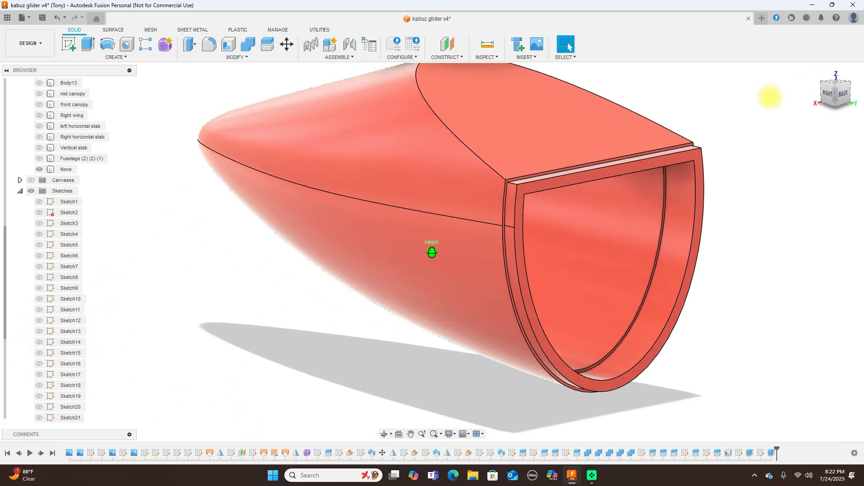
pyautogui.moveTo(771, 97); pyautogui.dragTo(844, 90)
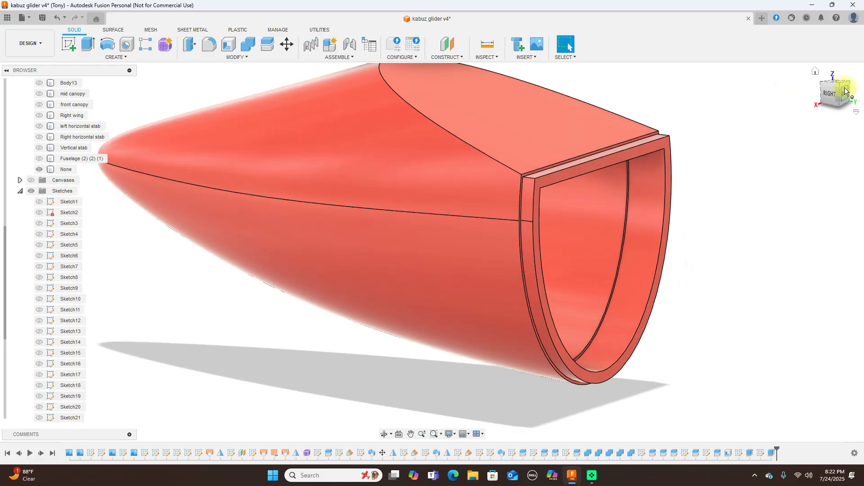
pyautogui.click(832, 93)
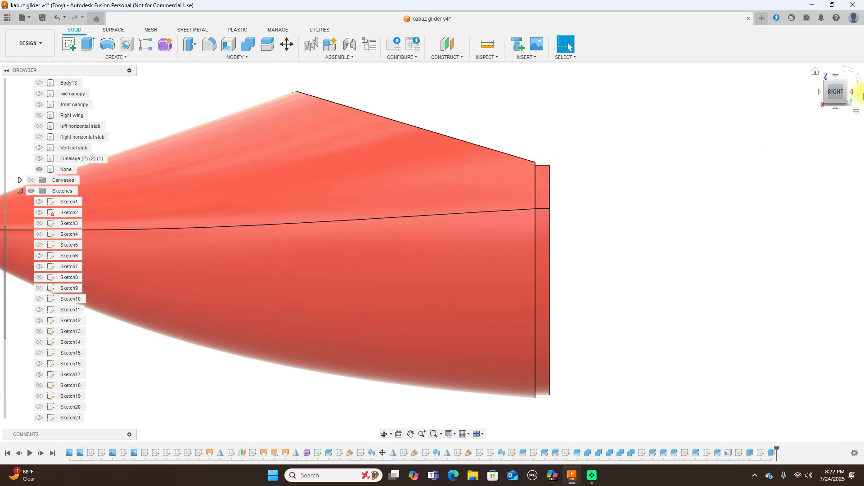
# Step: Sketch a short diagonal line across the upper rear corner of the nose's connecting lip on the side plane and finish the sketch
pyautogui.moveTo(846, 84); pyautogui.dragTo(841, 90)
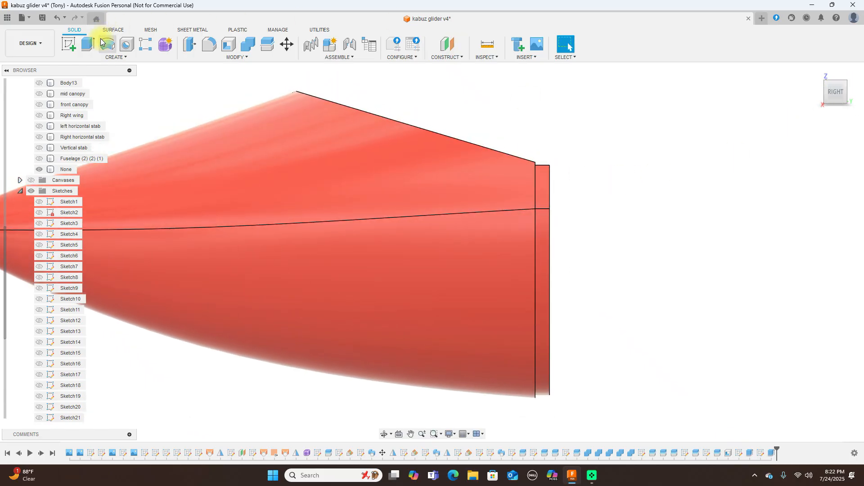
pyautogui.click(72, 44)
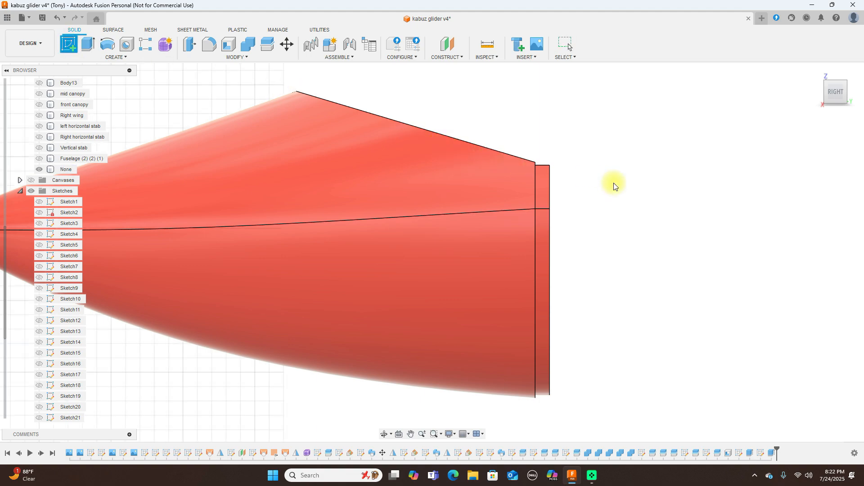
pyautogui.click(642, 189)
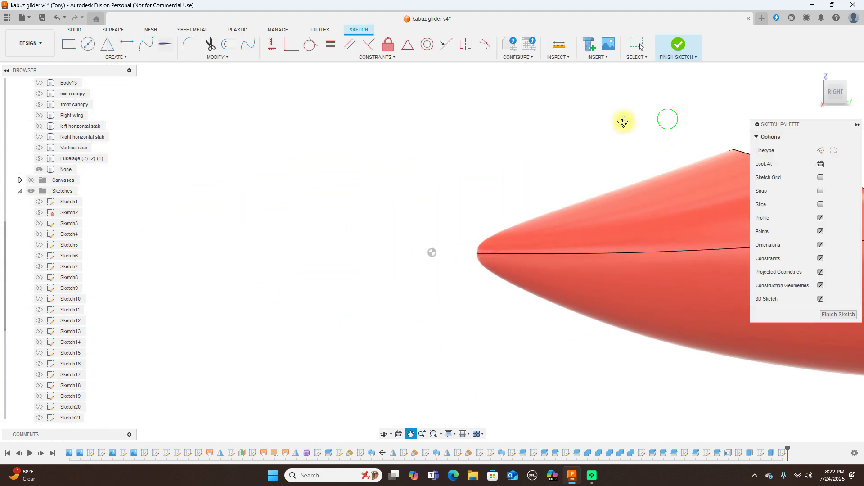
pyautogui.scroll(3, 569, 198)
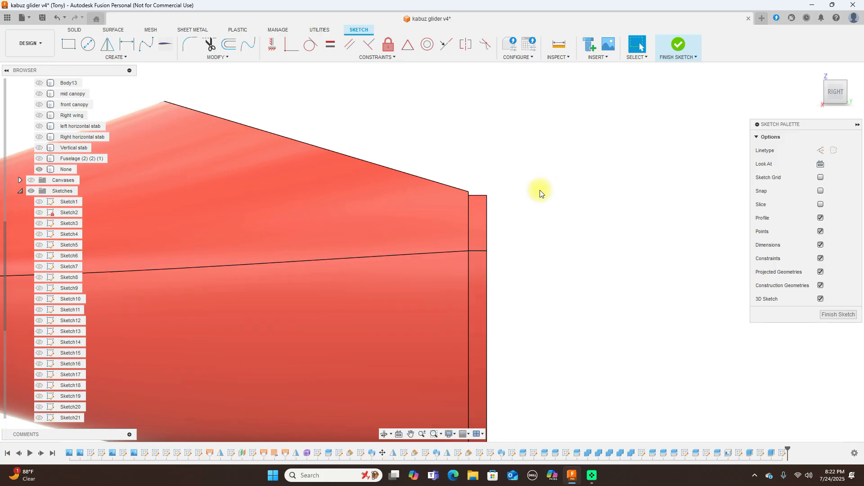
pyautogui.press('l')
pyautogui.scroll(2, 527, 186)
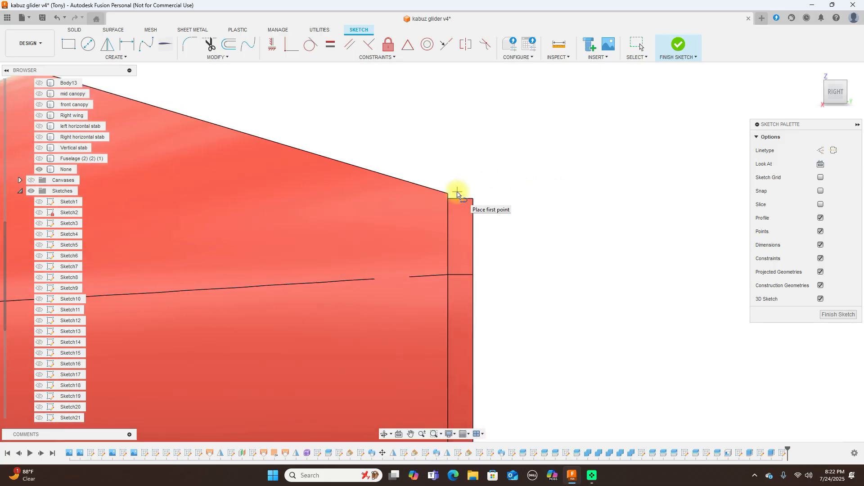
pyautogui.click(457, 192)
pyautogui.click(482, 226)
pyautogui.rightClick(482, 226)
pyautogui.click(506, 228)
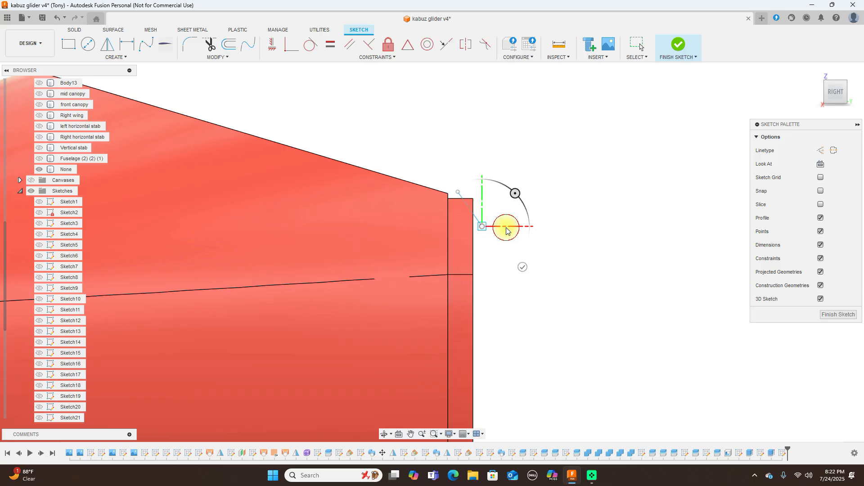
pyautogui.click(679, 45)
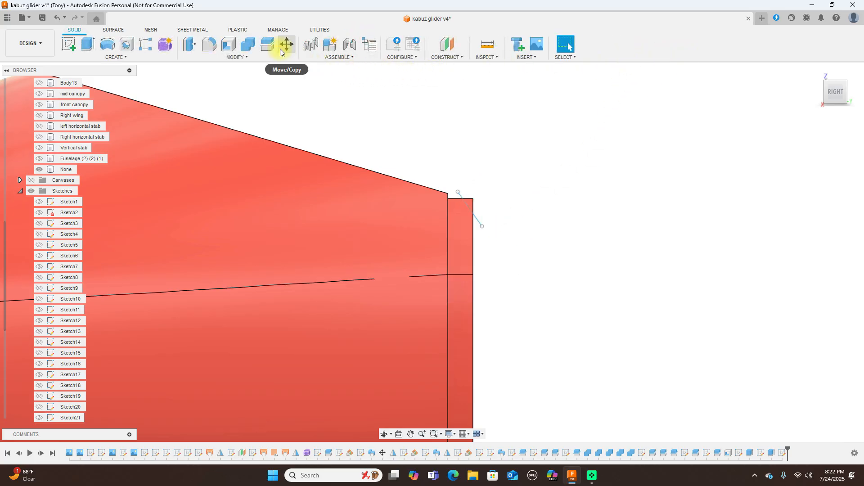
# Step: Split the nose body using the diagonal sketch line as the splitting tool and hide the small corner piece cut from the lip
pyautogui.click(268, 43)
pyautogui.click(404, 204)
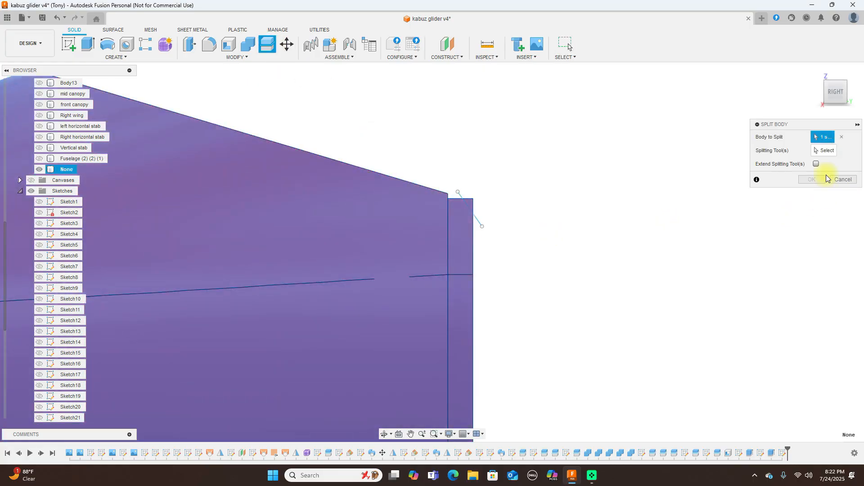
pyautogui.click(816, 151)
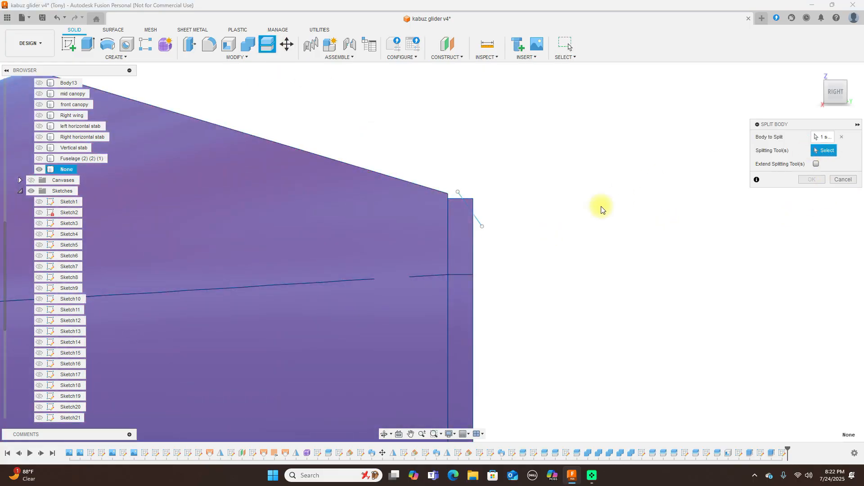
pyautogui.click(478, 220)
pyautogui.click(811, 179)
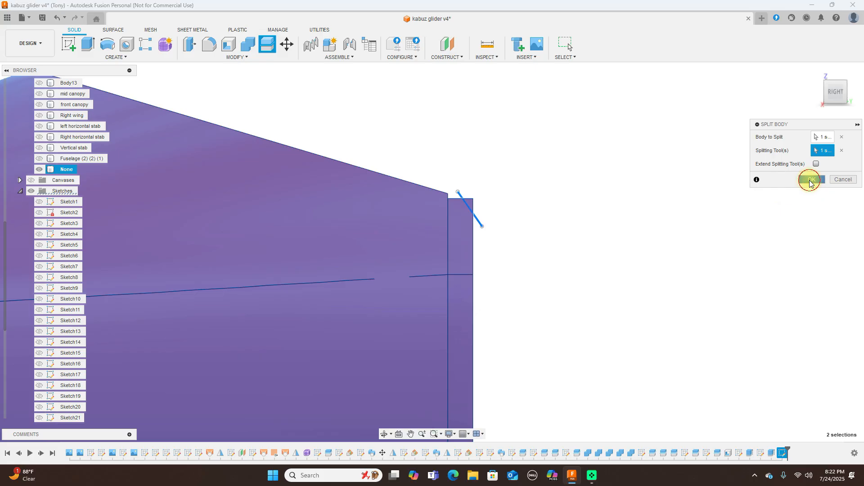
pyautogui.scroll(-3, 526, 196)
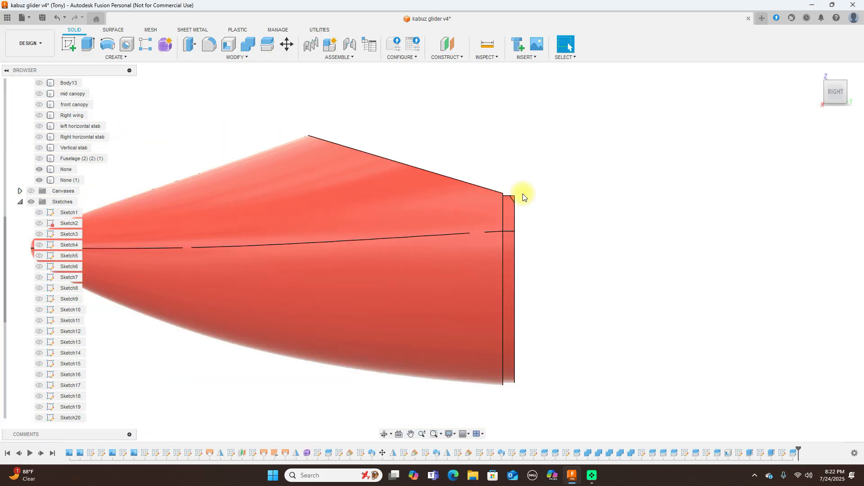
pyautogui.click(37, 180)
pyautogui.click(37, 180)
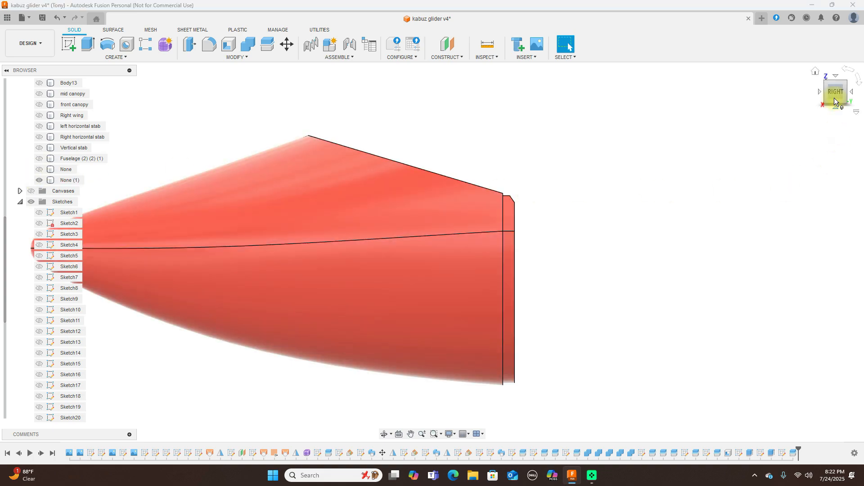
# Step: Examine the beveled lip and compare it with the adjoining fuselage by toggling the fuselage body's visibility, leaving it hidden
pyautogui.moveTo(845, 84)
pyautogui.mouseDown()
pyautogui.moveTo(823, 96)
pyautogui.moveTo(806, 85)
pyautogui.moveTo(847, 84)
pyautogui.mouseUp()
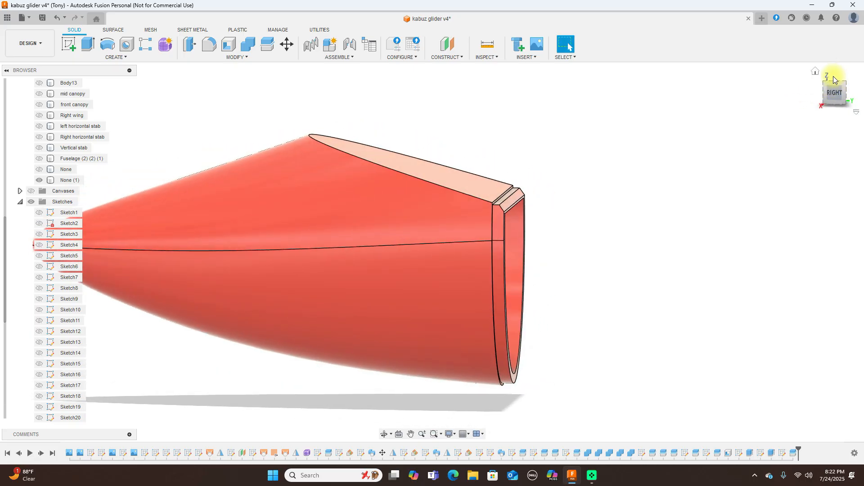
pyautogui.click(838, 94)
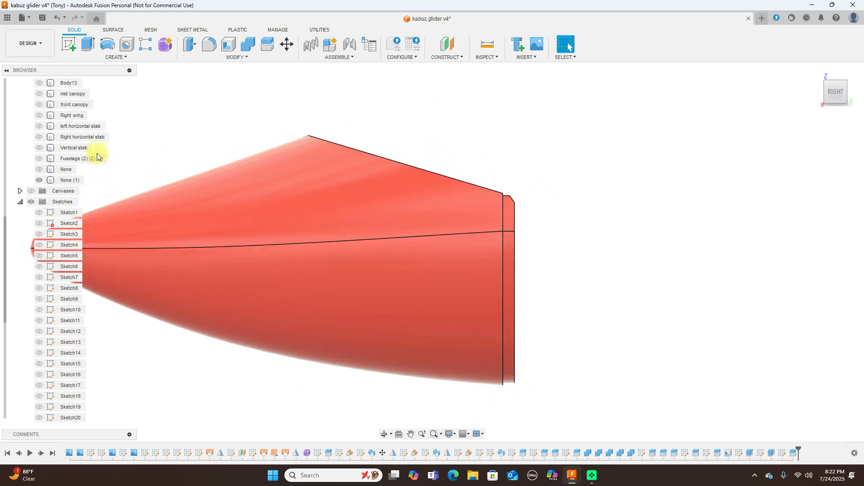
pyautogui.click(39, 158)
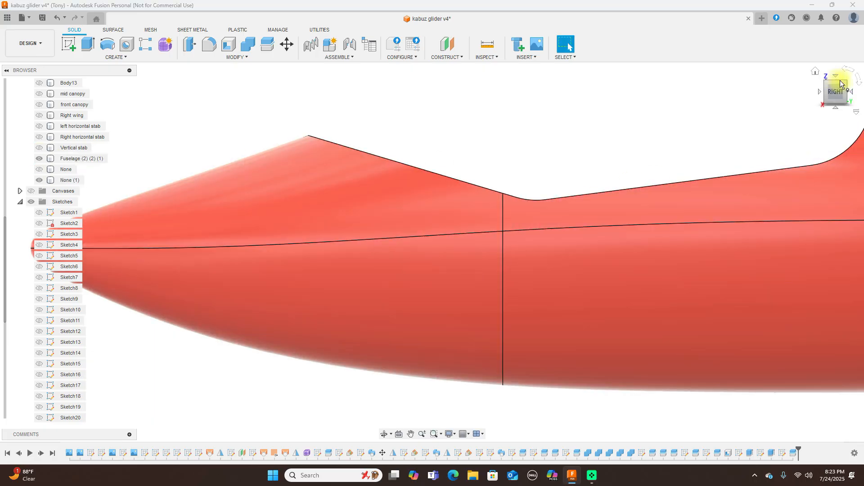
pyautogui.moveTo(840, 87)
pyautogui.mouseDown()
pyautogui.moveTo(830, 98)
pyautogui.moveTo(841, 85)
pyautogui.mouseUp()
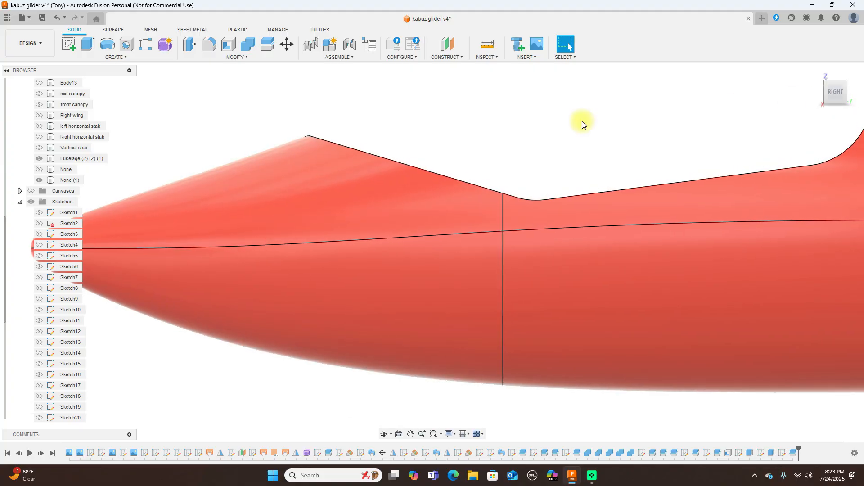
pyautogui.scroll(-2, 600, 150)
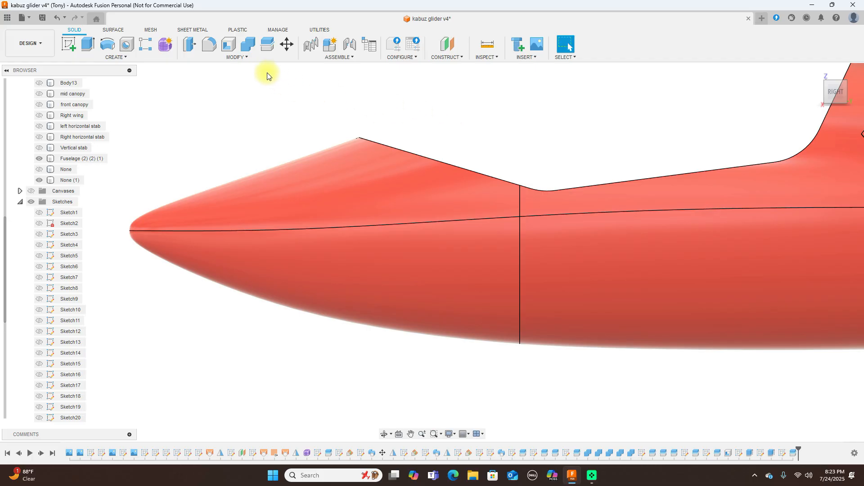
pyautogui.moveTo(833, 88)
pyautogui.mouseDown()
pyautogui.moveTo(809, 92)
pyautogui.moveTo(810, 101)
pyautogui.moveTo(848, 93)
pyautogui.moveTo(818, 112)
pyautogui.mouseUp()
pyautogui.press('Escape')
pyautogui.click(39, 158)
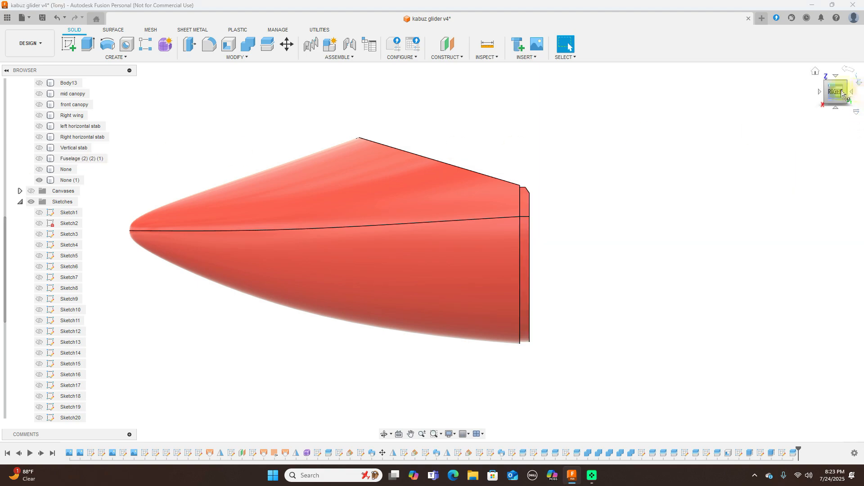
pyautogui.moveTo(843, 92); pyautogui.dragTo(765, 90)
pyautogui.click(515, 263)
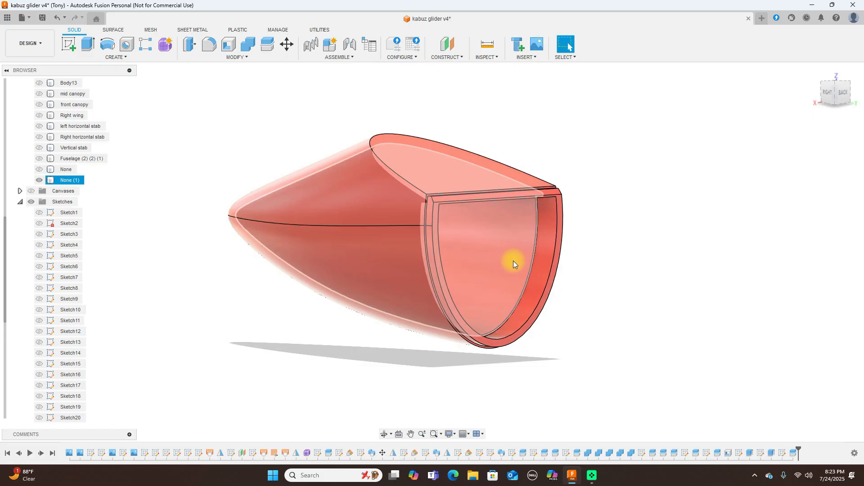
pyautogui.click(556, 240)
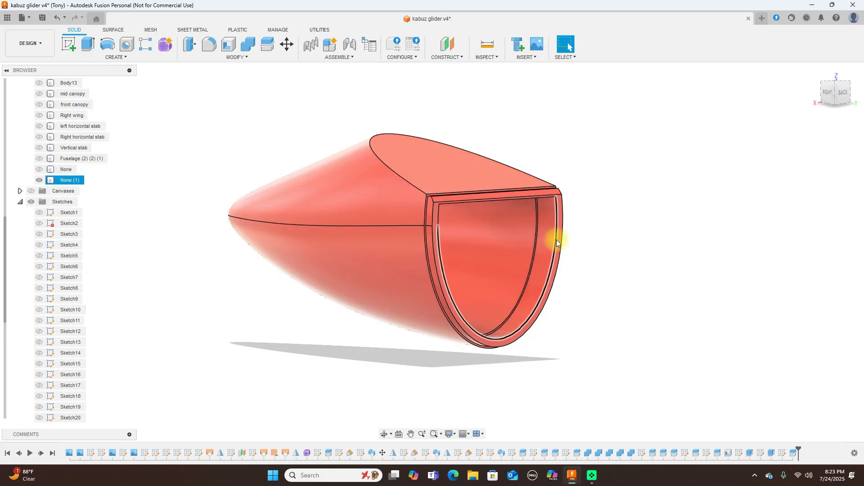
pyautogui.click(845, 95)
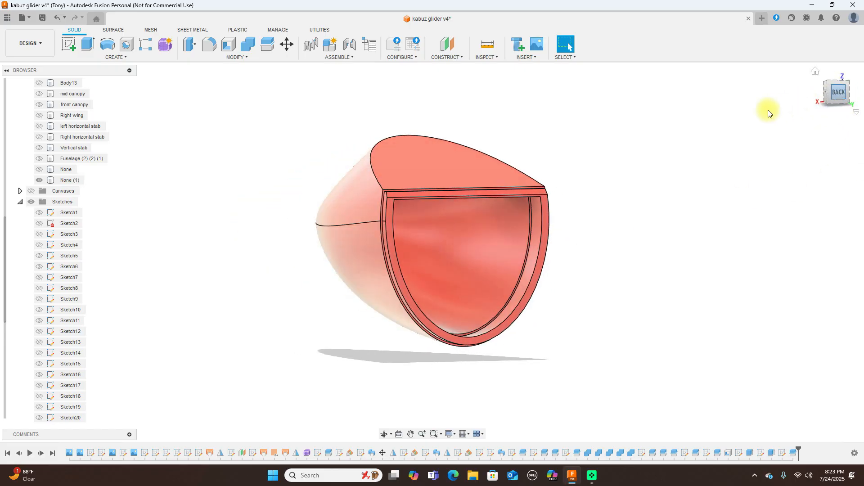
pyautogui.click(462, 177)
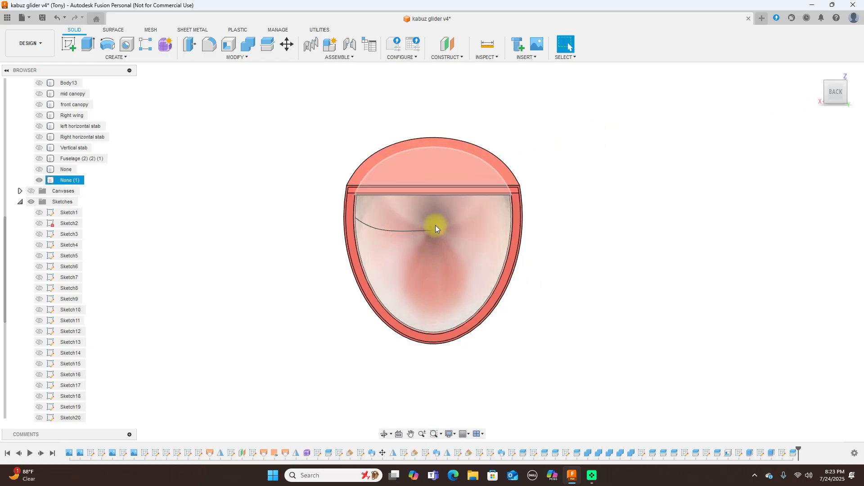
pyautogui.click(376, 211)
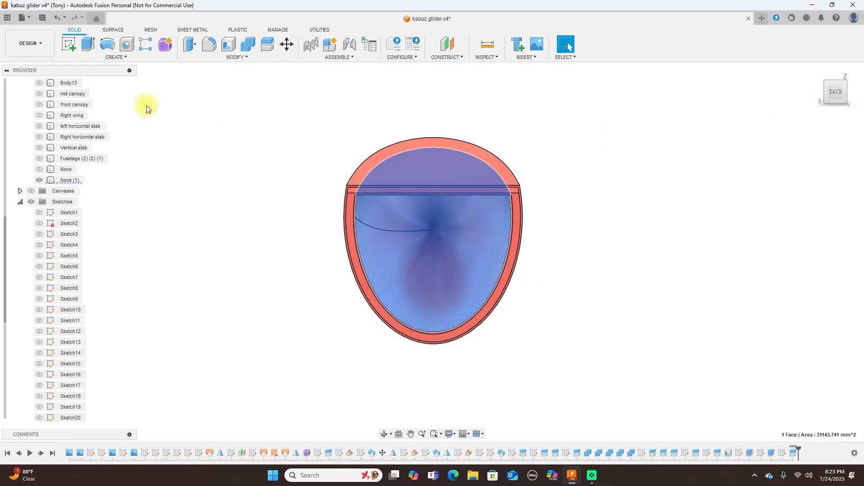
pyautogui.click(68, 44)
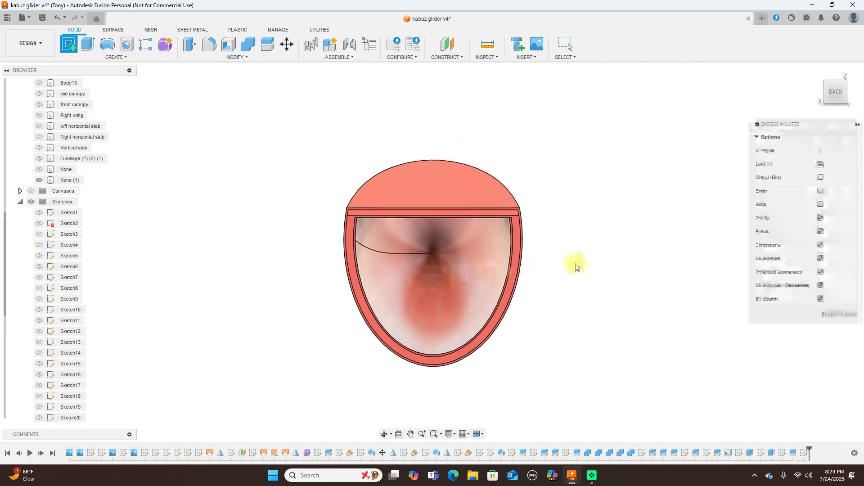
pyautogui.scroll(-2, 640, 266)
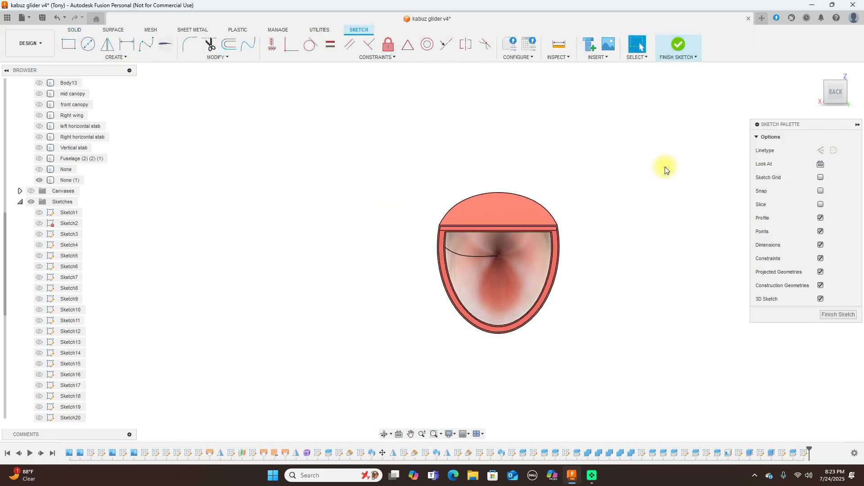
pyautogui.scroll(2, 665, 171)
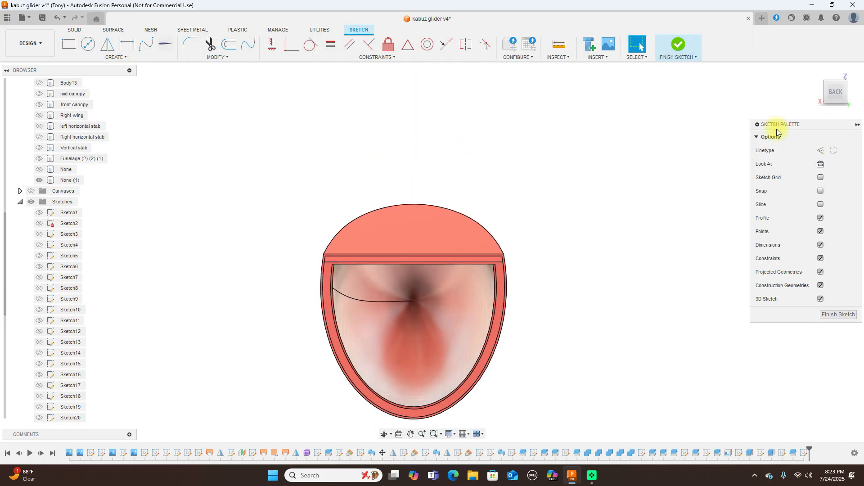
pyautogui.click(824, 93)
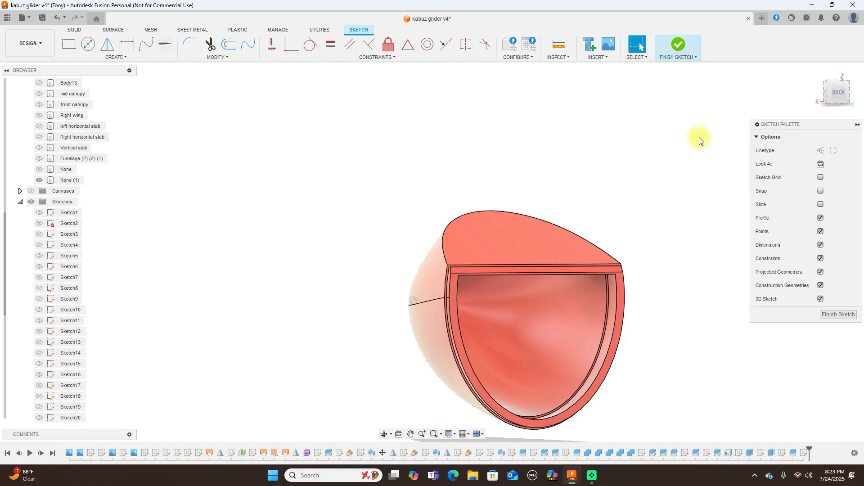
pyautogui.press('p')
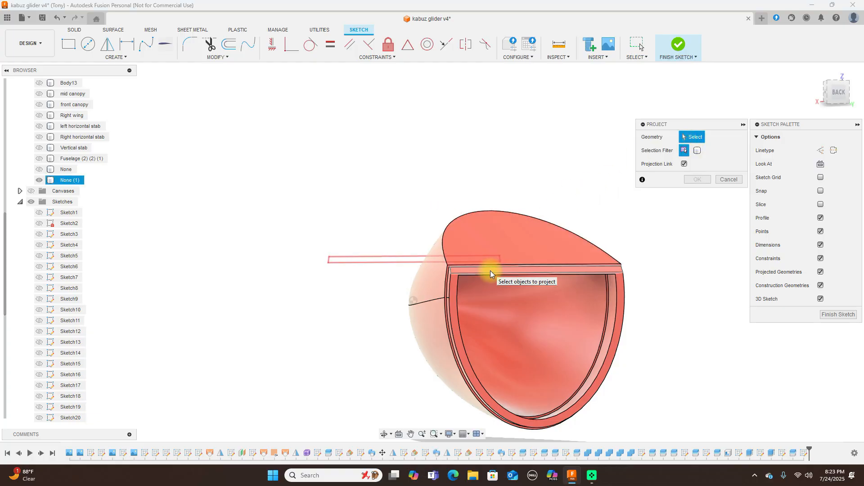
pyautogui.scroll(2, 491, 271)
pyautogui.click(838, 93)
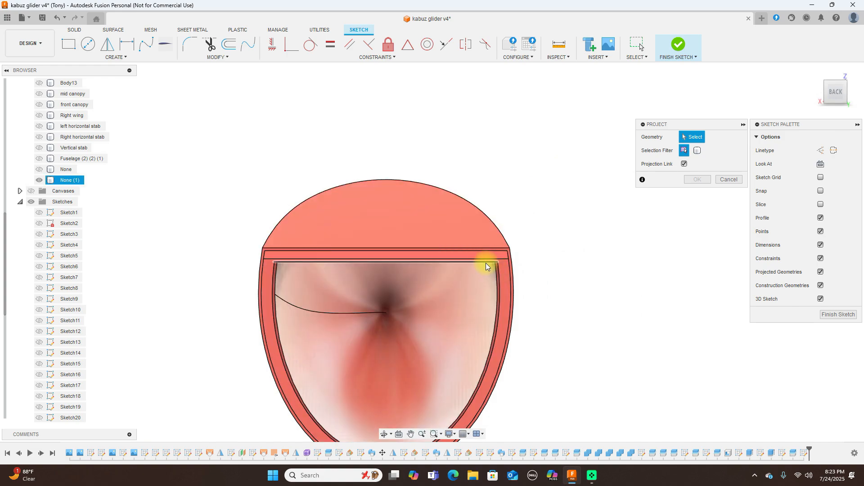
pyautogui.scroll(-3, 540, 260)
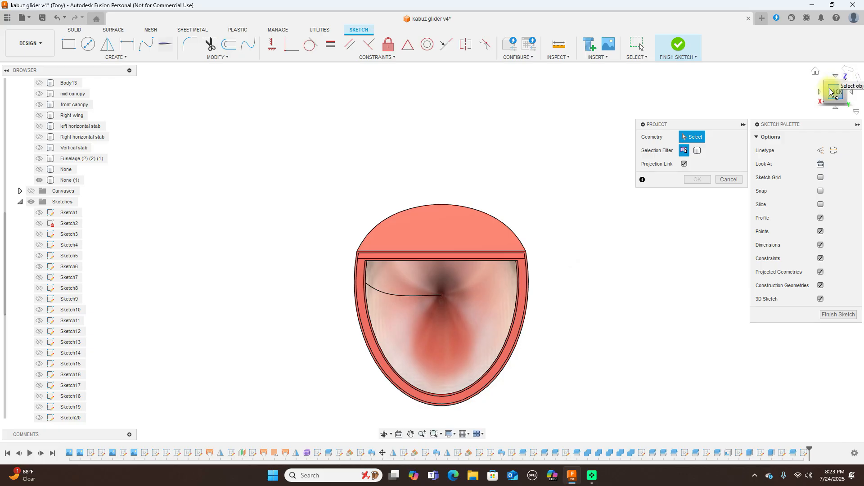
pyautogui.moveTo(830, 91)
pyautogui.mouseDown()
pyautogui.moveTo(849, 91)
pyautogui.moveTo(832, 92)
pyautogui.mouseUp()
pyautogui.scroll(-2, 560, 113)
pyautogui.moveTo(538, 111); pyautogui.dragTo(445, 98, button='middle')
pyautogui.scroll(2, 522, 204)
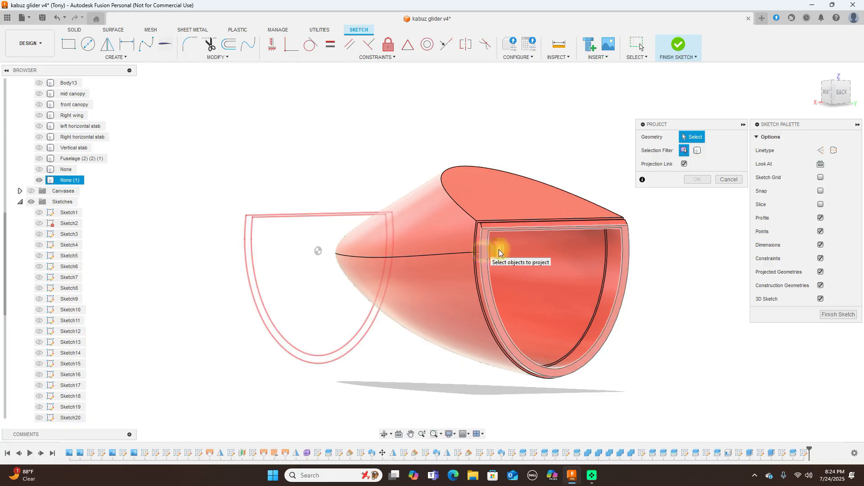
pyautogui.click(729, 179)
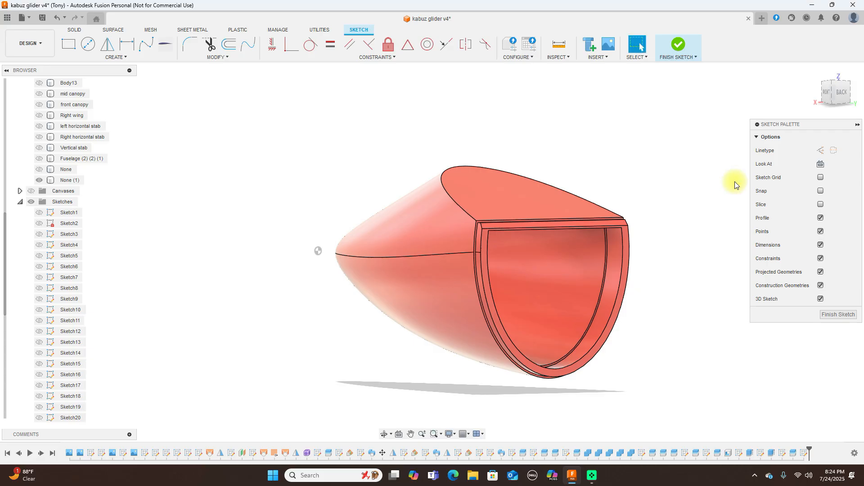
pyautogui.rightClick(685, 119)
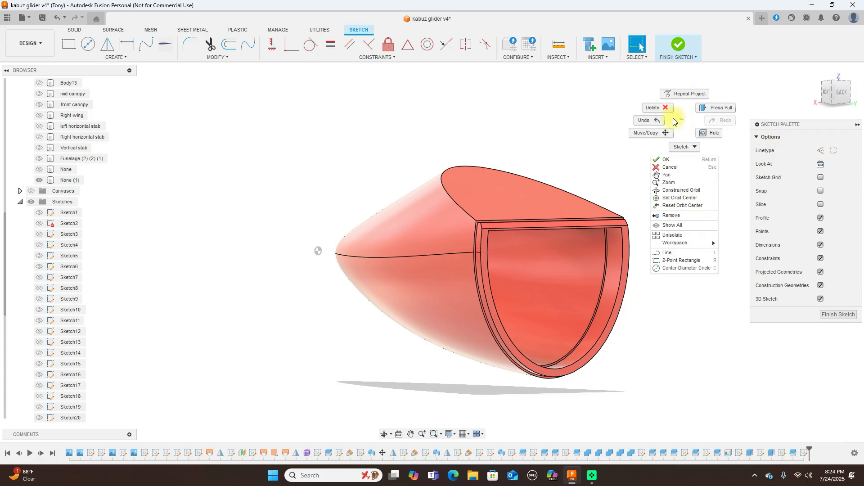
pyautogui.click(652, 120)
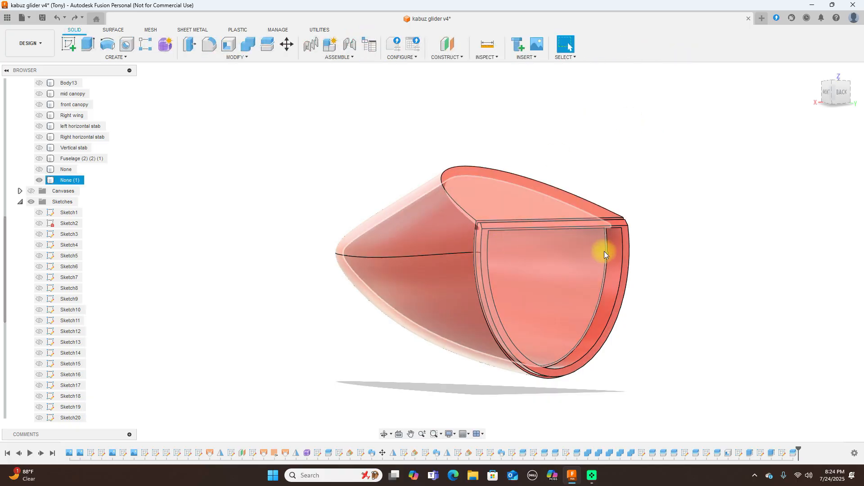
pyautogui.click(845, 93)
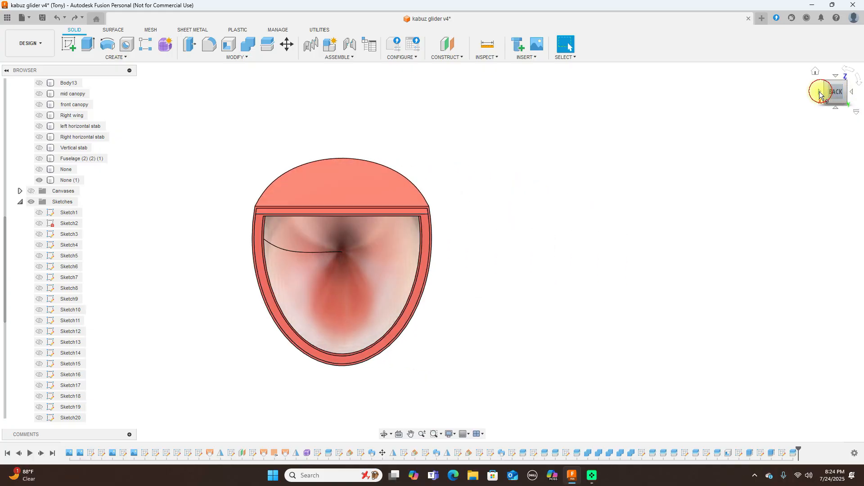
# Step: View the nose from the right side, check Sketch28 by toggling its visibility, and show Sketch27 at the rear lip
pyautogui.click(820, 91)
pyautogui.moveTo(693, 135); pyautogui.dragTo(399, 106, button='middle')
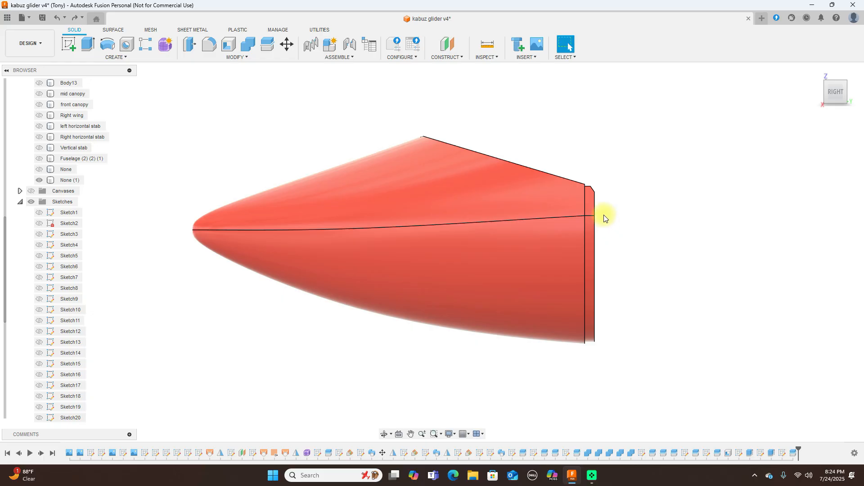
pyautogui.scroll(-4, 52, 294)
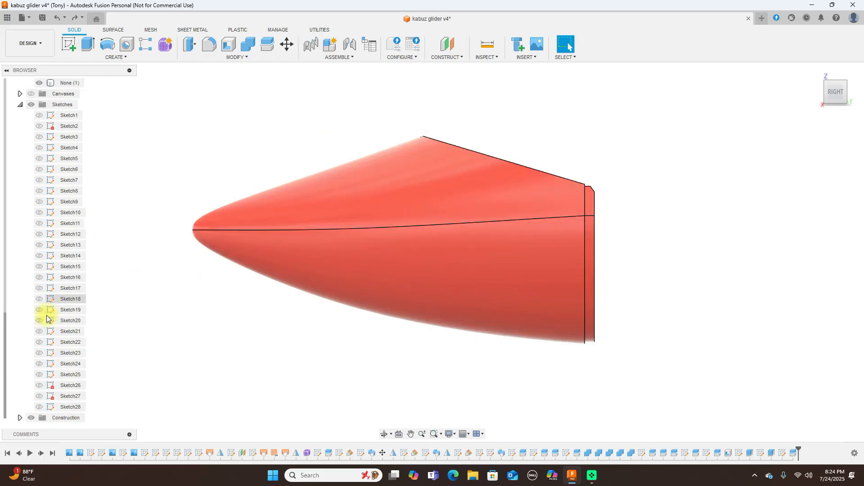
pyautogui.click(38, 406)
pyautogui.click(38, 407)
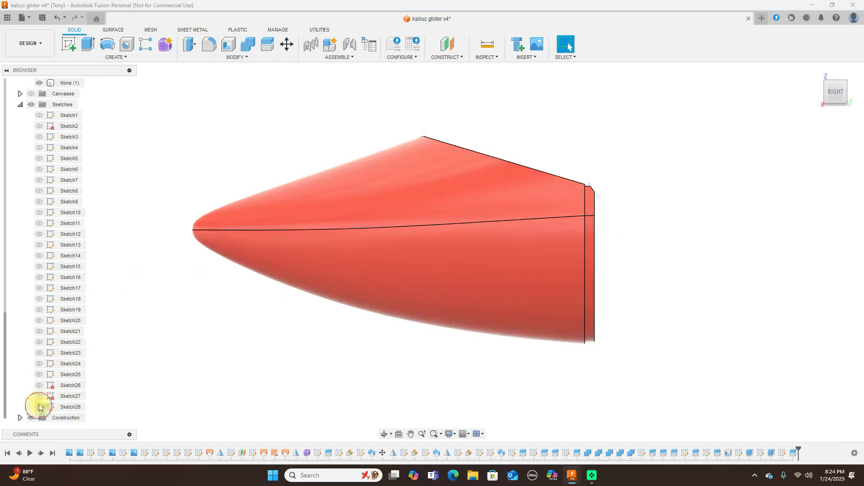
pyautogui.click(36, 396)
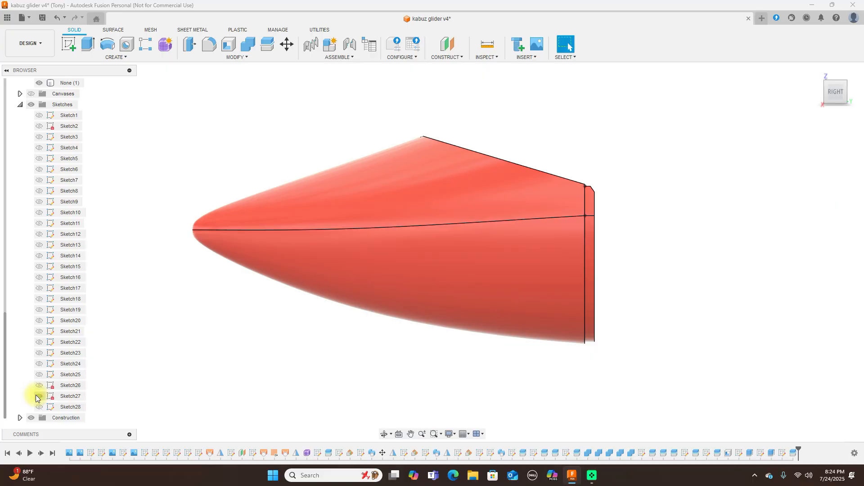
pyautogui.scroll(2, 679, 249)
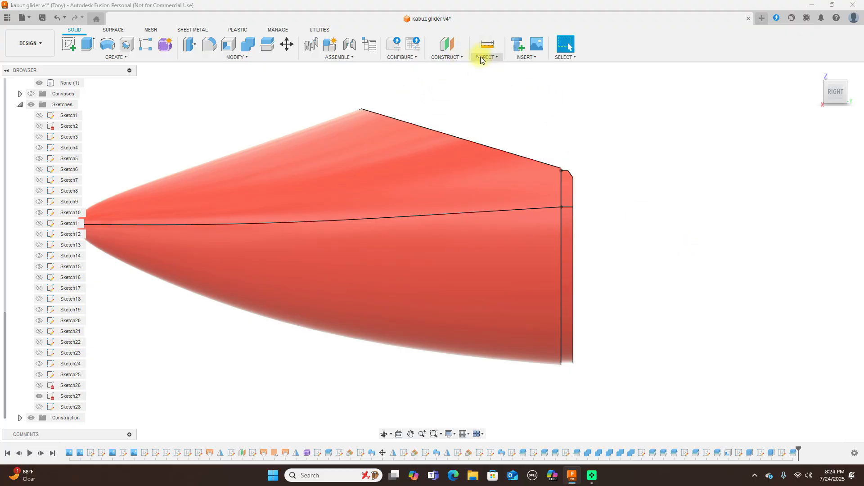
pyautogui.click(459, 58)
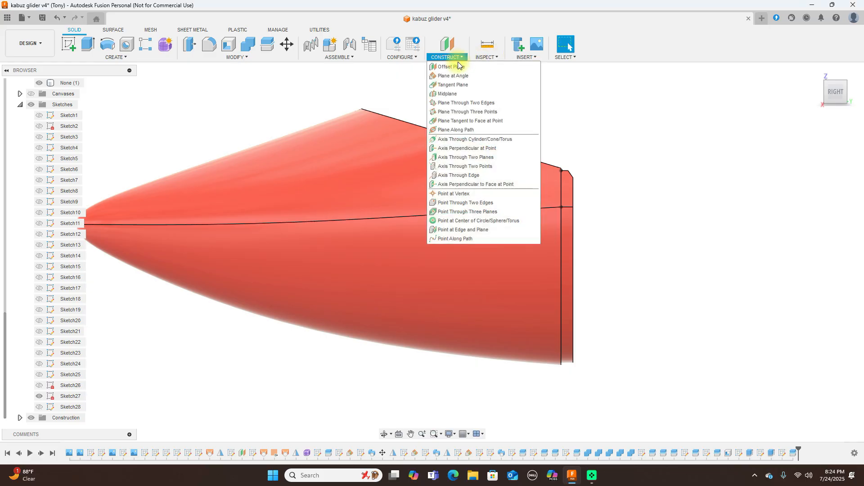
pyautogui.click(448, 74)
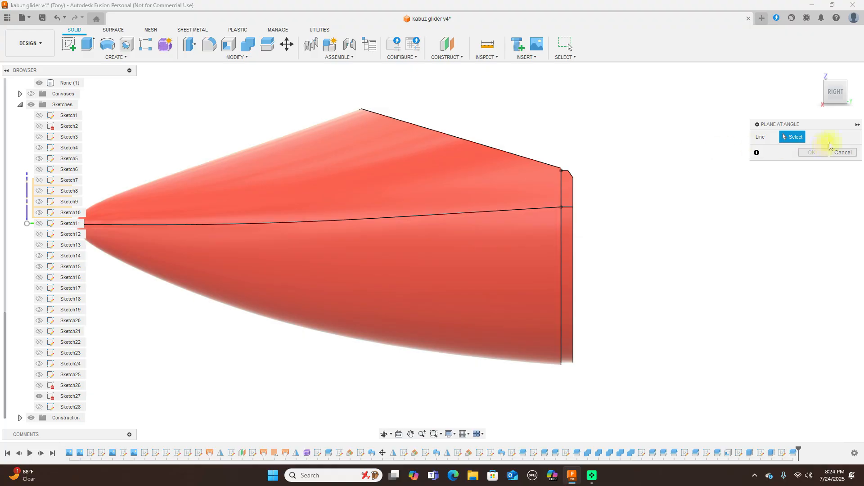
pyautogui.click(843, 152)
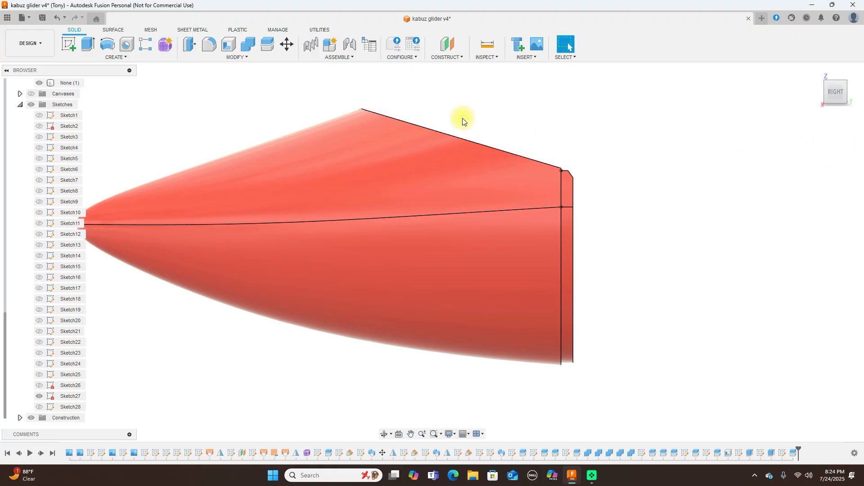
pyautogui.click(40, 386)
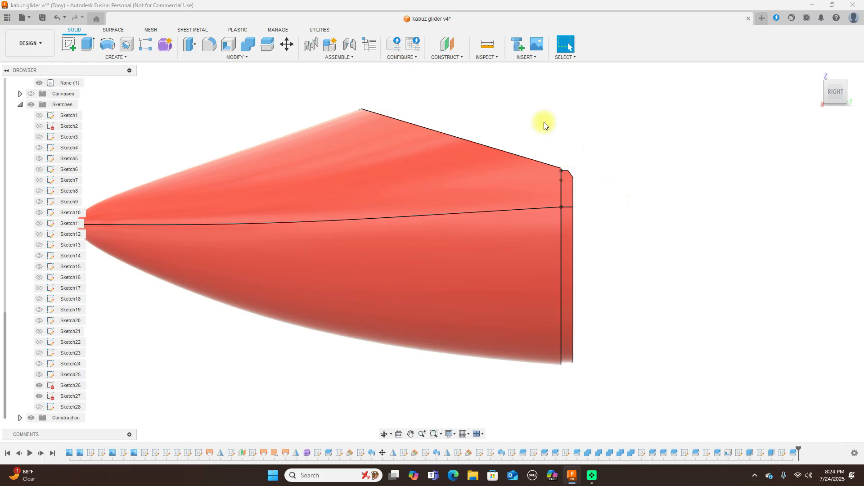
pyautogui.click(445, 58)
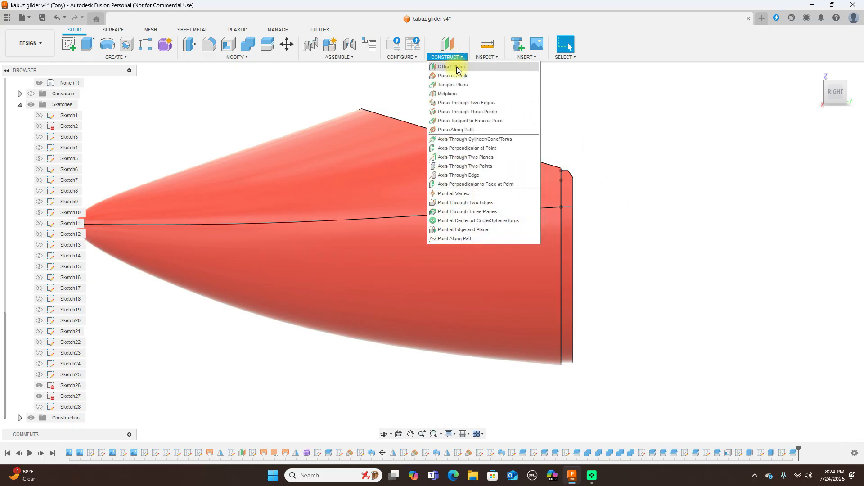
pyautogui.click(453, 76)
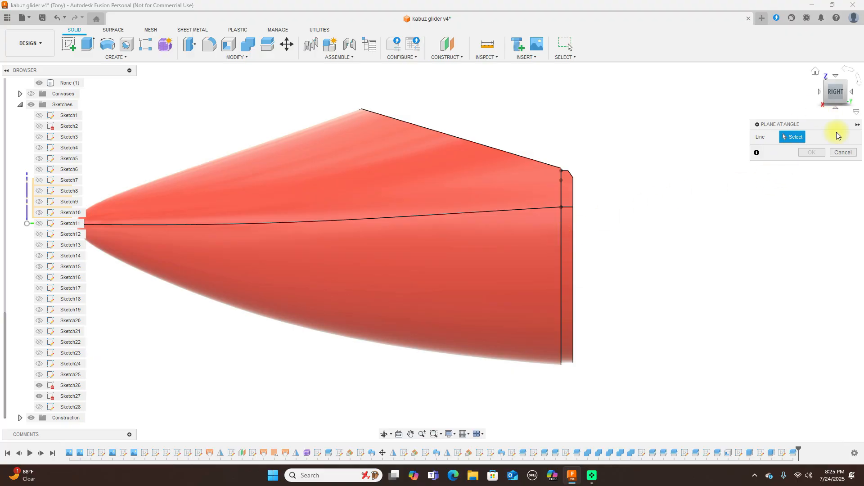
pyautogui.click(842, 153)
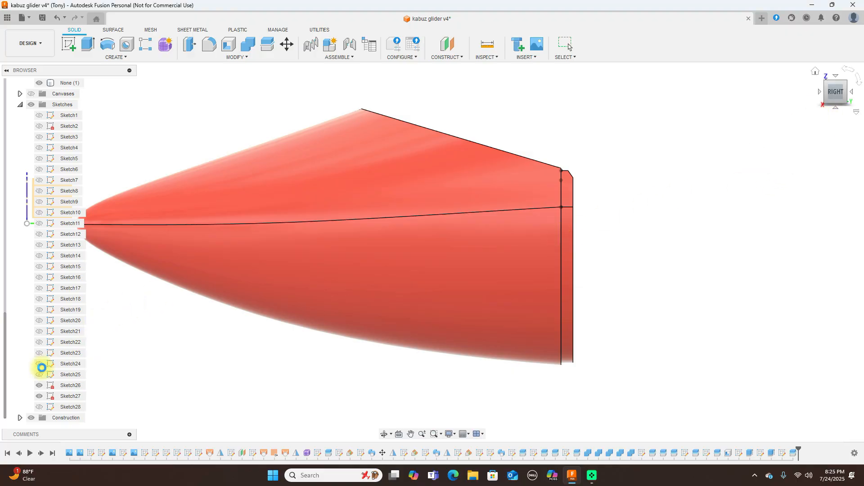
# Step: Show Sketch25 and construct a plane at 0 degrees through its vertical line at the nose's rear joint
pyautogui.click(43, 373)
pyautogui.click(39, 375)
pyautogui.scroll(-2, 743, 217)
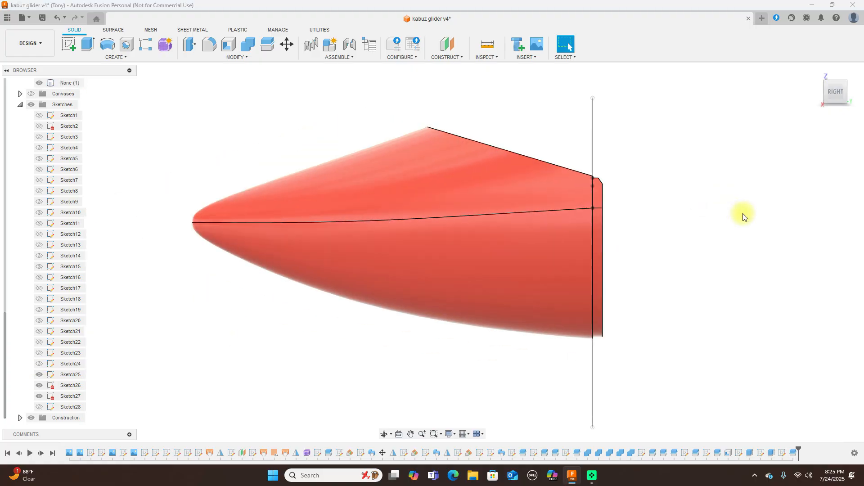
pyautogui.scroll(-1, 743, 216)
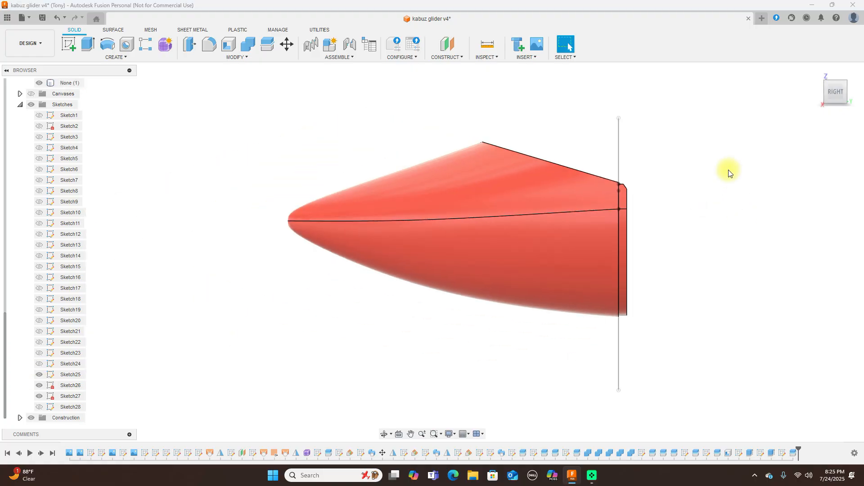
pyautogui.click(458, 59)
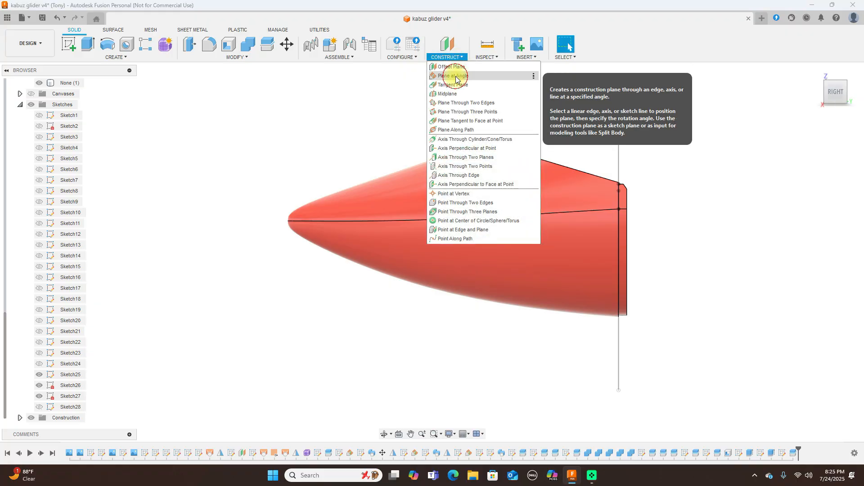
pyautogui.click(449, 77)
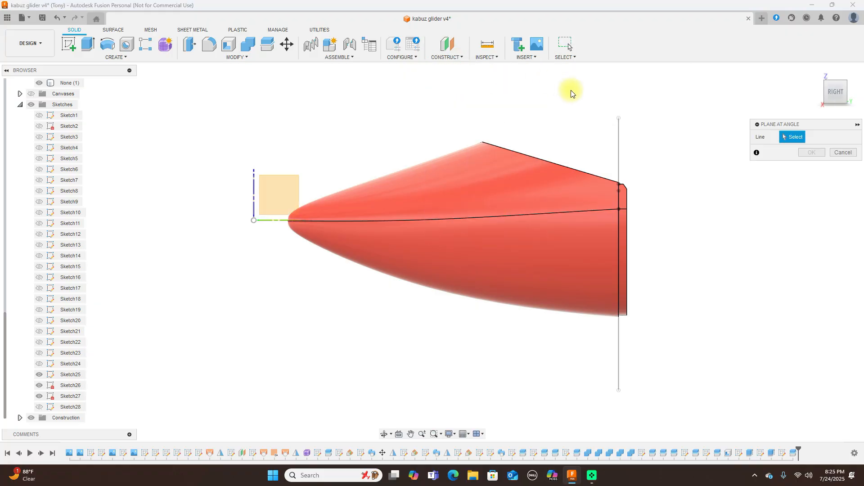
pyautogui.click(619, 145)
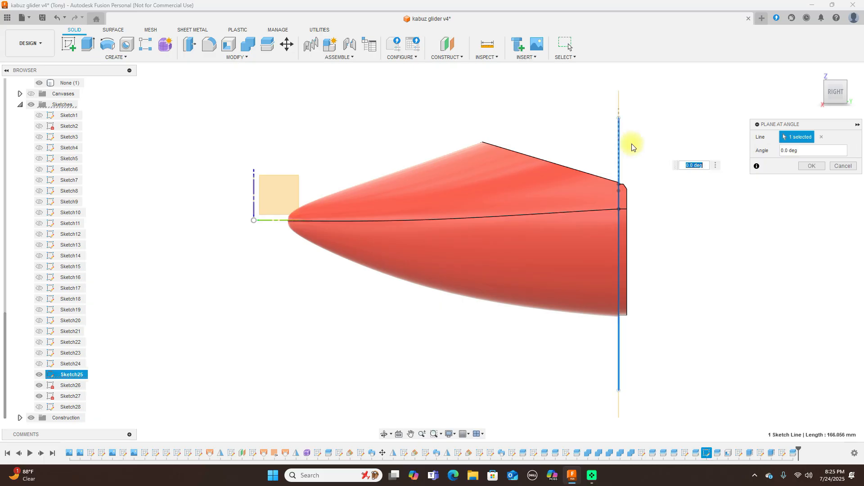
pyautogui.click(809, 167)
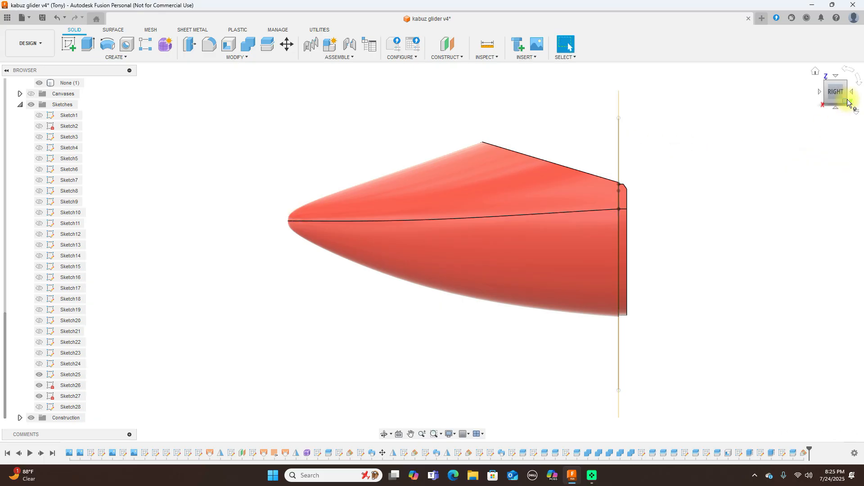
# Step: Sketch on the new plane by projecting the top, short side and curved inner edges of the lip's opening, and finish the sketch
pyautogui.moveTo(848, 98); pyautogui.dragTo(766, 96)
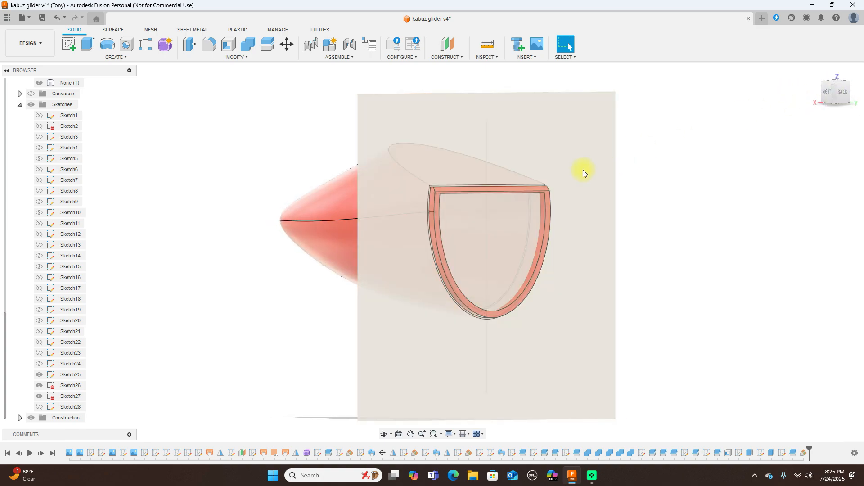
pyautogui.click(583, 169)
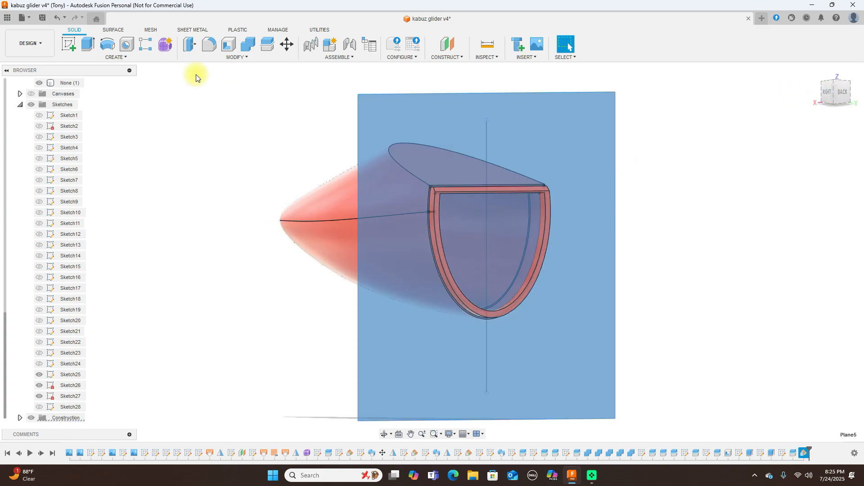
pyautogui.click(71, 47)
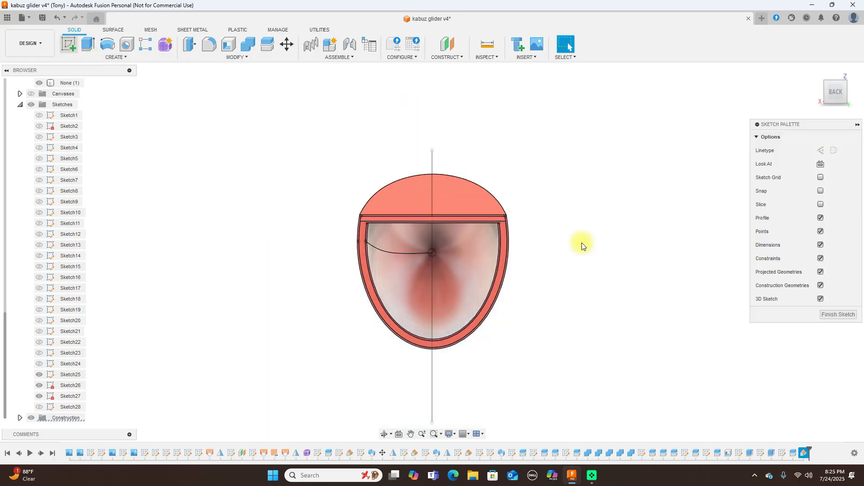
pyautogui.scroll(2, 563, 177)
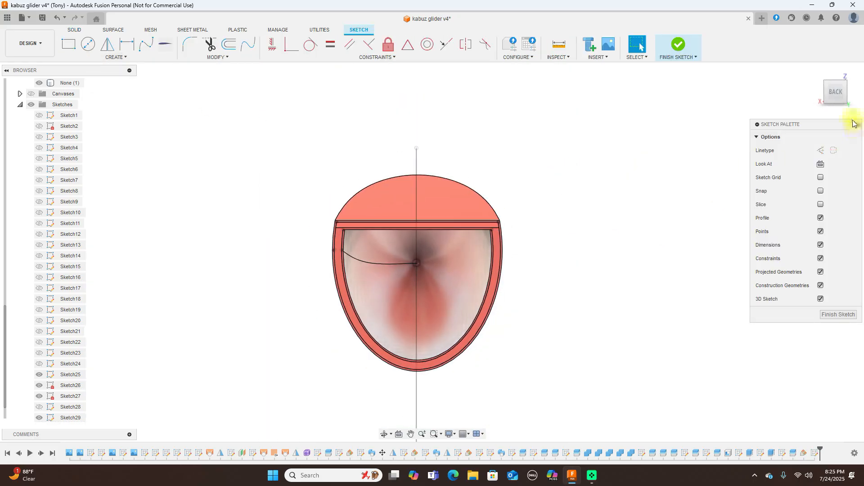
pyautogui.moveTo(829, 101)
pyautogui.moveTo(826, 96)
pyautogui.mouseDown()
pyautogui.moveTo(840, 92)
pyautogui.moveTo(33, 99)
pyautogui.mouseUp()
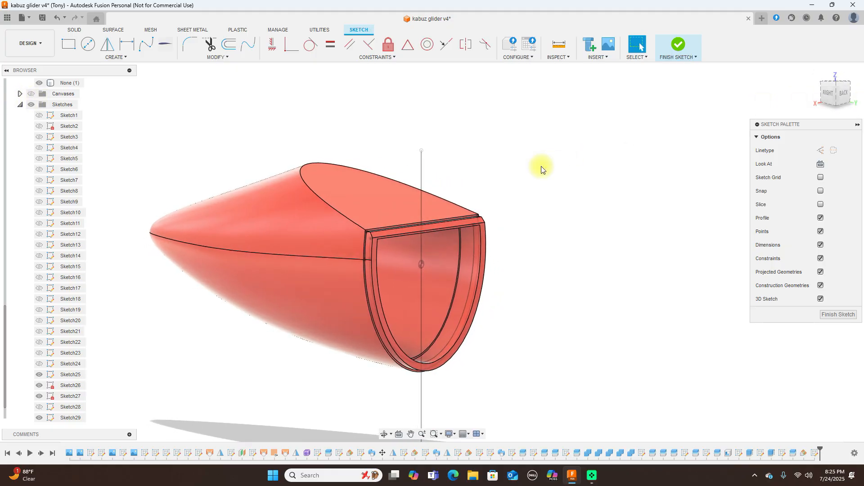
pyautogui.press('p')
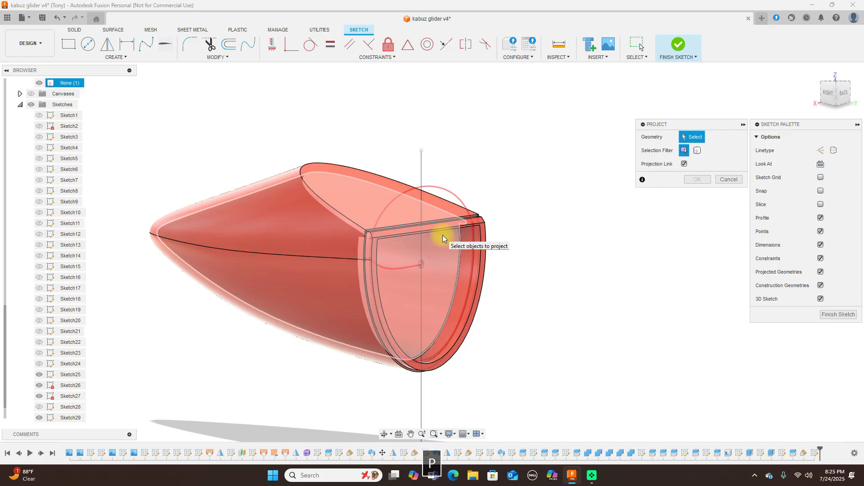
pyautogui.scroll(3, 442, 235)
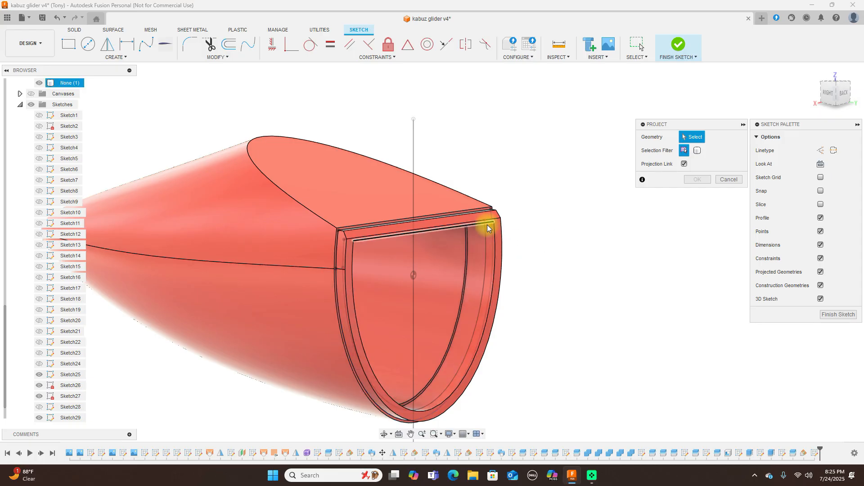
pyautogui.click(468, 227)
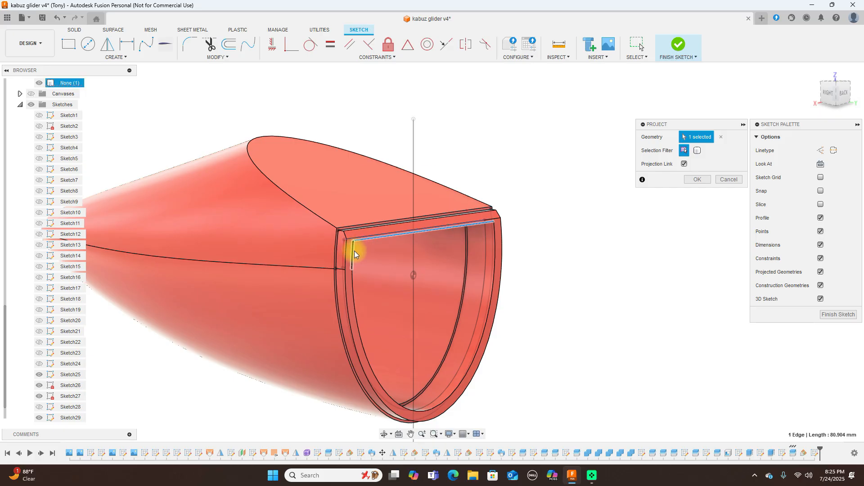
pyautogui.click(354, 282)
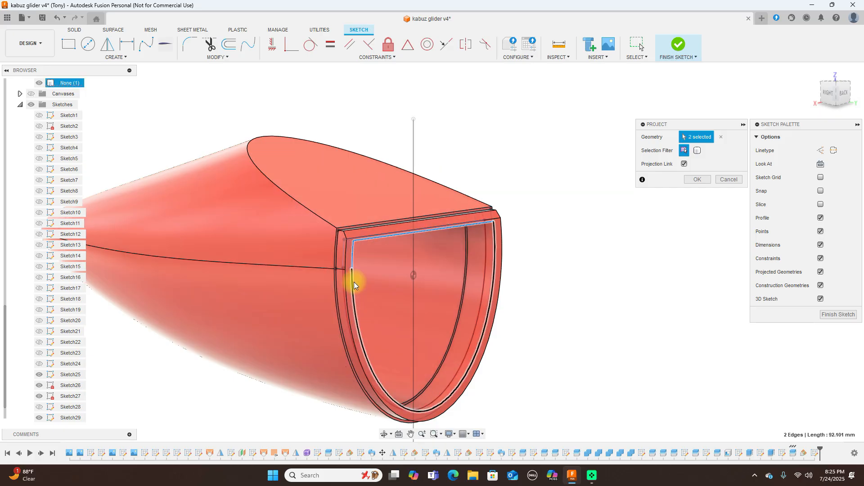
pyautogui.click(353, 283)
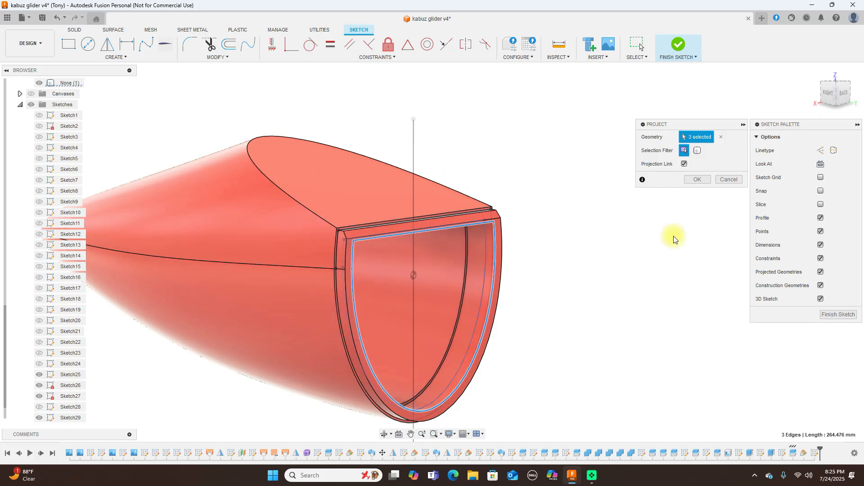
pyautogui.click(692, 181)
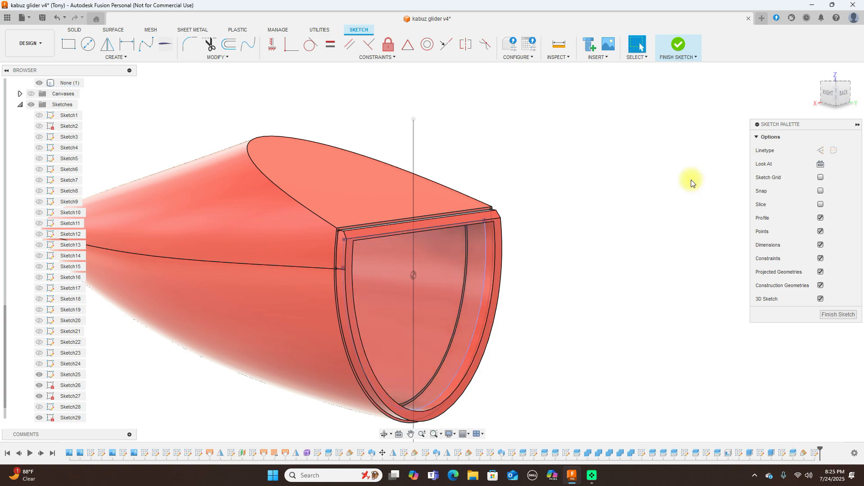
pyautogui.click(678, 45)
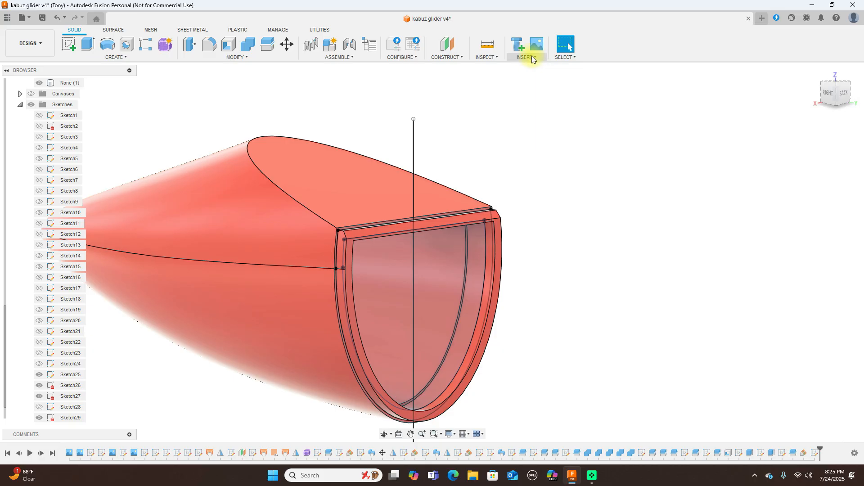
# Step: Extrude the profile filling the nose lip's opening 5 mm rearward, joined to the nose body, and view the closed end
pyautogui.press('e')
pyautogui.click(436, 272)
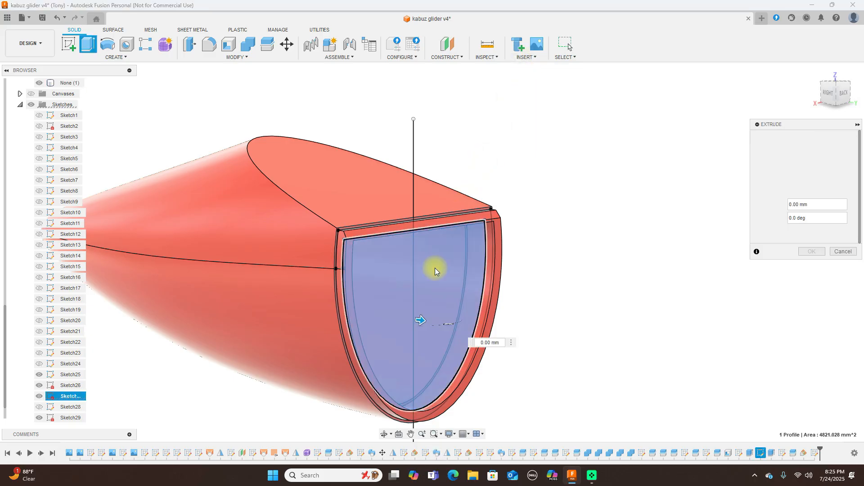
pyautogui.click(827, 94)
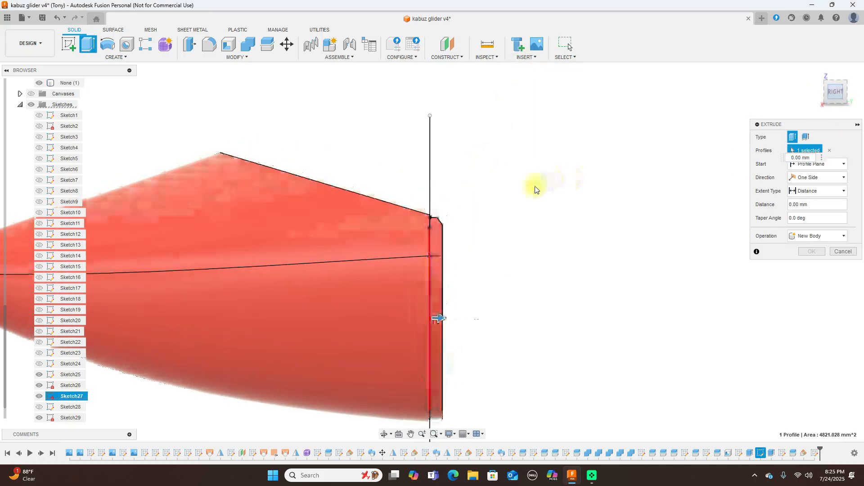
pyautogui.moveTo(439, 319); pyautogui.dragTo(466, 319)
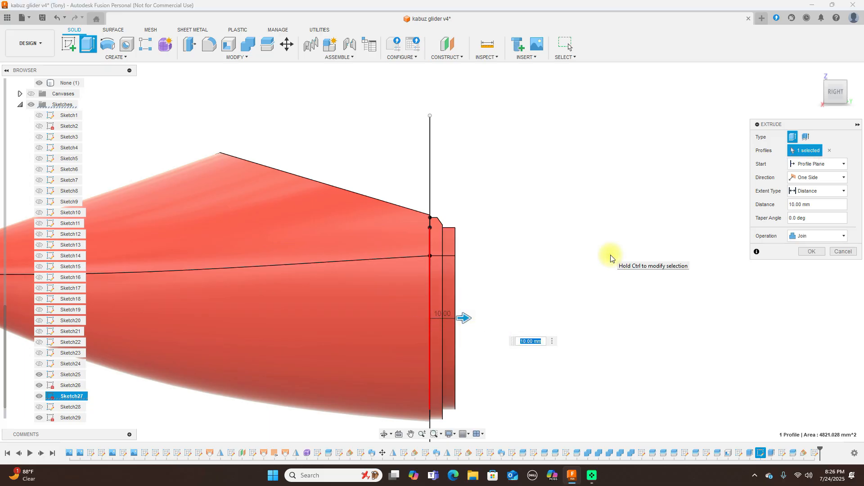
pyautogui.press('BackSpace')
pyautogui.write('5')
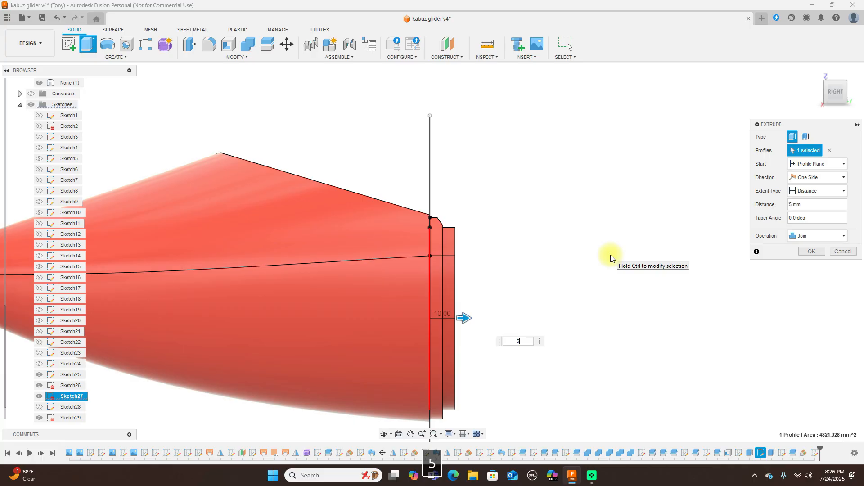
pyautogui.click(804, 252)
pyautogui.moveTo(846, 93); pyautogui.dragTo(861, 108)
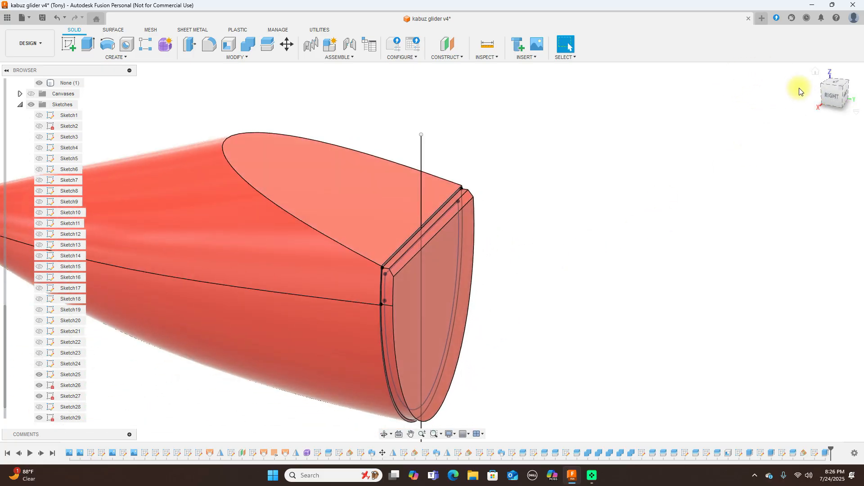
# Step: Hide the Sketches folder and show the Fuselage (2) (2) (1) body behind the nose, viewed from the right side
pyautogui.click(832, 96)
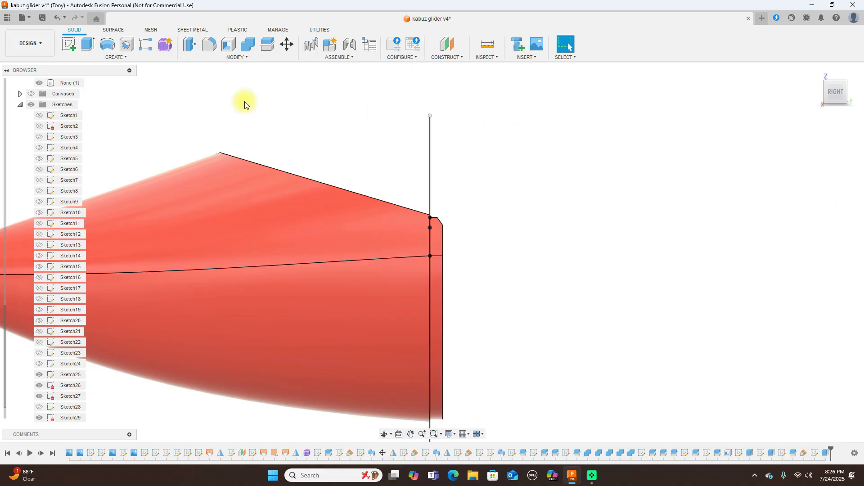
pyautogui.scroll(2, 53, 255)
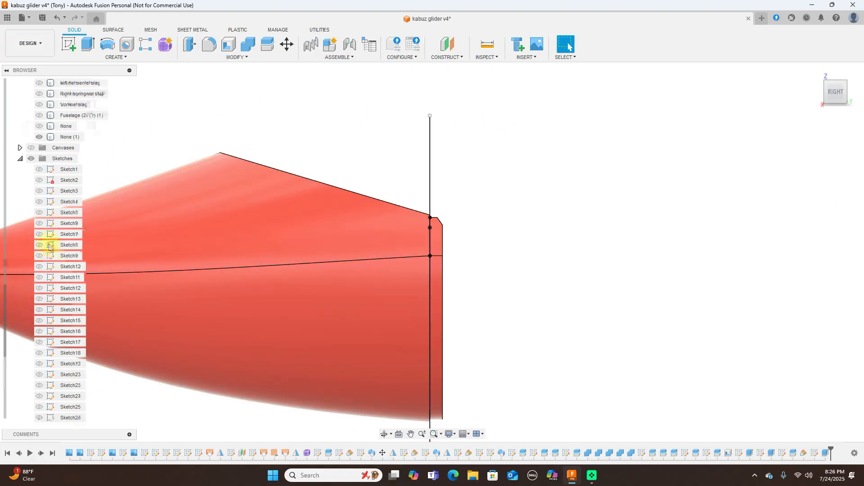
pyautogui.click(29, 158)
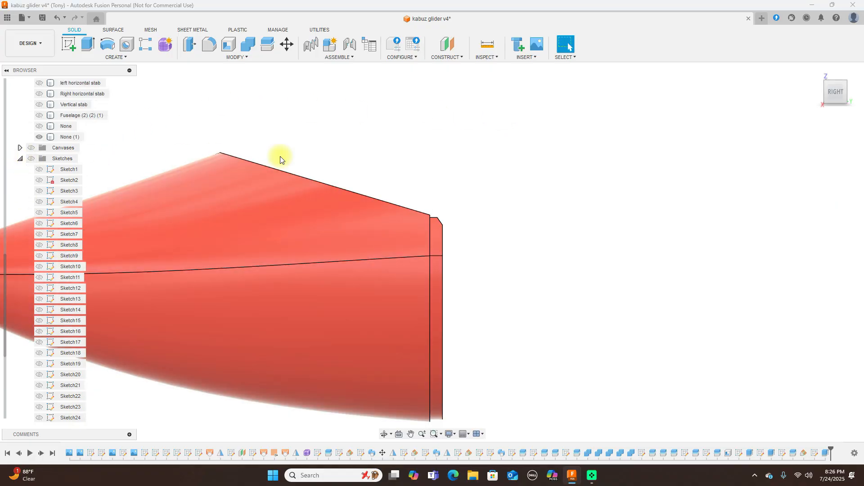
pyautogui.scroll(-3, 411, 203)
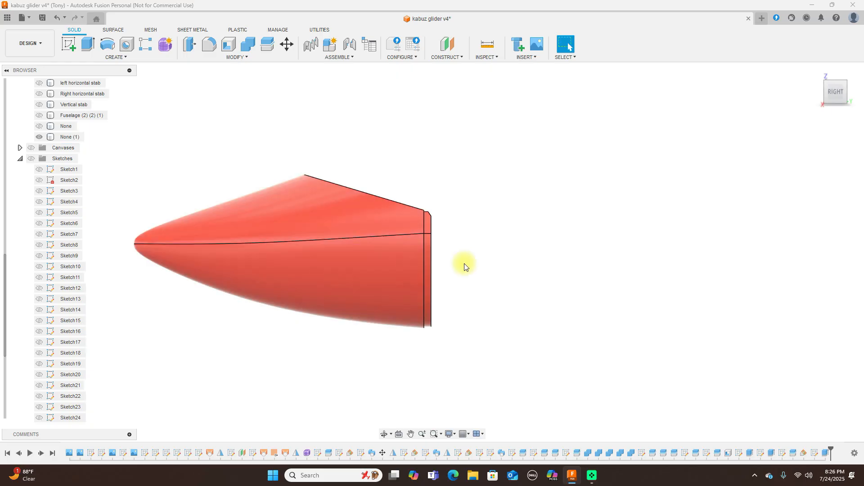
pyautogui.click(39, 116)
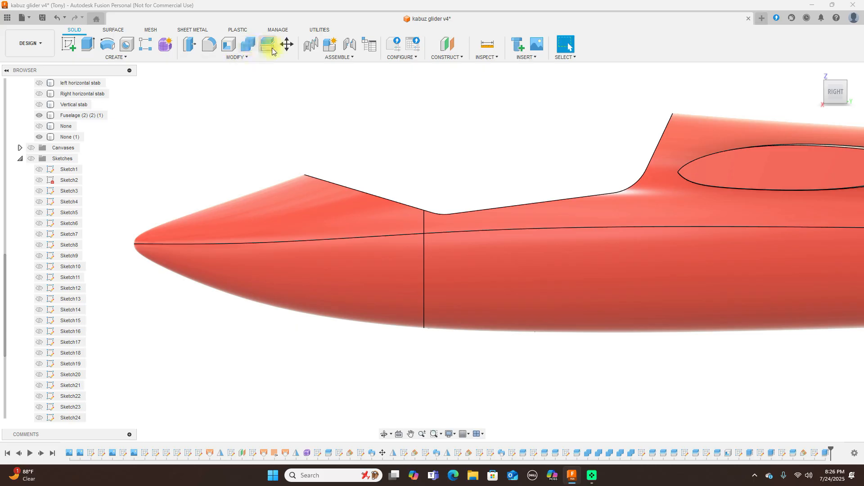
# Step: Cut the nose body None (1) out of the Fuselage (2) (2) (1) body with Combine, keeping the tool body
pyautogui.click(246, 47)
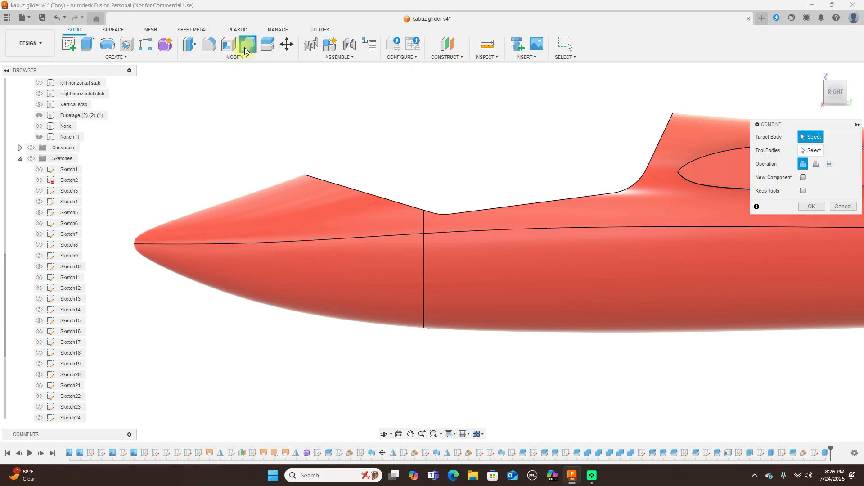
pyautogui.scroll(-1, 488, 154)
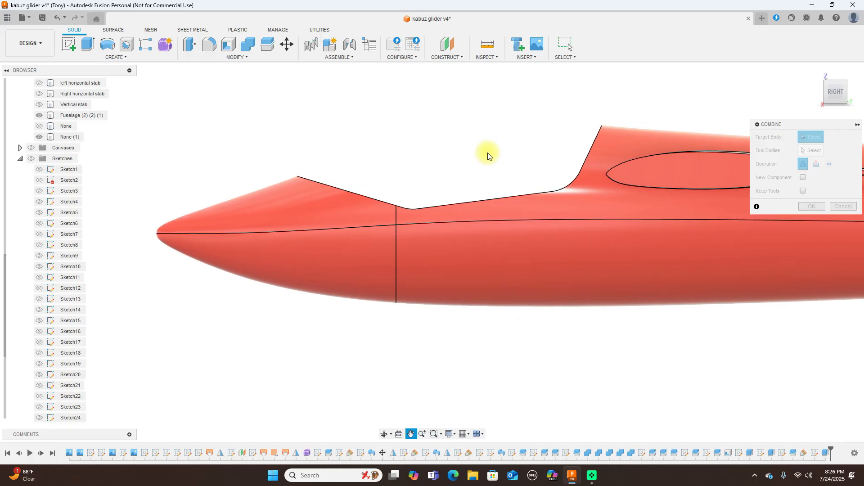
pyautogui.click(564, 230)
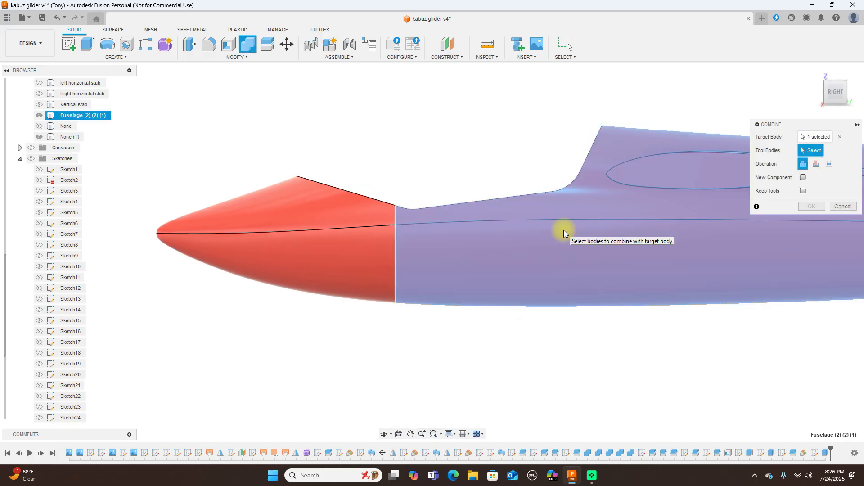
pyautogui.click(360, 230)
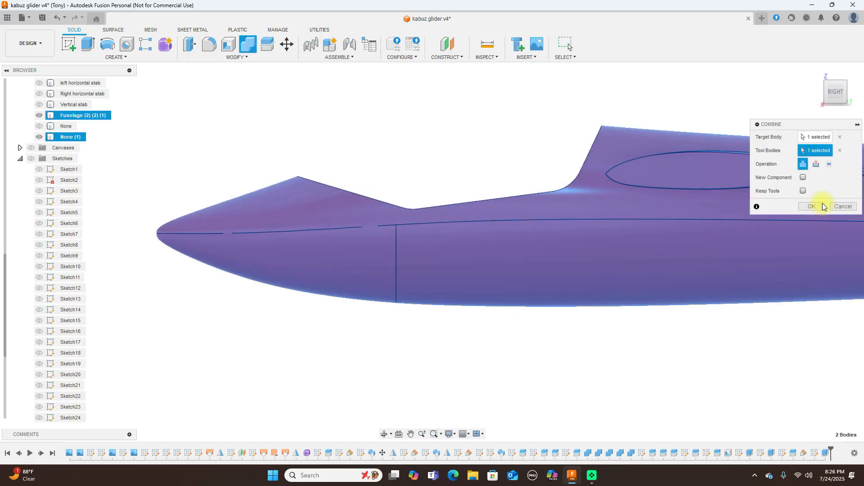
pyautogui.click(803, 191)
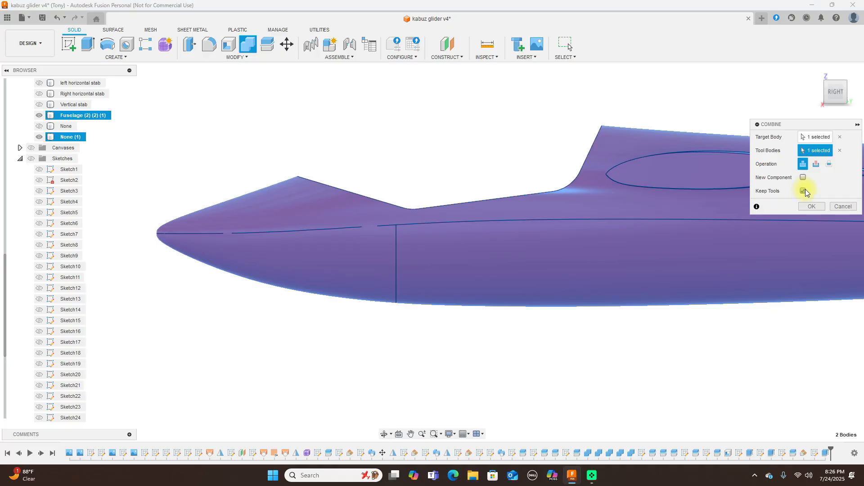
pyautogui.click(817, 165)
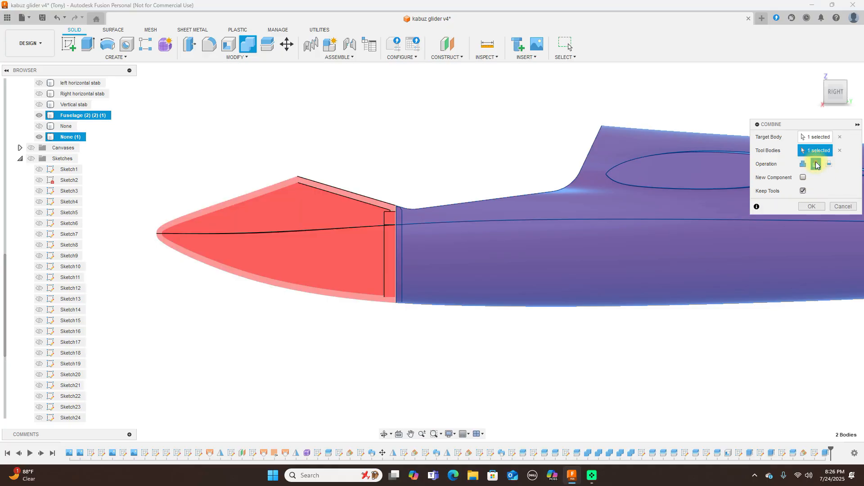
pyautogui.click(817, 208)
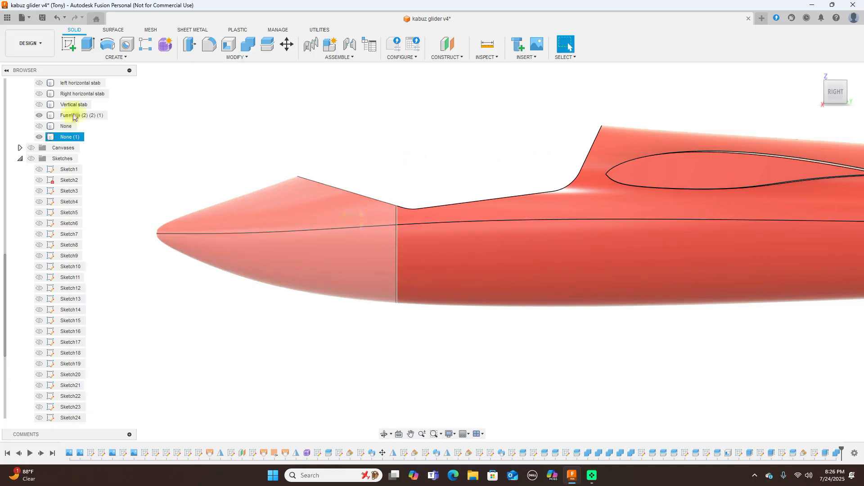
# Step: Hide the nose body and examine the recess cut into the fuselage's front end from angled and right-side views
pyautogui.click(38, 137)
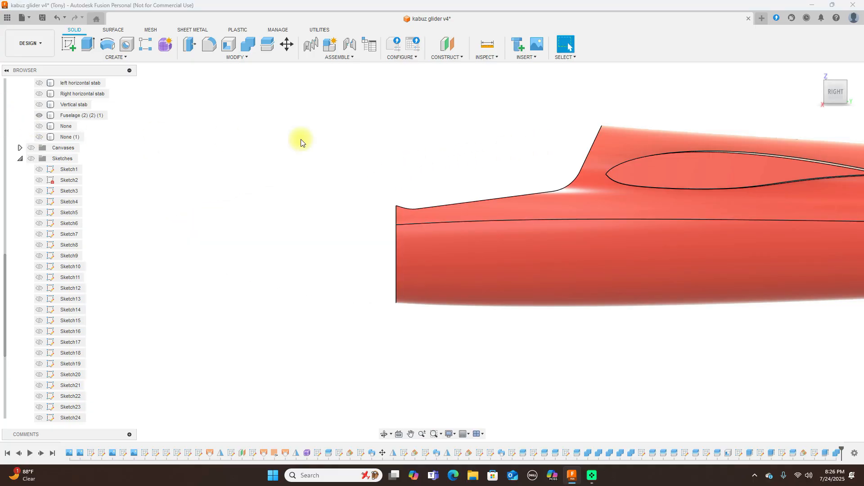
pyautogui.click(830, 98)
pyautogui.click(518, 225)
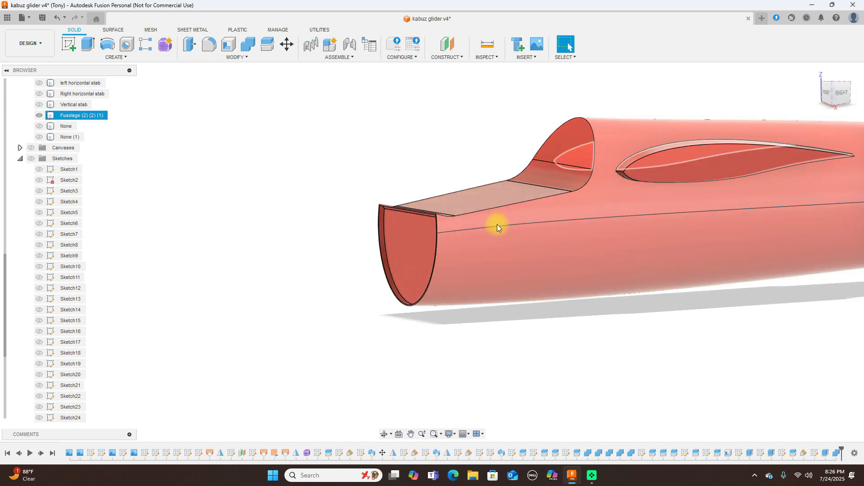
pyautogui.click(851, 118)
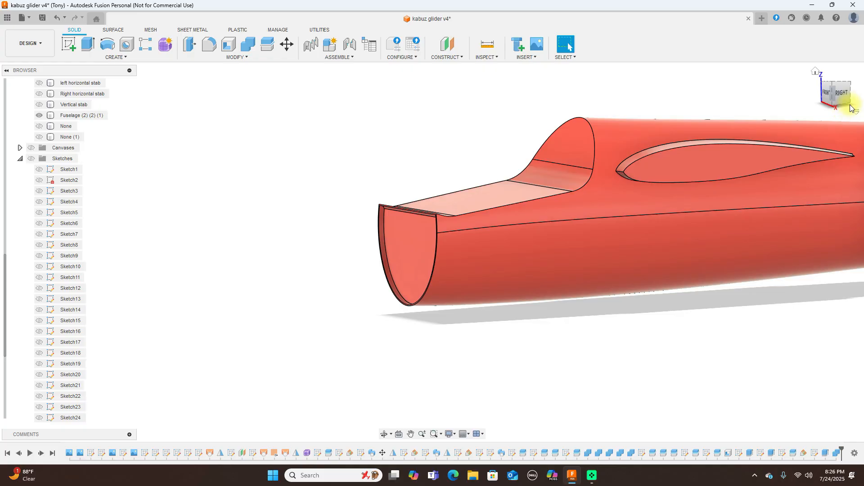
pyautogui.click(841, 94)
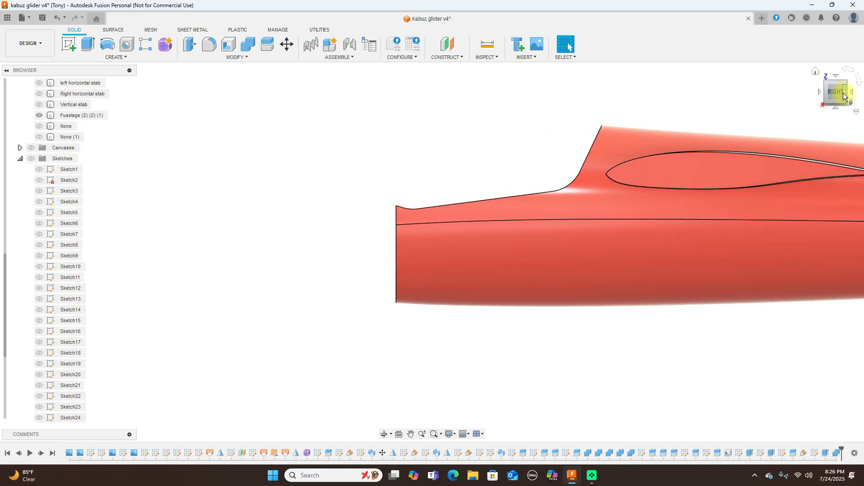
pyautogui.moveTo(825, 97)
pyautogui.mouseDown()
pyautogui.moveTo(59, 72)
pyautogui.moveTo(11, 111)
pyautogui.moveTo(24, 103)
pyautogui.mouseUp()
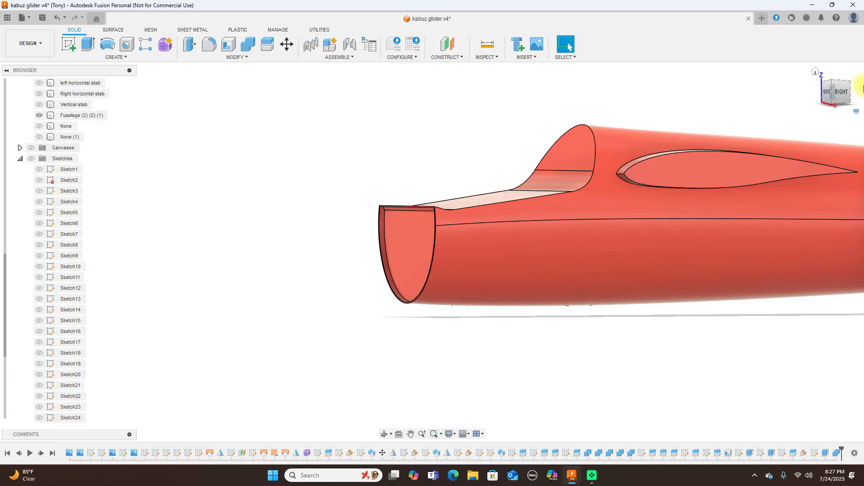
pyautogui.click(843, 93)
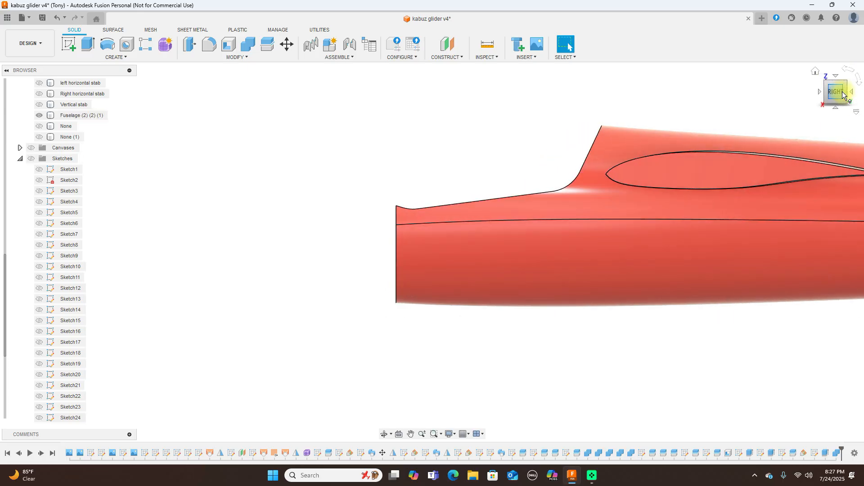
pyautogui.scroll(-2, 630, 96)
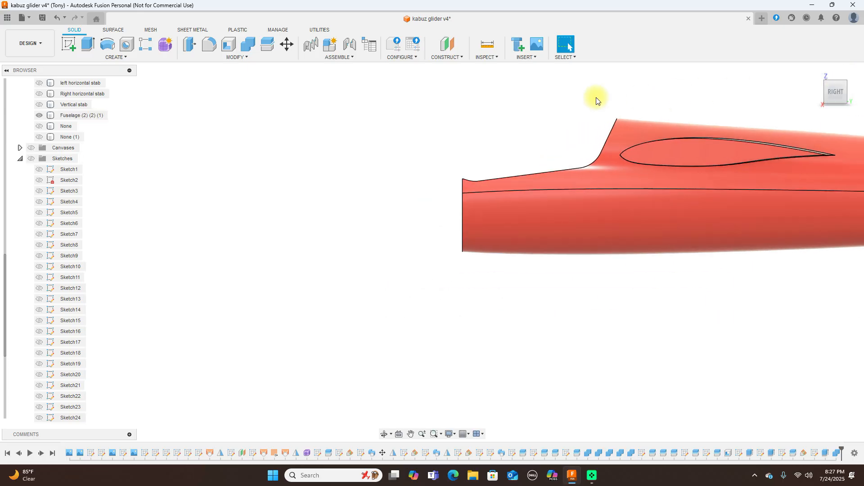
pyautogui.moveTo(480, 113); pyautogui.dragTo(367, 128, button='middle')
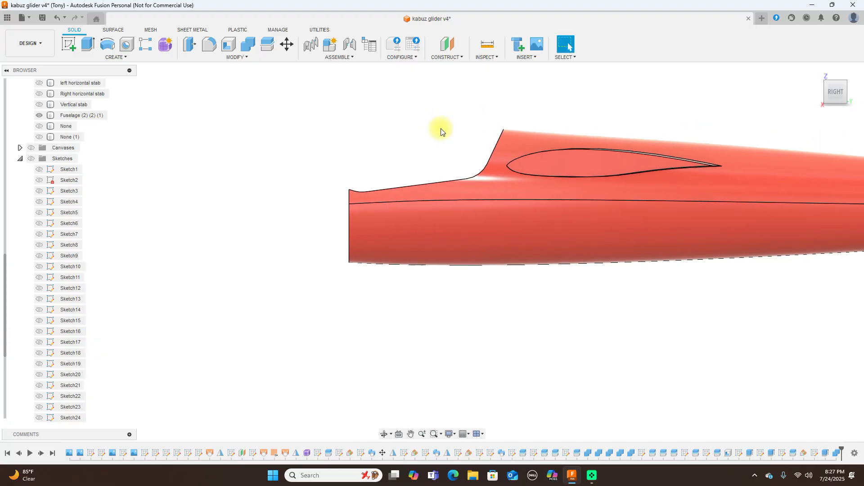
pyautogui.scroll(-1, 440, 131)
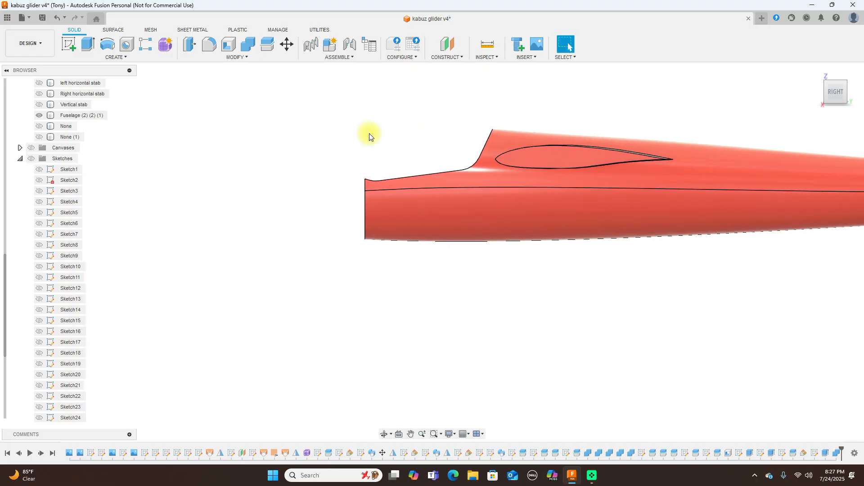
# Step: Isolate the nose body None (1) by hiding the Fuselage (2) (2) (1) and None bodies
pyautogui.click(41, 119)
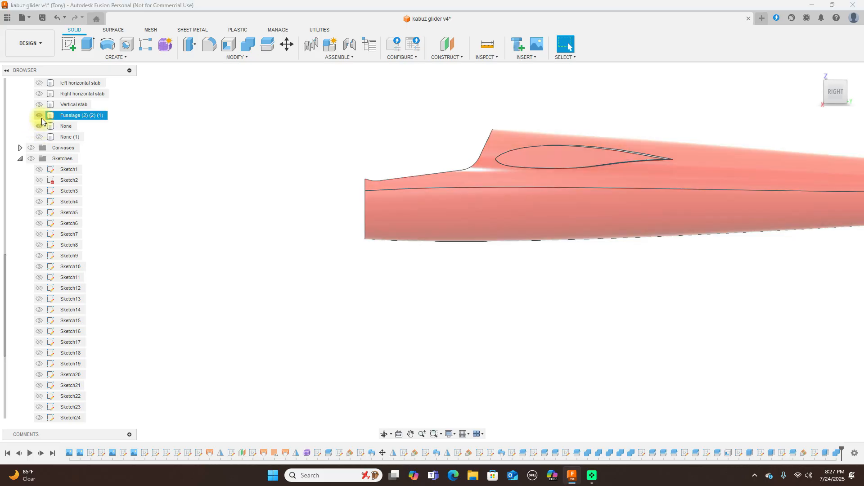
pyautogui.click(42, 137)
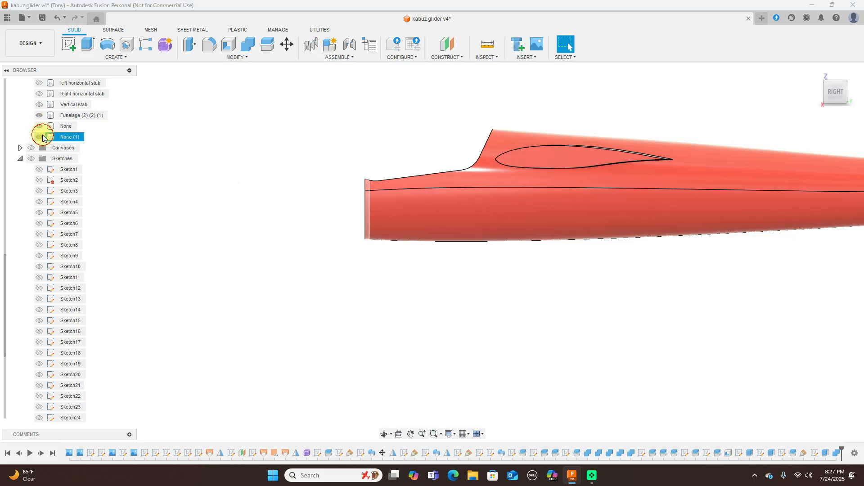
pyautogui.click(40, 136)
pyautogui.click(39, 116)
pyautogui.moveTo(844, 95); pyautogui.dragTo(783, 104)
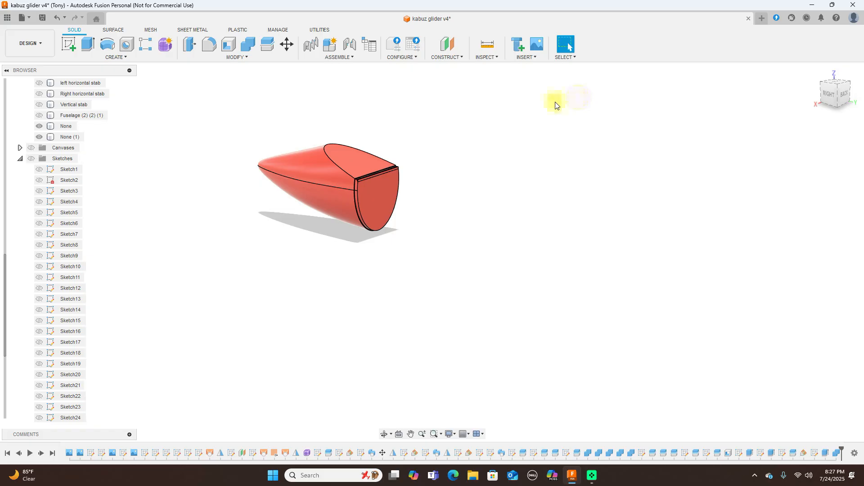
pyautogui.click(39, 137)
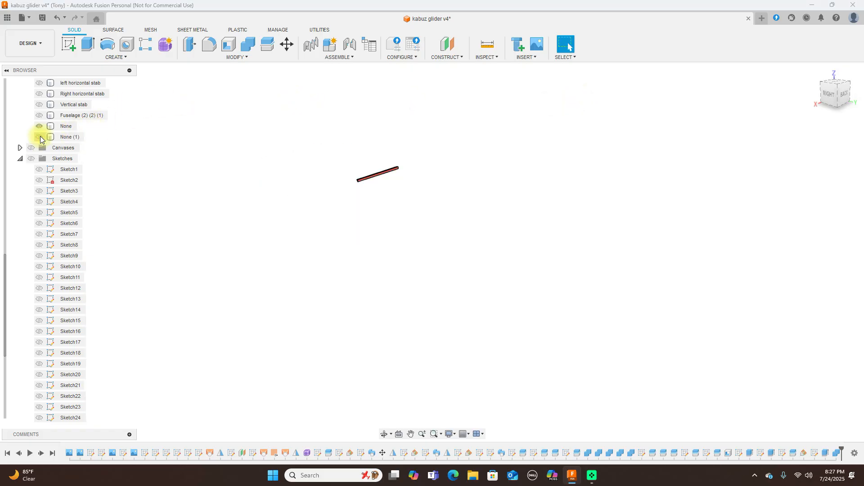
pyautogui.click(40, 136)
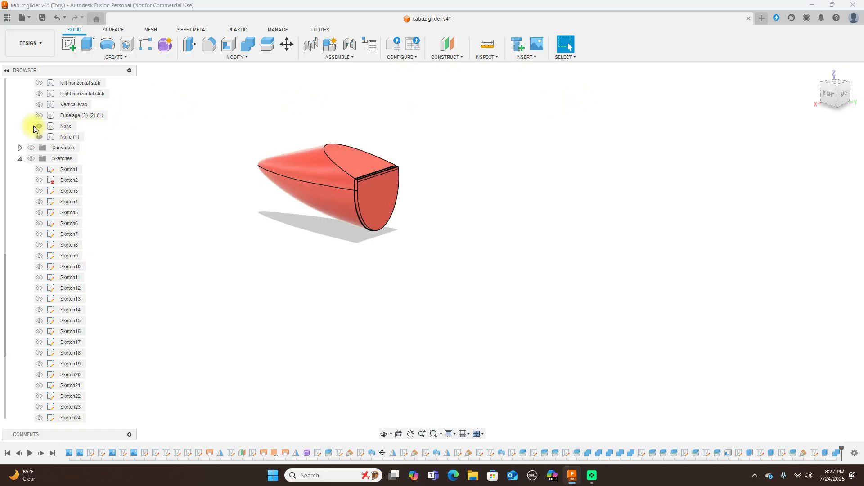
pyautogui.scroll(4, 387, 173)
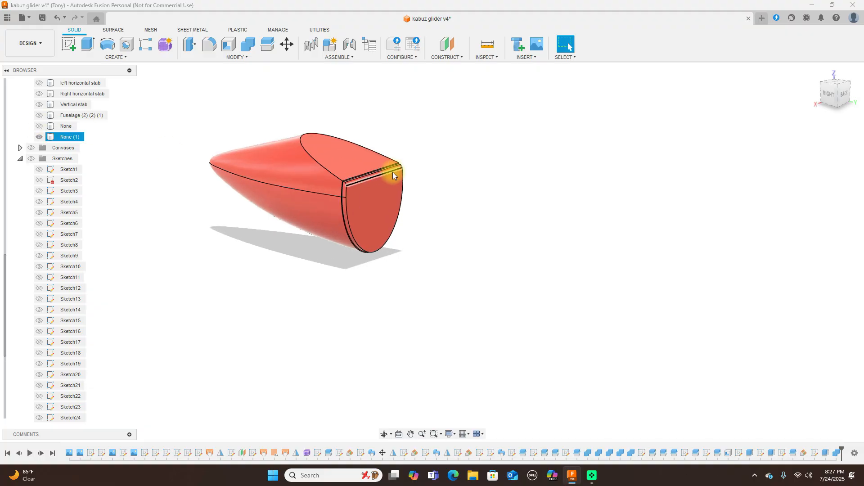
# Step: Show the Sketches folder and face the nose body's closed rear end squarely from the back
pyautogui.click(843, 95)
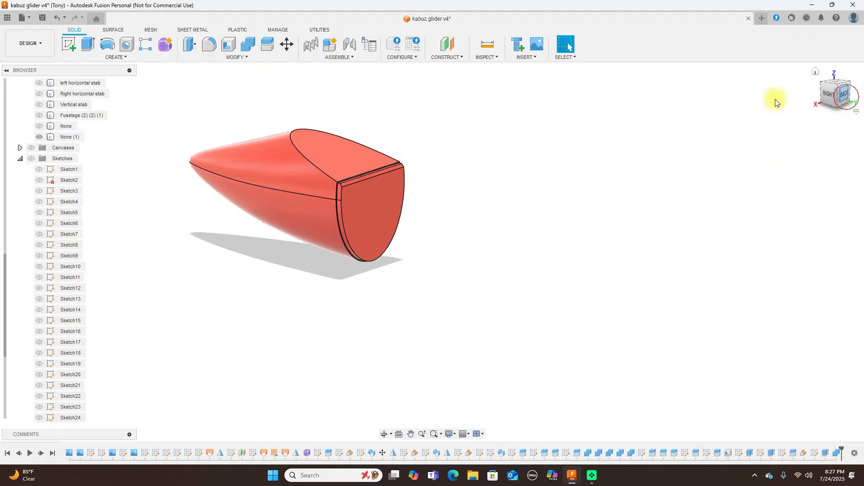
pyautogui.scroll(3, 502, 150)
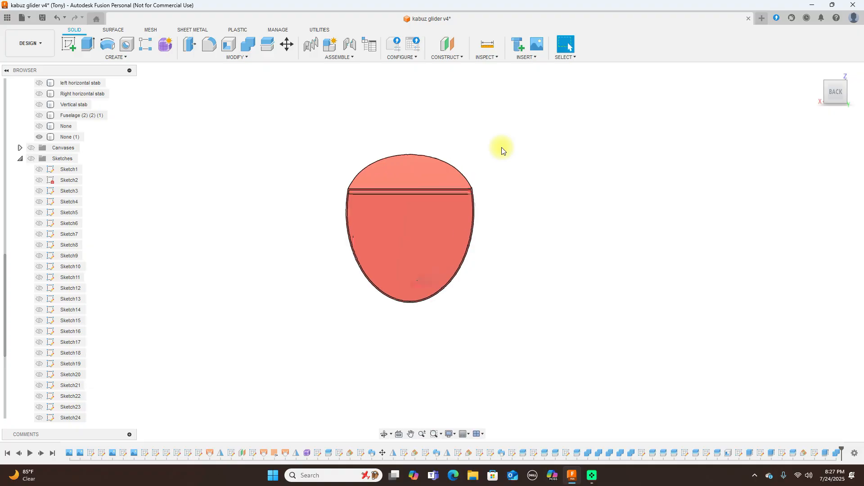
pyautogui.scroll(-3, 32, 309)
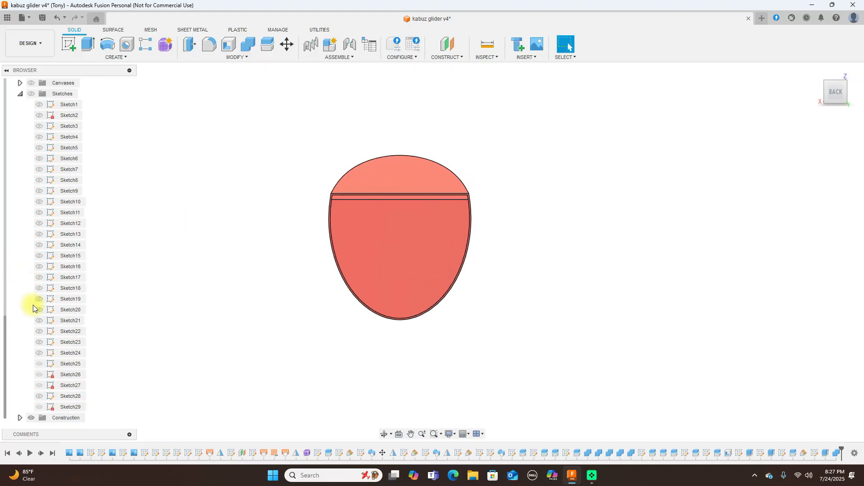
pyautogui.click(38, 386)
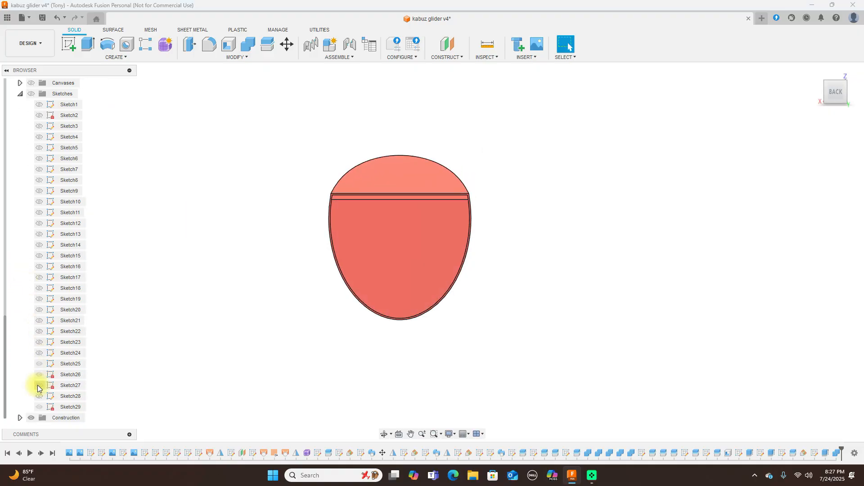
pyautogui.click(32, 95)
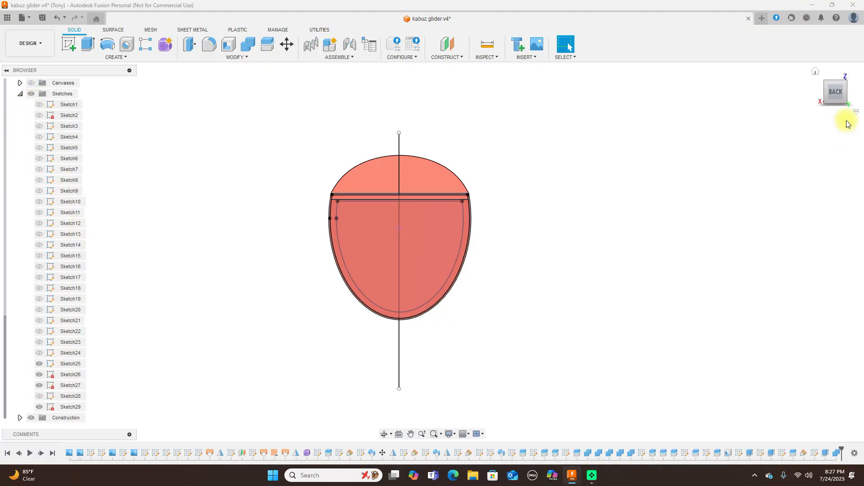
pyautogui.moveTo(828, 93)
pyautogui.mouseDown()
pyautogui.moveTo(854, 102)
pyautogui.moveTo(21, 101)
pyautogui.moveTo(829, 93)
pyautogui.mouseUp()
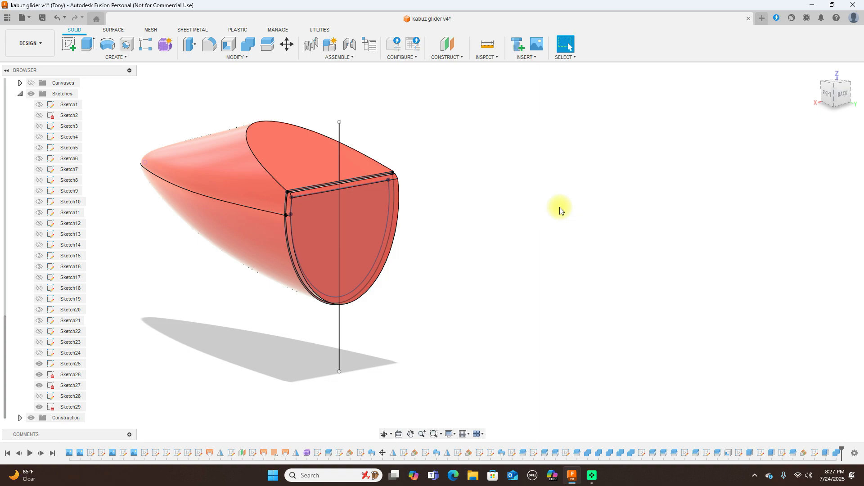
pyautogui.click(840, 92)
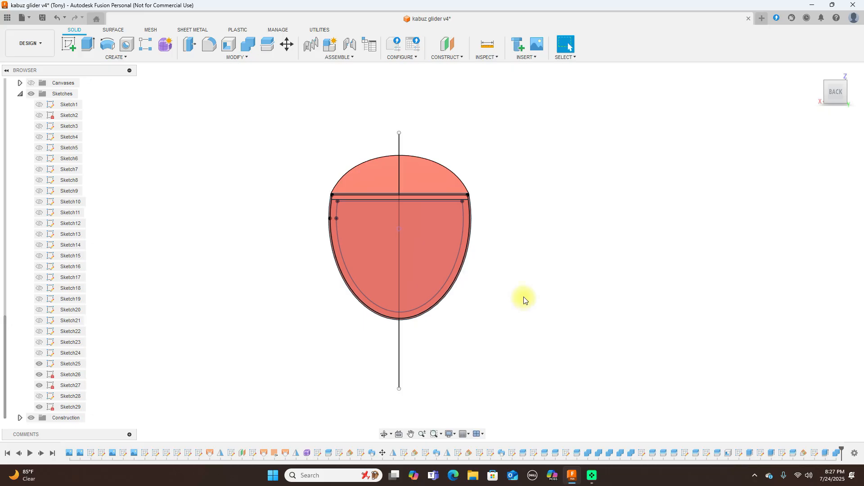
pyautogui.press('e')
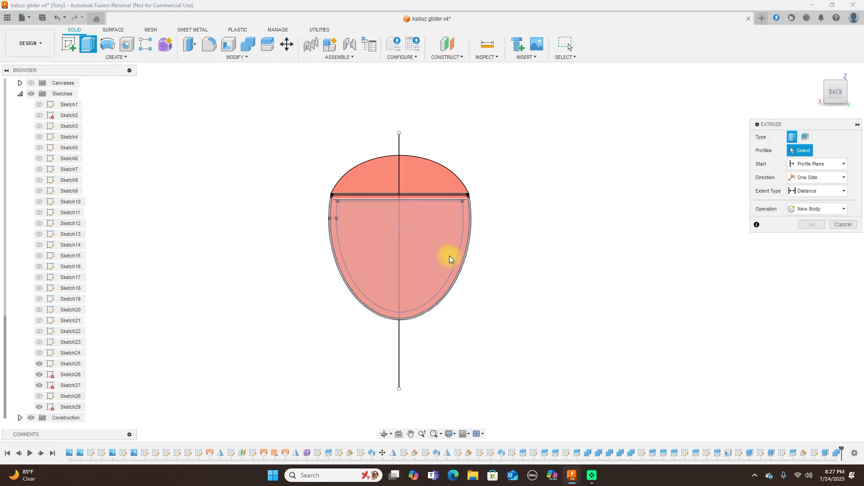
pyautogui.moveTo(833, 91)
pyautogui.mouseDown()
pyautogui.moveTo(845, 98)
pyautogui.moveTo(9, 105)
pyautogui.mouseUp()
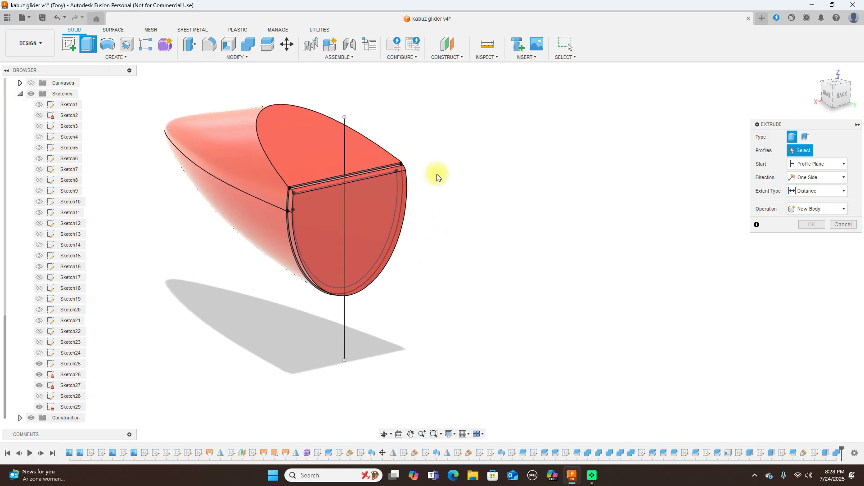
pyautogui.scroll(3, 396, 193)
pyautogui.scroll(2, 395, 189)
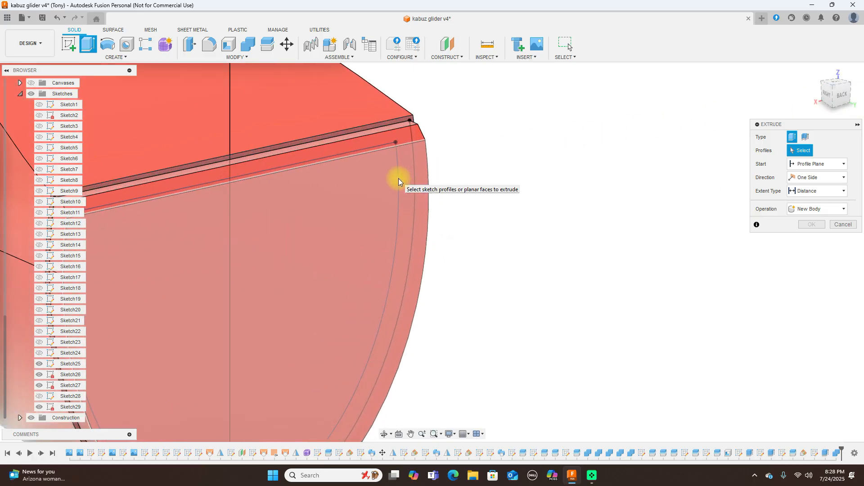
pyautogui.scroll(2, 382, 156)
pyautogui.scroll(3, 380, 149)
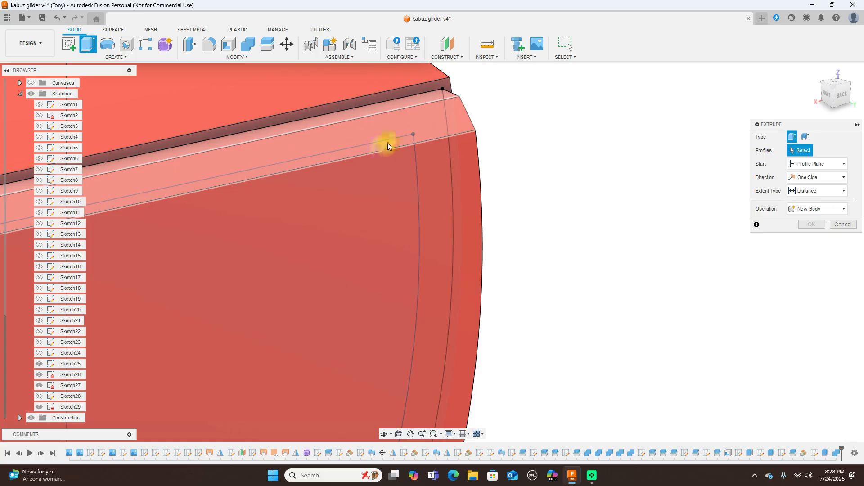
pyautogui.scroll(-5, 422, 200)
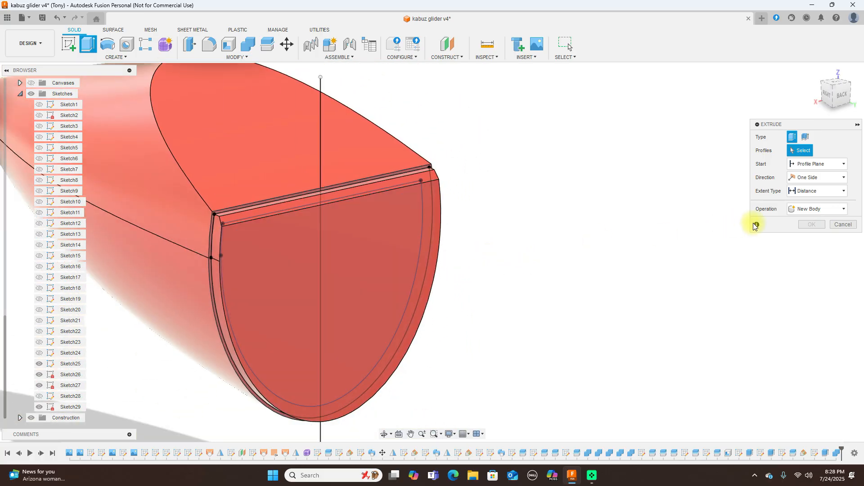
pyautogui.click(834, 225)
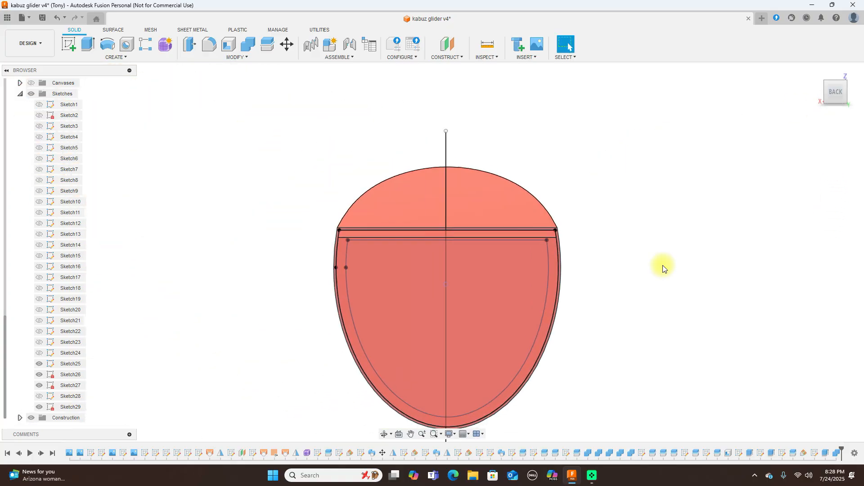
# Step: Create a sketch on the nose's flat end face with its outline offset inward by about 4.1 mm
pyautogui.click(485, 223)
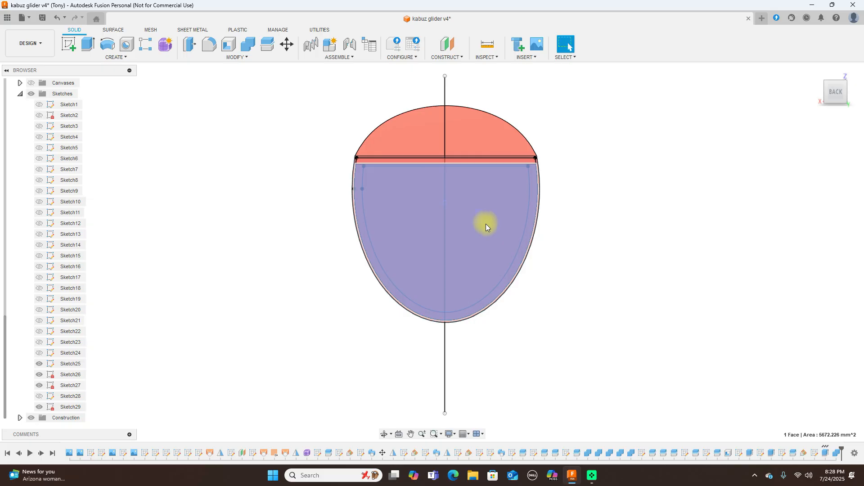
pyautogui.click(67, 45)
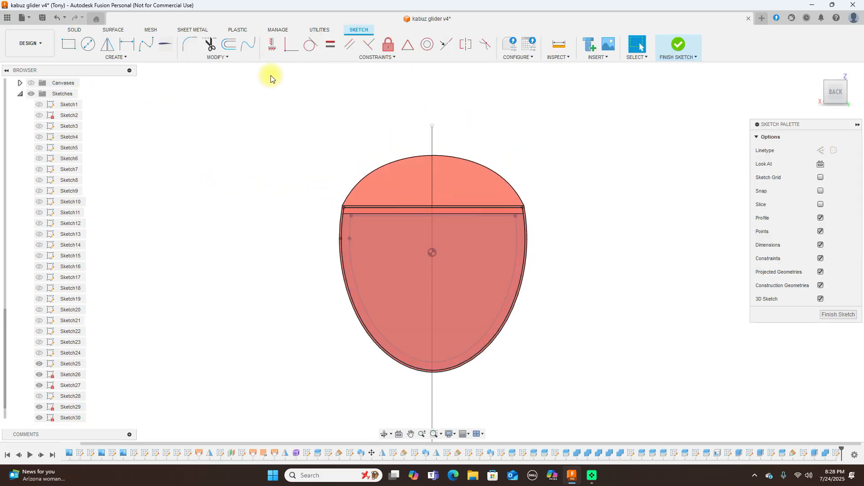
pyautogui.click(229, 44)
pyautogui.scroll(2, 517, 290)
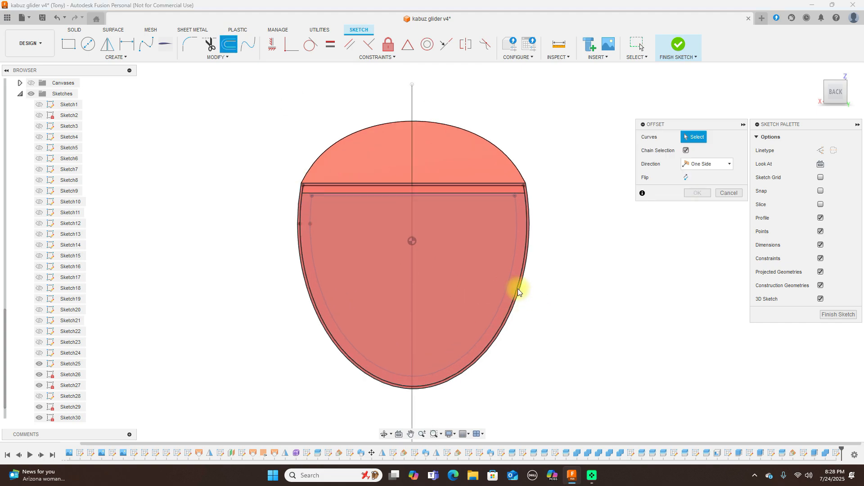
pyautogui.click(525, 254)
pyautogui.moveTo(530, 252); pyautogui.dragTo(520, 253)
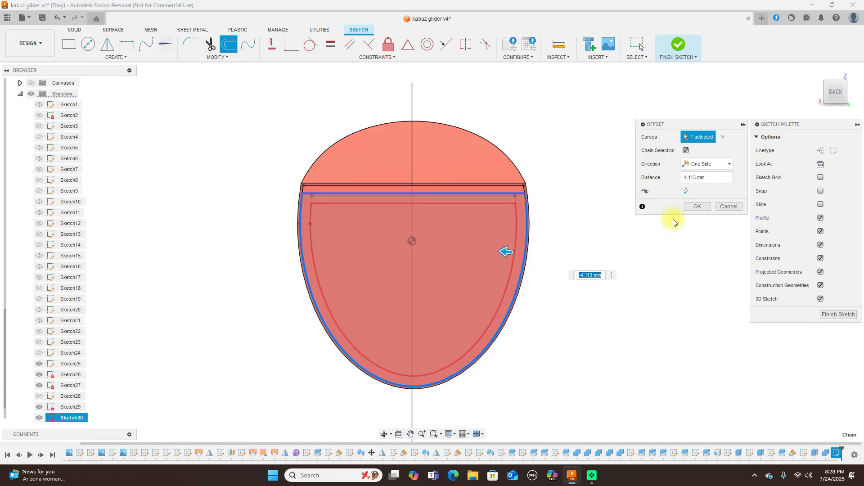
pyautogui.click(699, 207)
pyautogui.click(678, 46)
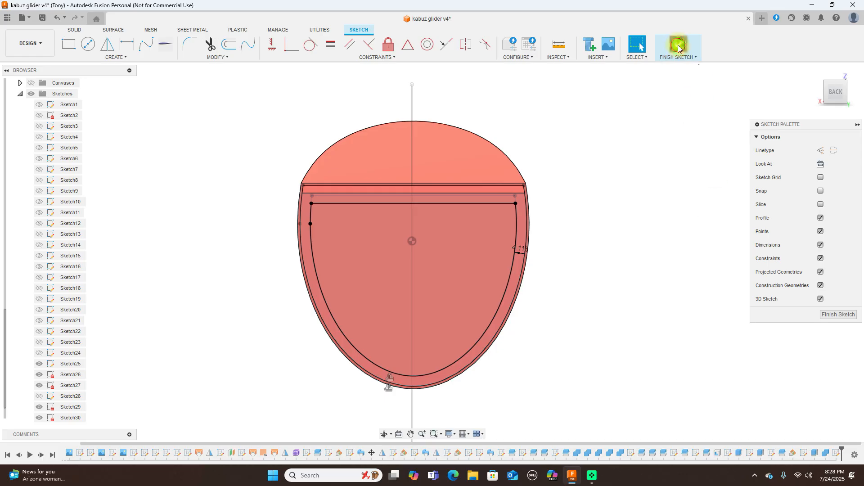
# Step: Extrude the inner offset profile 10 mm into the nose as a cut, checking its depth from the right side
pyautogui.click(827, 95)
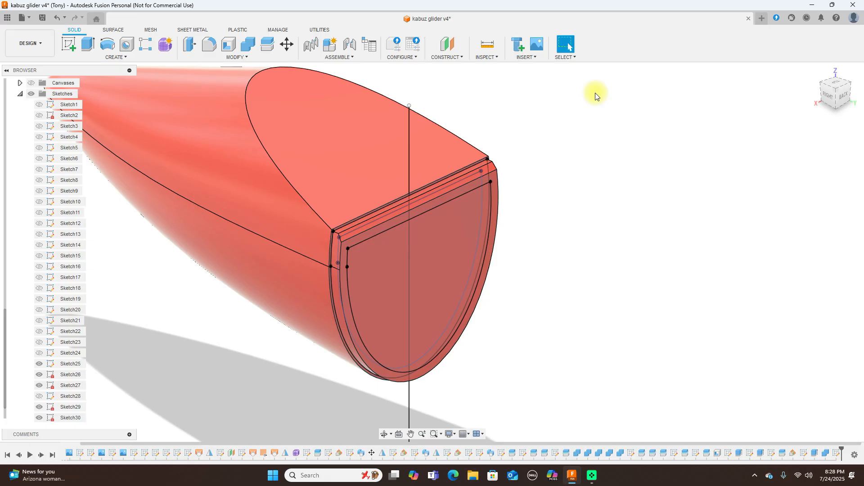
pyautogui.press('e')
pyautogui.click(470, 231)
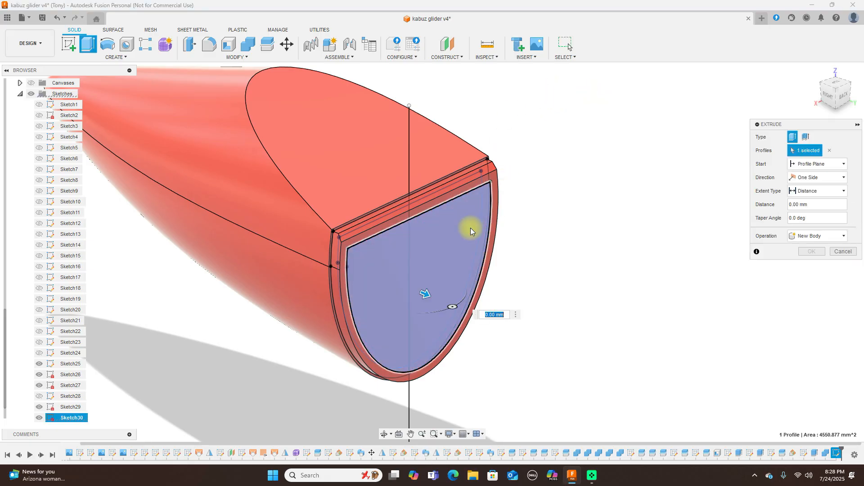
pyautogui.moveTo(423, 292); pyautogui.dragTo(396, 283)
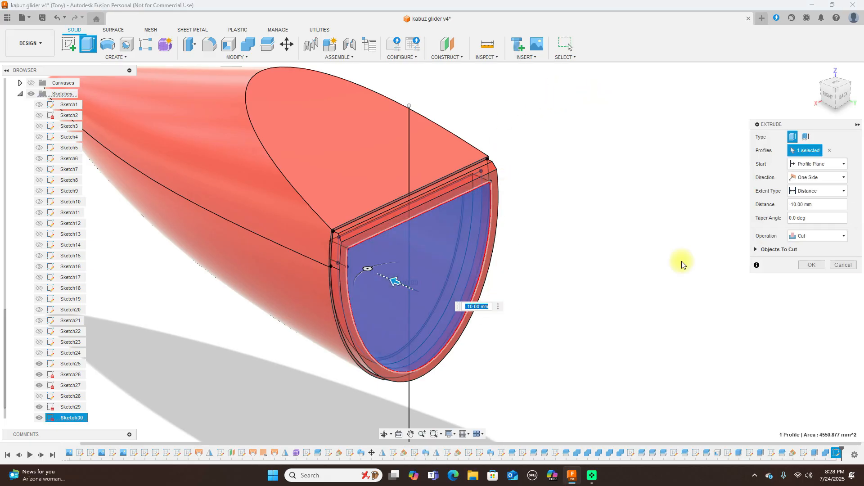
pyautogui.click(828, 95)
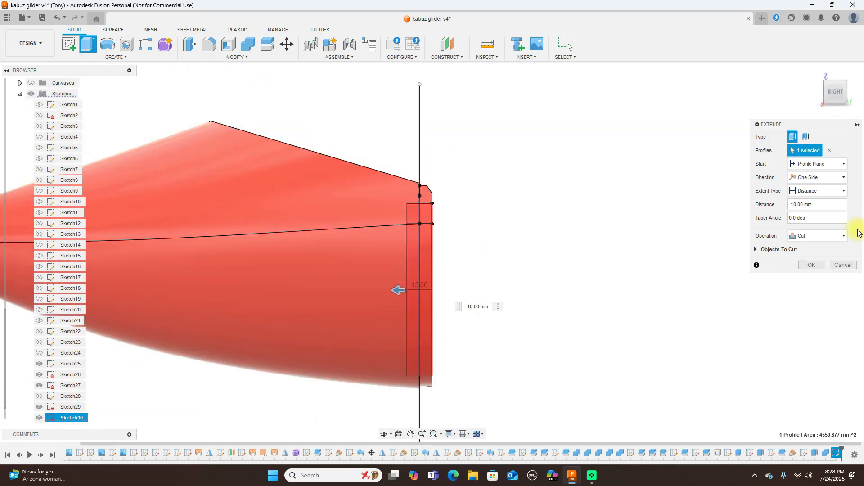
pyautogui.click(813, 265)
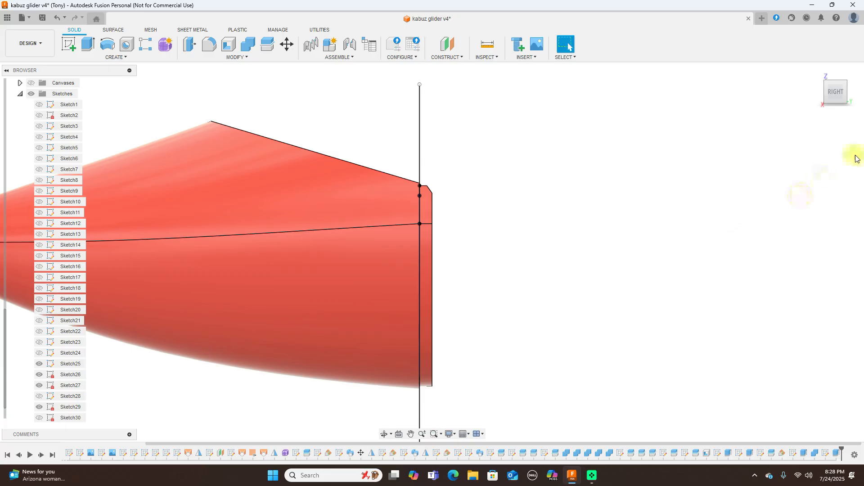
# Step: Hide the Sketches folder and examine the opening in the nose's rear end from angled and right-side views
pyautogui.moveTo(846, 96)
pyautogui.mouseDown()
pyautogui.moveTo(785, 101)
pyautogui.moveTo(752, 90)
pyautogui.moveTo(839, 106)
pyautogui.mouseUp()
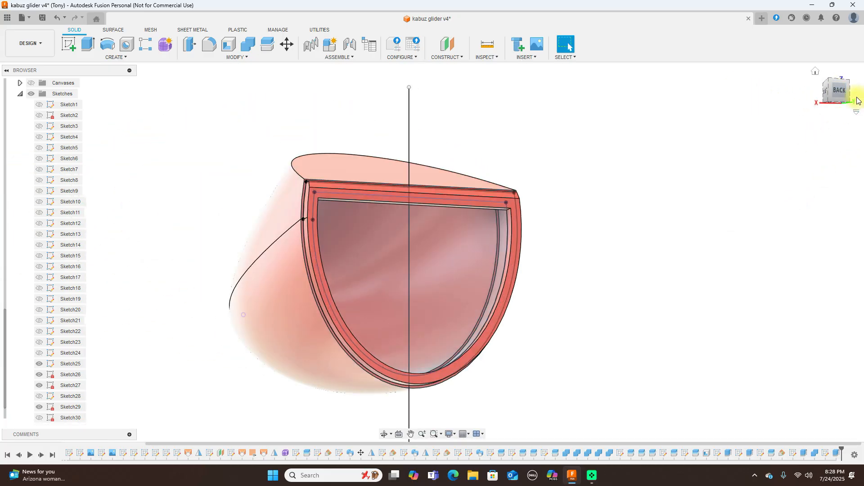
pyautogui.moveTo(846, 94)
pyautogui.mouseDown()
pyautogui.moveTo(752, 115)
pyautogui.moveTo(798, 84)
pyautogui.moveTo(450, 103)
pyautogui.moveTo(52, 90)
pyautogui.moveTo(68, 115)
pyautogui.moveTo(93, 109)
pyautogui.moveTo(32, 96)
pyautogui.moveTo(770, 88)
pyautogui.moveTo(740, 106)
pyautogui.moveTo(840, 96)
pyautogui.mouseUp()
pyautogui.click(838, 95)
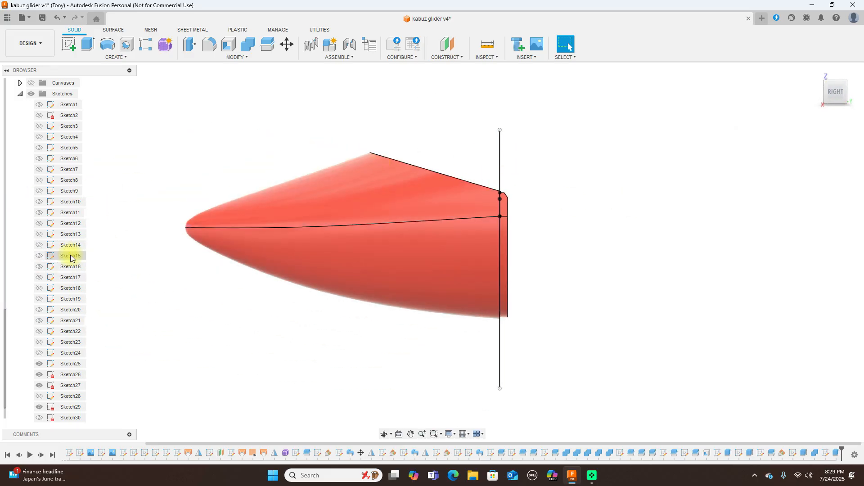
pyautogui.scroll(3, 70, 256)
pyautogui.click(31, 170)
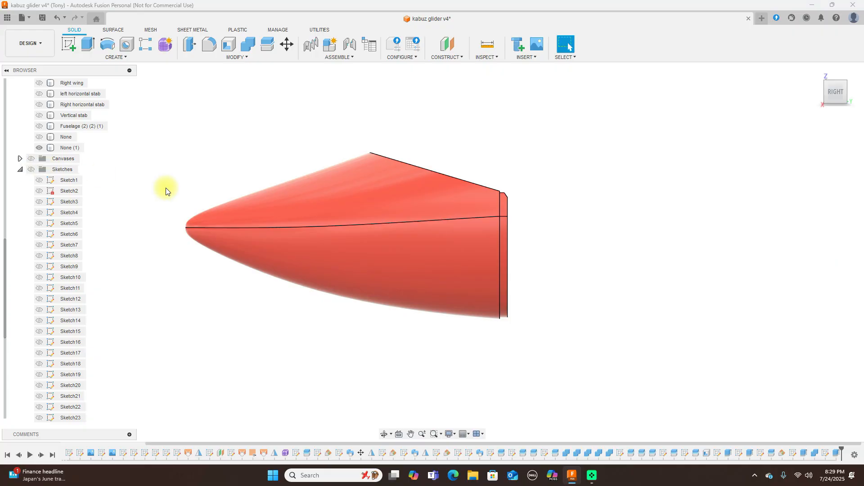
pyautogui.scroll(-2, 274, 300)
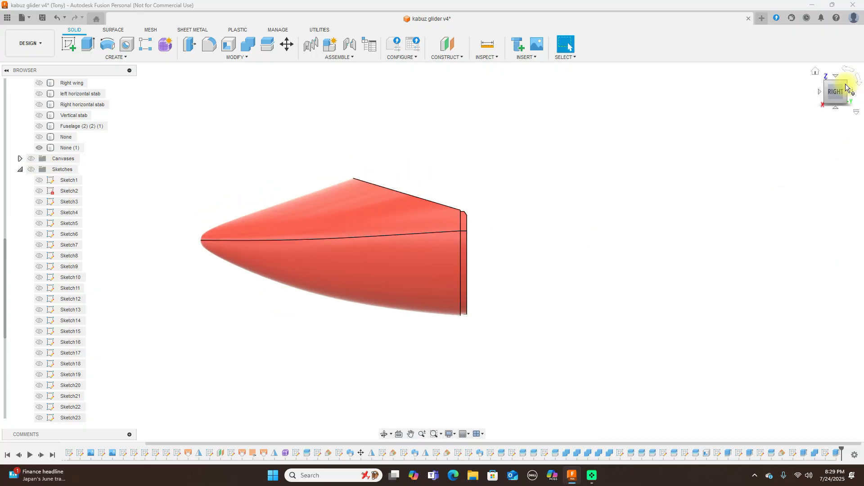
pyautogui.moveTo(844, 90)
pyautogui.mouseDown()
pyautogui.moveTo(648, 85)
pyautogui.moveTo(844, 90)
pyautogui.mouseUp()
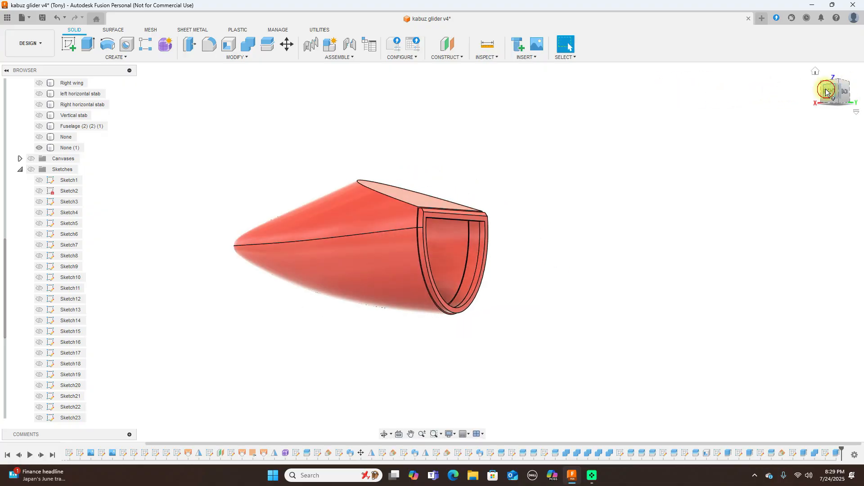
pyautogui.click(826, 92)
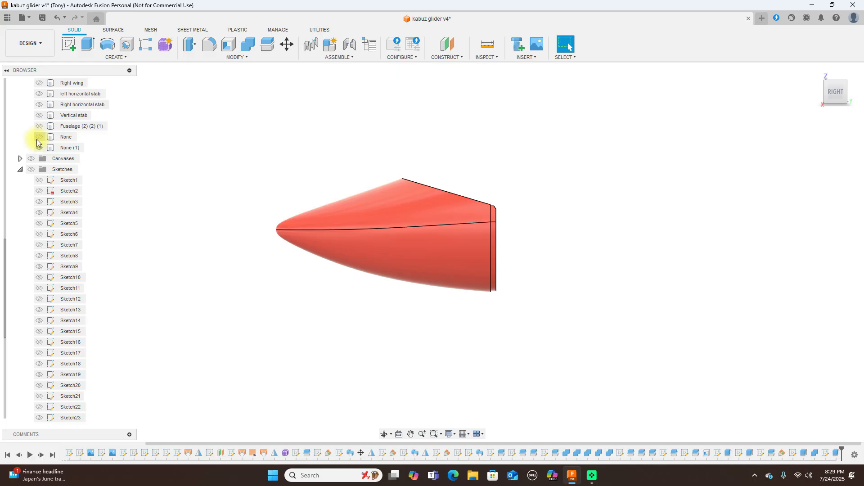
# Step: Show the Fuselage (2) (2) (1) body behind the nose and bring its cockpit and wing root area into view
pyautogui.click(39, 126)
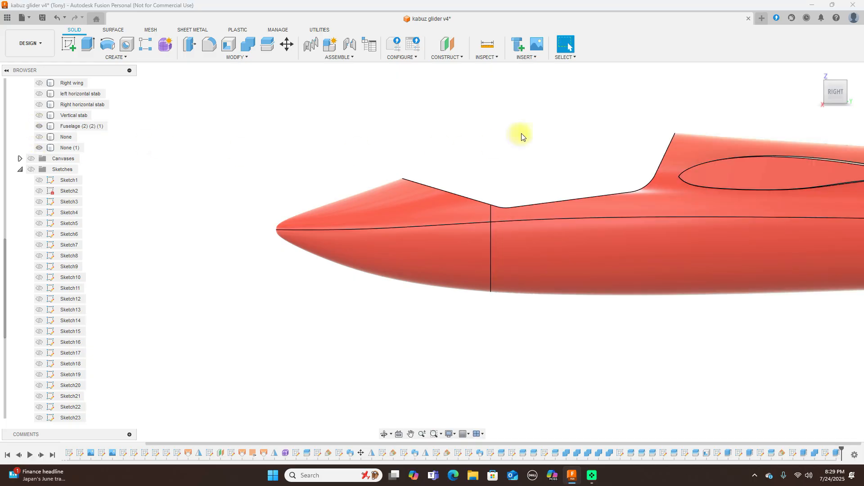
pyautogui.moveTo(833, 91)
pyautogui.mouseDown()
pyautogui.moveTo(850, 110)
pyautogui.moveTo(831, 93)
pyautogui.mouseUp()
pyautogui.scroll(-3, 506, 146)
pyautogui.moveTo(509, 145); pyautogui.dragTo(352, 148, button='middle')
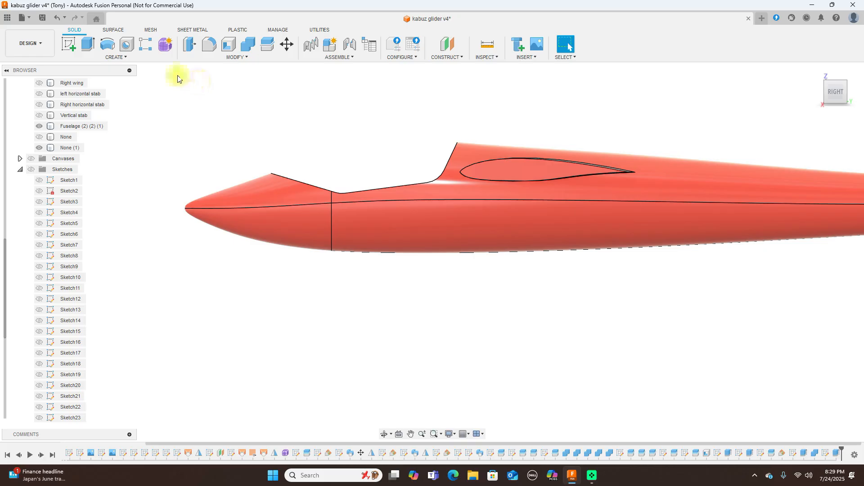
# Step: Sketch a vertical line on the side plane, crossing the whole fuselage about 157 mm behind the nose split line
pyautogui.click(75, 45)
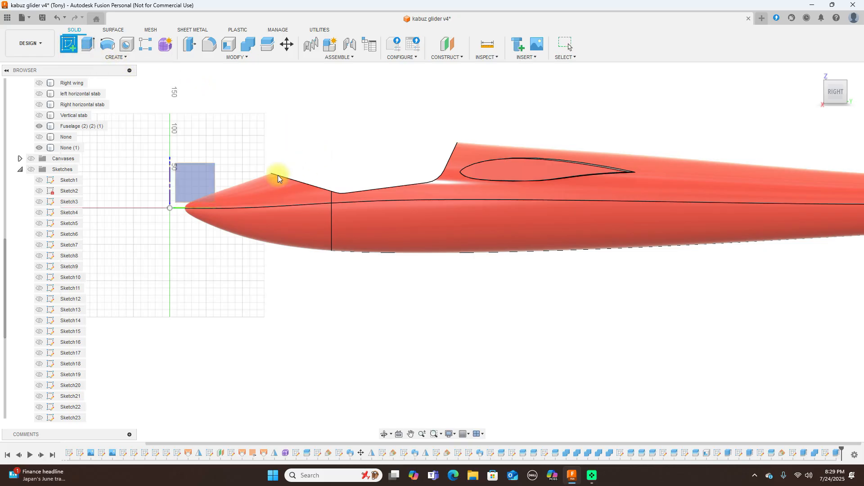
pyautogui.click(263, 185)
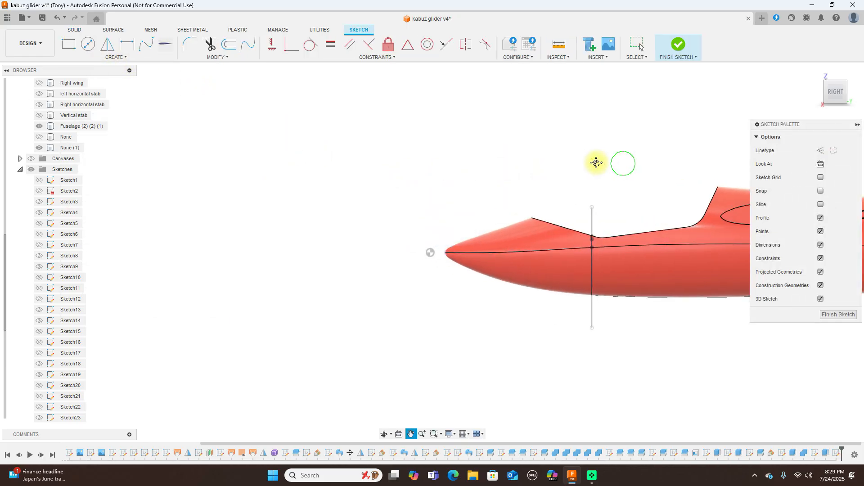
pyautogui.press('l')
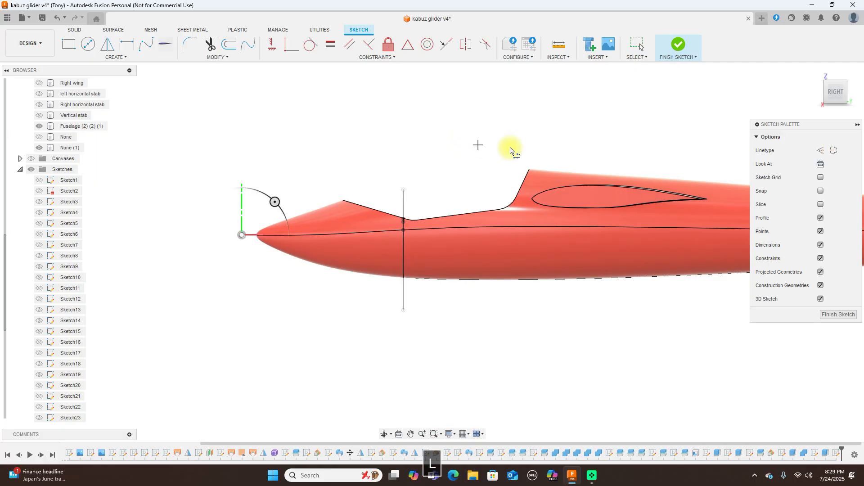
pyautogui.click(518, 154)
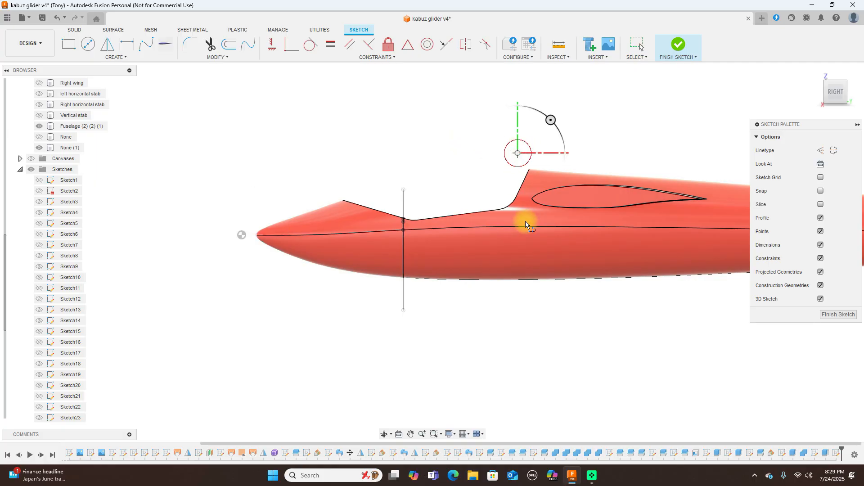
pyautogui.click(521, 319)
pyautogui.rightClick(522, 318)
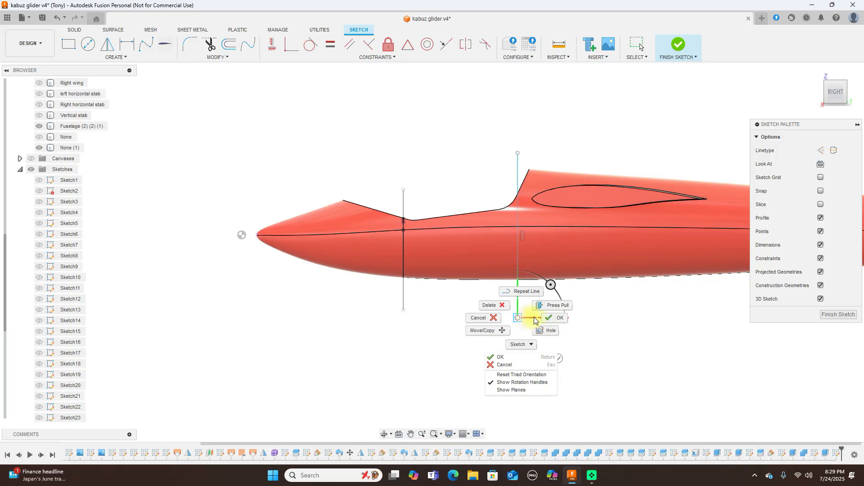
pyautogui.click(555, 315)
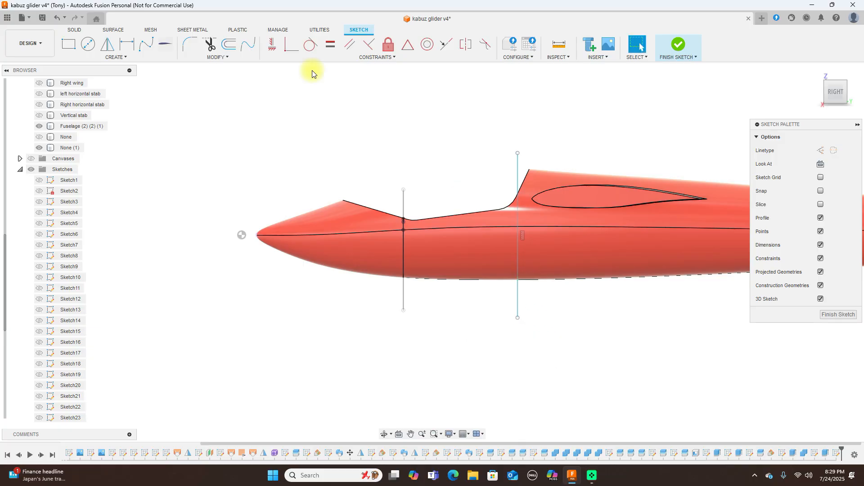
# Step: Dimension the new line 200 mm from the nose split line and finish the sketch
pyautogui.click(128, 45)
pyautogui.click(404, 206)
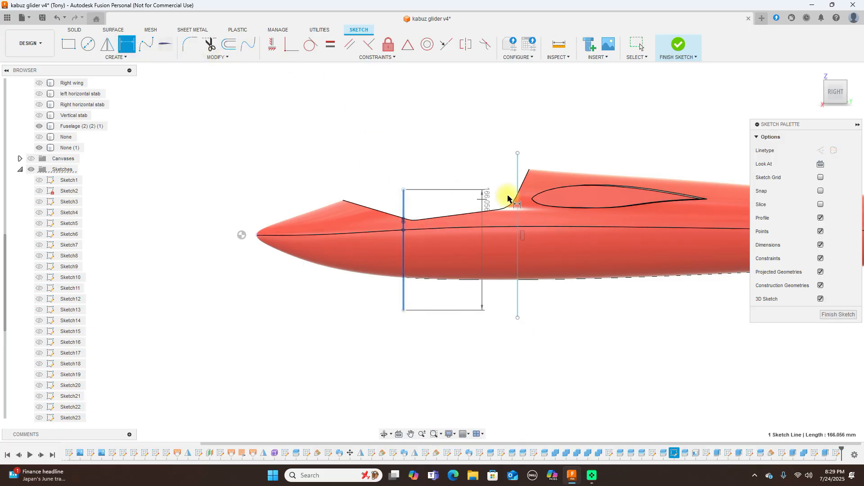
pyautogui.click(517, 194)
pyautogui.click(468, 128)
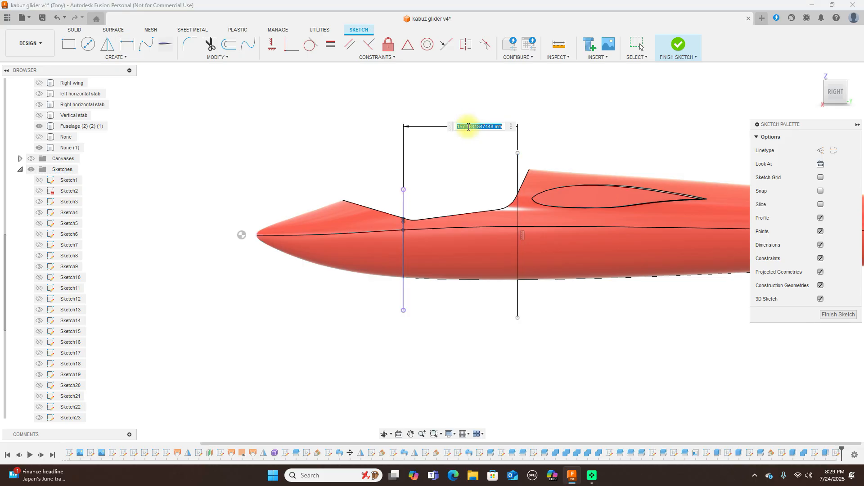
pyautogui.write('200')
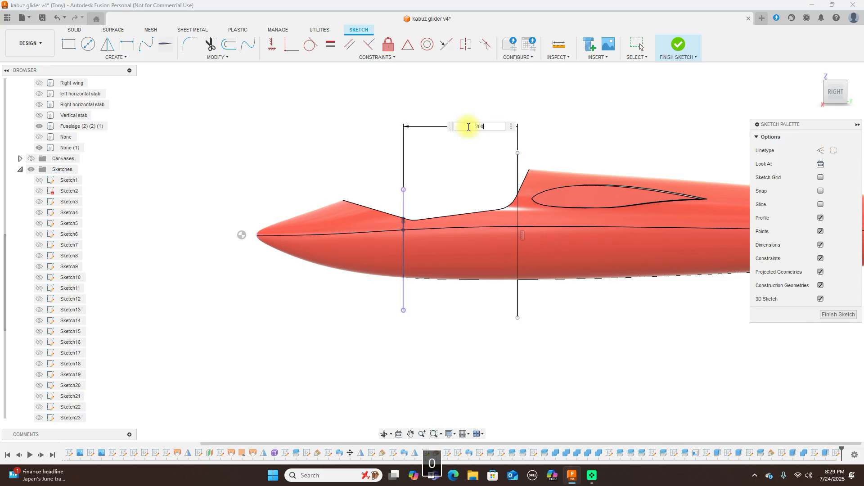
pyautogui.press('Return')
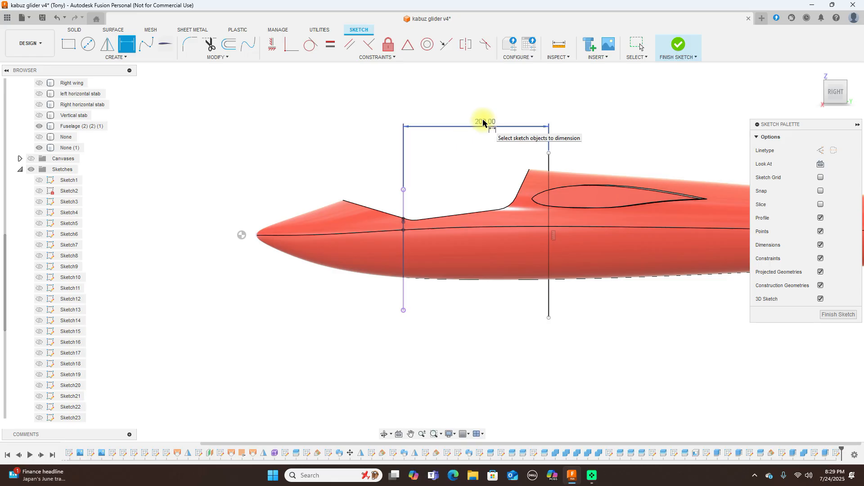
pyautogui.rightClick(483, 122)
pyautogui.click(450, 121)
pyautogui.scroll(-1, 605, 129)
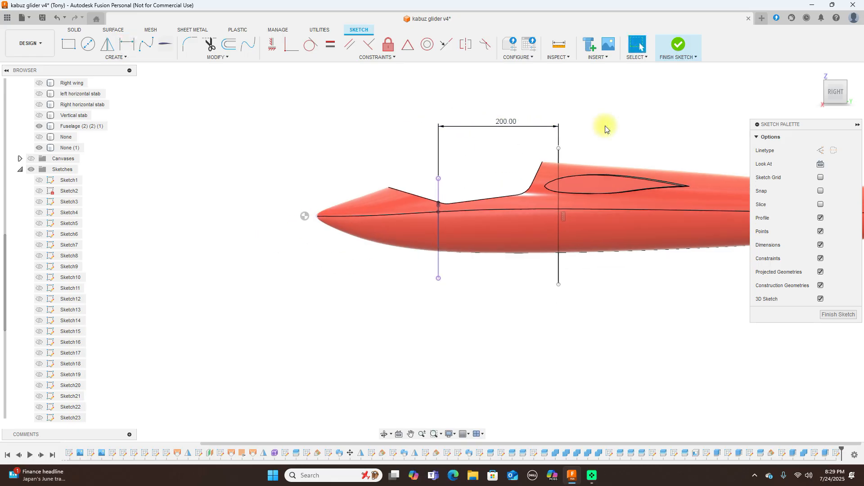
pyautogui.scroll(1, 608, 129)
pyautogui.click(686, 47)
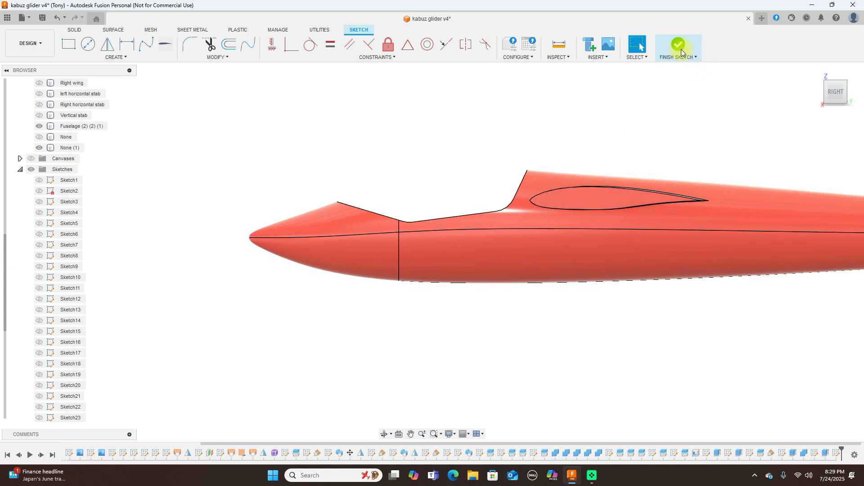
# Step: Show the Sketches folder and split the Fuselage (2) (2) (1) body with the new vertical line
pyautogui.click(31, 169)
pyautogui.scroll(-2, 382, 309)
pyautogui.moveTo(534, 351); pyautogui.dragTo(428, 340, button='middle')
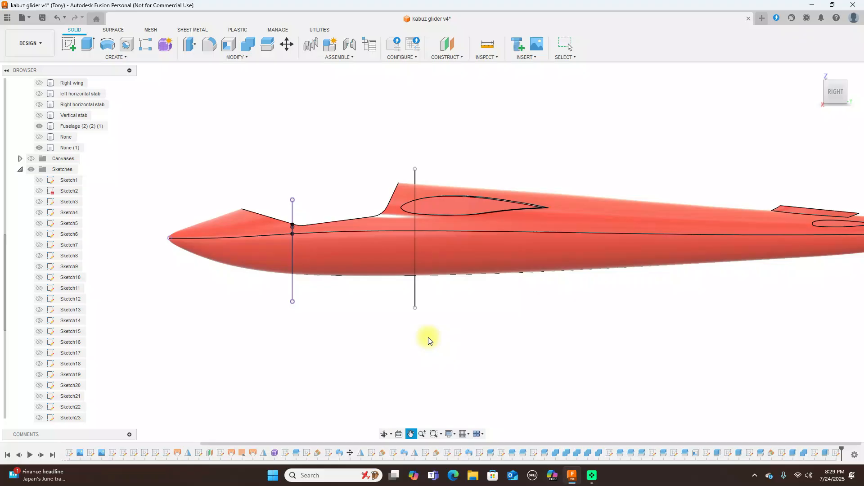
pyautogui.click(267, 47)
pyautogui.click(569, 236)
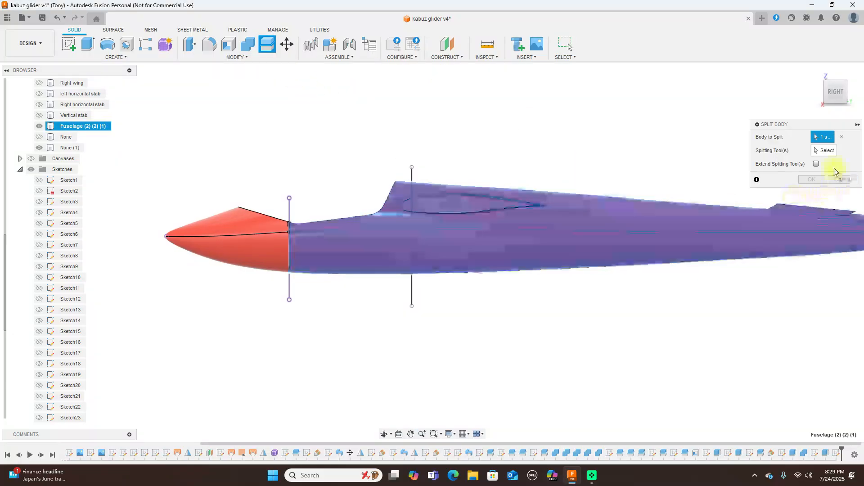
pyautogui.click(824, 150)
pyautogui.click(412, 176)
pyautogui.click(803, 180)
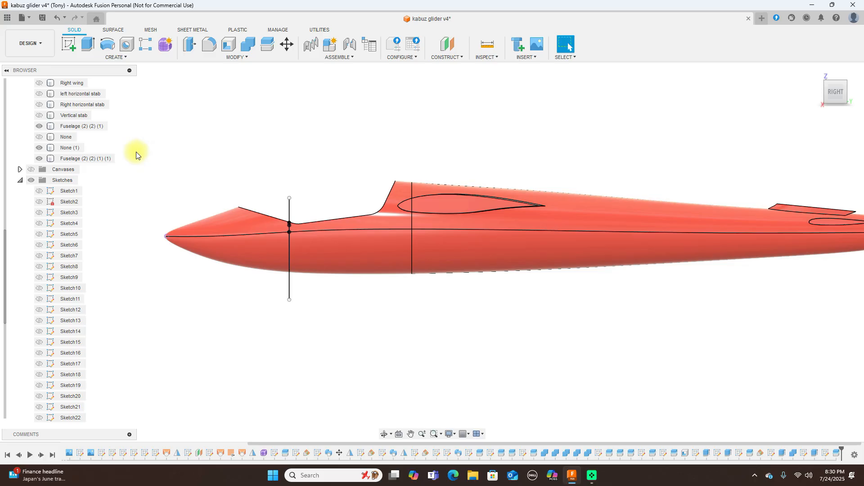
# Step: Hide None (1), the rear Fuselage (2) (2) (1) body and the sketches, leaving only the cockpit section shown
pyautogui.click(213, 234)
pyautogui.click(39, 148)
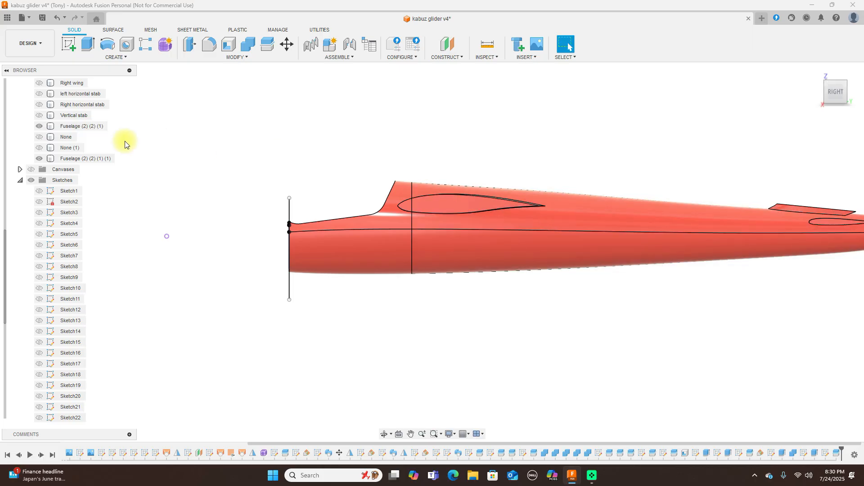
pyautogui.click(40, 126)
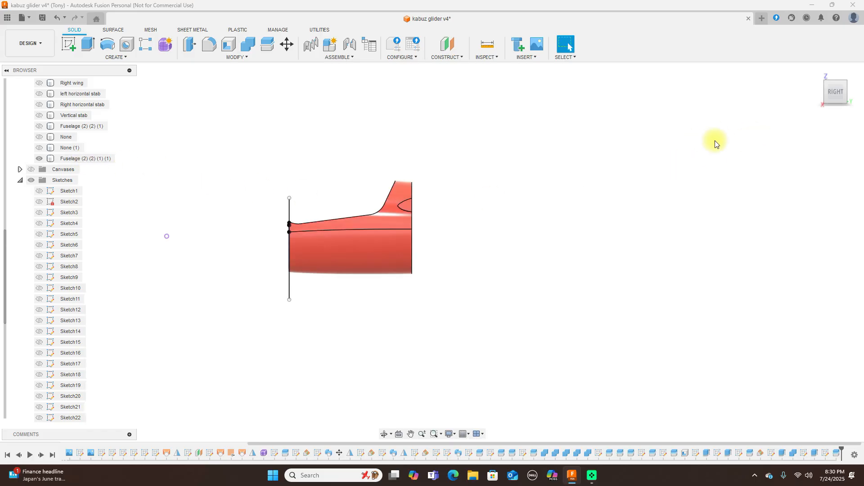
pyautogui.moveTo(824, 96)
pyautogui.click(33, 181)
pyautogui.moveTo(860, 79)
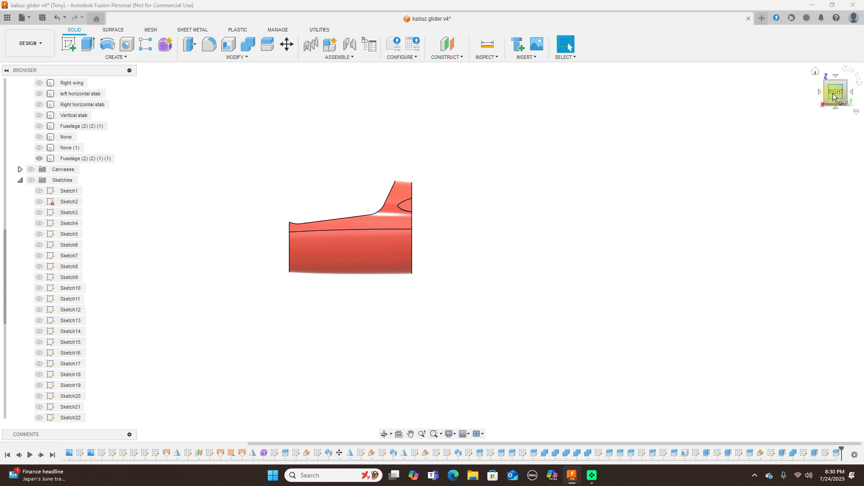
pyautogui.moveTo(831, 94)
pyautogui.mouseDown()
pyautogui.moveTo(861, 93)
pyautogui.moveTo(12, 92)
pyautogui.moveTo(39, 88)
pyautogui.moveTo(61, 101)
pyautogui.moveTo(23, 91)
pyautogui.moveTo(46, 100)
pyautogui.moveTo(824, 92)
pyautogui.mouseUp()
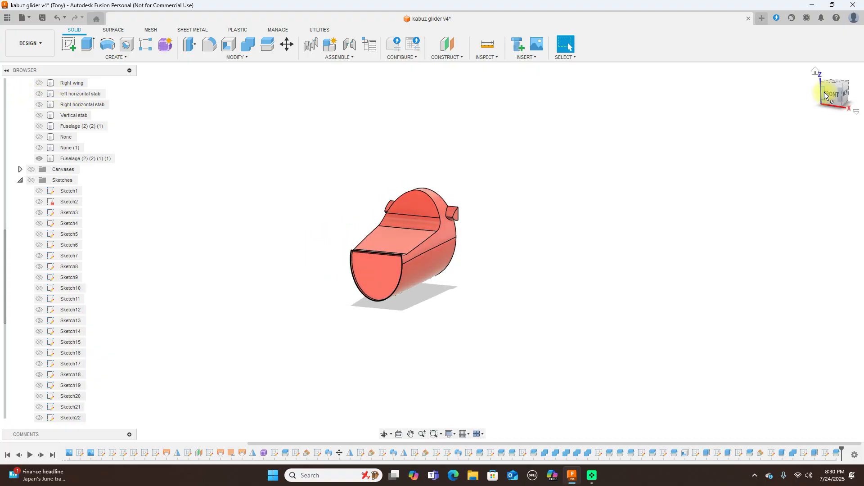
pyautogui.click(826, 90)
pyautogui.click(449, 232)
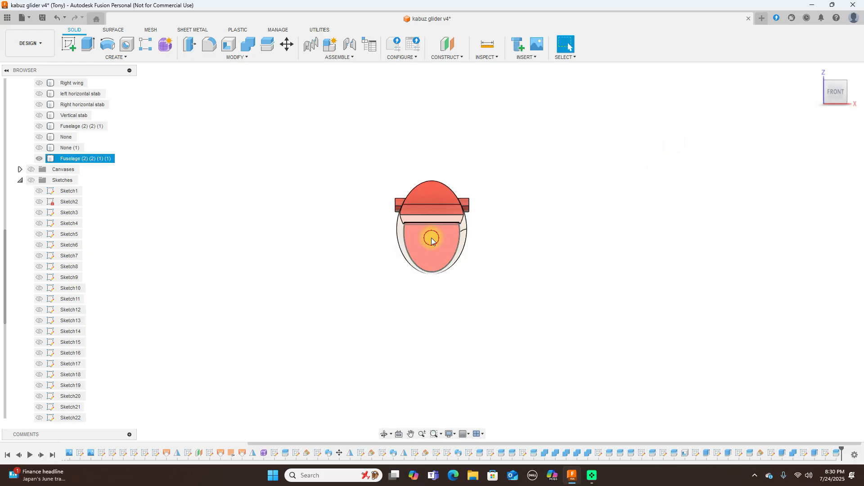
pyautogui.click(431, 239)
pyautogui.click(74, 45)
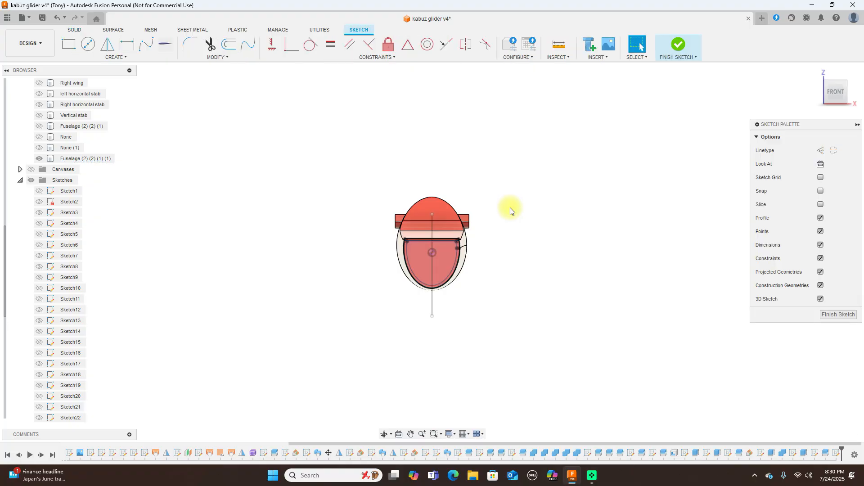
pyautogui.scroll(2, 510, 211)
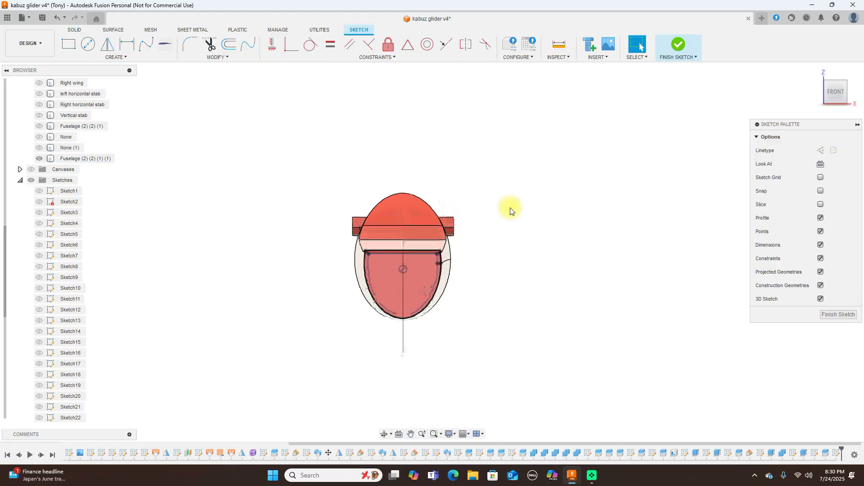
pyautogui.moveTo(841, 93)
pyautogui.mouseDown()
pyautogui.moveTo(777, 92)
pyautogui.moveTo(797, 96)
pyautogui.mouseUp()
pyautogui.click(832, 90)
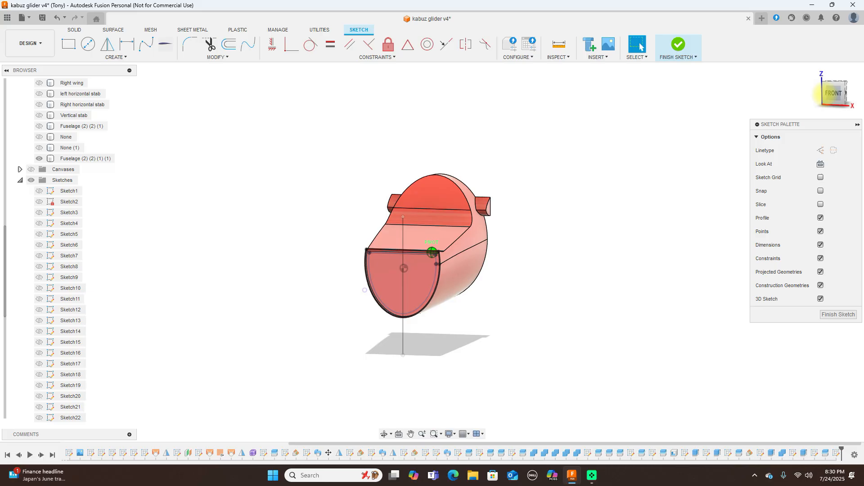
pyautogui.moveTo(833, 90); pyautogui.dragTo(729, 96)
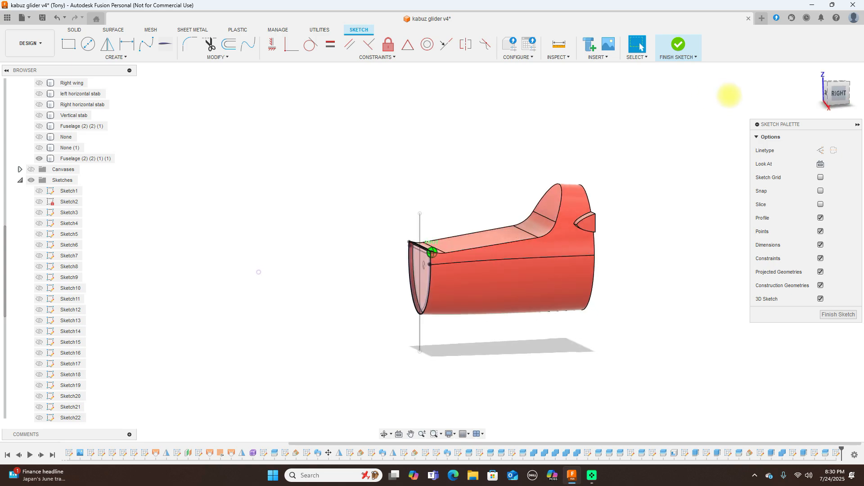
pyautogui.moveTo(729, 96); pyautogui.dragTo(711, 93)
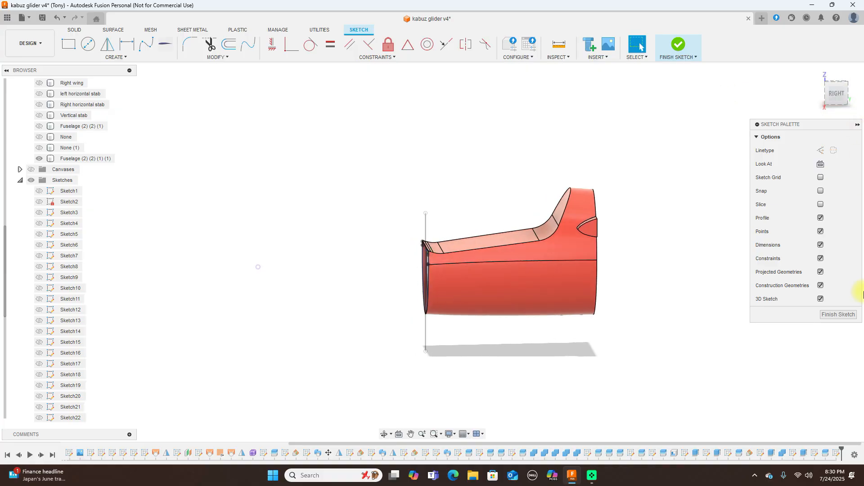
pyautogui.rightClick(678, 231)
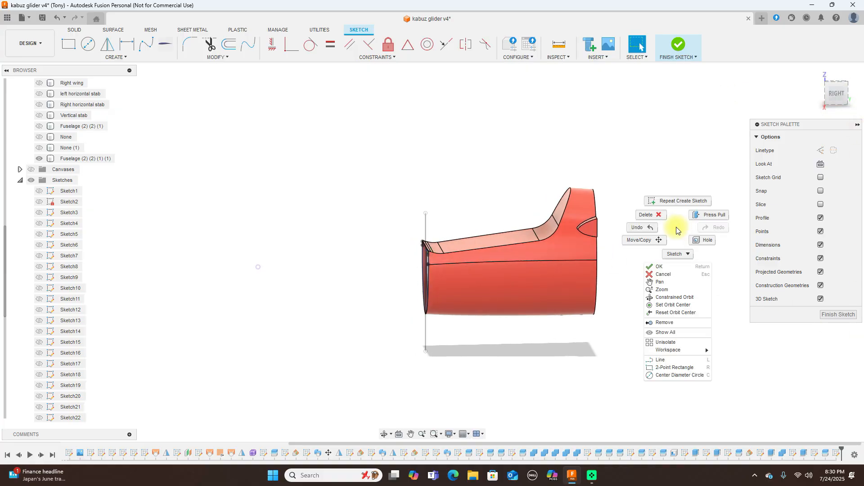
pyautogui.click(643, 228)
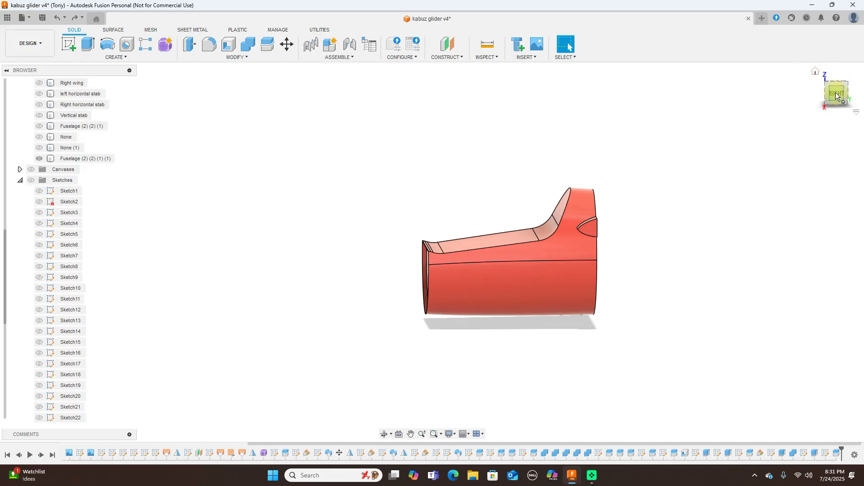
# Step: Shell the whole cockpit section body inward with a 0.5 mm wall and view it from the side
pyautogui.moveTo(836, 92); pyautogui.dragTo(801, 97)
pyautogui.click(563, 247)
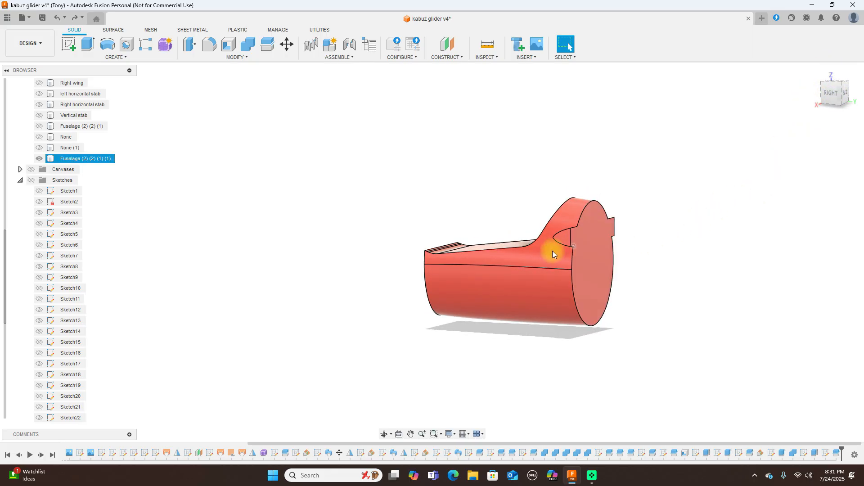
pyautogui.click(227, 45)
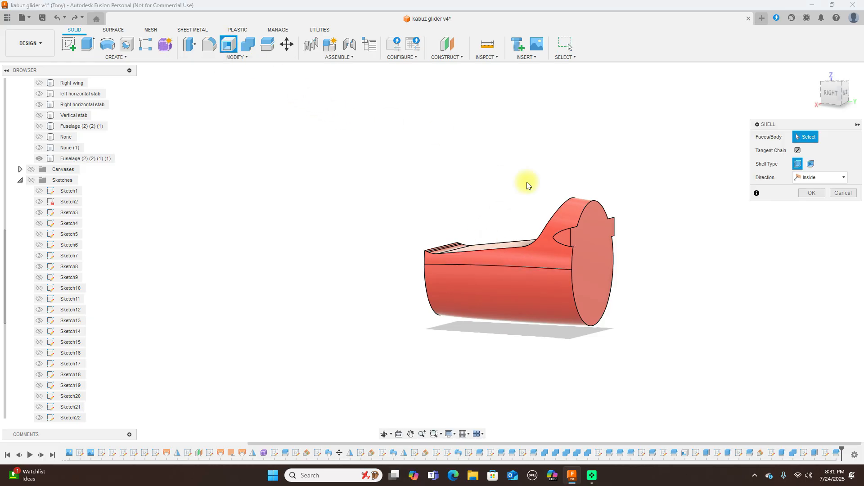
pyautogui.click(570, 262)
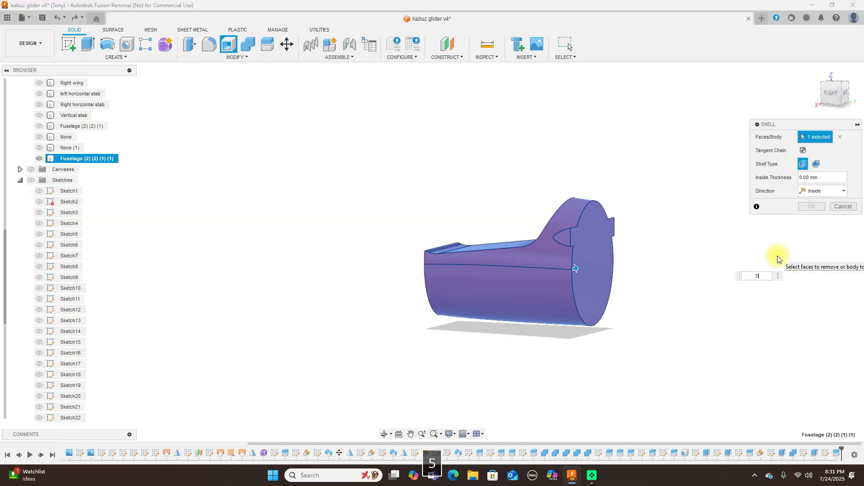
pyautogui.press('Return')
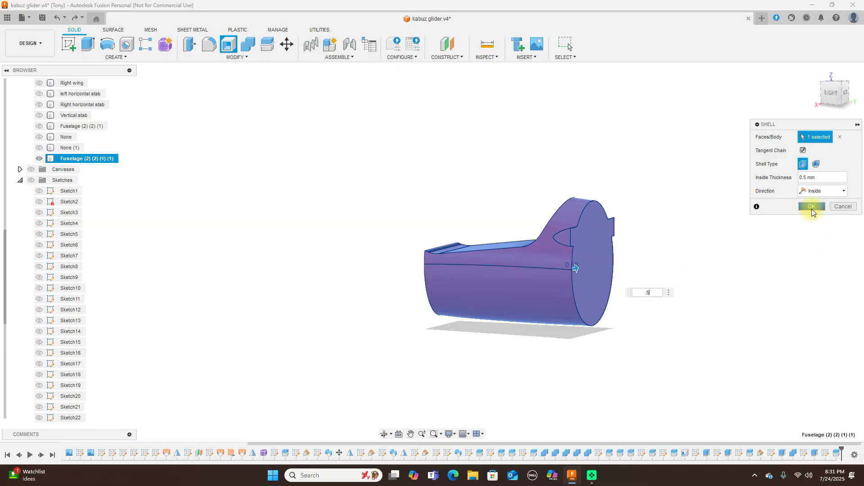
pyautogui.press('Return')
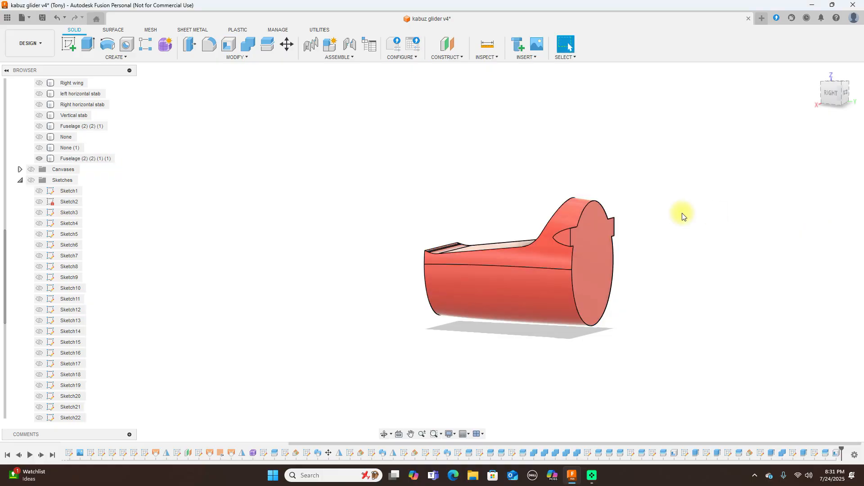
pyautogui.scroll(-2, 658, 233)
pyautogui.scroll(2, 659, 234)
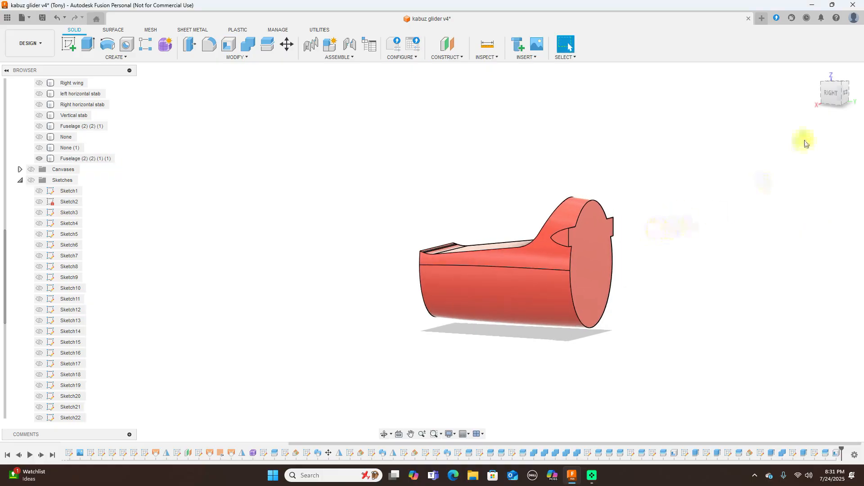
pyautogui.click(826, 96)
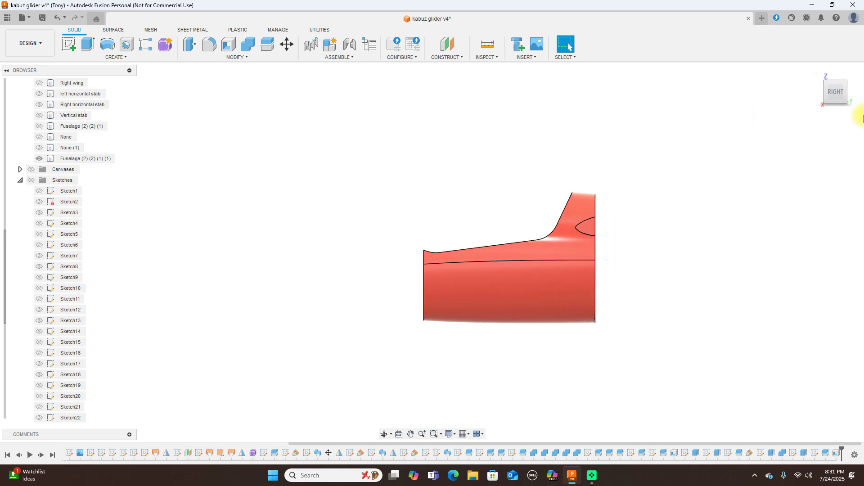
pyautogui.click(827, 97)
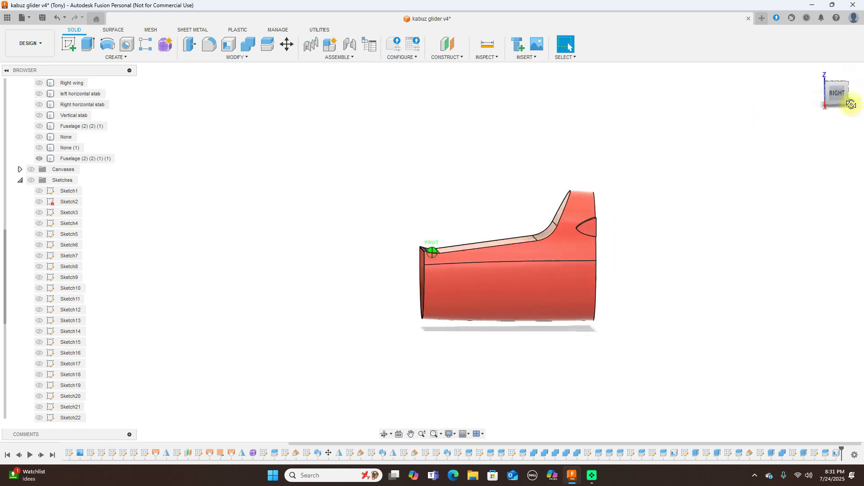
# Step: Sketch on the cockpit section's flat rear face, offset its outline 1 mm inward and finish the sketch
pyautogui.moveTo(23, 97); pyautogui.dragTo(832, 97)
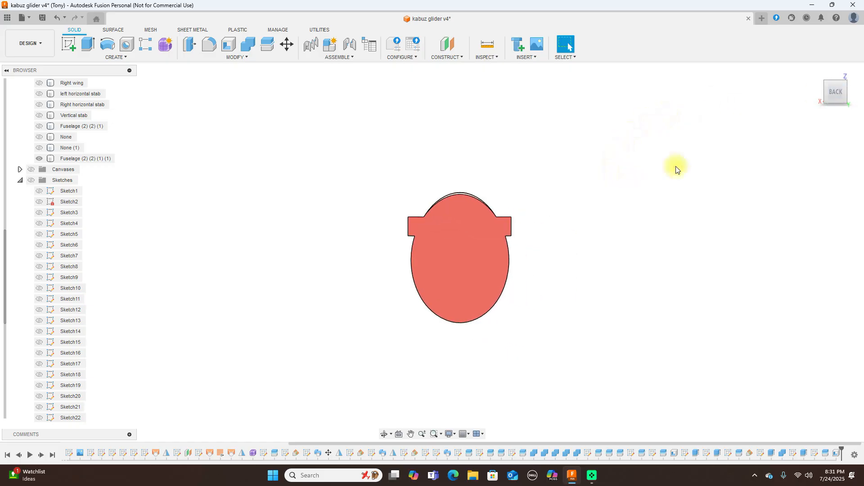
pyautogui.moveTo(830, 91); pyautogui.dragTo(849, 99)
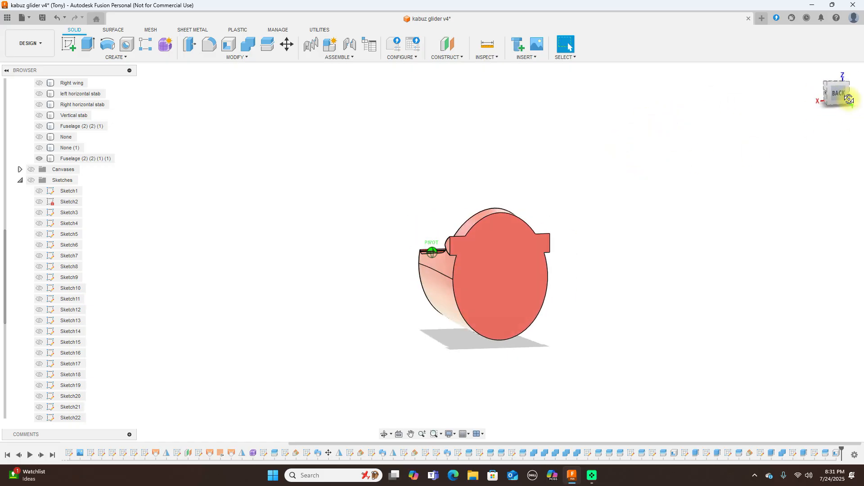
pyautogui.click(841, 96)
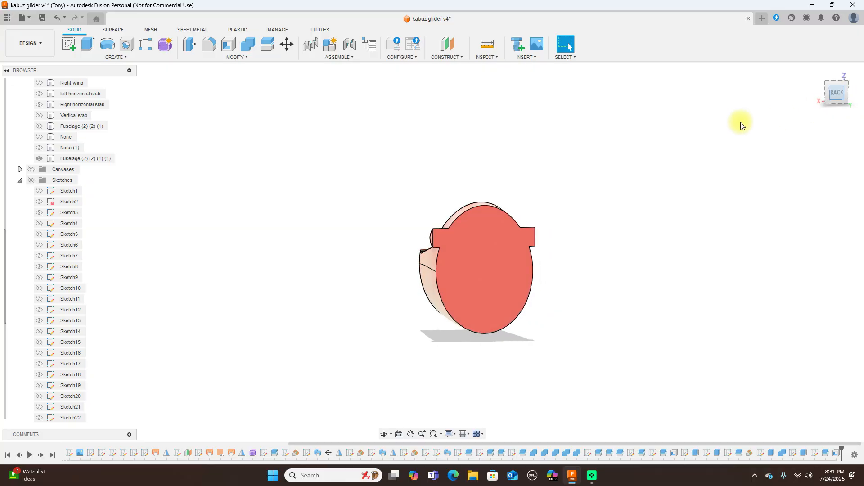
pyautogui.click(454, 259)
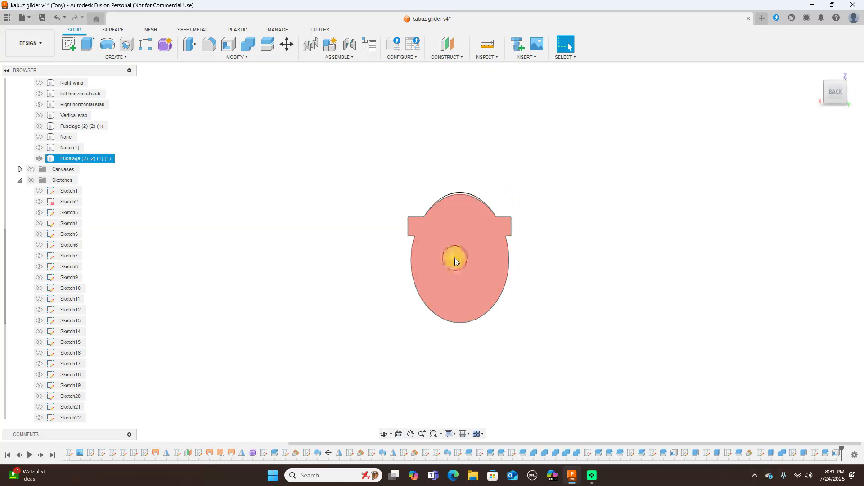
pyautogui.click(455, 258)
pyautogui.click(77, 47)
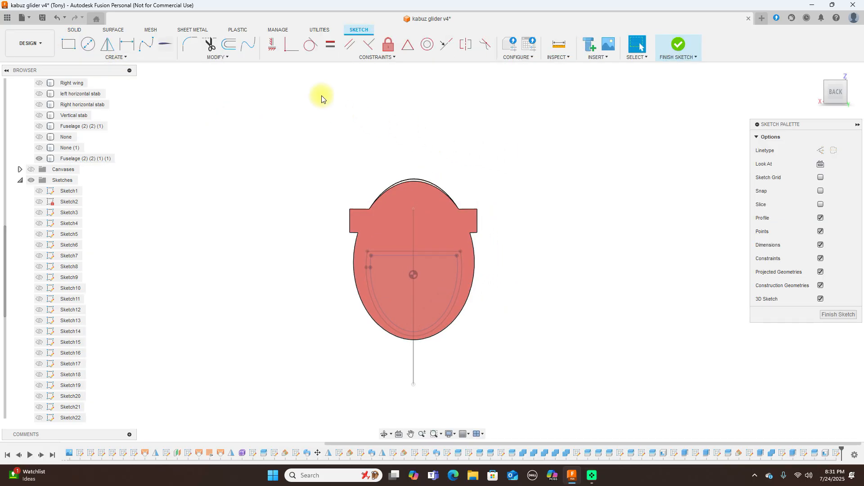
pyautogui.click(229, 44)
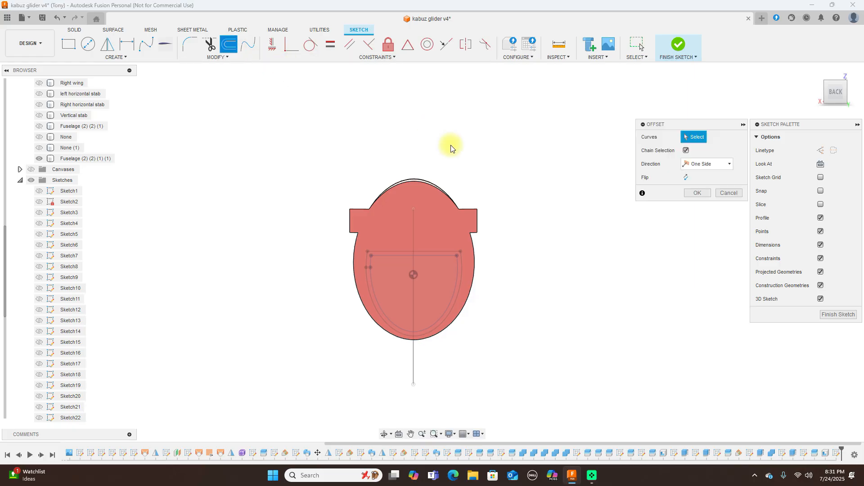
pyautogui.click(436, 187)
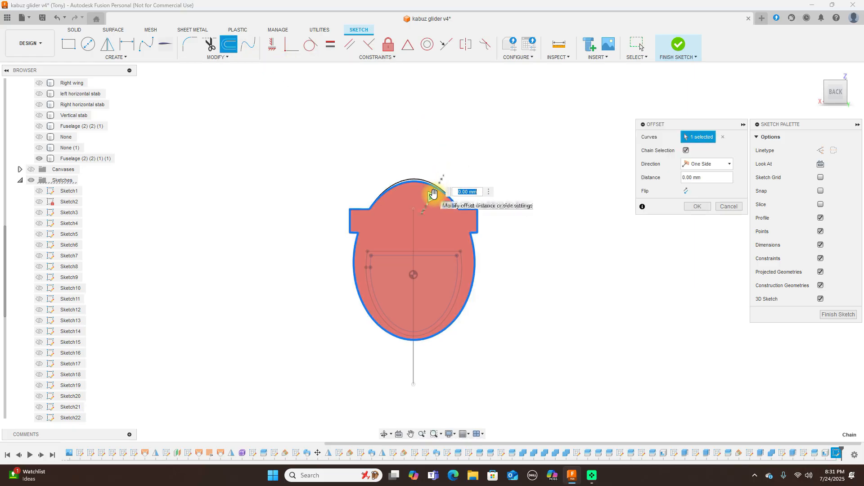
pyautogui.moveTo(433, 193); pyautogui.dragTo(430, 195)
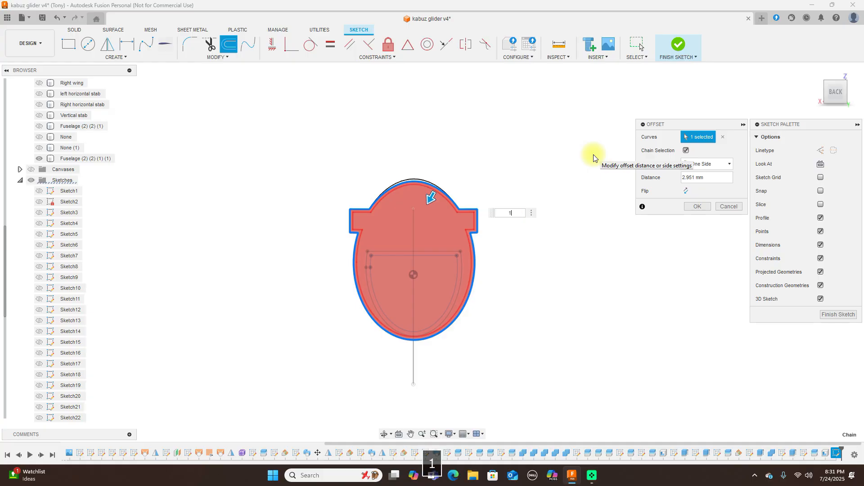
pyautogui.click(696, 206)
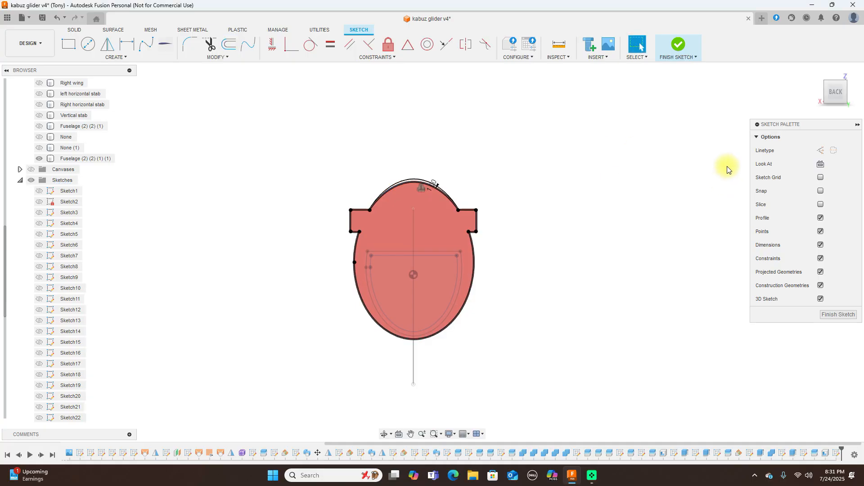
pyautogui.click(828, 96)
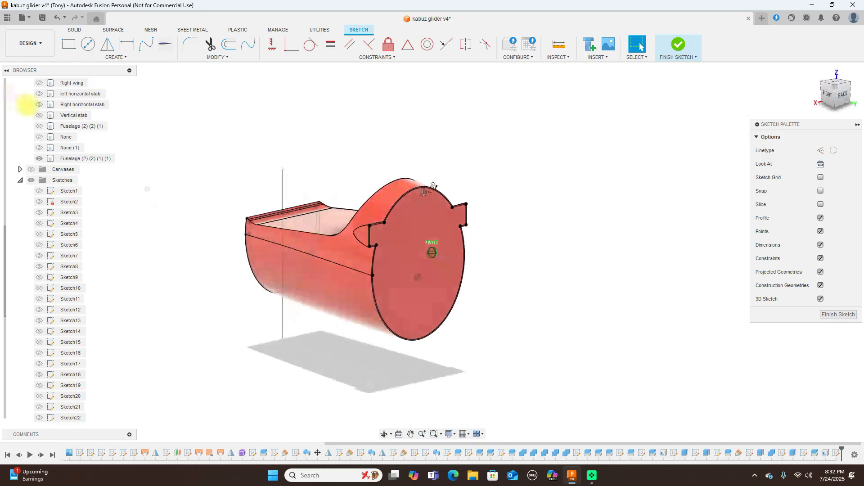
pyautogui.click(679, 45)
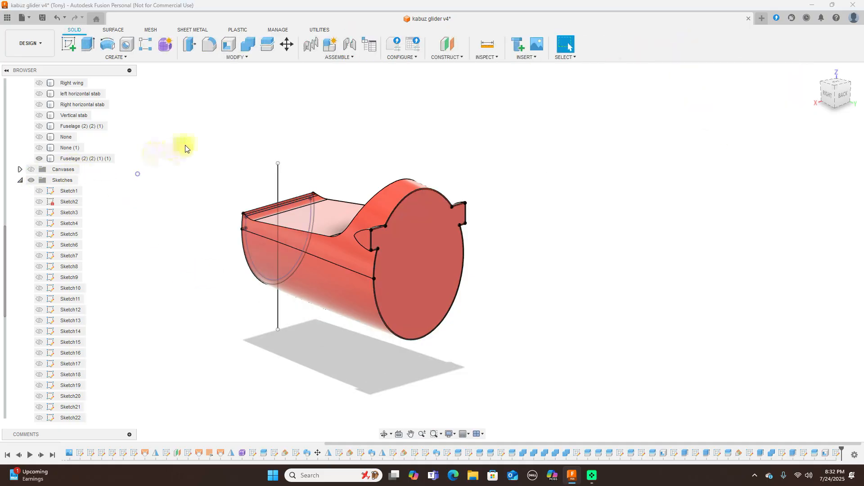
# Step: Extrude the offset profile 5 mm rearward, joined to the cockpit section, to form a connecting lip
pyautogui.press('e')
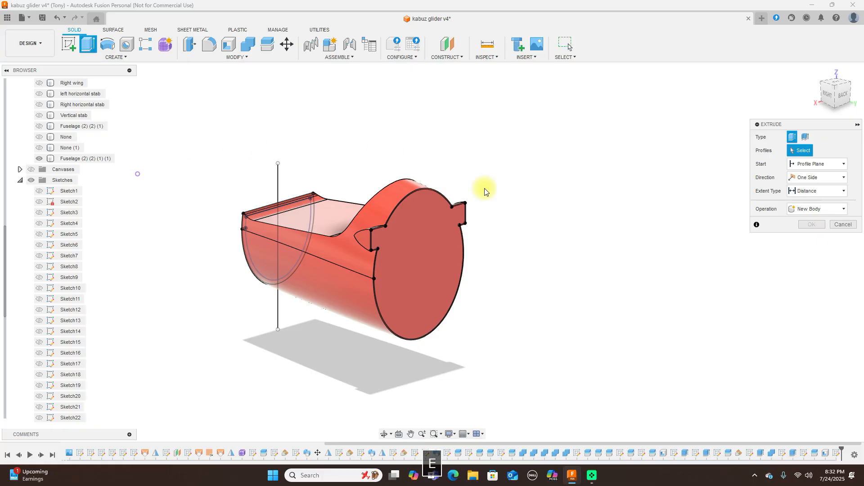
pyautogui.click(427, 265)
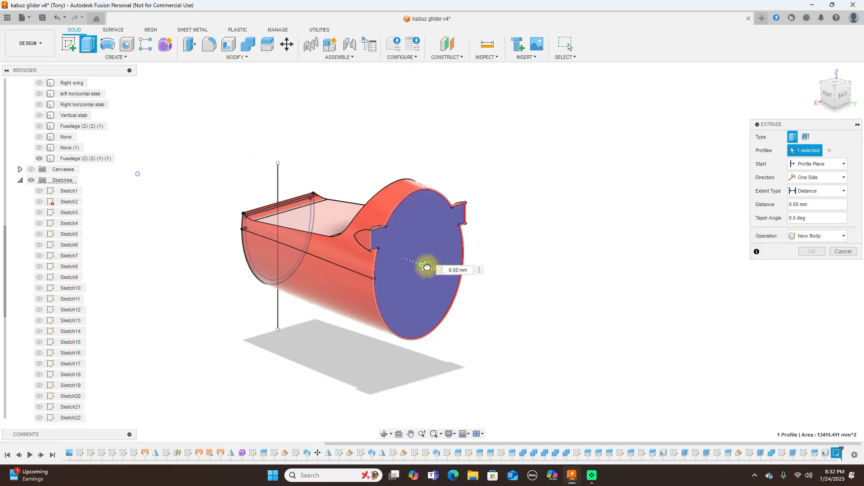
pyautogui.moveTo(433, 269); pyautogui.dragTo(595, 231)
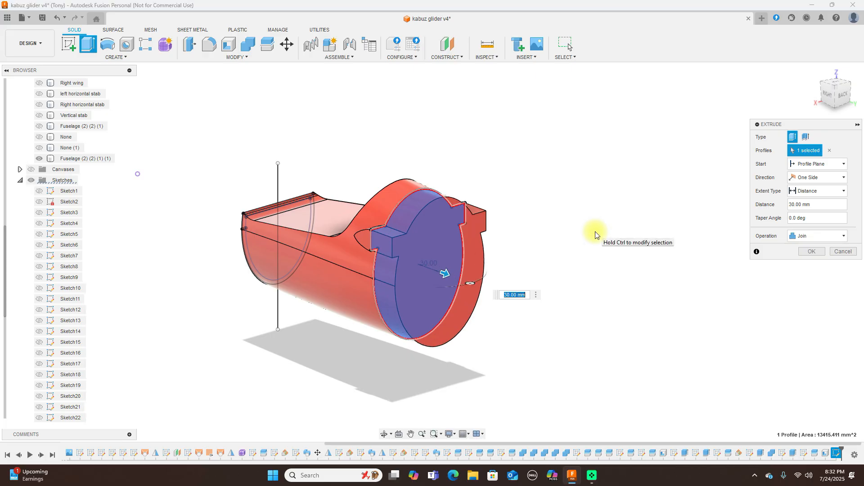
pyautogui.write('3')
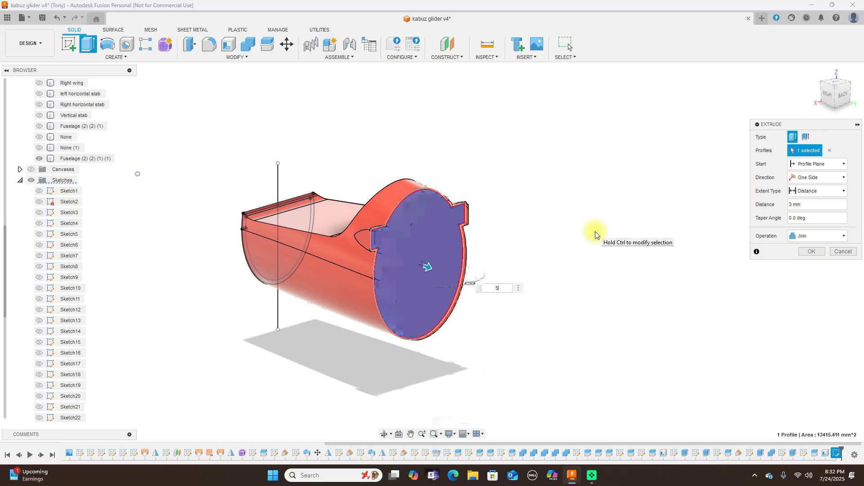
pyautogui.click(825, 95)
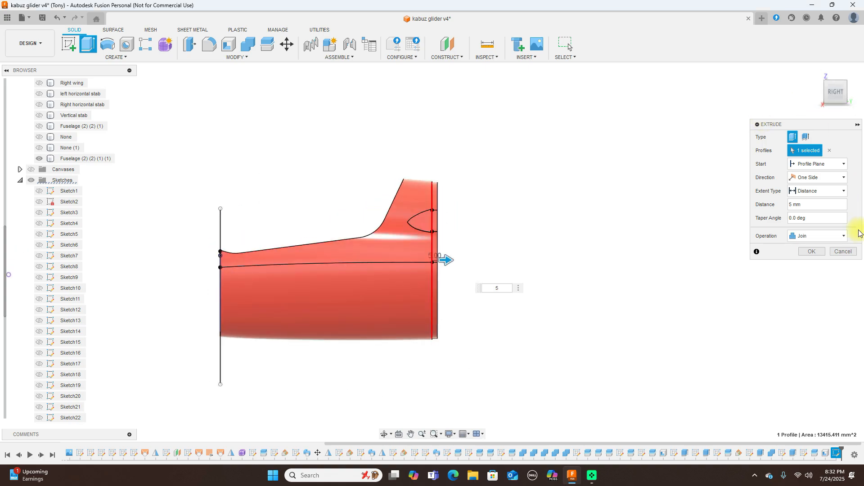
pyautogui.click(819, 251)
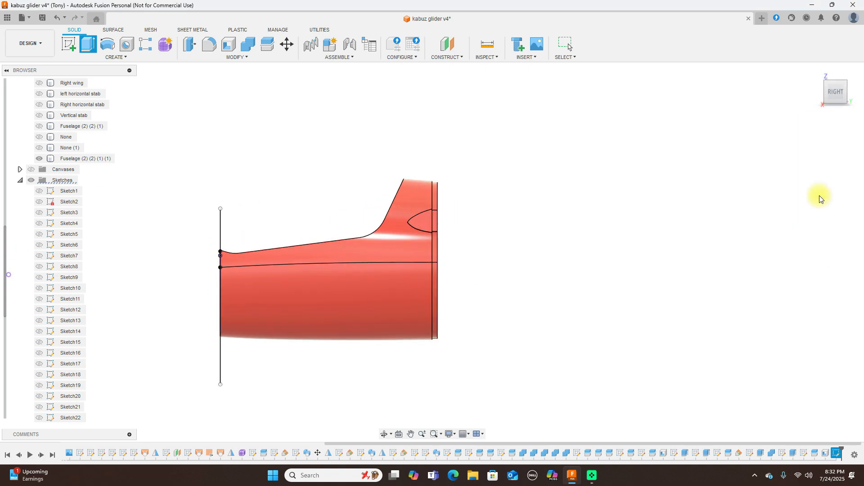
# Step: Sketch on the lip's rear end face, offset its outline 5 mm inward and finish the sketch
pyautogui.click(843, 92)
pyautogui.moveTo(723, 97); pyautogui.dragTo(788, 97)
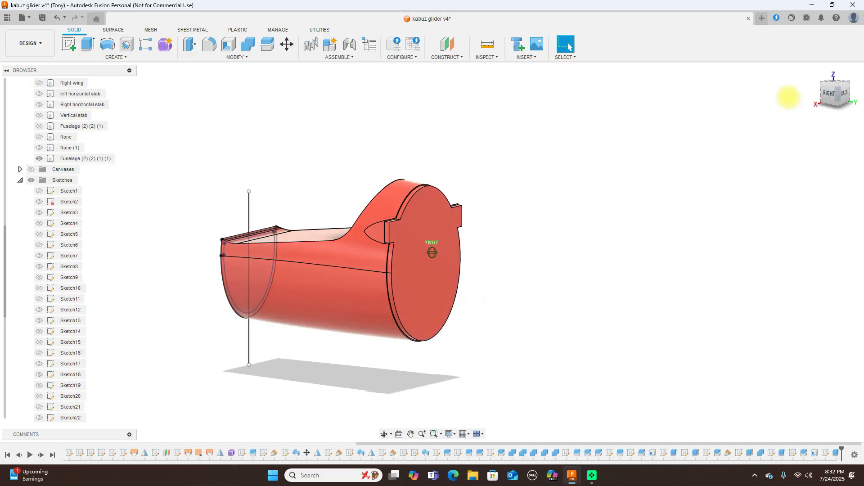
pyautogui.click(845, 91)
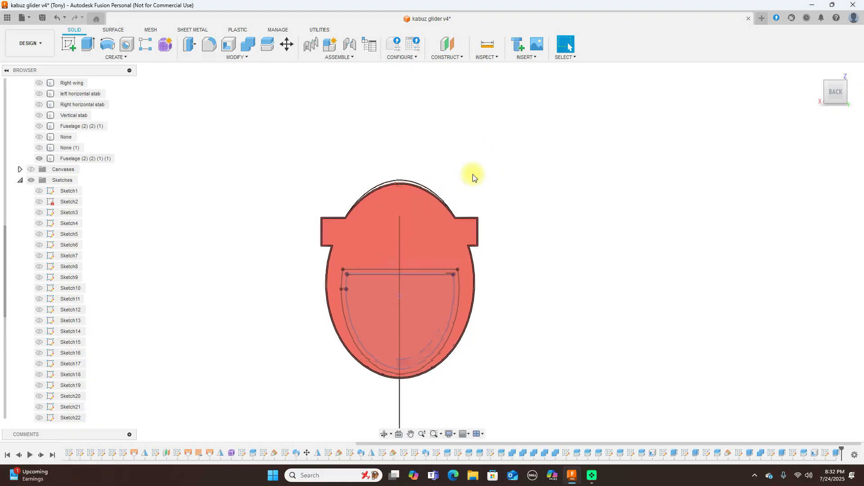
pyautogui.click(436, 211)
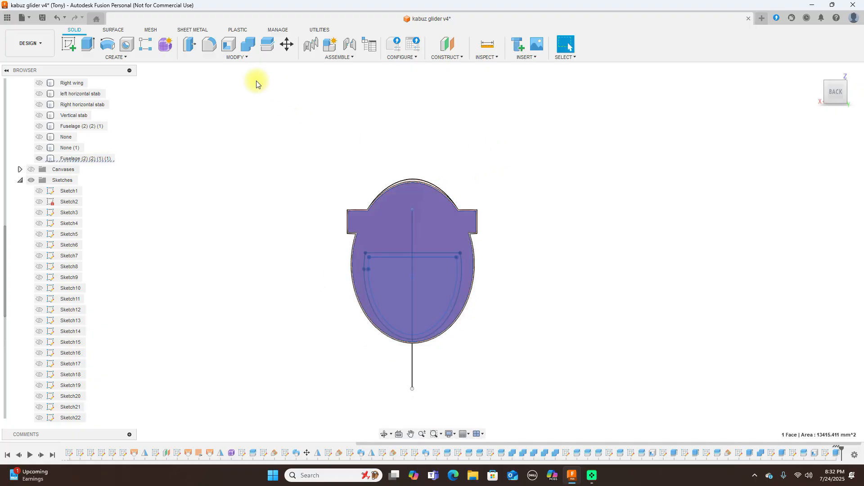
pyautogui.click(67, 42)
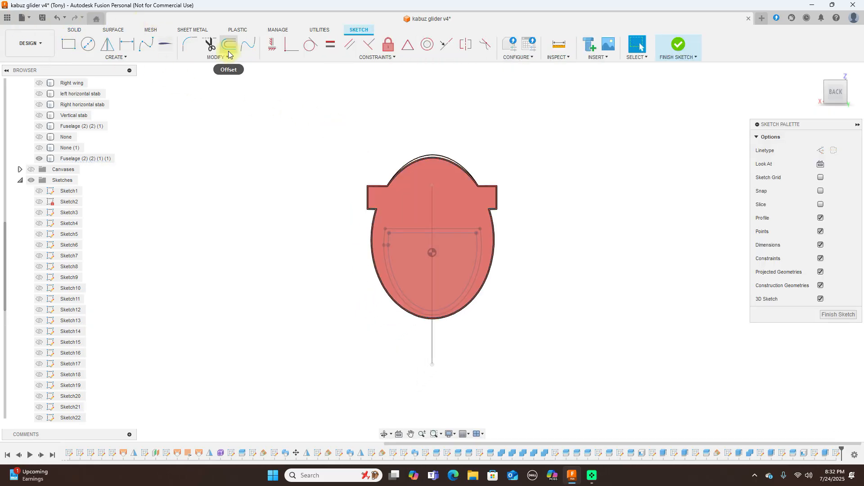
pyautogui.click(229, 52)
pyautogui.scroll(2, 473, 194)
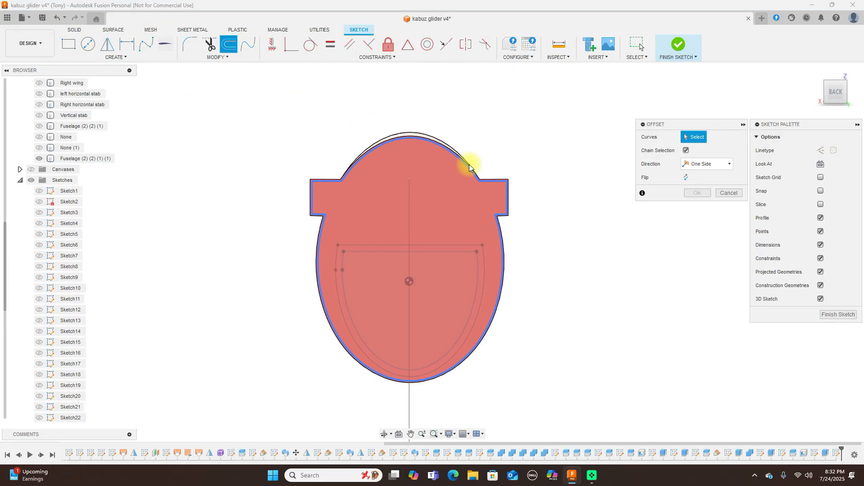
pyautogui.click(468, 169)
pyautogui.moveTo(473, 161)
pyautogui.mouseDown()
pyautogui.moveTo(458, 169)
pyautogui.moveTo(466, 164)
pyautogui.mouseUp()
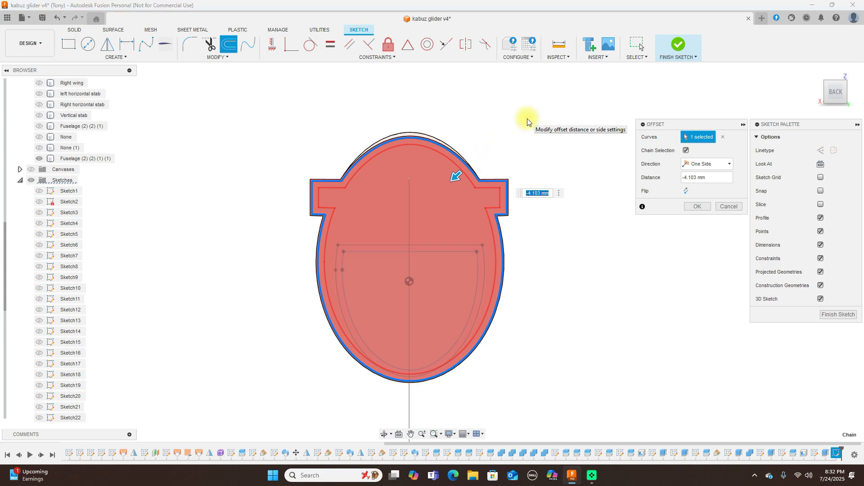
pyautogui.press('BackSpace')
pyautogui.press('Return')
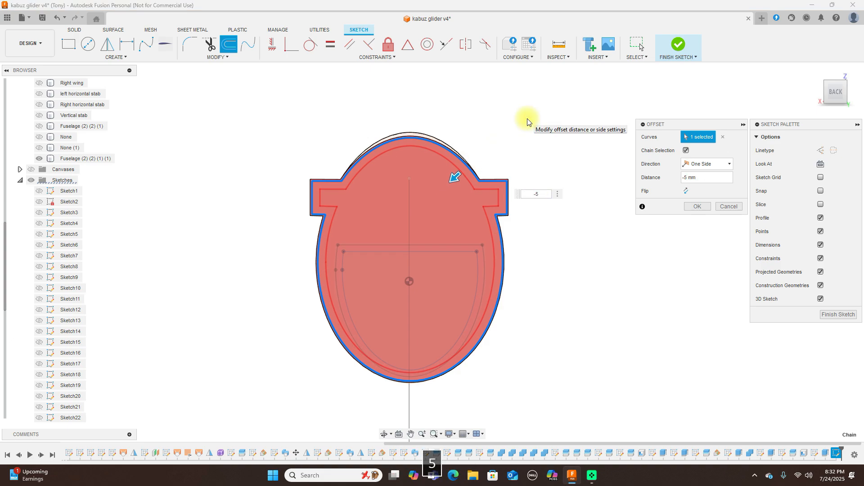
pyautogui.click(694, 207)
pyautogui.click(689, 61)
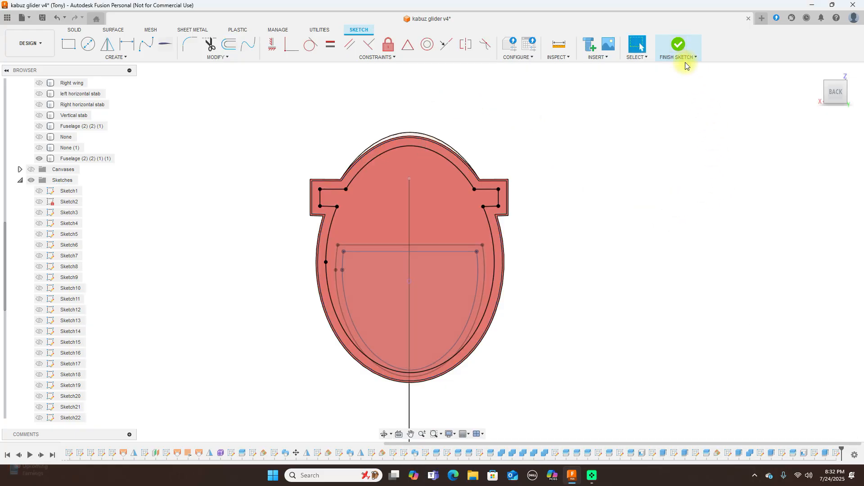
pyautogui.keyDown('shift'); pyautogui.moveTo(432, 252); pyautogui.dragTo(25, 100, button='middle'); pyautogui.keyUp('shift')
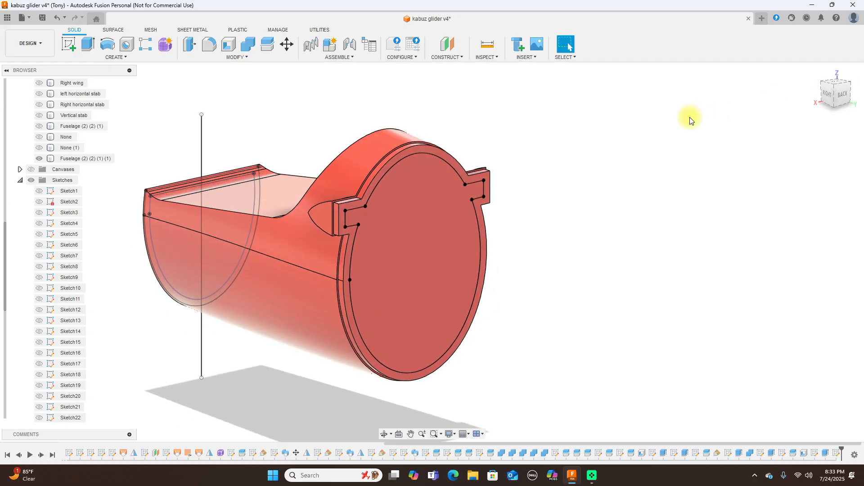
# Step: Cut the inner offset profile 5 mm forward into the lip with Extrude
pyautogui.press('e')
pyautogui.click(422, 234)
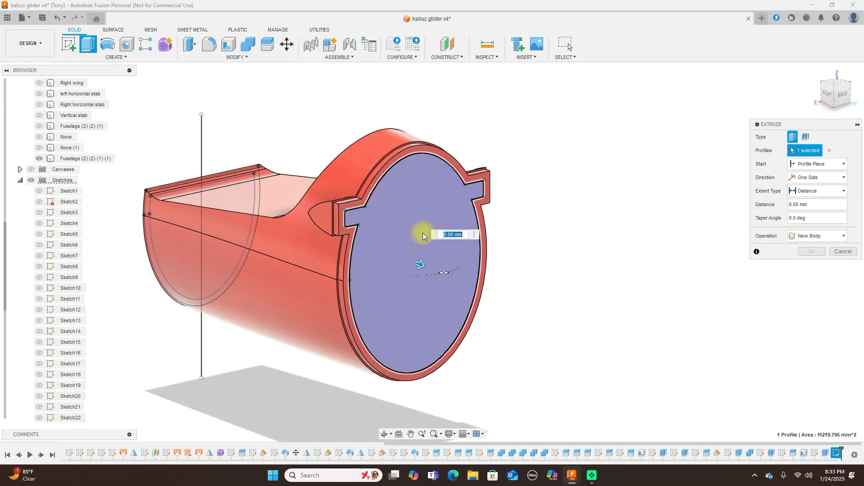
pyautogui.moveTo(419, 263); pyautogui.dragTo(413, 264)
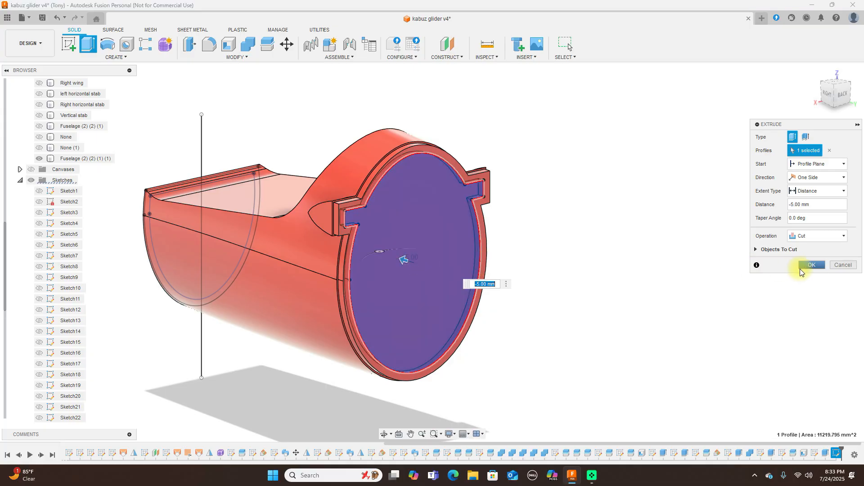
pyautogui.press('Return')
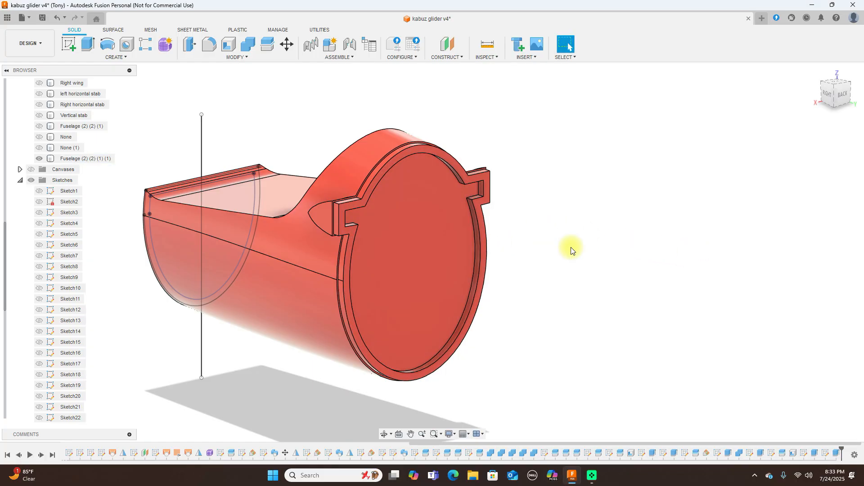
# Step: Cut the recessed face inside the lip another 5 mm forward to open the hollow interior, and inspect both ends of the section
pyautogui.press('e')
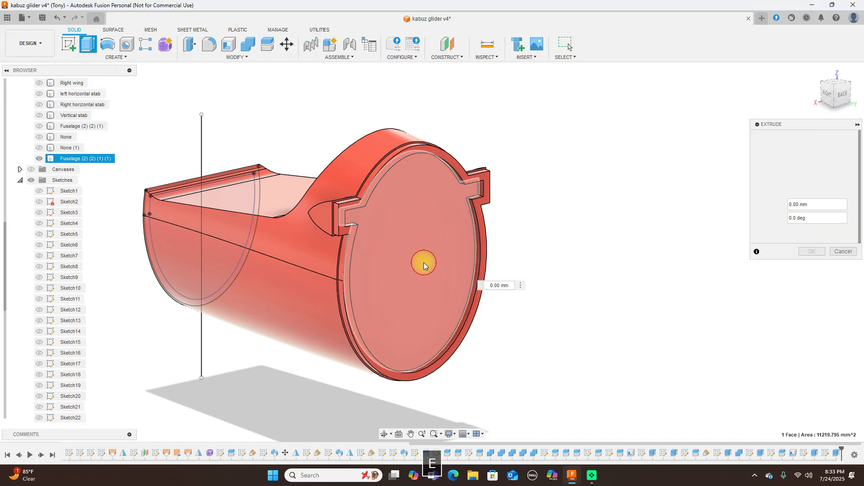
pyautogui.click(414, 261)
pyautogui.moveTo(409, 264); pyautogui.dragTo(402, 262)
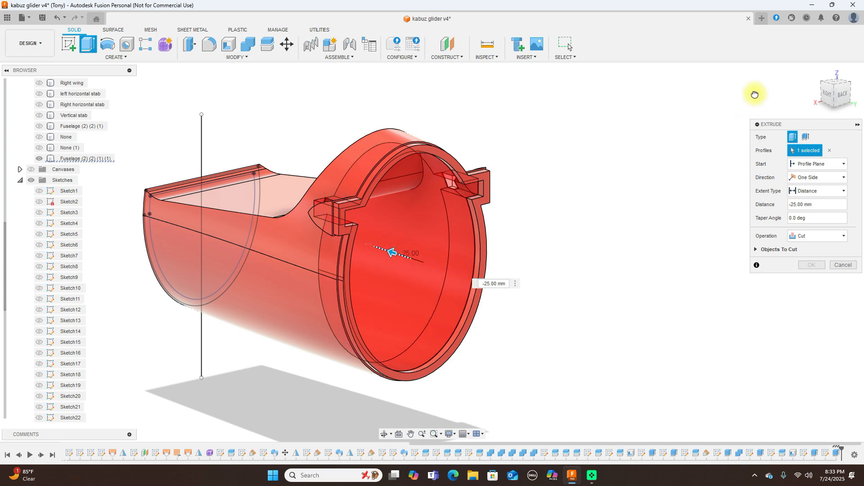
pyautogui.click(829, 93)
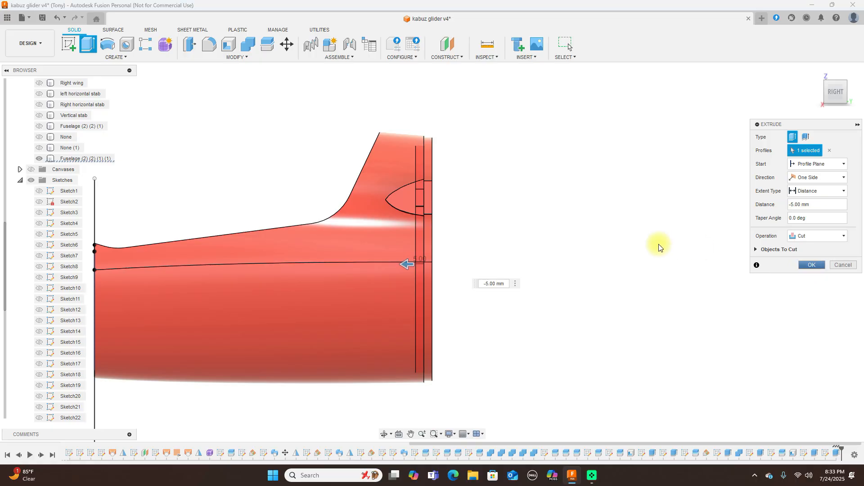
pyautogui.press('Return')
pyautogui.scroll(-3, 658, 246)
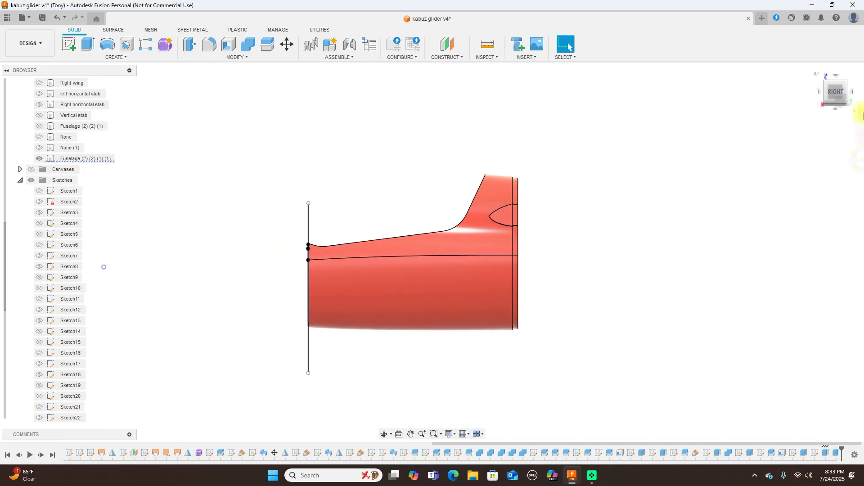
pyautogui.click(846, 93)
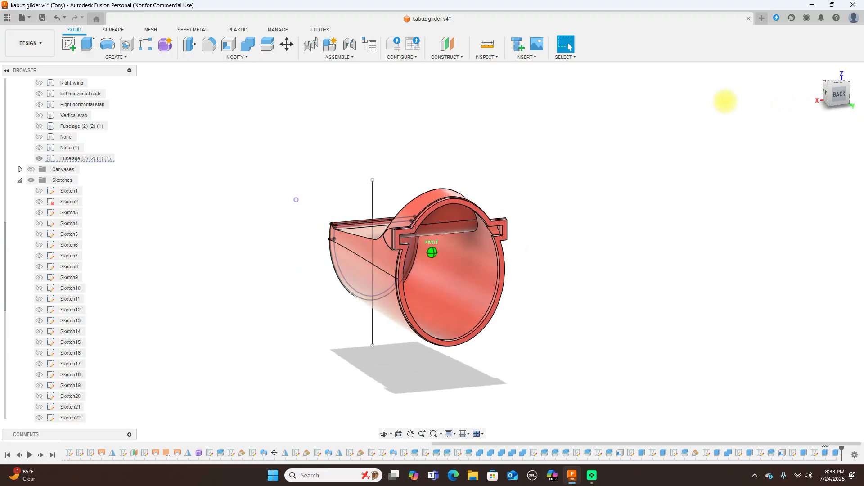
pyautogui.keyDown('shift'); pyautogui.moveTo(705, 98); pyautogui.dragTo(272, 311, button='middle'); pyautogui.keyUp('shift')
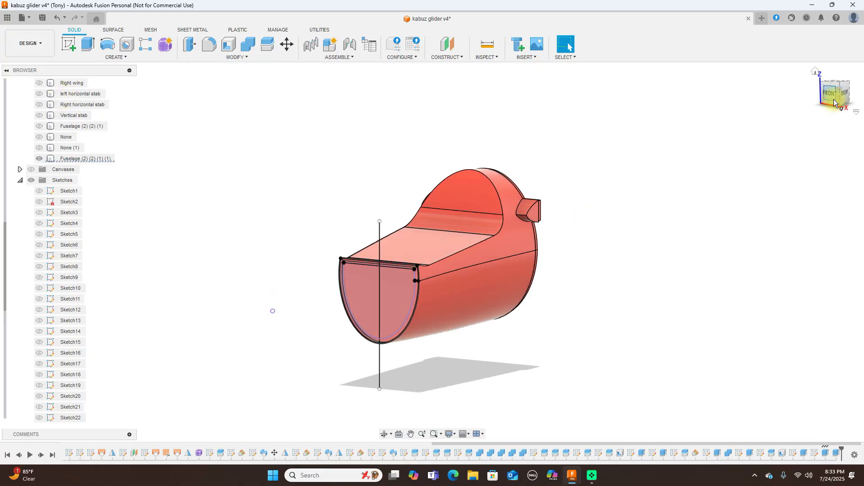
# Step: Cut the inner offset profile on the cockpit section's front face 25 mm rearward with Extrude, and inspect the opened interior
pyautogui.click(811, 101)
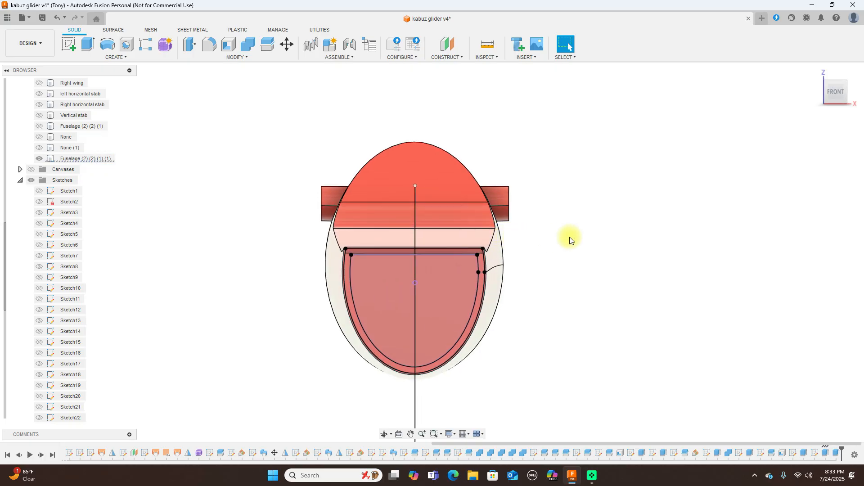
pyautogui.moveTo(839, 91); pyautogui.dragTo(763, 96)
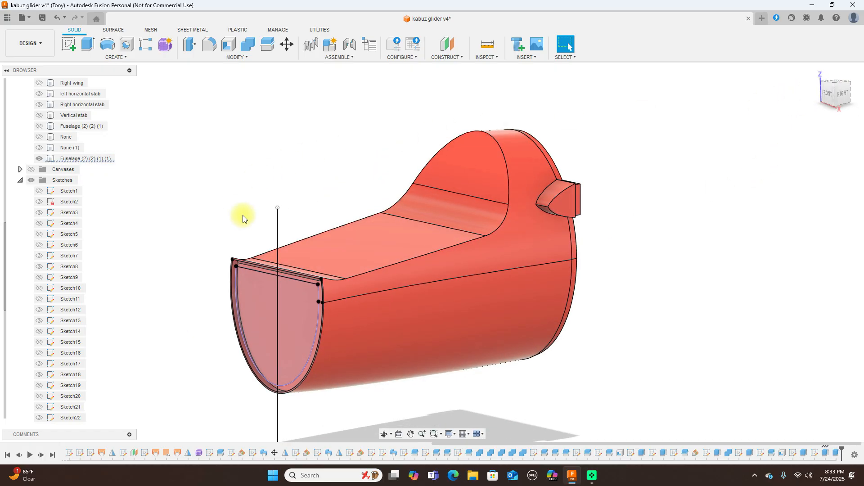
pyautogui.press('e')
pyautogui.click(260, 301)
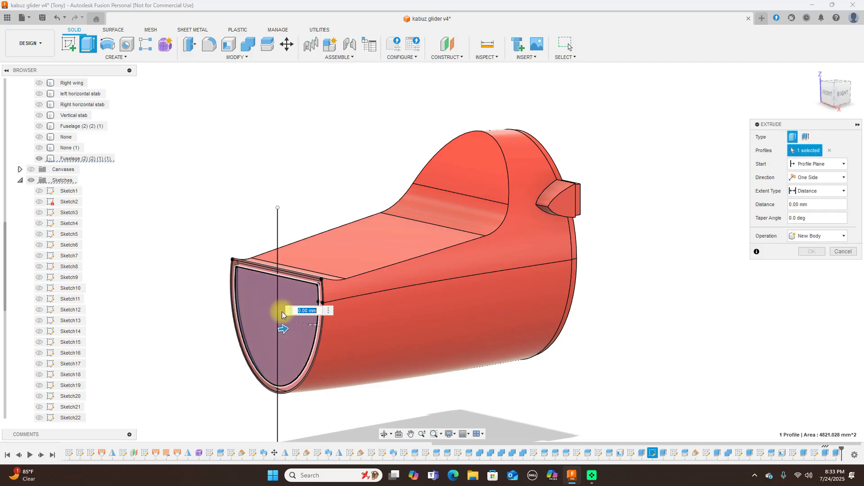
pyautogui.moveTo(285, 328); pyautogui.dragTo(315, 322)
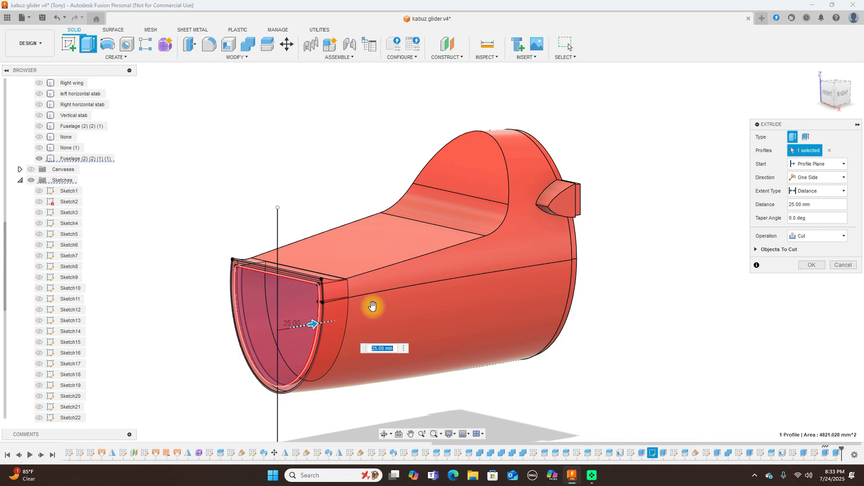
pyautogui.click(844, 95)
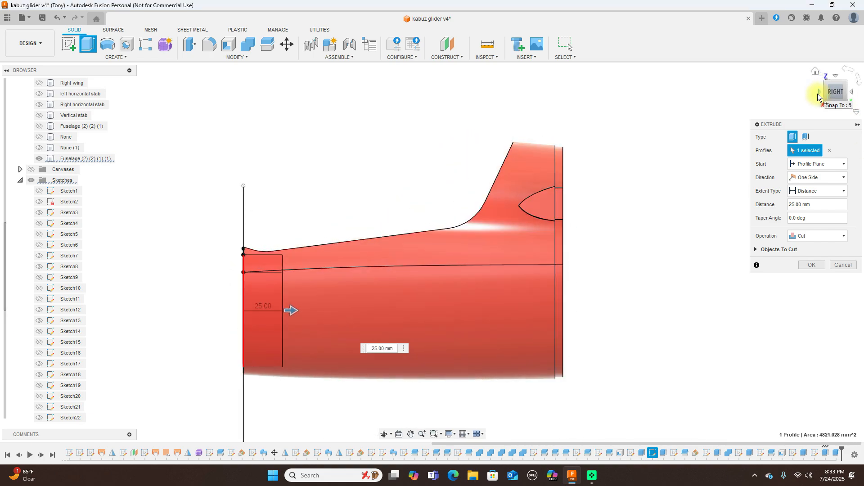
pyautogui.click(811, 265)
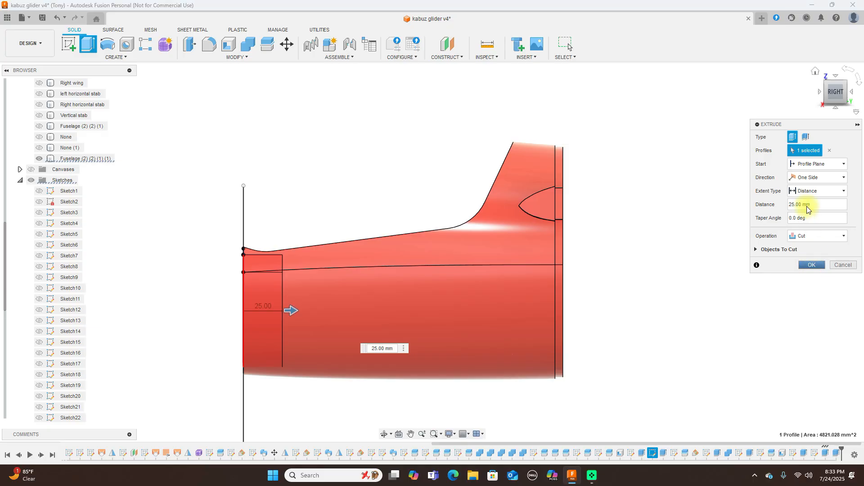
pyautogui.click(825, 96)
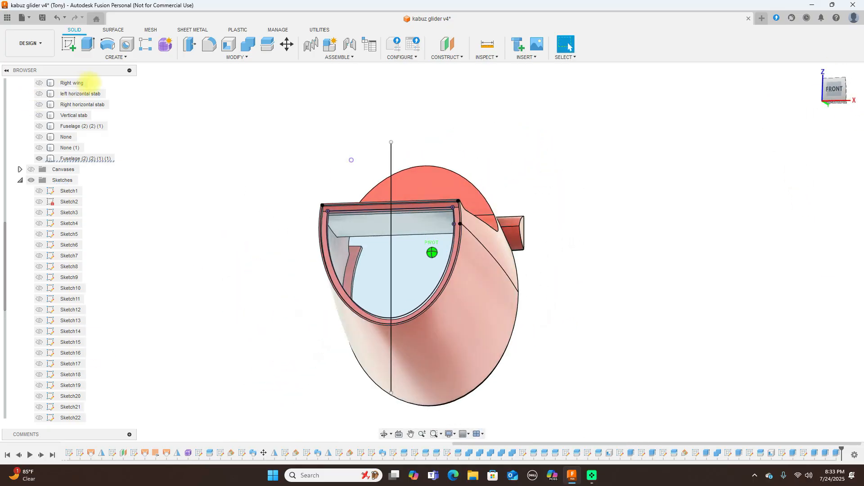
pyautogui.moveTo(106, 96)
pyautogui.keyDown('shift'); pyautogui.mouseDown(button='middle')
pyautogui.moveTo(77, 81)
pyautogui.moveTo(54, 84)
pyautogui.moveTo(811, 92)
pyautogui.moveTo(710, 106)
pyautogui.moveTo(681, 93)
pyautogui.moveTo(828, 96)
pyautogui.mouseUp(button='middle'); pyautogui.keyUp('shift')
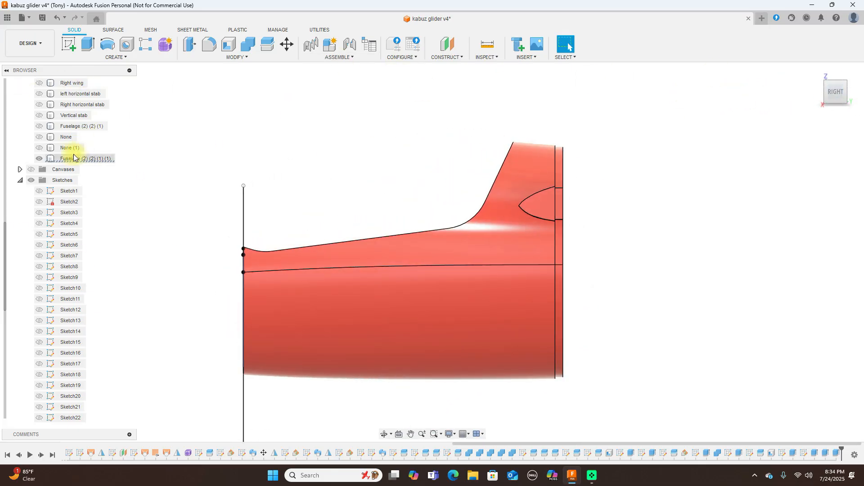
# Step: Show the nose section body and start a sketch on the cockpit section's flat upper face, viewed from above
pyautogui.click(40, 149)
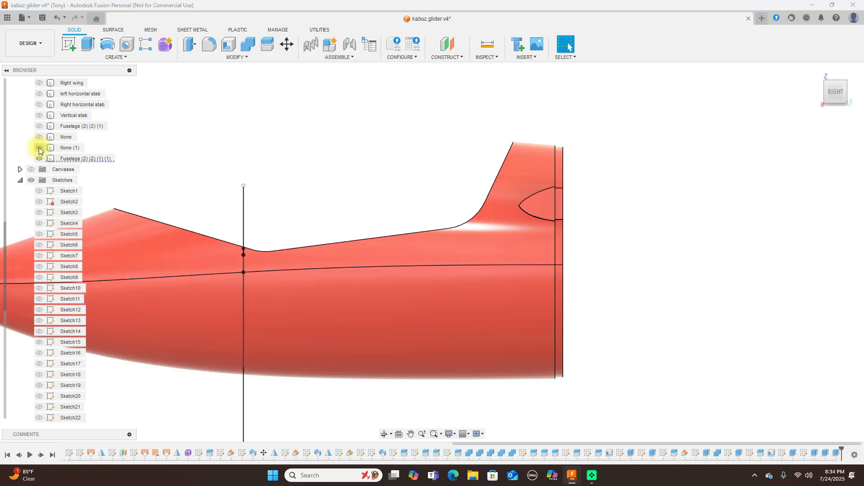
pyautogui.scroll(-3, 288, 138)
pyautogui.moveTo(603, 158); pyautogui.dragTo(730, 161, button='middle')
pyautogui.moveTo(839, 85)
pyautogui.mouseDown()
pyautogui.moveTo(833, 129)
pyautogui.moveTo(706, 83)
pyautogui.moveTo(698, 93)
pyautogui.moveTo(762, 102)
pyautogui.moveTo(841, 92)
pyautogui.moveTo(839, 85)
pyautogui.mouseUp()
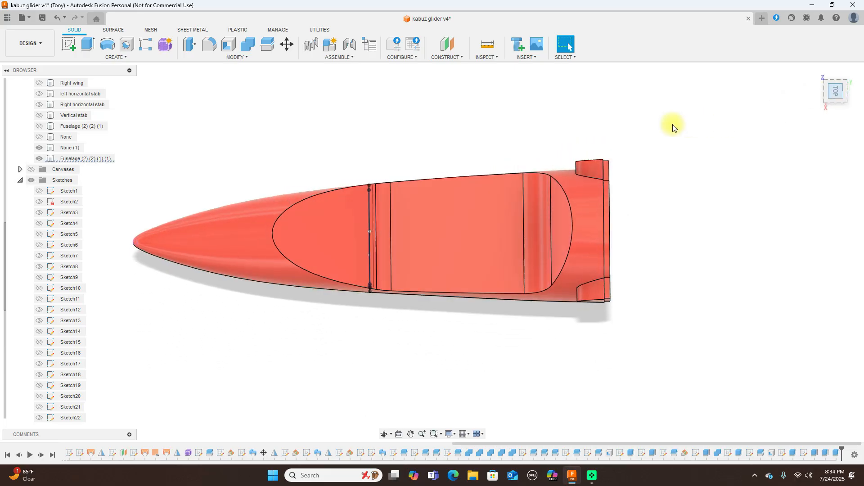
pyautogui.click(456, 207)
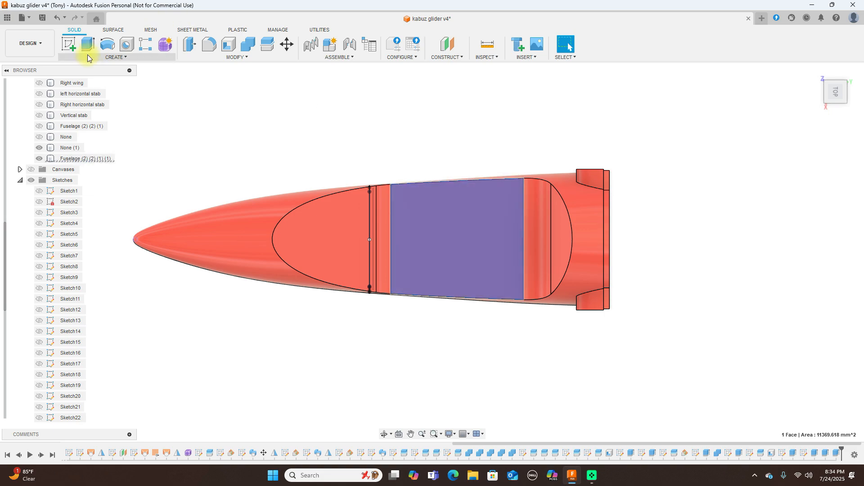
pyautogui.click(73, 46)
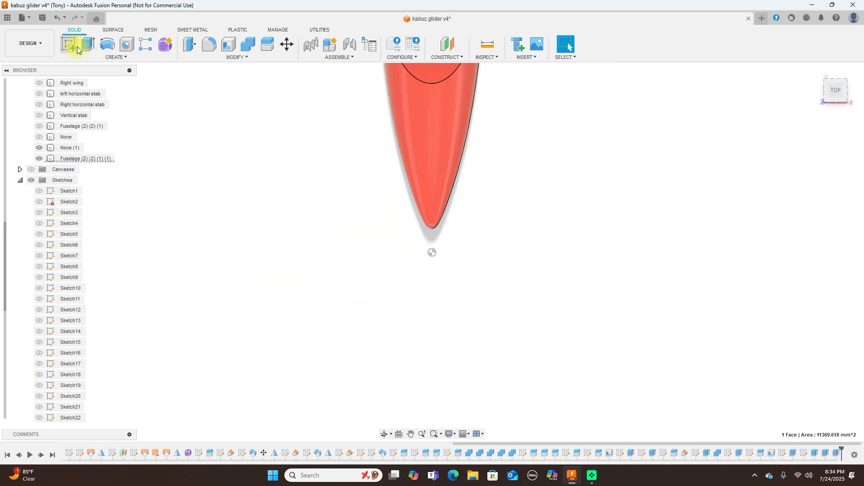
pyautogui.scroll(-3, 674, 225)
pyautogui.moveTo(673, 226); pyautogui.dragTo(515, 361, button='middle')
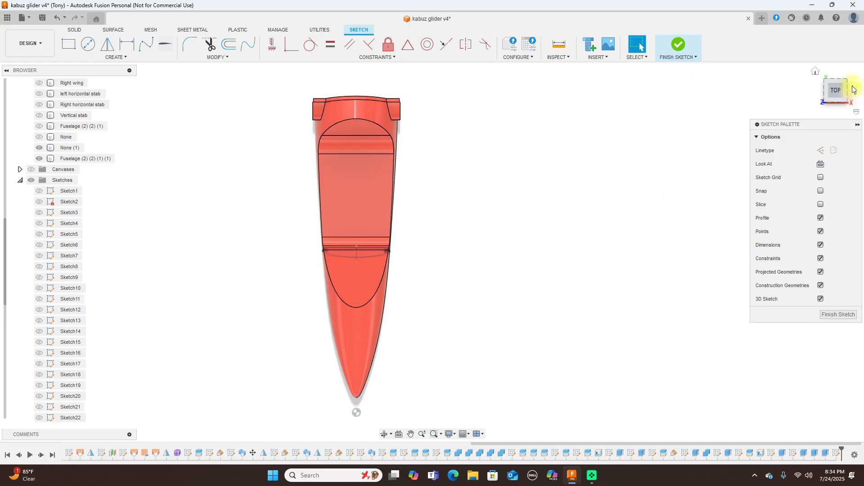
pyautogui.click(846, 102)
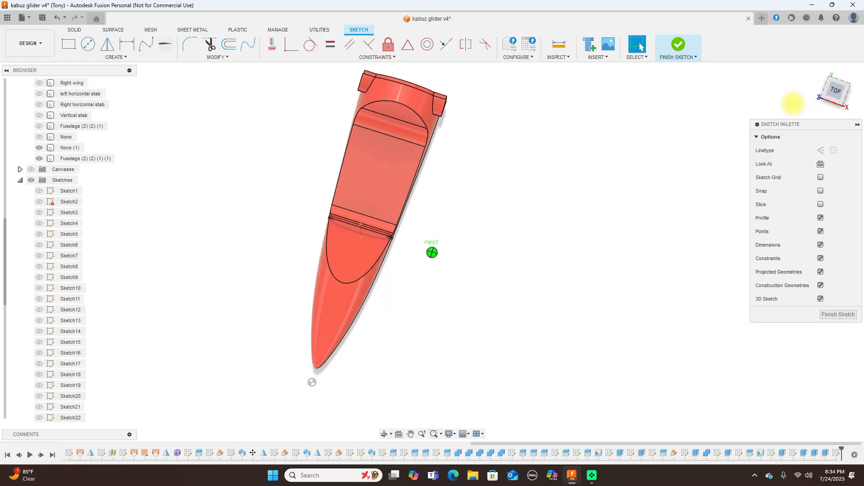
pyautogui.click(840, 92)
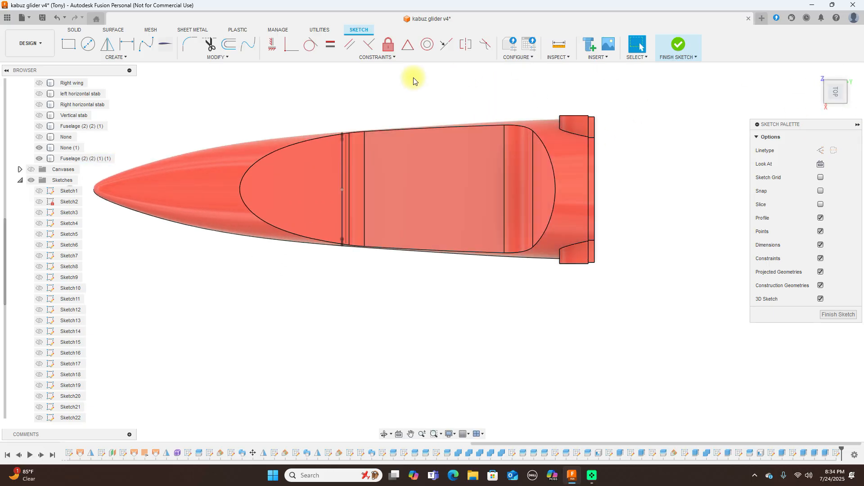
# Step: Offset the flat cockpit face's outline 5 mm inward and finish the sketch
pyautogui.click(229, 45)
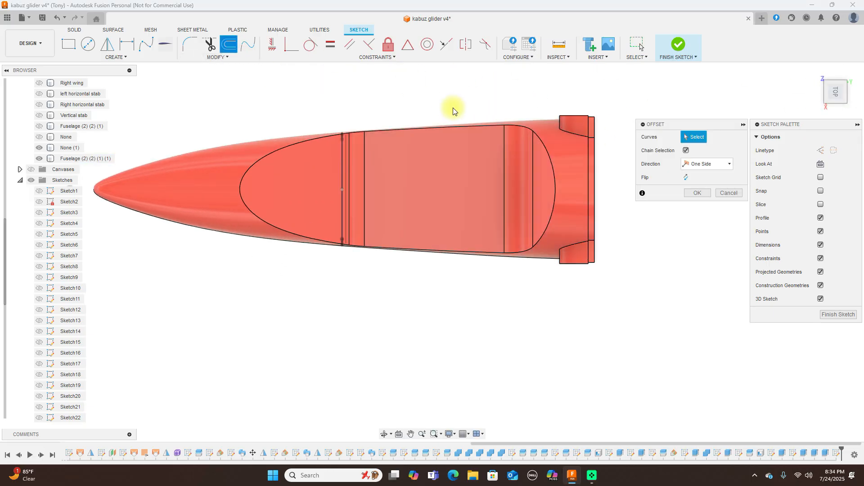
pyautogui.click(435, 129)
pyautogui.moveTo(437, 135); pyautogui.dragTo(437, 143)
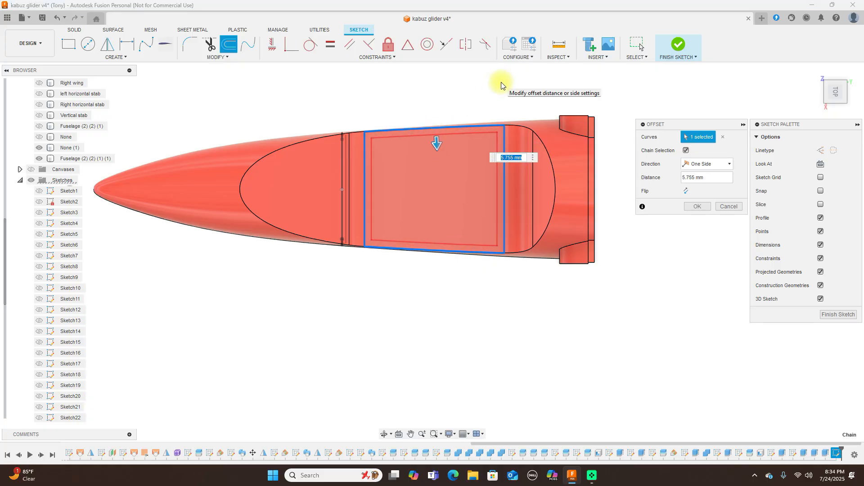
pyautogui.write('5')
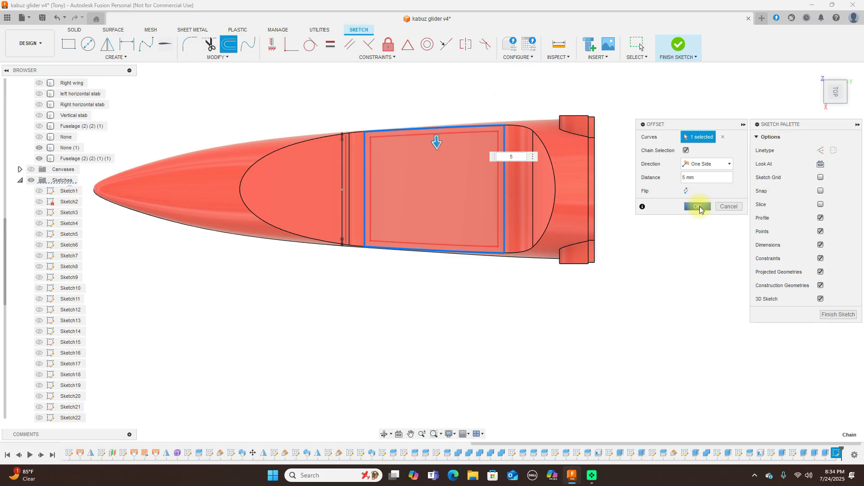
pyautogui.click(697, 207)
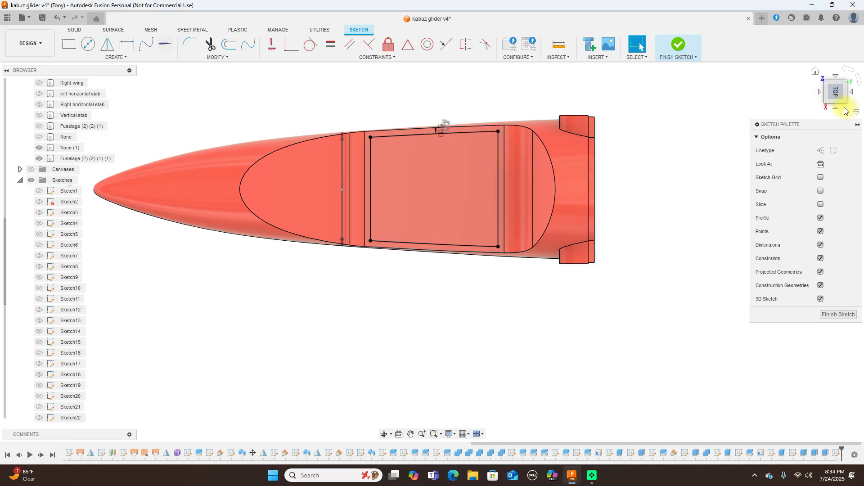
pyautogui.click(838, 111)
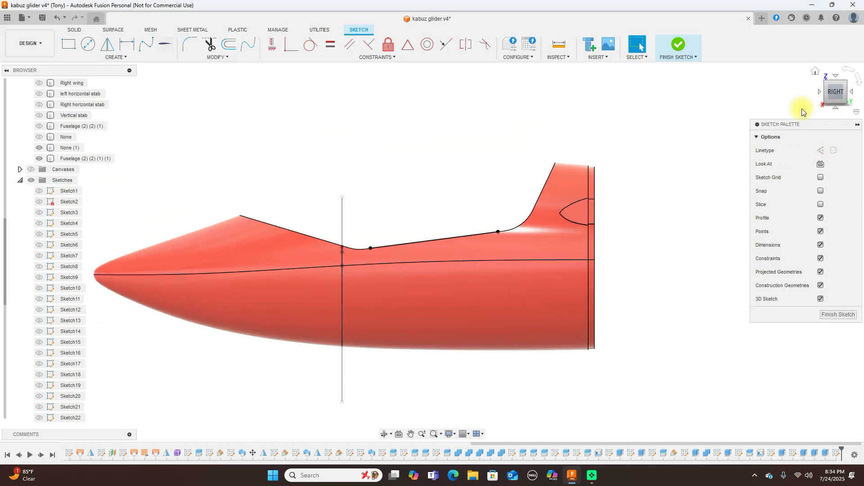
pyautogui.click(679, 47)
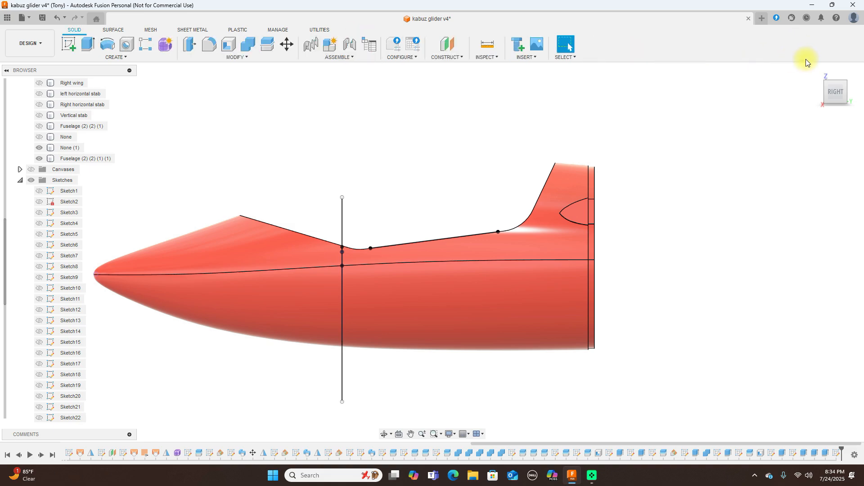
# Step: Cut the inset cockpit profile 20 mm down into the section with Extrude, and check the resulting opening
pyautogui.press('e')
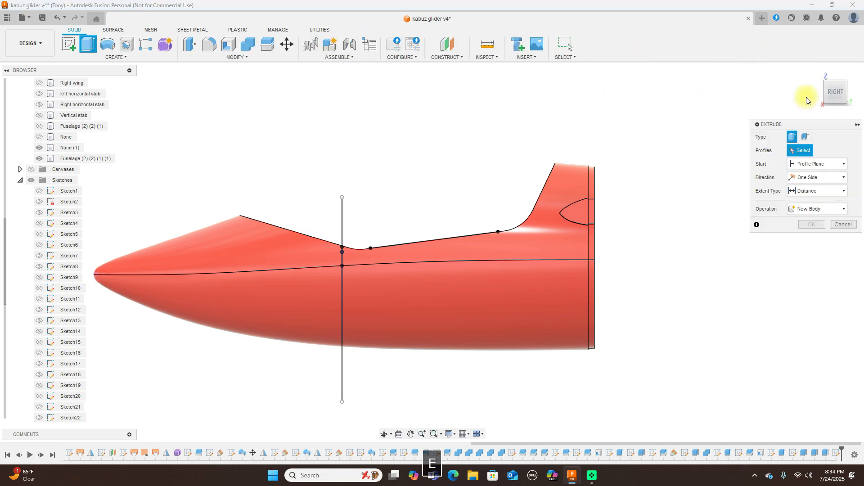
pyautogui.moveTo(839, 87); pyautogui.dragTo(830, 107)
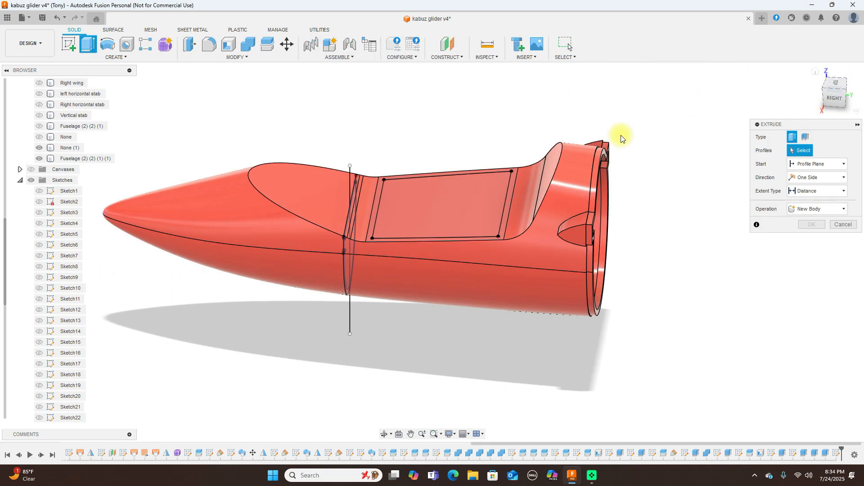
pyautogui.click(458, 215)
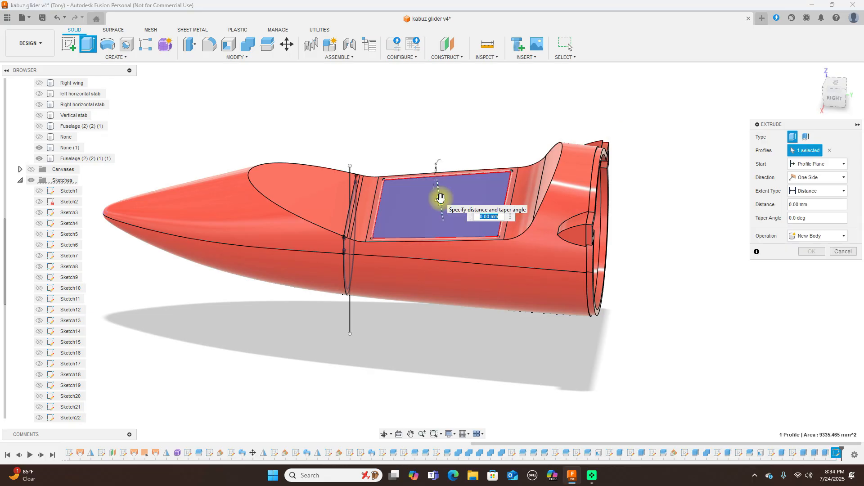
pyautogui.click(839, 102)
pyautogui.moveTo(440, 257); pyautogui.dragTo(440, 273)
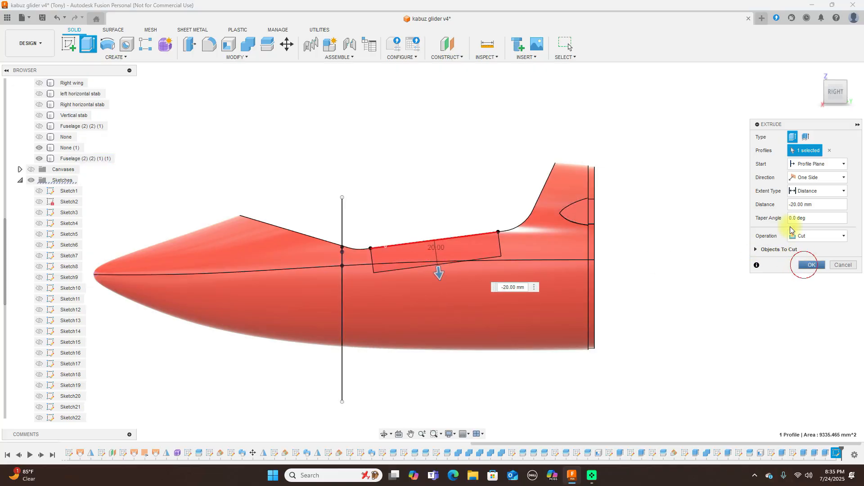
pyautogui.click(806, 264)
pyautogui.moveTo(834, 86)
pyautogui.mouseDown()
pyautogui.moveTo(768, 120)
pyautogui.moveTo(806, 127)
pyautogui.moveTo(768, 131)
pyautogui.moveTo(710, 85)
pyautogui.moveTo(679, 86)
pyautogui.moveTo(830, 87)
pyautogui.moveTo(11, 108)
pyautogui.moveTo(7, 120)
pyautogui.moveTo(23, 100)
pyautogui.moveTo(72, 85)
pyautogui.moveTo(837, 93)
pyautogui.mouseUp()
pyautogui.click(833, 85)
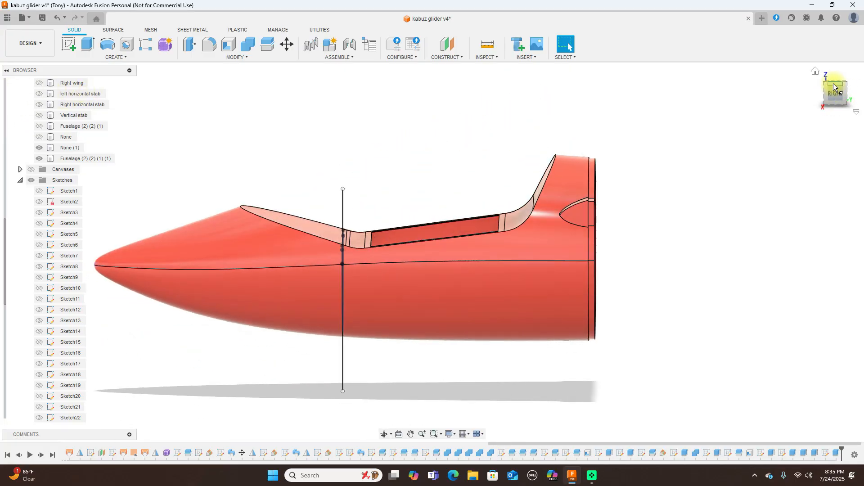
# Step: Show the rear fuselage body with the nose and cockpit sections, and inspect how the three sections line up from the side
pyautogui.click(278, 253)
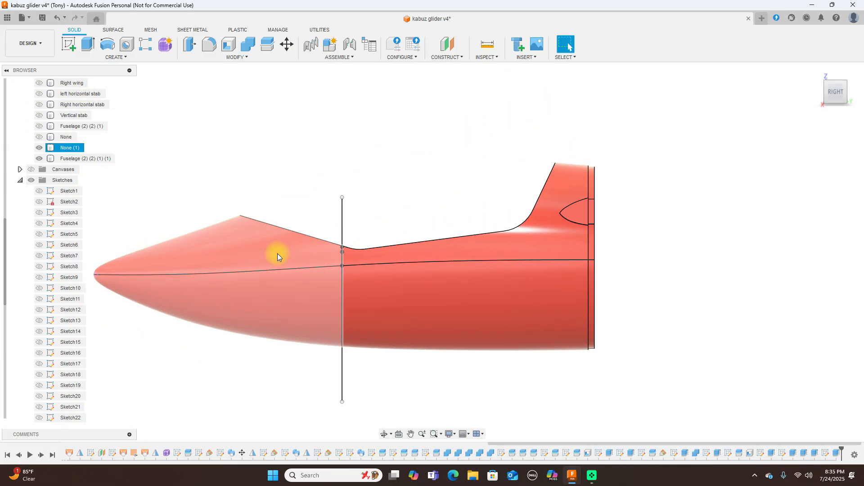
pyautogui.click(371, 268)
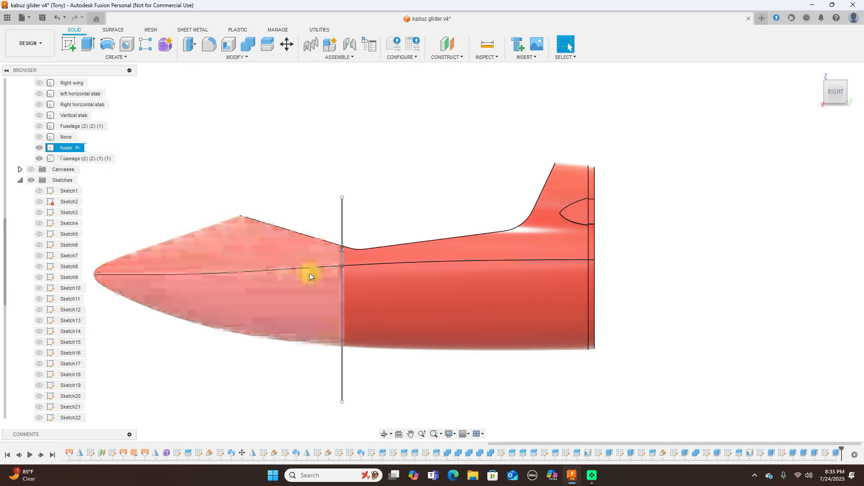
pyautogui.scroll(-2, 652, 295)
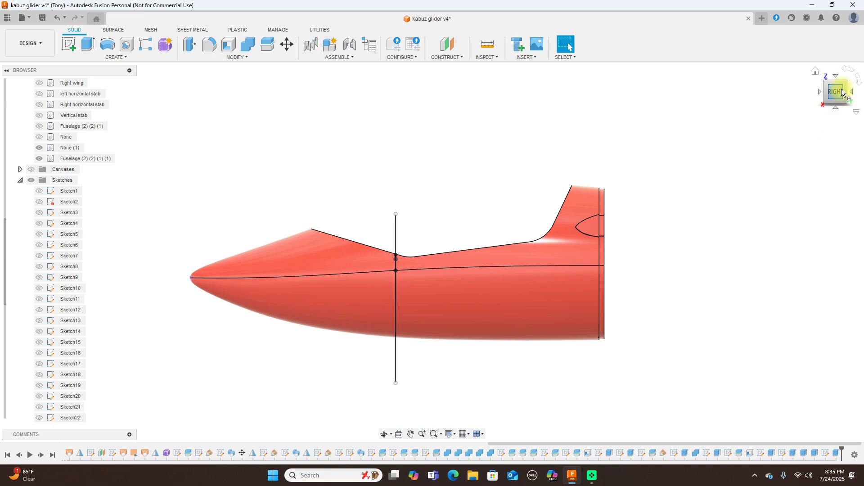
pyautogui.moveTo(840, 93); pyautogui.dragTo(819, 102)
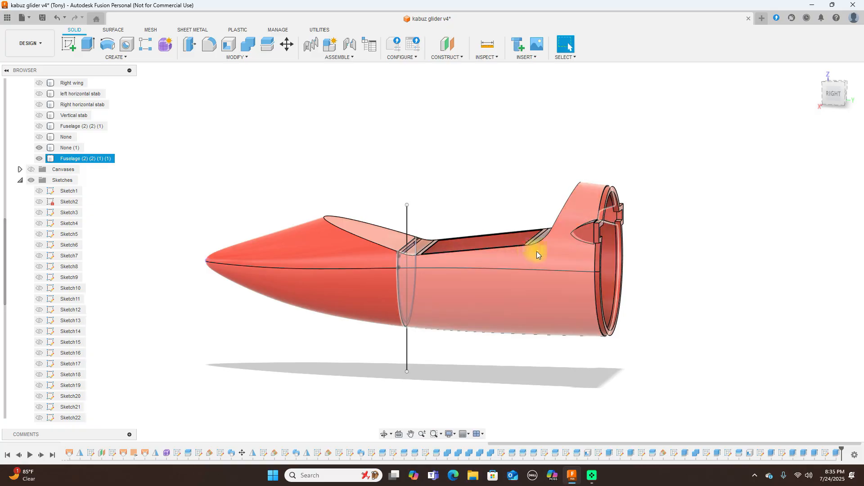
pyautogui.click(637, 246)
pyautogui.scroll(-1, 656, 241)
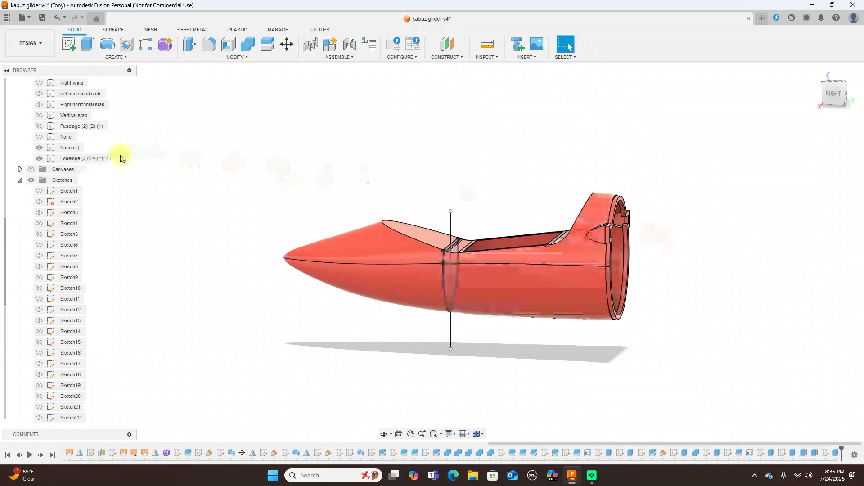
pyautogui.click(39, 126)
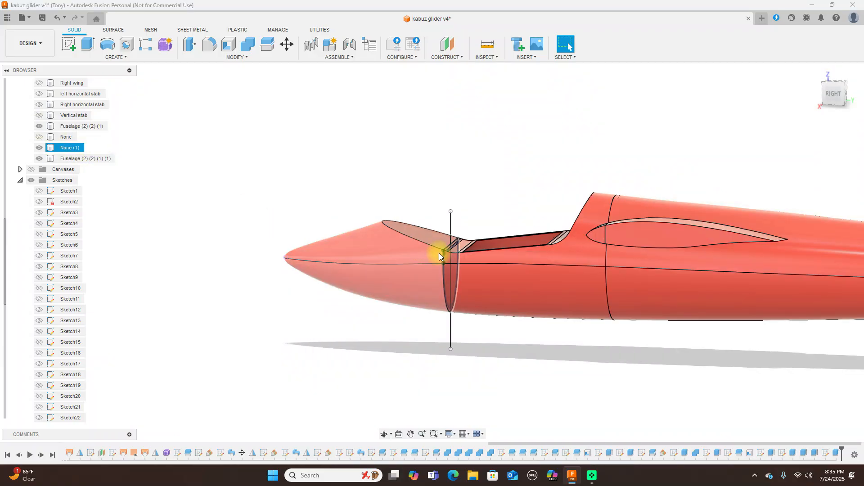
pyautogui.scroll(-1, 440, 251)
pyautogui.click(830, 99)
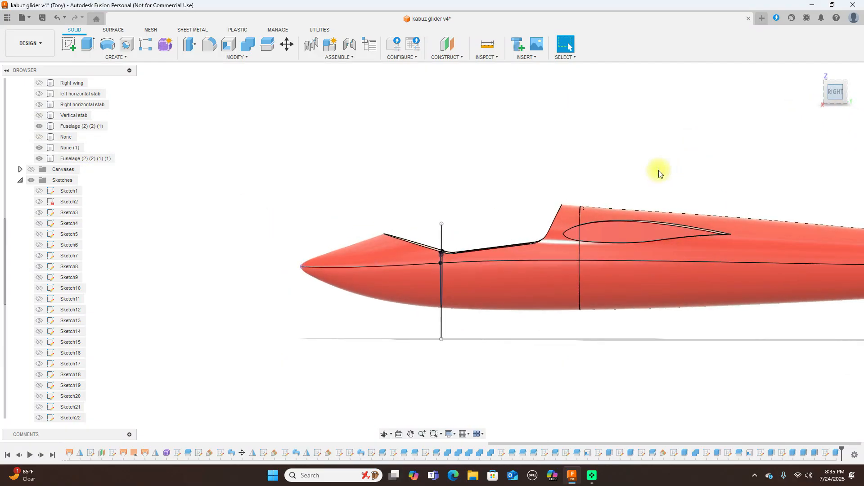
pyautogui.moveTo(665, 162); pyautogui.dragTo(472, 142, button='middle')
pyautogui.click(383, 225)
pyautogui.click(579, 229)
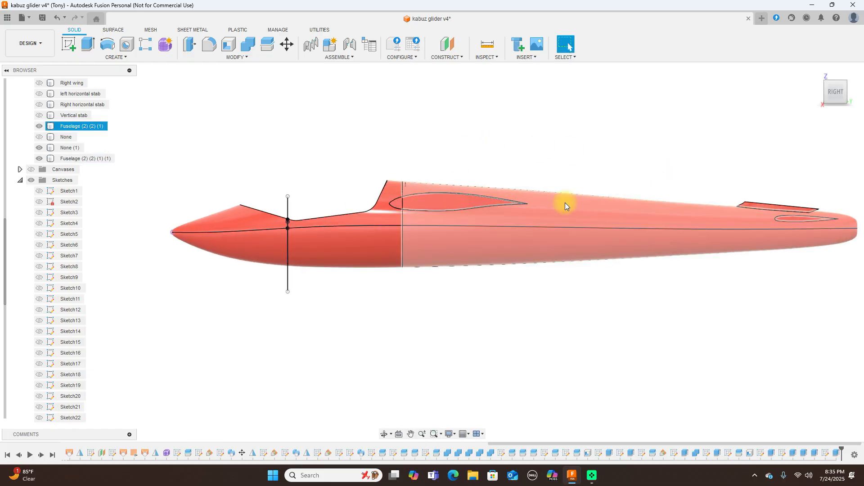
pyautogui.click(358, 230)
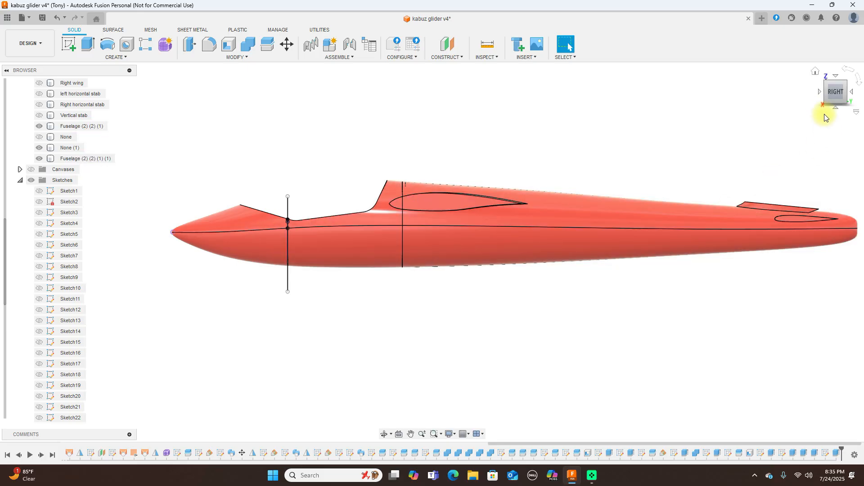
# Step: Check the three joined fuselage sections and the cockpit opening, and hide the entire Sketches folder
pyautogui.click(836, 77)
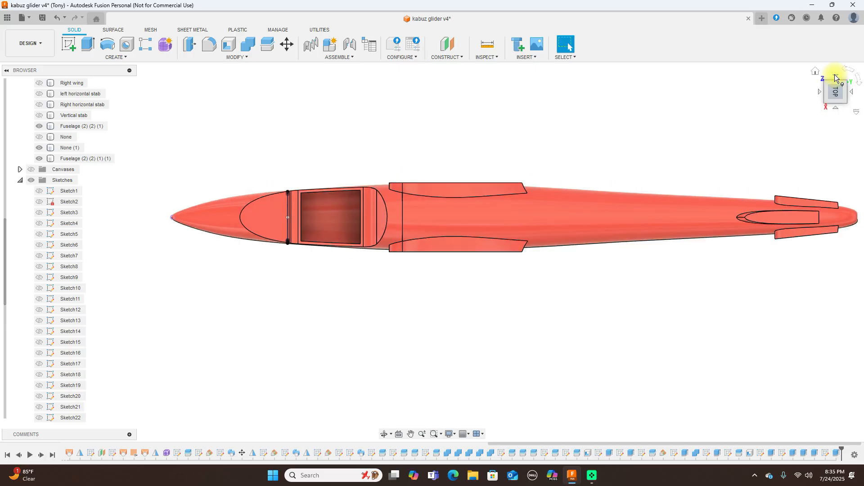
pyautogui.click(838, 110)
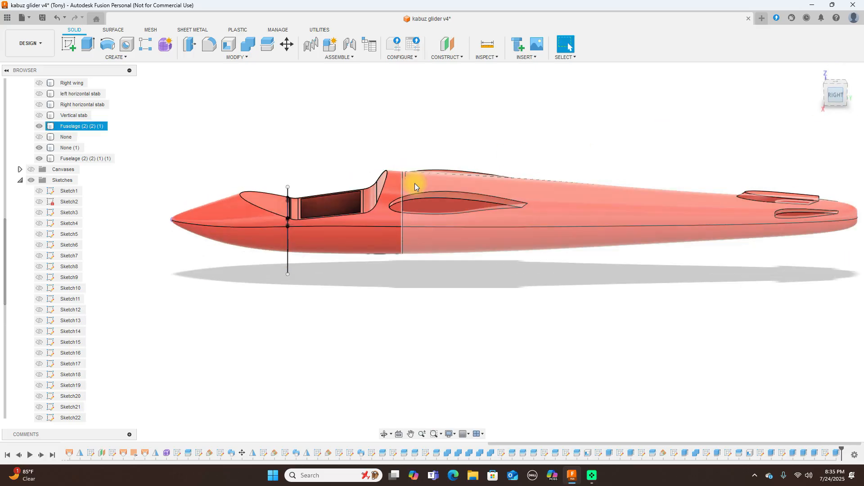
pyautogui.scroll(4, 76, 157)
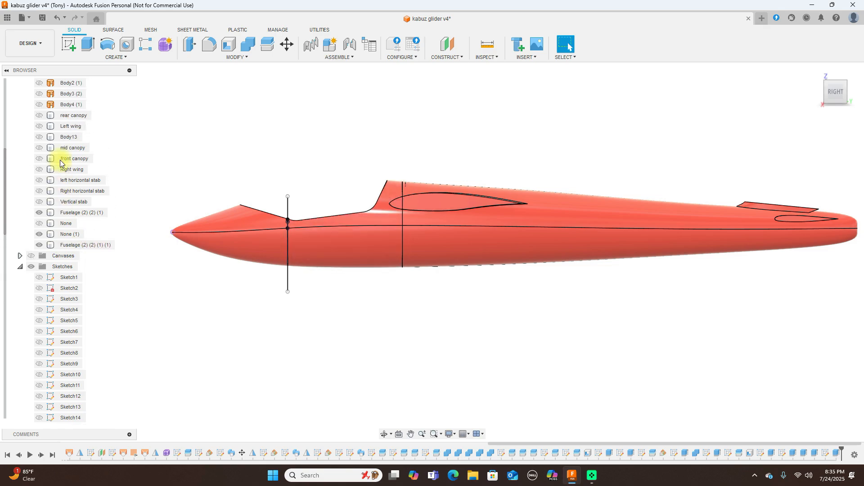
pyautogui.click(31, 266)
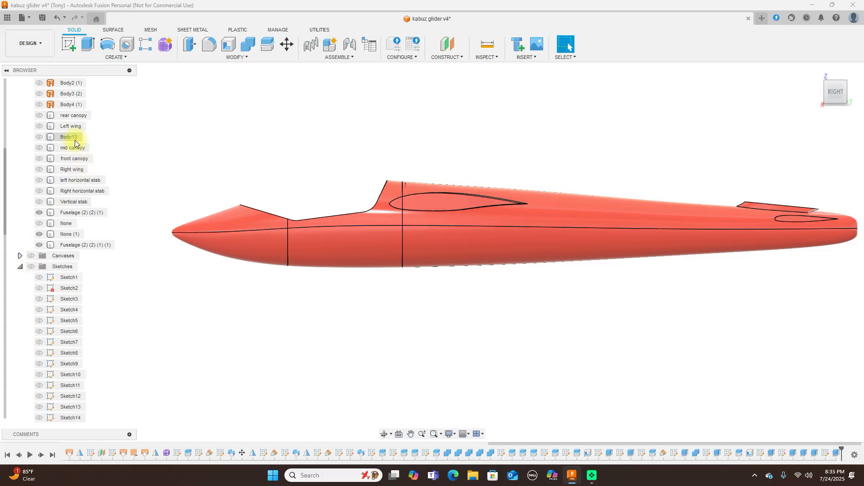
# Step: Show the front canopy, mid canopy and rear canopy bodies, and inspect how they fit over the cockpit opening
pyautogui.click(39, 160)
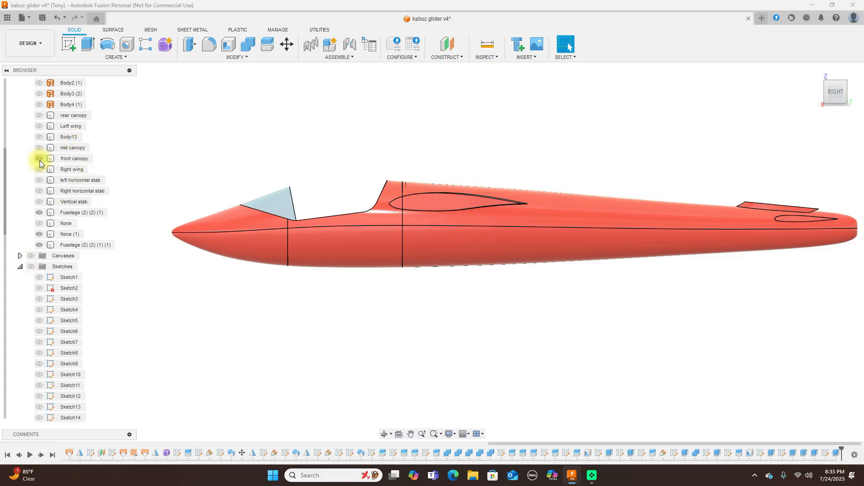
pyautogui.click(39, 149)
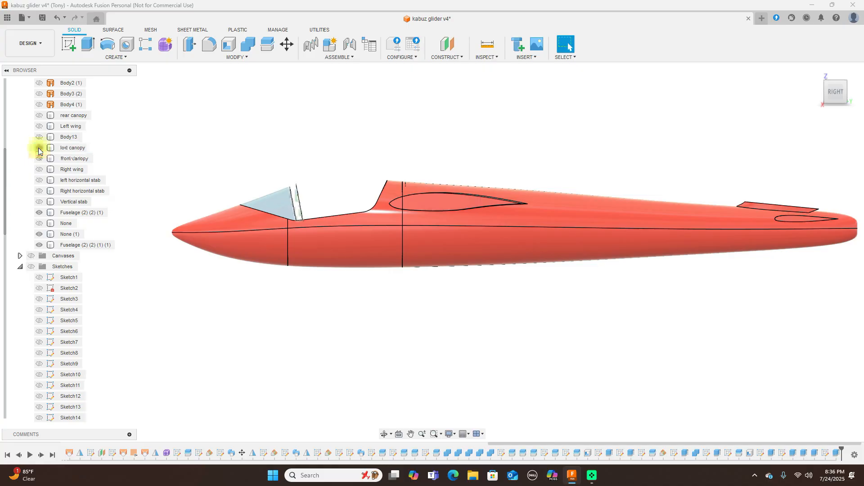
pyautogui.click(40, 115)
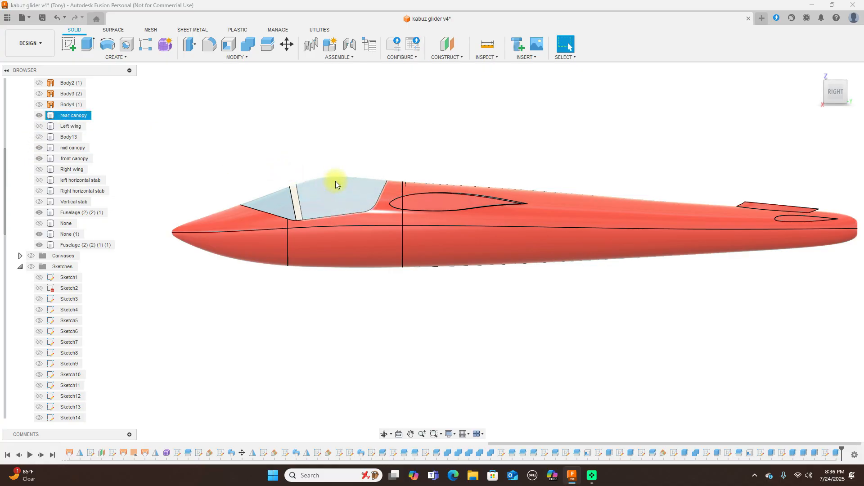
pyautogui.scroll(2, 337, 184)
pyautogui.moveTo(394, 129); pyautogui.dragTo(465, 183, button='middle')
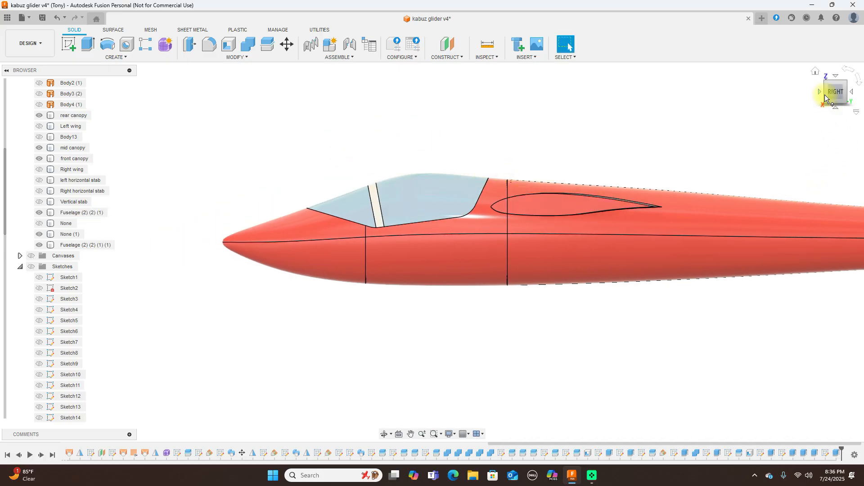
pyautogui.moveTo(827, 96)
pyautogui.mouseDown()
pyautogui.moveTo(846, 112)
pyautogui.moveTo(858, 103)
pyautogui.mouseUp()
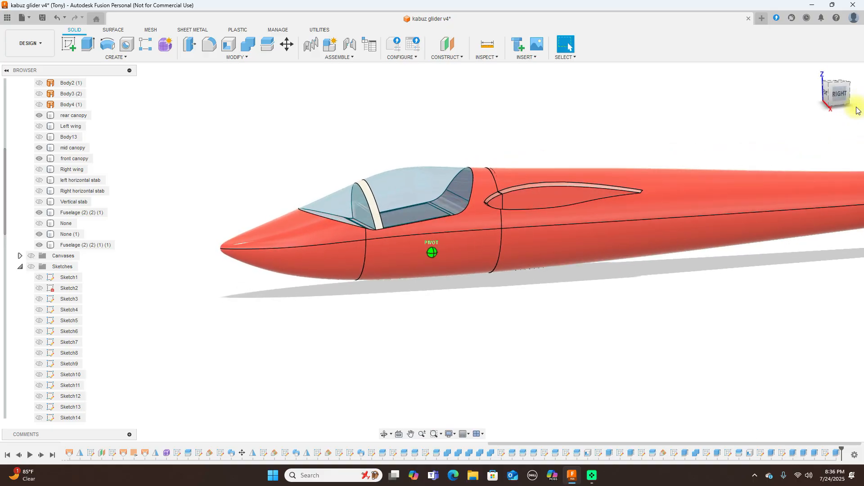
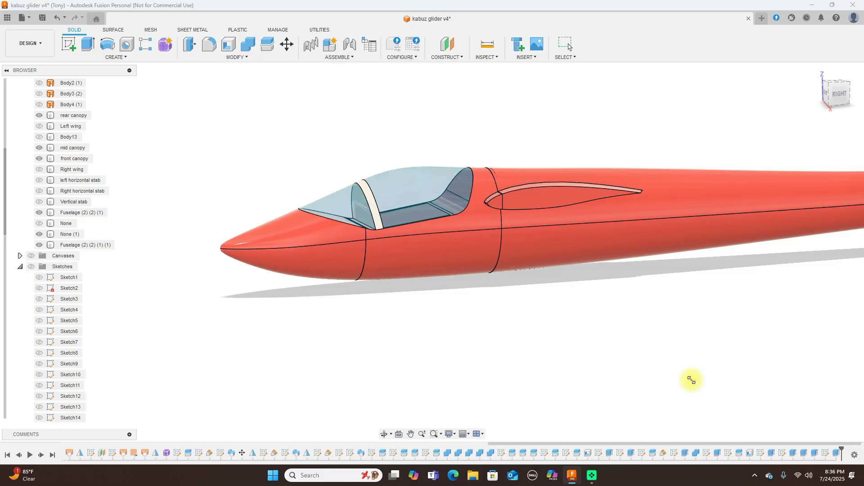
# Step: Apply the design's red appearance to the rear canopy, mid canopy and front canopy bodies
pyautogui.moveTo(694, 201)
pyautogui.mouseDown()
pyautogui.moveTo(529, 141)
pyautogui.moveTo(414, 184)
pyautogui.moveTo(451, 169)
pyautogui.mouseUp()
pyautogui.click(530, 25)
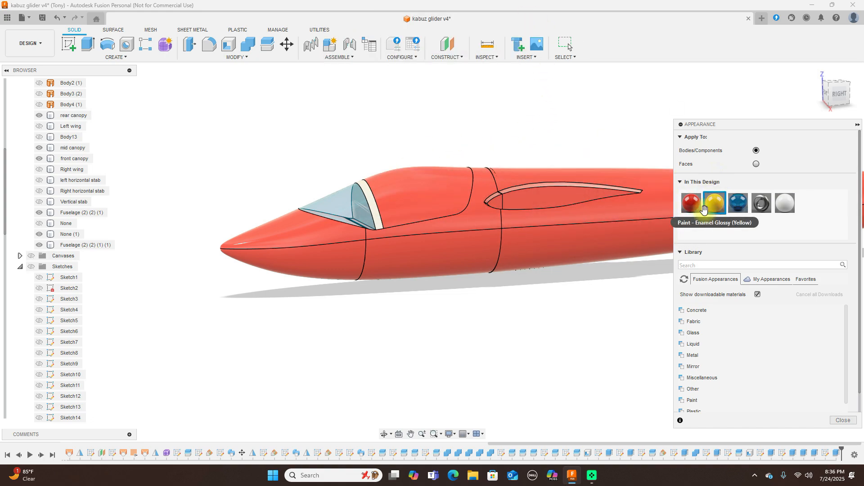
pyautogui.moveTo(703, 209)
pyautogui.mouseDown()
pyautogui.moveTo(517, 183)
pyautogui.moveTo(369, 193)
pyautogui.mouseUp()
pyautogui.moveTo(691, 200)
pyautogui.mouseDown()
pyautogui.moveTo(525, 178)
pyautogui.moveTo(347, 196)
pyautogui.mouseUp()
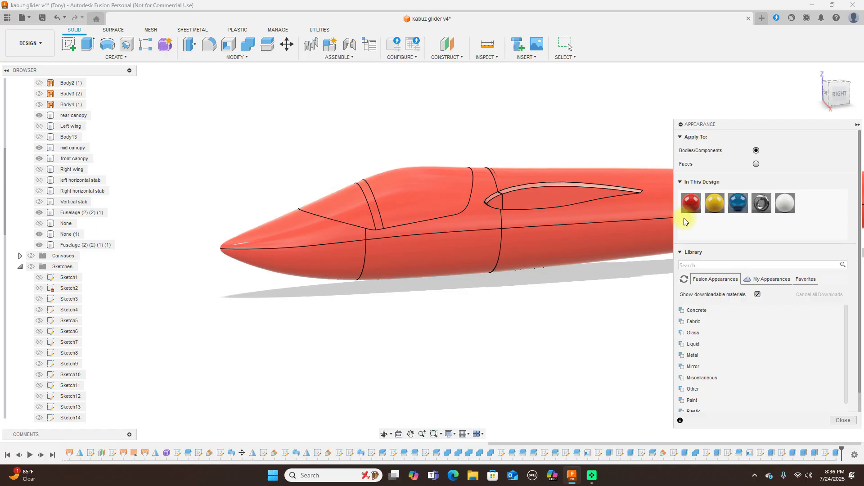
pyautogui.click(846, 423)
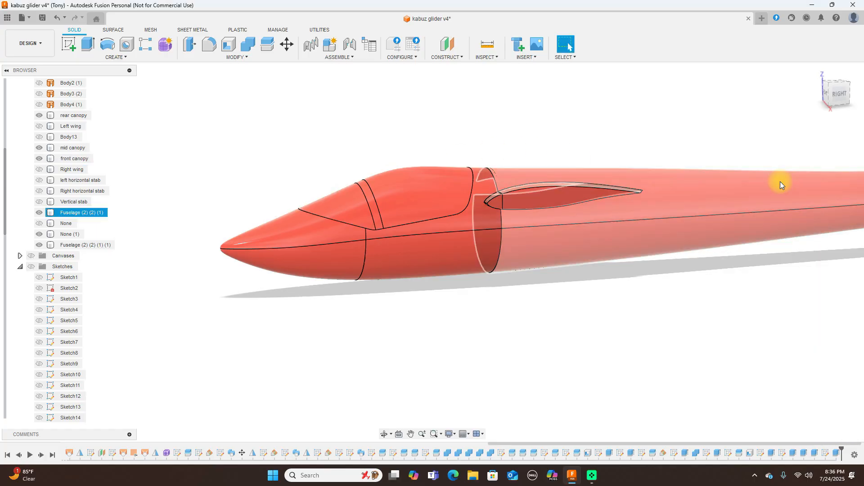
# Step: Hide the nose, cockpit and rear fuselage section bodies so only the canopy bodies remain in a straight side view
pyautogui.click(844, 96)
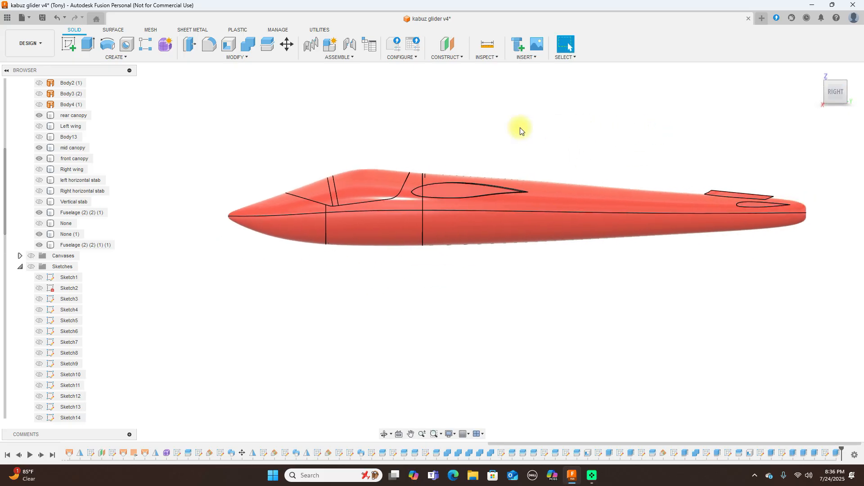
pyautogui.scroll(1, 520, 130)
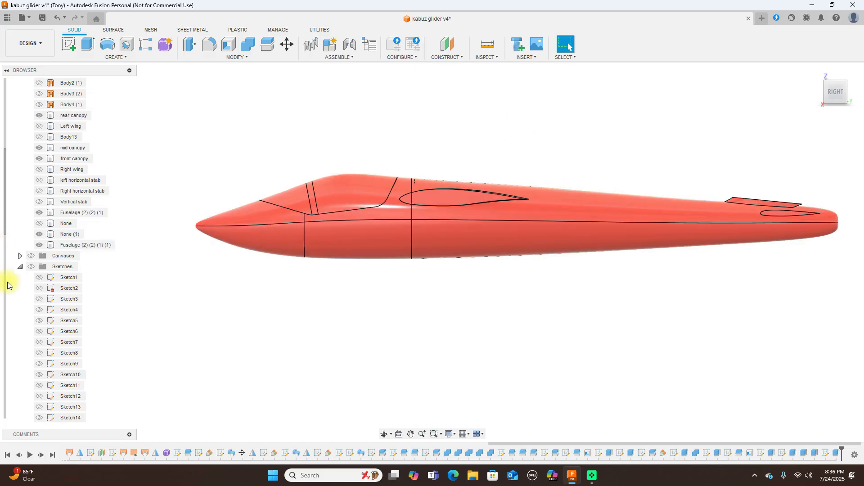
pyautogui.click(40, 245)
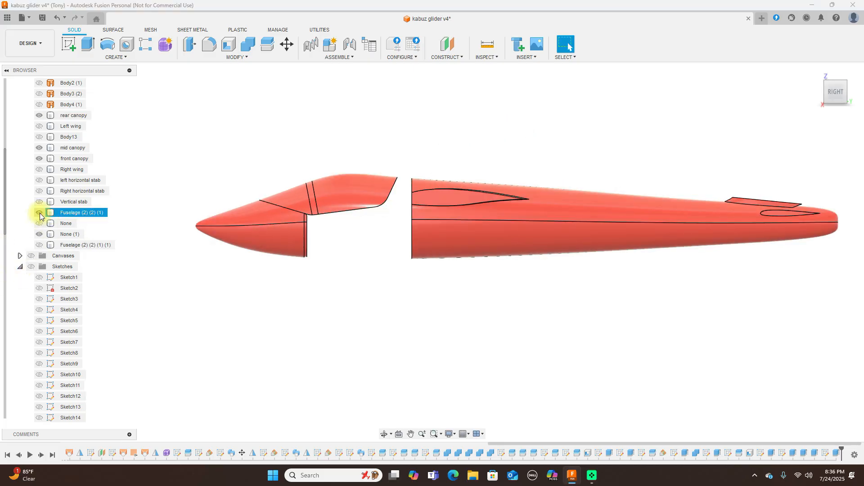
pyautogui.click(41, 214)
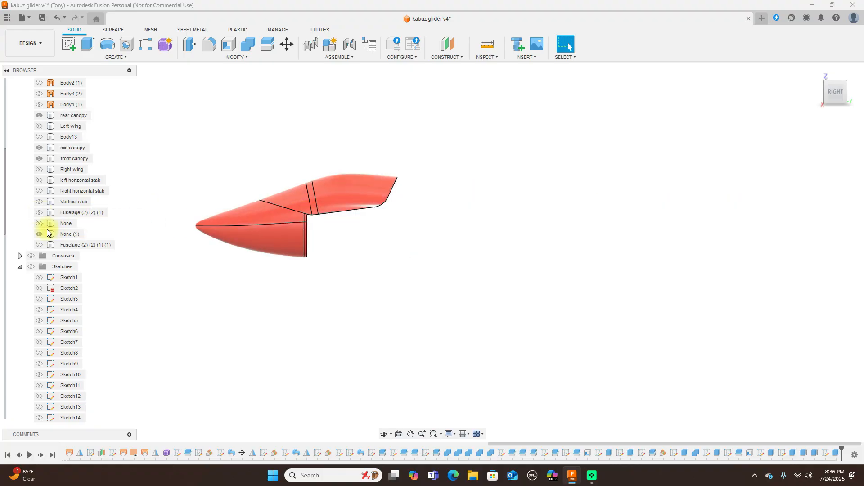
pyautogui.click(40, 234)
pyautogui.moveTo(822, 91)
pyautogui.mouseDown()
pyautogui.moveTo(832, 90)
pyautogui.moveTo(836, 60)
pyautogui.moveTo(800, 84)
pyautogui.moveTo(826, 95)
pyautogui.moveTo(831, 107)
pyautogui.mouseUp()
pyautogui.click(839, 92)
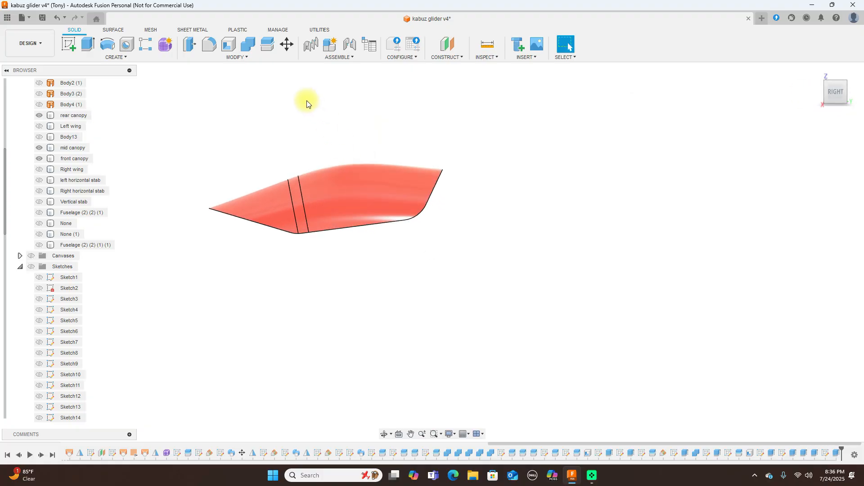
# Step: Combine the mid canopy into the front canopy with the Join operation, keeping the tool body
pyautogui.click(248, 44)
pyautogui.click(264, 195)
pyautogui.click(291, 188)
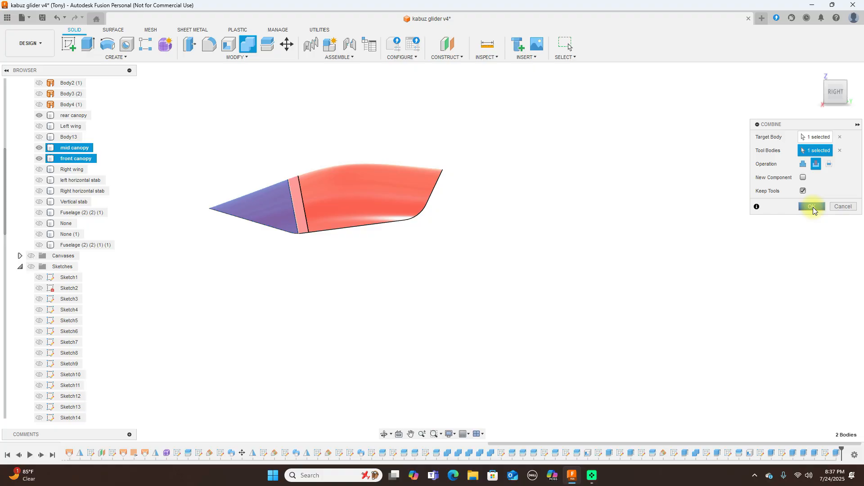
pyautogui.click(803, 164)
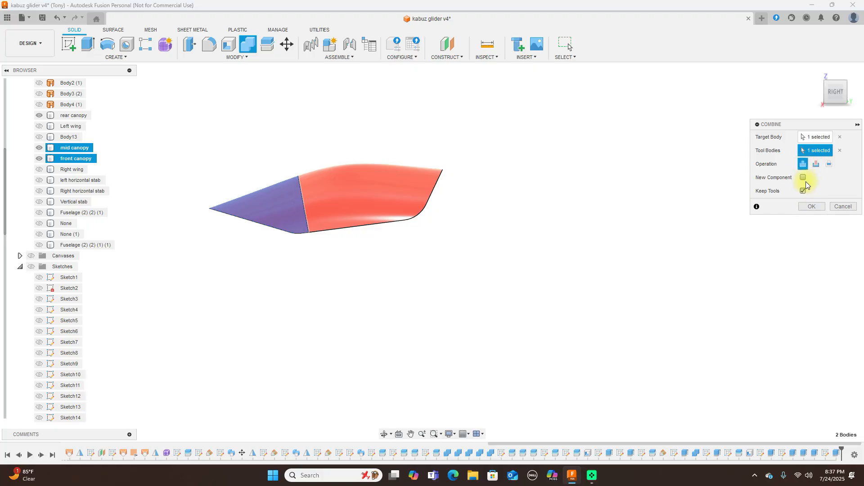
pyautogui.click(814, 206)
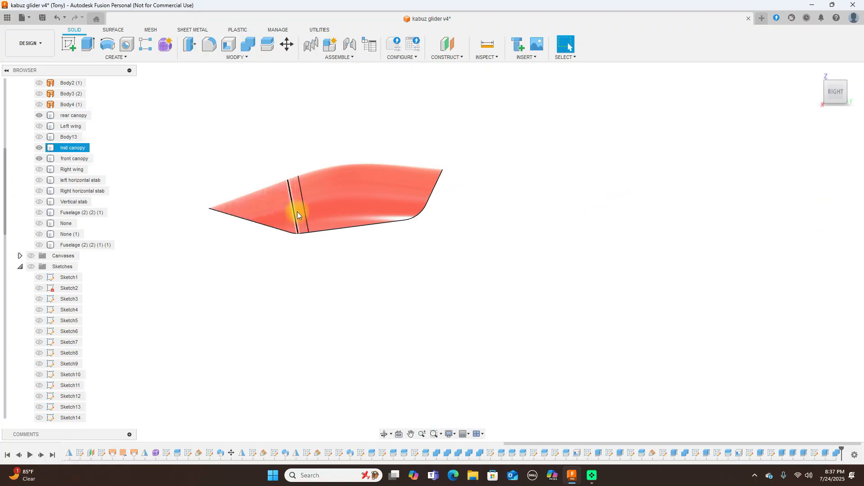
# Step: Toggle the front canopy and rear canopy bodies off and on to check the extent of the joined front canopy
pyautogui.click(40, 159)
pyautogui.click(40, 158)
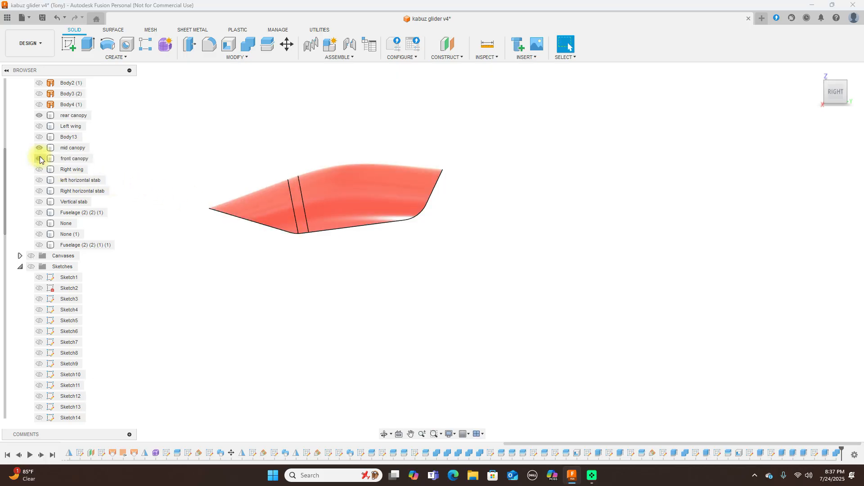
pyautogui.click(38, 115)
pyautogui.click(39, 116)
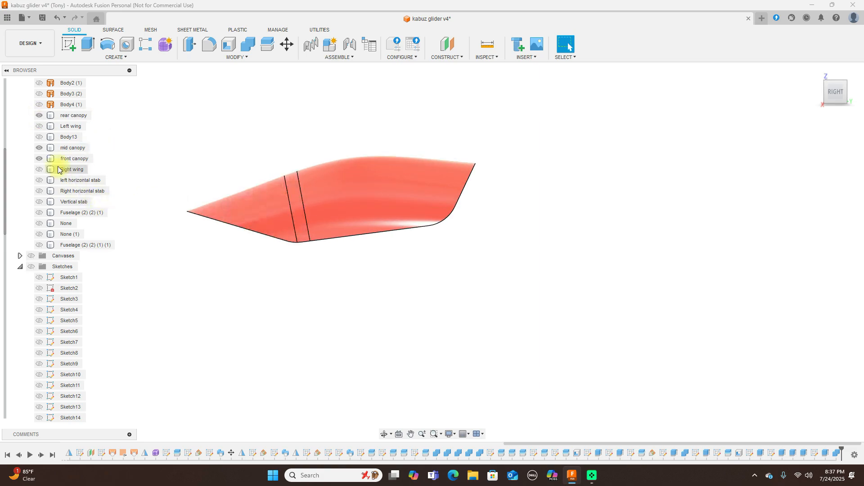
pyautogui.click(39, 159)
pyautogui.click(39, 159)
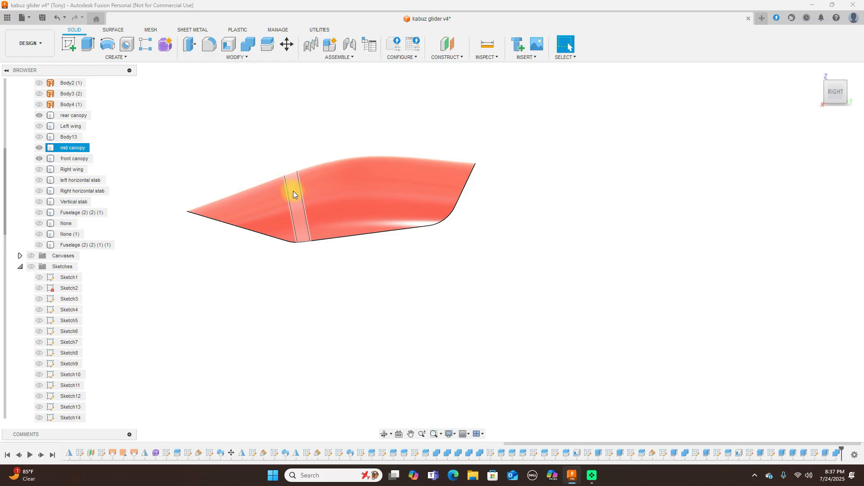
pyautogui.scroll(4, 187, 159)
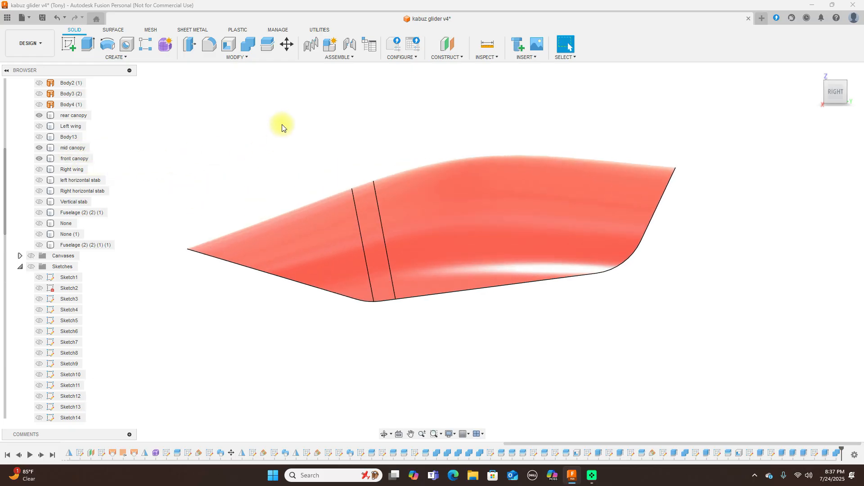
pyautogui.click(248, 44)
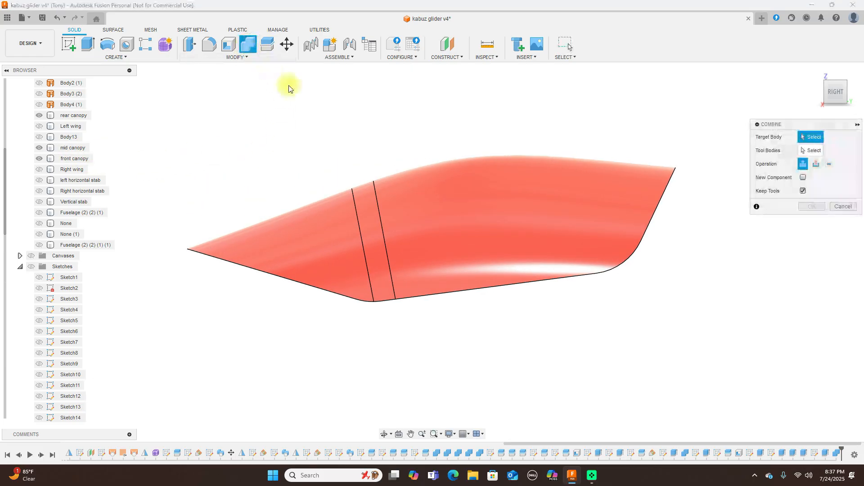
pyautogui.click(318, 219)
pyautogui.click(318, 224)
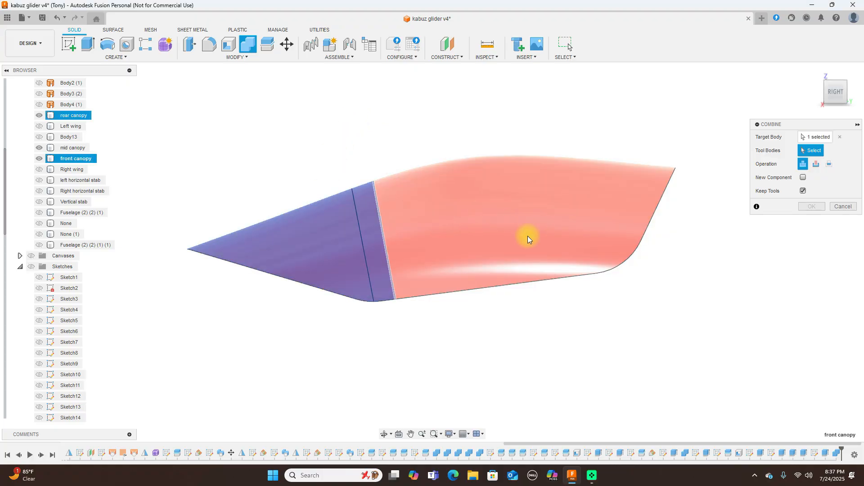
pyautogui.click(836, 208)
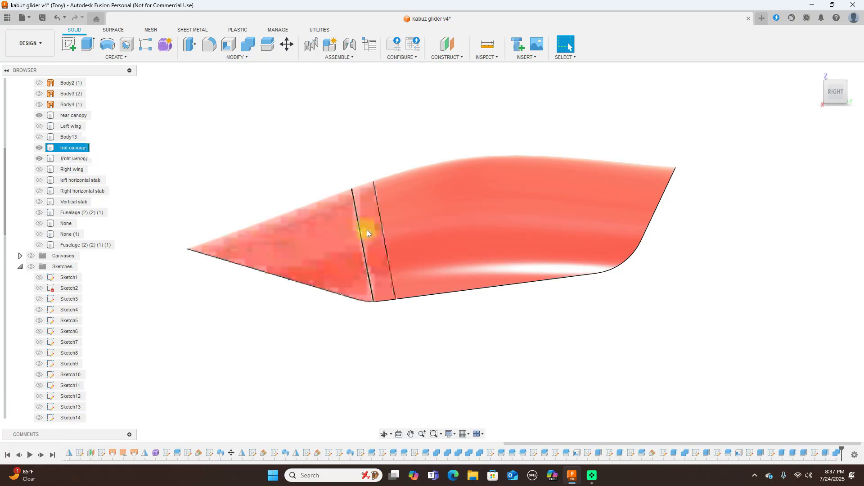
# Step: Hide the leftover mid canopy body, remove it from the design, and check the remaining front and rear canopy bodies
pyautogui.click(41, 148)
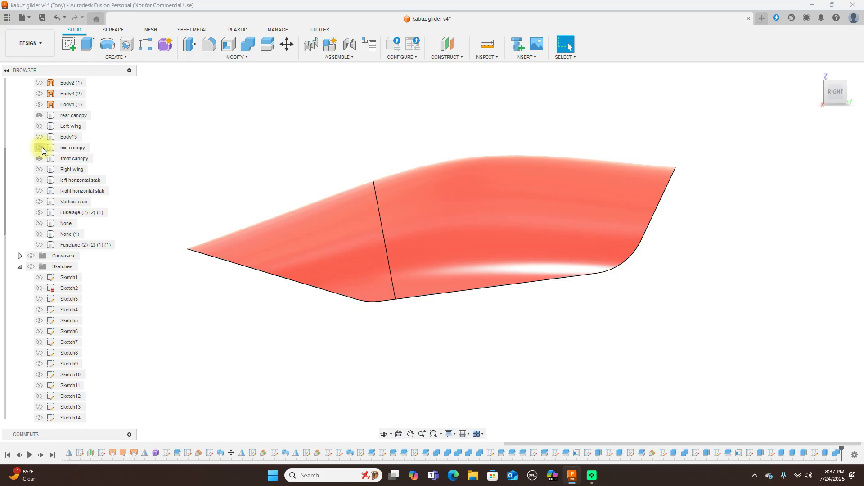
pyautogui.rightClick(74, 149)
pyautogui.click(106, 299)
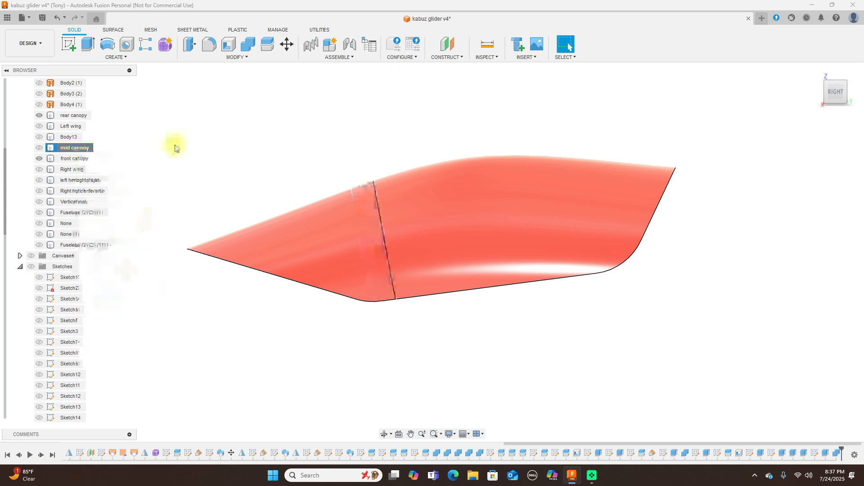
pyautogui.click(735, 239)
pyautogui.scroll(-2, 735, 243)
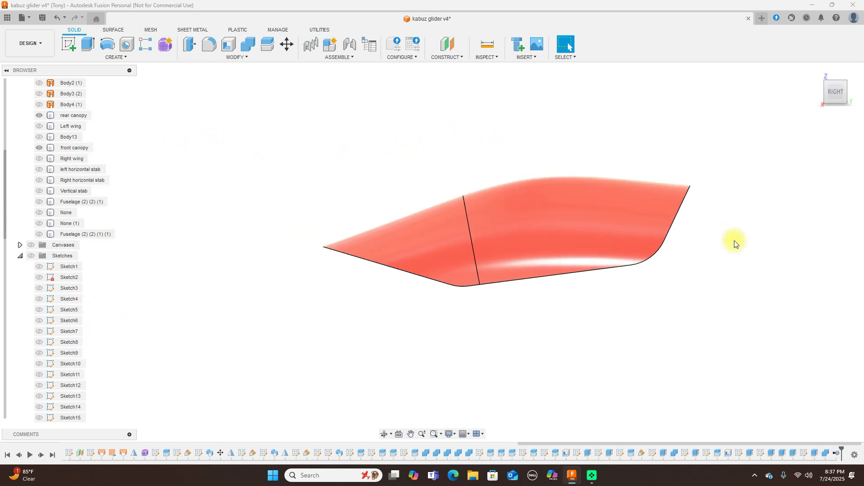
pyautogui.click(578, 235)
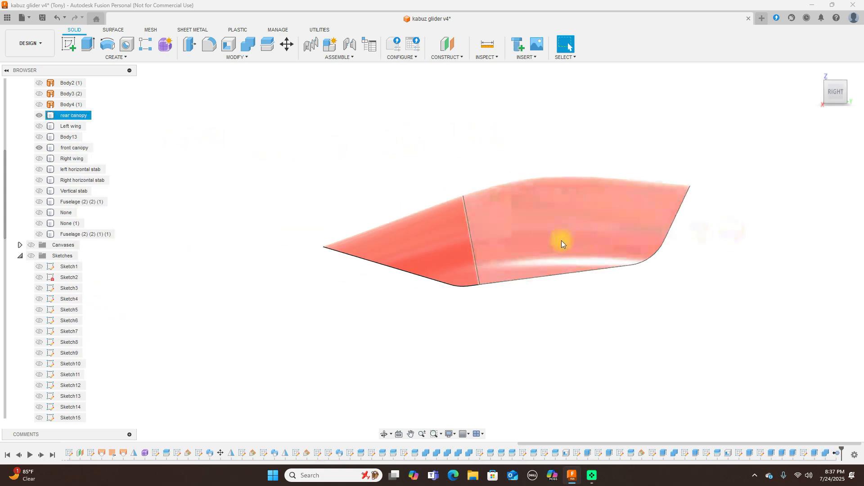
pyautogui.scroll(-2, 598, 204)
pyautogui.click(654, 135)
pyautogui.moveTo(654, 136); pyautogui.dragTo(565, 134, button='middle')
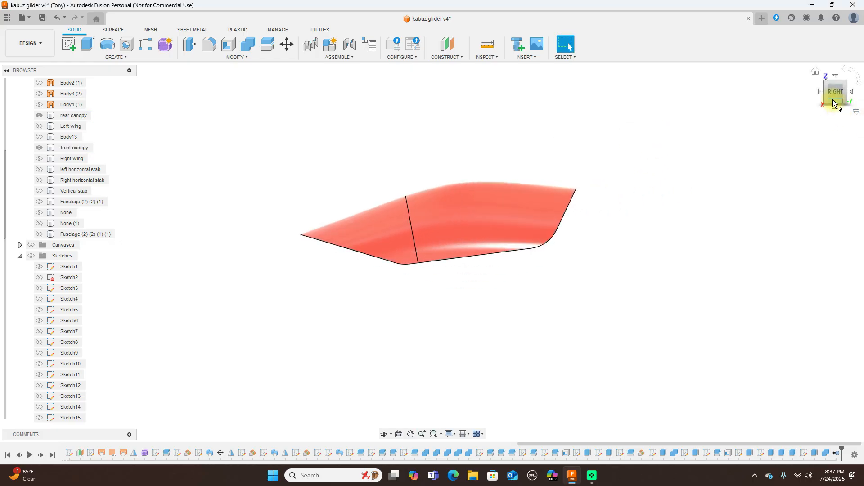
# Step: Hide the front canopy and shell the entire rear canopy body with a 5 mm inside thickness
pyautogui.moveTo(833, 99)
pyautogui.mouseDown()
pyautogui.moveTo(828, 73)
pyautogui.moveTo(829, 97)
pyautogui.mouseUp()
pyautogui.click(396, 215)
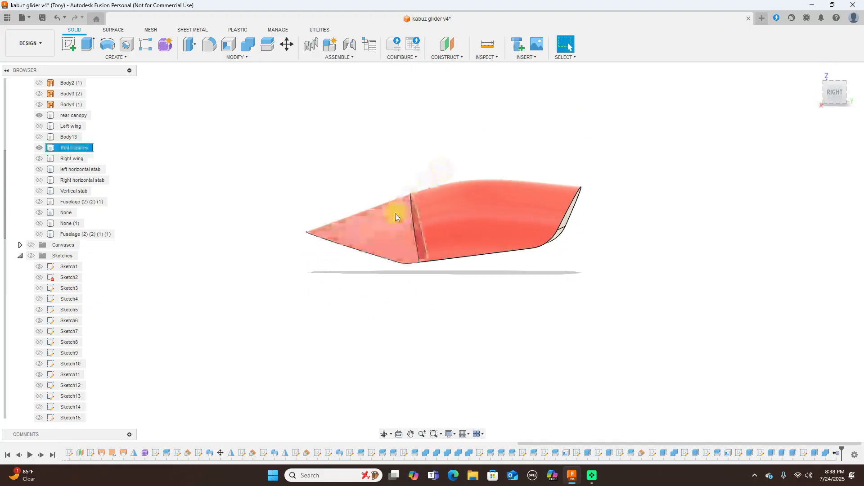
pyautogui.click(39, 147)
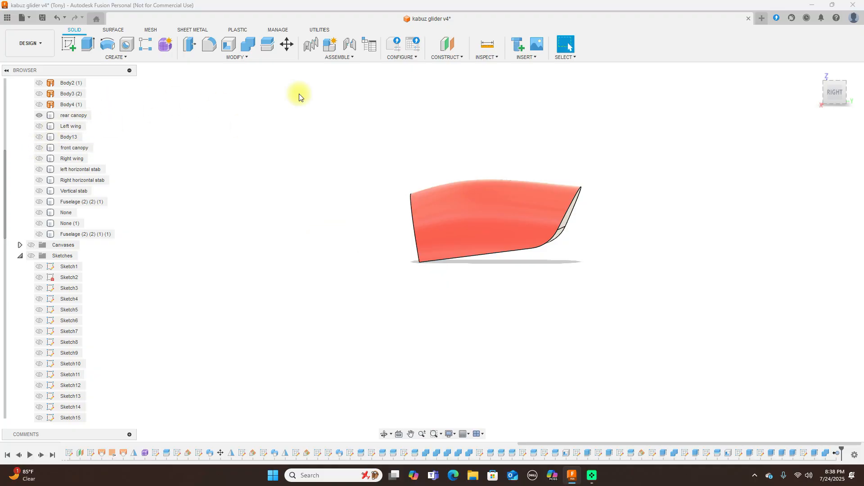
pyautogui.click(229, 44)
pyautogui.click(540, 233)
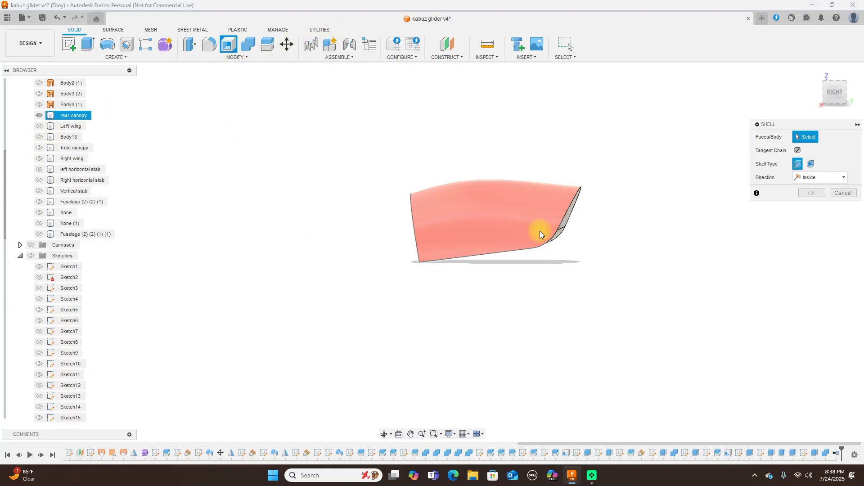
pyautogui.scroll(2, 559, 219)
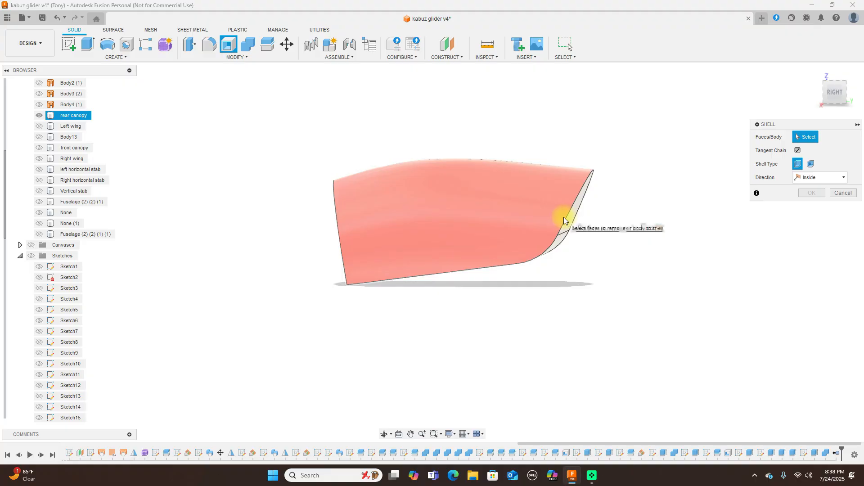
pyautogui.click(565, 219)
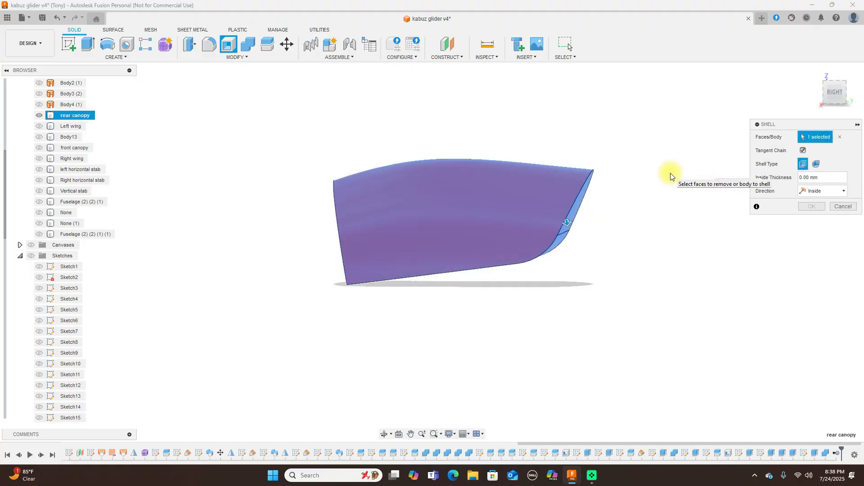
pyautogui.write('5')
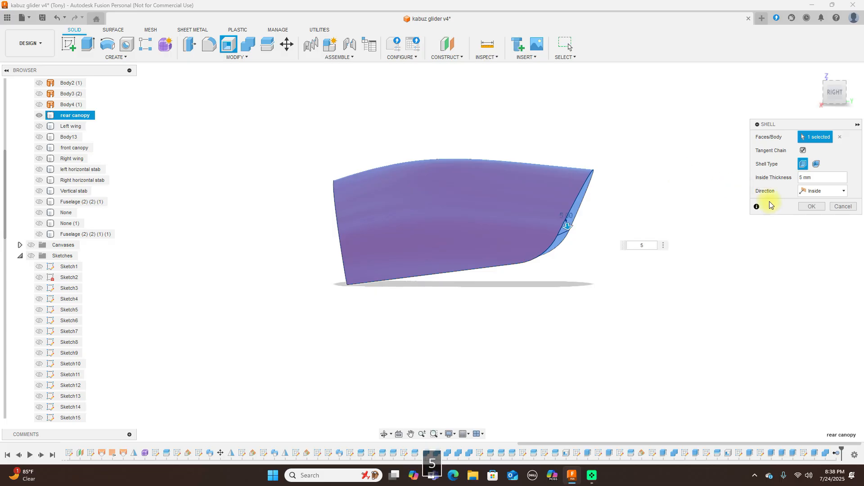
pyautogui.click(805, 206)
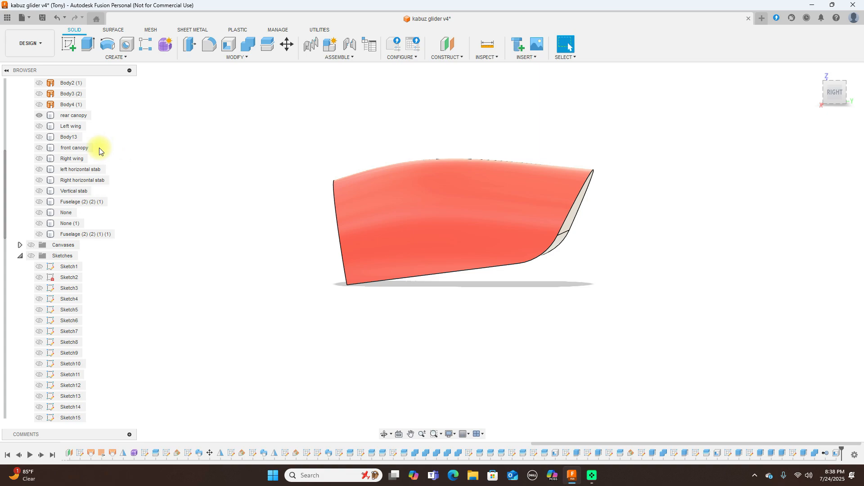
# Step: Show the front canopy, hide the rear canopy, and shell the entire front canopy body with a 5 mm inside thickness
pyautogui.click(38, 148)
pyautogui.click(39, 148)
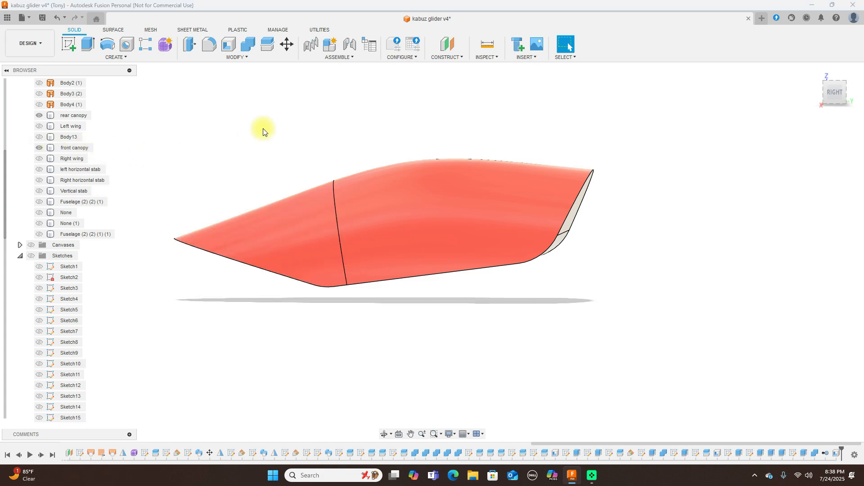
pyautogui.click(39, 115)
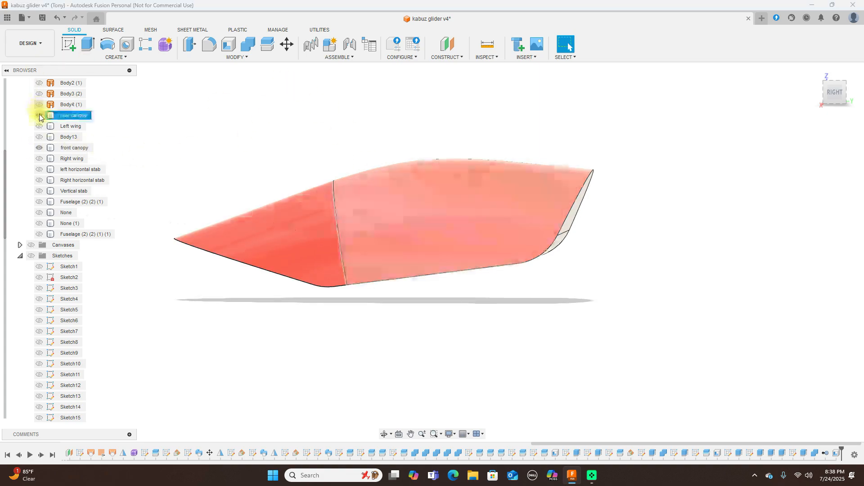
pyautogui.click(229, 44)
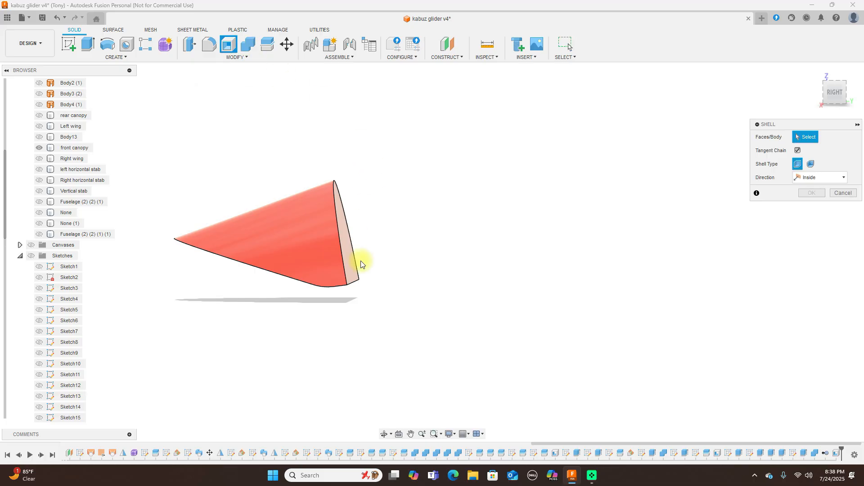
pyautogui.click(350, 276)
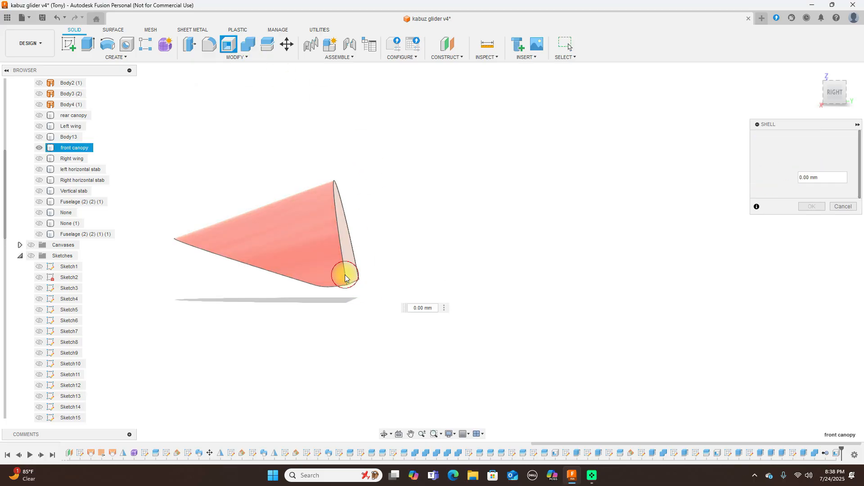
pyautogui.write('5')
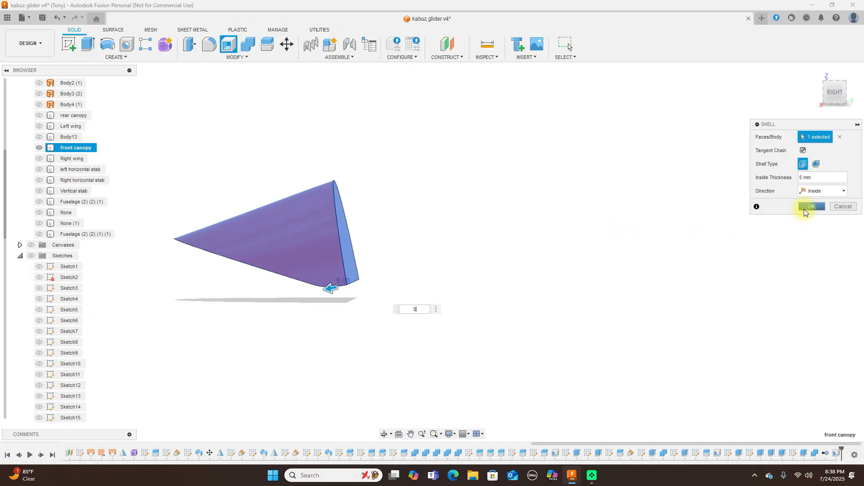
pyautogui.click(805, 207)
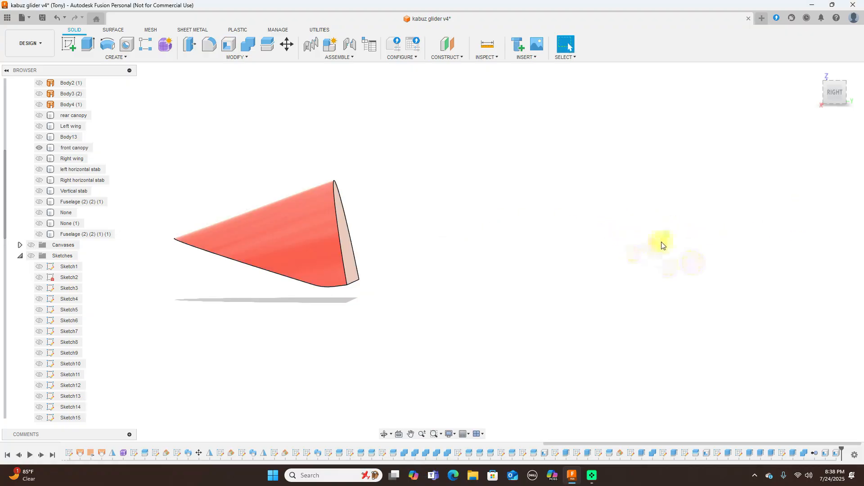
# Step: Show the rear canopy again and inspect both canopy bodies together, ending in the right side view
pyautogui.click(833, 94)
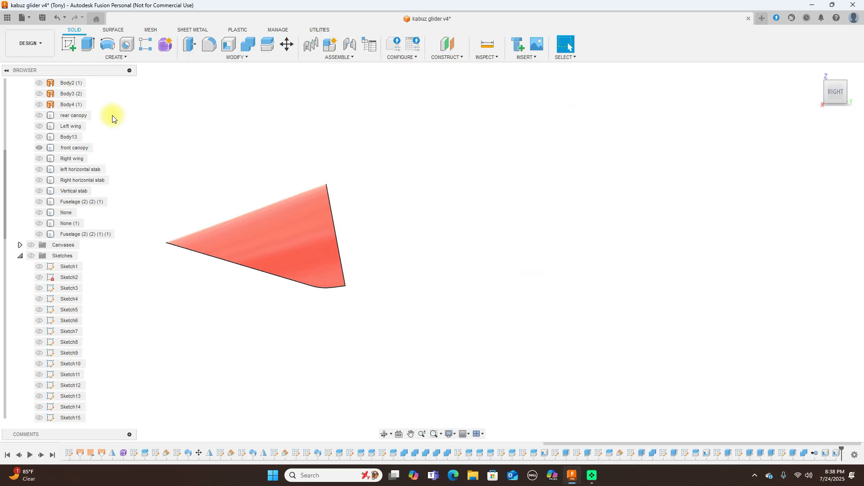
pyautogui.click(46, 116)
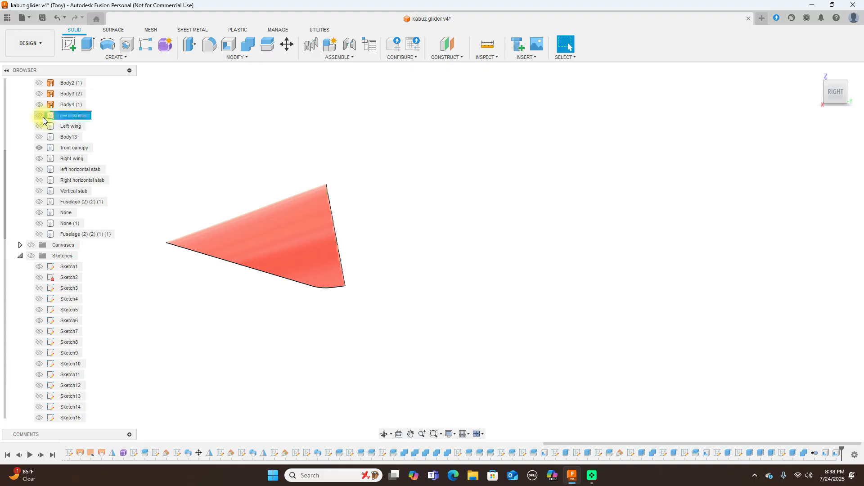
pyautogui.click(40, 116)
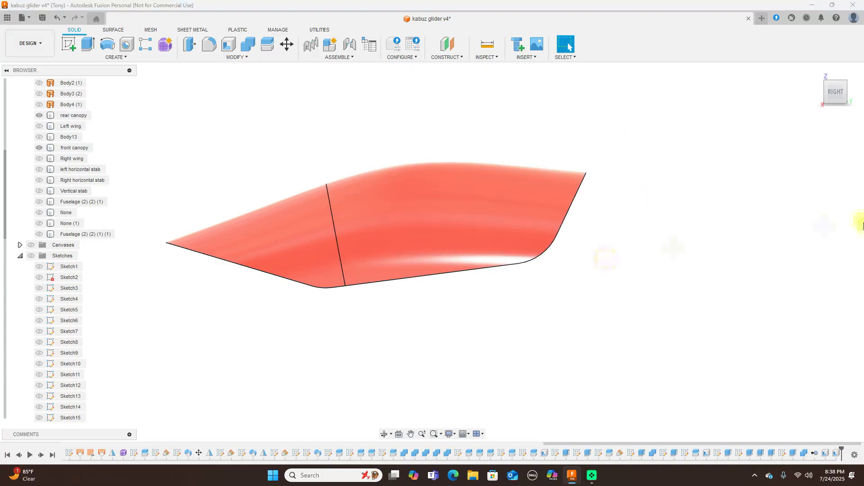
pyautogui.moveTo(848, 100); pyautogui.dragTo(814, 74)
pyautogui.moveTo(817, 87); pyautogui.dragTo(823, 103)
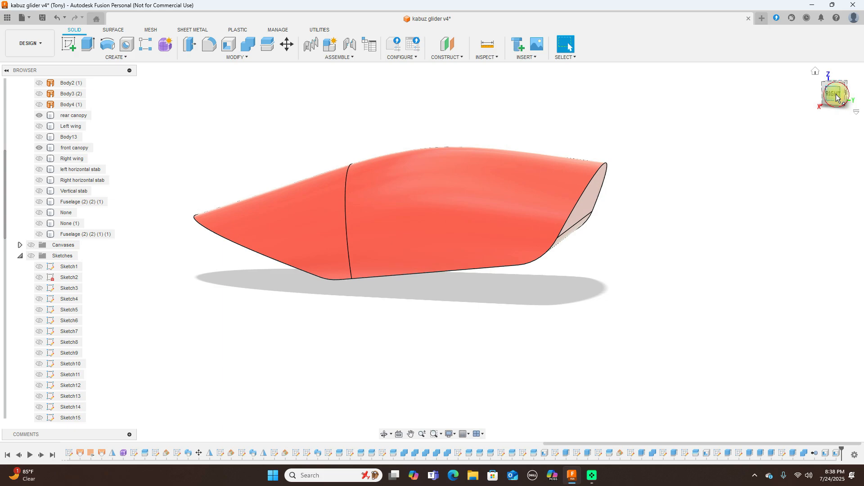
pyautogui.click(835, 95)
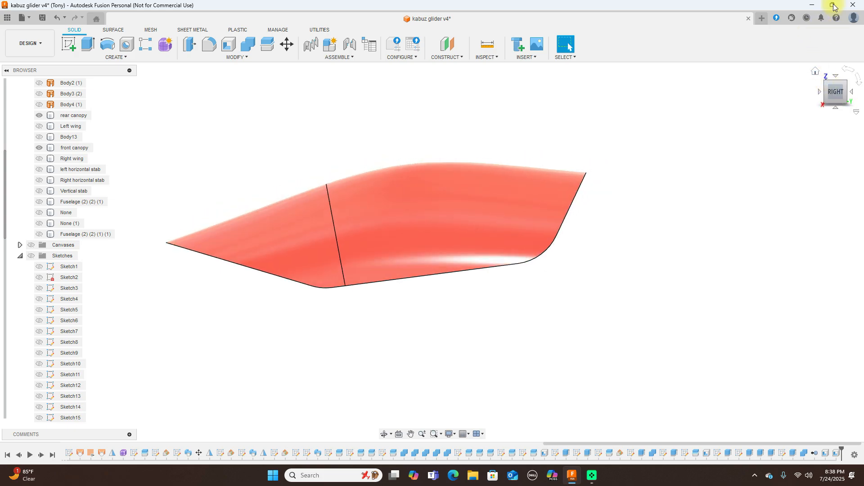
# Step: Edit the rear canopy's shell feature and set its inside thickness to 1 mm
pyautogui.click(832, 5)
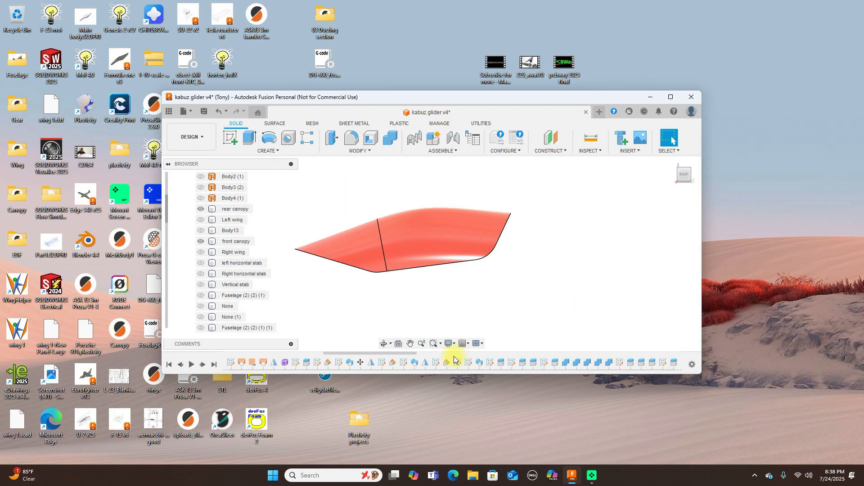
pyautogui.moveTo(416, 354); pyautogui.dragTo(691, 355)
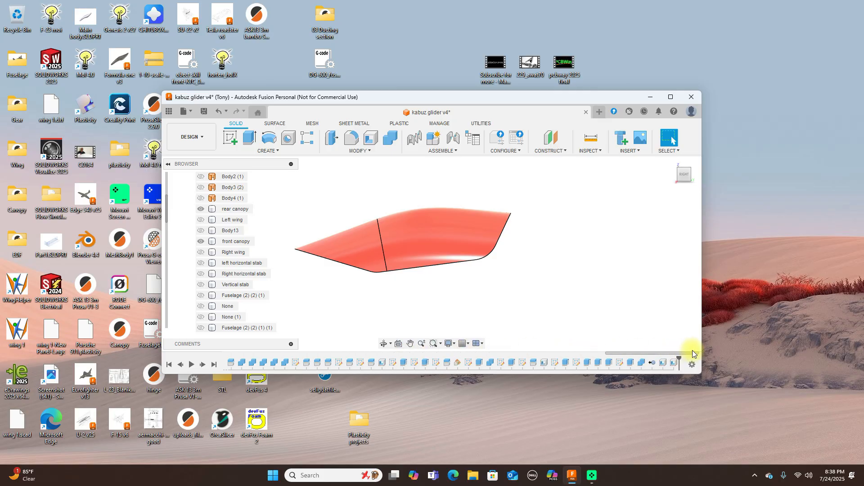
pyautogui.click(662, 363)
pyautogui.rightClick(663, 363)
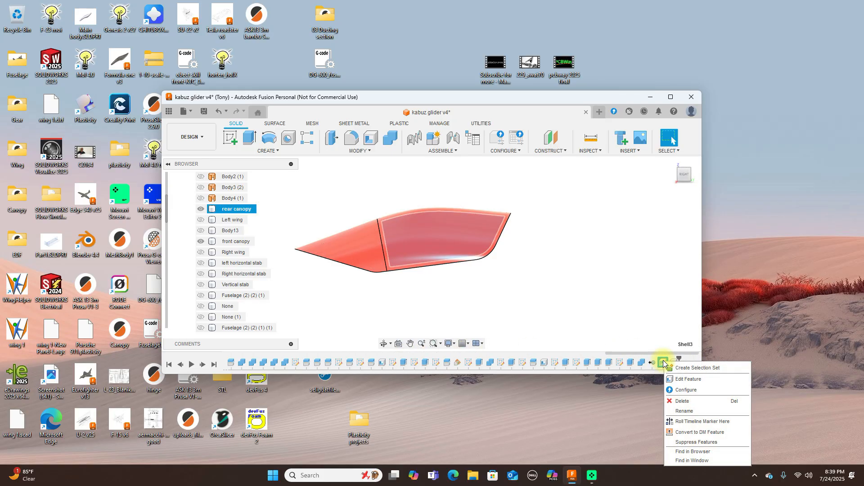
pyautogui.click(684, 379)
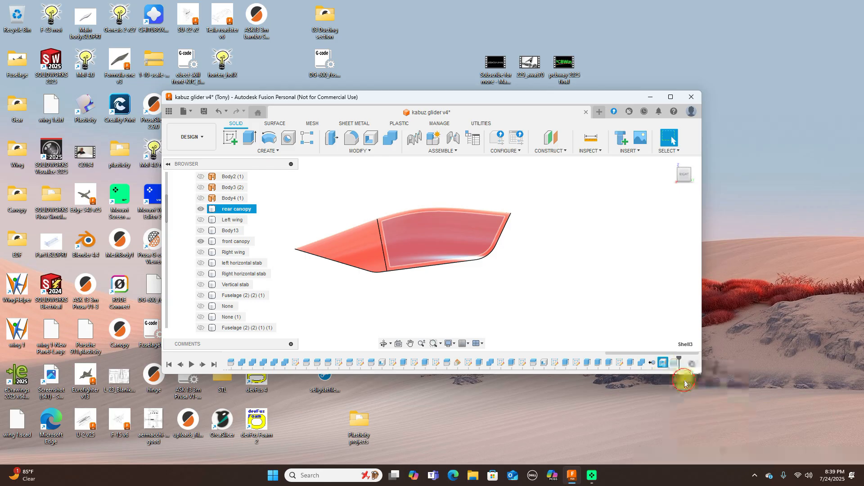
pyautogui.click(671, 97)
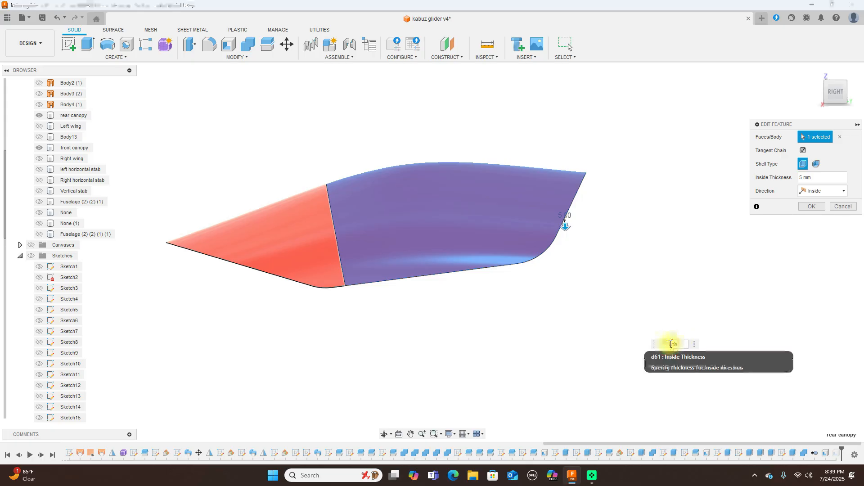
pyautogui.press('BackSpace')
pyautogui.write('1')
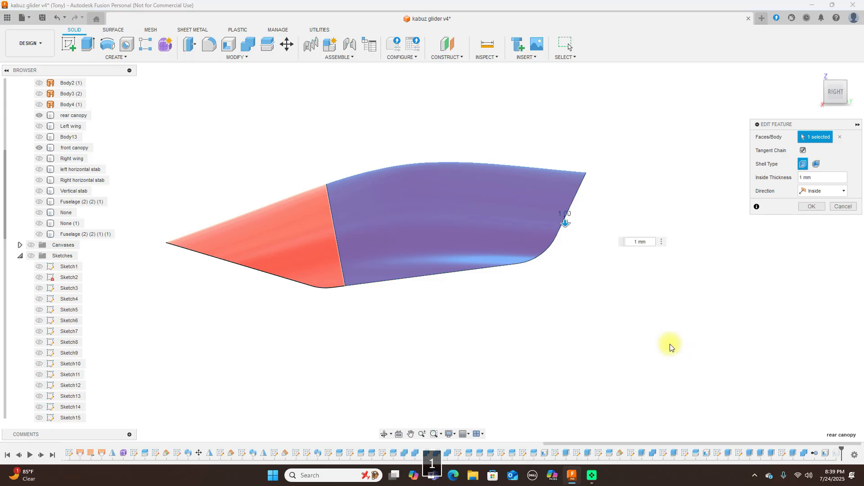
pyautogui.click(812, 207)
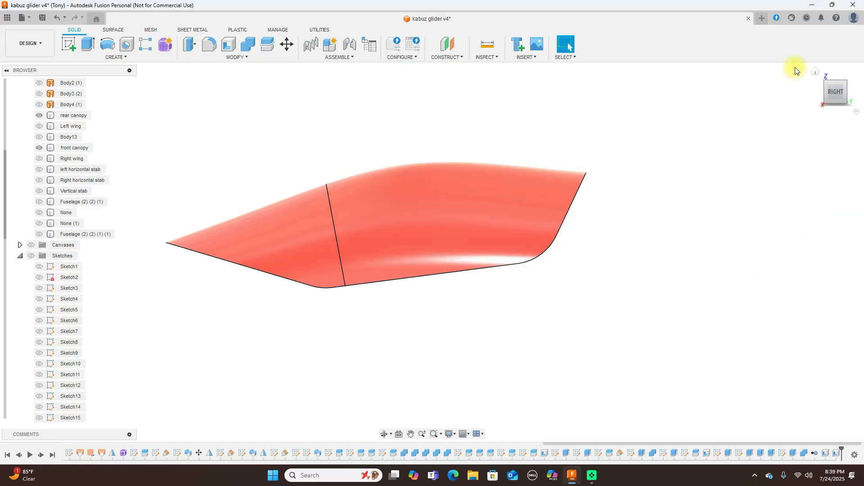
pyautogui.click(833, 6)
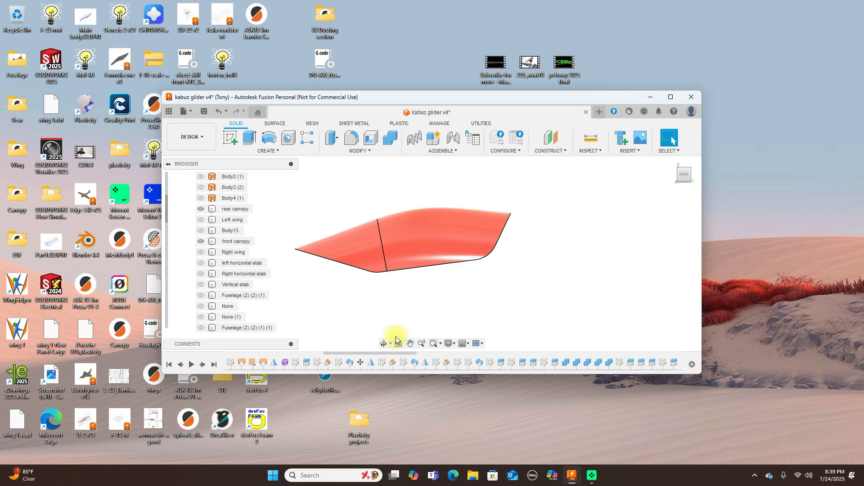
pyautogui.moveTo(408, 356); pyautogui.dragTo(690, 355)
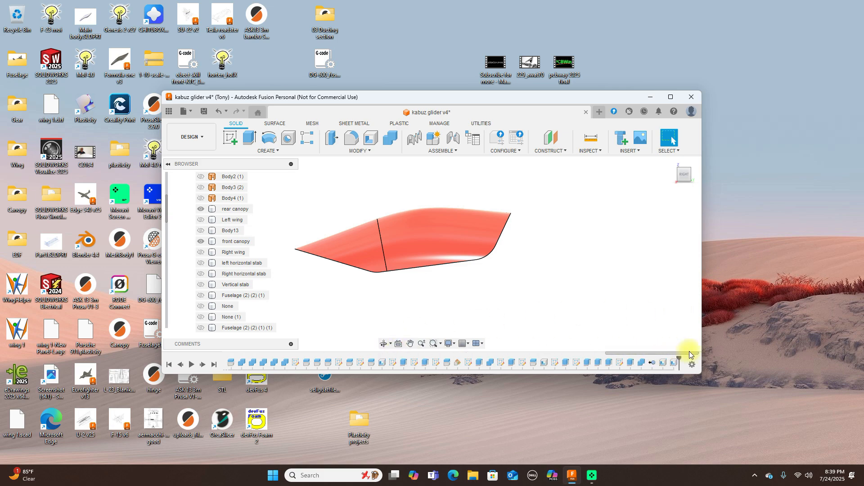
pyautogui.rightClick(663, 363)
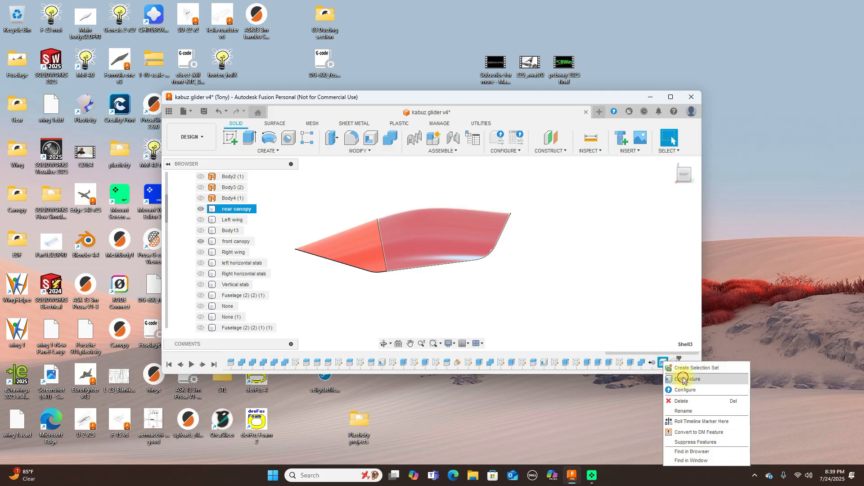
pyautogui.click(683, 380)
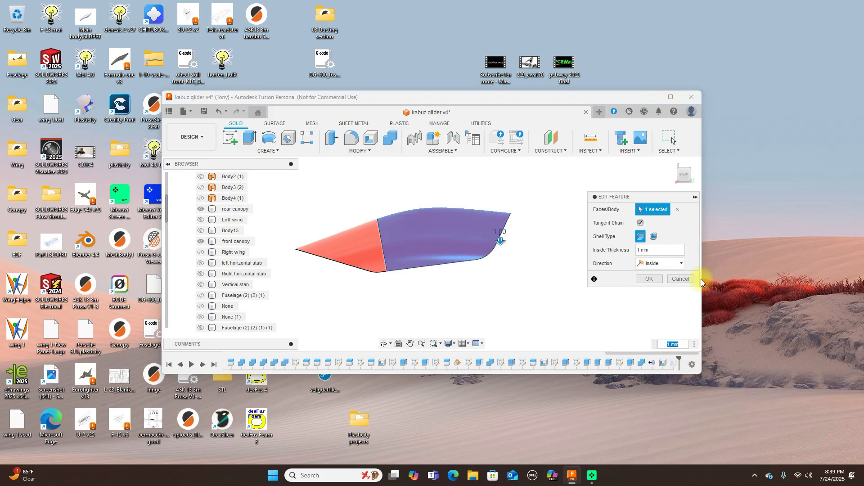
pyautogui.click(682, 279)
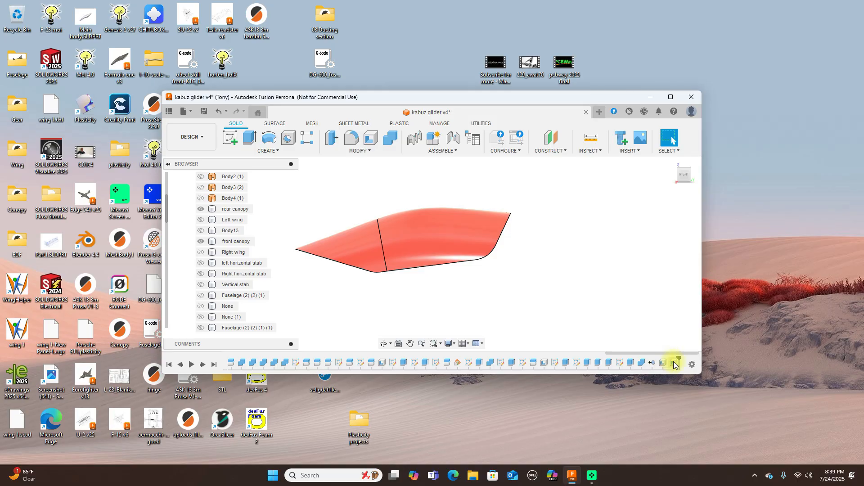
# Step: Edit the front canopy's shell feature and set its inside thickness to 1 mm
pyautogui.click(675, 363)
pyautogui.rightClick(676, 363)
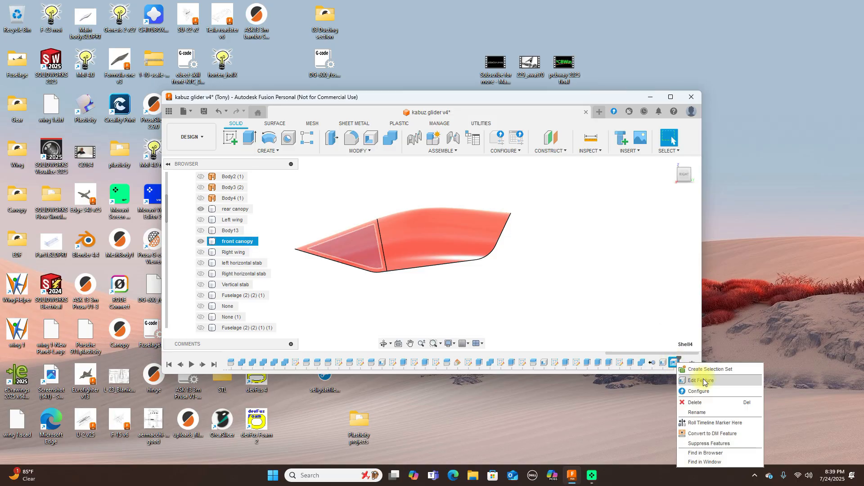
pyautogui.click(703, 380)
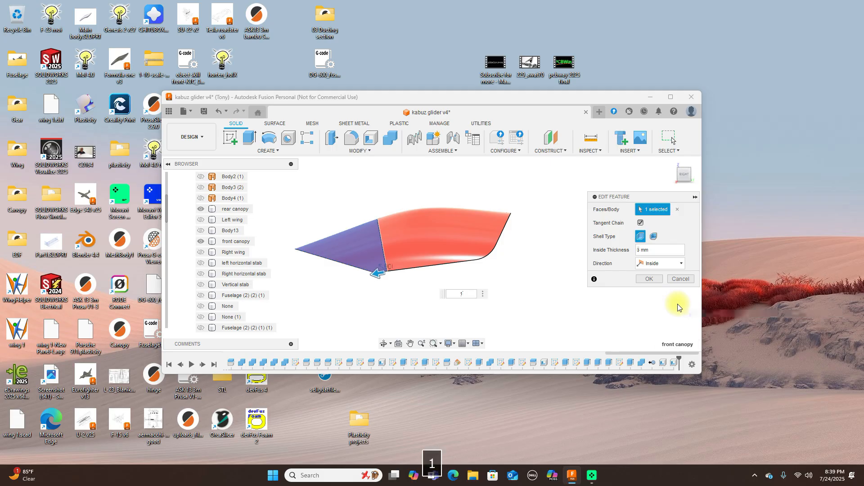
pyautogui.click(649, 279)
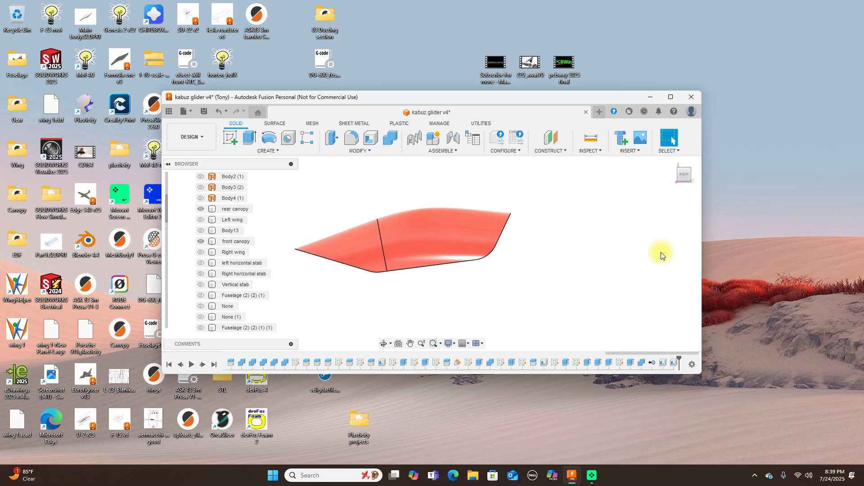
pyautogui.click(671, 97)
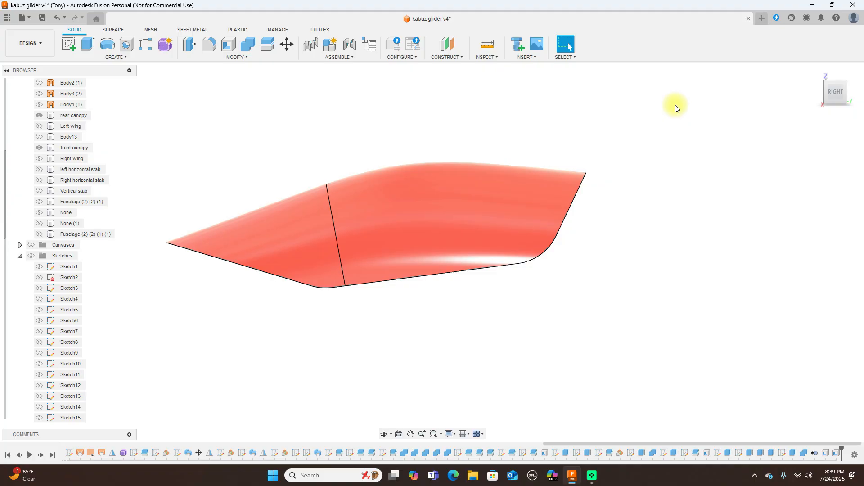
# Step: Sketch on the rear canopy's flat bottom face, offsetting the face outline inward with a distance of -5 mm, and finish the sketch
pyautogui.moveTo(833, 102)
pyautogui.mouseDown()
pyautogui.moveTo(810, 42)
pyautogui.moveTo(833, 103)
pyautogui.mouseUp()
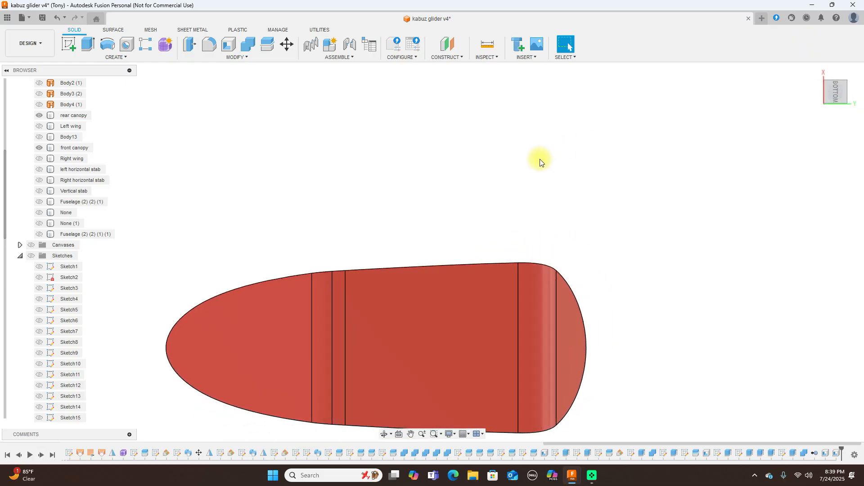
pyautogui.scroll(-3, 473, 191)
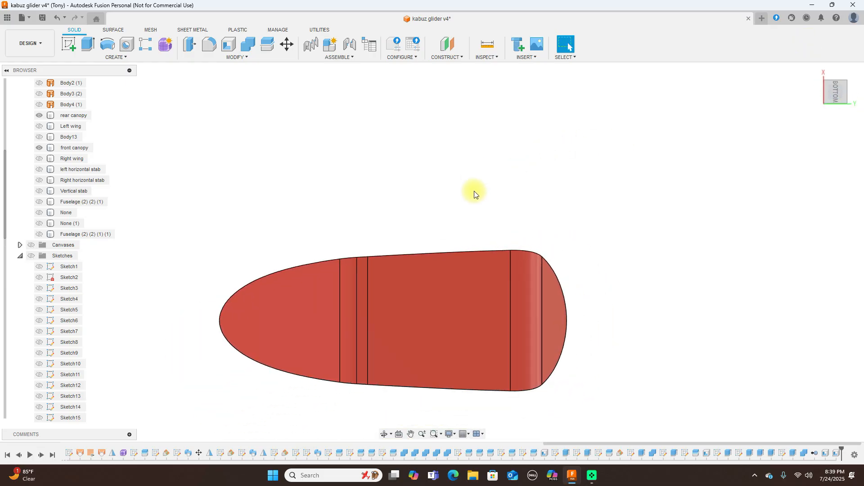
pyautogui.click(450, 276)
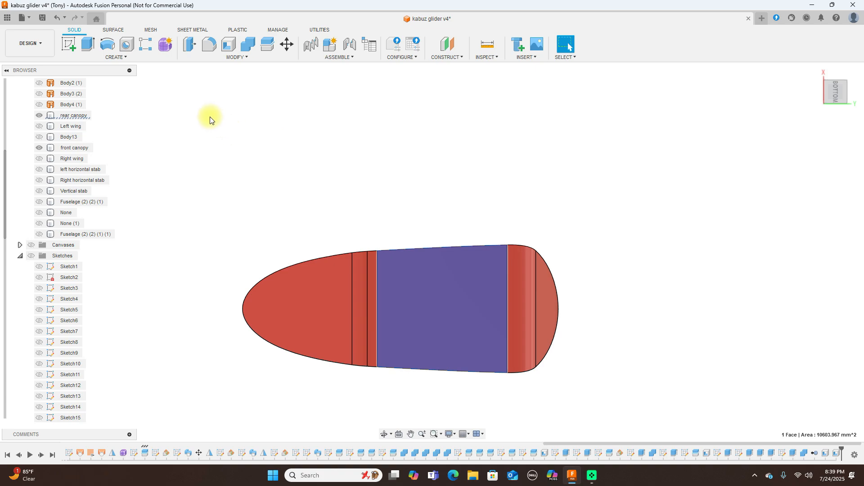
pyautogui.click(72, 44)
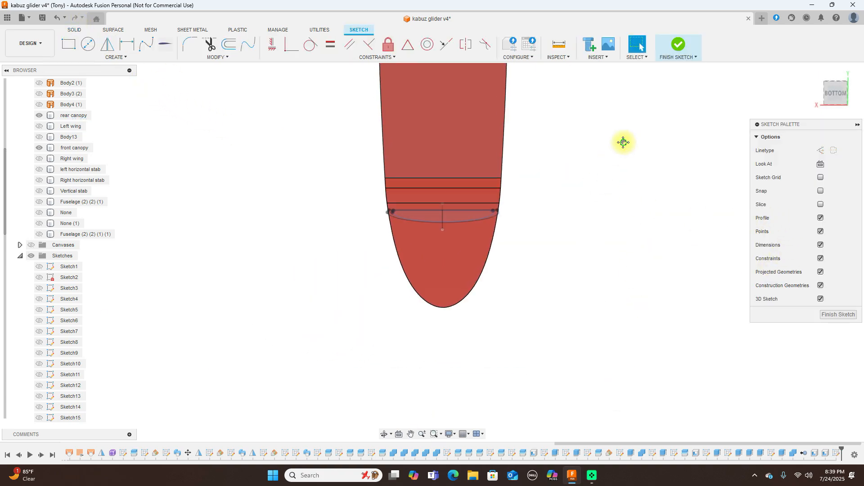
pyautogui.click(231, 49)
pyautogui.click(544, 288)
pyautogui.moveTo(553, 286); pyautogui.dragTo(594, 287)
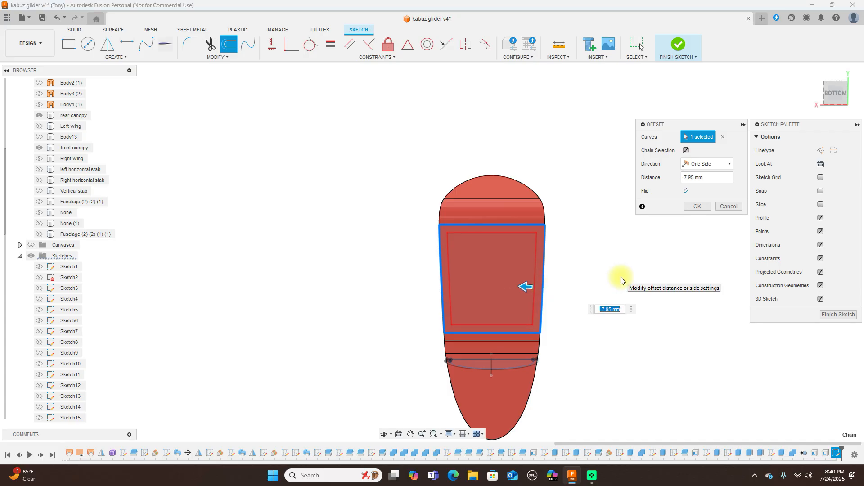
pyautogui.write('-5')
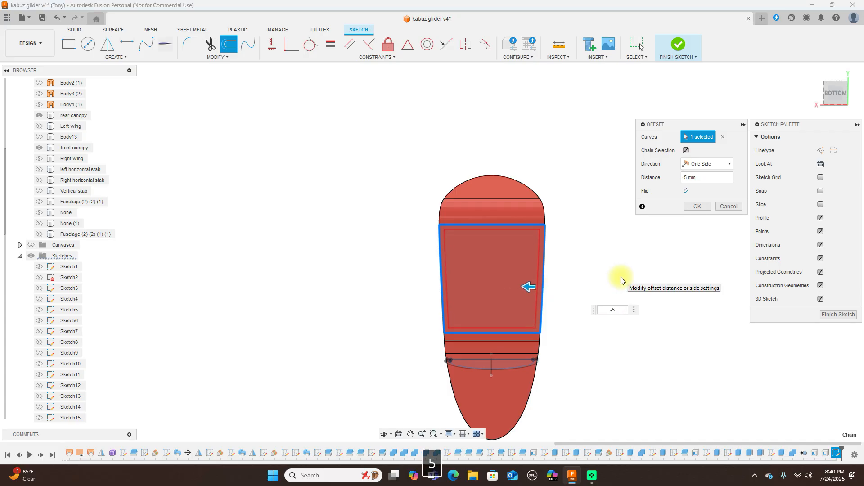
pyautogui.click(696, 207)
pyautogui.click(678, 50)
# Step: Show the sketches and extrude the inset profile on the rear canopy's bottom face by -2 mm as a cut
pyautogui.click(31, 255)
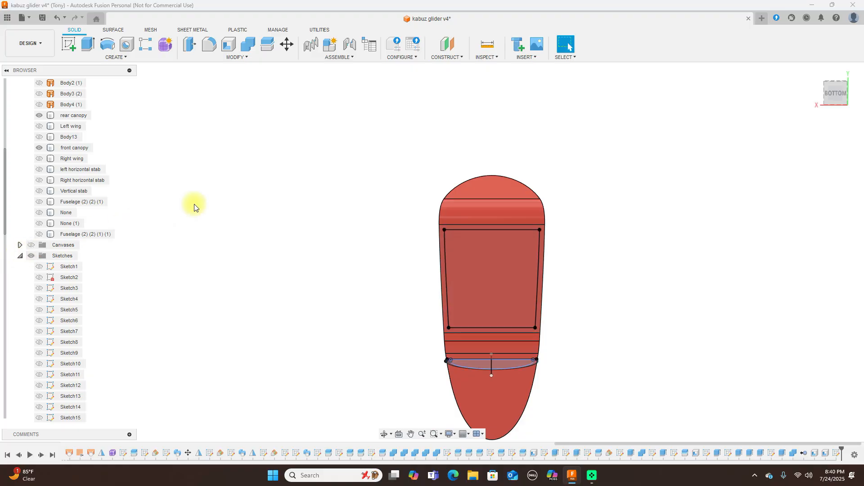
pyautogui.press('e')
pyautogui.click(473, 268)
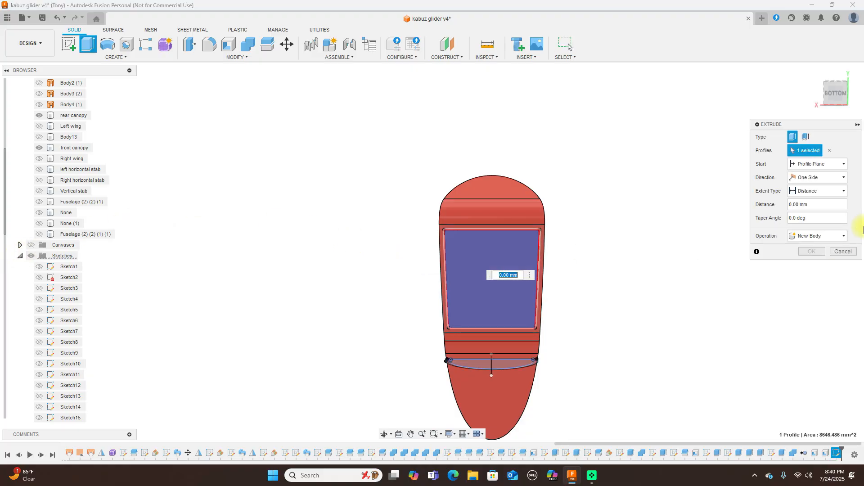
pyautogui.moveTo(843, 86)
pyautogui.mouseDown()
pyautogui.moveTo(730, 150)
pyautogui.moveTo(858, 86)
pyautogui.mouseUp()
pyautogui.click(834, 89)
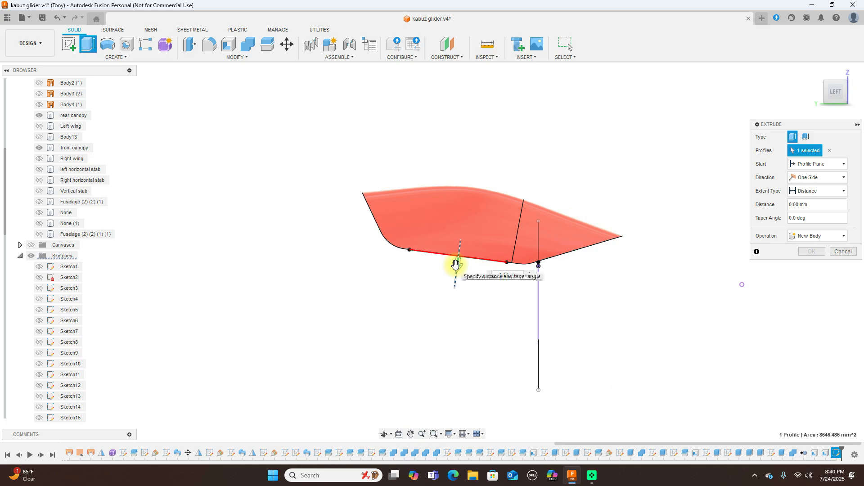
pyautogui.moveTo(456, 264); pyautogui.dragTo(459, 256)
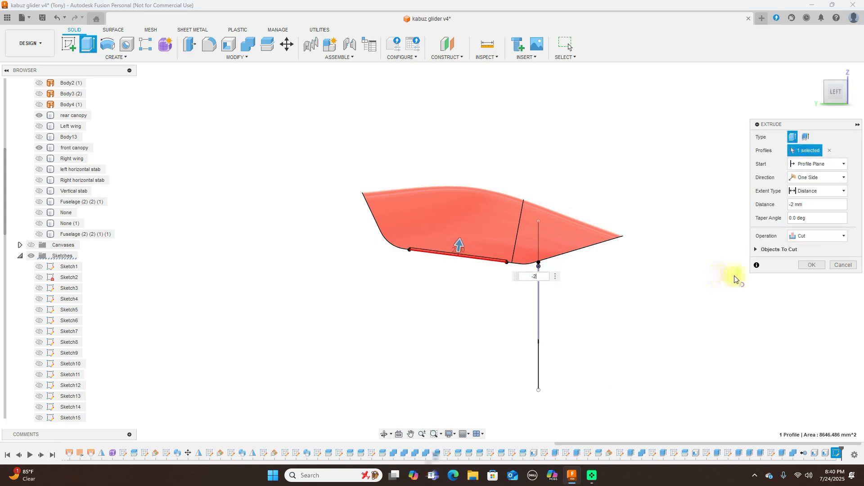
pyautogui.click(817, 267)
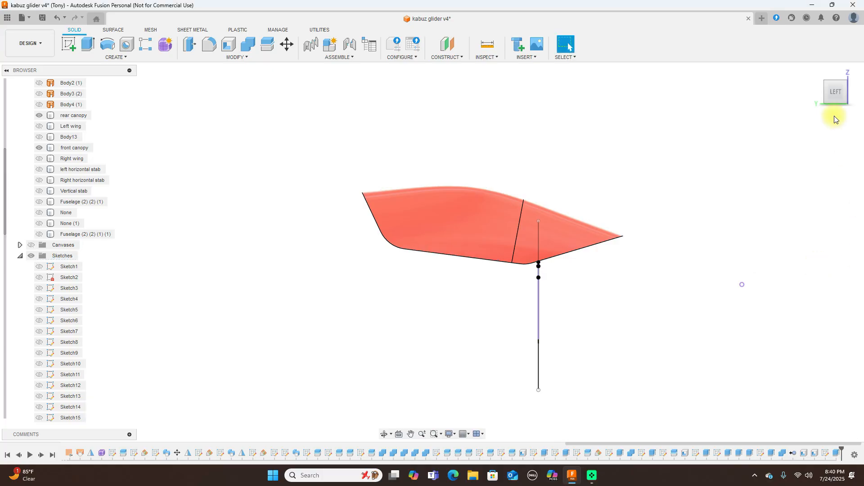
# Step: Sketch on the front canopy's flat bottom face, offsetting the face outline inward with a distance of -5 mm, and finish the sketch
pyautogui.moveTo(831, 103)
pyautogui.mouseDown()
pyautogui.moveTo(806, 60)
pyautogui.moveTo(750, 80)
pyautogui.moveTo(754, 90)
pyautogui.moveTo(812, 100)
pyautogui.moveTo(822, 87)
pyautogui.moveTo(741, 35)
pyautogui.moveTo(836, 106)
pyautogui.mouseUp()
pyautogui.click(843, 95)
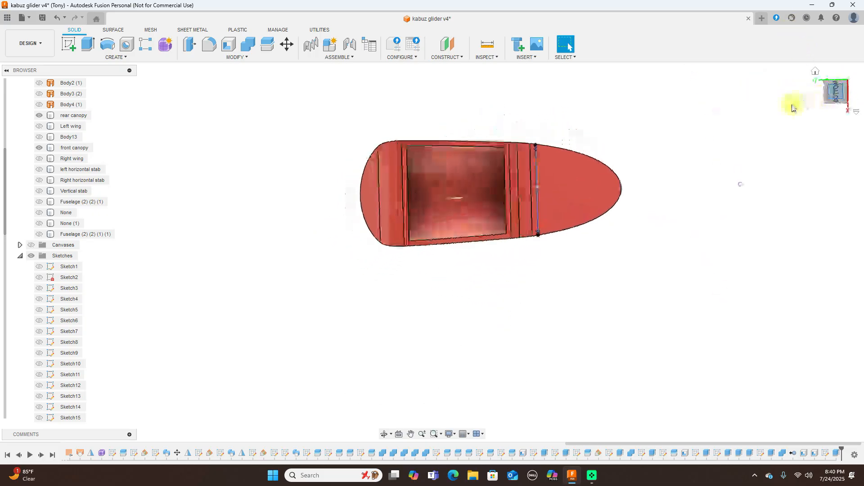
pyautogui.click(590, 174)
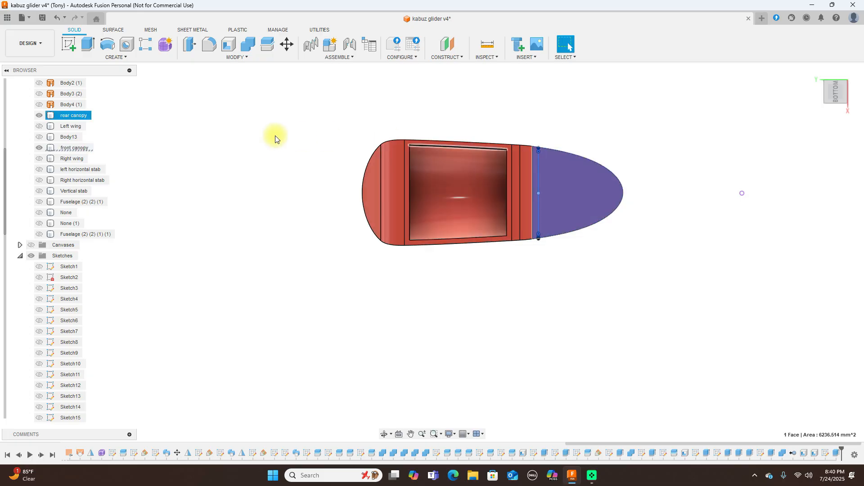
pyautogui.click(69, 44)
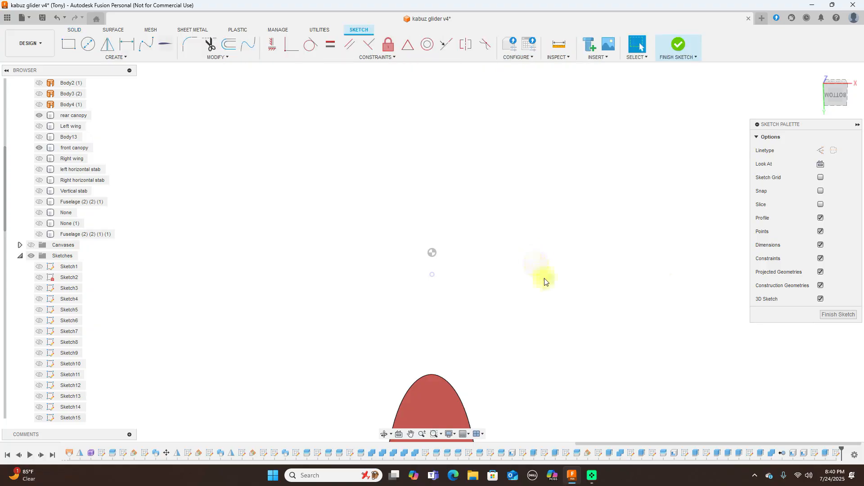
pyautogui.click(229, 44)
pyautogui.click(461, 235)
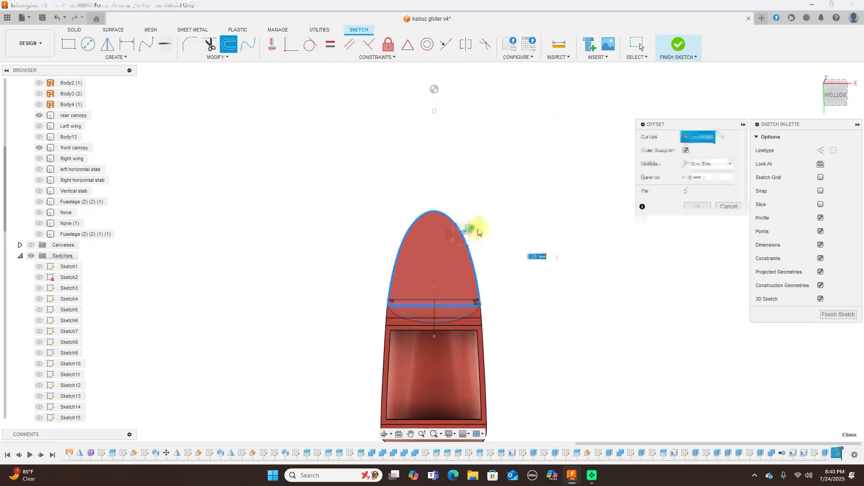
pyautogui.moveTo(465, 231); pyautogui.dragTo(532, 208)
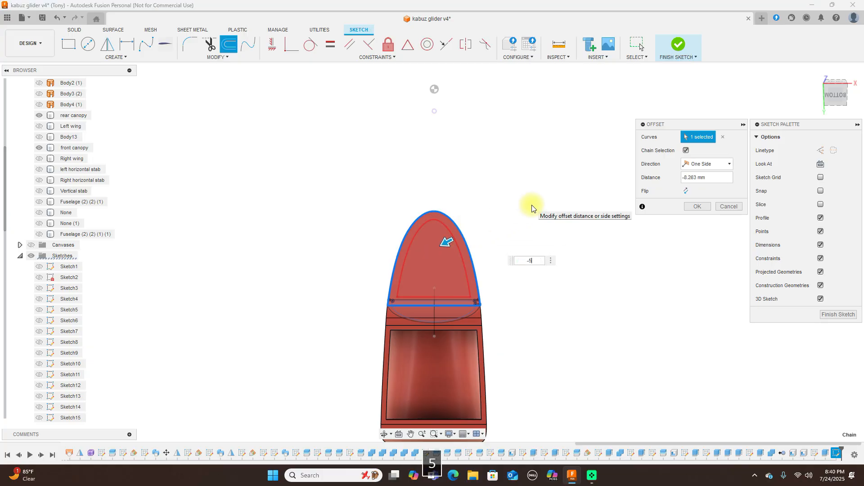
pyautogui.press('Return')
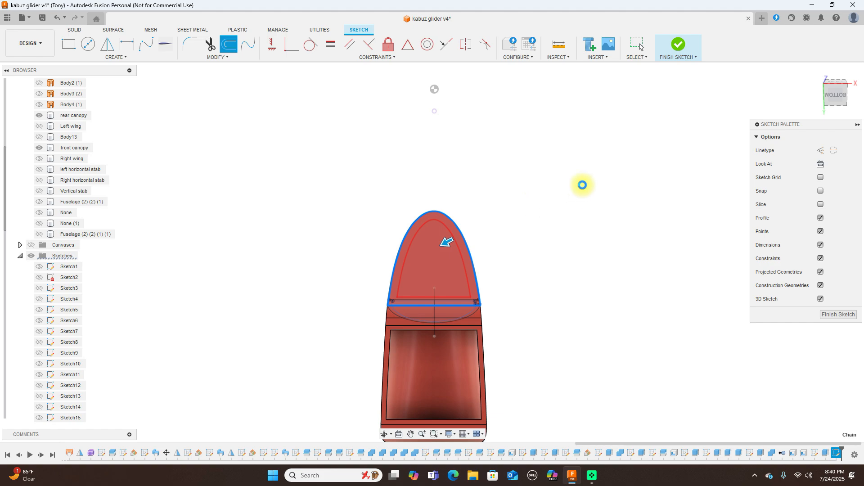
pyautogui.click(680, 47)
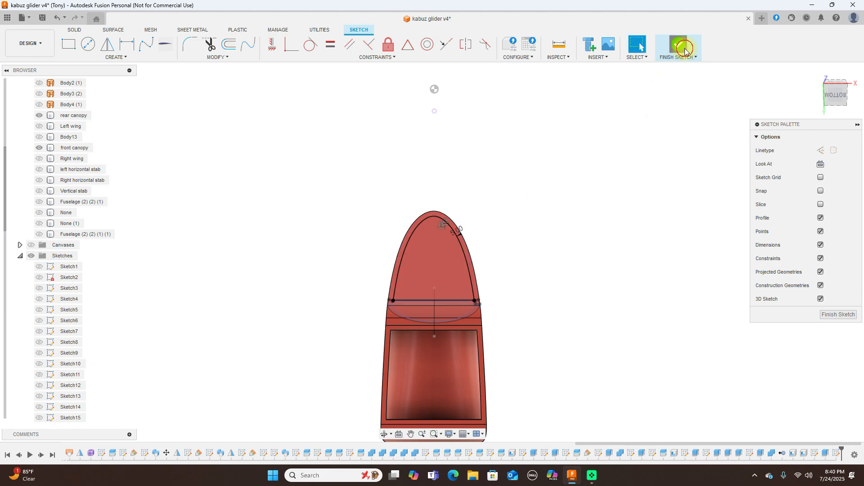
# Step: Extrude the inset profile on the front canopy's bottom face by -2 mm as a cut
pyautogui.press('e')
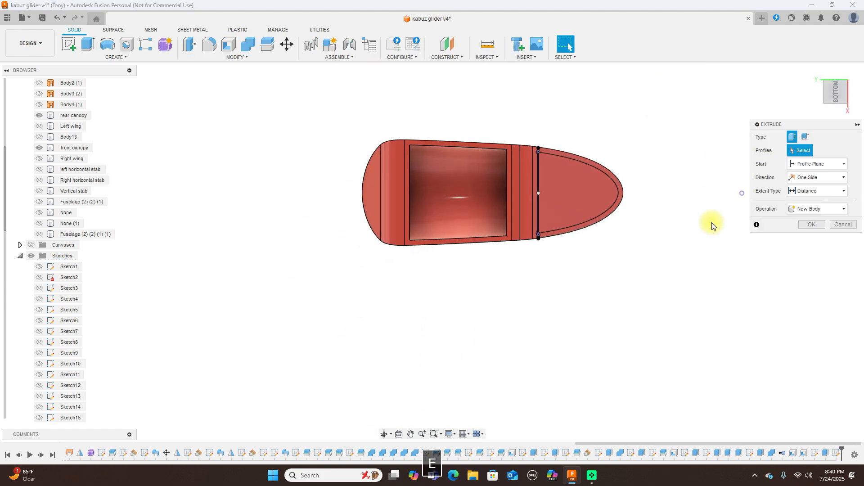
pyautogui.click(575, 193)
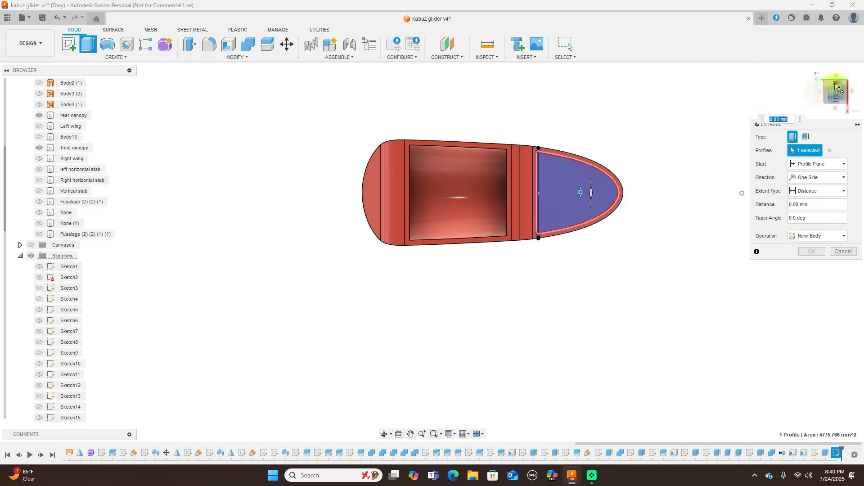
pyautogui.moveTo(840, 89); pyautogui.dragTo(814, 144)
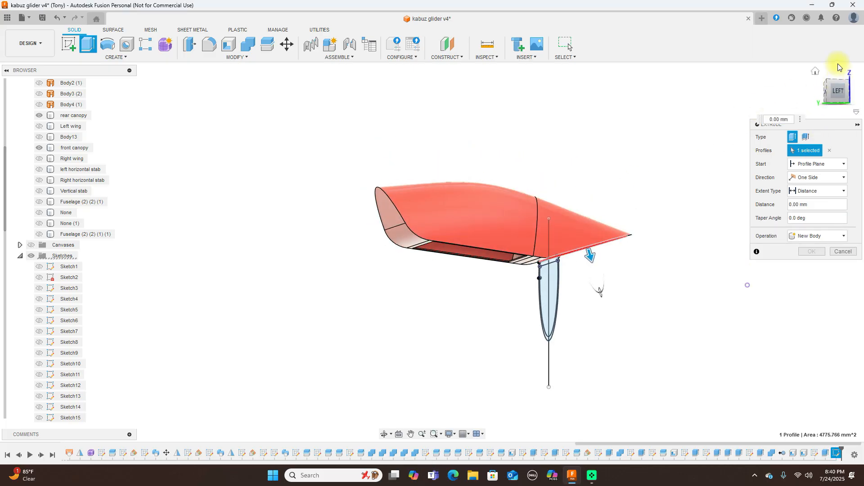
pyautogui.click(840, 93)
pyautogui.moveTo(580, 252); pyautogui.dragTo(577, 247)
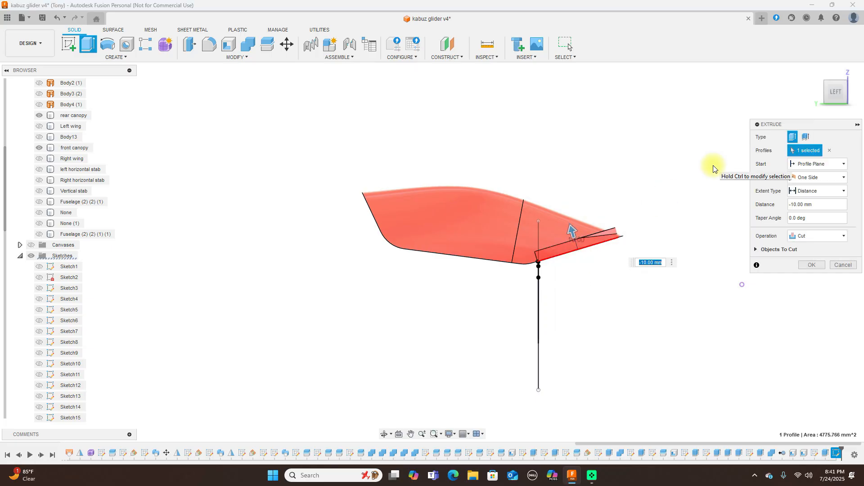
pyautogui.write('-2')
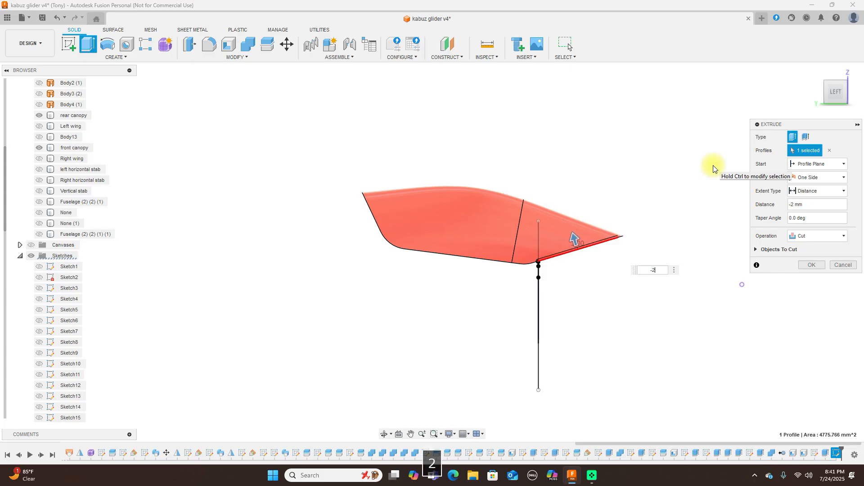
pyautogui.scroll(5, 649, 162)
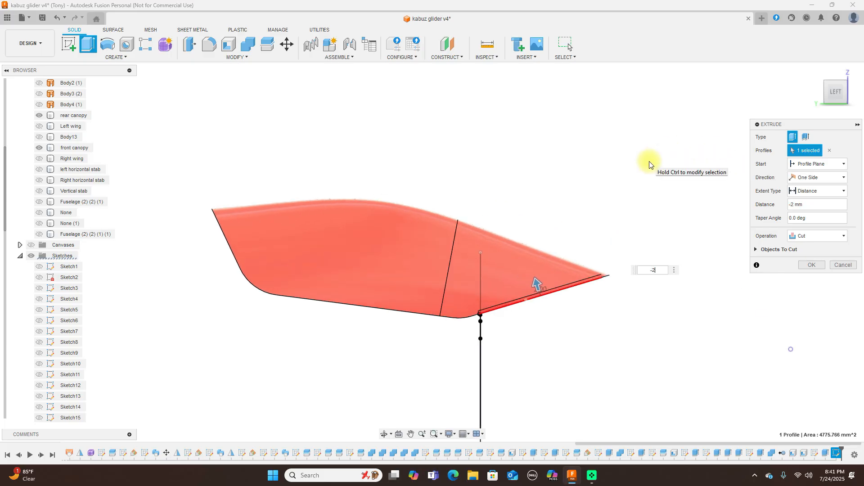
pyautogui.scroll(2, 648, 293)
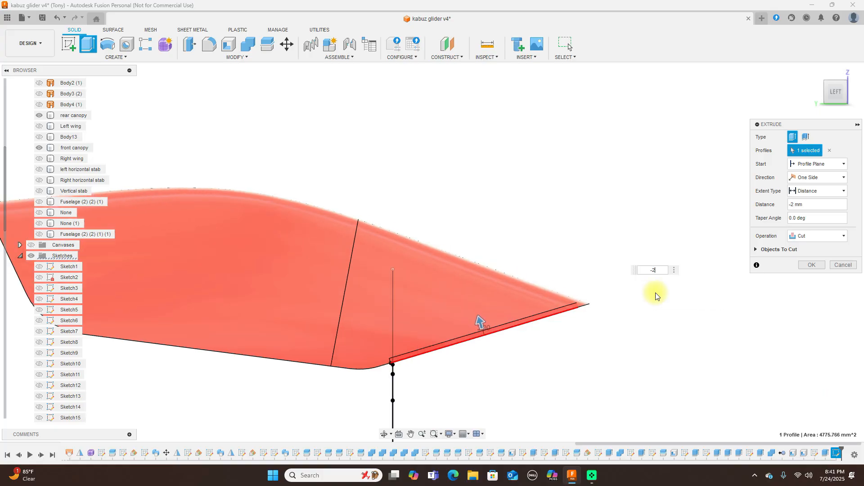
pyautogui.click(813, 265)
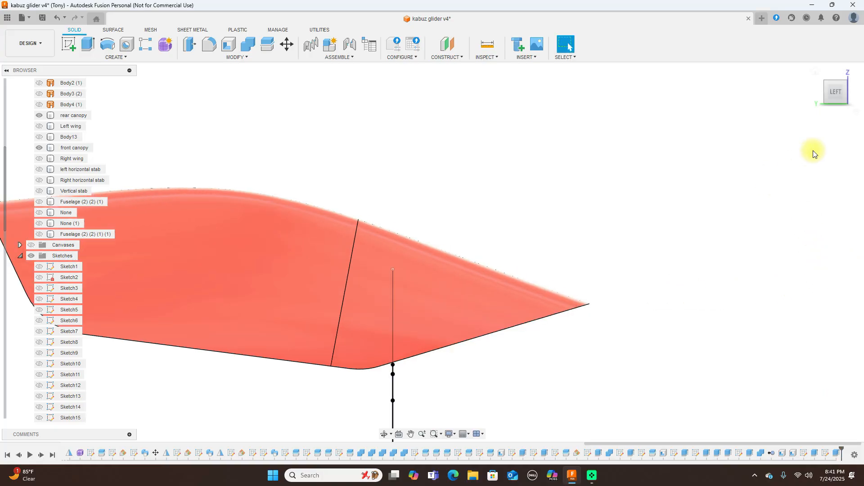
# Step: Hide the front canopy and turn the model to expose the rear canopy's front end face
pyautogui.scroll(-3, 679, 204)
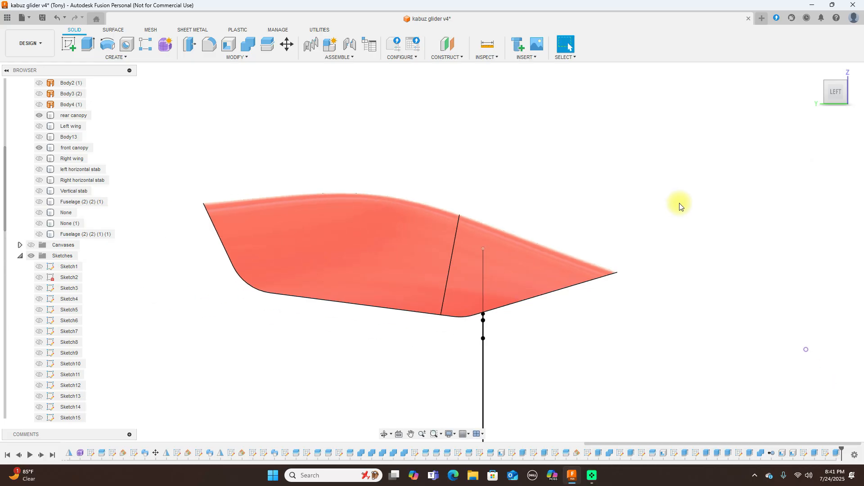
pyautogui.click(854, 92)
pyautogui.click(854, 92)
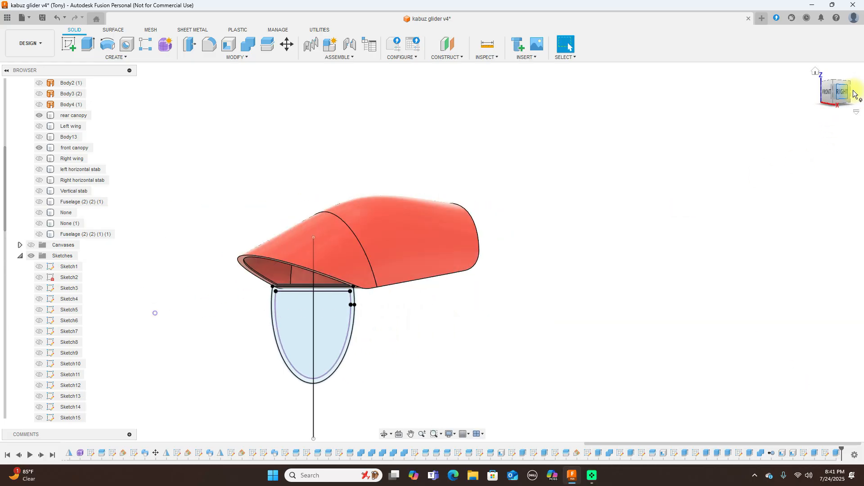
pyautogui.moveTo(834, 100)
pyautogui.mouseDown()
pyautogui.moveTo(846, 68)
pyautogui.moveTo(833, 63)
pyautogui.moveTo(733, 81)
pyautogui.moveTo(10, 83)
pyautogui.moveTo(9, 108)
pyautogui.mouseUp()
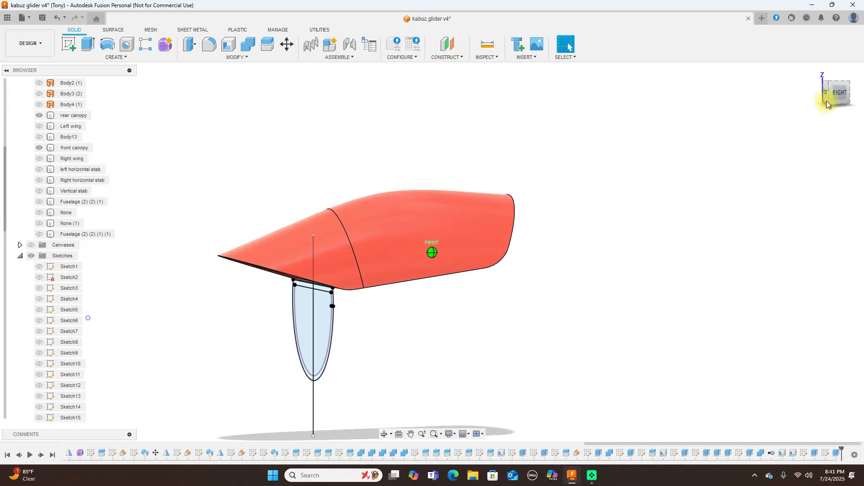
pyautogui.click(834, 92)
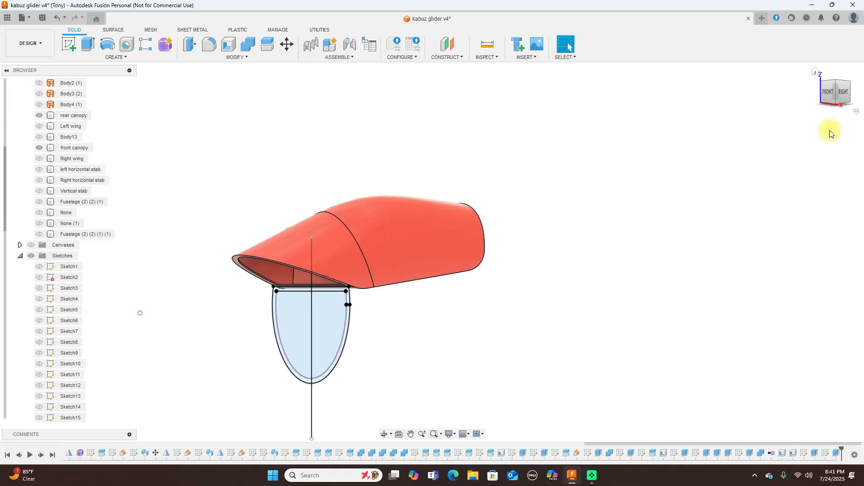
pyautogui.click(843, 95)
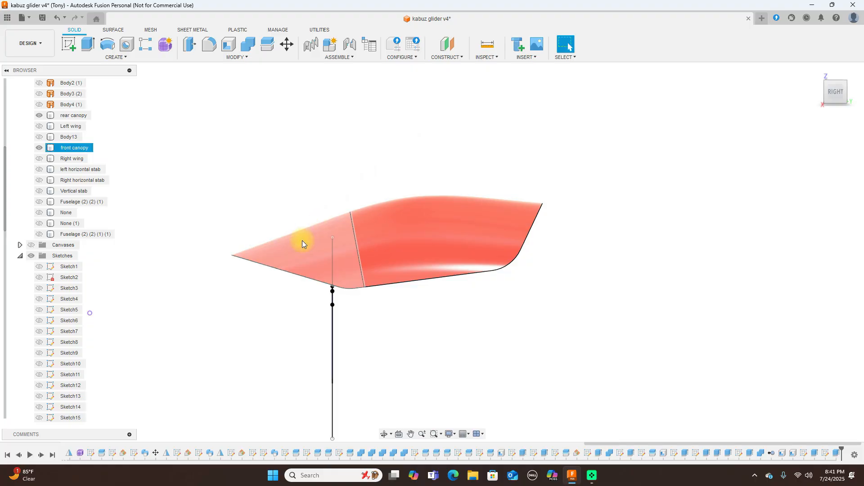
pyautogui.click(40, 148)
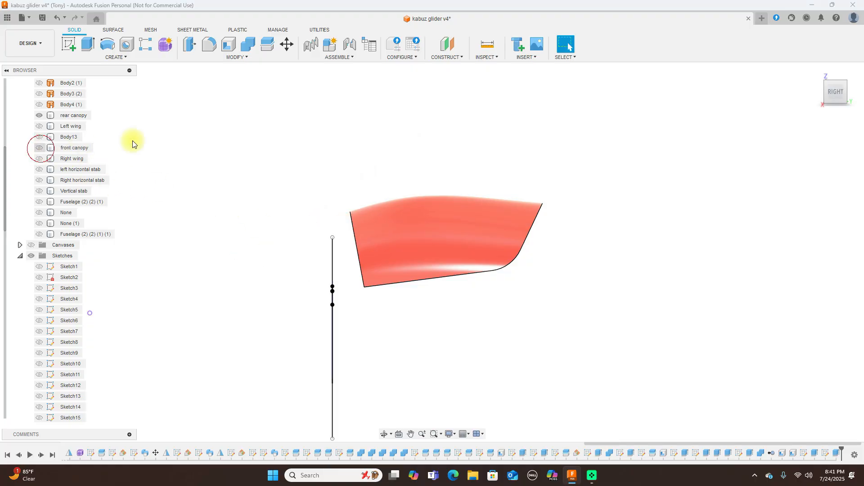
pyautogui.click(827, 91)
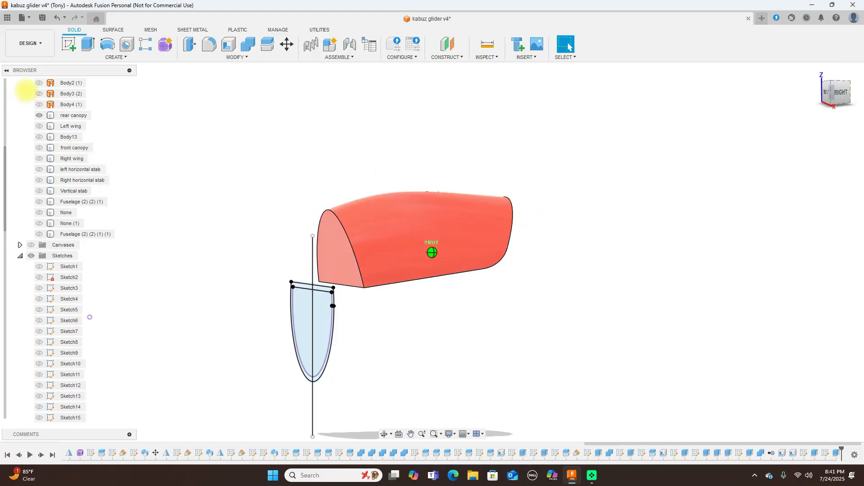
# Step: Sketch on the rear canopy's front end face, offsetting the face outline inward with a distance of -5 mm, and finish the sketch
pyautogui.click(337, 236)
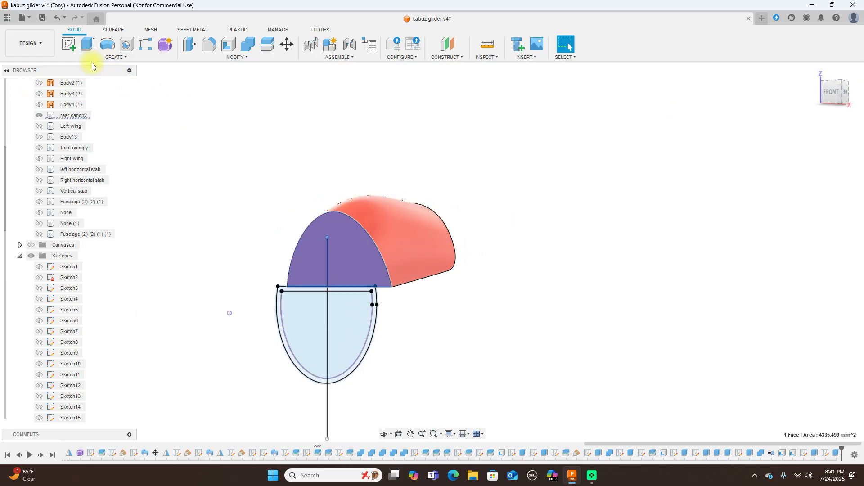
pyautogui.click(70, 45)
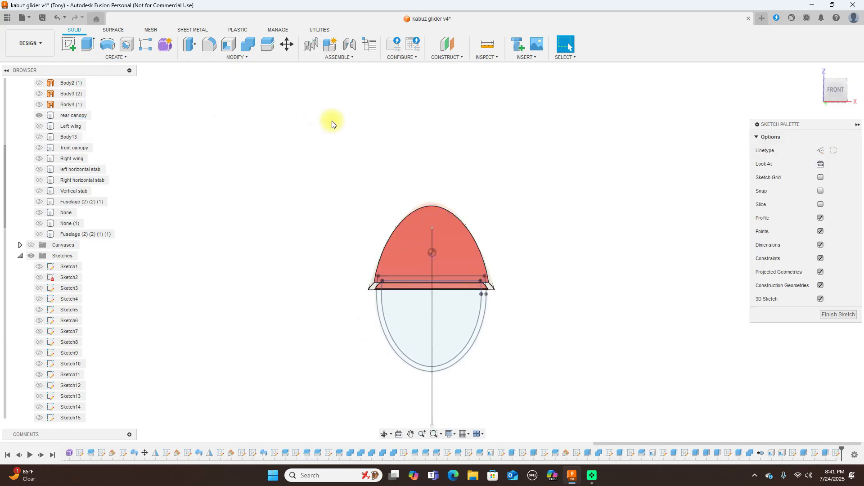
pyautogui.click(228, 44)
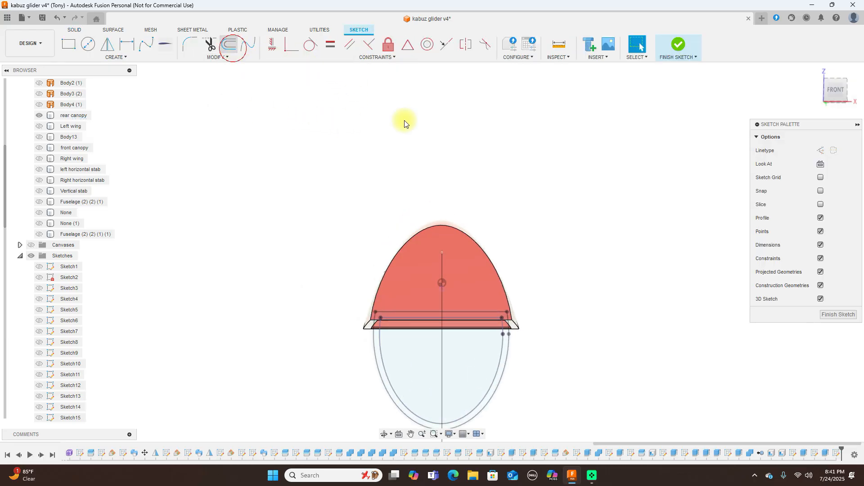
pyautogui.click(475, 245)
pyautogui.moveTo(481, 234); pyautogui.dragTo(468, 246)
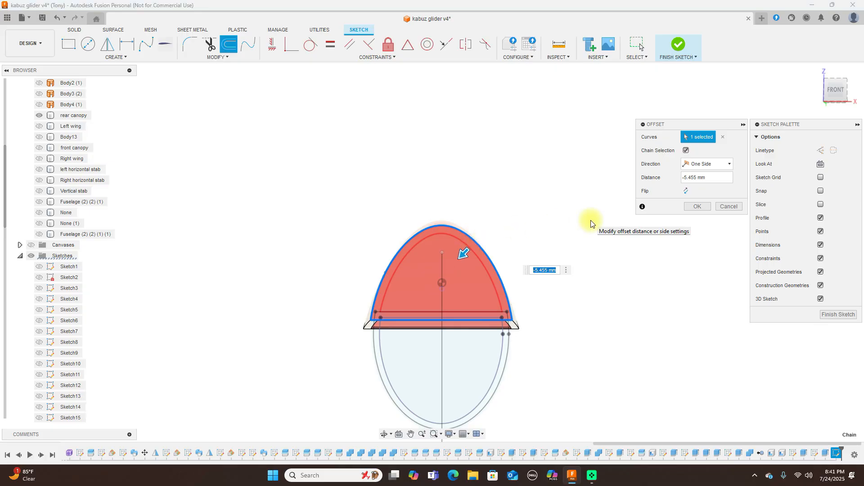
pyautogui.write('-5')
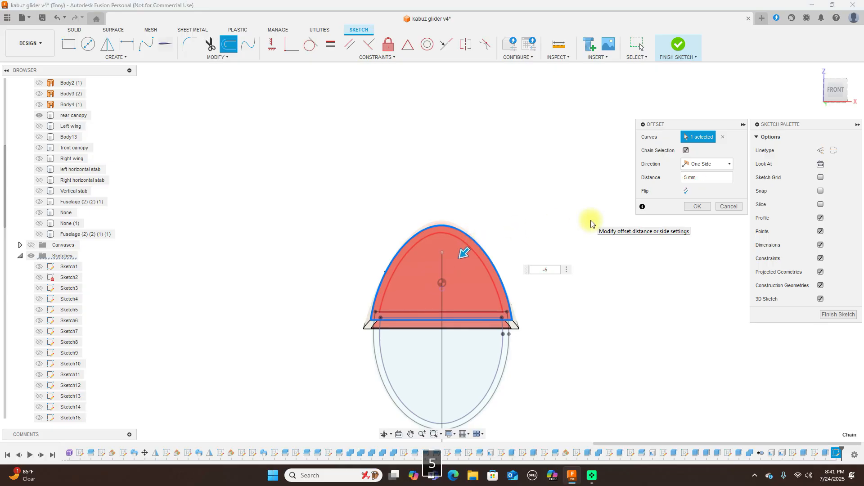
pyautogui.press('Return')
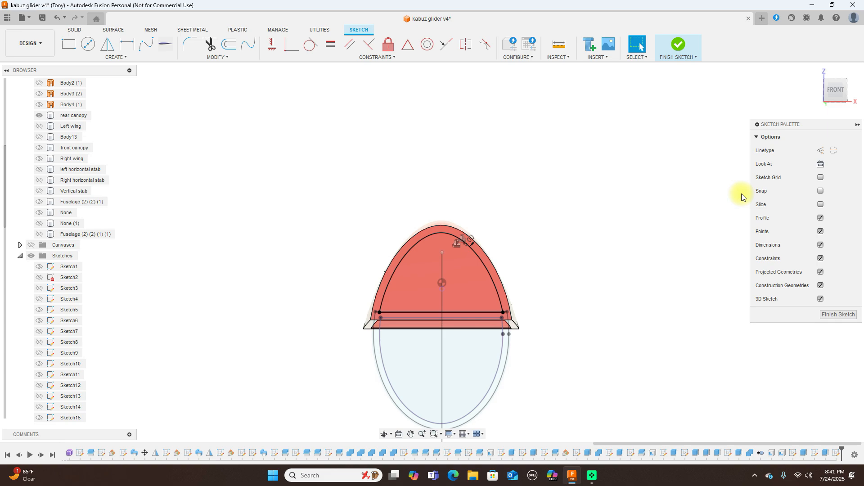
pyautogui.click(691, 43)
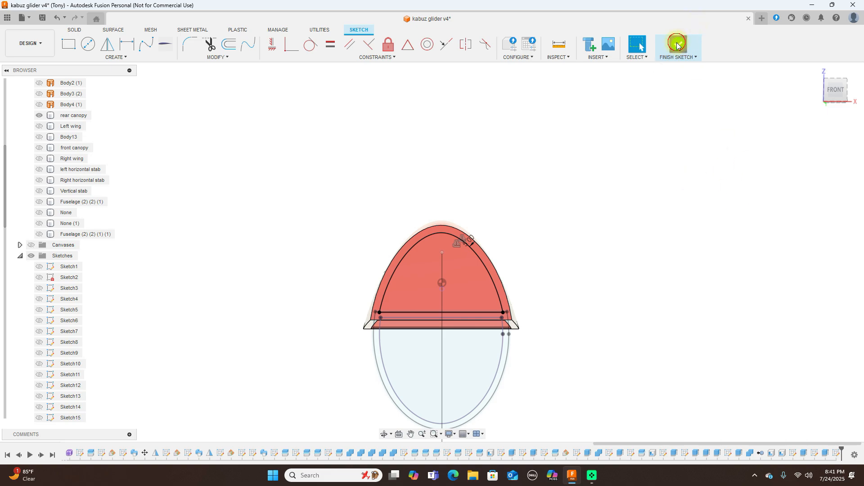
# Step: Extrude the inset profile on the rear canopy's front end face by -5 mm as a cut
pyautogui.press('e')
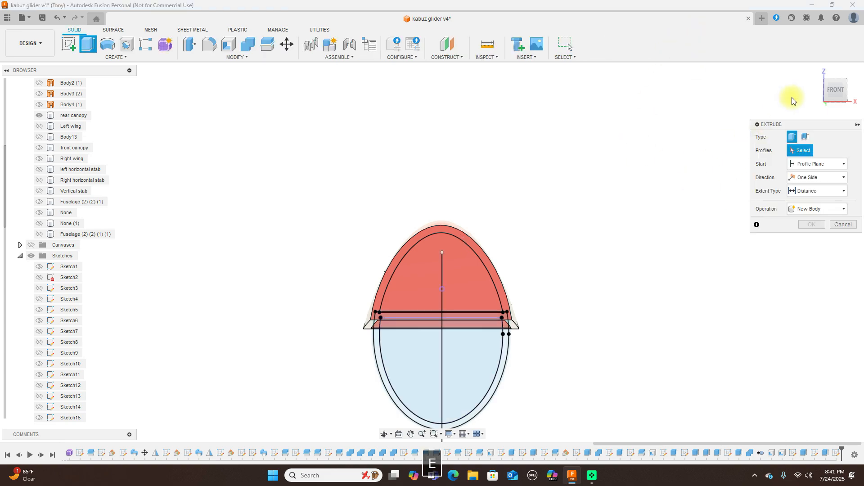
pyautogui.click(846, 85)
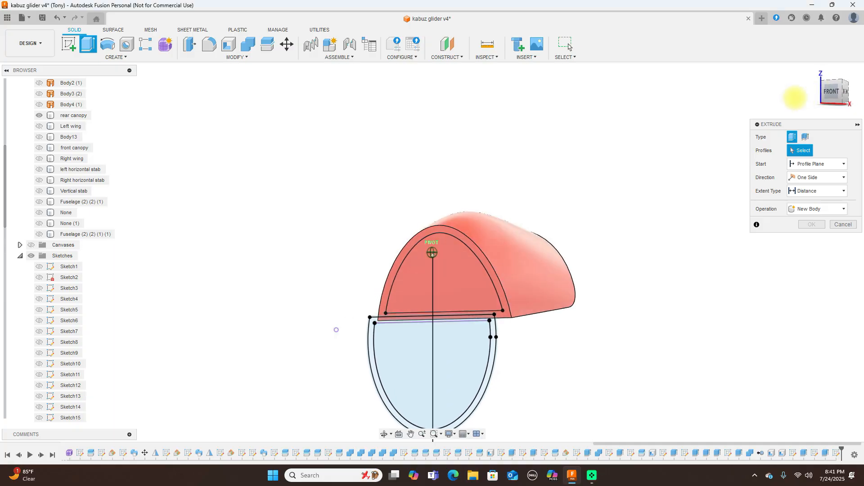
pyautogui.click(446, 263)
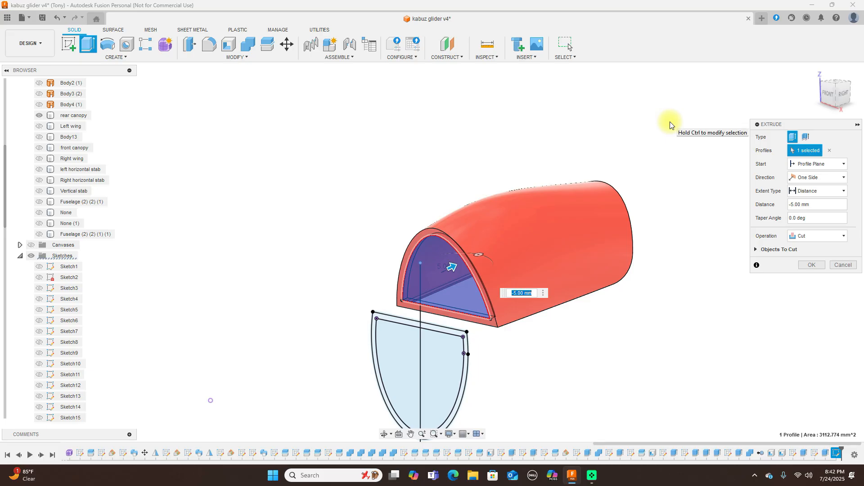
pyautogui.click(811, 265)
pyautogui.moveTo(836, 98)
pyautogui.mouseDown()
pyautogui.moveTo(745, 20)
pyautogui.moveTo(665, 68)
pyautogui.moveTo(697, 82)
pyautogui.mouseUp()
pyautogui.keyDown('shift'); pyautogui.moveTo(774, 91); pyautogui.dragTo(736, 95, button='middle'); pyautogui.keyUp('shift')
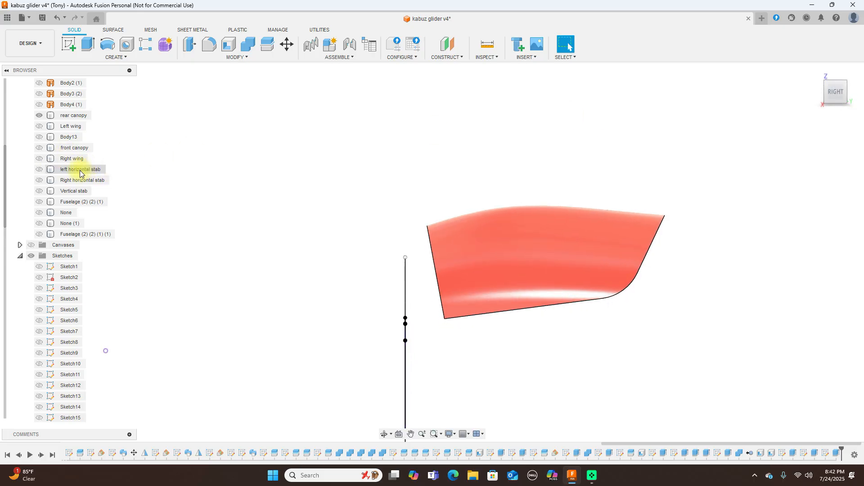
# Step: Show the front canopy, hide the rear canopy, and turn the model to expose the front canopy's rear end face
pyautogui.scroll(2, 80, 173)
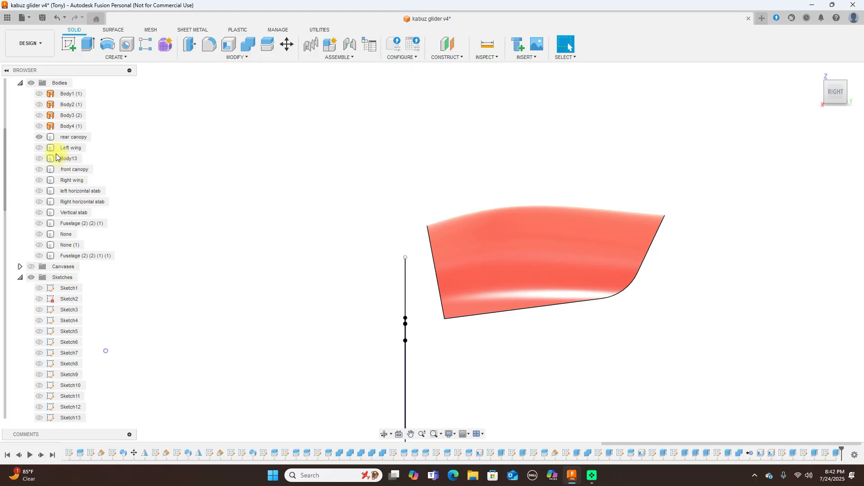
pyautogui.click(40, 169)
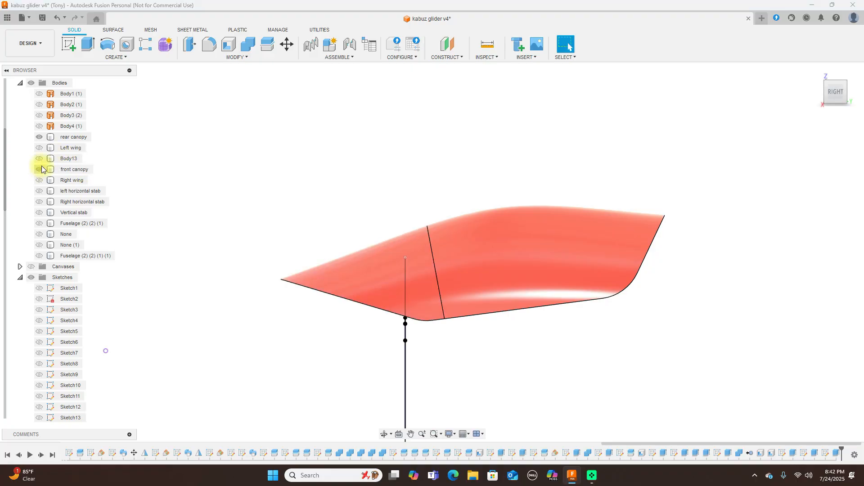
pyautogui.click(39, 137)
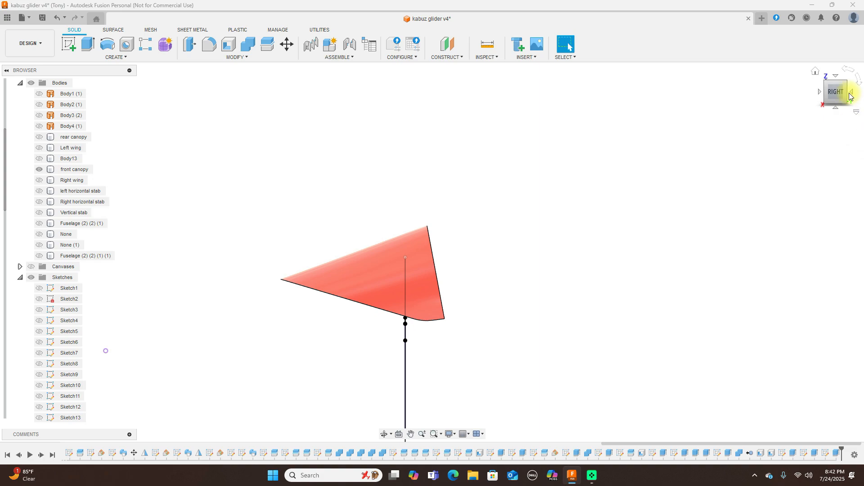
pyautogui.moveTo(838, 92); pyautogui.dragTo(636, 231)
# Step: Sketch on the front canopy's rear end face, offsetting the face outline inward by 5 mm, and finish the sketch
pyautogui.click(440, 257)
pyautogui.click(431, 260)
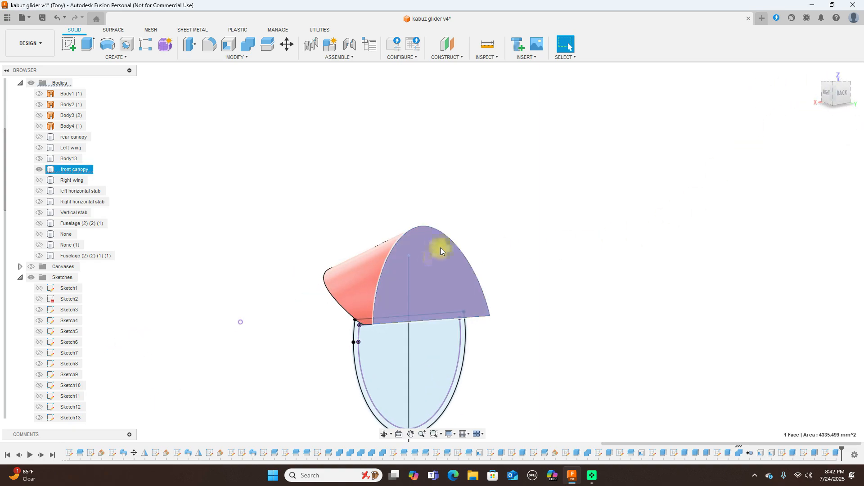
pyautogui.click(69, 44)
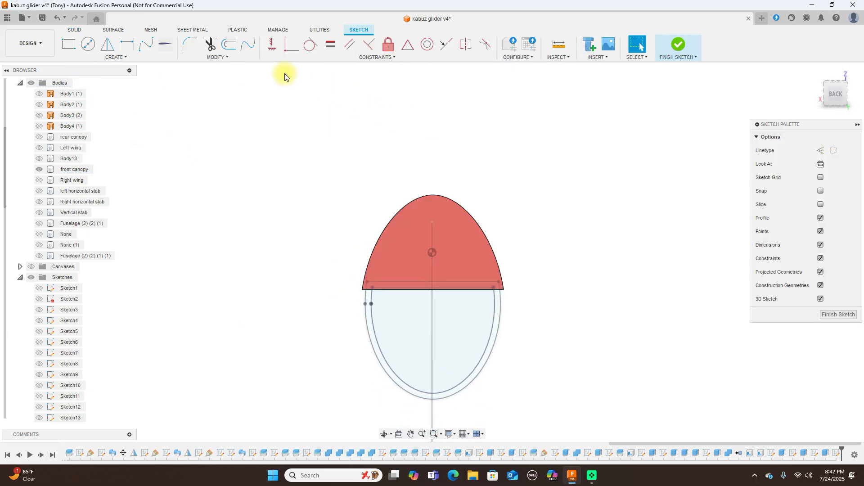
pyautogui.click(229, 43)
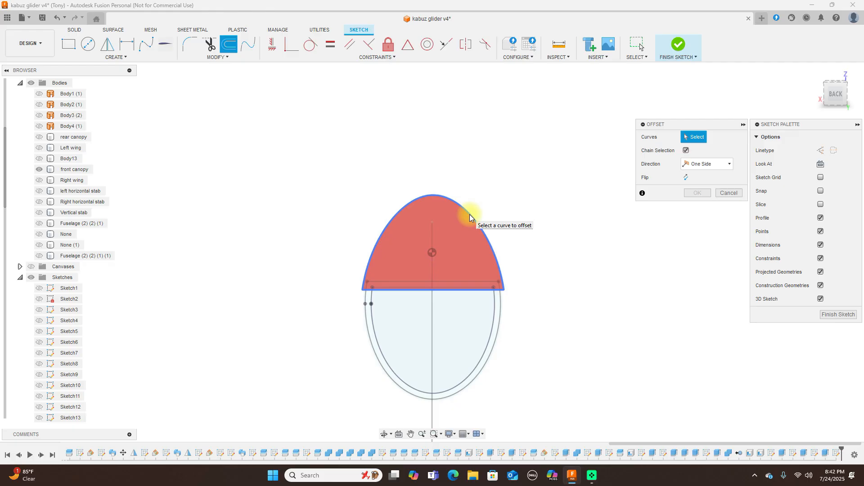
pyautogui.click(469, 214)
pyautogui.moveTo(463, 221); pyautogui.dragTo(455, 226)
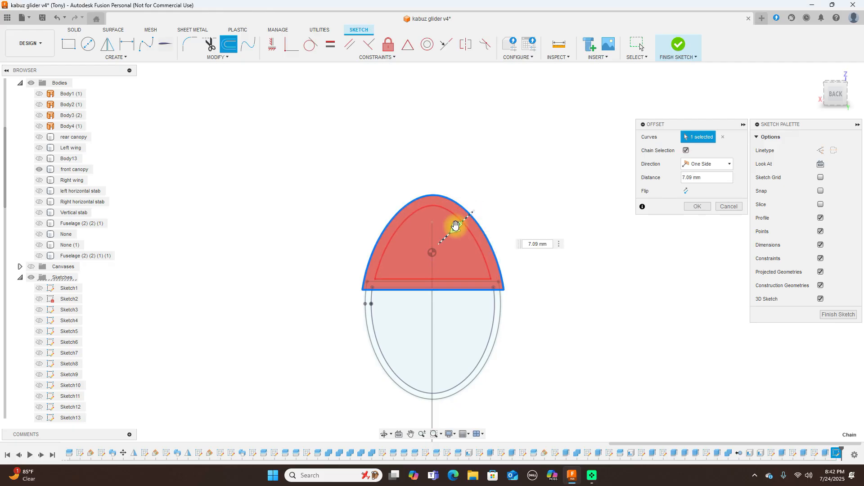
pyautogui.write('5')
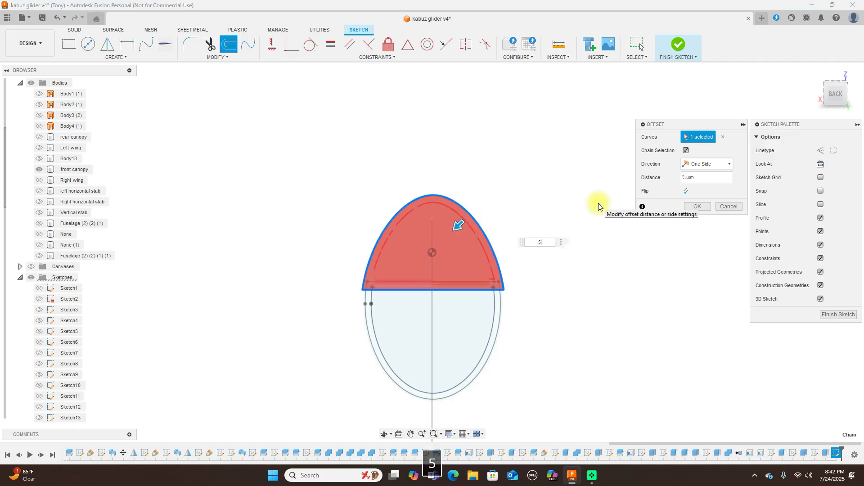
pyautogui.click(697, 206)
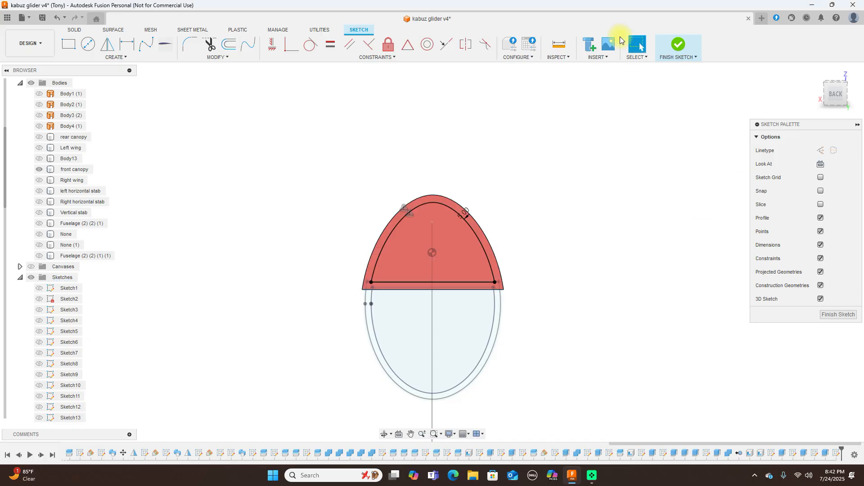
pyautogui.click(671, 47)
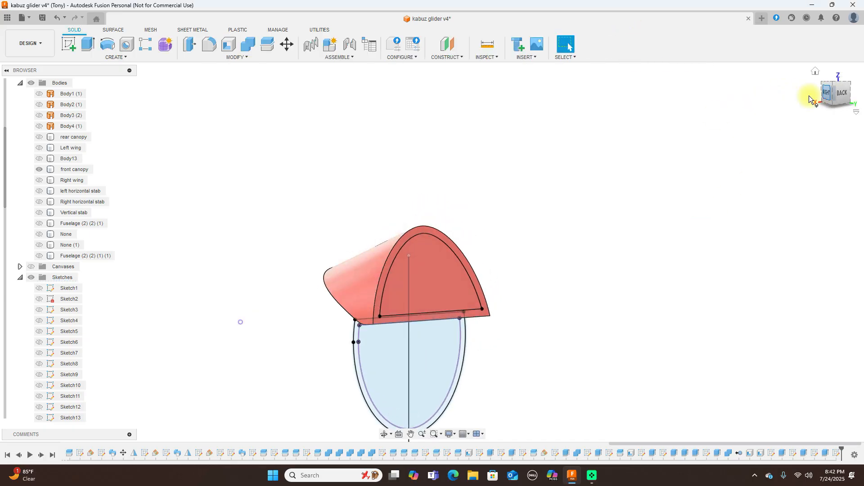
# Step: Extrude the inset profile on the front canopy's rear end face by -5 mm as a cut
pyautogui.press('e')
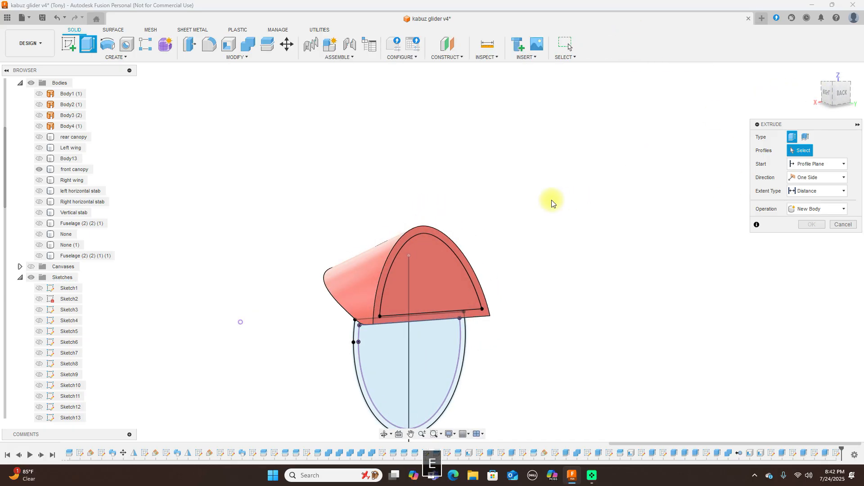
pyautogui.click(442, 252)
pyautogui.click(833, 95)
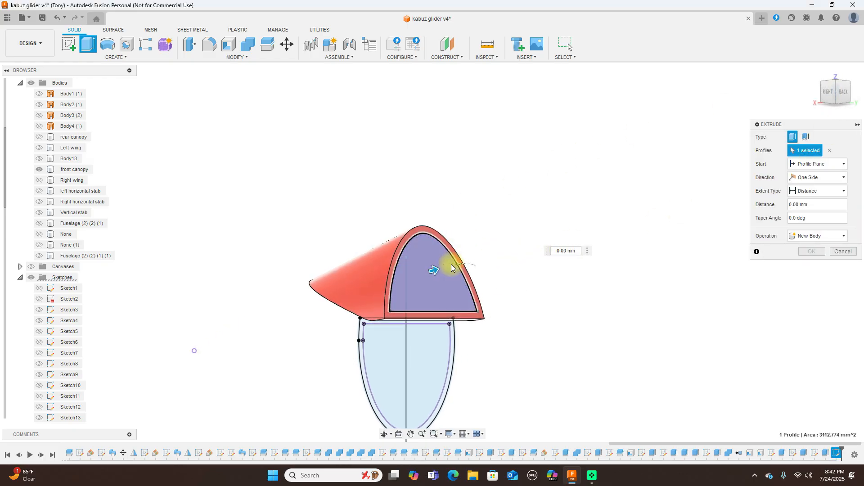
pyautogui.click(828, 93)
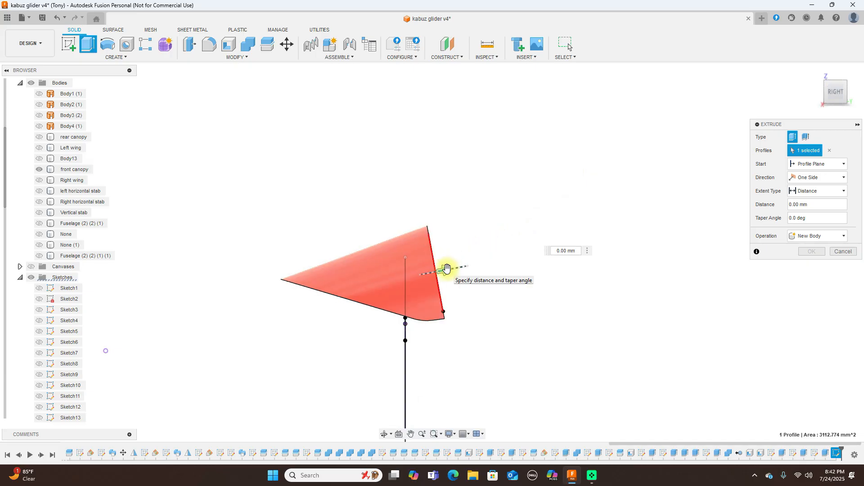
pyautogui.moveTo(446, 269); pyautogui.dragTo(438, 270)
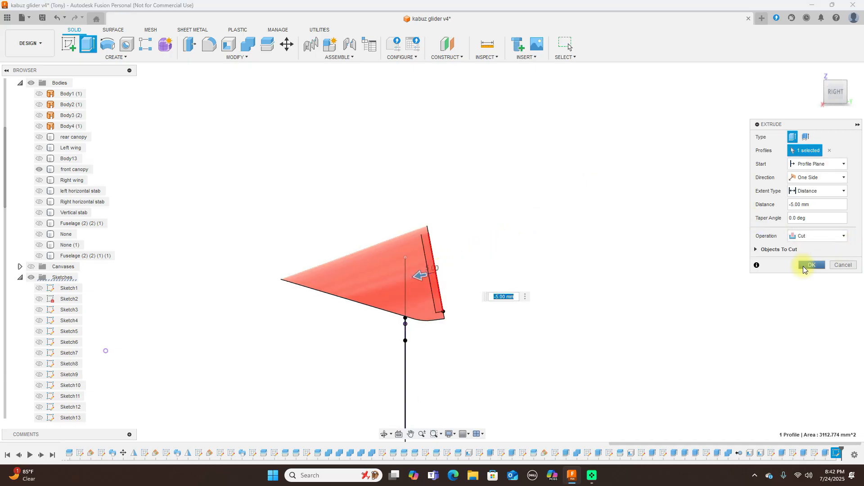
pyautogui.click(809, 266)
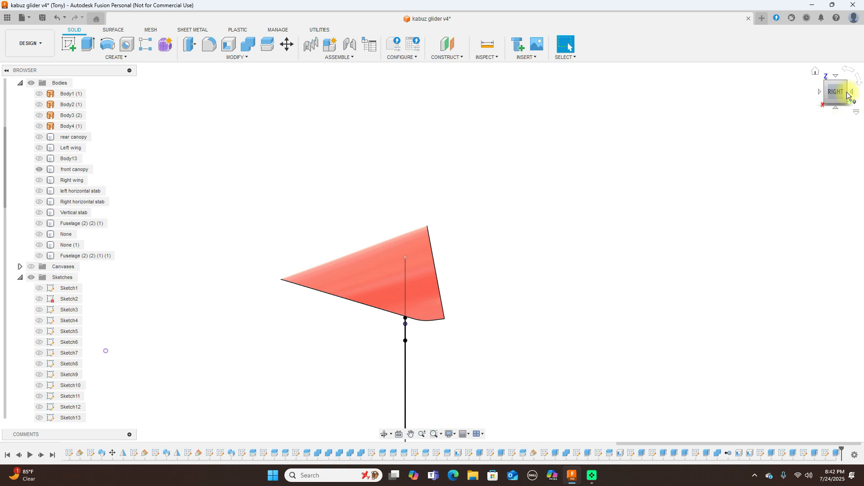
pyautogui.moveTo(846, 94); pyautogui.dragTo(761, 87)
# Step: Hide the remaining visible sketches: Sketch29, Sketch27, Sketch26 and Sketch25
pyautogui.scroll(-3, 61, 320)
pyautogui.scroll(-5, 60, 320)
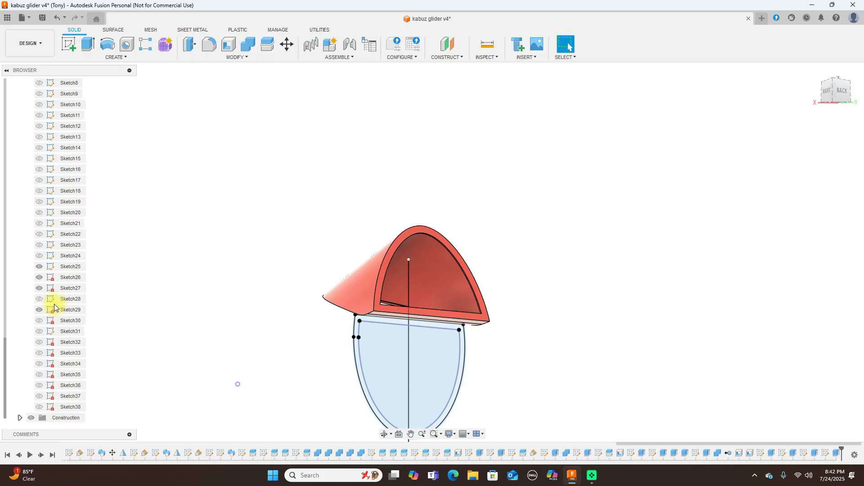
pyautogui.click(38, 288)
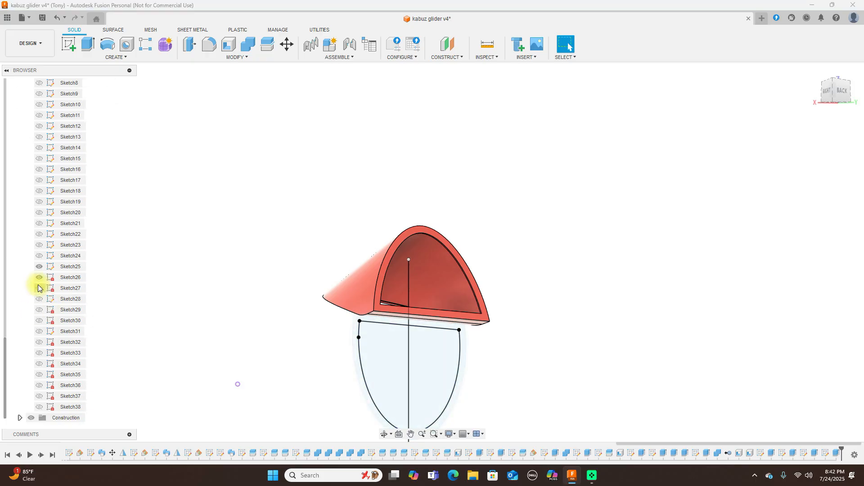
pyautogui.click(39, 277)
pyautogui.click(39, 266)
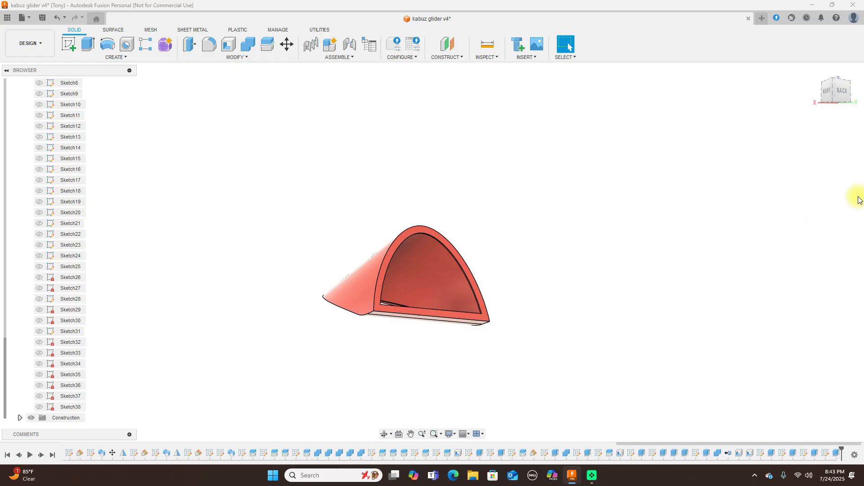
# Step: Show the rear canopy together with the front canopy and view both from the right side
pyautogui.click(828, 91)
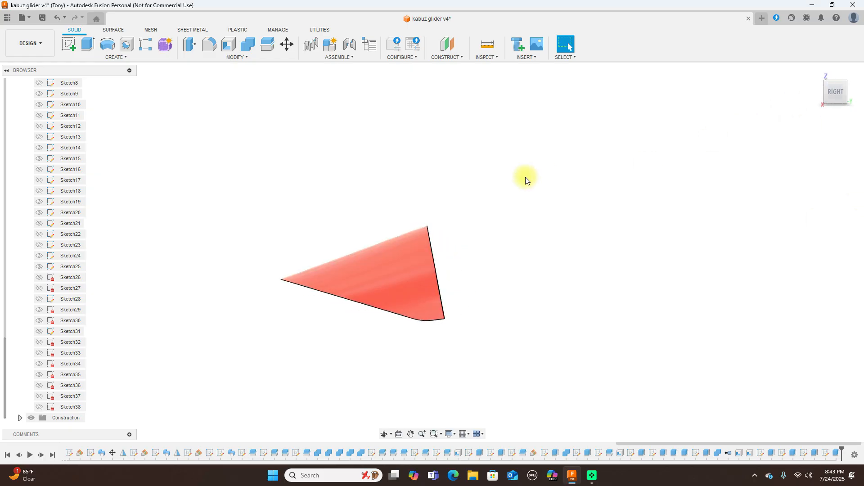
pyautogui.scroll(10, 81, 239)
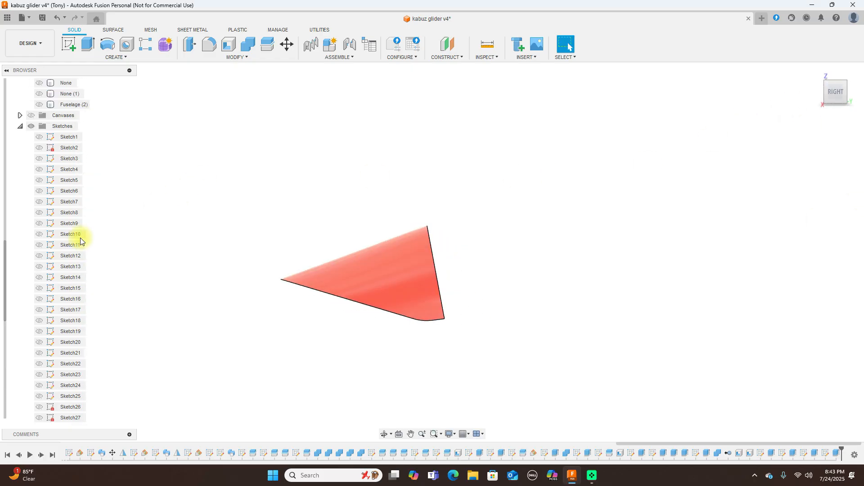
pyautogui.scroll(3, 80, 238)
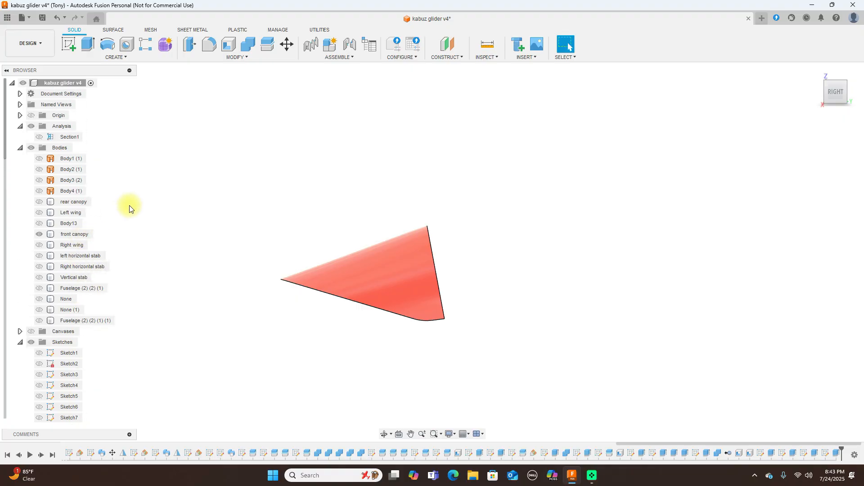
pyautogui.click(40, 201)
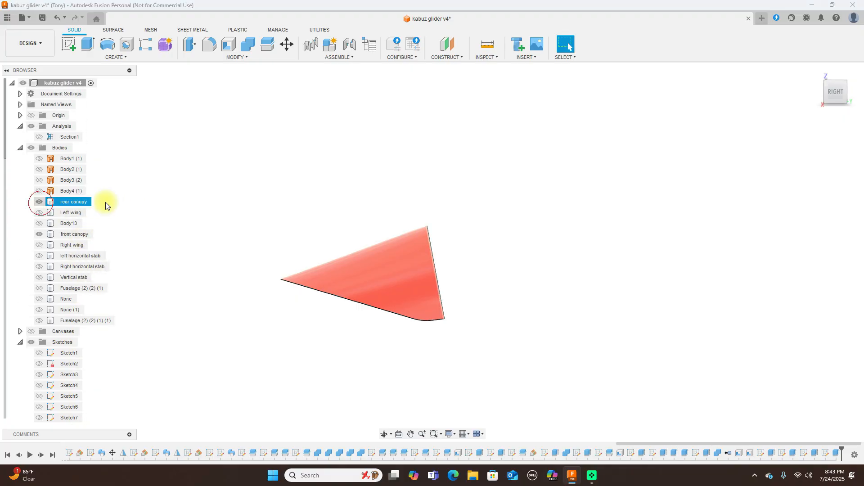
pyautogui.moveTo(845, 102)
pyautogui.mouseDown()
pyautogui.moveTo(820, 58)
pyautogui.moveTo(673, 100)
pyautogui.moveTo(836, 86)
pyautogui.moveTo(850, 100)
pyautogui.moveTo(835, 109)
pyautogui.mouseUp()
pyautogui.click(832, 94)
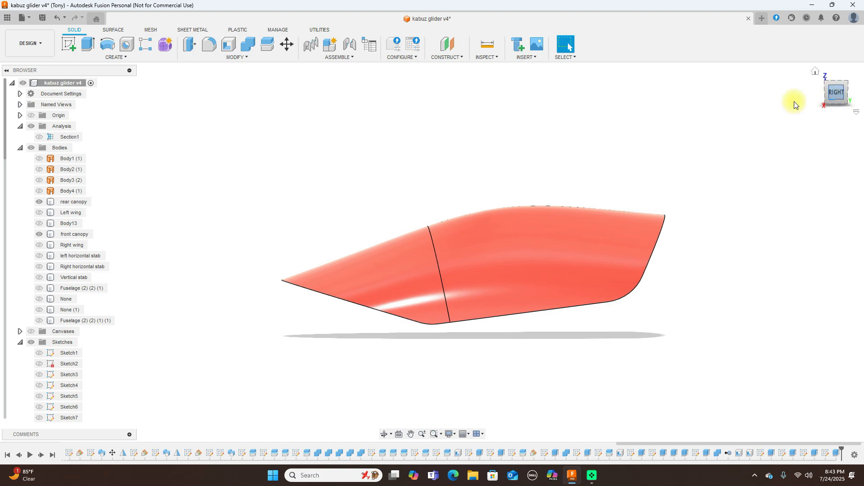
# Step: Apply the design's existing transparent blue appearance to the rear and front canopy bodies
pyautogui.press('a')
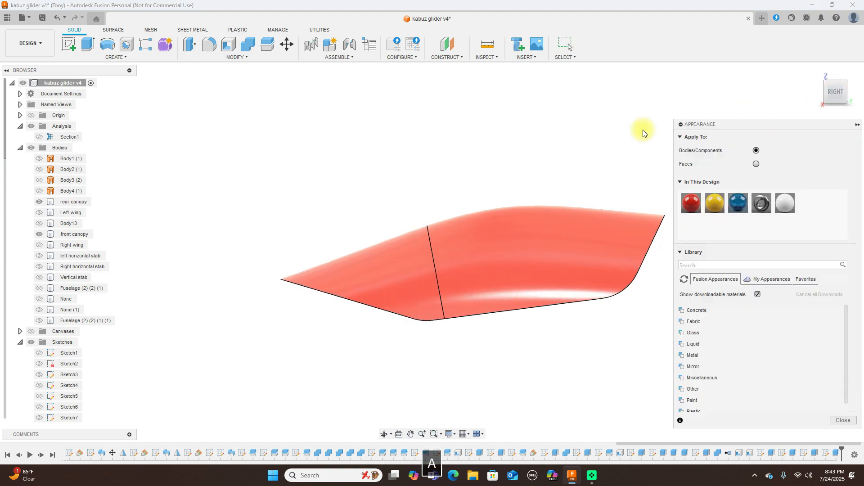
pyautogui.moveTo(744, 206); pyautogui.dragTo(648, 232)
pyautogui.moveTo(746, 206); pyautogui.dragTo(387, 261)
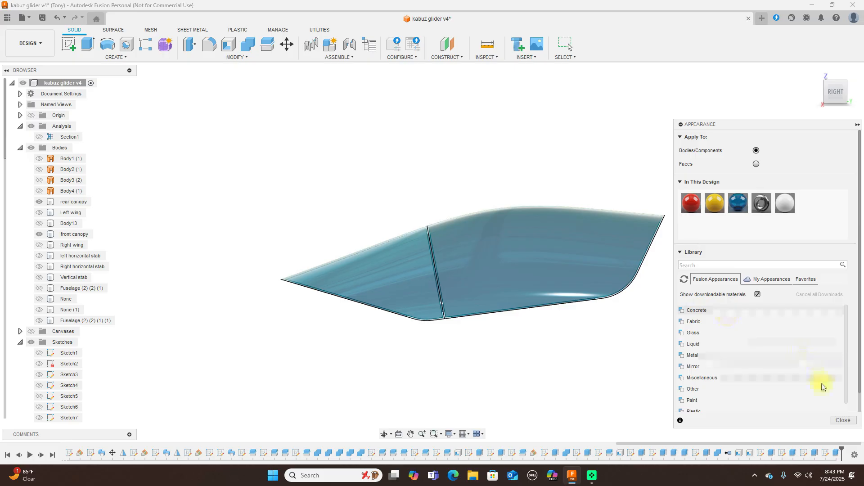
pyautogui.click(843, 420)
# Step: Show the fuselage bodies Fuselage (2) (2) (1) (1), Fuselage (2) (2) (1) and None (1) together with the canopies
pyautogui.scroll(-1, 747, 271)
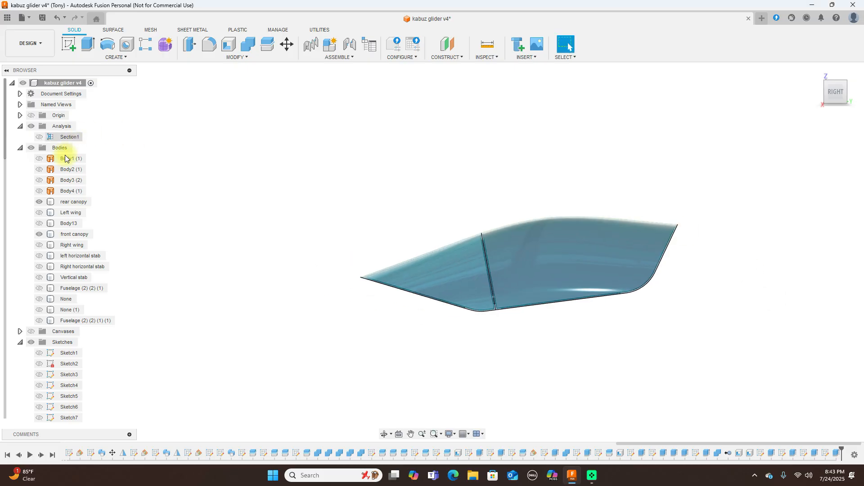
pyautogui.click(39, 320)
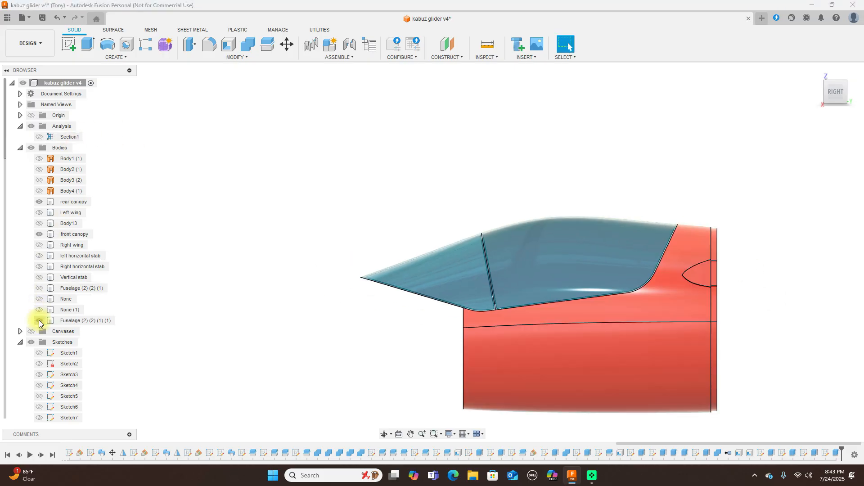
pyautogui.click(41, 290)
pyautogui.click(40, 289)
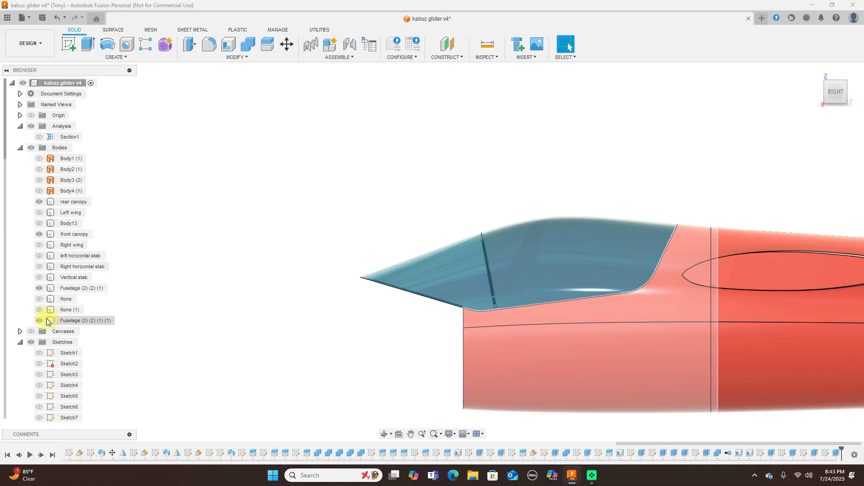
pyautogui.click(41, 310)
pyautogui.click(41, 309)
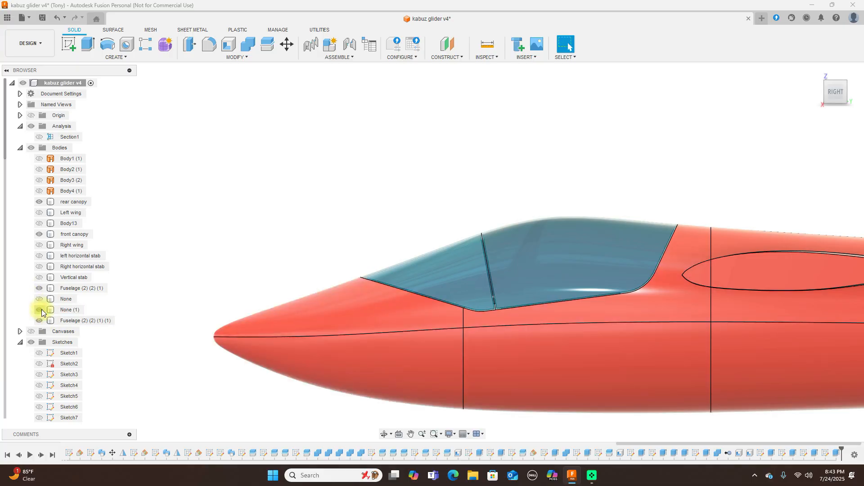
pyautogui.scroll(-5, 295, 274)
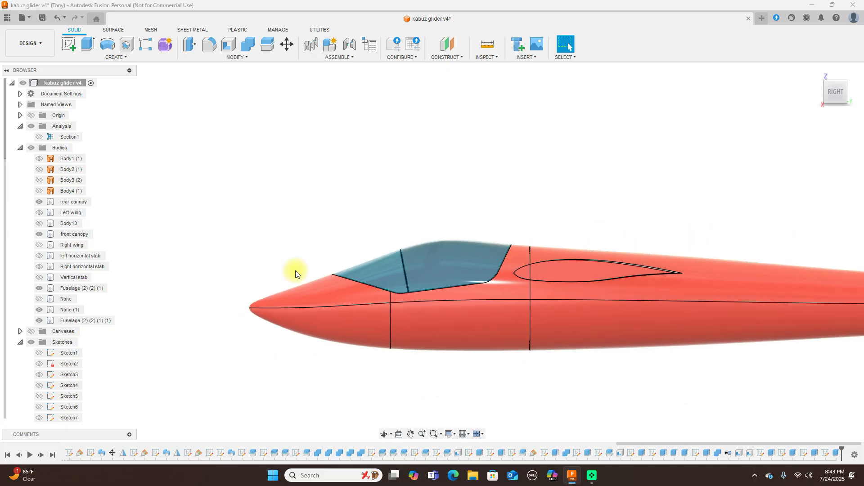
pyautogui.moveTo(683, 166); pyautogui.dragTo(573, 141, button='middle')
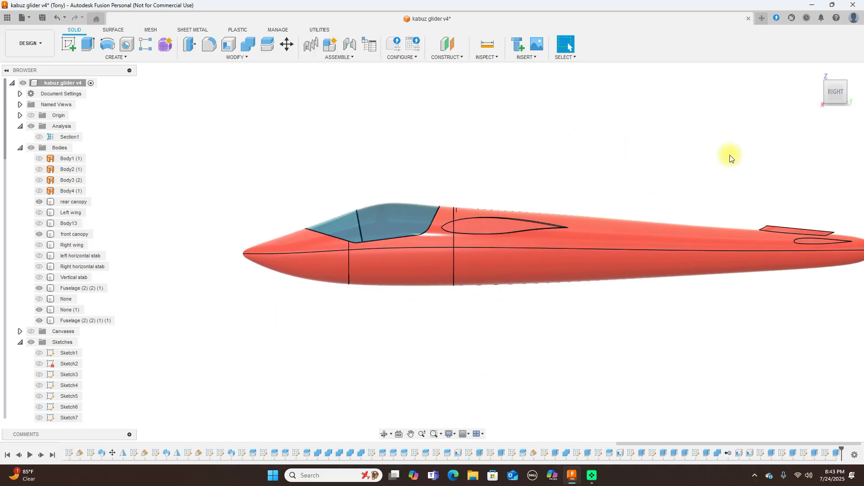
pyautogui.moveTo(844, 84)
pyautogui.mouseDown()
pyautogui.moveTo(812, 126)
pyautogui.moveTo(754, 148)
pyautogui.moveTo(724, 135)
pyautogui.moveTo(710, 97)
pyautogui.moveTo(563, 77)
pyautogui.moveTo(605, 87)
pyautogui.moveTo(625, 115)
pyautogui.moveTo(688, 141)
pyautogui.moveTo(774, 131)
pyautogui.moveTo(838, 85)
pyautogui.moveTo(832, 94)
pyautogui.mouseUp()
pyautogui.click(474, 275)
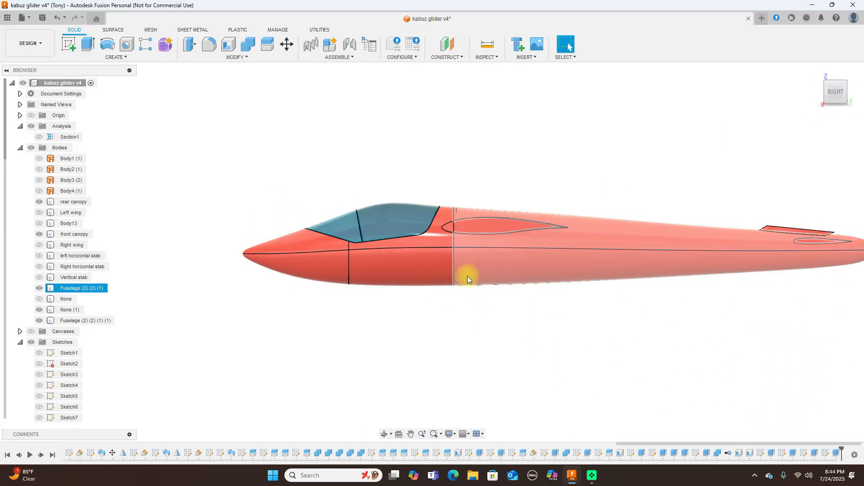
pyautogui.click(448, 279)
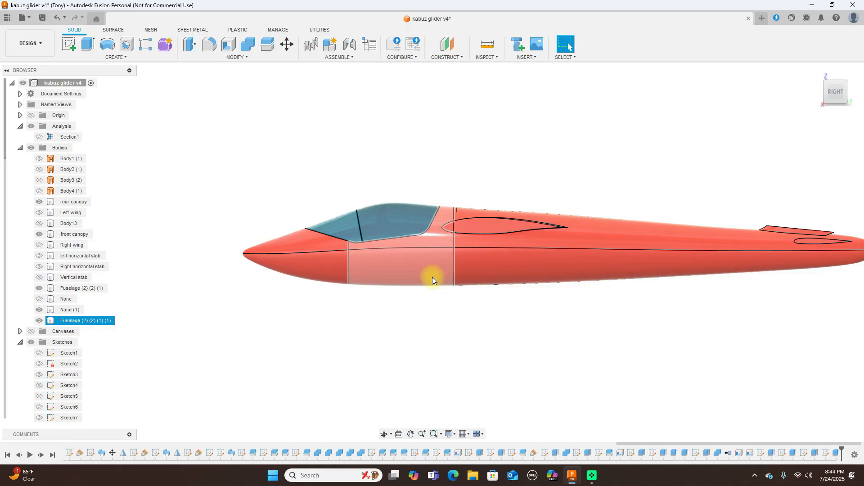
pyautogui.click(606, 374)
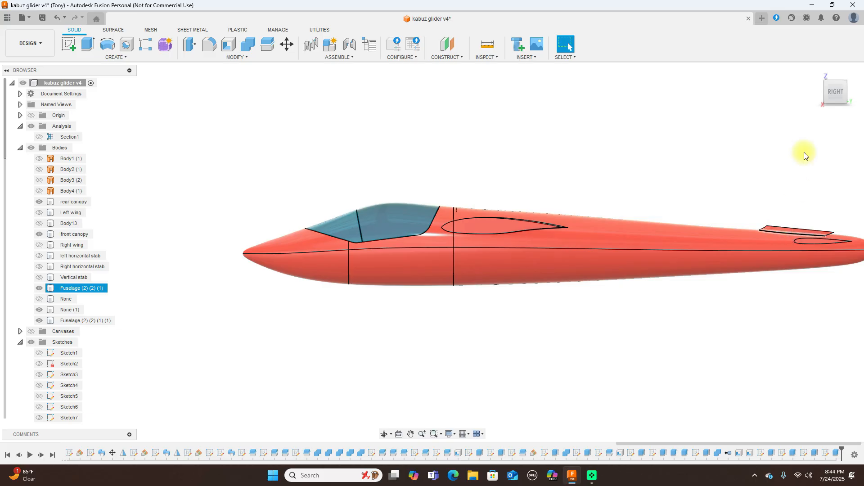
# Step: Save the design as a new version with the description User Saved
pyautogui.click(44, 17)
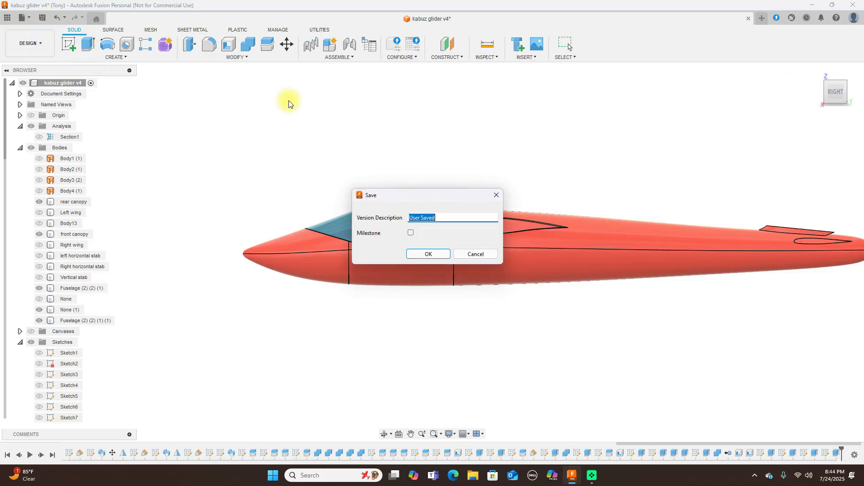
pyautogui.click(418, 255)
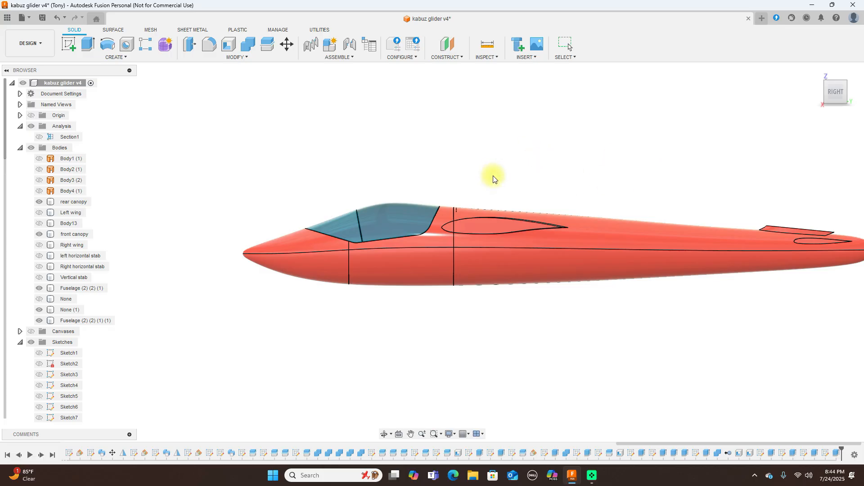
pyautogui.click(221, 162)
# Step: View the whole fuselage with its canopies from the top and from the right side
pyautogui.scroll(-5, 610, 163)
pyautogui.moveTo(638, 156); pyautogui.dragTo(527, 171, button='middle')
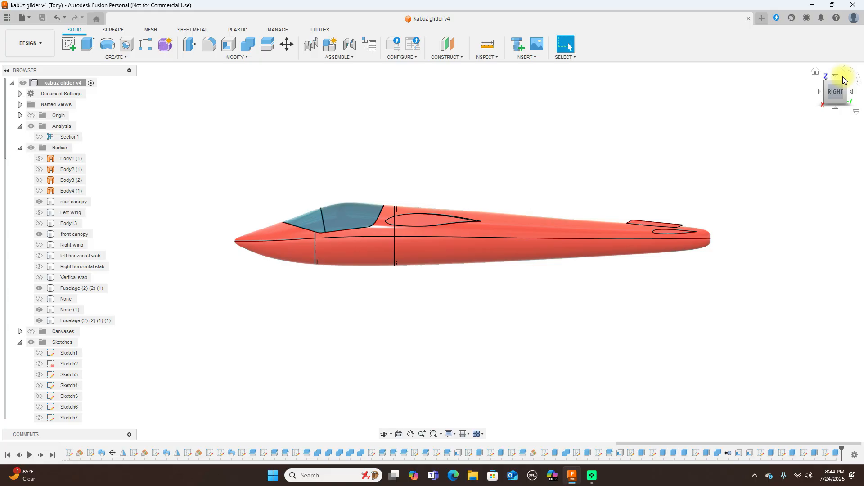
pyautogui.click(839, 79)
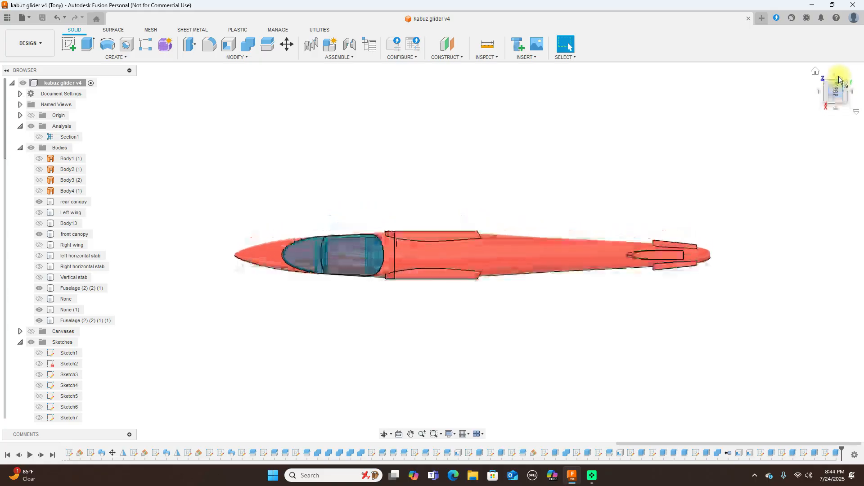
pyautogui.click(834, 108)
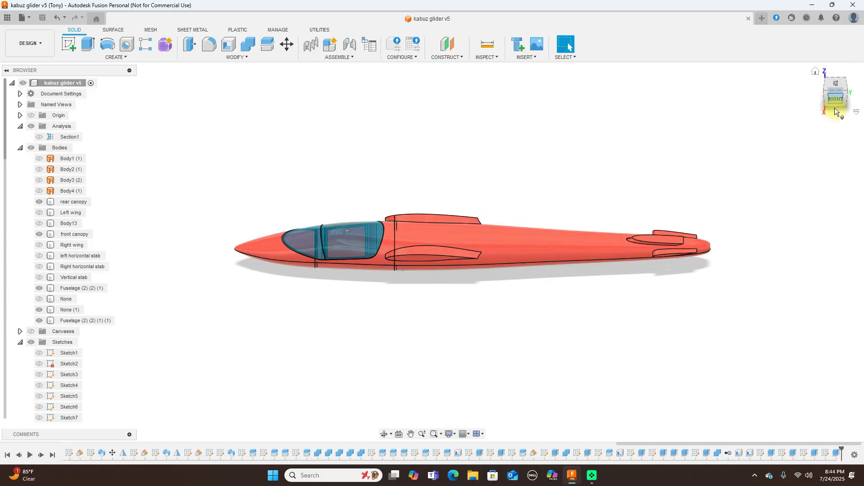
pyautogui.scroll(3, 516, 135)
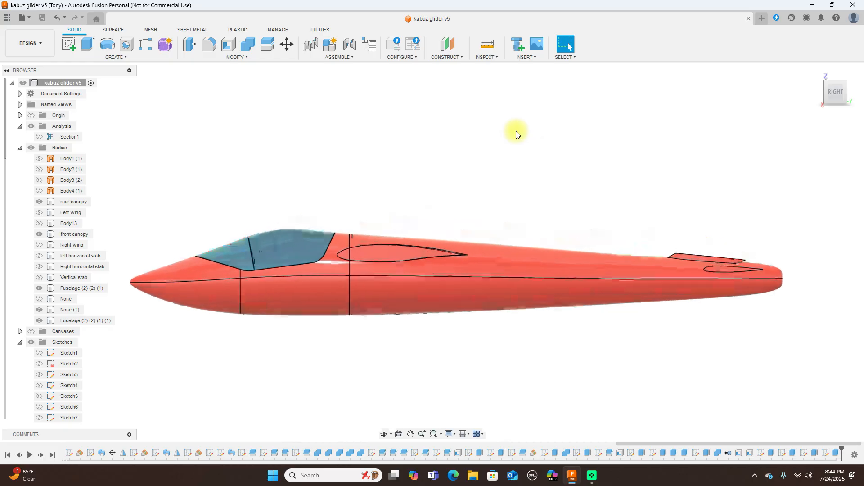
pyautogui.moveTo(478, 135); pyautogui.dragTo(606, 83, button='middle')
pyautogui.scroll(3, 520, 135)
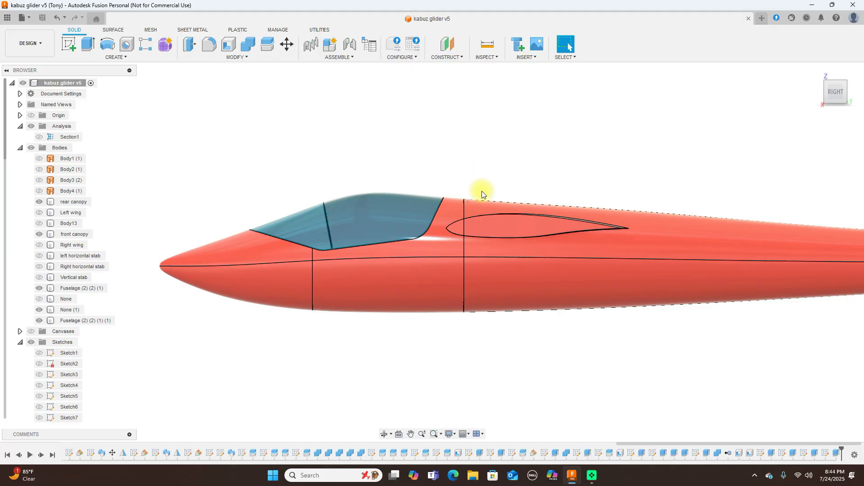
# Step: Sketch a 15 mm diameter circle inside the forward, thicker part of the airfoil-shaped wing root face and finish the sketch
pyautogui.click(504, 222)
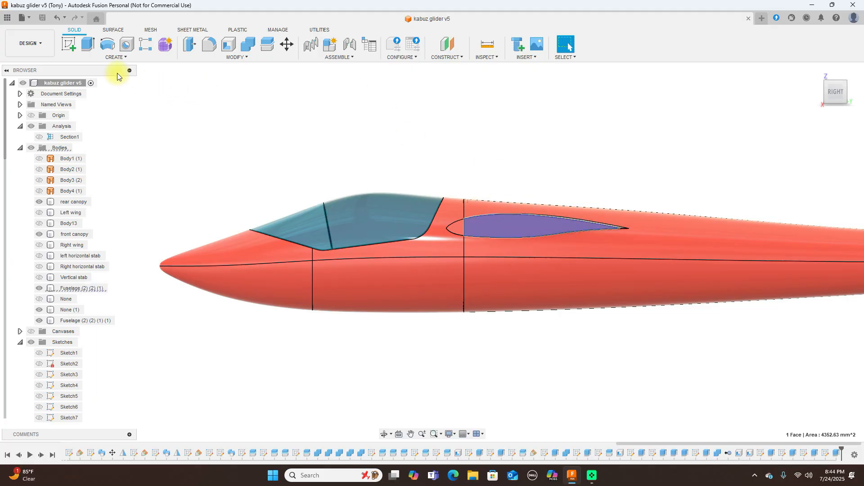
pyautogui.click(78, 44)
pyautogui.moveTo(217, 92)
pyautogui.mouseDown(button='middle')
pyautogui.moveTo(289, 87)
pyautogui.moveTo(504, 135)
pyautogui.moveTo(273, 121)
pyautogui.mouseUp(button='middle')
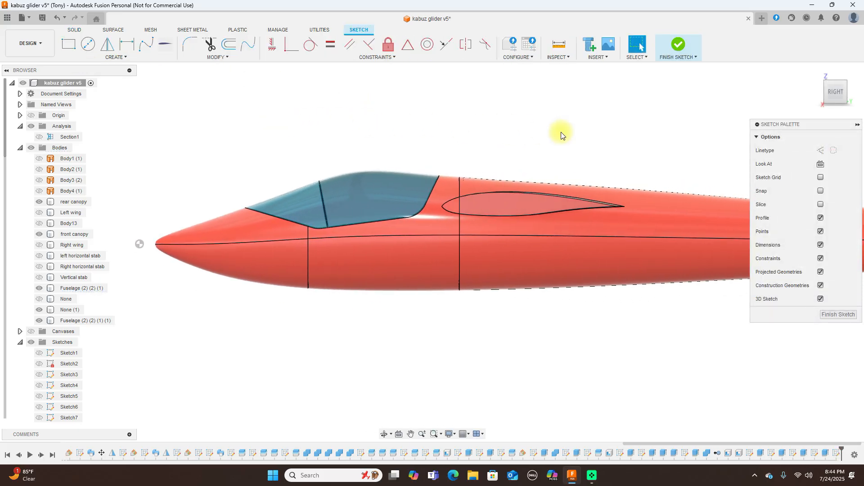
pyautogui.scroll(2, 560, 134)
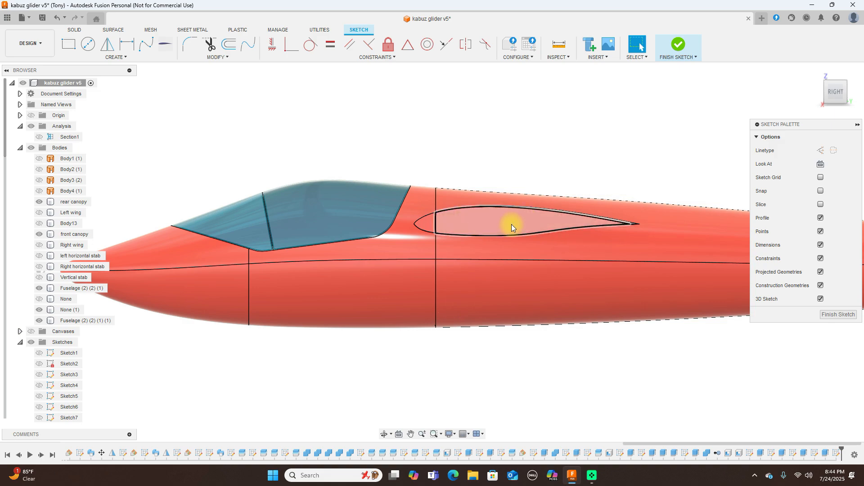
pyautogui.click(88, 43)
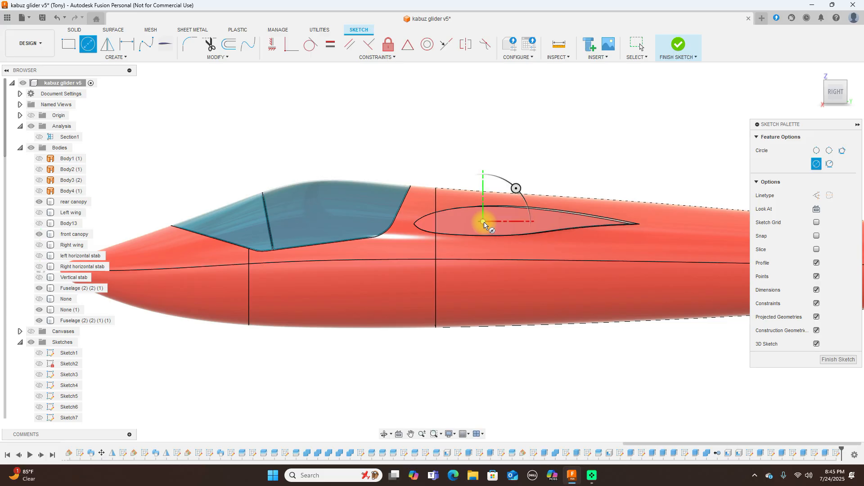
pyautogui.click(486, 227)
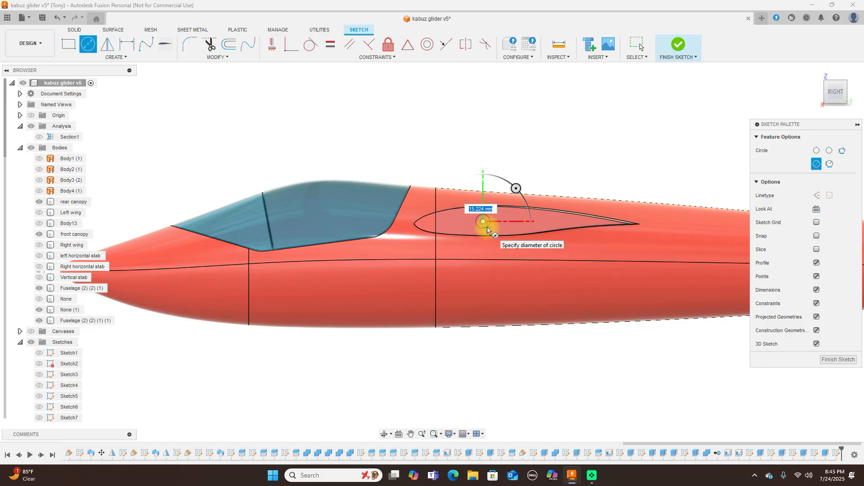
pyautogui.write('1')
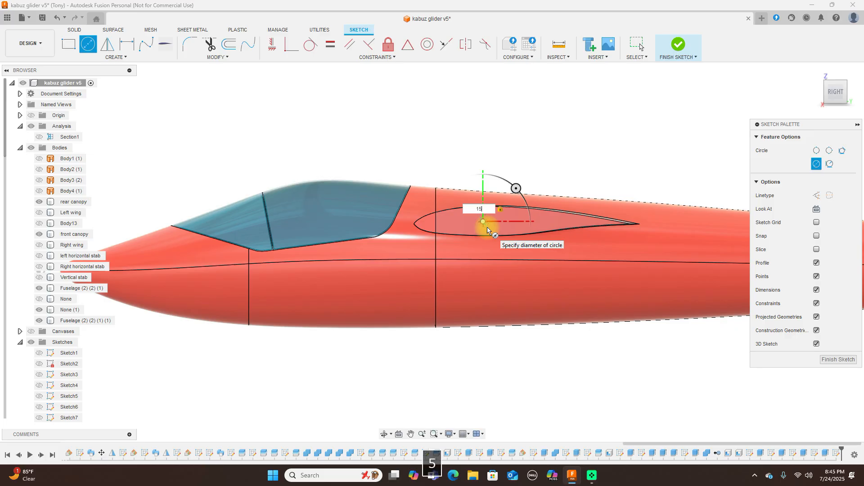
pyautogui.write('5')
pyautogui.press('Return')
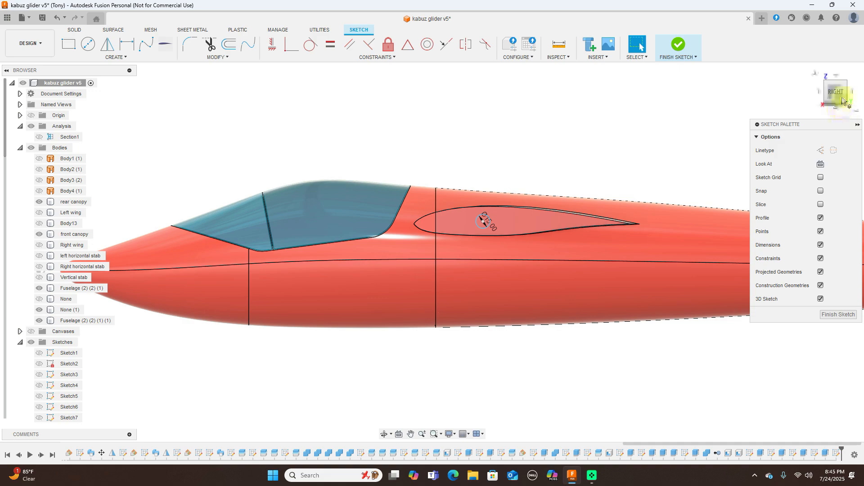
pyautogui.moveTo(843, 101); pyautogui.dragTo(745, 69)
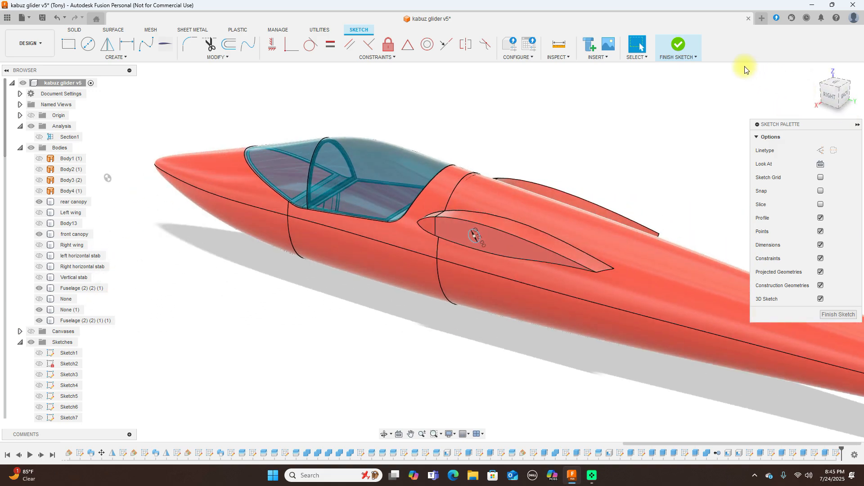
pyautogui.click(679, 46)
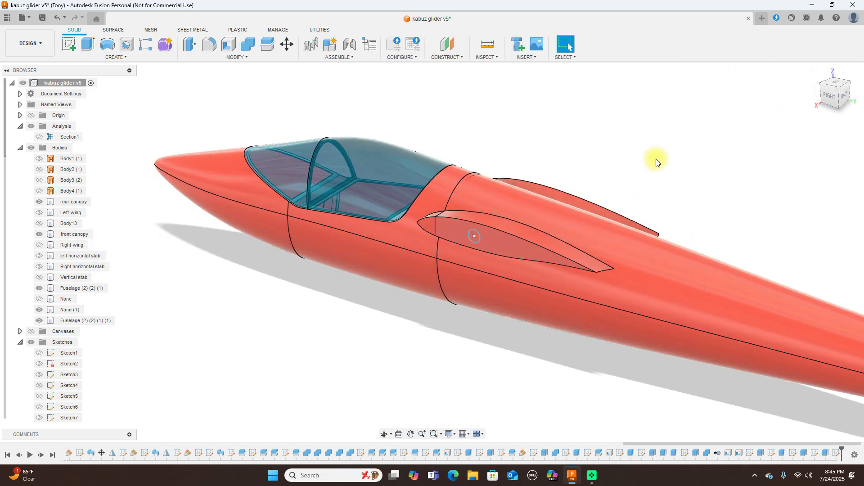
# Step: Extrude the circle as a two-sided cut through both wing roots, with distances of -260 mm on side 1 and -30 mm on side 2
pyautogui.press('e')
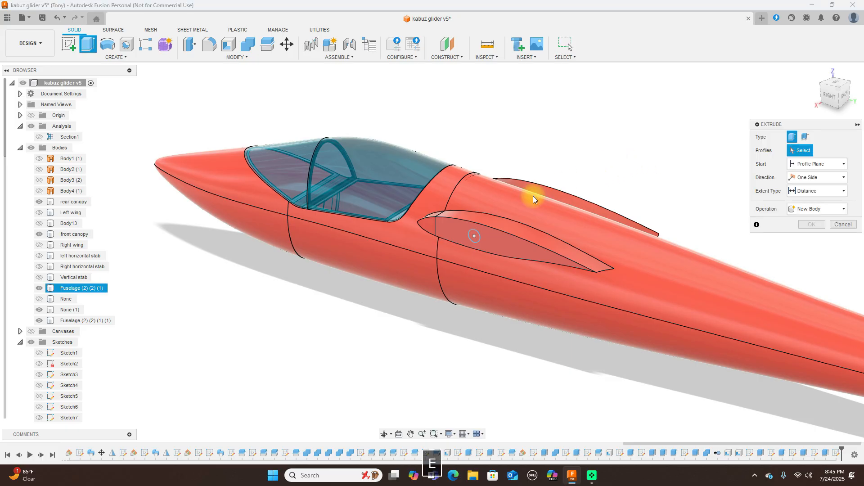
pyautogui.scroll(3, 491, 222)
pyautogui.click(455, 253)
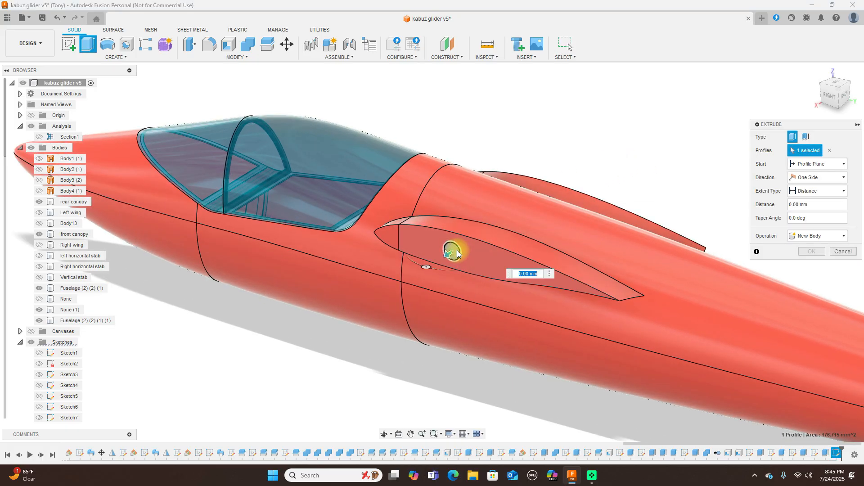
pyautogui.moveTo(446, 255); pyautogui.dragTo(735, 198)
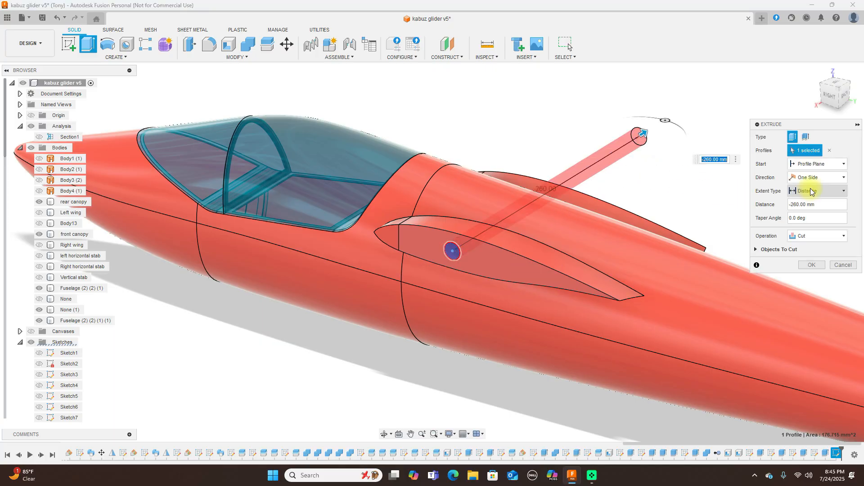
pyautogui.click(823, 178)
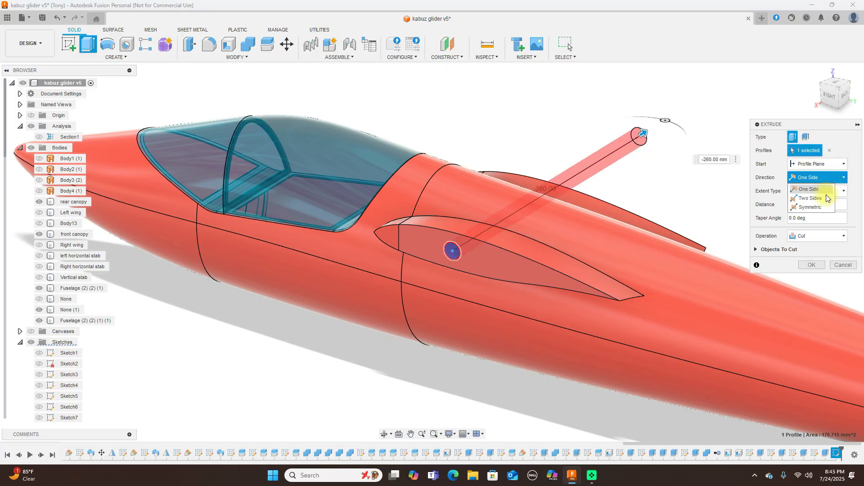
pyautogui.click(825, 199)
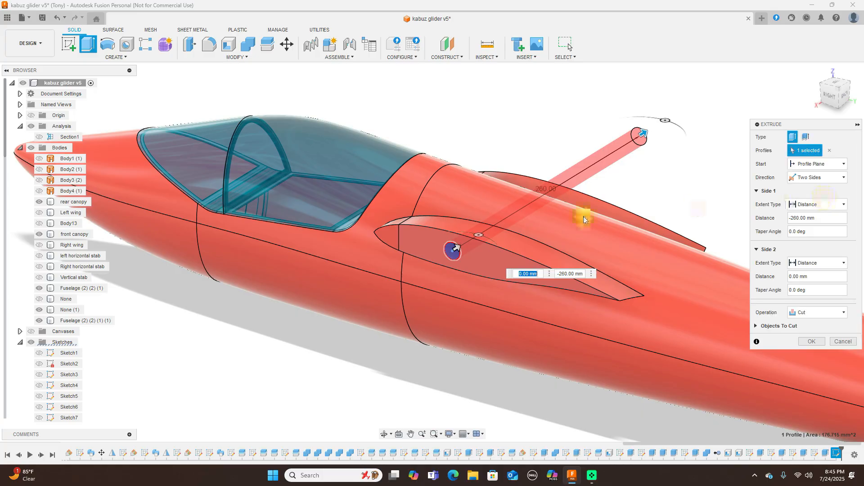
pyautogui.moveTo(456, 248); pyautogui.dragTo(429, 257)
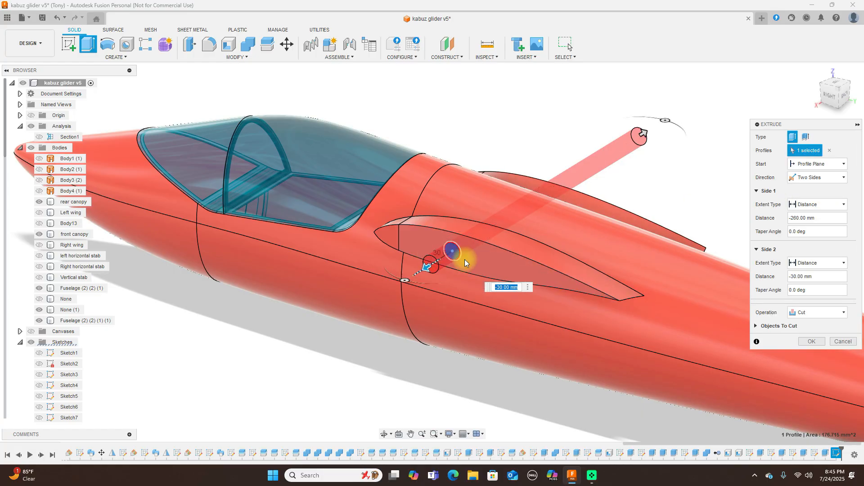
pyautogui.click(811, 341)
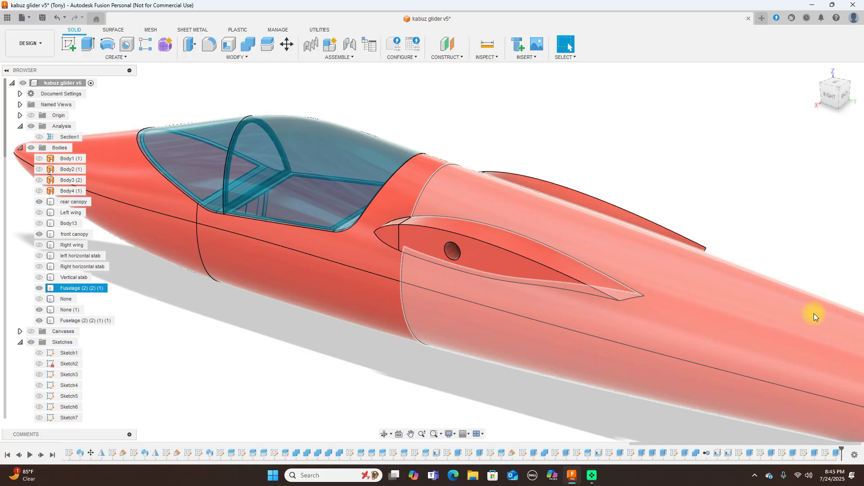
# Step: Examine the round hole through the wing roots from the right side and check its position within the airfoil
pyautogui.click(828, 96)
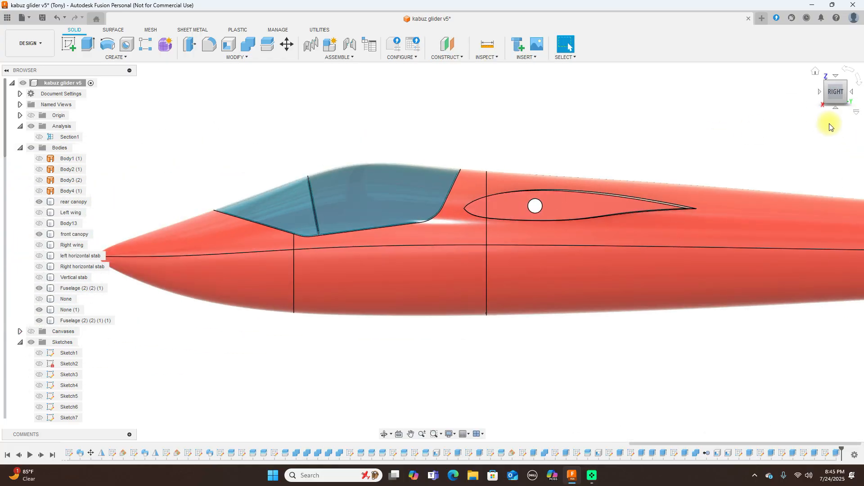
pyautogui.moveTo(826, 96)
pyautogui.mouseDown()
pyautogui.moveTo(847, 110)
pyautogui.moveTo(861, 105)
pyautogui.moveTo(1, 97)
pyautogui.moveTo(835, 91)
pyautogui.moveTo(814, 100)
pyautogui.mouseUp()
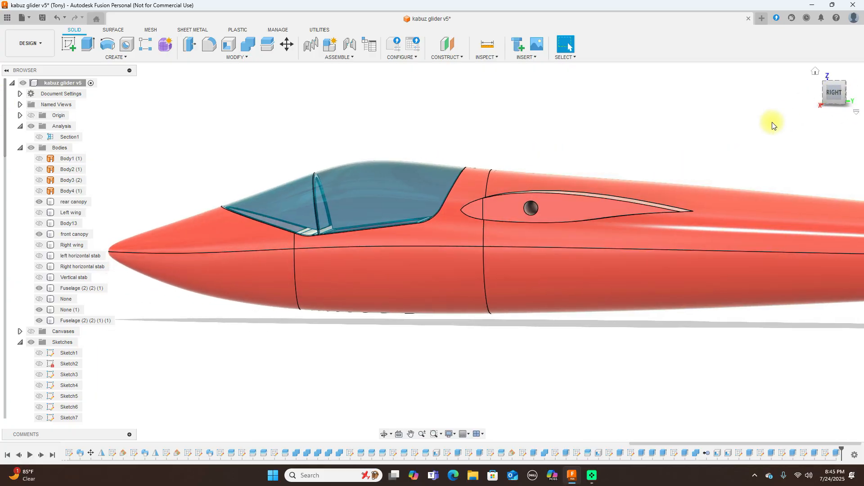
pyautogui.click(833, 92)
pyautogui.click(556, 208)
pyautogui.scroll(1, 555, 206)
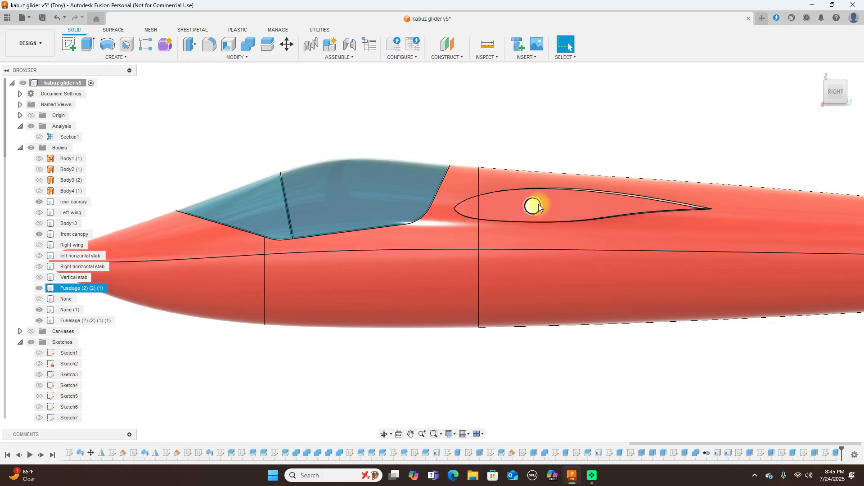
pyautogui.scroll(-1, 548, 220)
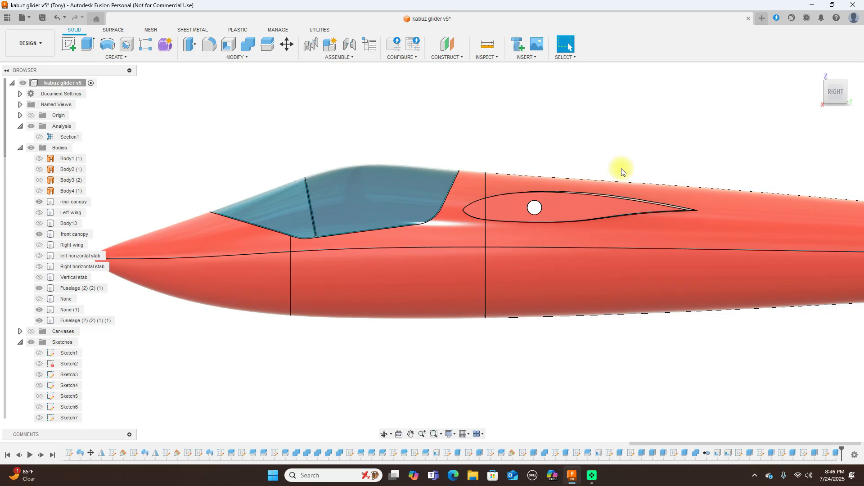
pyautogui.scroll(-2, 622, 171)
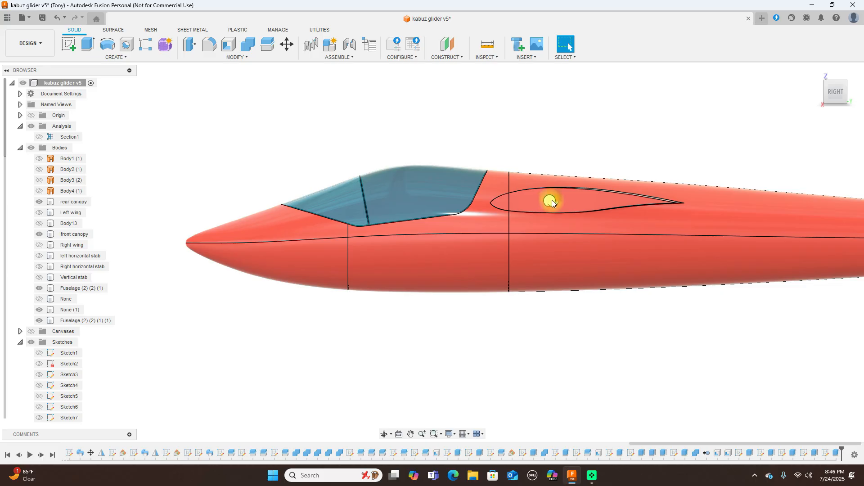
pyautogui.click(550, 203)
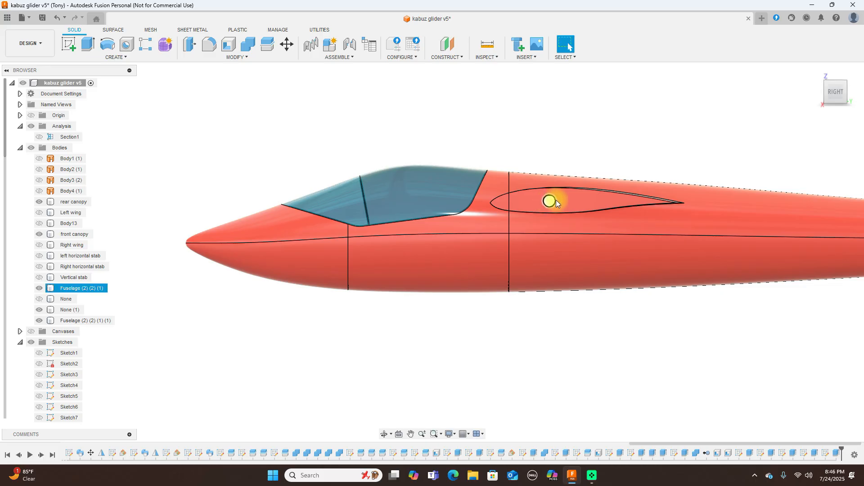
pyautogui.scroll(1, 553, 203)
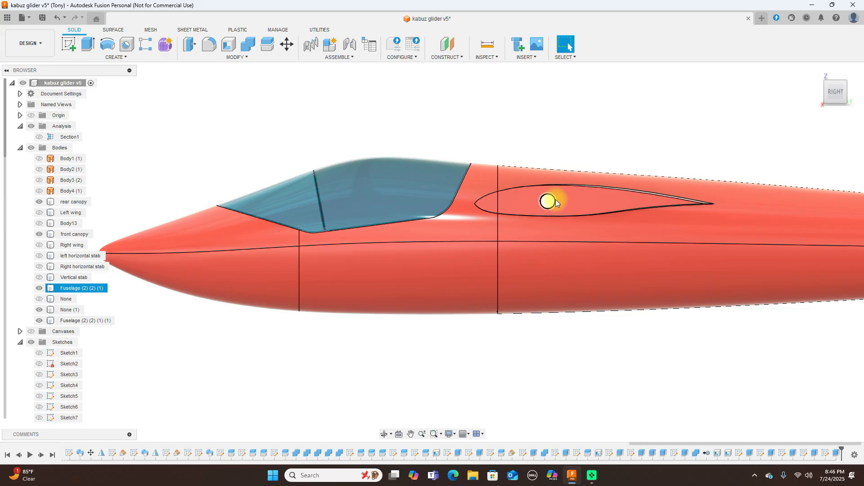
pyautogui.click(549, 203)
pyautogui.click(546, 203)
pyautogui.click(546, 202)
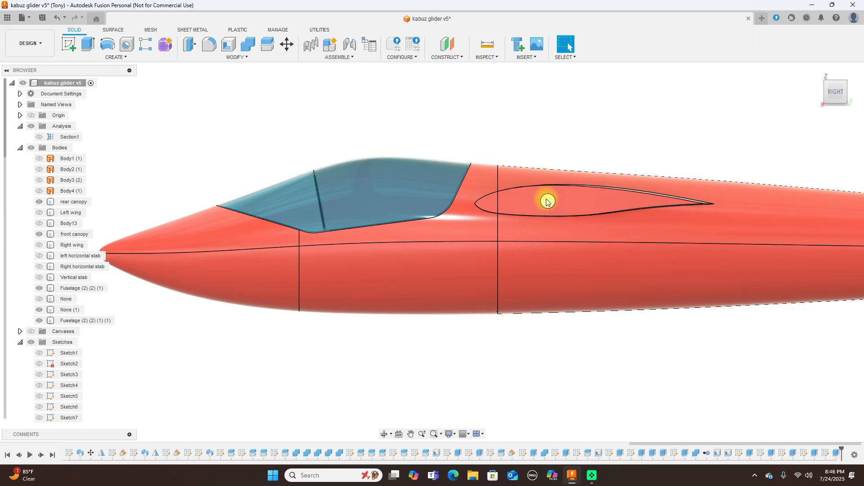
pyautogui.click(547, 201)
pyautogui.click(547, 201)
pyautogui.click(546, 202)
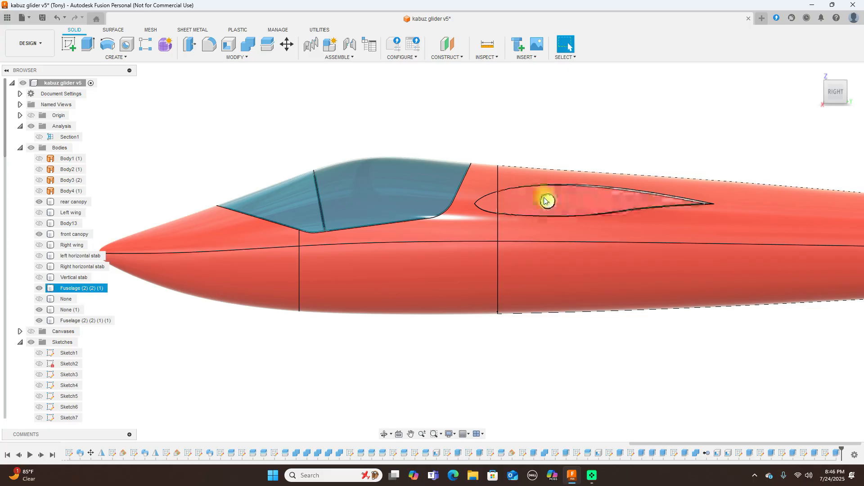
# Step: Inspect the hole through the wing roots up close, from the rear of the fuselage and again from the right side
pyautogui.scroll(-3, 546, 202)
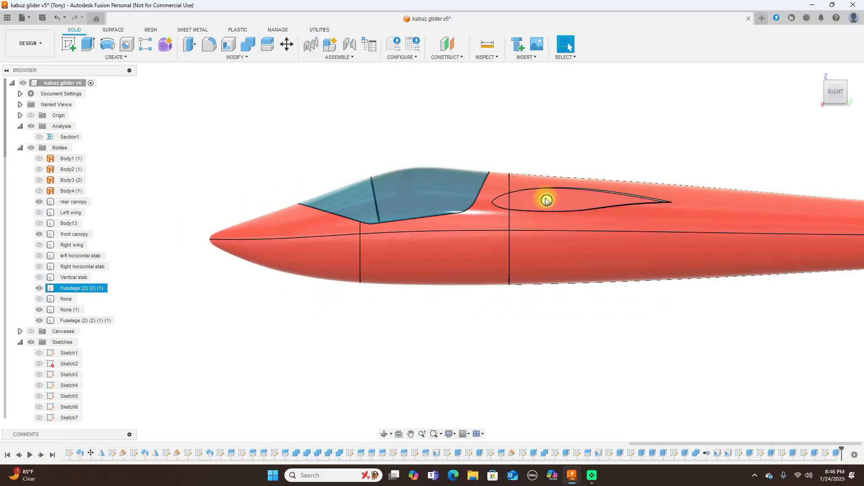
pyautogui.click(546, 202)
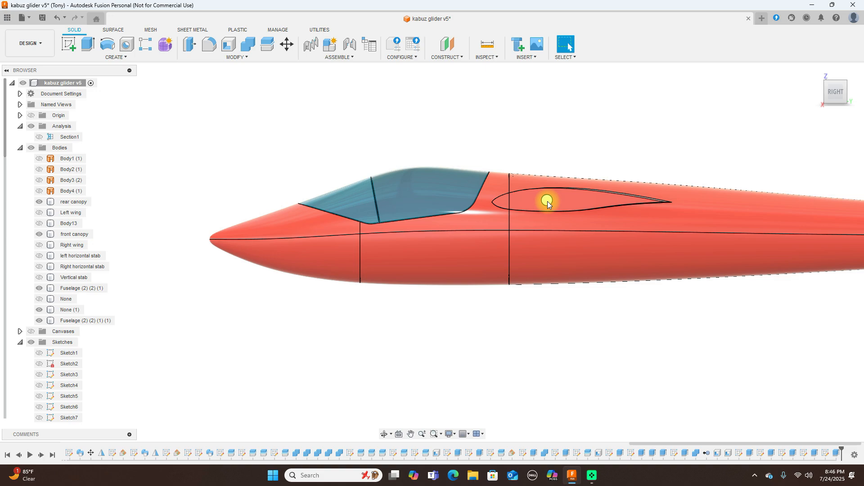
pyautogui.click(547, 202)
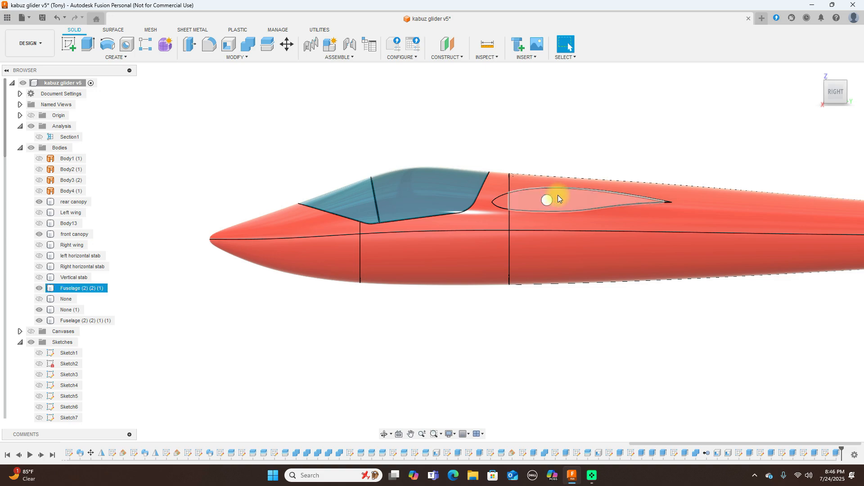
pyautogui.scroll(-2, 558, 198)
pyautogui.click(725, 125)
pyautogui.moveTo(776, 126); pyautogui.dragTo(693, 142, button='middle')
pyautogui.moveTo(843, 96)
pyautogui.mouseDown()
pyautogui.moveTo(785, 113)
pyautogui.moveTo(801, 87)
pyautogui.moveTo(860, 81)
pyautogui.moveTo(19, 94)
pyautogui.moveTo(16, 145)
pyautogui.moveTo(831, 137)
pyautogui.moveTo(714, 115)
pyautogui.moveTo(732, 99)
pyautogui.moveTo(674, 102)
pyautogui.mouseUp()
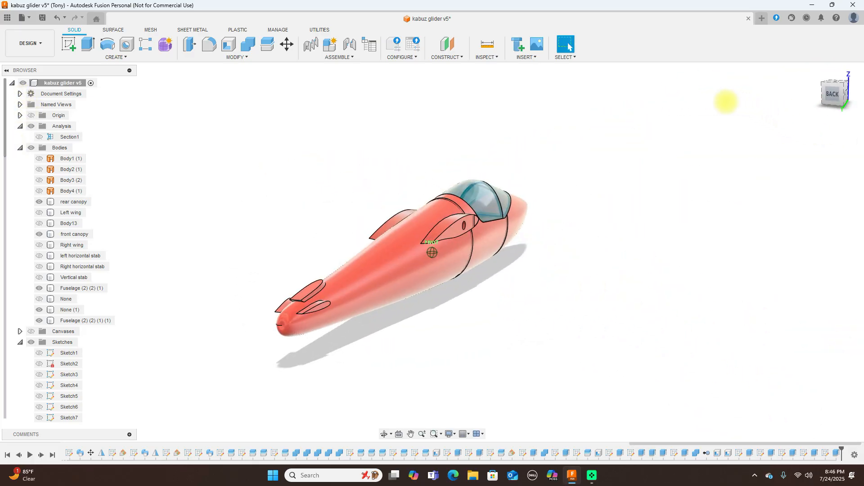
pyautogui.click(845, 94)
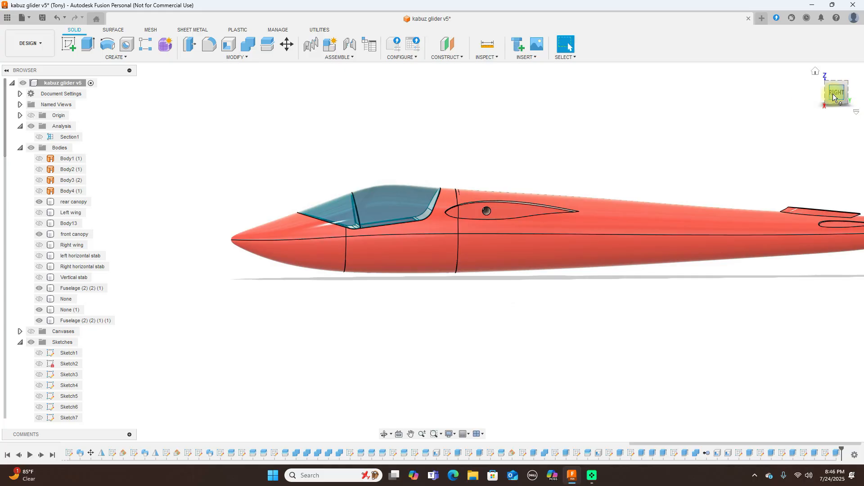
pyautogui.scroll(3, 526, 147)
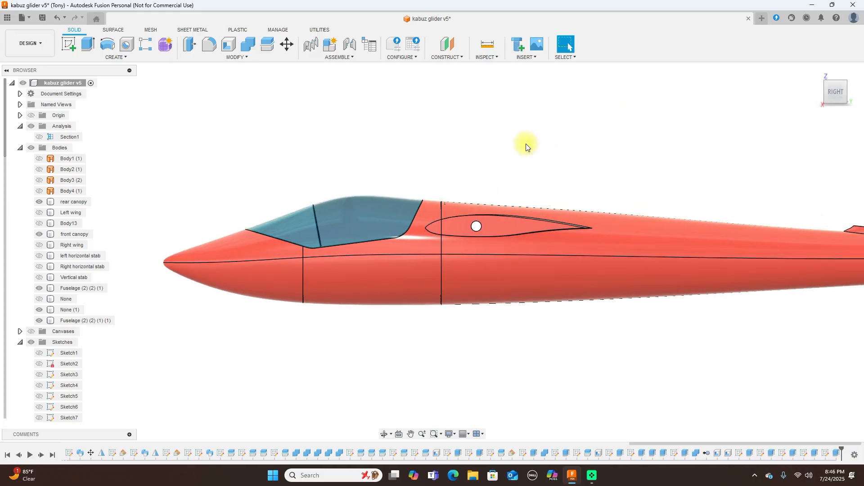
pyautogui.scroll(-1, 526, 147)
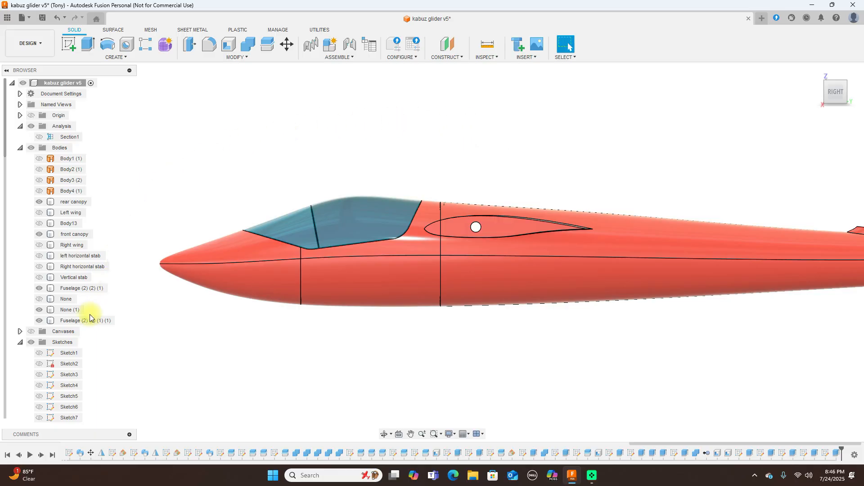
# Step: Show Sketch39 and start extruding its circle outward from the wing root face to a distance of 90 mm
pyautogui.scroll(-5, 40, 338)
pyautogui.scroll(-5, 45, 341)
pyautogui.click(39, 407)
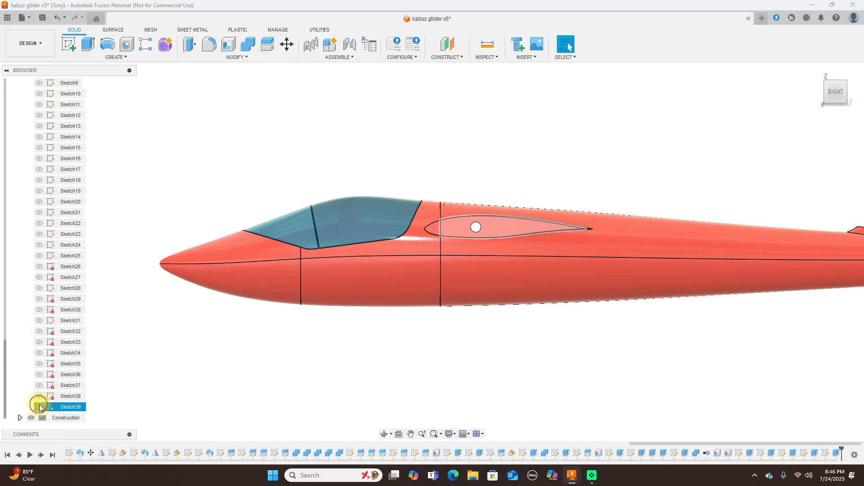
pyautogui.click(830, 93)
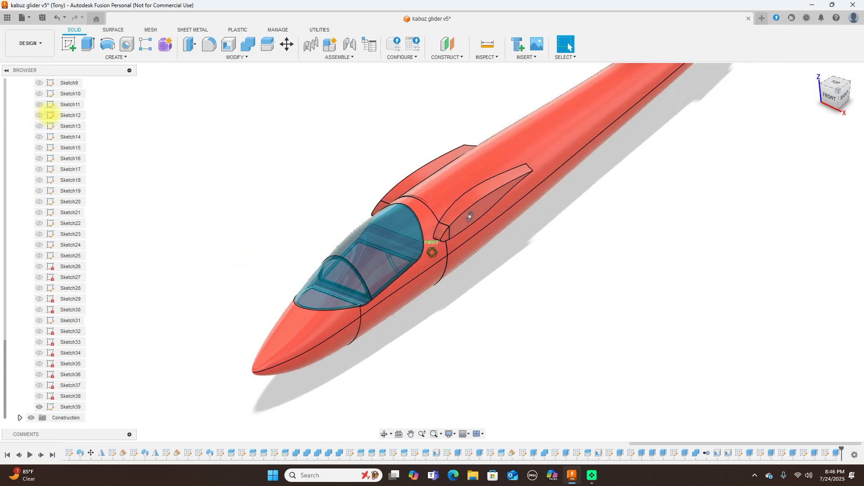
pyautogui.scroll(2, 536, 311)
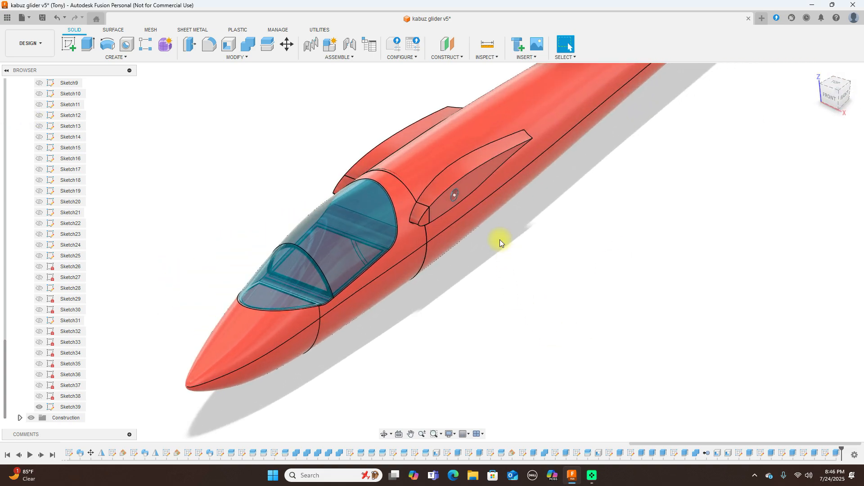
pyautogui.press('e')
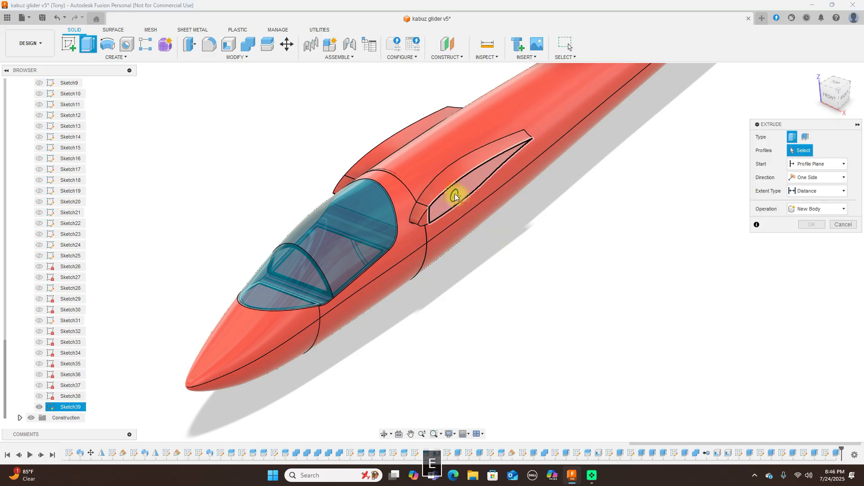
pyautogui.scroll(2, 455, 195)
pyautogui.click(455, 196)
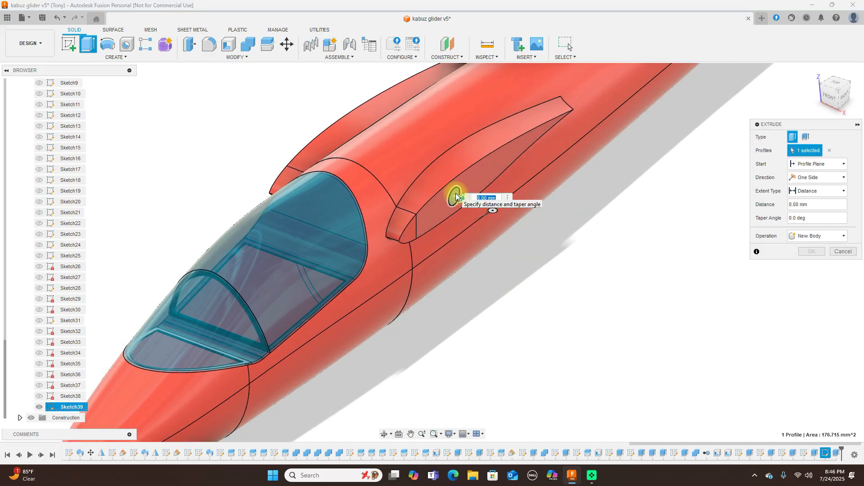
pyautogui.moveTo(460, 194); pyautogui.dragTo(584, 241)
pyautogui.scroll(-2, 588, 230)
pyautogui.scroll(-2, 488, 146)
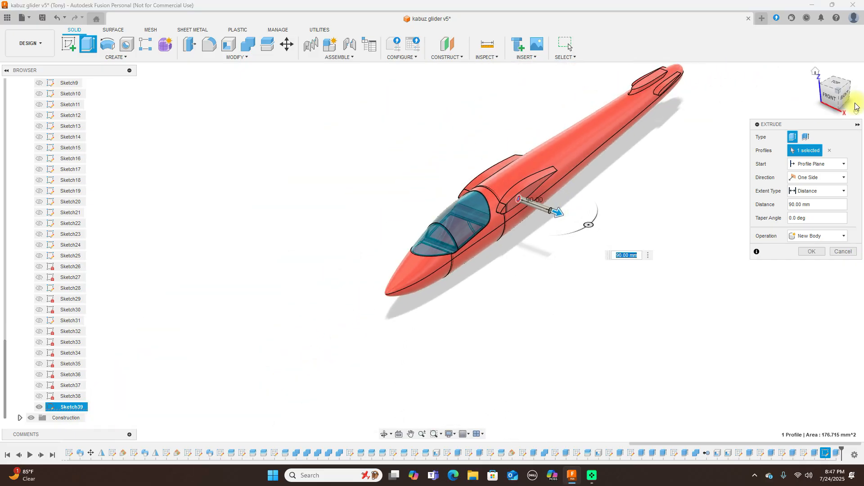
# Step: Show the left wing body and lengthen the circle's extrusion to 350 mm as a cut into the wing
pyautogui.click(838, 81)
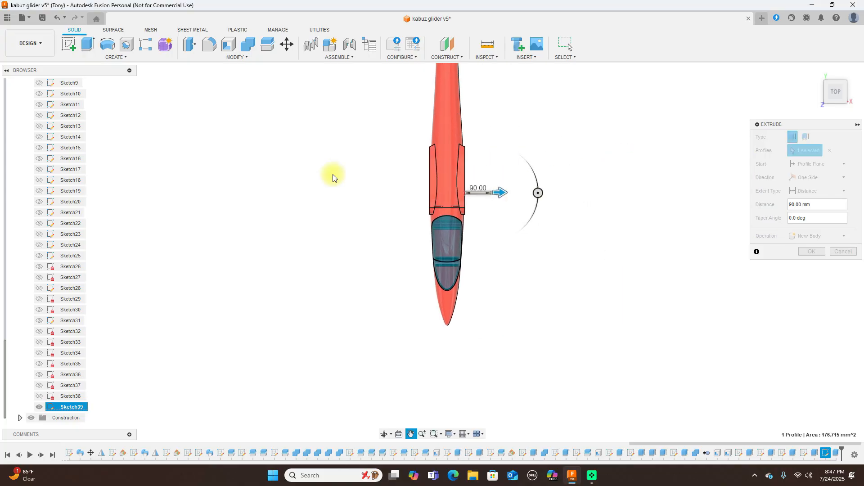
pyautogui.scroll(1, 42, 200)
pyautogui.scroll(7, 43, 200)
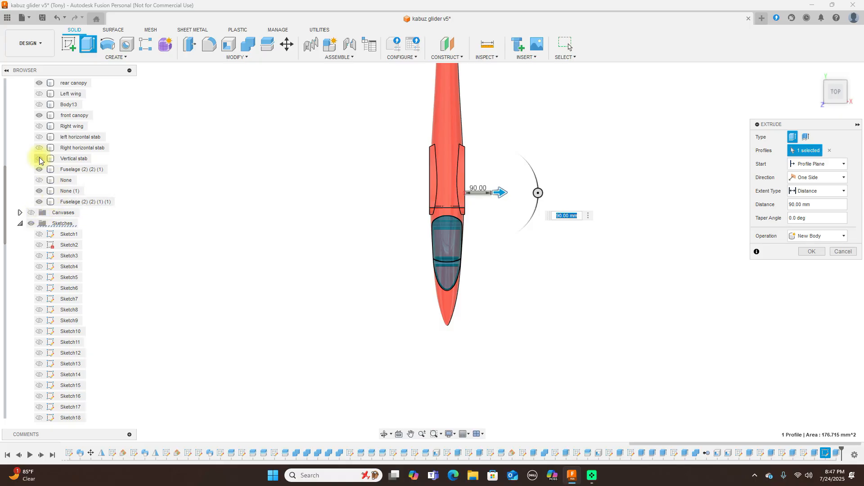
pyautogui.scroll(2, 38, 157)
pyautogui.click(39, 126)
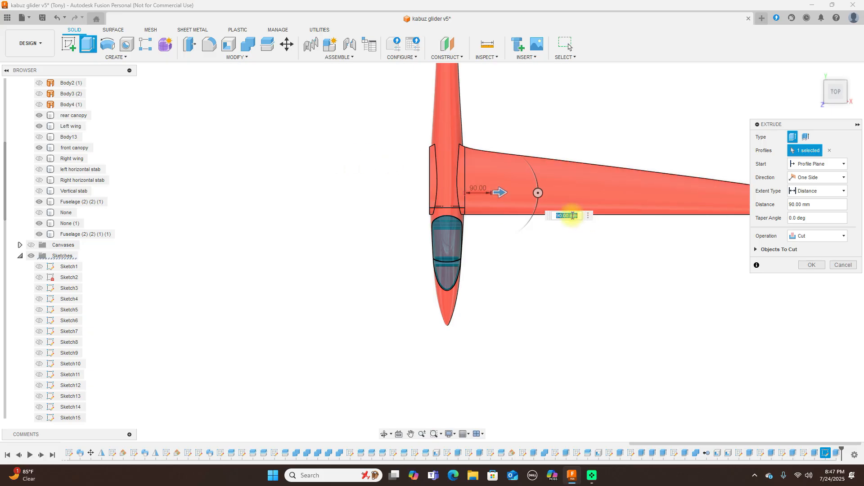
pyautogui.moveTo(505, 194); pyautogui.dragTo(574, 194)
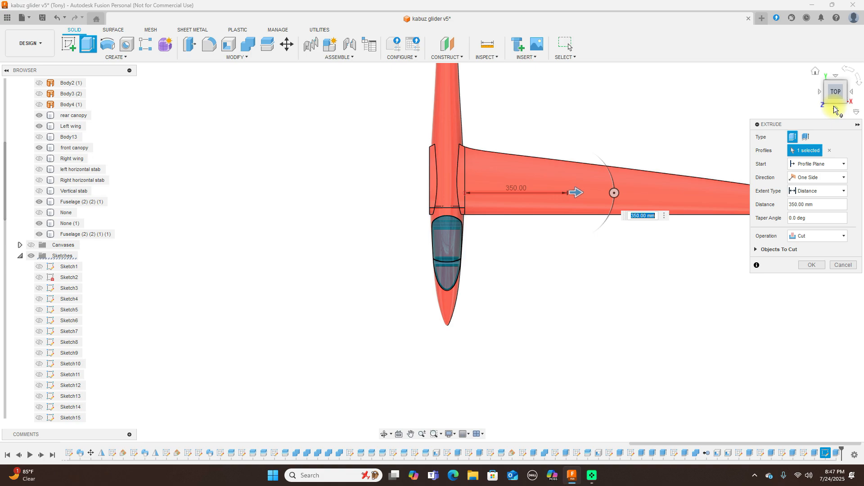
# Step: Check the cut's reach within the left wing from the front and from below, and complete it with a distance of 290 mm
pyautogui.click(834, 109)
pyautogui.scroll(2, 563, 228)
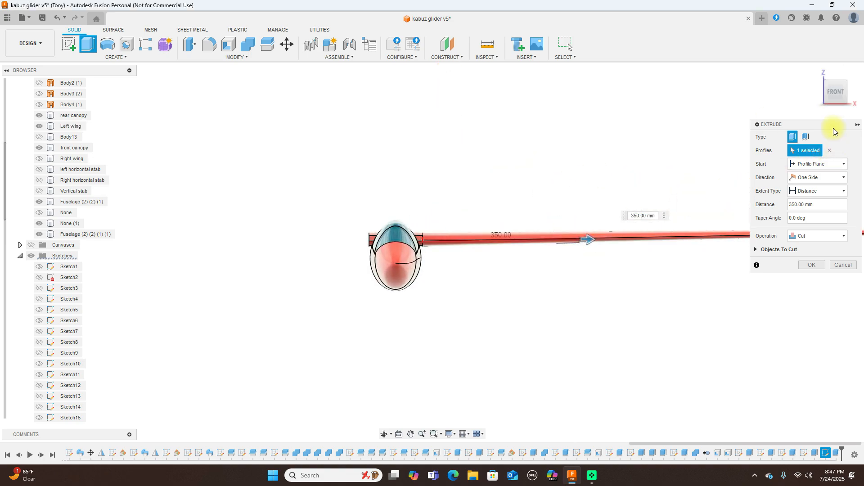
pyautogui.moveTo(842, 106); pyautogui.dragTo(843, 93)
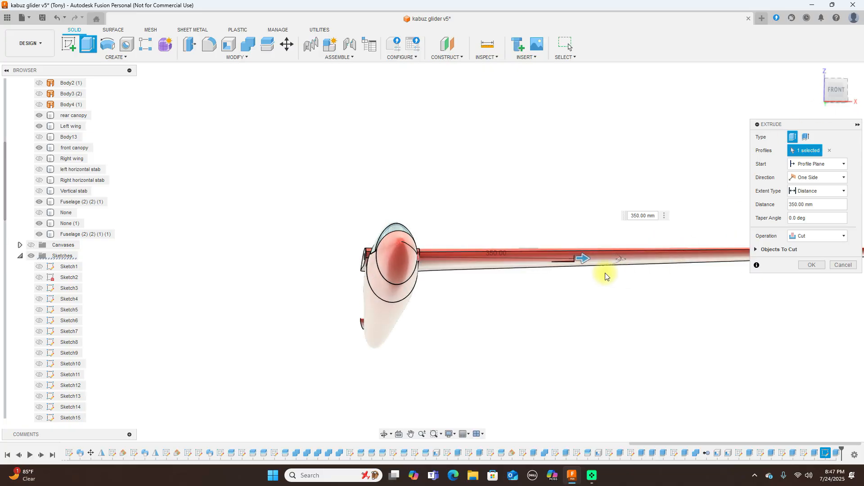
pyautogui.moveTo(586, 258); pyautogui.dragTo(538, 258)
pyautogui.click(832, 93)
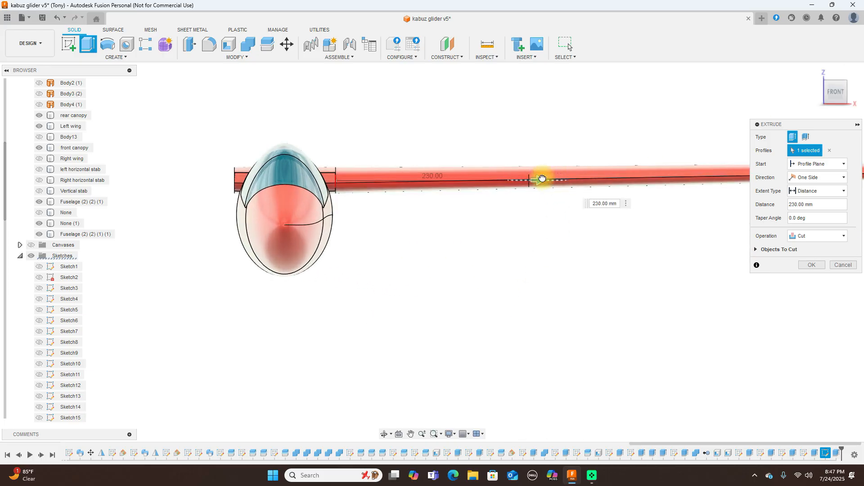
pyautogui.scroll(5, 545, 214)
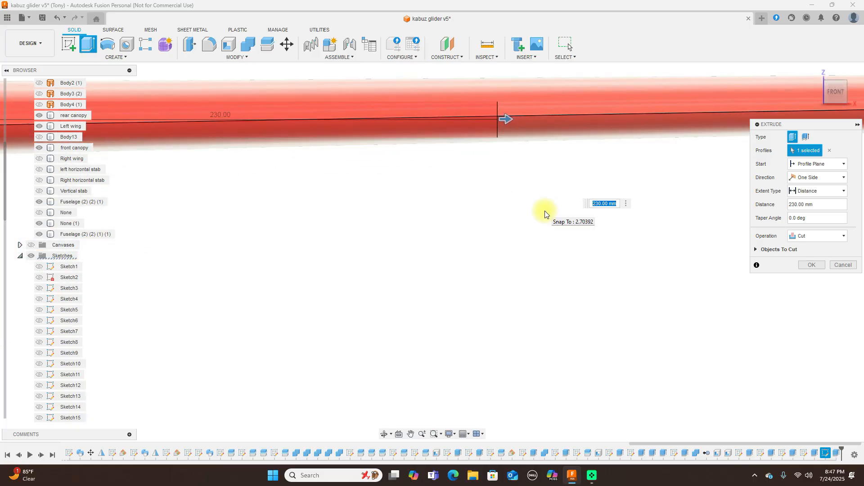
pyautogui.click(833, 104)
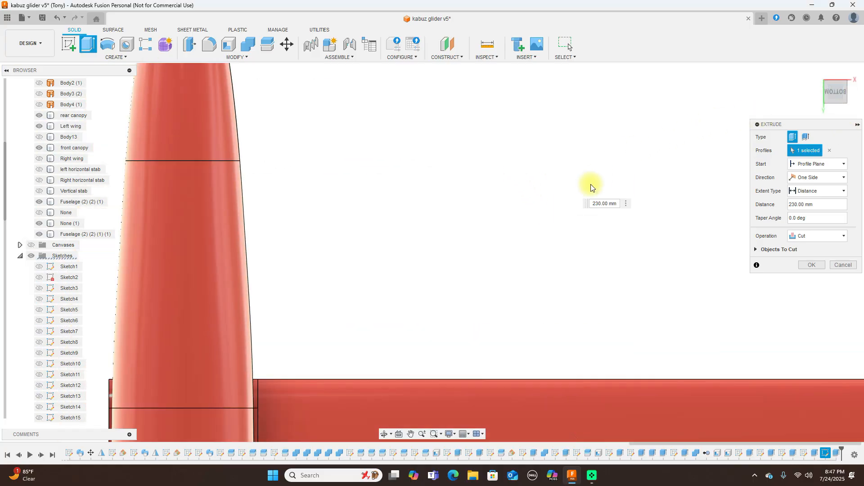
pyautogui.scroll(-5, 590, 184)
pyautogui.scroll(4, 595, 186)
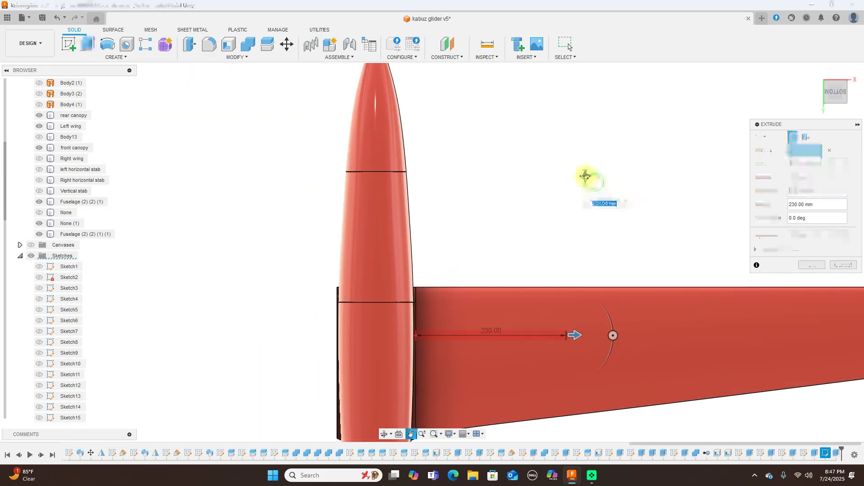
pyautogui.moveTo(509, 298)
pyautogui.mouseDown()
pyautogui.moveTo(648, 296)
pyautogui.moveTo(569, 301)
pyautogui.moveTo(558, 289)
pyautogui.moveTo(510, 290)
pyautogui.mouseUp()
pyautogui.scroll(5, 569, 301)
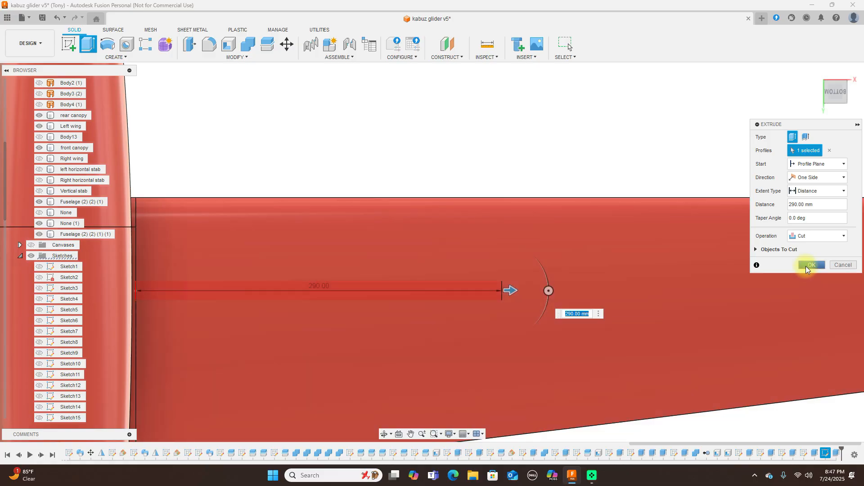
pyautogui.click(806, 266)
# Step: Hide the left wing and start a new extrusion of the wing root circle, outward to 220 mm
pyautogui.scroll(-2, 776, 268)
pyautogui.click(837, 74)
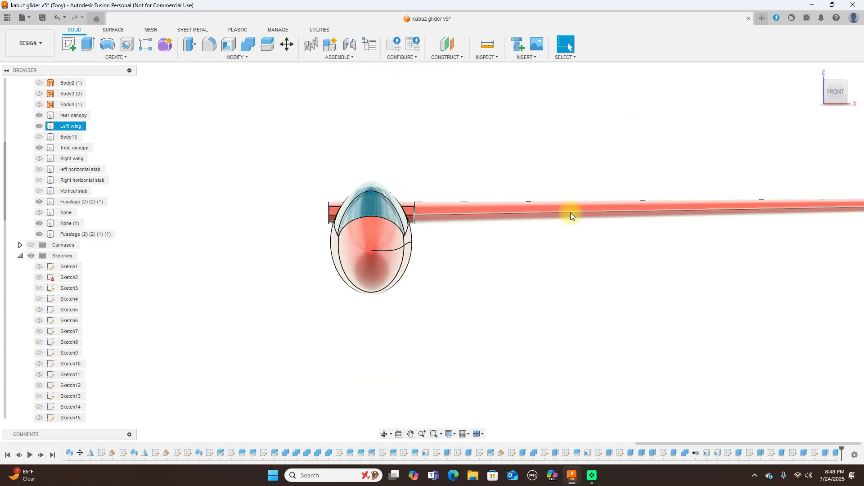
pyautogui.click(39, 127)
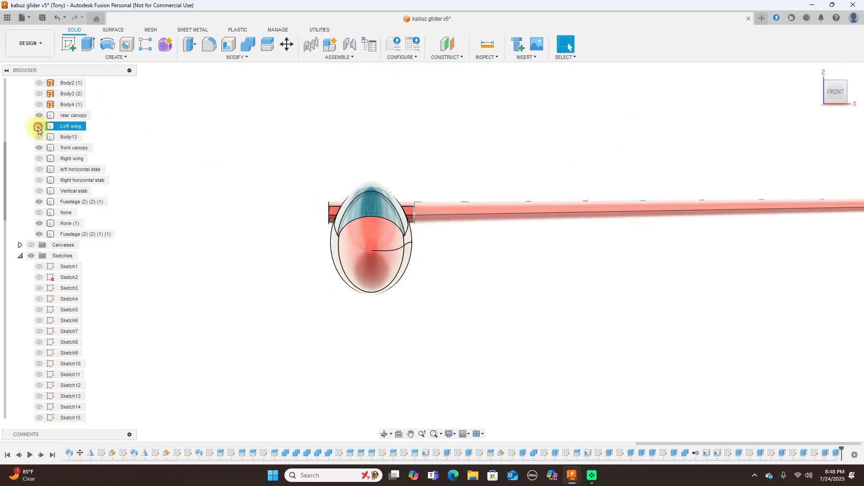
pyautogui.click(844, 96)
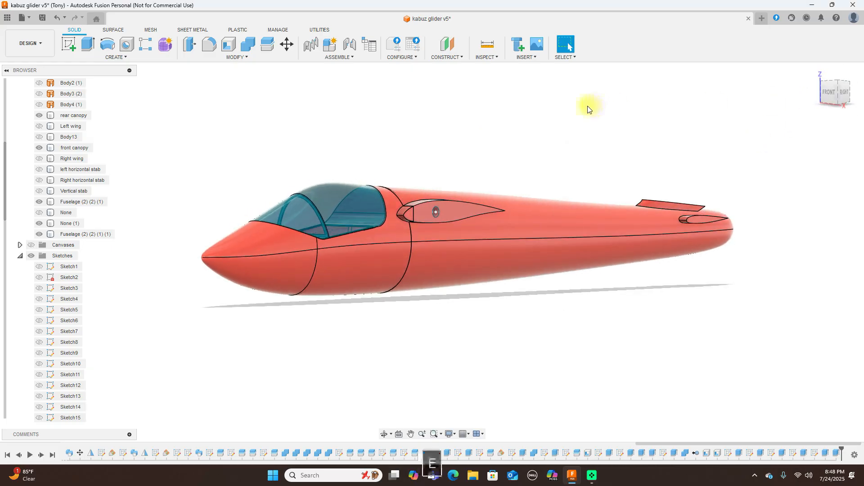
pyautogui.press('e')
pyautogui.scroll(3, 432, 157)
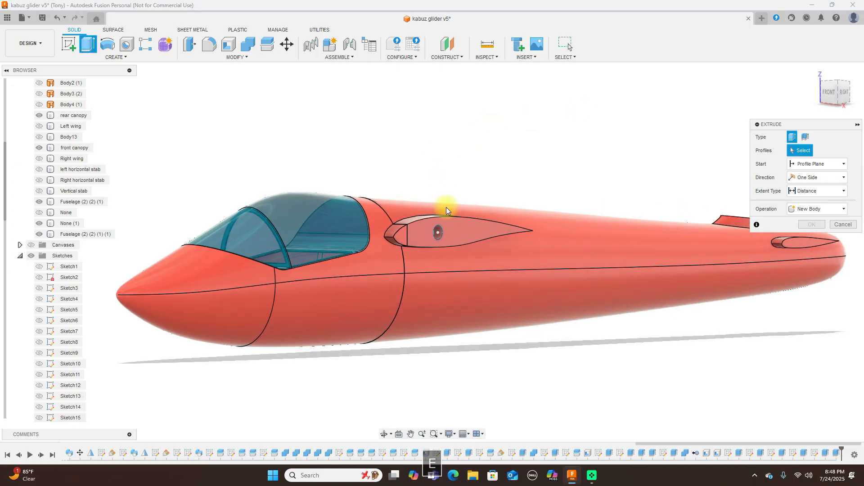
pyautogui.click(440, 234)
pyautogui.moveTo(443, 231); pyautogui.dragTo(618, 253)
pyautogui.click(826, 93)
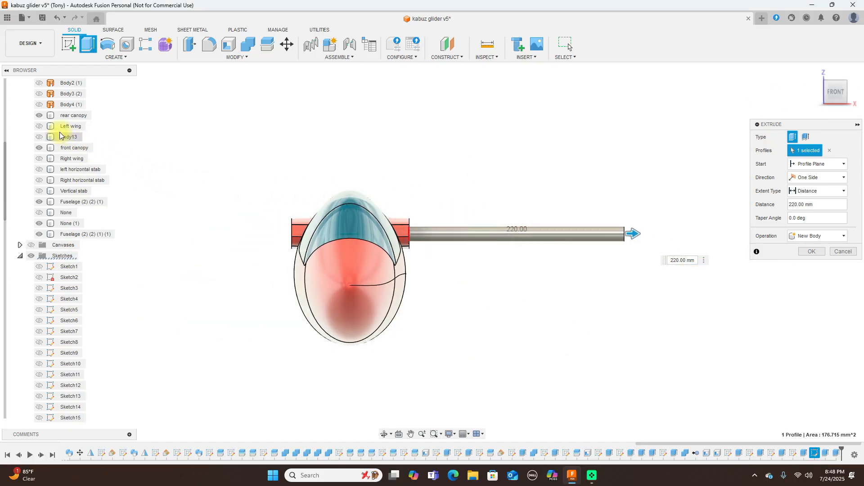
# Step: Show the left wing again and complete the 220 mm circle extrusion as a new body inside it
pyautogui.click(40, 126)
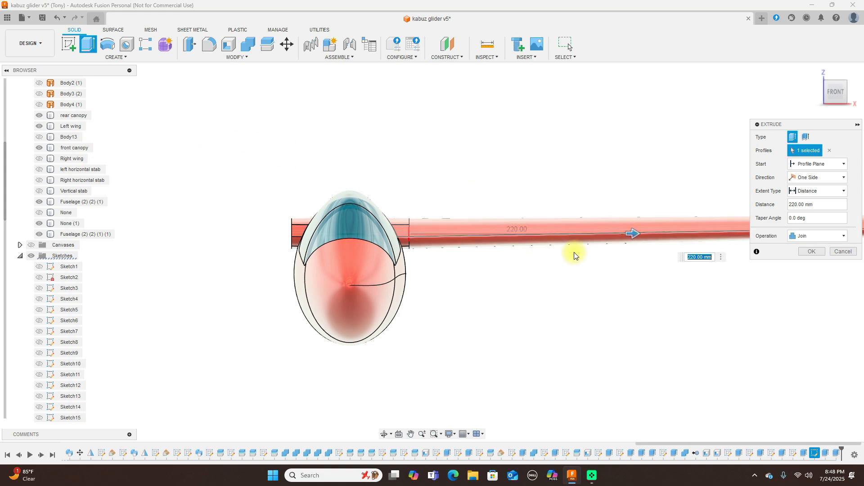
pyautogui.moveTo(828, 89)
pyautogui.mouseDown()
pyautogui.moveTo(823, 74)
pyautogui.moveTo(809, 109)
pyautogui.mouseUp()
pyautogui.click(840, 235)
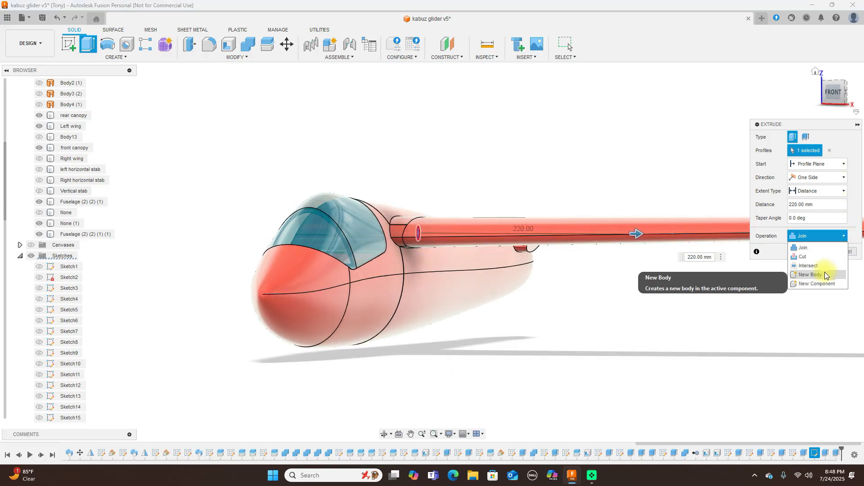
pyautogui.click(810, 274)
pyautogui.click(816, 252)
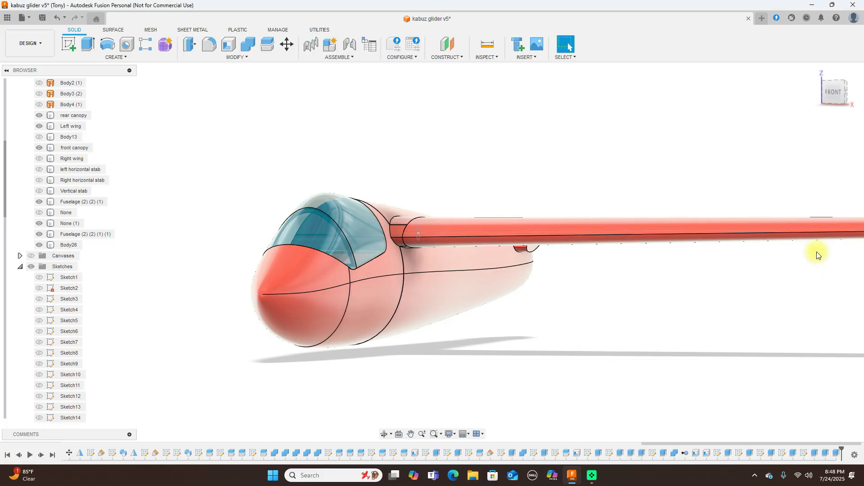
# Step: Hide the left wing to expose the new rod body and view it from the front
pyautogui.keyDown('shift'); pyautogui.moveTo(831, 100); pyautogui.dragTo(752, 150, button='middle'); pyautogui.keyUp('shift')
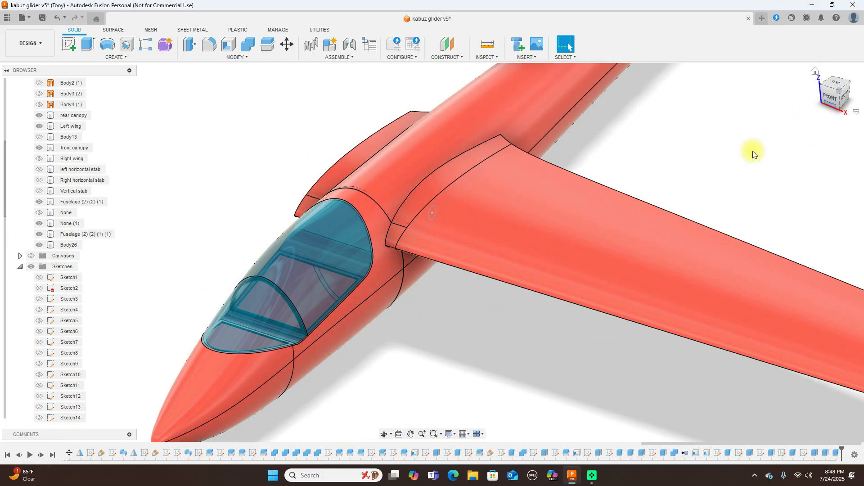
pyautogui.click(39, 126)
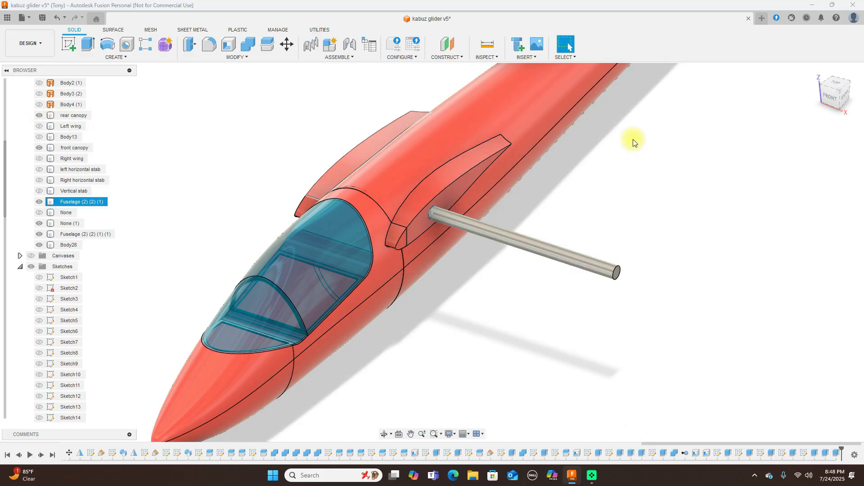
pyautogui.click(838, 92)
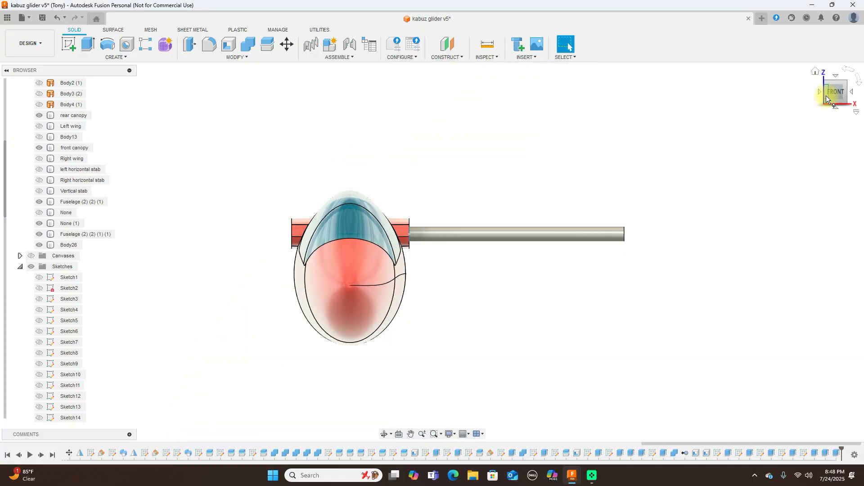
# Step: Start a new extrusion of the wing root circle inward through the fuselage, out past the opposite wing root to -250 mm
pyautogui.moveTo(825, 93)
pyautogui.keyDown('shift'); pyautogui.mouseDown(button='middle')
pyautogui.moveTo(824, 117)
pyautogui.moveTo(768, 110)
pyautogui.mouseUp(button='middle'); pyautogui.keyUp('shift')
pyautogui.scroll(-1, 579, 220)
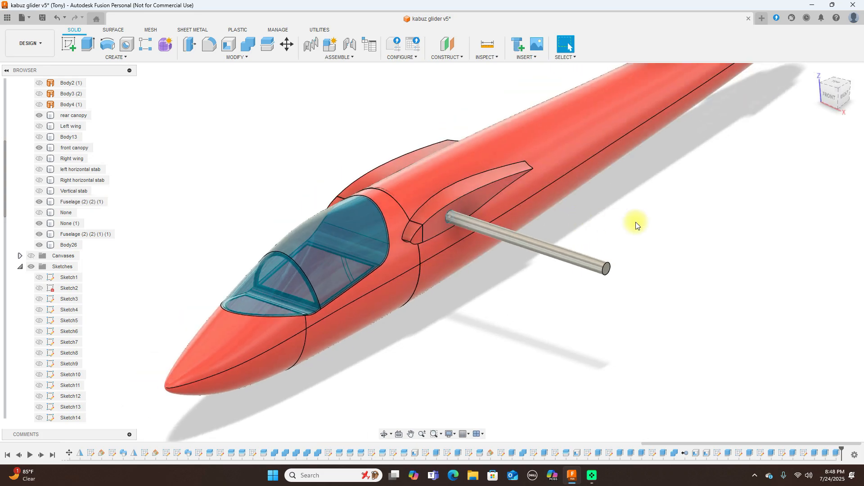
pyautogui.press('e')
pyautogui.scroll(2, 451, 222)
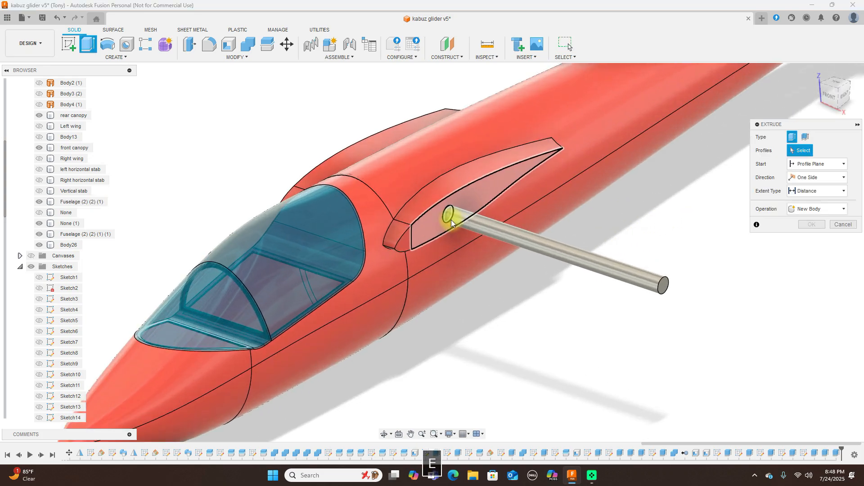
pyautogui.click(448, 216)
pyautogui.moveTo(376, 170); pyautogui.dragTo(204, 140)
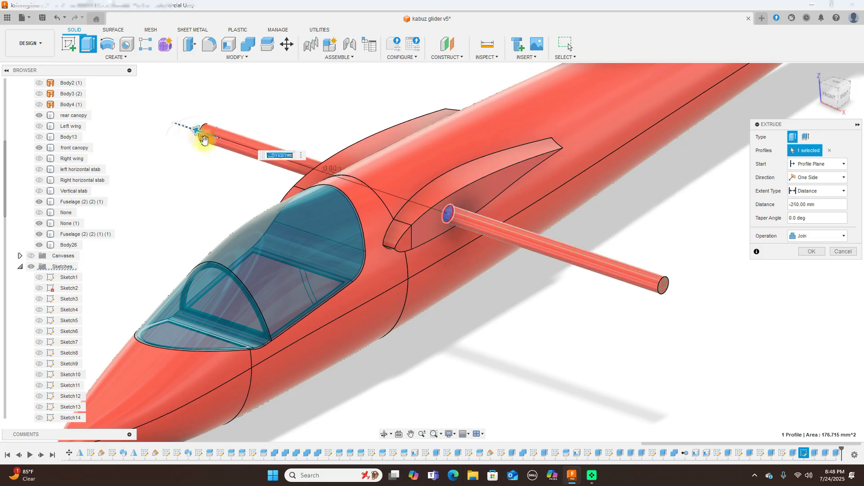
# Step: Extend the circle extrusion to -350 mm and complete it as a new body
pyautogui.scroll(-6, 506, 276)
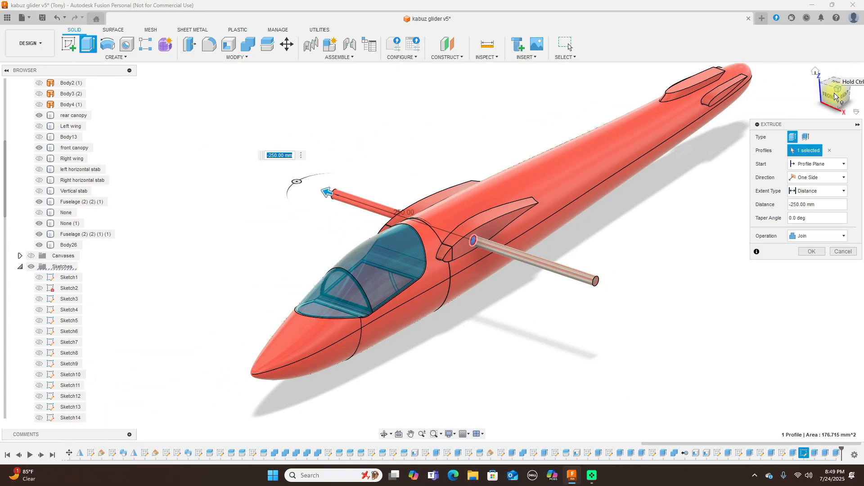
pyautogui.click(832, 96)
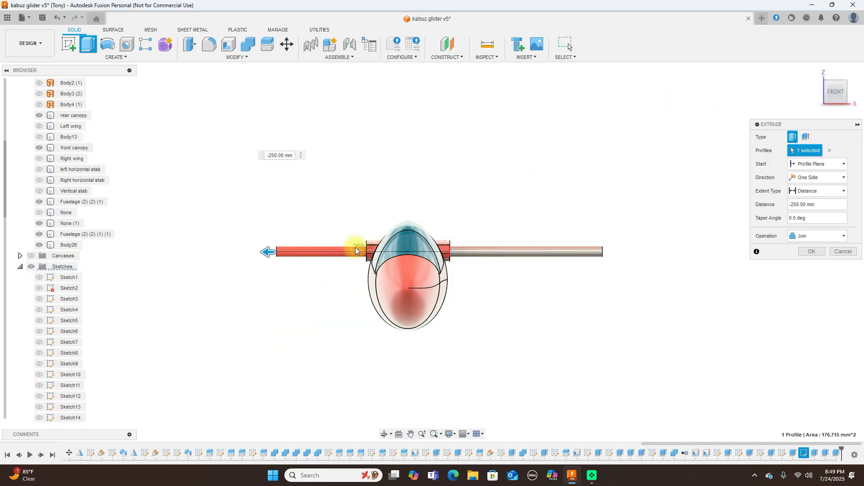
pyautogui.moveTo(268, 253); pyautogui.dragTo(194, 260)
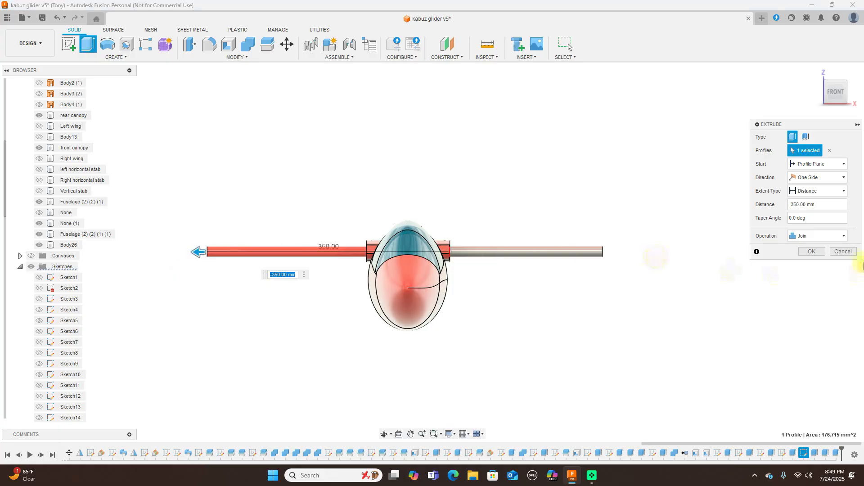
pyautogui.click(845, 238)
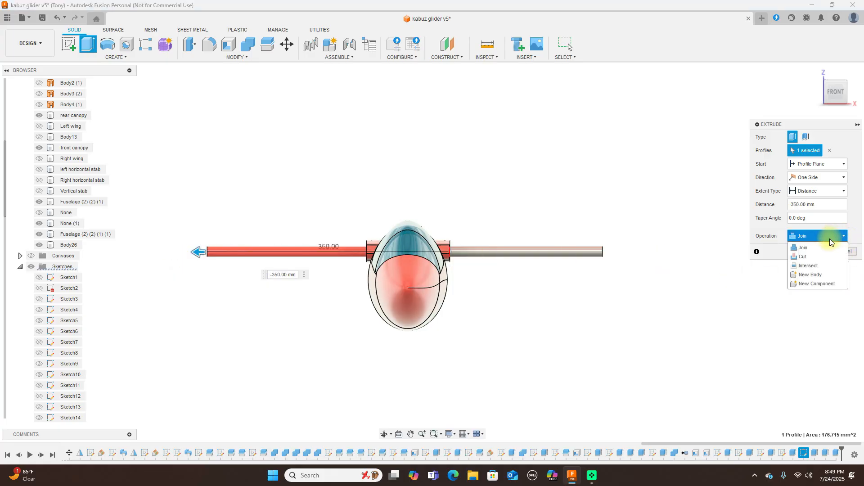
pyautogui.click(813, 275)
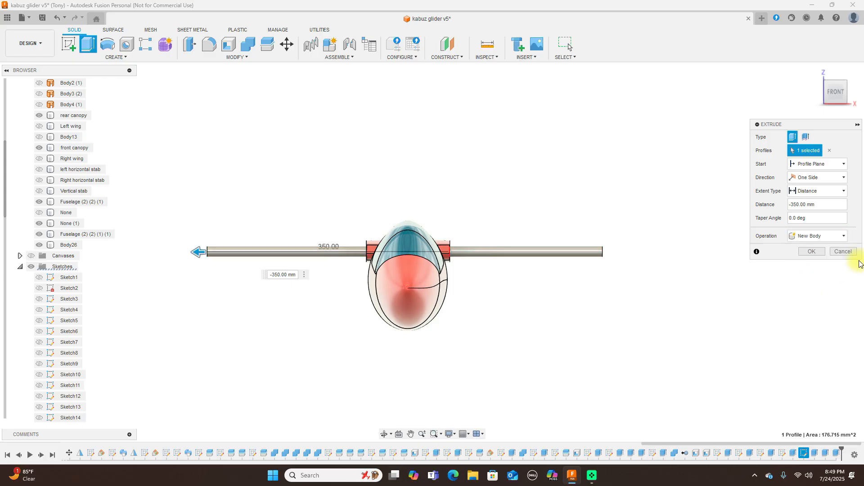
pyautogui.click(813, 252)
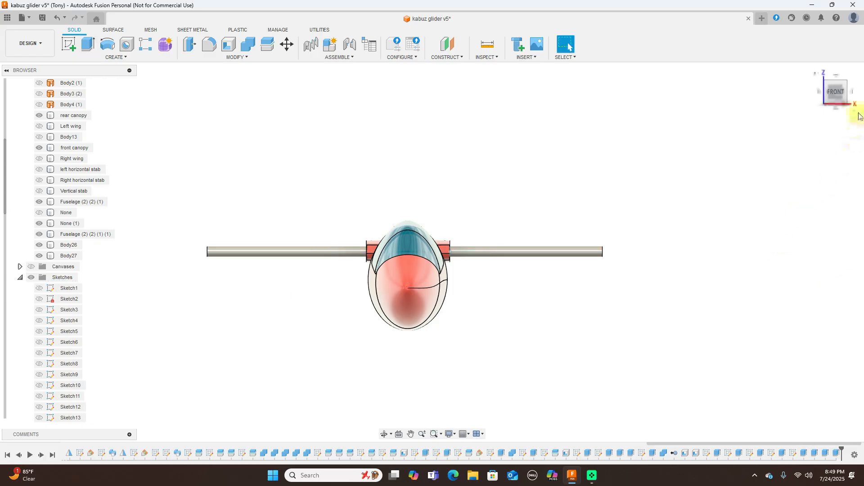
# Step: Combine the two rod bodies with a Join, using the first rod as the target and keeping the tool body
pyautogui.moveTo(844, 86); pyautogui.dragTo(757, 128)
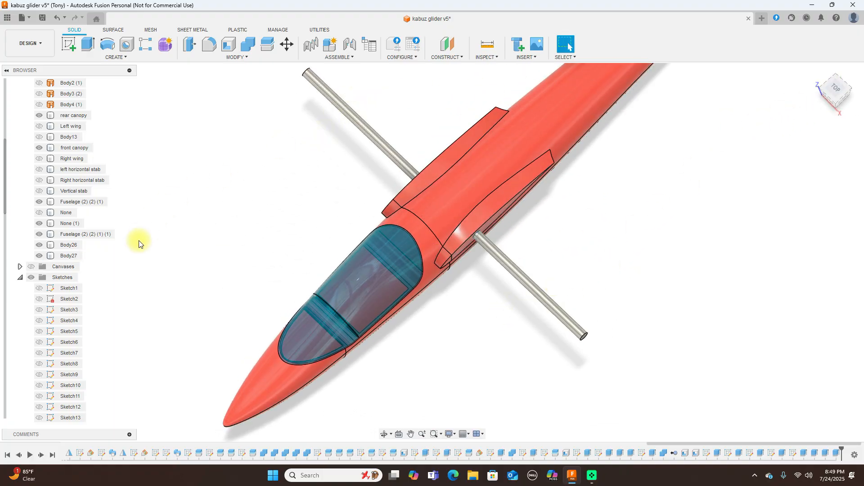
pyautogui.click(37, 255)
pyautogui.click(36, 254)
pyautogui.click(250, 46)
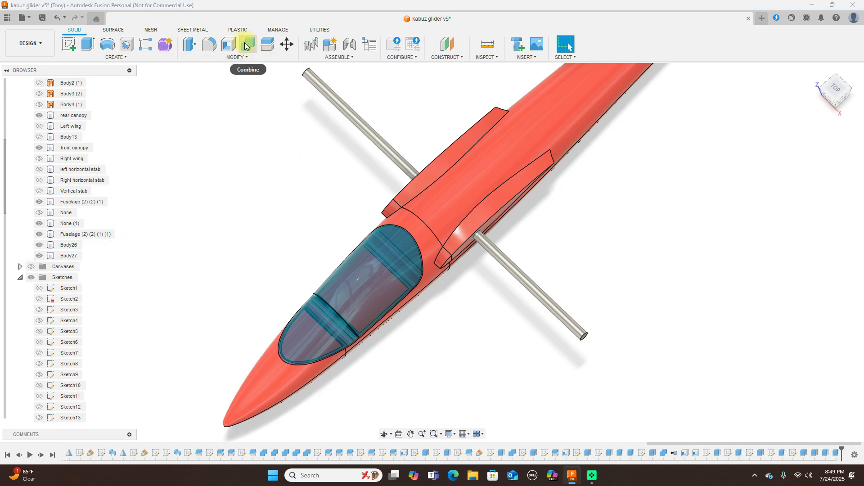
pyautogui.click(541, 292)
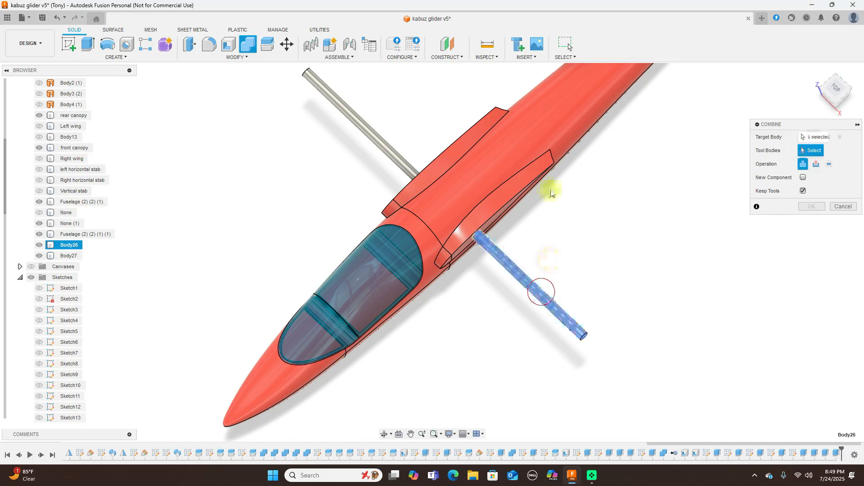
pyautogui.click(357, 113)
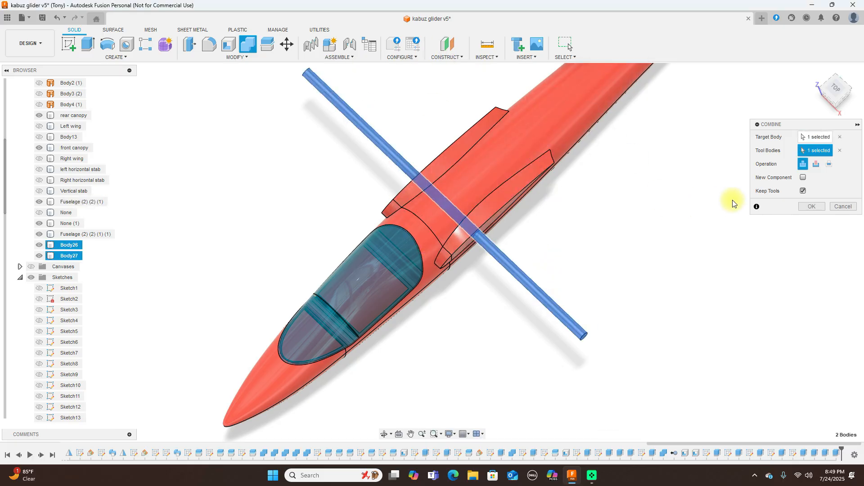
pyautogui.click(810, 207)
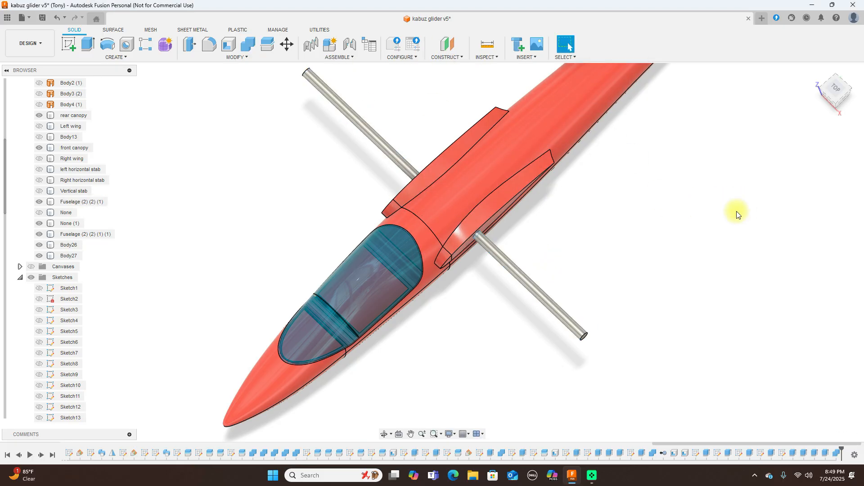
# Step: Inspect the joined rod through the fuselage and hide the leftover tool body Body27
pyautogui.scroll(-3, 695, 221)
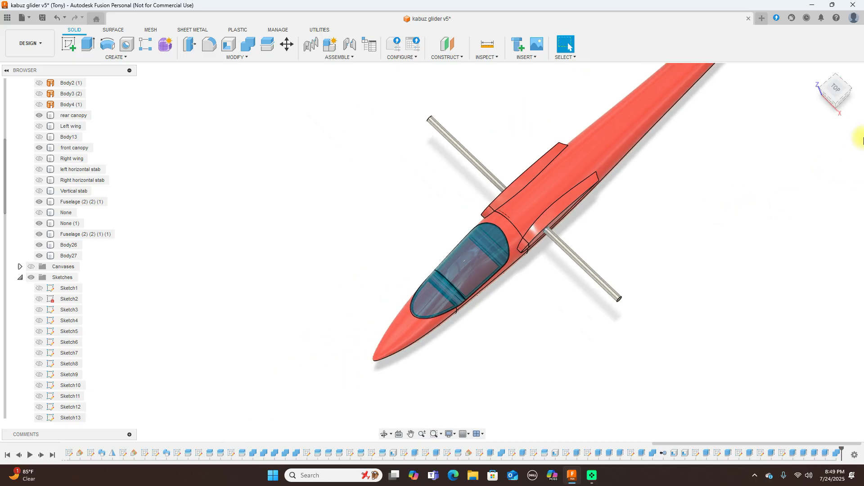
pyautogui.click(843, 100)
pyautogui.moveTo(692, 127); pyautogui.dragTo(630, 127, button='middle')
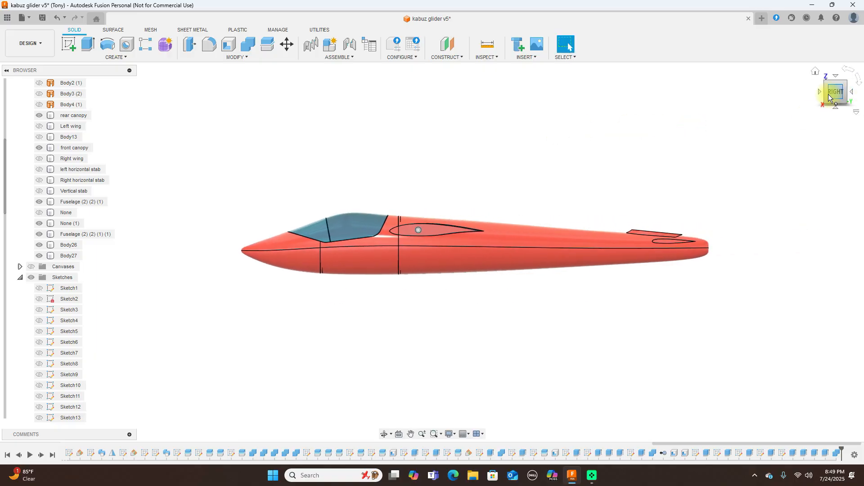
pyautogui.moveTo(831, 97)
pyautogui.mouseDown()
pyautogui.moveTo(852, 106)
pyautogui.moveTo(54, 121)
pyautogui.moveTo(129, 111)
pyautogui.moveTo(170, 87)
pyautogui.moveTo(38, 115)
pyautogui.moveTo(859, 147)
pyautogui.moveTo(537, 91)
pyautogui.mouseUp()
pyautogui.click(400, 206)
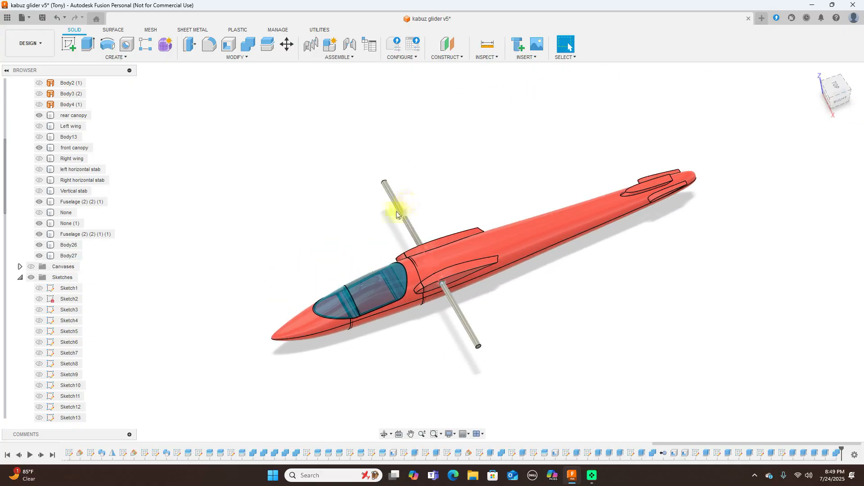
pyautogui.click(56, 256)
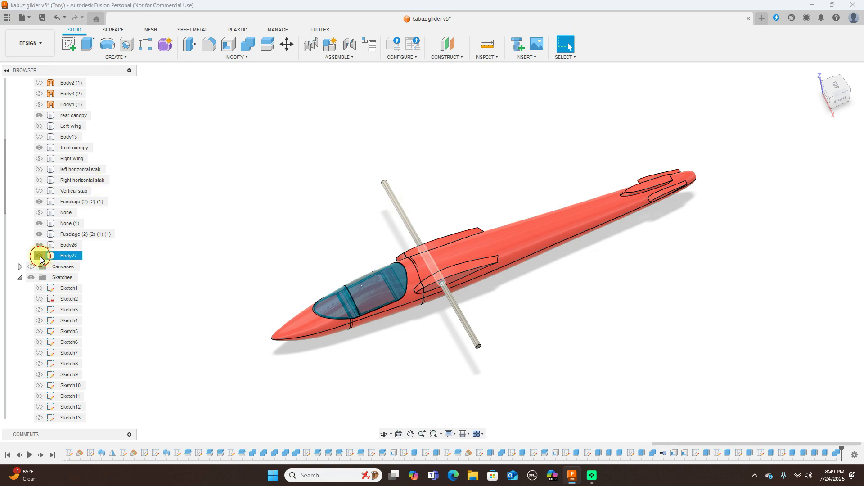
pyautogui.click(40, 255)
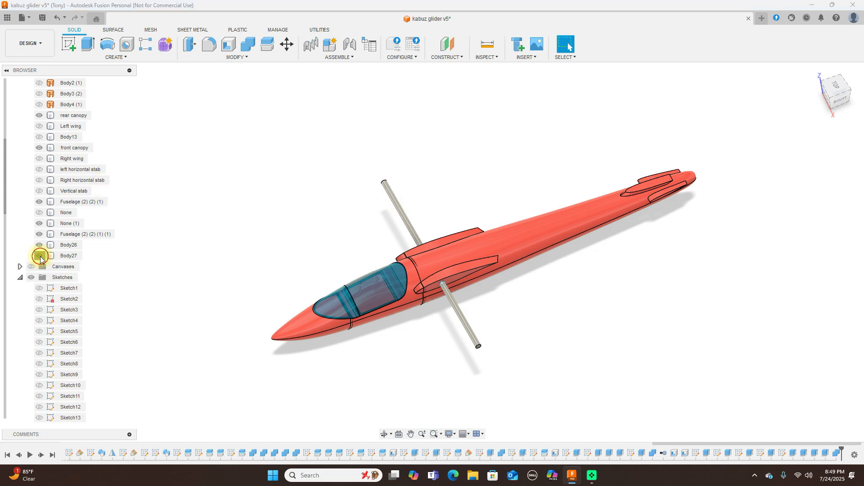
pyautogui.click(39, 246)
pyautogui.click(40, 246)
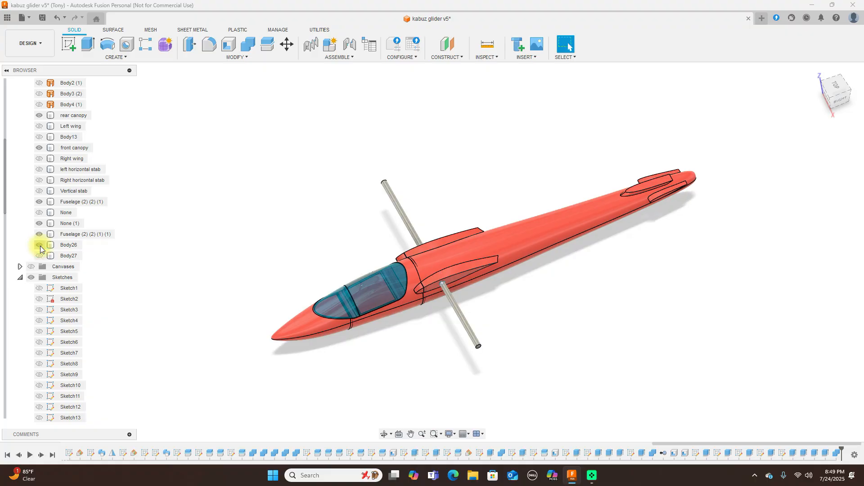
# Step: Rename the joined rod body as "wing tube"
pyautogui.doubleClick(64, 246)
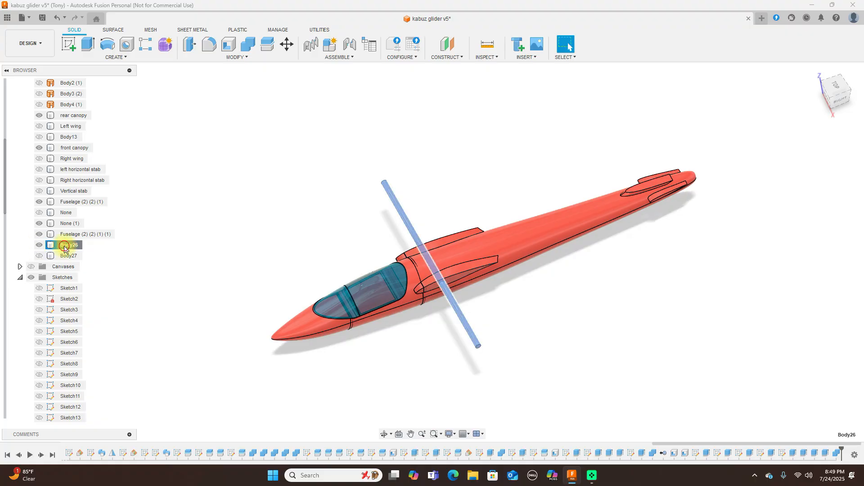
pyautogui.press('BackSpace')
pyautogui.write('wing ')
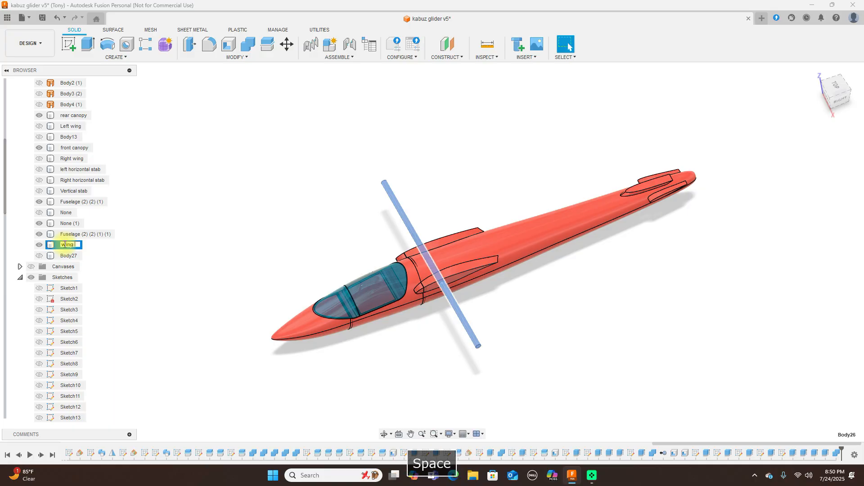
pyautogui.write('tub')
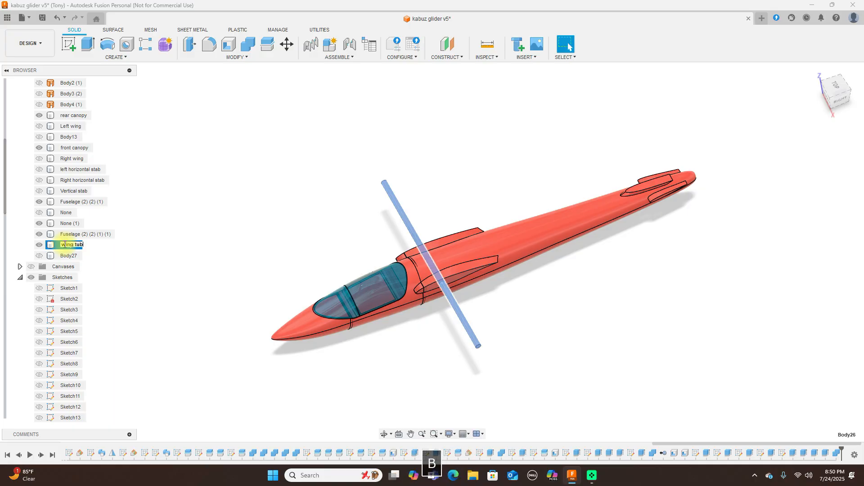
pyautogui.press('Return')
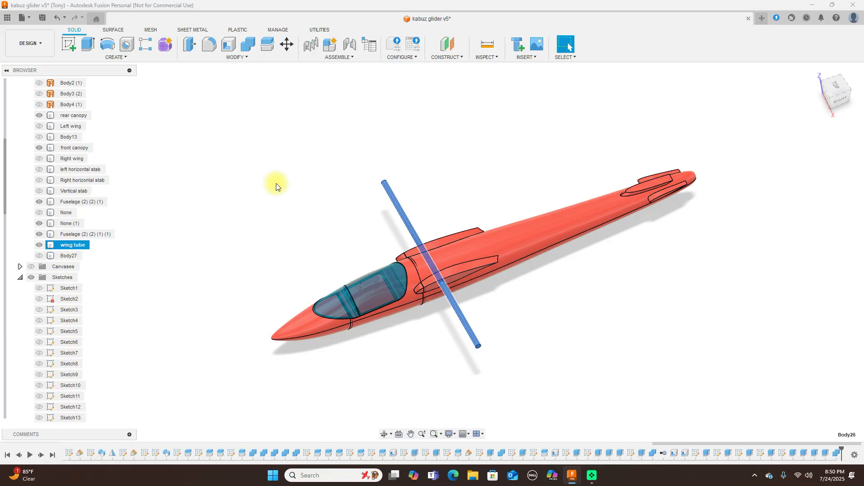
pyautogui.click(276, 178)
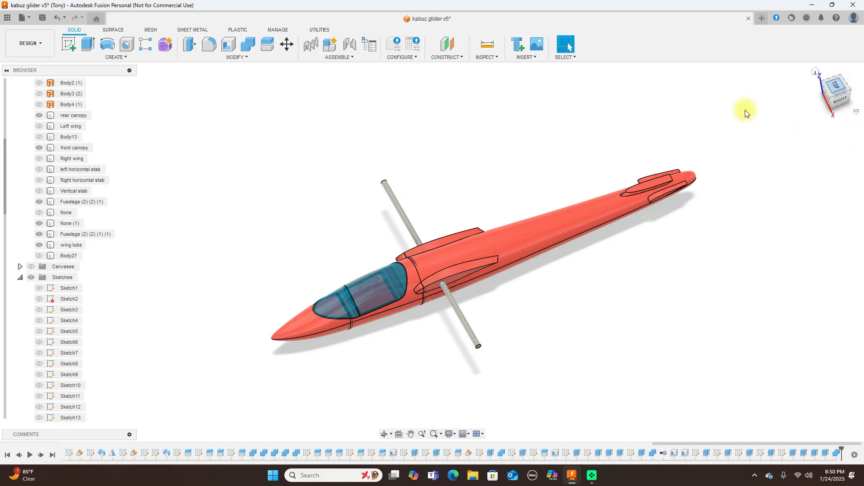
# Step: Hide the wing tube, and save the design with the version description "User Saved" while viewing it from the right side
pyautogui.doubleClick(40, 247)
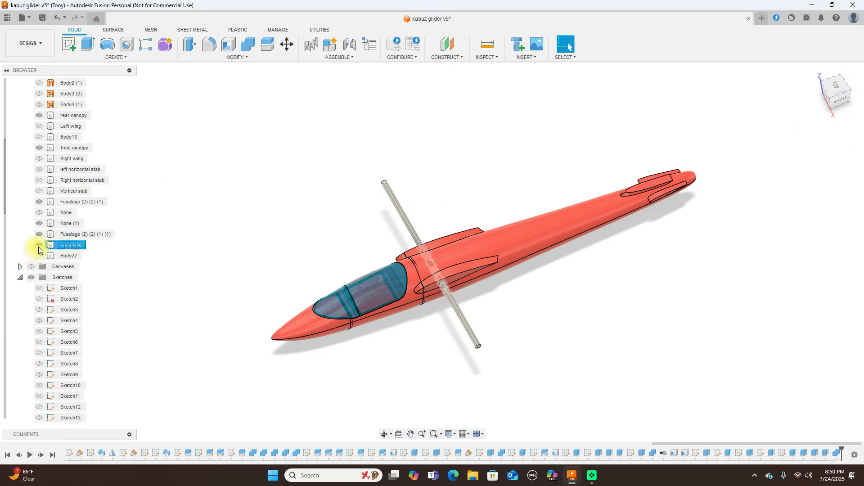
pyautogui.click(39, 245)
pyautogui.click(847, 96)
pyautogui.keyDown('shift'); pyautogui.moveTo(736, 61); pyautogui.dragTo(710, 60, button='middle'); pyautogui.keyUp('shift')
pyautogui.click(31, 277)
pyautogui.click(831, 98)
pyautogui.moveTo(78, 83); pyautogui.dragTo(836, 94)
pyautogui.click(836, 94)
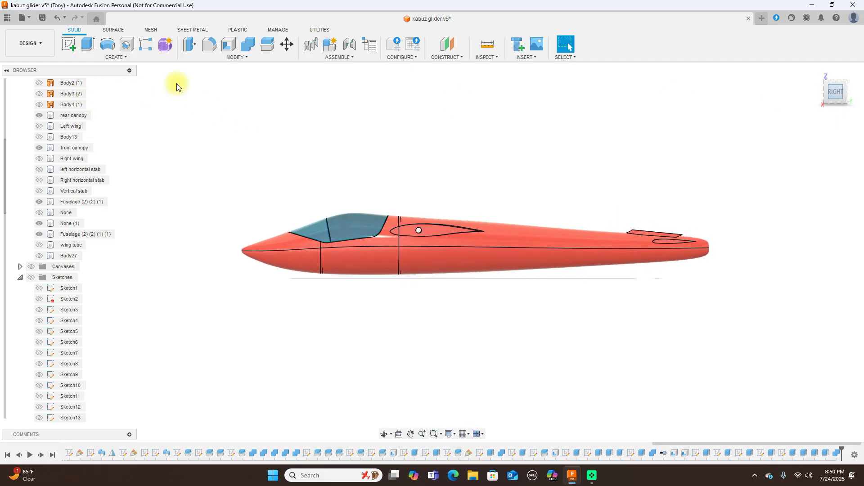
pyautogui.click(41, 18)
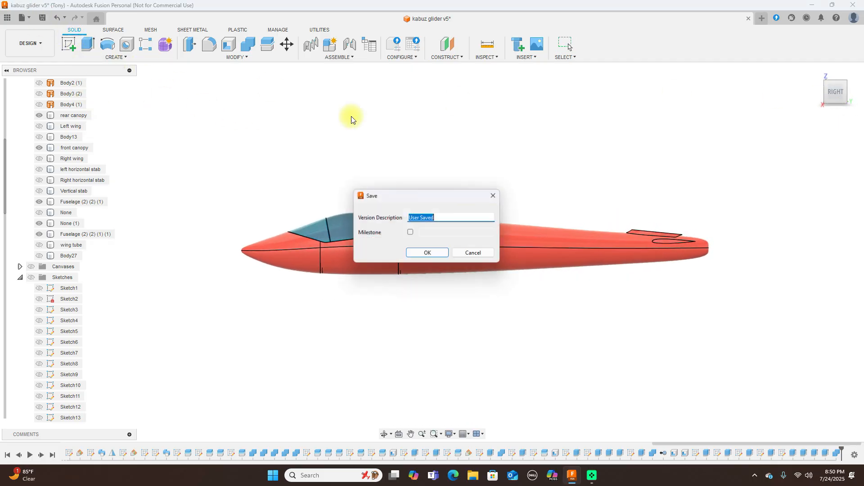
pyautogui.click(440, 256)
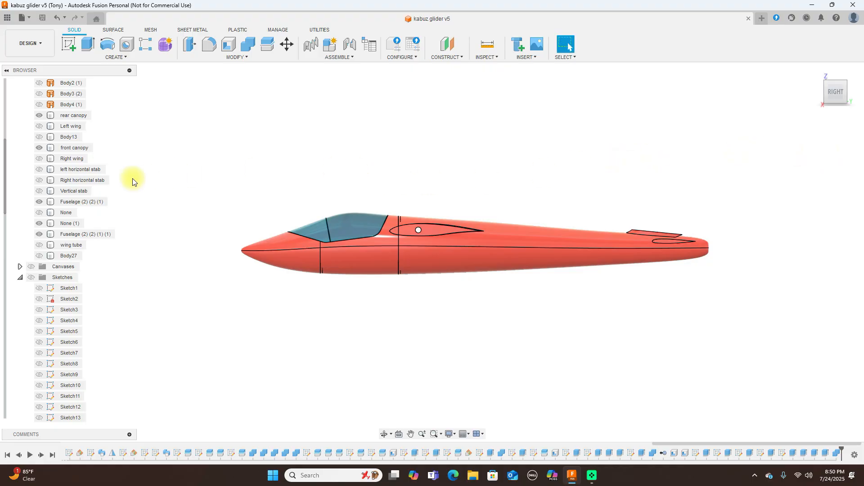
# Step: Show the vertical stab and the reference canvases, and compare the tail with the side-view drawing
pyautogui.click(40, 191)
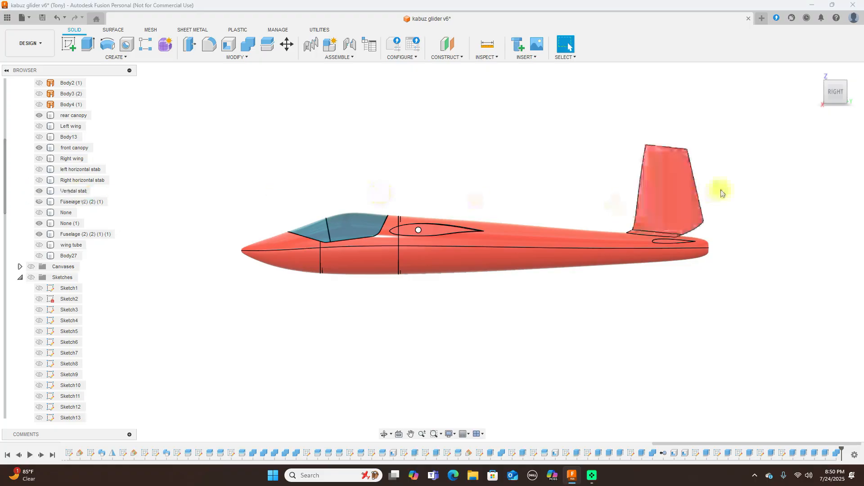
pyautogui.moveTo(792, 198); pyautogui.dragTo(694, 193, button='middle')
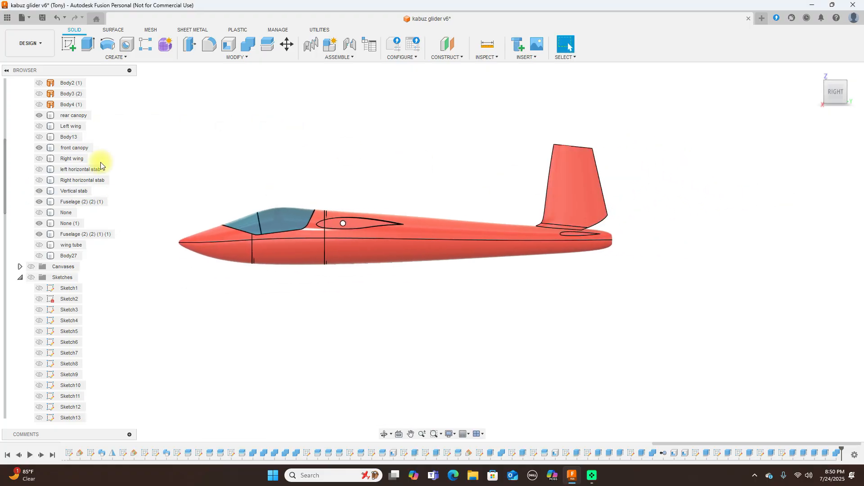
pyautogui.click(31, 266)
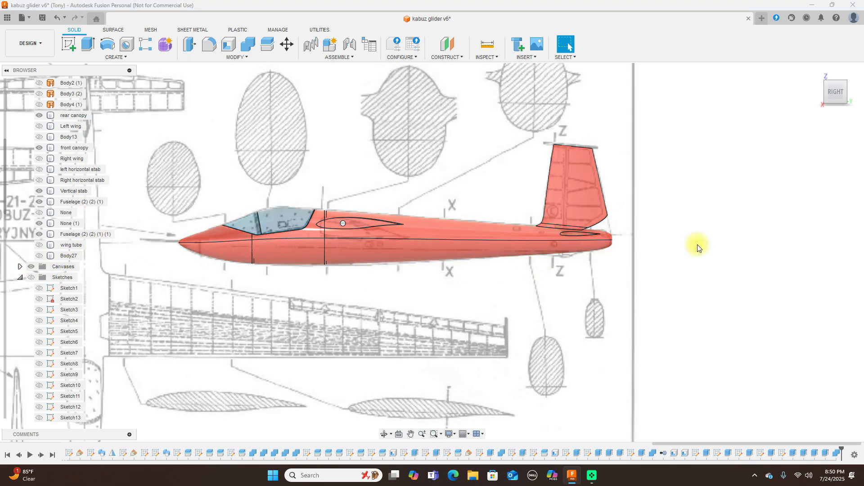
pyautogui.scroll(2, 697, 245)
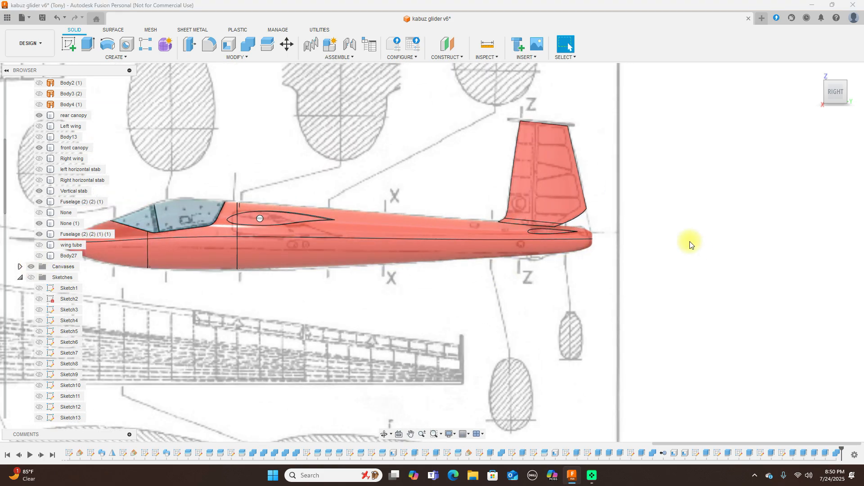
pyautogui.scroll(-3, 691, 244)
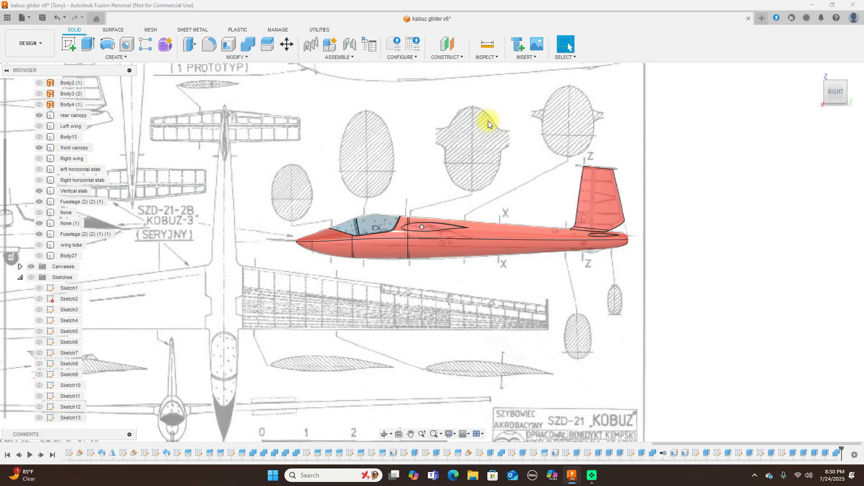
# Step: Sketch a vertical line about 272 mm long on the side plane, following the rudder hinge line of the reference drawing through the vertical stab
pyautogui.click(70, 45)
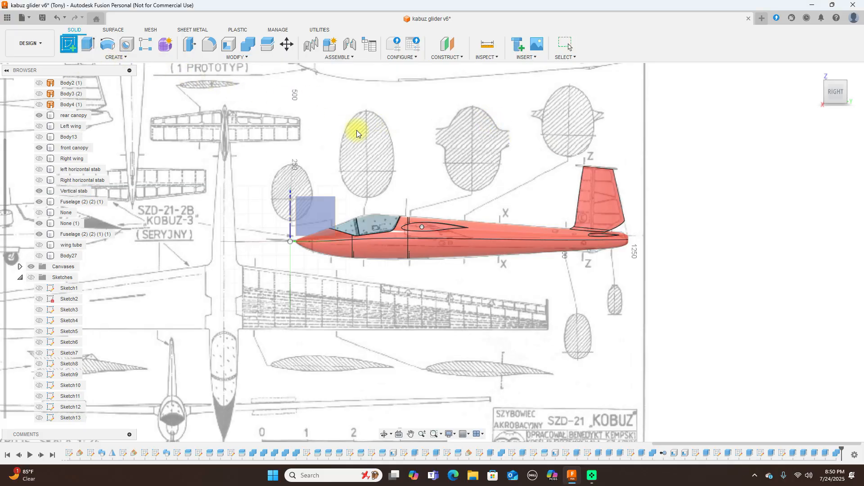
pyautogui.click(510, 166)
pyautogui.moveTo(561, 164)
pyautogui.mouseDown(button='middle')
pyautogui.moveTo(287, 108)
pyautogui.moveTo(221, 81)
pyautogui.mouseUp(button='middle')
pyautogui.scroll(6, 466, 139)
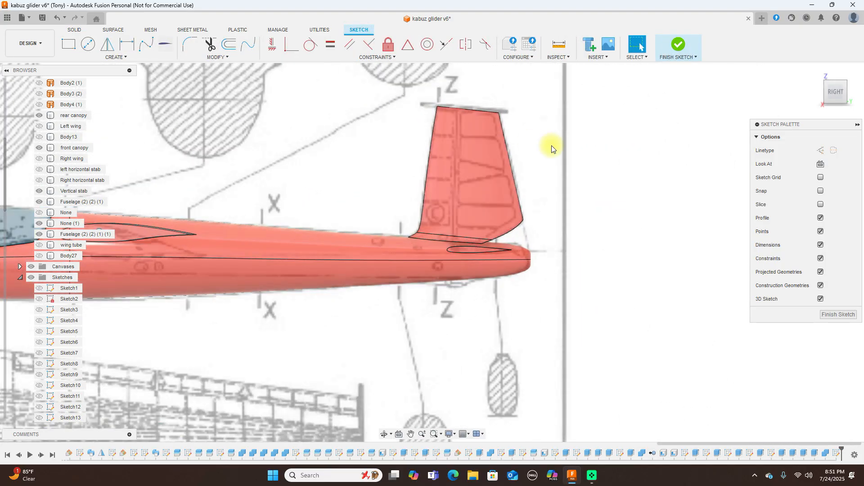
pyautogui.scroll(2, 552, 145)
pyautogui.moveTo(552, 145); pyautogui.dragTo(630, 163, button='middle')
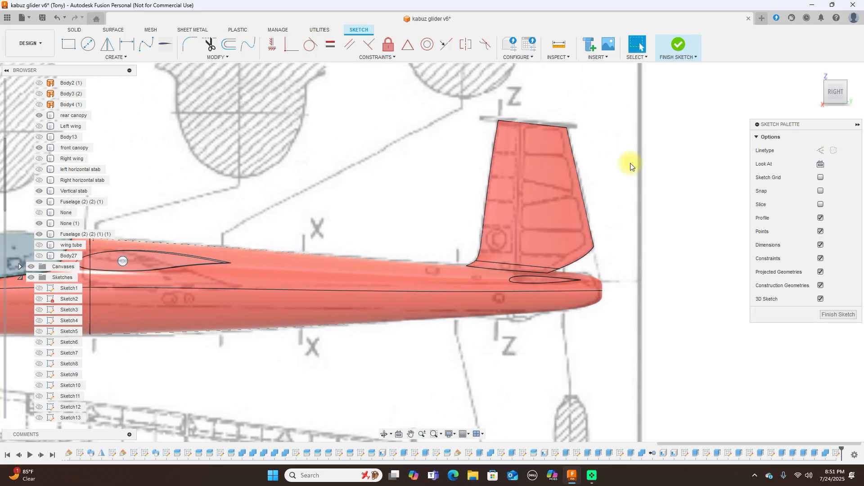
pyautogui.click(520, 105)
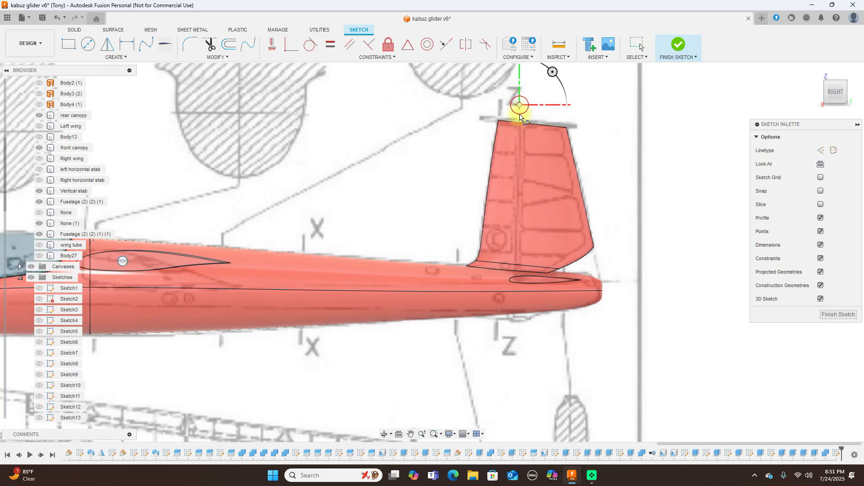
pyautogui.click(521, 282)
pyautogui.rightClick(521, 283)
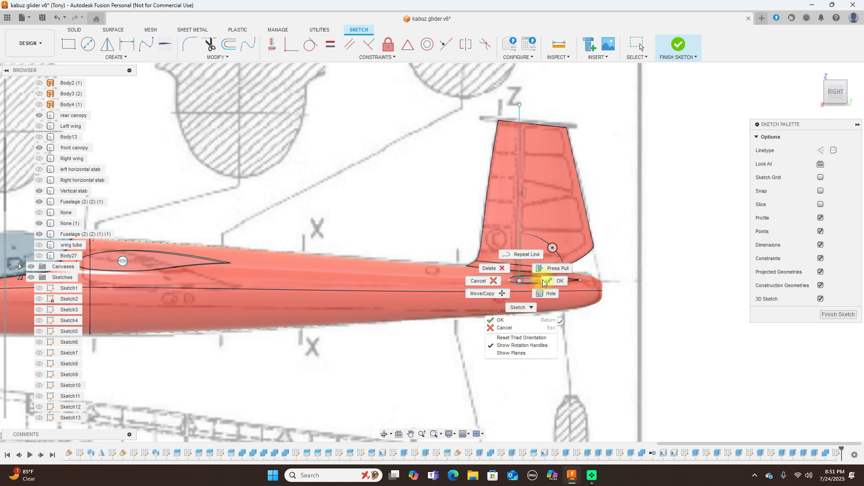
pyautogui.click(542, 280)
pyautogui.click(673, 46)
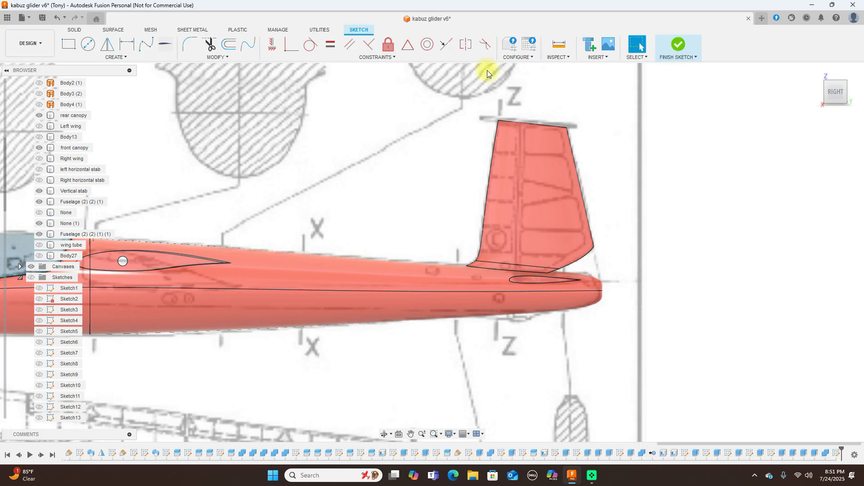
# Step: Hide the canvases, show the sketches, and split the Vertical stab body with the sketched hinge line
pyautogui.click(31, 266)
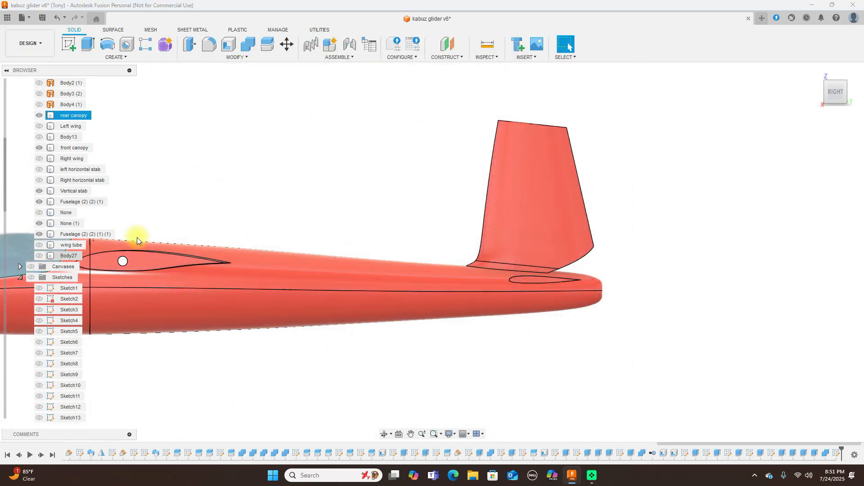
pyautogui.click(31, 277)
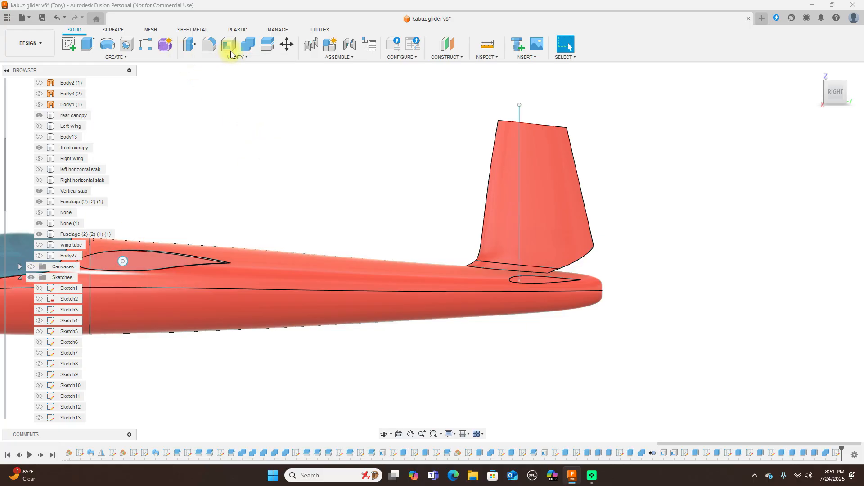
pyautogui.click(268, 44)
pyautogui.click(552, 173)
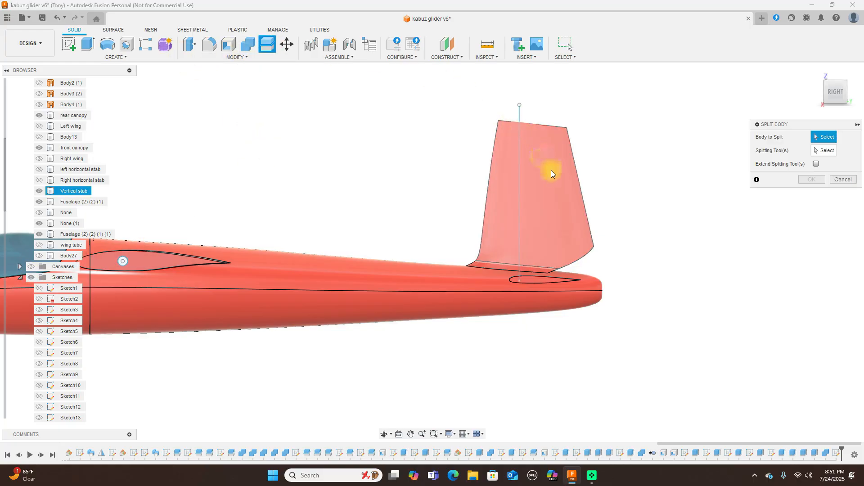
pyautogui.click(832, 151)
pyautogui.click(520, 116)
pyautogui.click(813, 180)
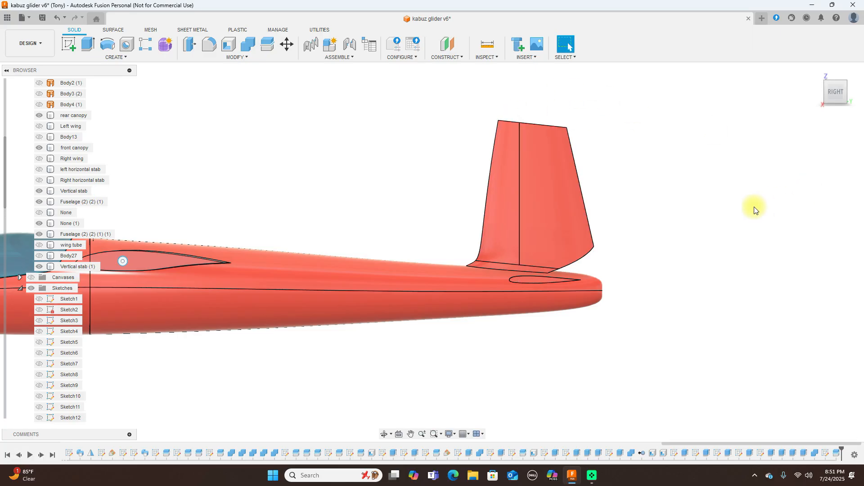
# Step: Rename the rear part of the split vertical stab as "Rudder"
pyautogui.scroll(-4, 746, 210)
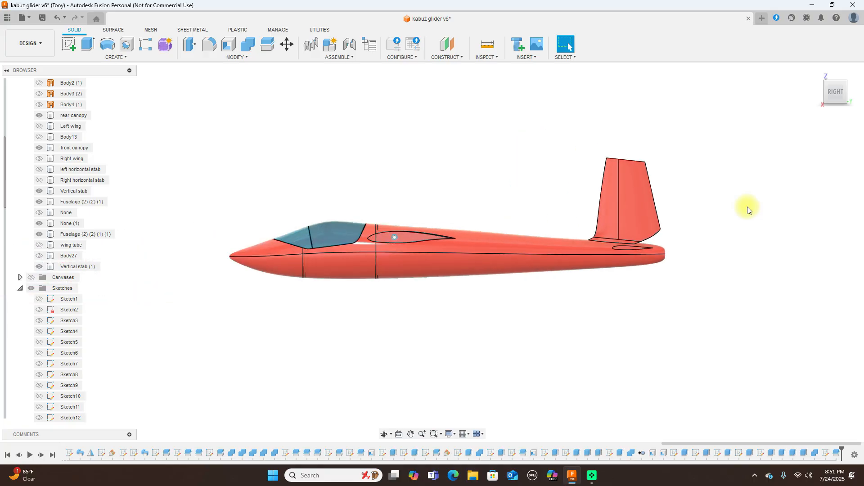
pyautogui.click(648, 206)
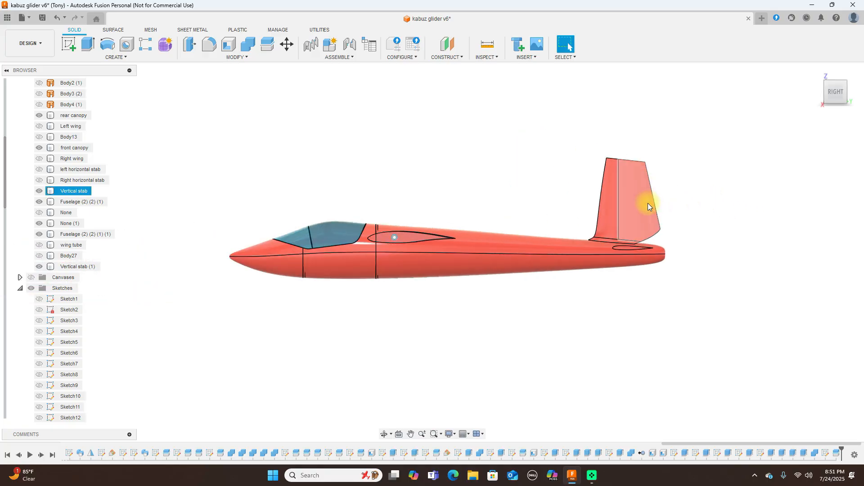
pyautogui.doubleClick(68, 191)
pyautogui.doubleClick(68, 191)
pyautogui.press('BackSpace')
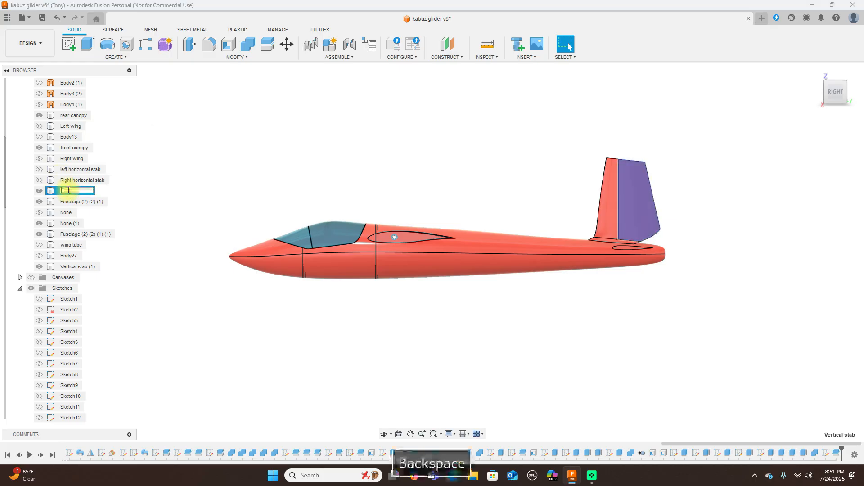
pyautogui.write('Rudd')
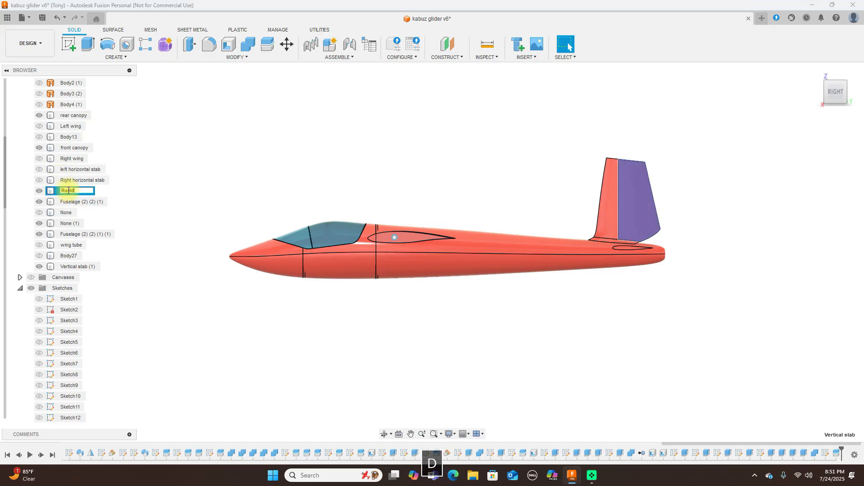
pyautogui.press('Return')
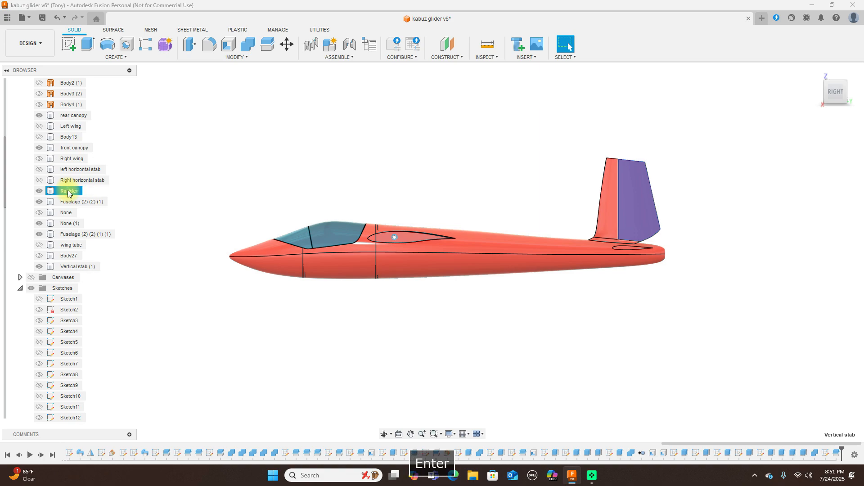
pyautogui.click(328, 111)
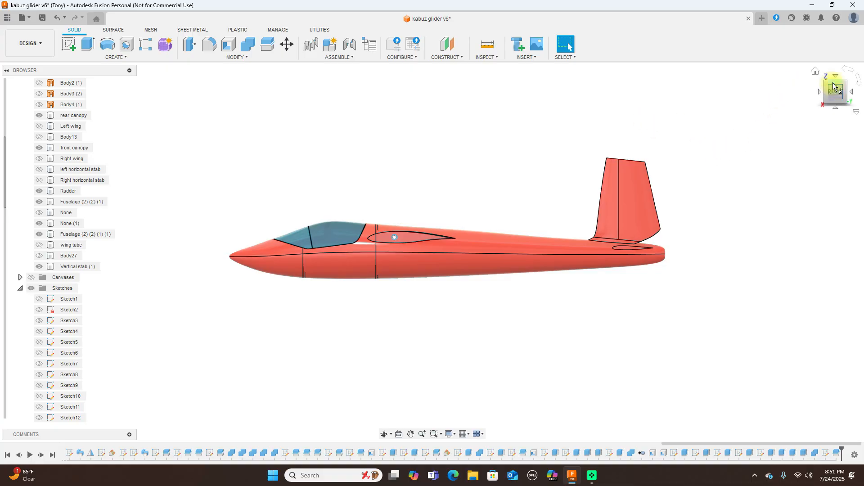
# Step: Hide the rear fuselage body Fuselage (2) (2) (1) and view the isolated fin and rudder from below and from the side
pyautogui.moveTo(833, 85); pyautogui.dragTo(806, 98)
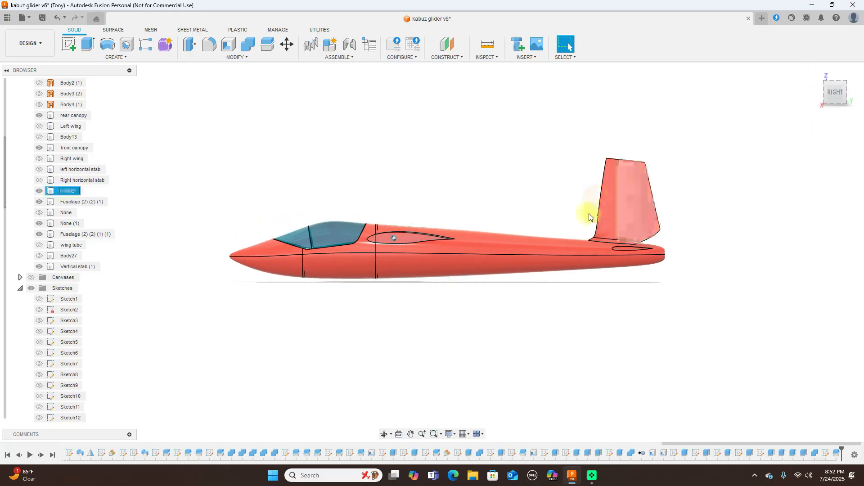
pyautogui.click(588, 255)
pyautogui.click(39, 202)
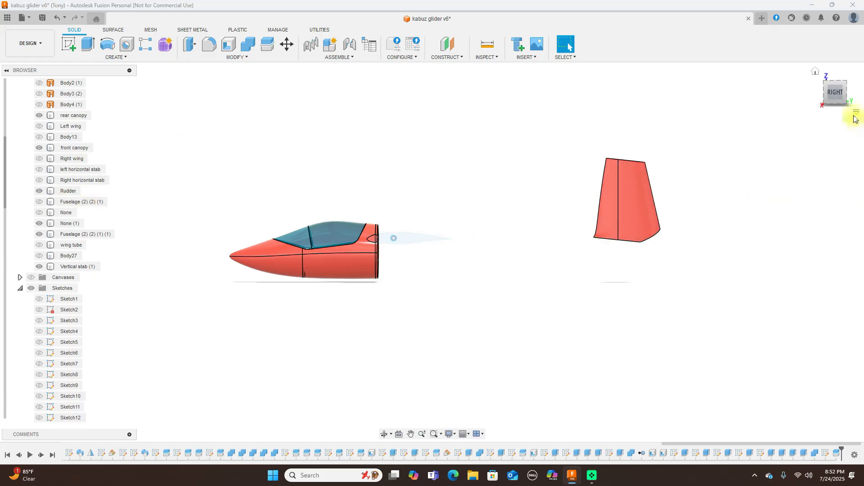
pyautogui.click(842, 108)
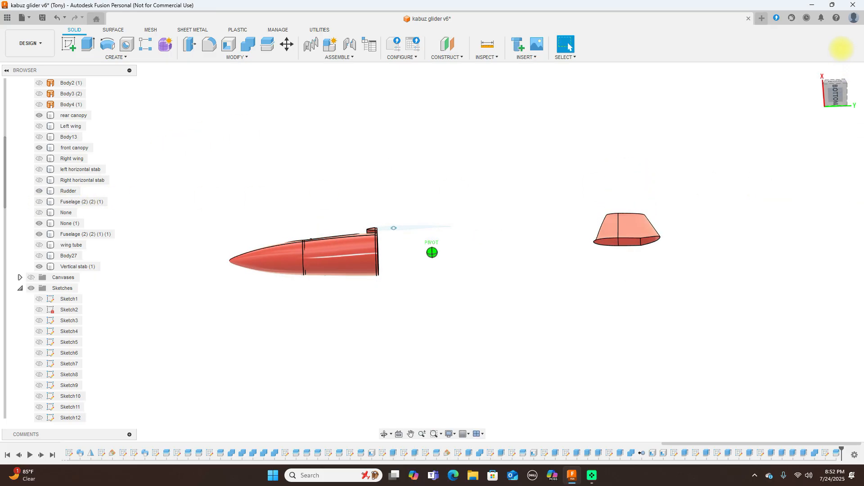
pyautogui.moveTo(842, 45); pyautogui.dragTo(841, 105)
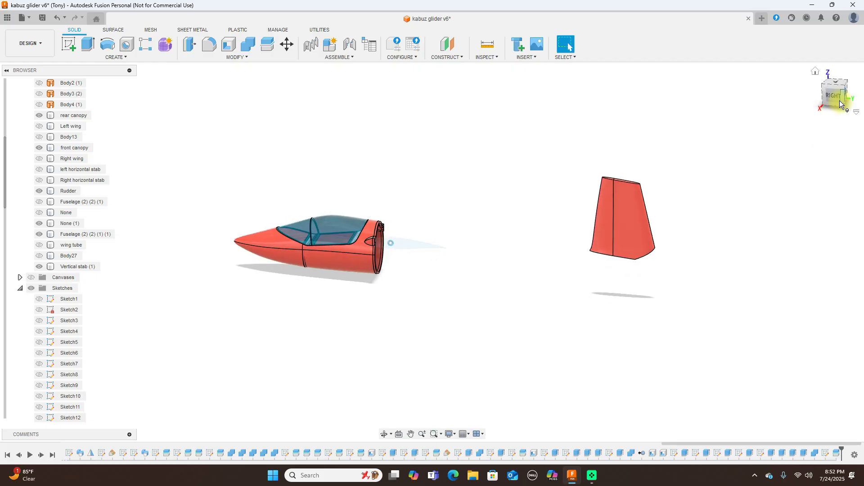
pyautogui.click(838, 101)
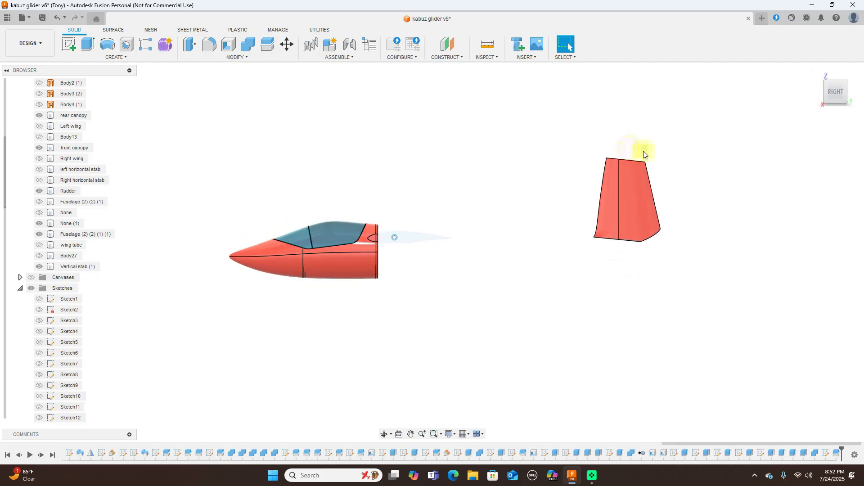
pyautogui.scroll(2, 644, 154)
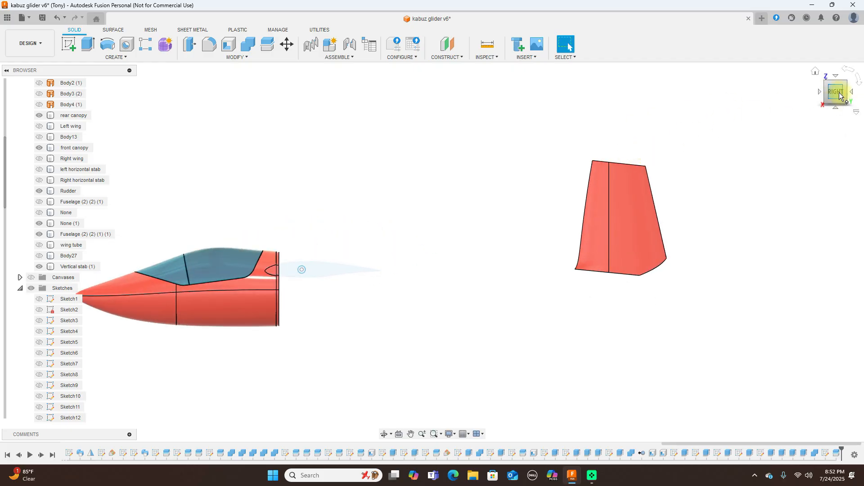
# Step: Examine the split between fin and rudder from the side and from above to judge the hinge area
pyautogui.click(604, 223)
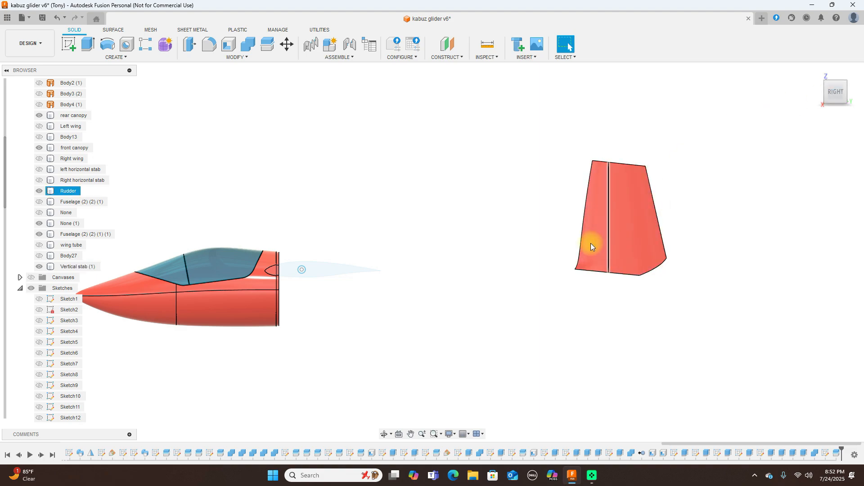
pyautogui.click(624, 188)
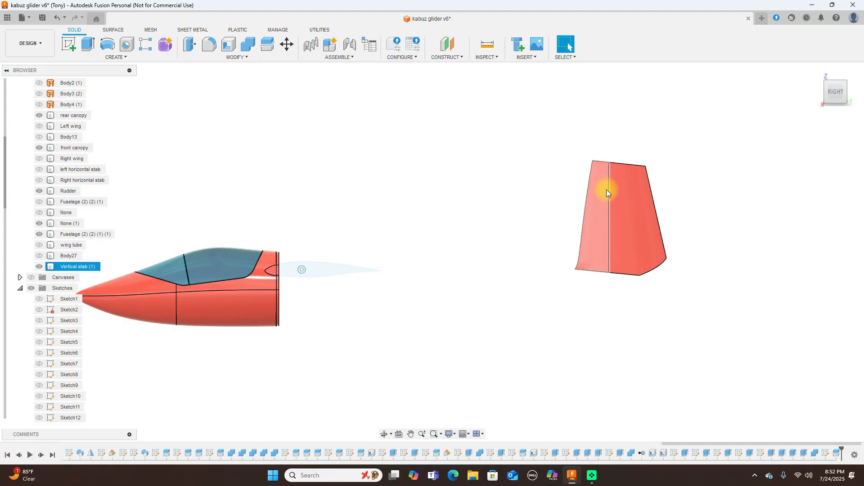
pyautogui.press('Escape')
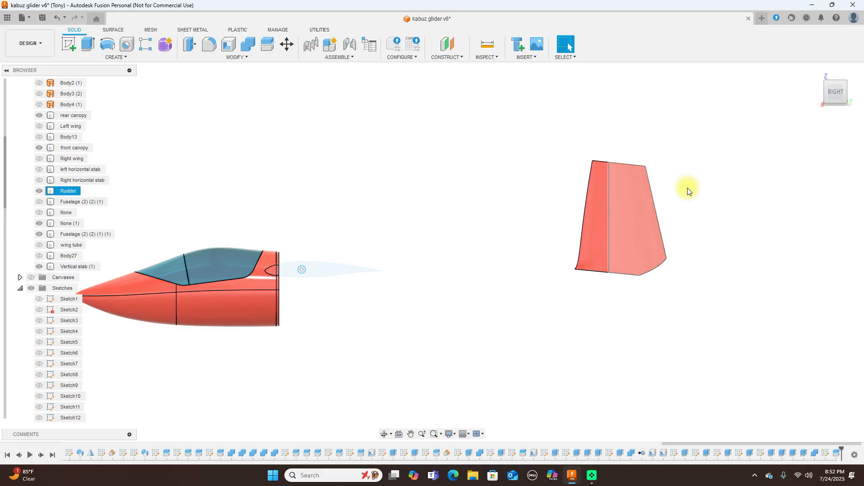
pyautogui.click(838, 77)
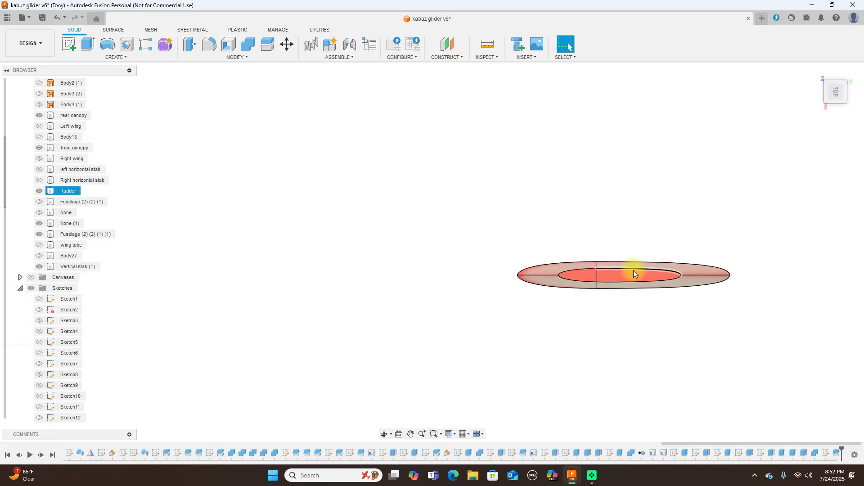
pyautogui.scroll(5, 633, 270)
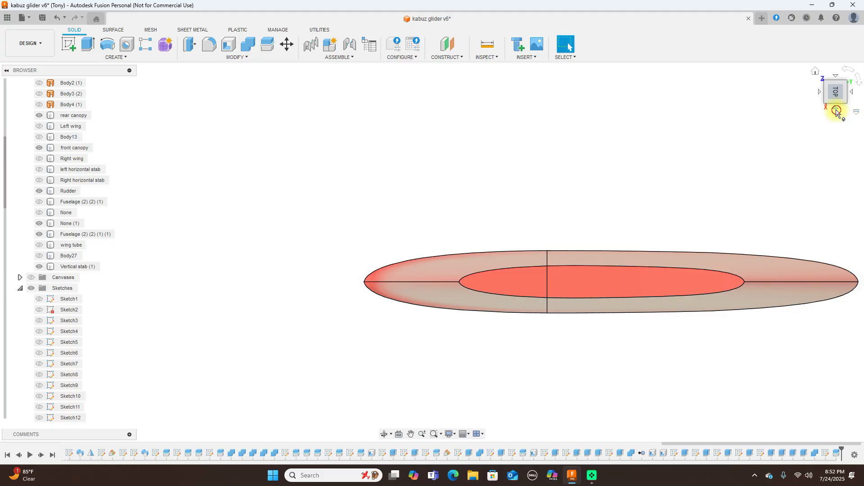
pyautogui.click(836, 112)
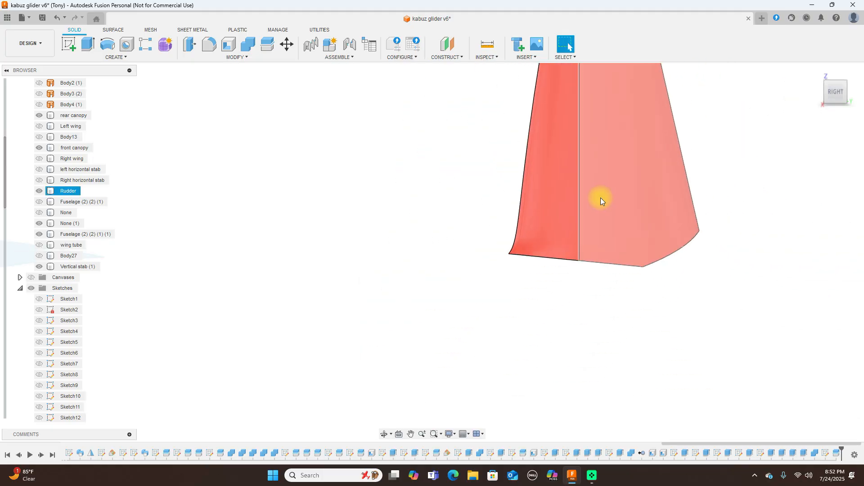
pyautogui.scroll(-2, 601, 198)
pyautogui.moveTo(731, 149); pyautogui.dragTo(735, 191, button='middle')
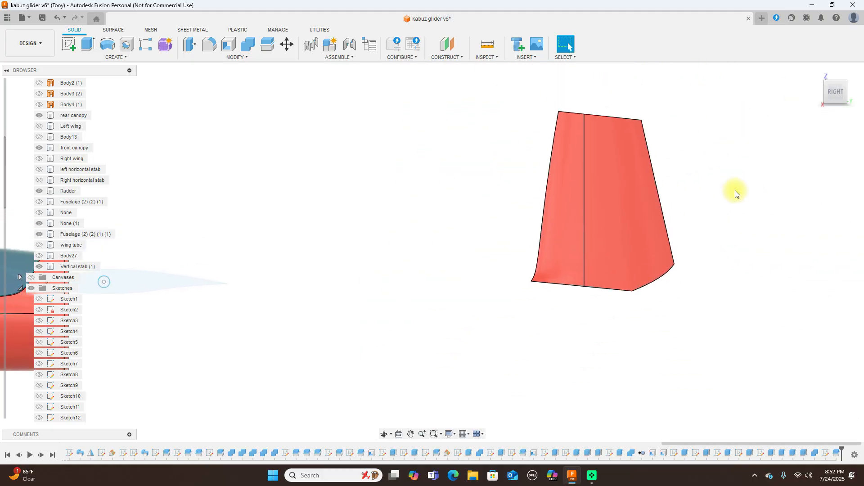
pyautogui.scroll(-2, 735, 192)
pyautogui.scroll(-1, 736, 193)
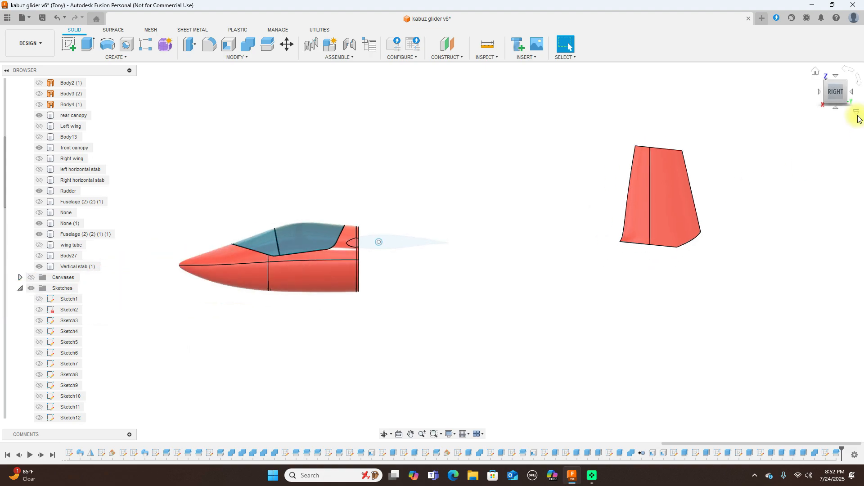
pyautogui.click(827, 96)
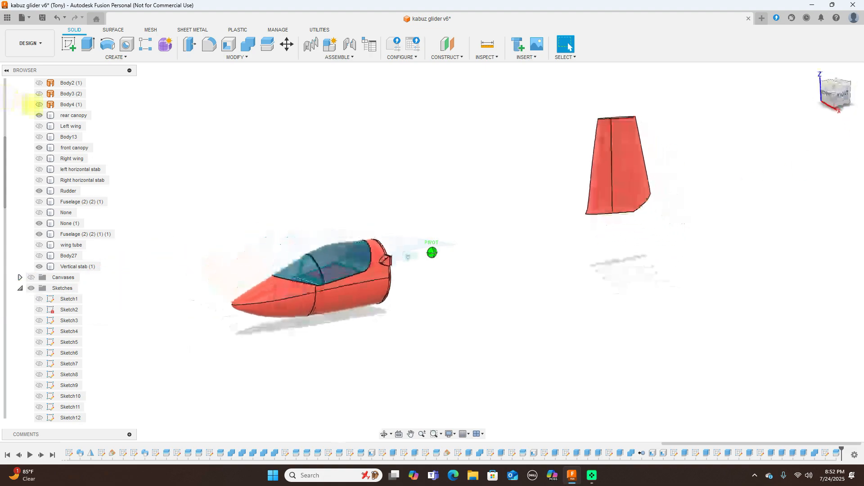
# Step: Hide the front fin body Vertical stab (1) so that only the rudder of the tail is shown in the top view
pyautogui.moveTo(75, 104)
pyautogui.mouseDown()
pyautogui.moveTo(858, 100)
pyautogui.moveTo(833, 91)
pyautogui.moveTo(819, 57)
pyautogui.mouseUp()
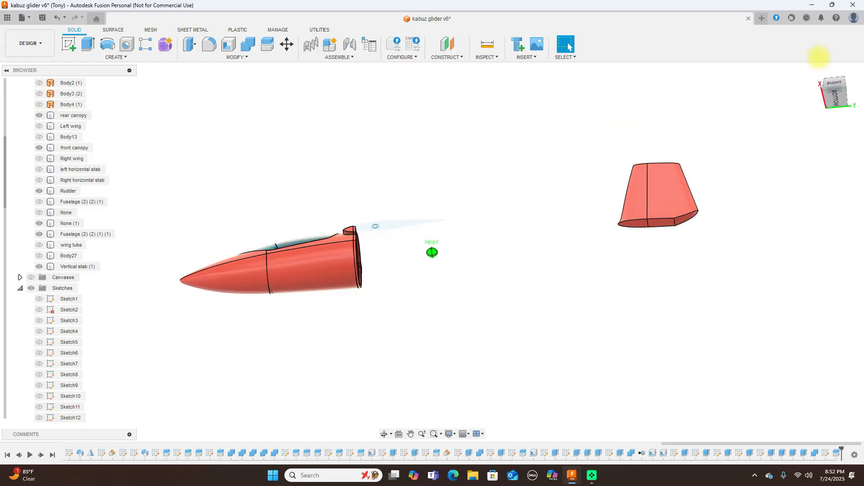
pyautogui.moveTo(820, 57); pyautogui.dragTo(833, 128)
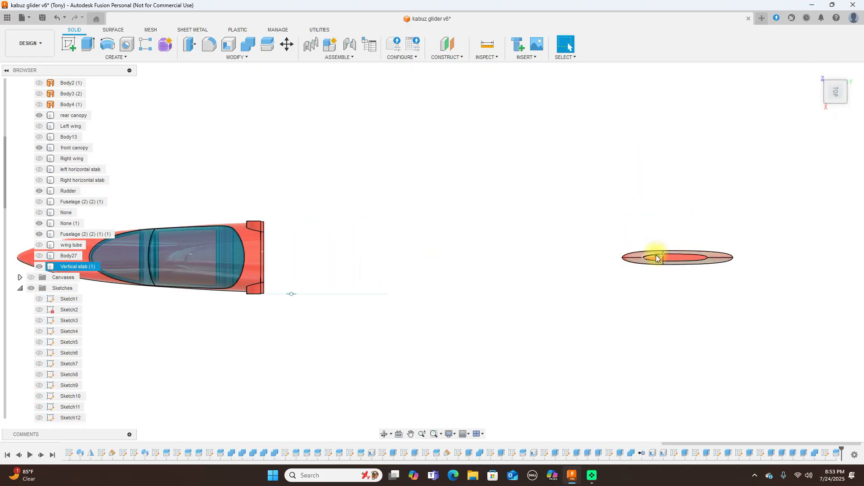
pyautogui.click(40, 266)
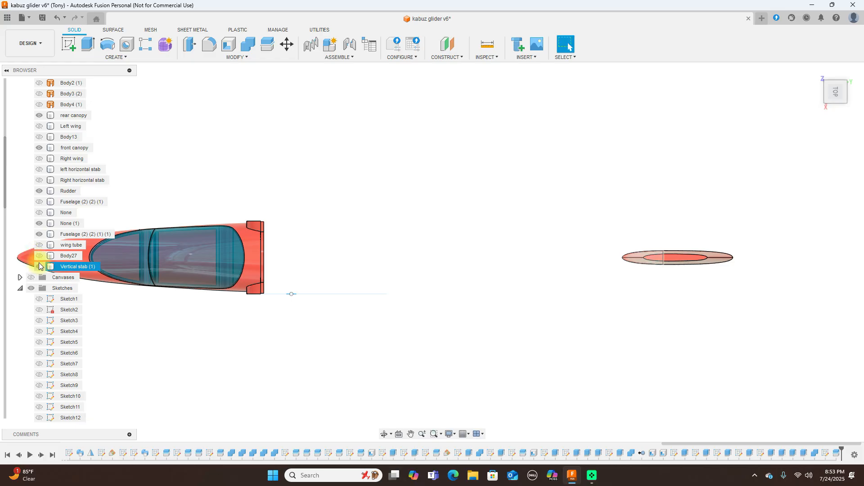
pyautogui.scroll(5, 689, 251)
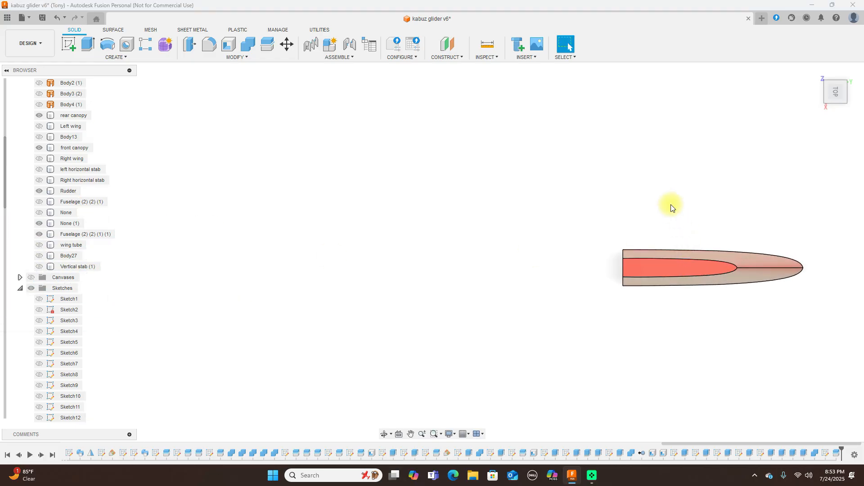
# Step: Start a new sketch on the rudder's flat inner end face that is exposed in the top view
pyautogui.moveTo(675, 202); pyautogui.dragTo(603, 176, button='middle')
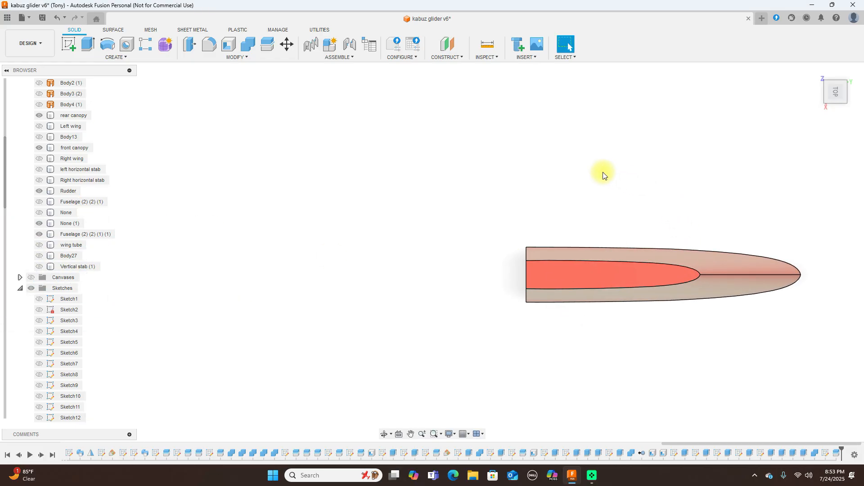
pyautogui.scroll(1, 603, 174)
pyautogui.click(624, 308)
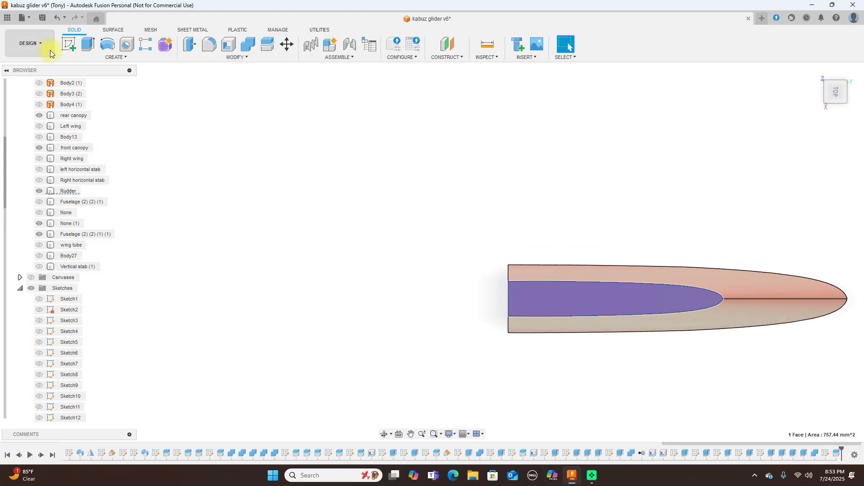
pyautogui.click(69, 43)
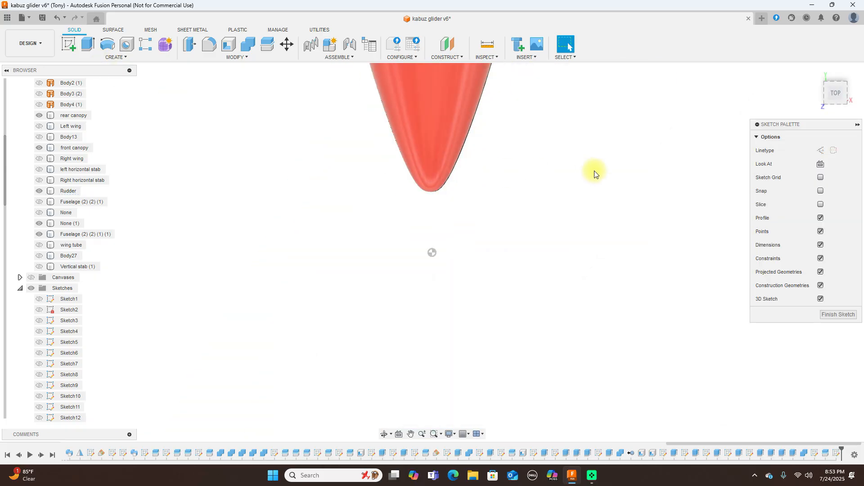
pyautogui.moveTo(845, 102)
pyautogui.mouseDown()
pyautogui.moveTo(819, 104)
pyautogui.moveTo(831, 95)
pyautogui.mouseUp()
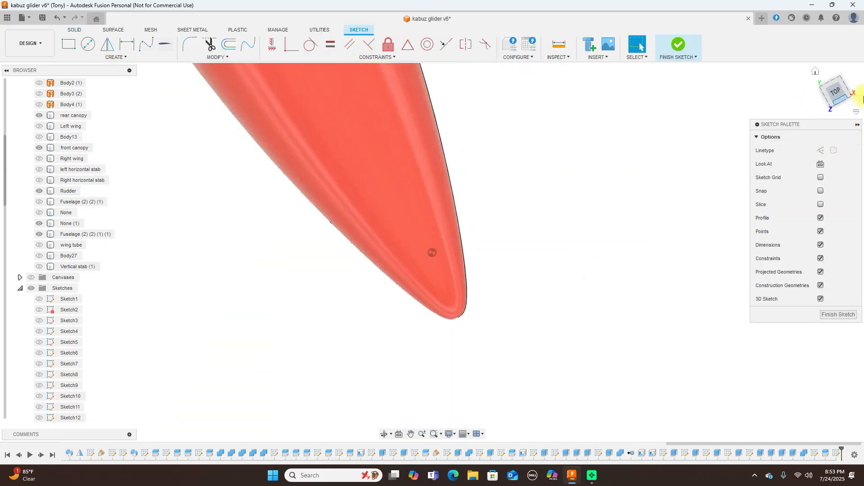
pyautogui.click(835, 90)
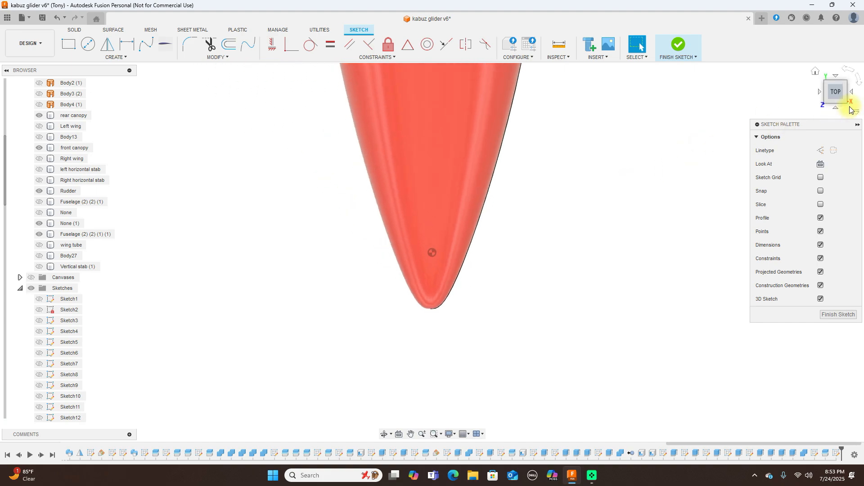
pyautogui.moveTo(846, 104)
pyautogui.mouseDown()
pyautogui.moveTo(834, 93)
pyautogui.moveTo(838, 103)
pyautogui.moveTo(858, 83)
pyautogui.mouseUp()
pyautogui.click(857, 80)
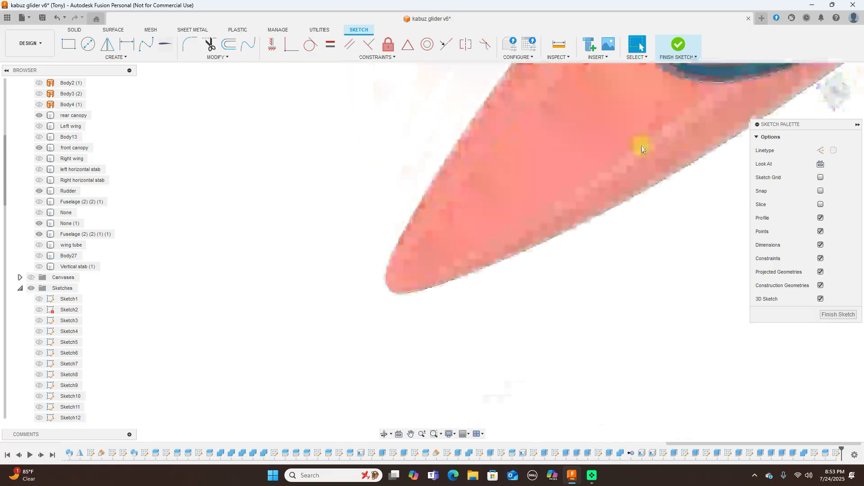
pyautogui.moveTo(631, 324); pyautogui.dragTo(370, 251)
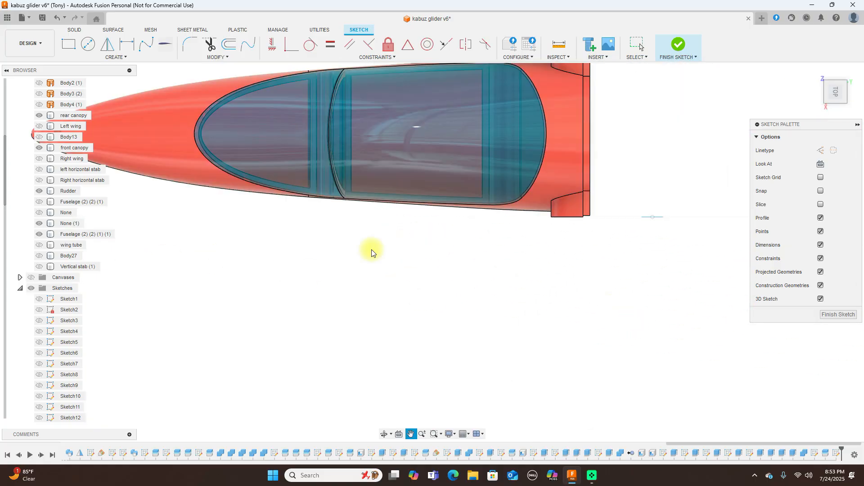
pyautogui.scroll(-2, 654, 231)
pyautogui.moveTo(447, 240); pyautogui.dragTo(174, 247, button='middle')
pyautogui.scroll(-2, 653, 225)
pyautogui.moveTo(655, 226); pyautogui.dragTo(369, 229, button='middle')
pyautogui.scroll(3, 414, 209)
pyautogui.scroll(4, 419, 234)
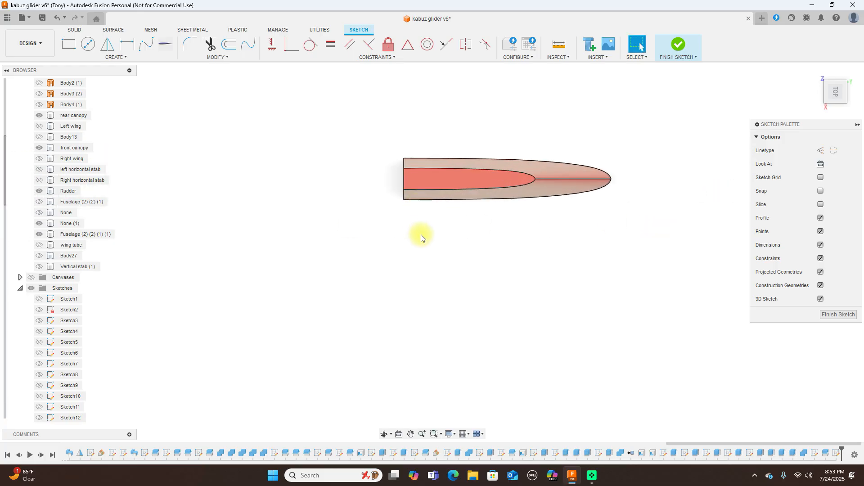
# Step: Sketch two angled lines forming a V from the midpoint of the rudder's flat leading edge back to the opposite side edges of the inner face
pyautogui.press('l')
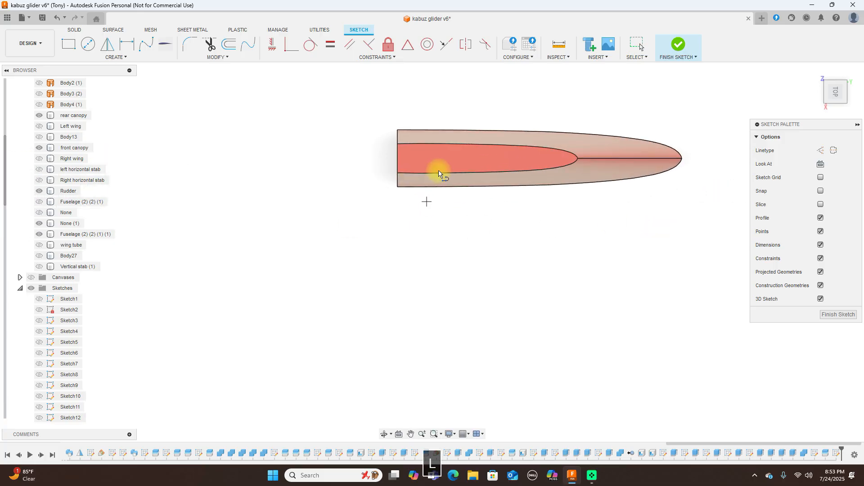
pyautogui.click(419, 145)
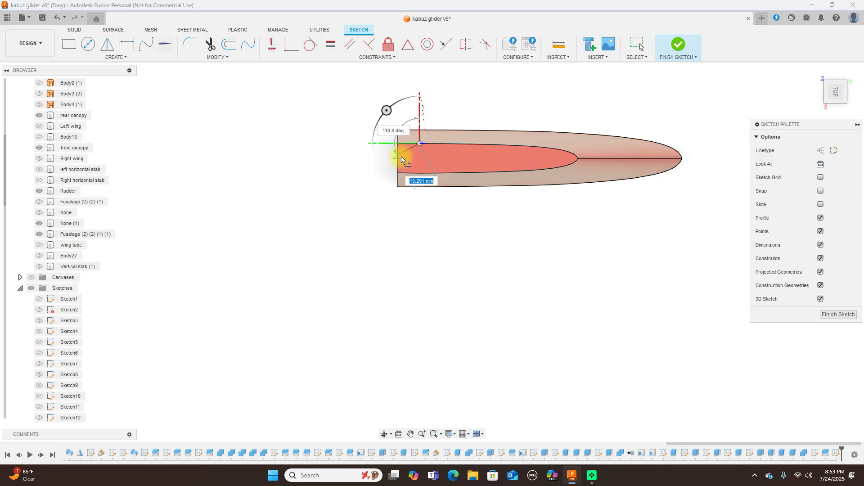
pyautogui.scroll(2, 397, 158)
pyautogui.scroll(1, 399, 160)
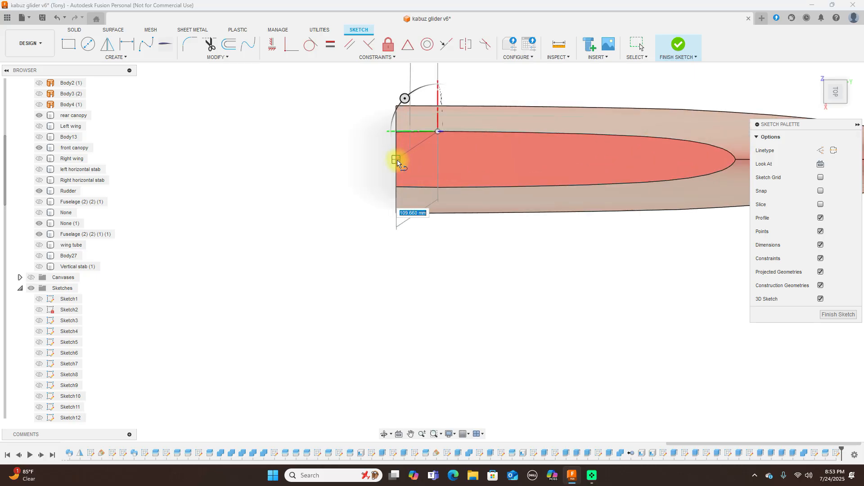
pyautogui.click(397, 161)
pyautogui.rightClick(396, 161)
pyautogui.click(418, 160)
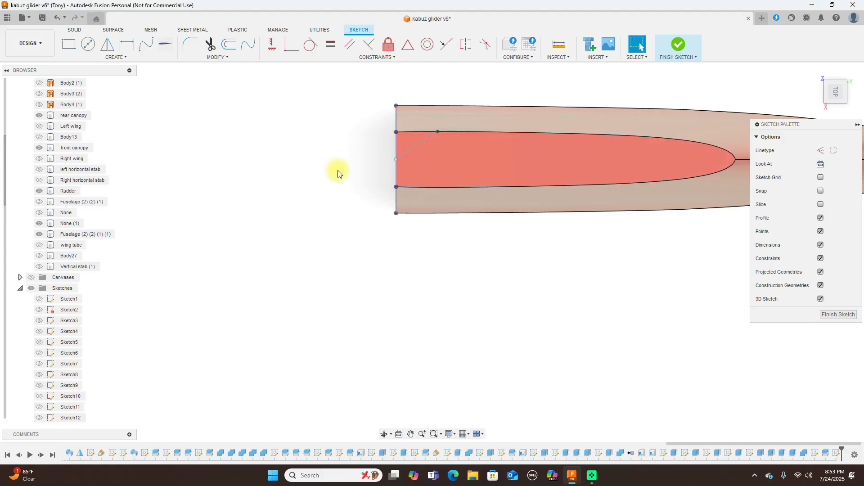
pyautogui.click(396, 160)
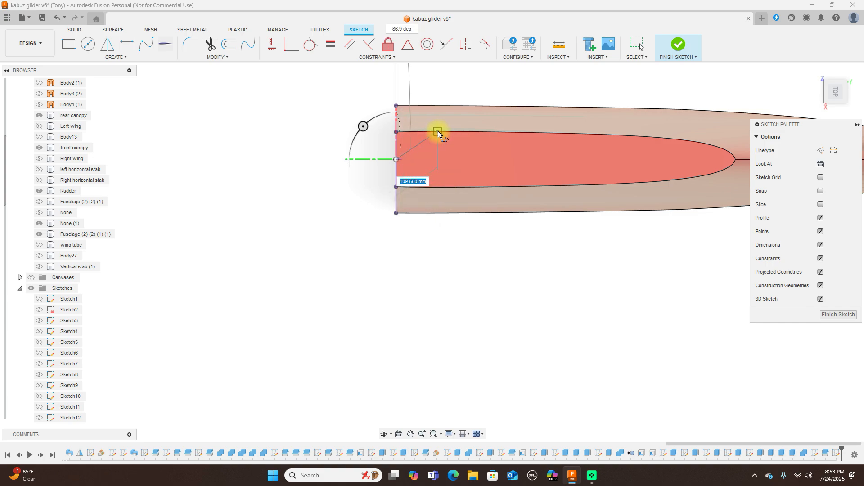
pyautogui.click(437, 187)
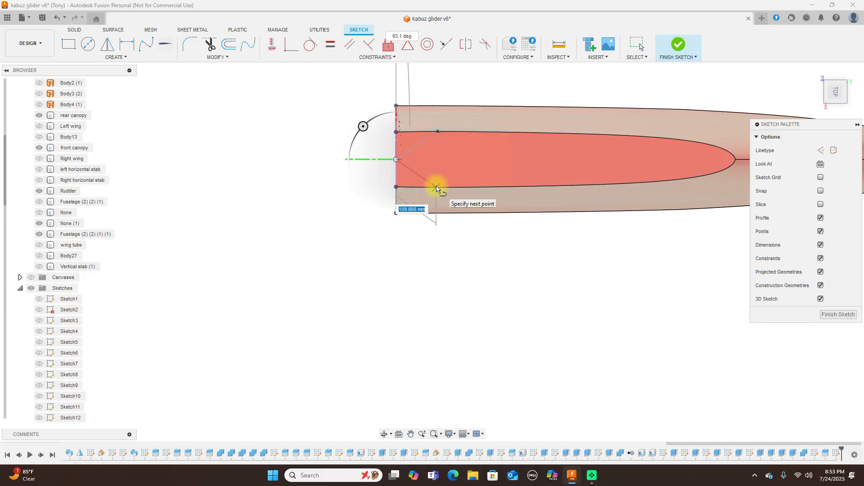
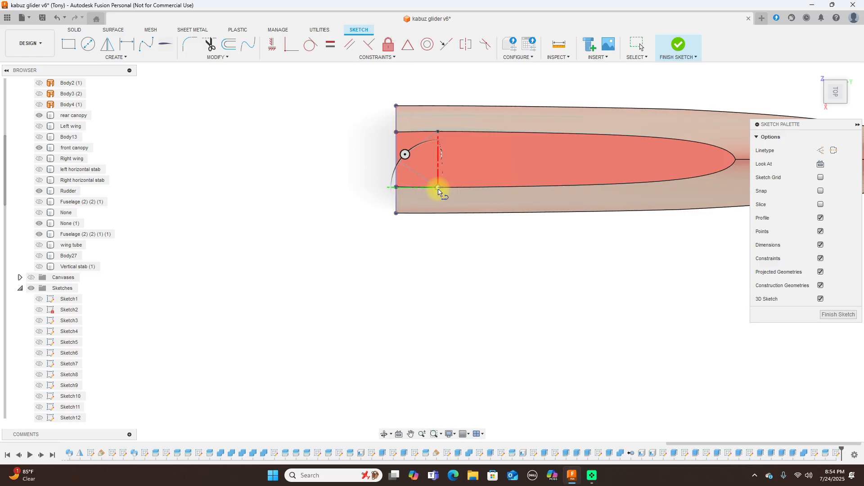
# Step: End the line command on the rudder's top face and examine the sketched lines from the side and at an angle
pyautogui.rightClick(439, 191)
pyautogui.click(466, 185)
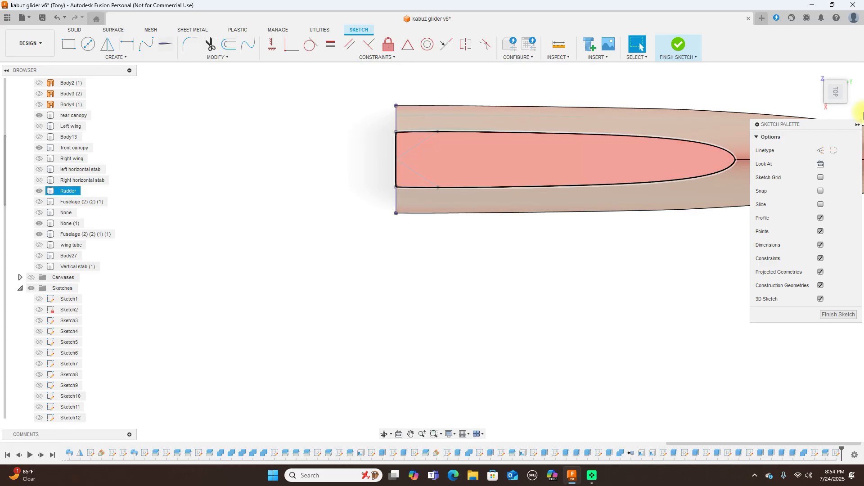
pyautogui.click(835, 109)
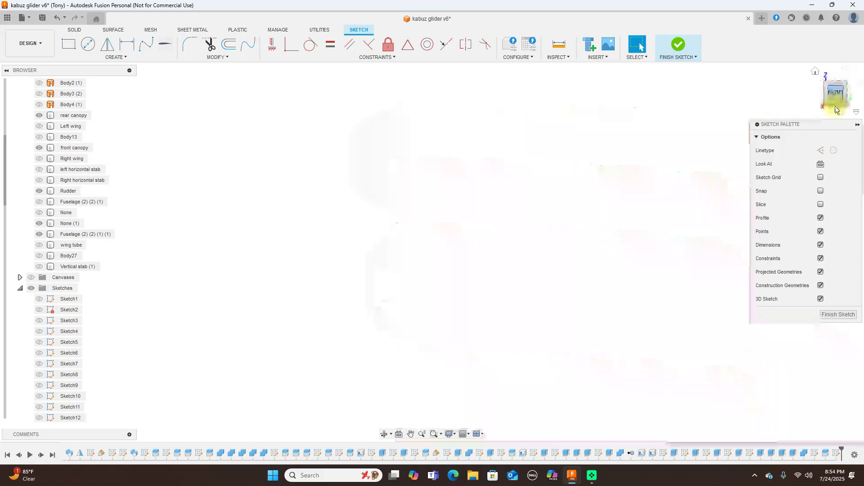
pyautogui.scroll(-4, 684, 167)
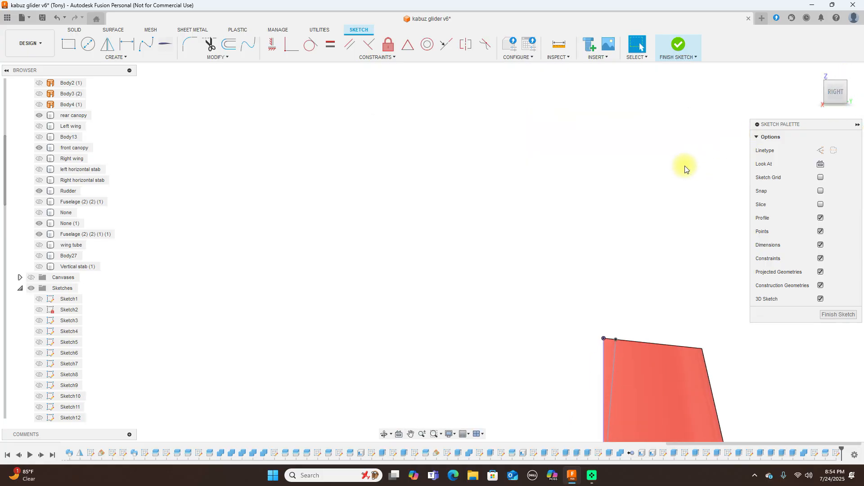
pyautogui.scroll(-2, 666, 162)
pyautogui.moveTo(666, 162); pyautogui.dragTo(603, 120, button='middle')
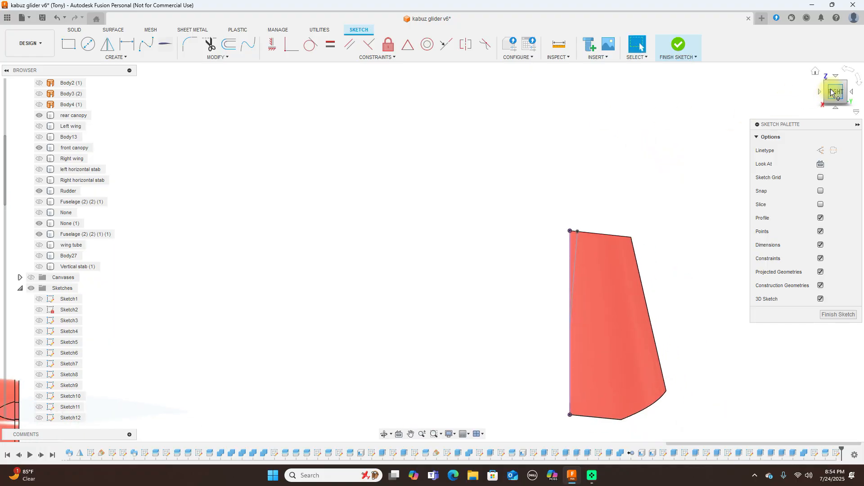
pyautogui.moveTo(831, 87); pyautogui.dragTo(800, 134)
pyautogui.scroll(3, 554, 204)
pyautogui.scroll(2, 599, 246)
pyautogui.moveTo(599, 246); pyautogui.dragTo(521, 70, button='middle')
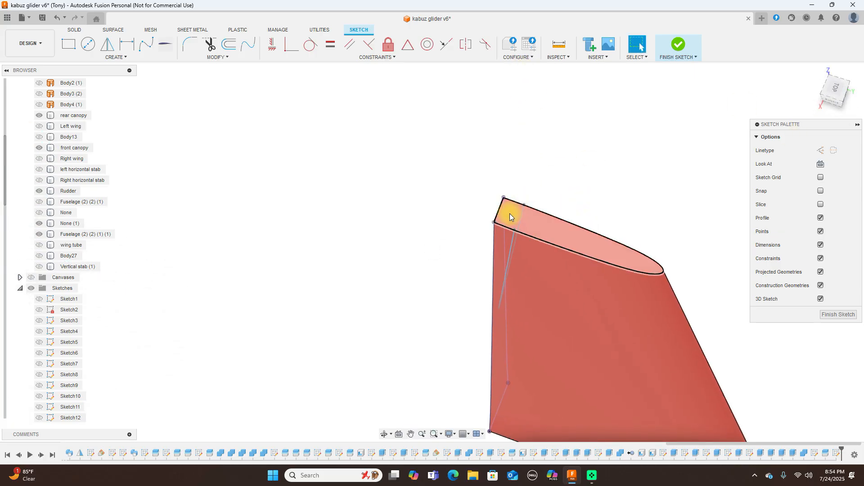
pyautogui.scroll(2, 509, 215)
pyautogui.scroll(-1, 509, 214)
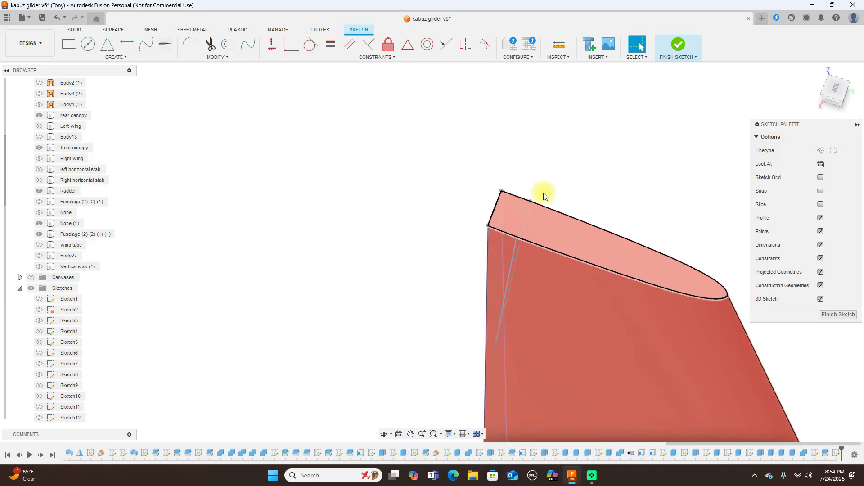
pyautogui.click(832, 97)
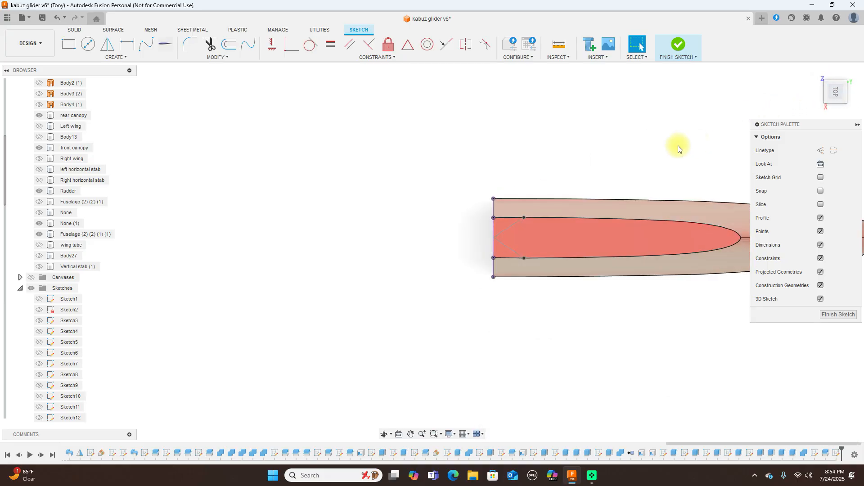
# Step: Delete the sketched lines near the straight end of the rudder's top face
pyautogui.click(506, 233)
pyautogui.press('Delete')
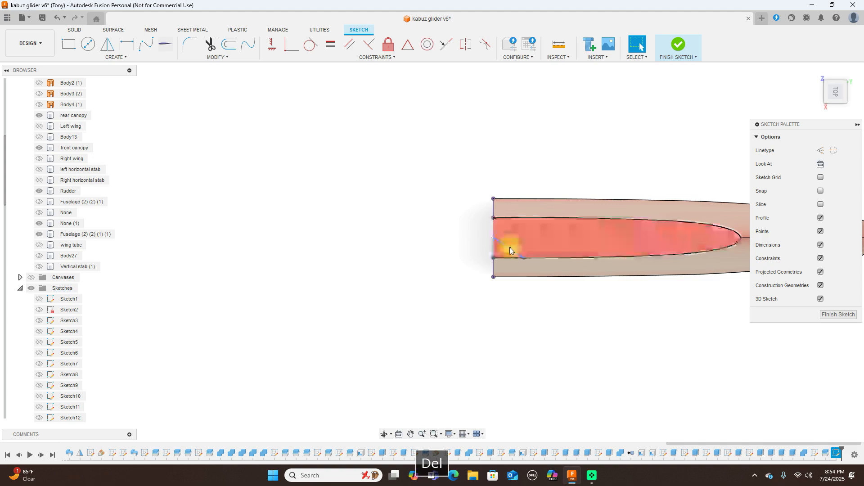
pyautogui.click(509, 247)
pyautogui.press('Delete')
pyautogui.scroll(2, 548, 154)
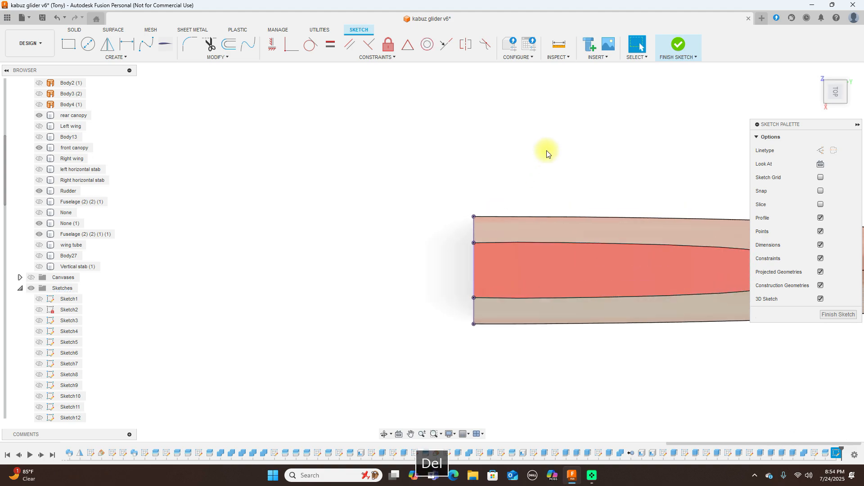
pyautogui.scroll(-1, 548, 154)
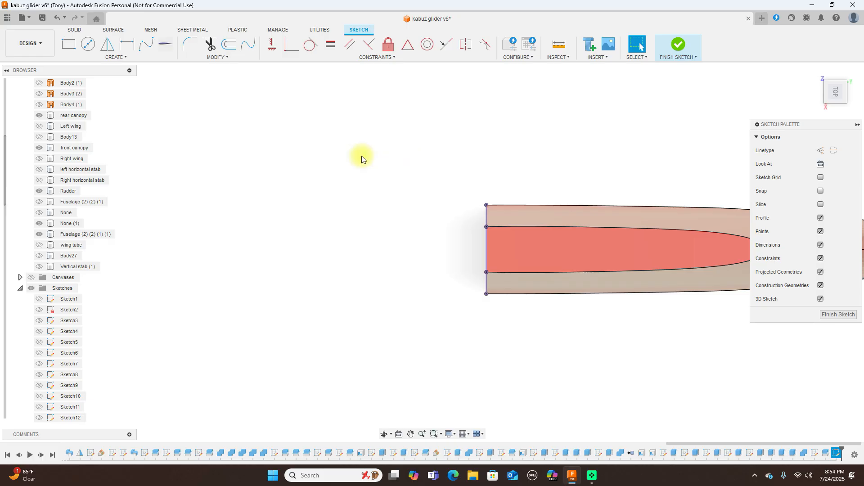
# Step: Sketch a diagonal line about 14.4 mm long from the middle of the rudder's straight end toward one side
pyautogui.press('l')
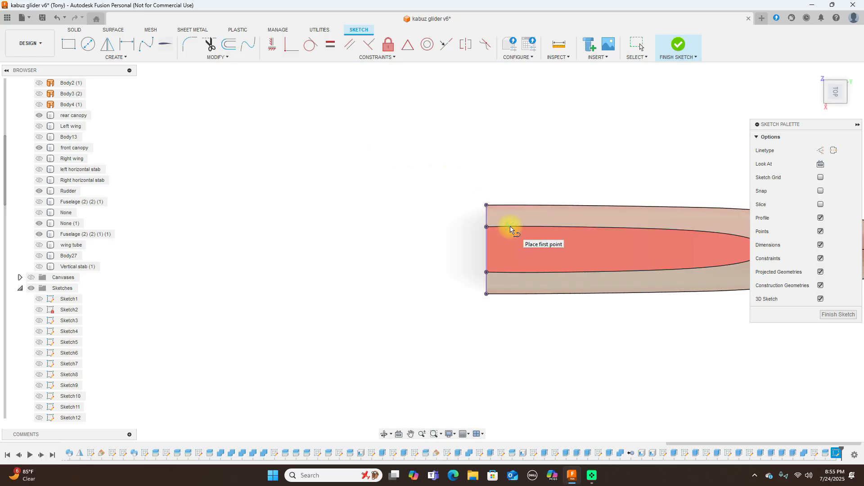
pyautogui.click(486, 250)
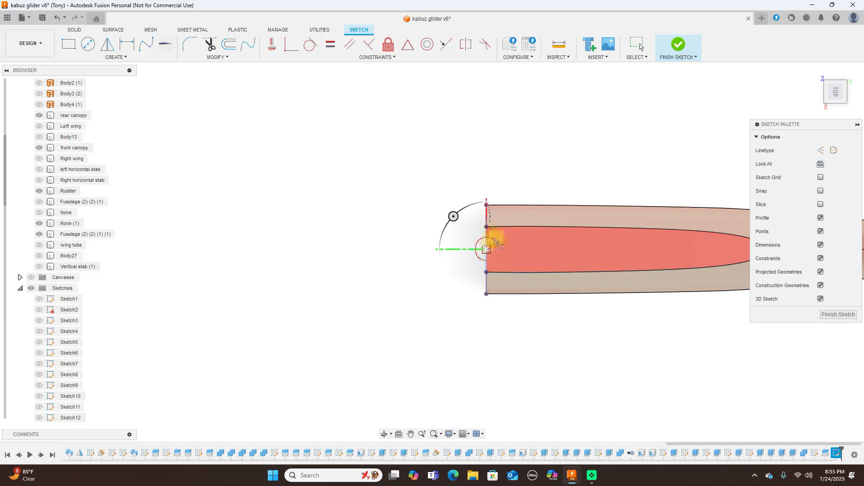
pyautogui.click(513, 219)
pyautogui.rightClick(513, 220)
pyautogui.click(539, 216)
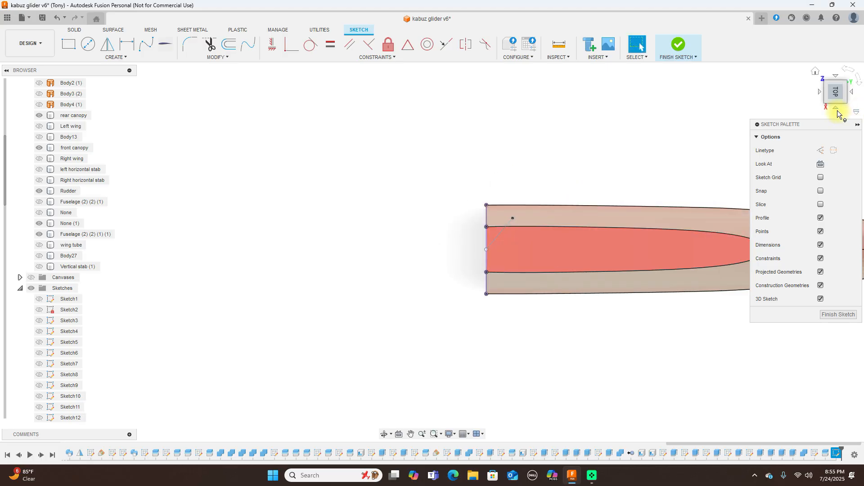
# Step: Try to dimension the diagonal line, cancel the dimension and delete the line
pyautogui.click(836, 108)
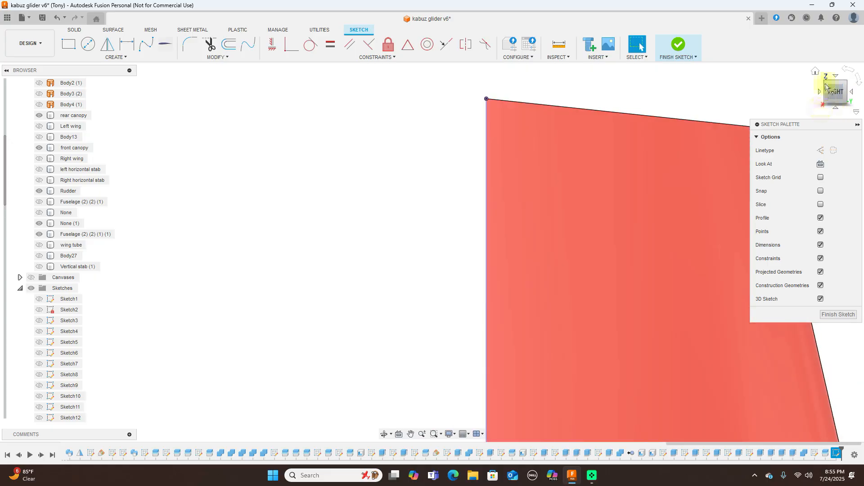
pyautogui.moveTo(828, 92)
pyautogui.mouseDown()
pyautogui.moveTo(846, 97)
pyautogui.moveTo(20, 115)
pyautogui.moveTo(35, 136)
pyautogui.moveTo(30, 162)
pyautogui.moveTo(15, 145)
pyautogui.moveTo(829, 93)
pyautogui.mouseUp()
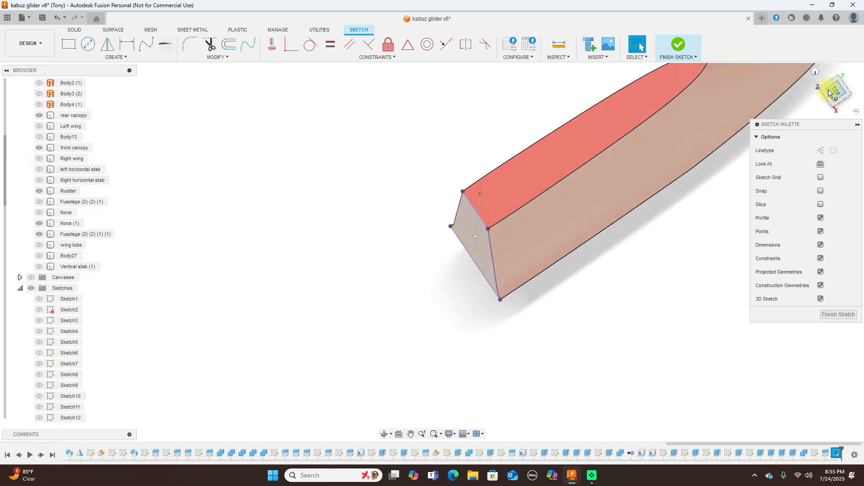
pyautogui.click(833, 92)
pyautogui.click(489, 161)
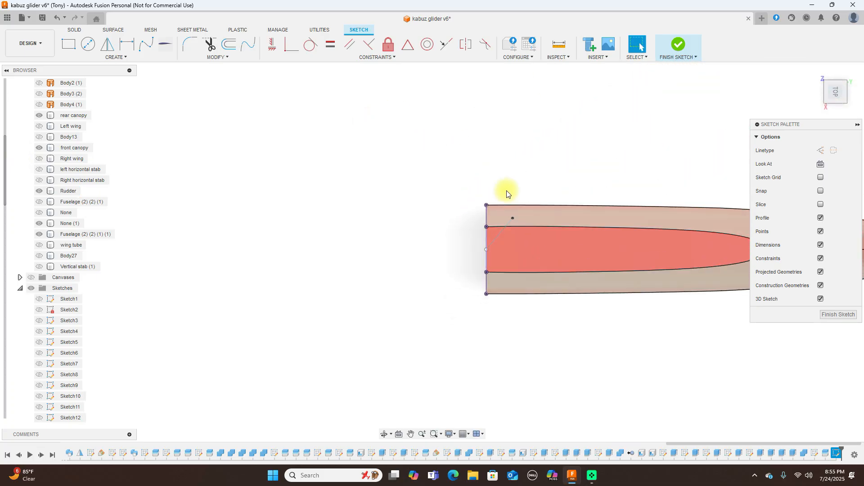
pyautogui.click(507, 223)
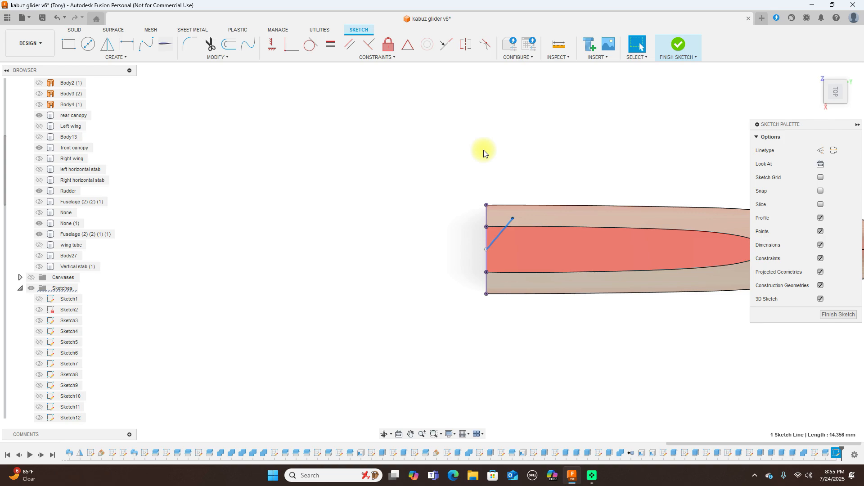
pyautogui.press('d')
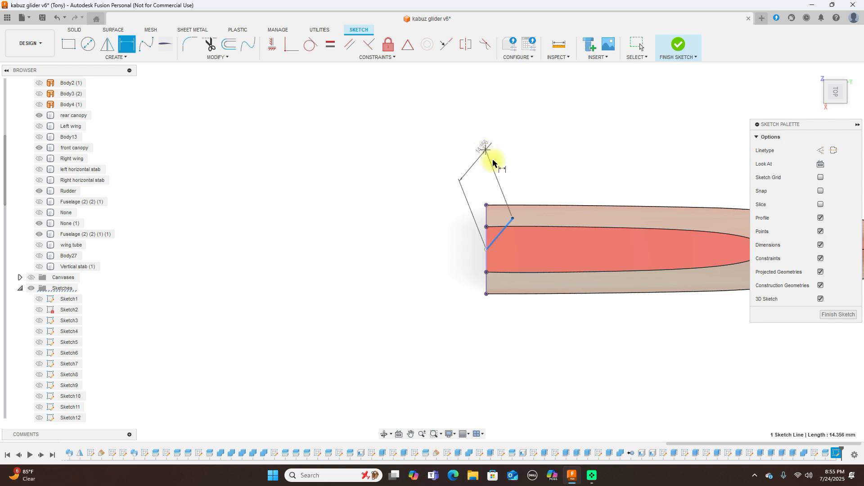
pyautogui.rightClick(503, 182)
pyautogui.click(471, 182)
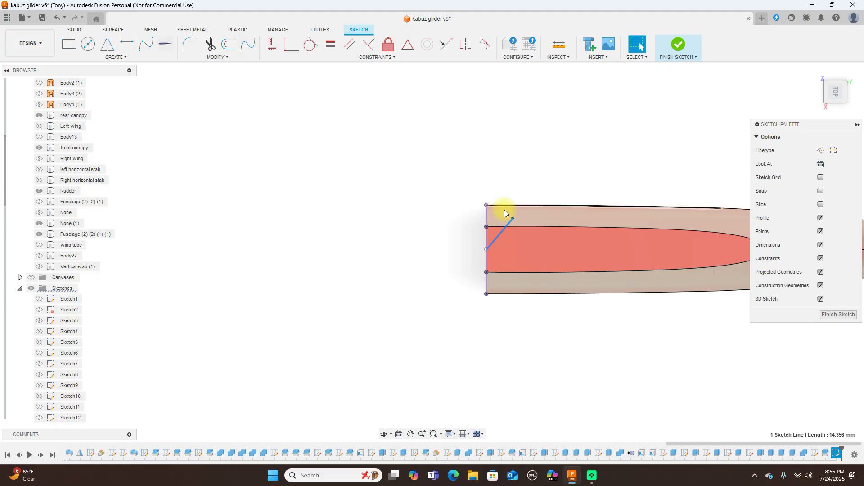
pyautogui.press('Delete')
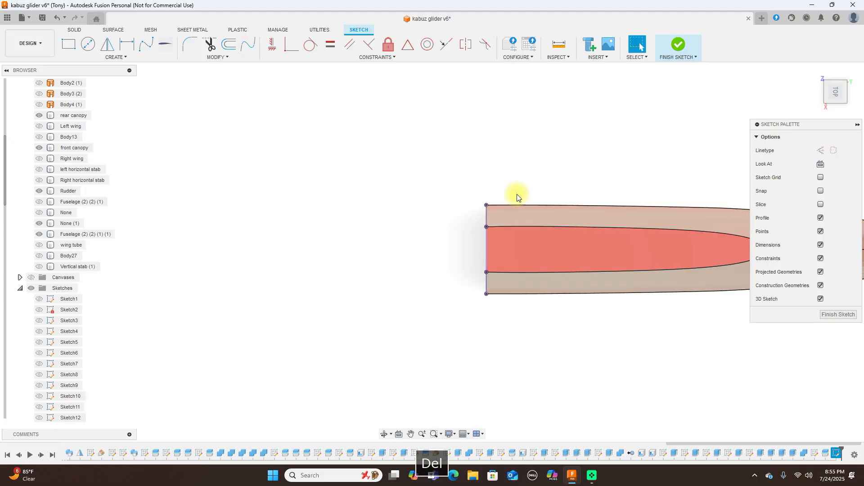
# Step: Undo the deletion of the diagonal line and finish the sketch
pyautogui.scroll(-3, 608, 163)
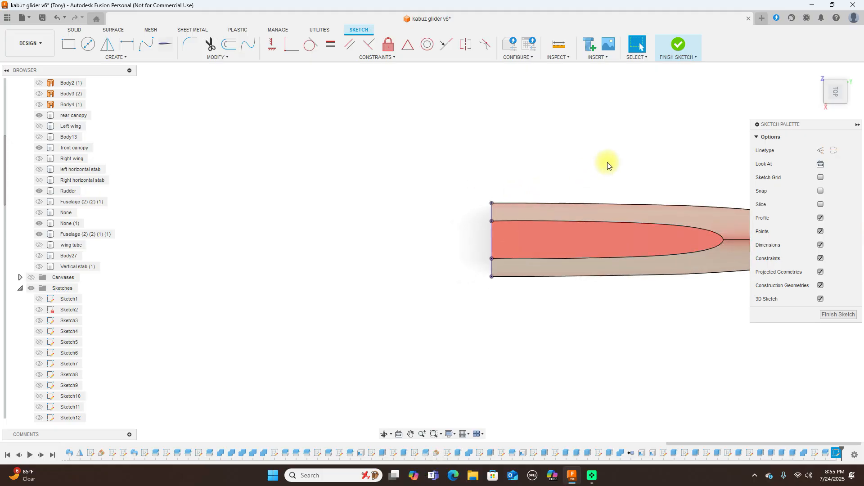
pyautogui.click(835, 104)
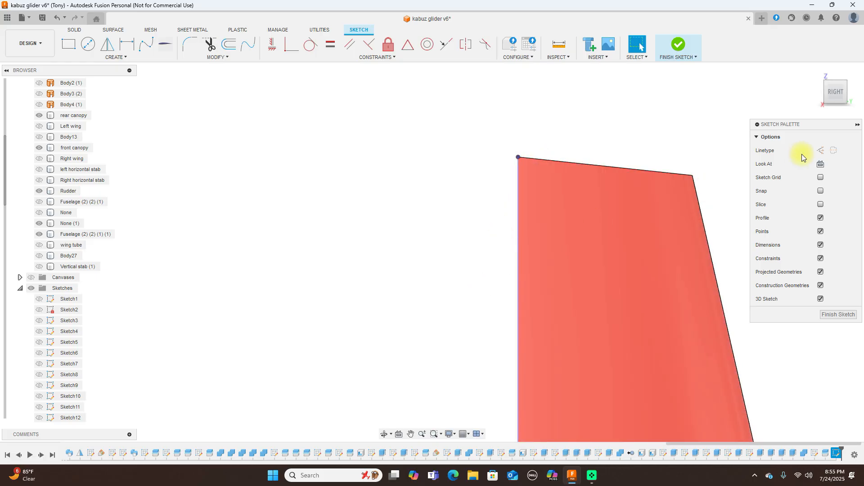
pyautogui.click(837, 77)
pyautogui.rightClick(620, 123)
pyautogui.click(580, 122)
pyautogui.click(680, 49)
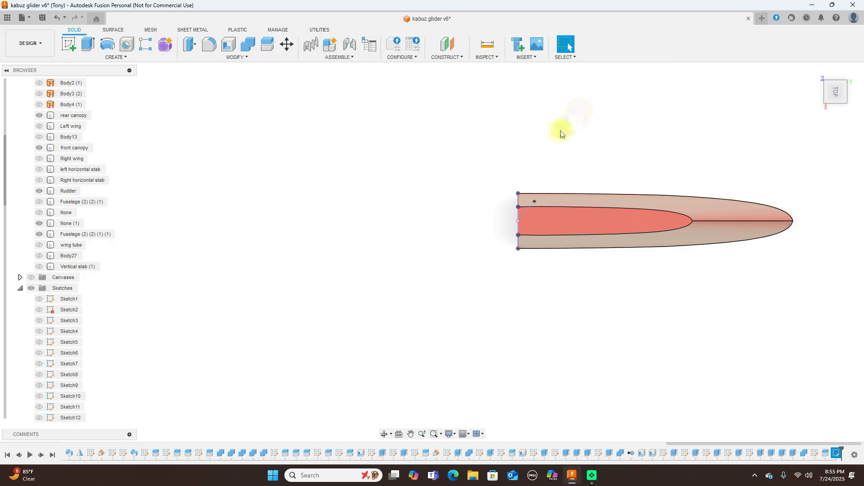
# Step: Start a new sketch on the profile at the rudder's top end
pyautogui.scroll(2, 560, 133)
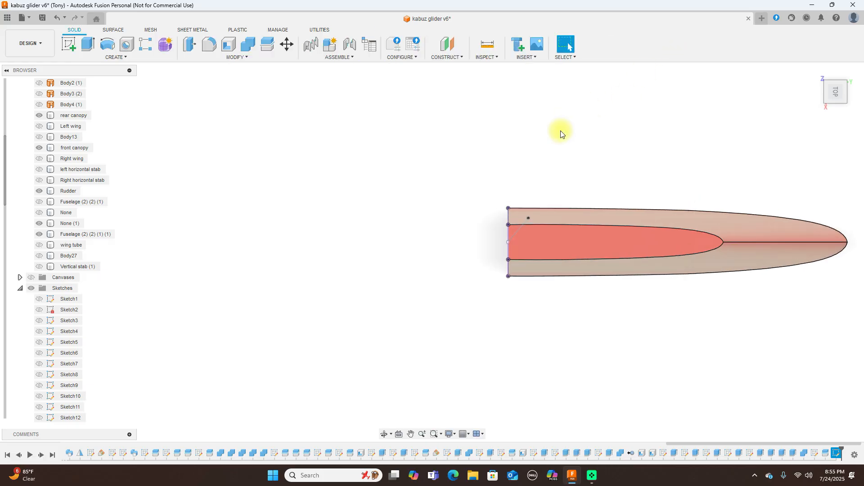
pyautogui.click(830, 100)
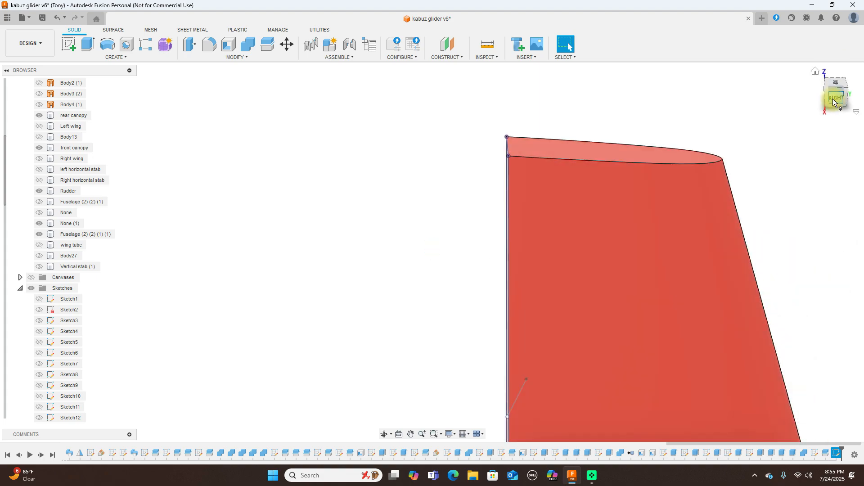
pyautogui.moveTo(838, 80); pyautogui.dragTo(819, 104)
pyautogui.click(539, 163)
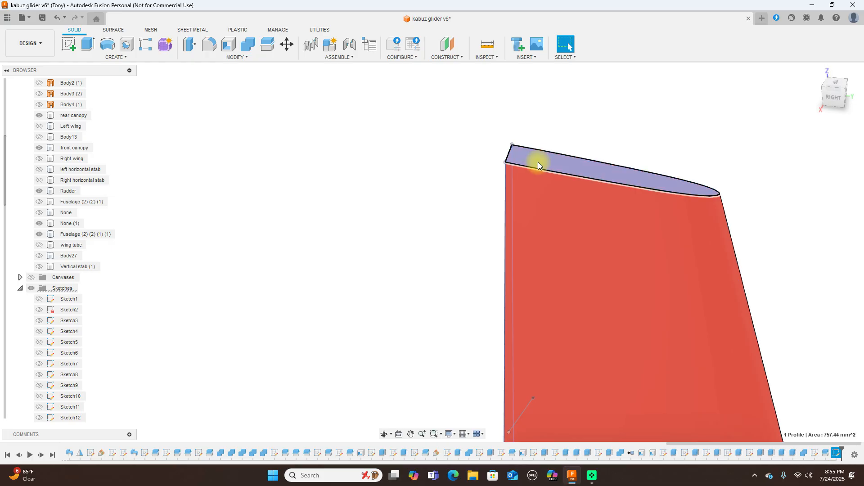
pyautogui.click(70, 45)
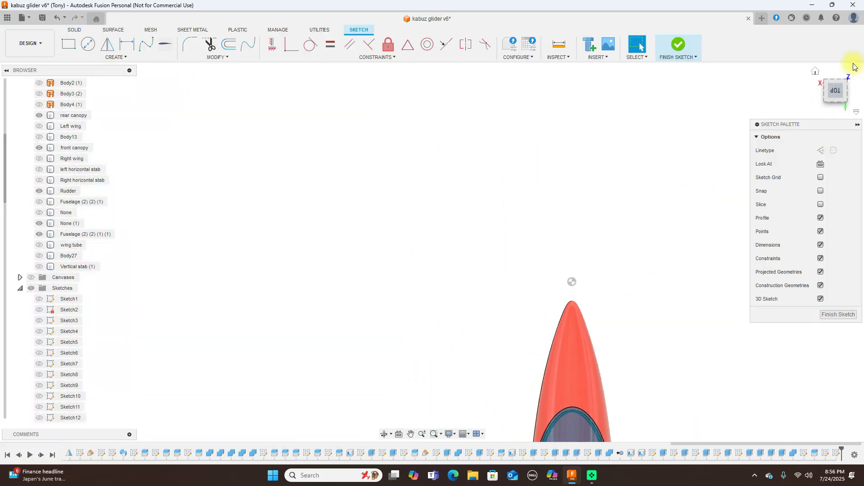
# Step: Sketch a diagonal line from just outside the middle of the rudder's straight end toward one side of its top profile
pyautogui.click(828, 87)
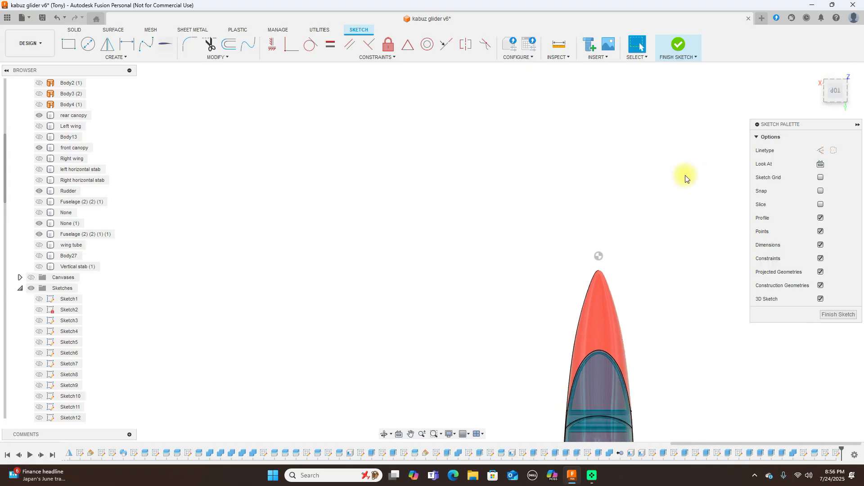
pyautogui.scroll(-8, 640, 270)
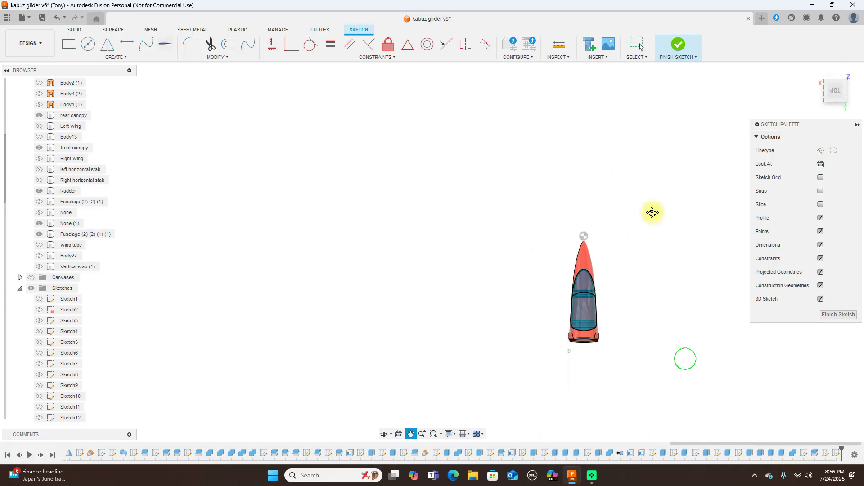
pyautogui.scroll(1, 682, 229)
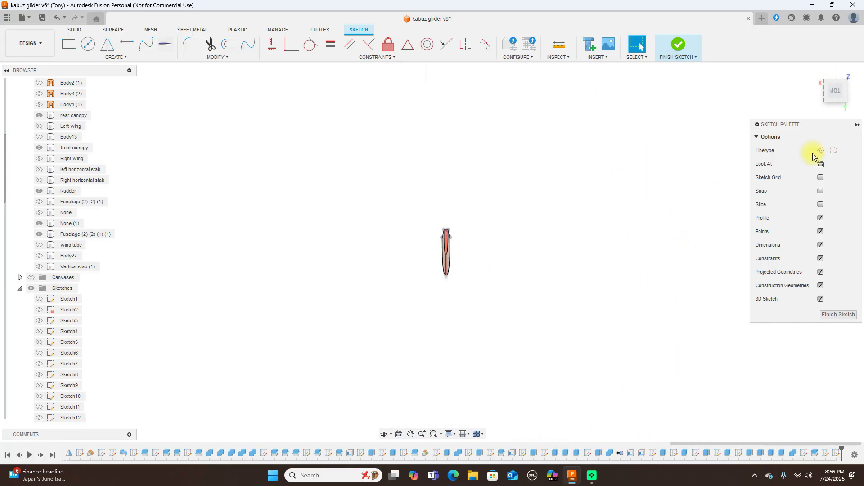
pyautogui.click(830, 104)
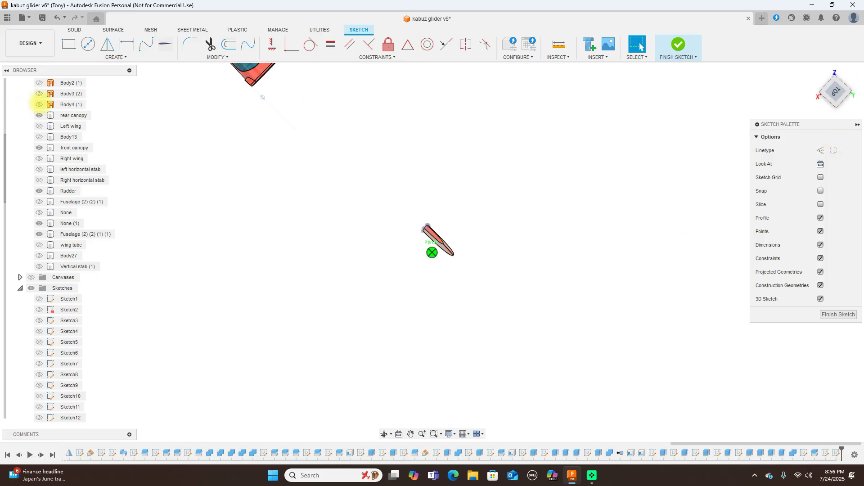
pyautogui.click(833, 92)
pyautogui.scroll(2, 497, 258)
pyautogui.moveTo(536, 256); pyautogui.dragTo(467, 130, button='middle')
pyautogui.scroll(5, 509, 223)
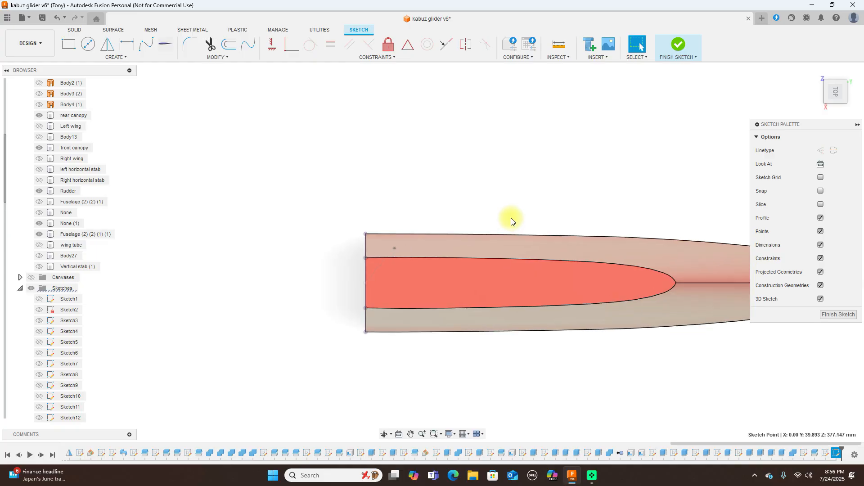
pyautogui.scroll(2, 513, 218)
pyautogui.press('l')
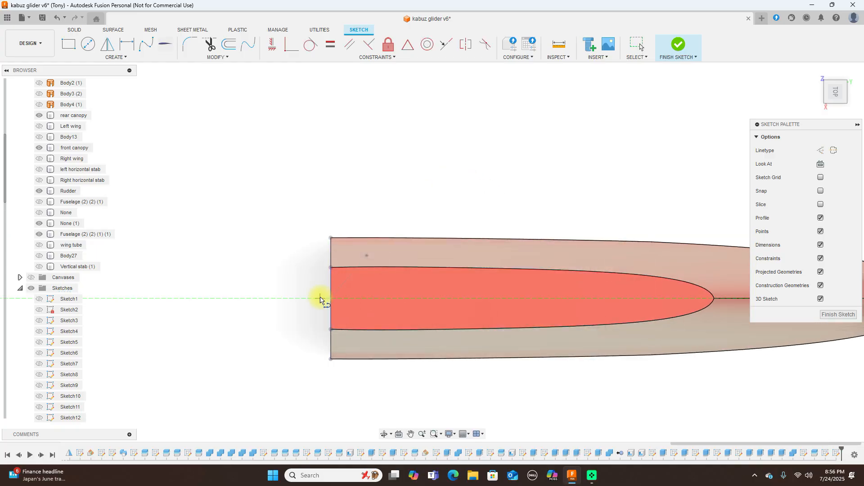
pyautogui.click(321, 298)
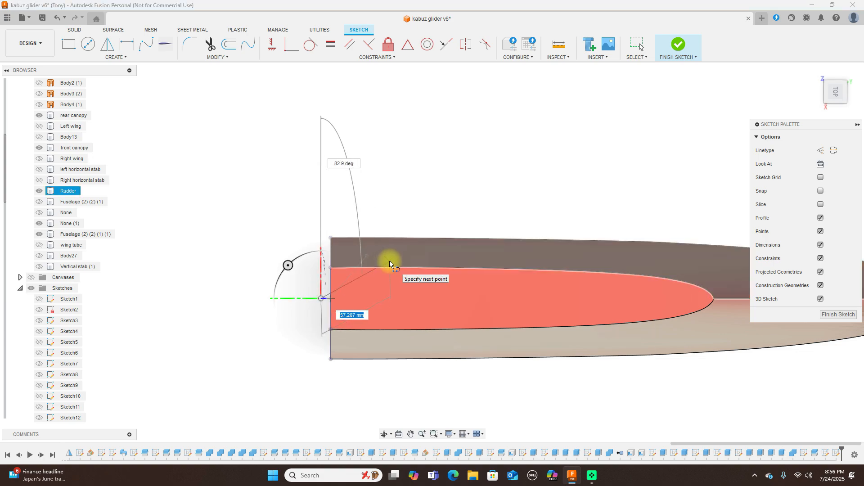
pyautogui.click(363, 249)
pyautogui.rightClick(362, 251)
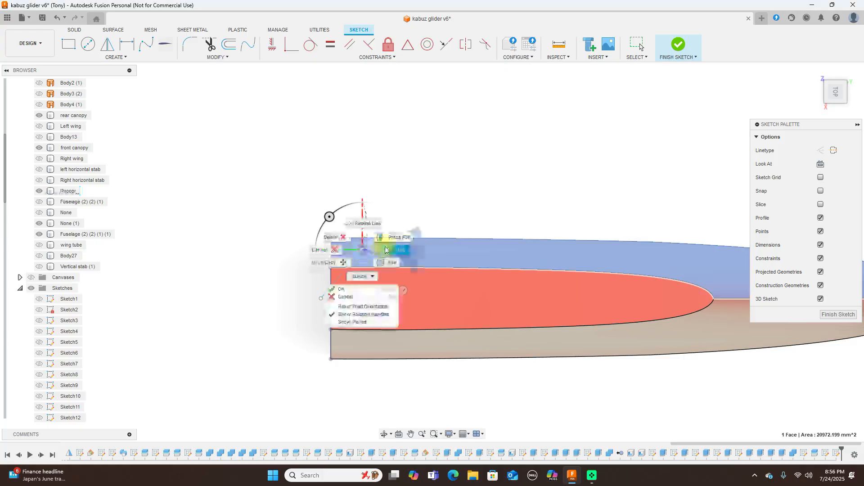
pyautogui.click(363, 219)
# Step: Sketch a second diagonal line from the first line's outer endpoint toward the opposite side of the rudder
pyautogui.press('l')
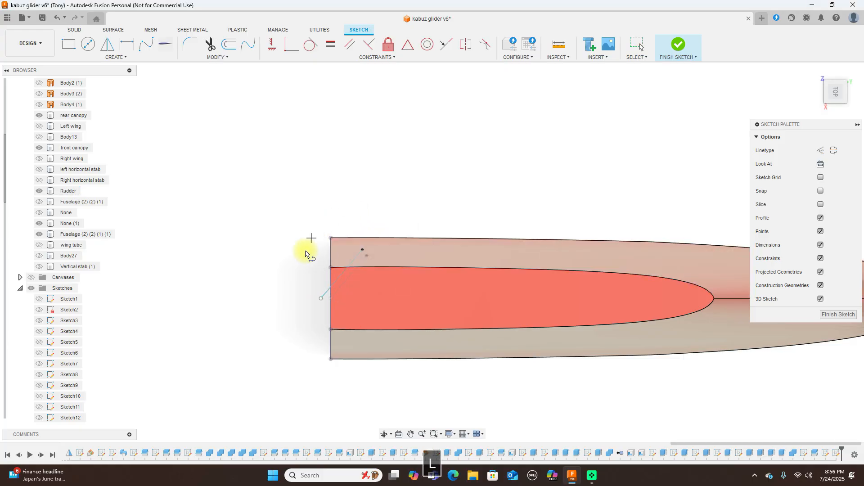
pyautogui.click(321, 298)
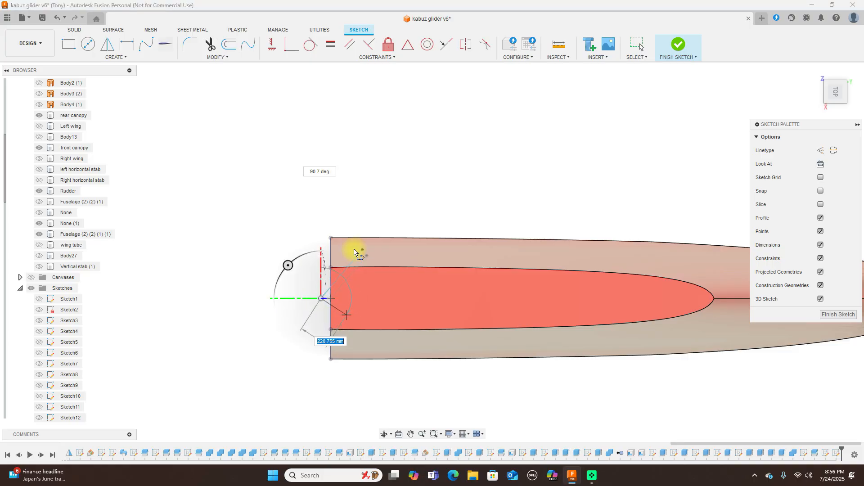
pyautogui.click(359, 341)
pyautogui.rightClick(359, 342)
pyautogui.click(378, 343)
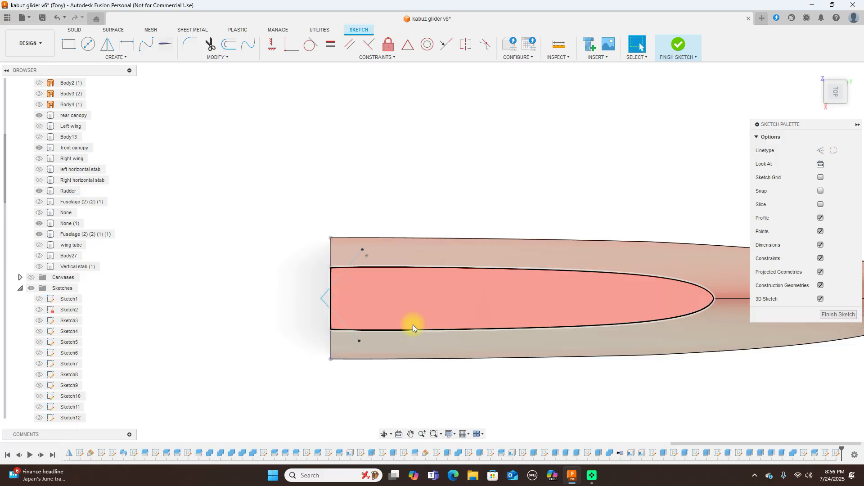
# Step: Delete both diagonal lines at the rudder's straight end and finish the sketch
pyautogui.click(838, 93)
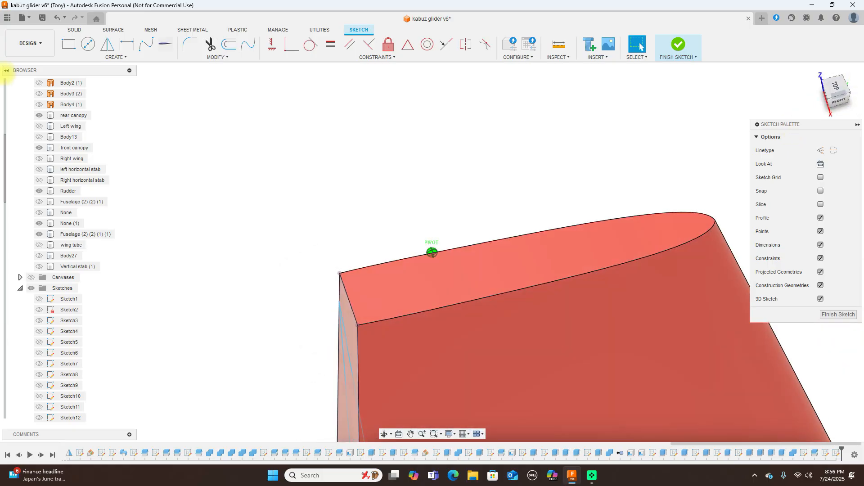
pyautogui.click(95, 18)
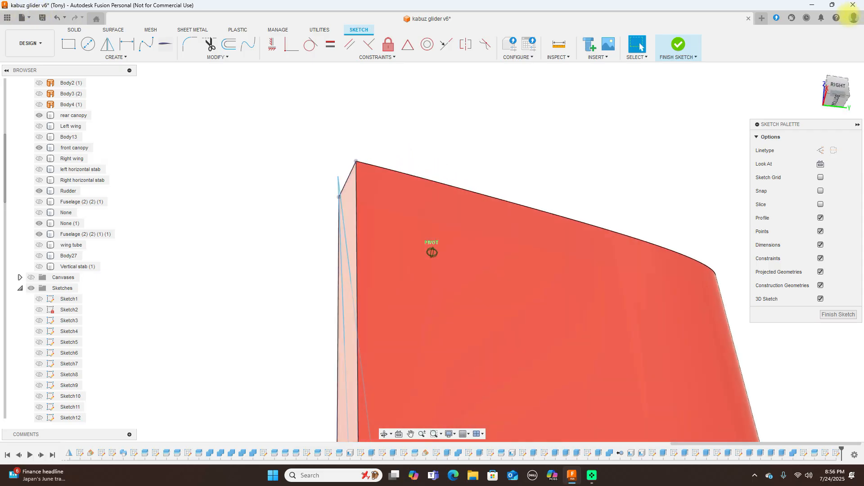
pyautogui.moveTo(835, 93); pyautogui.dragTo(850, 269)
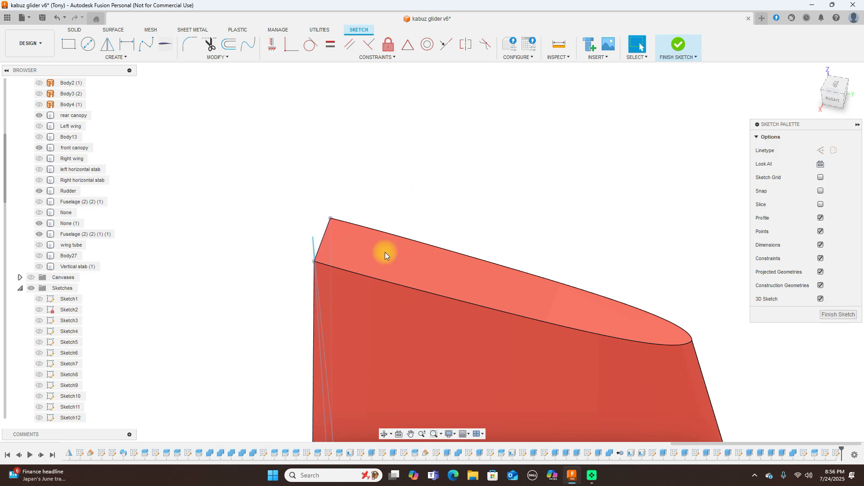
pyautogui.click(315, 250)
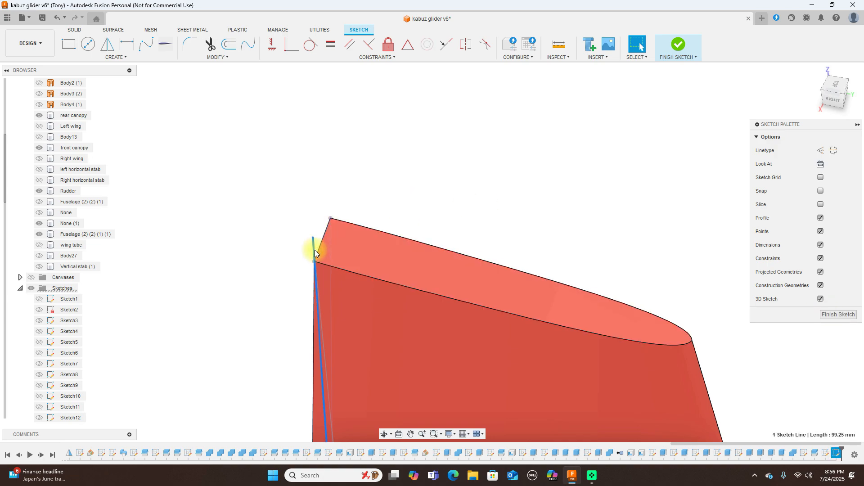
pyautogui.press('Delete')
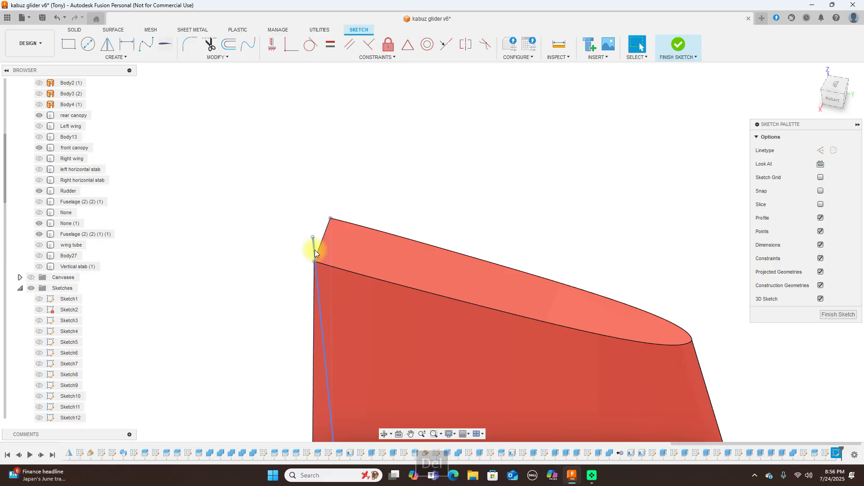
pyautogui.press('Delete')
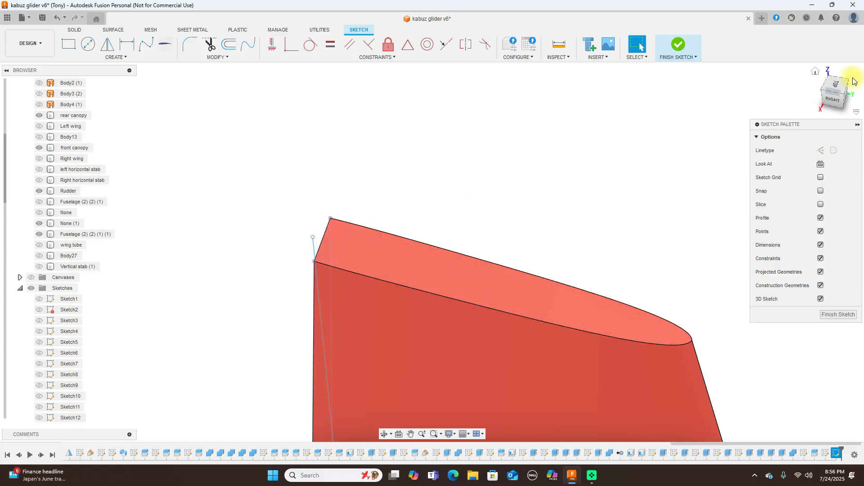
pyautogui.click(833, 104)
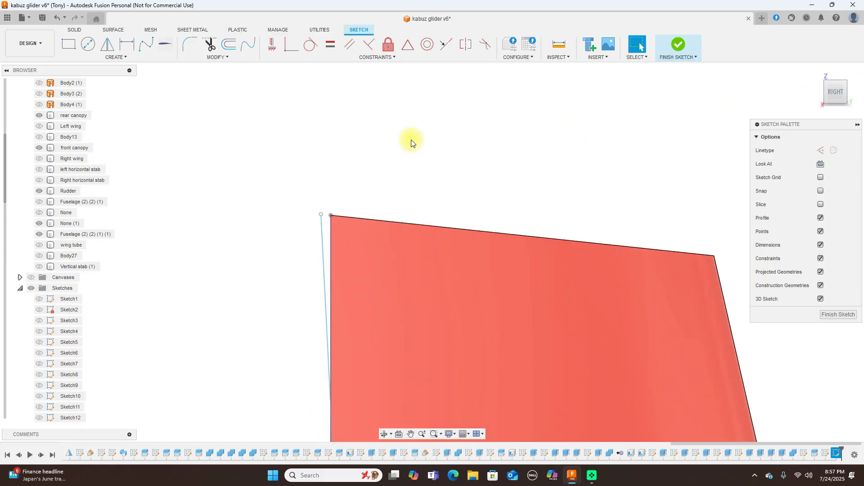
pyautogui.click(320, 236)
pyautogui.press('Delete')
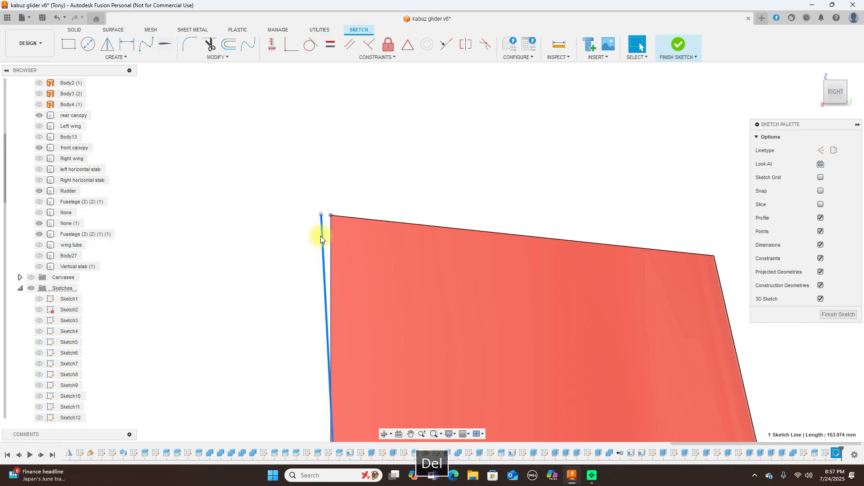
pyautogui.scroll(-2, 561, 171)
pyautogui.scroll(-1, 561, 171)
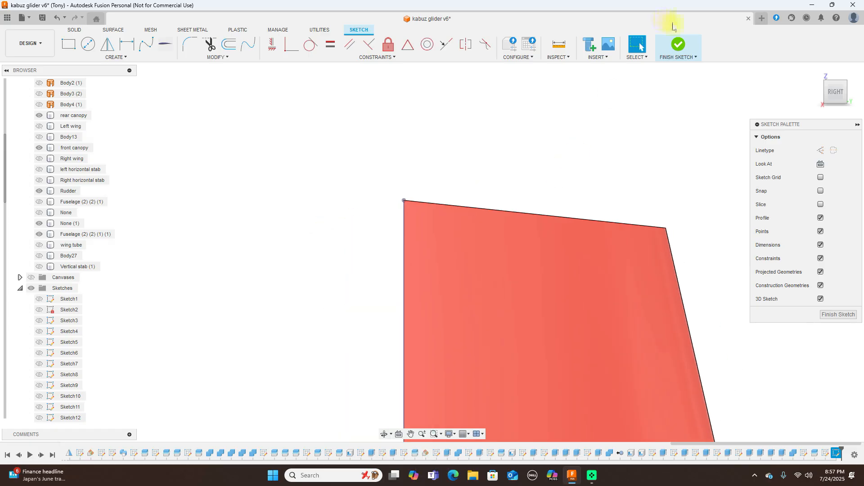
pyautogui.click(681, 47)
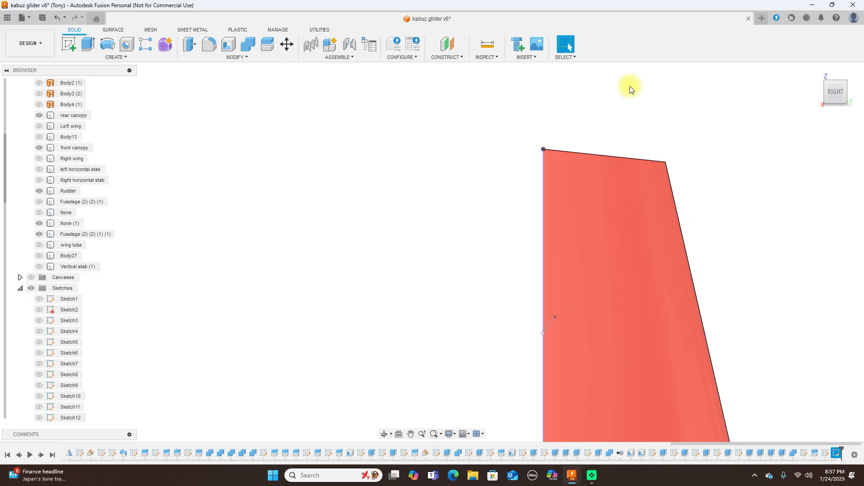
# Step: Create an offset plane 5 mm above the profile at the rudder's top end
pyautogui.click(461, 60)
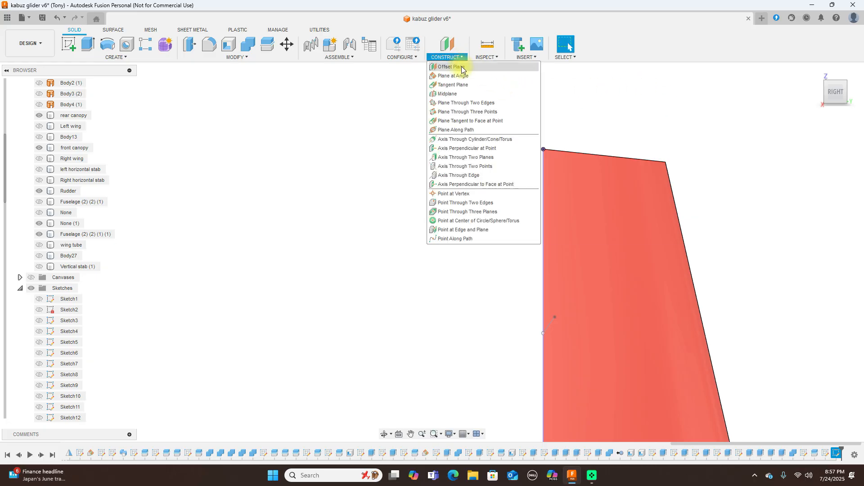
pyautogui.click(449, 64)
pyautogui.moveTo(833, 82); pyautogui.dragTo(816, 114)
pyautogui.click(561, 212)
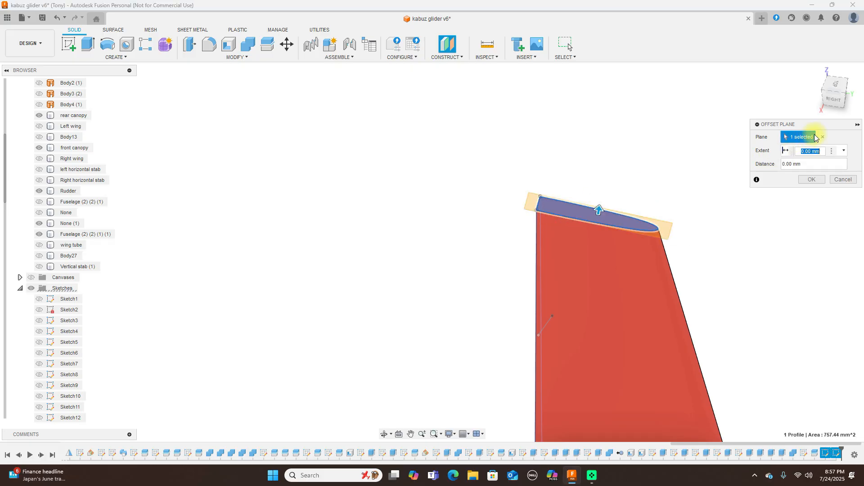
pyautogui.moveTo(835, 95); pyautogui.dragTo(682, 100)
pyautogui.moveTo(616, 102); pyautogui.dragTo(563, 106, button='middle')
pyautogui.moveTo(512, 141); pyautogui.dragTo(622, 125)
pyautogui.press('BackSpace')
pyautogui.write('5')
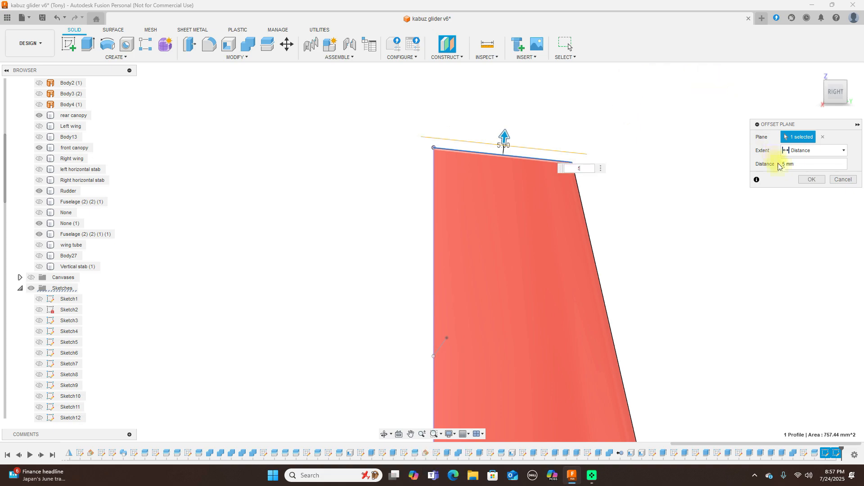
pyautogui.click(814, 179)
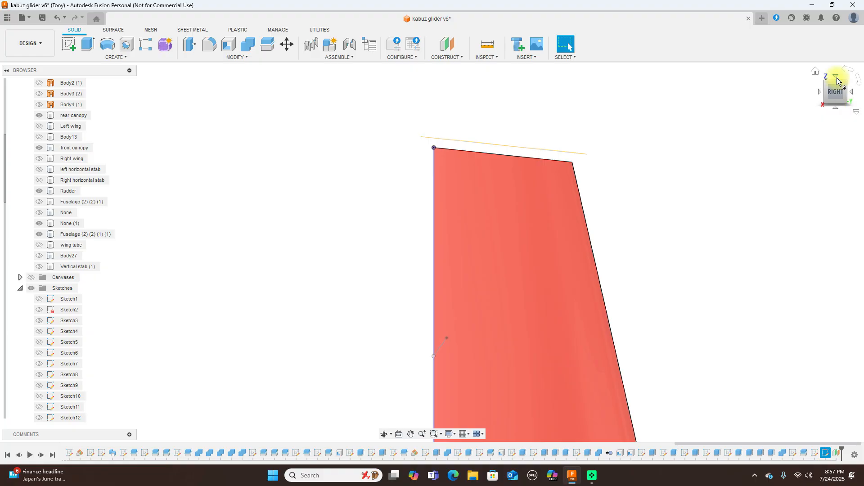
# Step: Start a new sketch on the offset plane above the rudder's top end
pyautogui.click(837, 76)
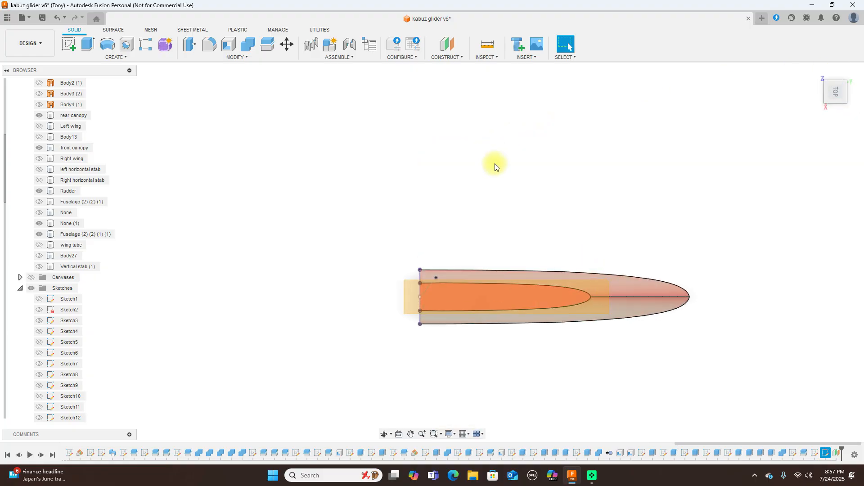
pyautogui.click(427, 239)
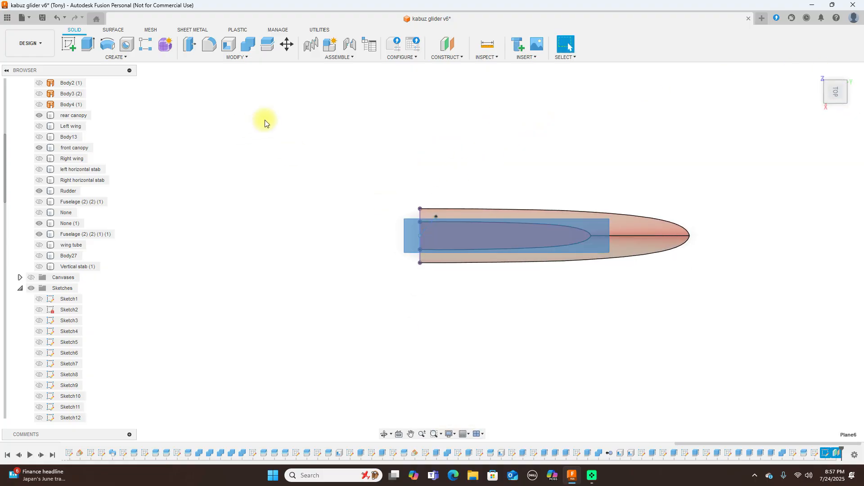
pyautogui.click(76, 45)
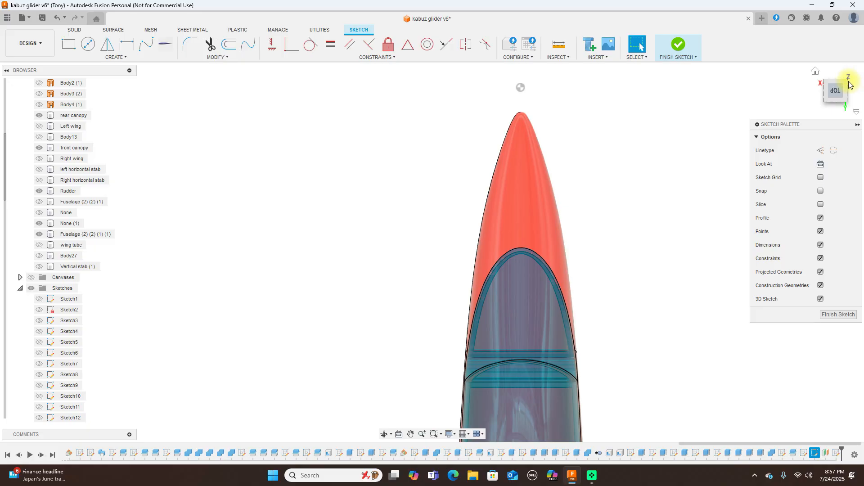
# Step: Sketch a straight line along the rudder's centreline, from just beyond its straight end to past the top profile's rounded tip
pyautogui.moveTo(846, 82)
pyautogui.mouseDown()
pyautogui.moveTo(825, 62)
pyautogui.moveTo(837, 92)
pyautogui.moveTo(53, 93)
pyautogui.moveTo(104, 76)
pyautogui.mouseUp()
pyautogui.click(836, 90)
pyautogui.click(503, 172)
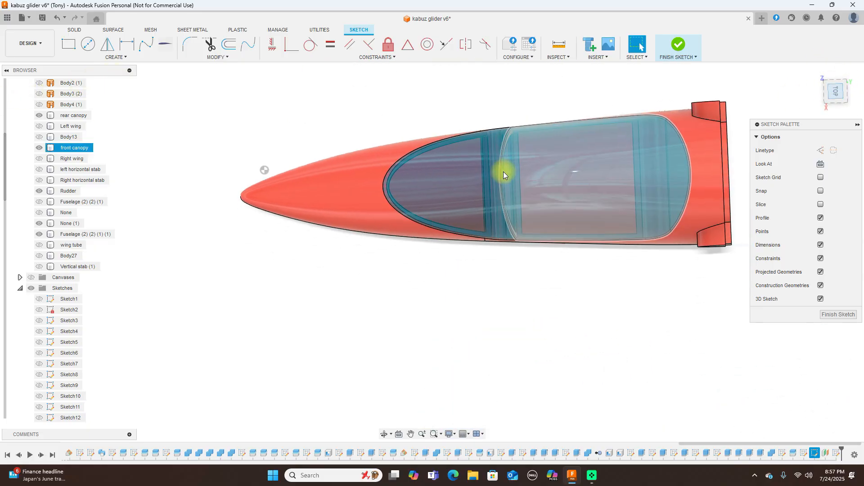
pyautogui.scroll(-1, 504, 172)
pyautogui.moveTo(588, 311); pyautogui.dragTo(197, 313, button='middle')
pyautogui.scroll(-2, 529, 280)
pyautogui.moveTo(567, 268); pyautogui.dragTo(455, 243, button='middle')
pyautogui.scroll(5, 456, 243)
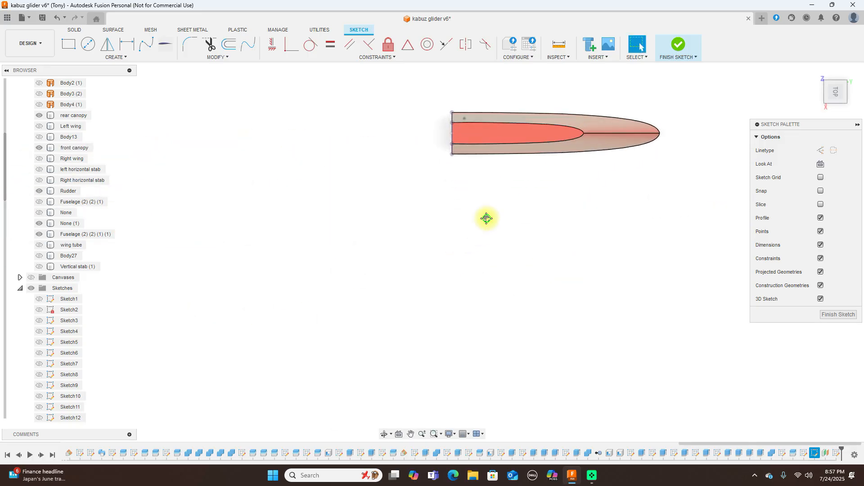
pyautogui.scroll(2, 485, 280)
pyautogui.scroll(1, 482, 245)
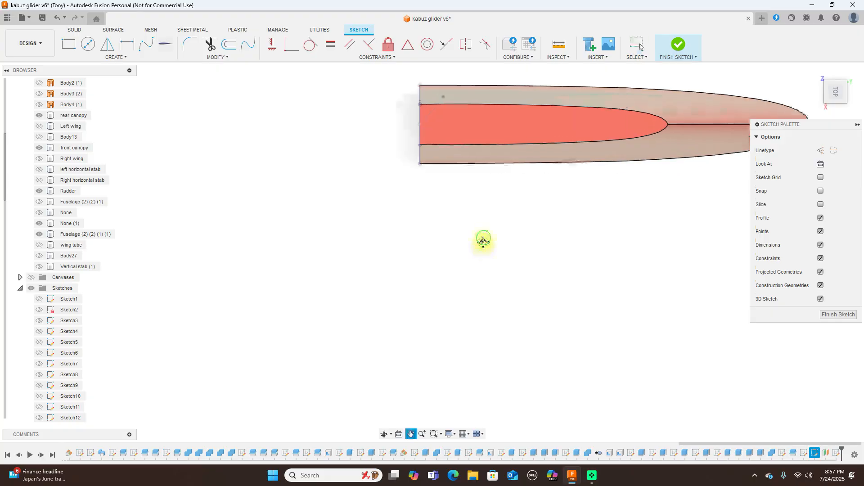
pyautogui.moveTo(482, 238); pyautogui.dragTo(478, 319, button='middle')
pyautogui.press('l')
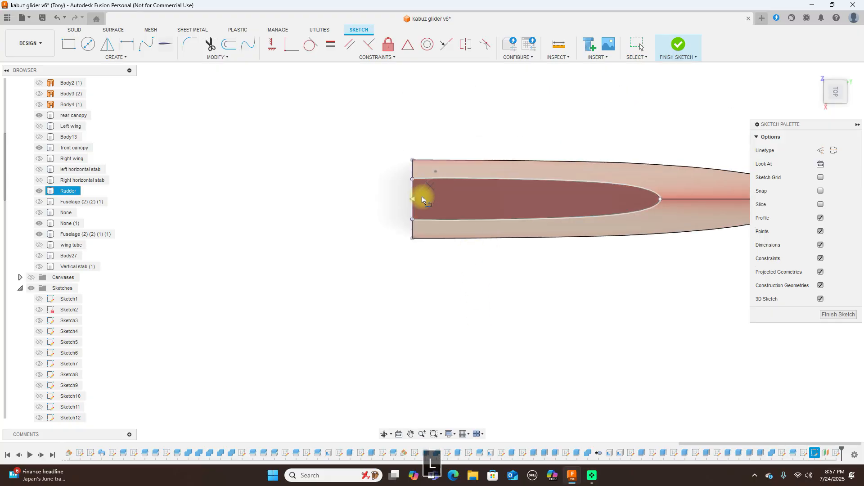
pyautogui.scroll(1, 406, 201)
pyautogui.click(406, 198)
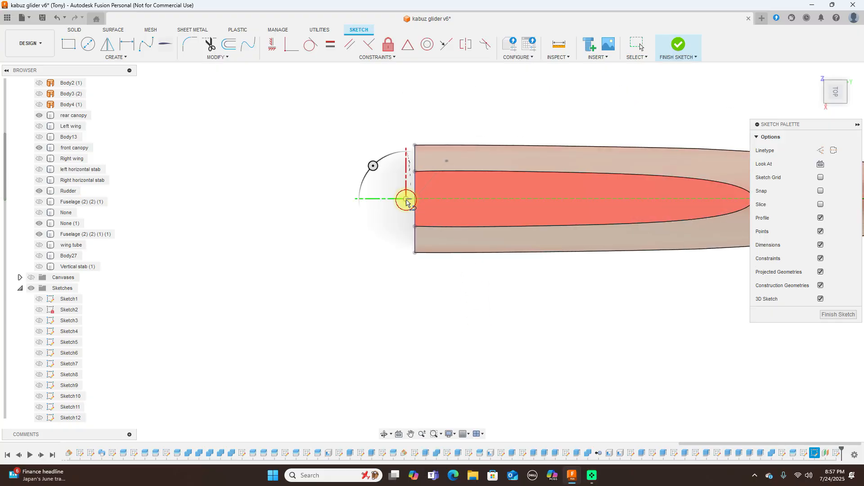
pyautogui.scroll(-3, 518, 197)
pyautogui.click(671, 199)
pyautogui.rightClick(671, 198)
pyautogui.click(701, 197)
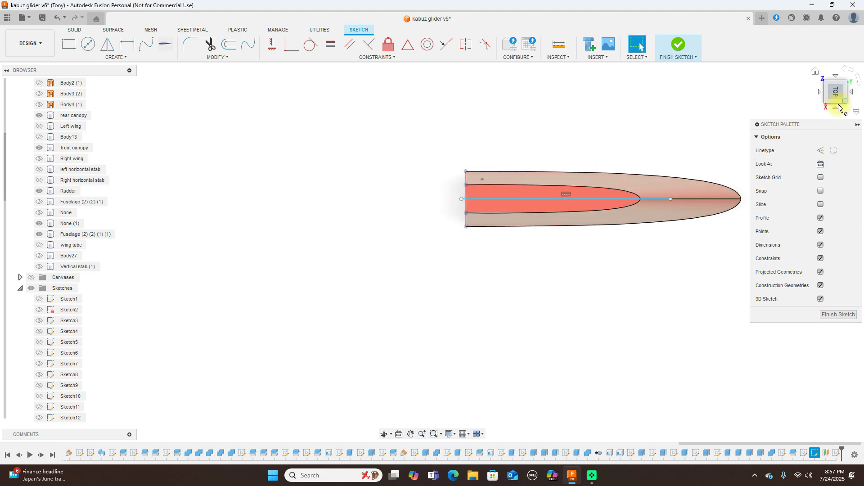
pyautogui.moveTo(838, 101)
pyautogui.mouseDown()
pyautogui.moveTo(823, 86)
pyautogui.moveTo(829, 93)
pyautogui.mouseUp()
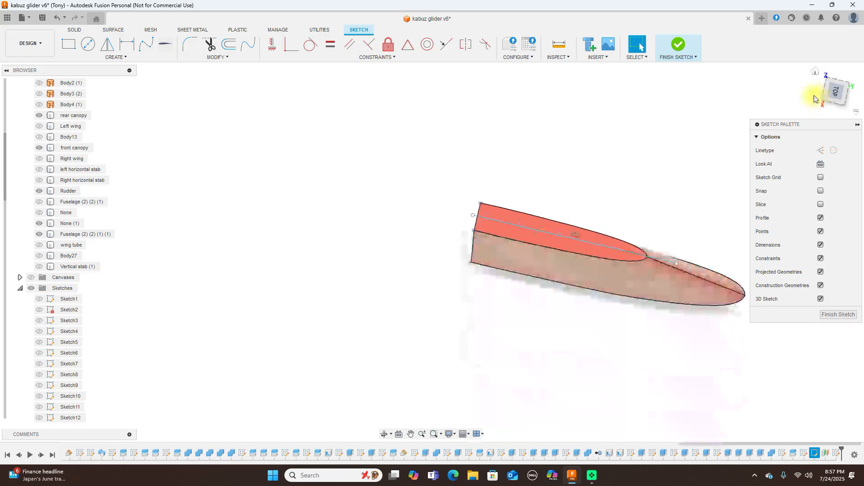
# Step: Try to sketch a diagonal line from the centreline's crossing with the rudder's straight end toward one side edge
pyautogui.click(828, 93)
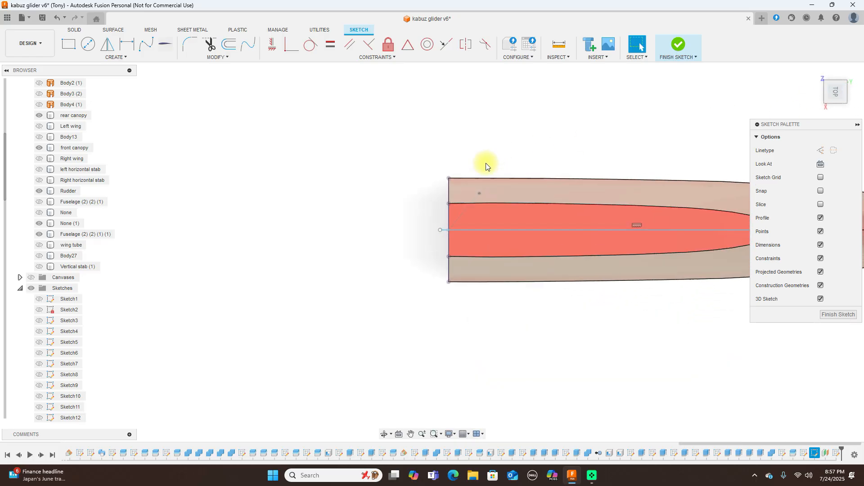
pyautogui.press('l')
pyautogui.scroll(4, 462, 232)
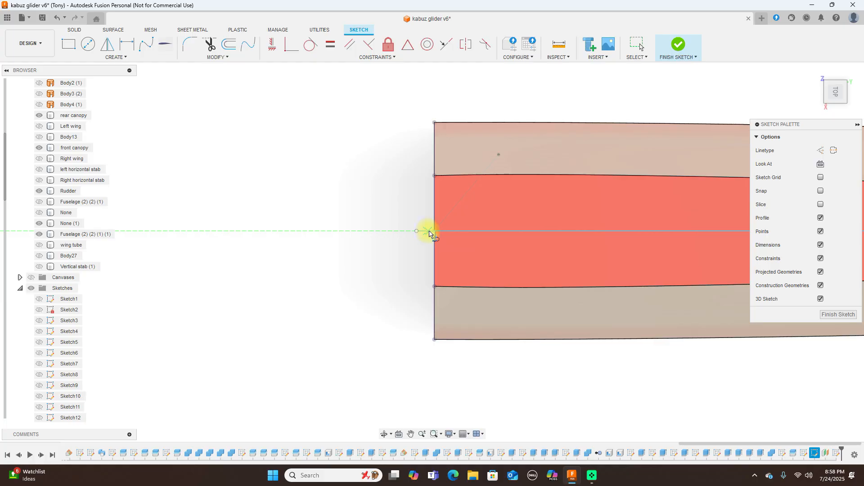
pyautogui.click(434, 231)
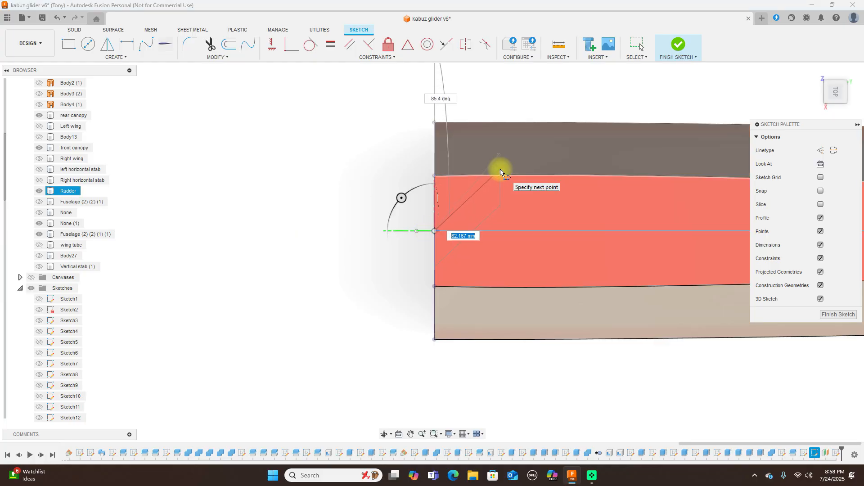
pyautogui.click(483, 152)
pyautogui.rightClick(483, 152)
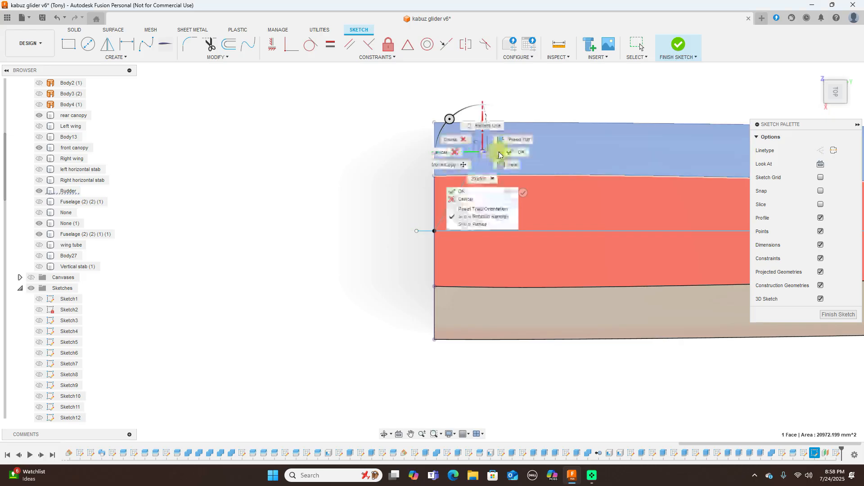
pyautogui.click(499, 155)
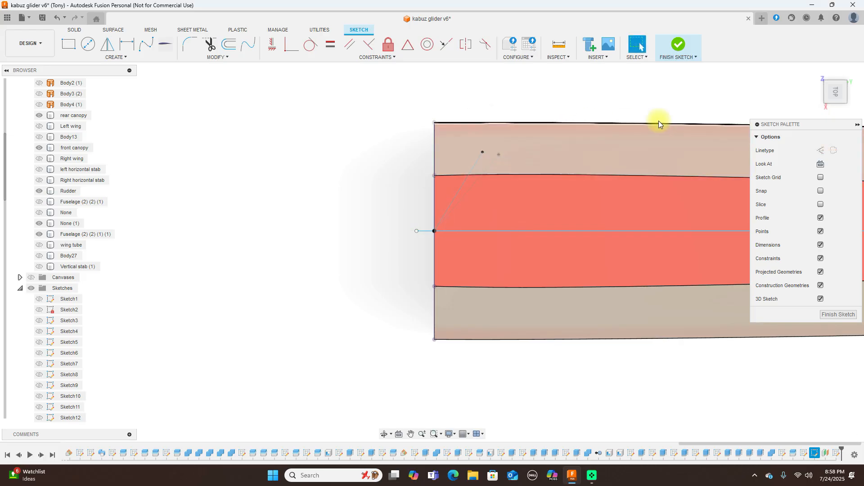
# Step: Check the diagonal line's height from the side and undo it
pyautogui.click(839, 97)
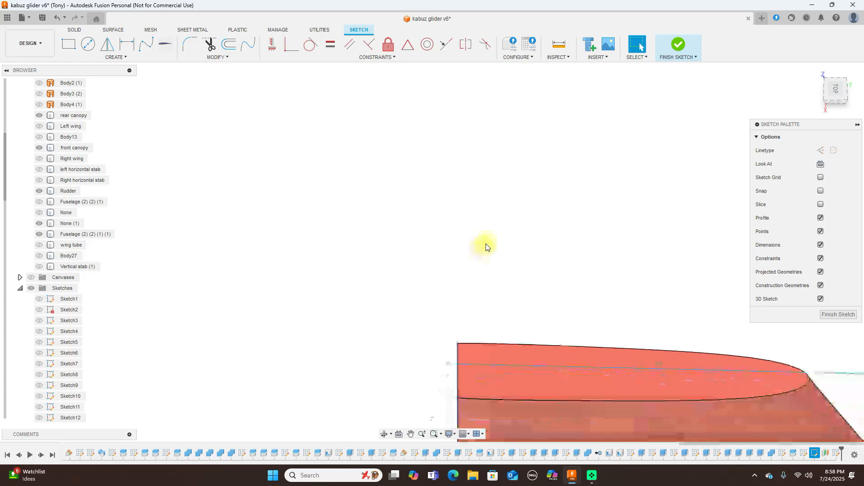
pyautogui.click(832, 101)
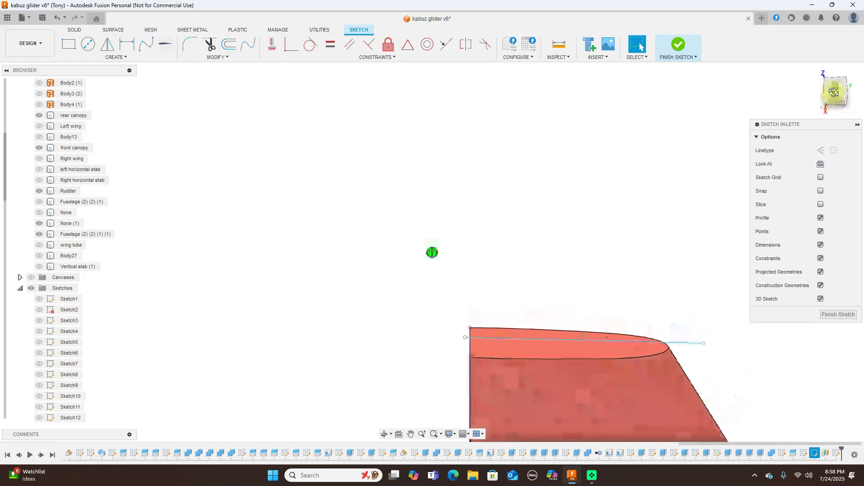
pyautogui.rightClick(680, 175)
pyautogui.click(649, 176)
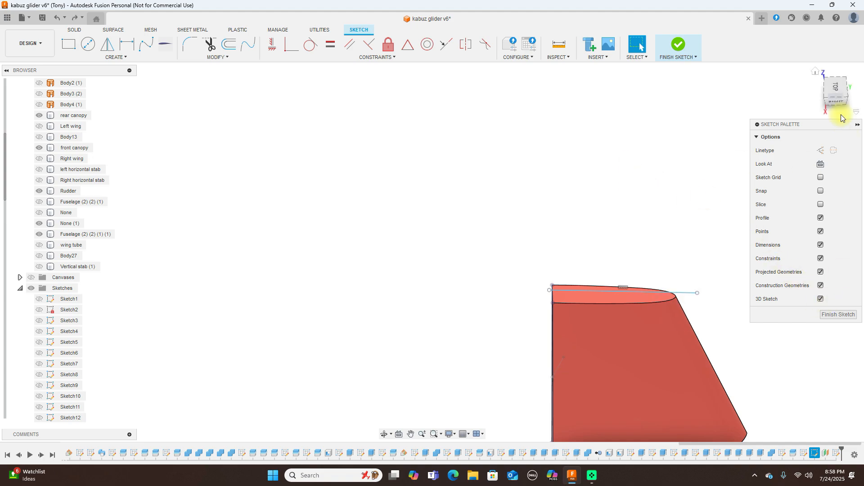
# Step: Sketch a diagonal line about 32.5 mm long from the centreline's end beyond the straight end, outward past one side edge
pyautogui.click(835, 88)
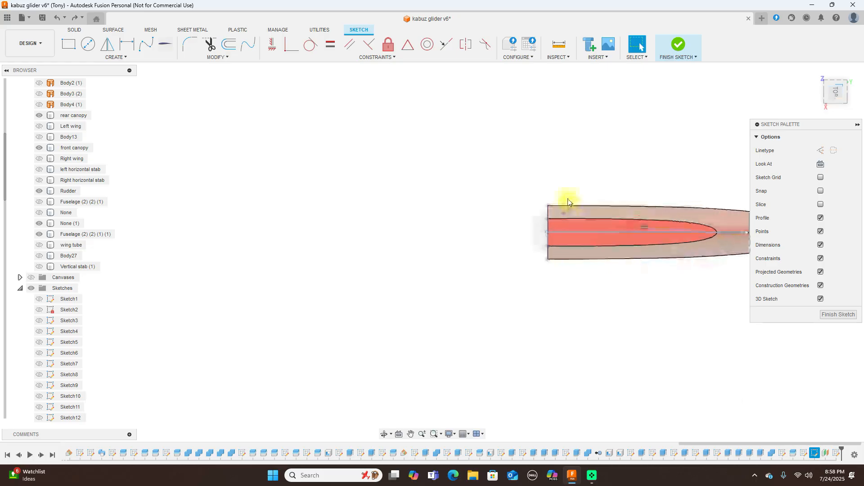
pyautogui.moveTo(591, 160); pyautogui.dragTo(465, 152)
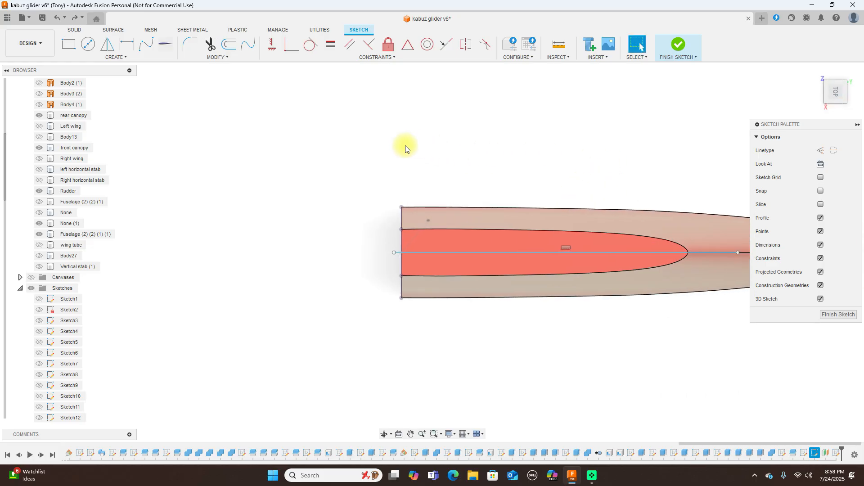
pyautogui.scroll(2, 404, 148)
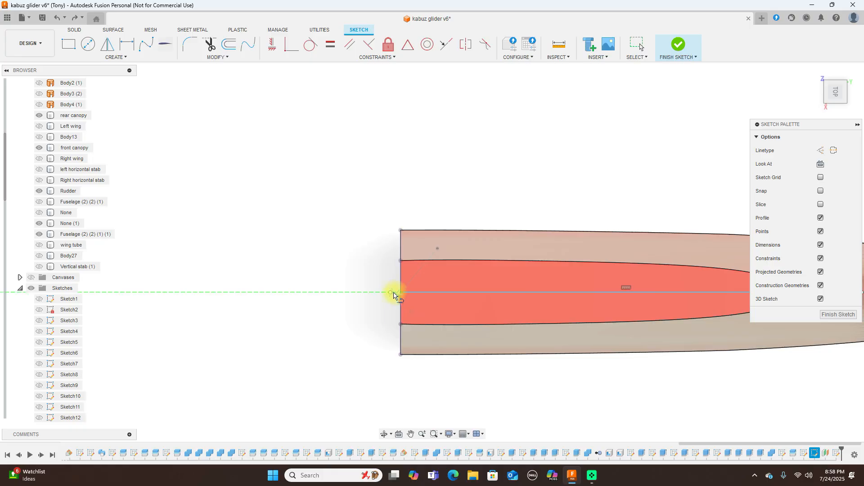
pyautogui.click(391, 292)
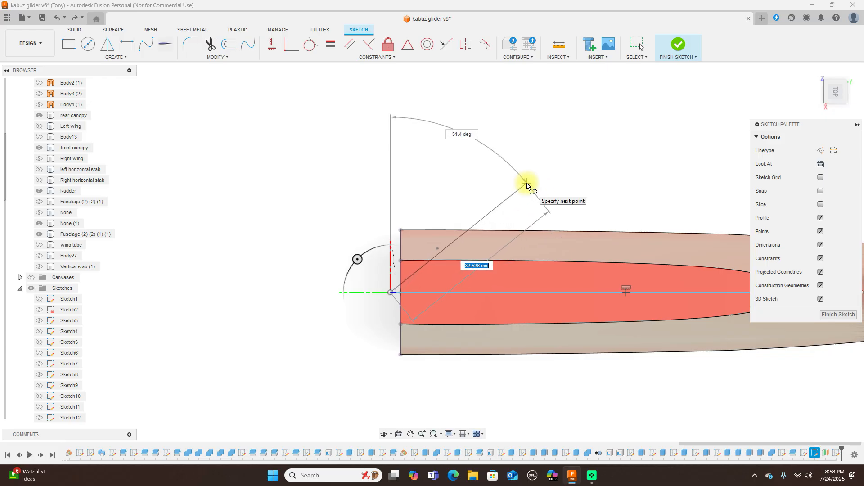
pyautogui.click(526, 183)
pyautogui.rightClick(524, 181)
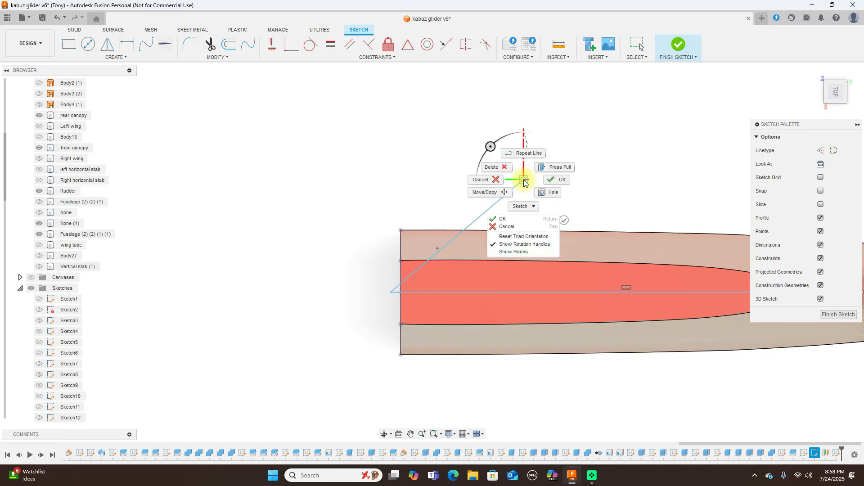
pyautogui.click(558, 180)
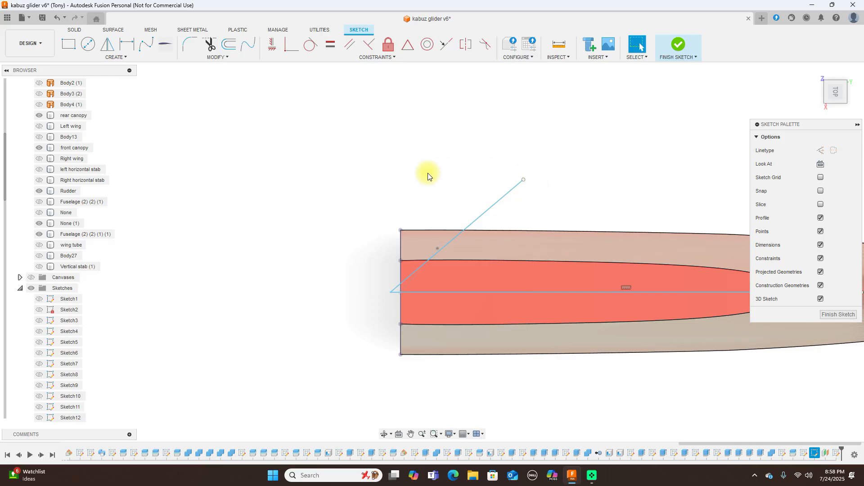
# Step: Sketch a second diagonal line about 24 mm long from the same centreline endpoint, past the rudder's opposite side edge
pyautogui.press('l')
pyautogui.moveTo(390, 293)
pyautogui.mouseDown()
pyautogui.moveTo(447, 380)
pyautogui.moveTo(485, 383)
pyautogui.mouseUp()
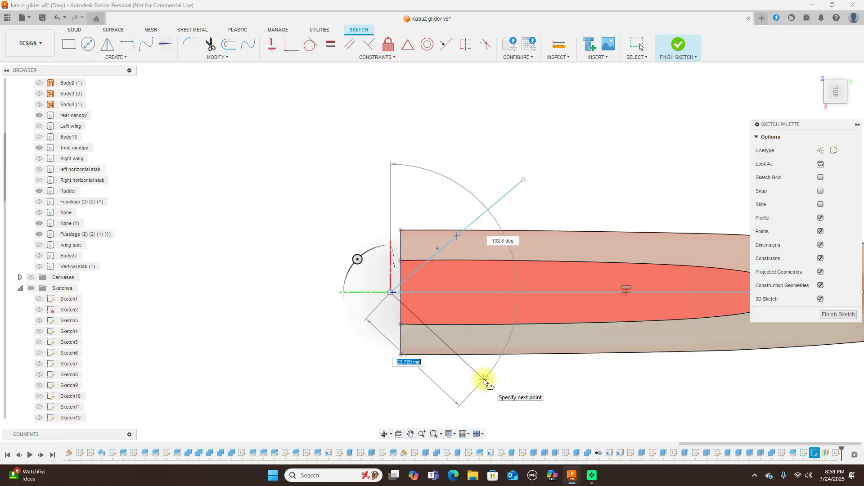
pyautogui.click(489, 379)
pyautogui.rightClick(493, 382)
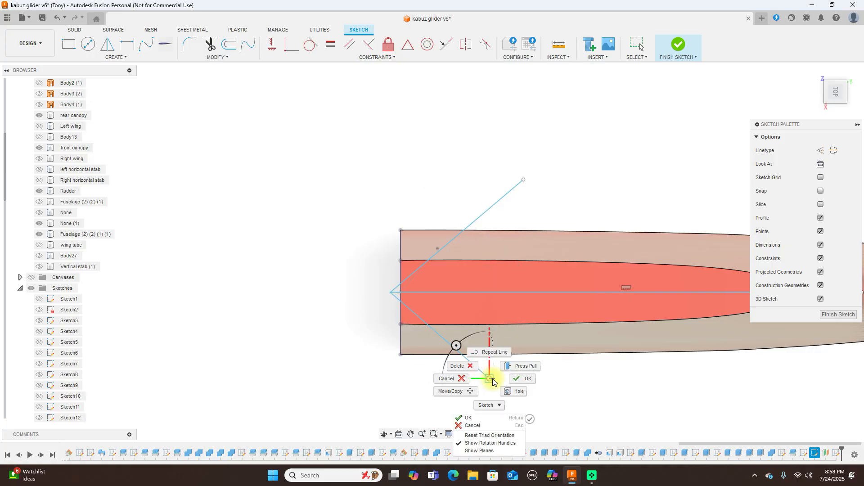
pyautogui.click(522, 378)
# Step: Examine the diagonal lines and centreline from the side and from above to check their position over the rudder
pyautogui.moveTo(833, 107); pyautogui.dragTo(835, 86)
pyautogui.scroll(-5, 650, 257)
pyautogui.scroll(-2, 651, 255)
pyautogui.click(837, 104)
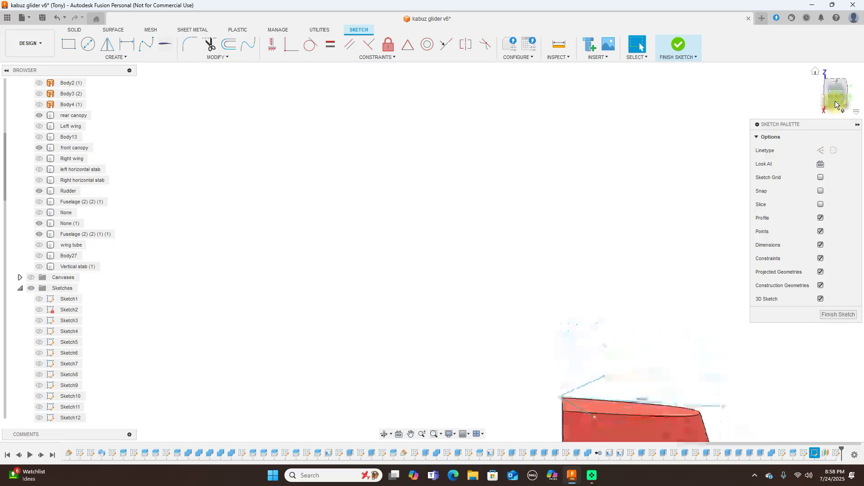
pyautogui.scroll(-2, 417, 244)
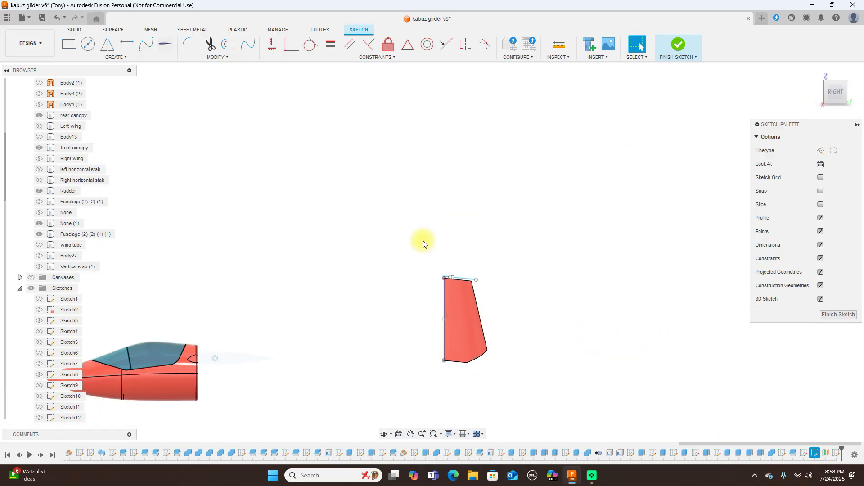
pyautogui.click(848, 92)
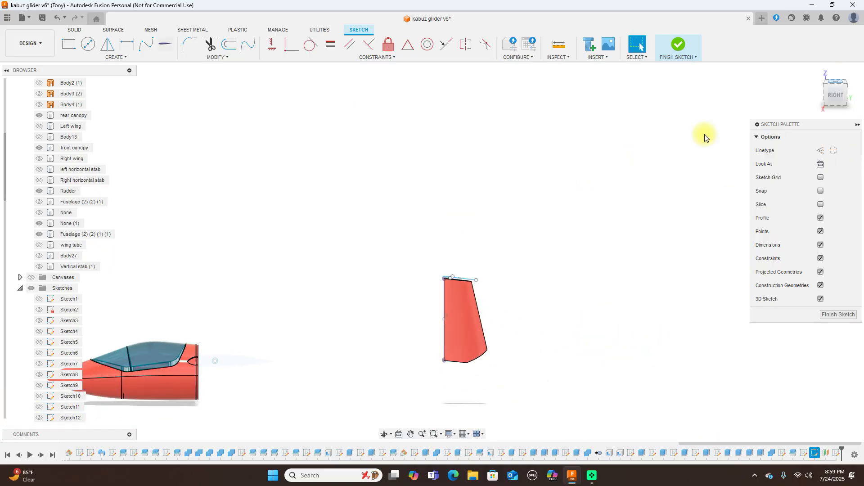
pyautogui.scroll(5, 490, 227)
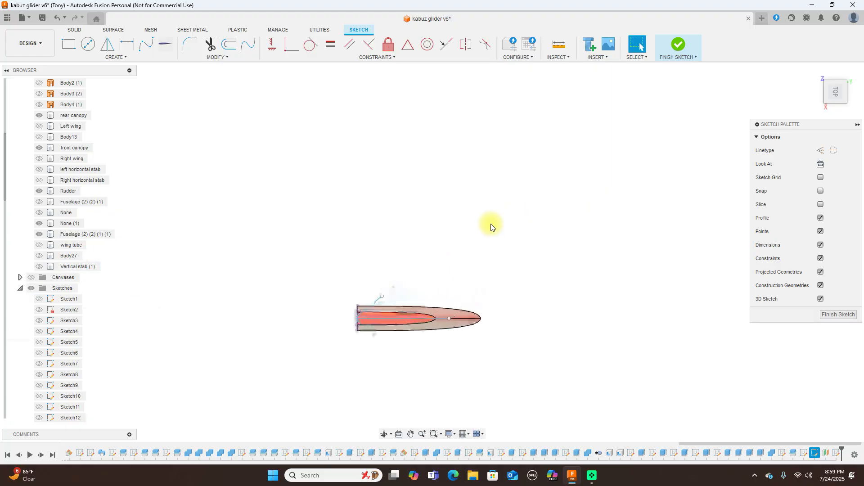
pyautogui.scroll(1, 474, 224)
pyautogui.moveTo(438, 227); pyautogui.dragTo(523, 189, button='middle')
pyautogui.scroll(2, 421, 239)
pyautogui.moveTo(421, 239); pyautogui.dragTo(515, 169, button='middle')
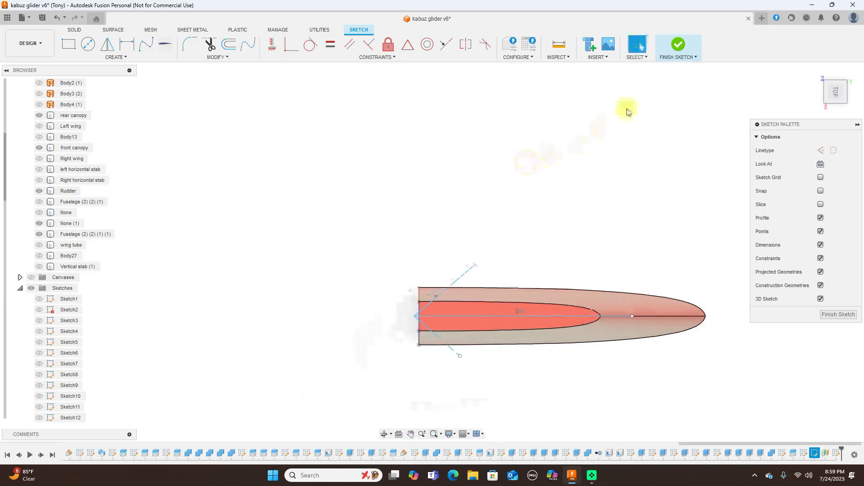
# Step: Finish the sketch and start a new sketch on the flat face at the rudder's bottom end
pyautogui.click(678, 45)
pyautogui.scroll(1, 550, 219)
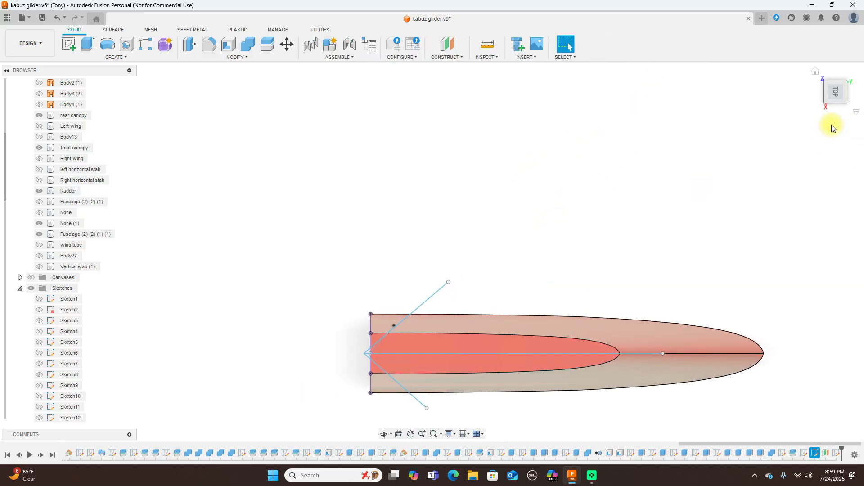
pyautogui.click(838, 107)
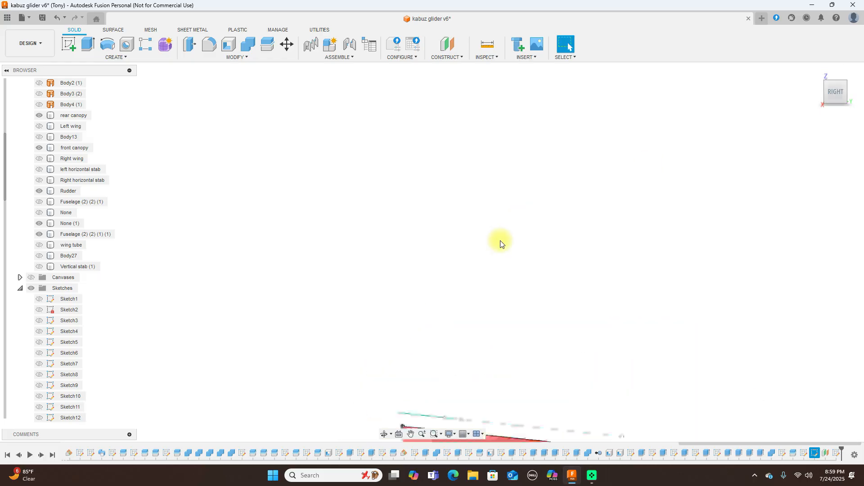
pyautogui.click(836, 110)
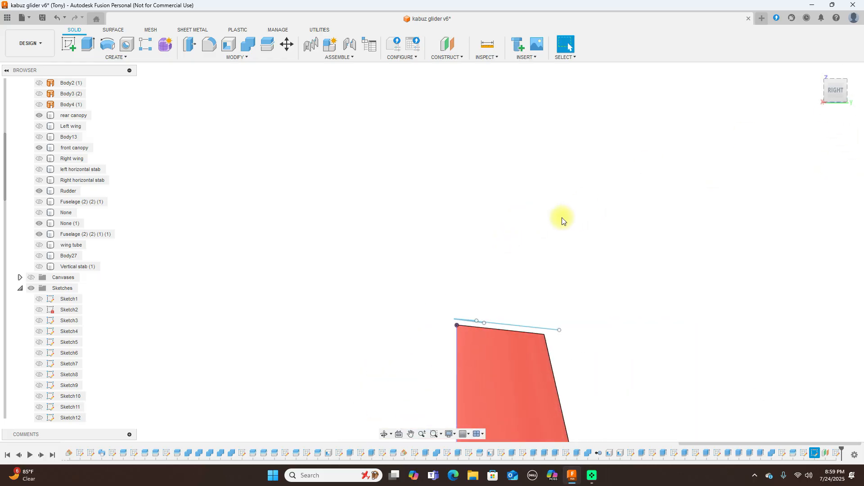
pyautogui.scroll(9, 519, 270)
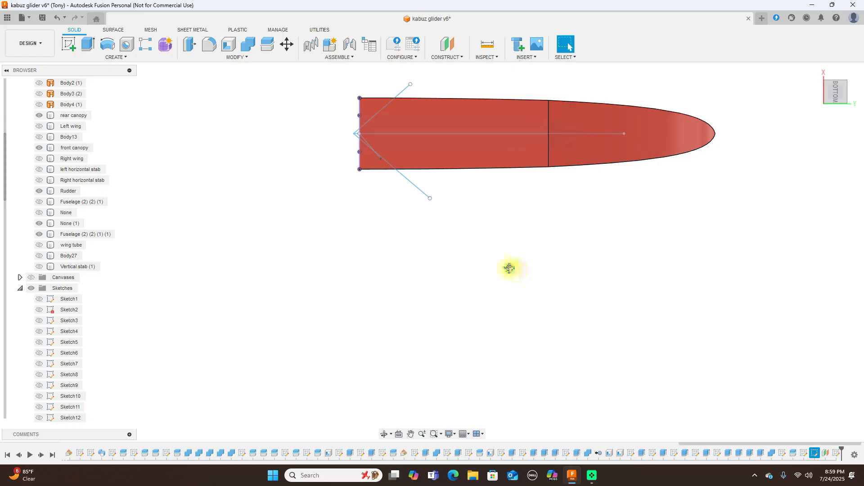
pyautogui.moveTo(510, 268); pyautogui.dragTo(522, 339, button='middle')
pyautogui.moveTo(831, 81); pyautogui.dragTo(828, 82)
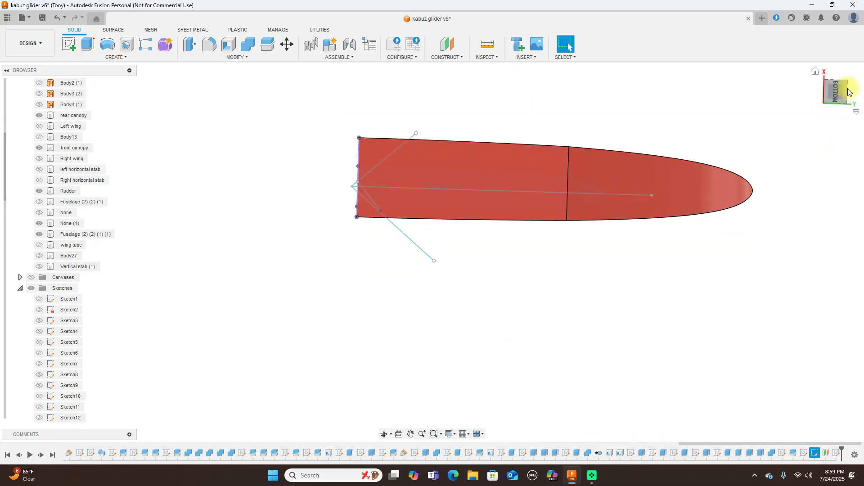
pyautogui.click(840, 92)
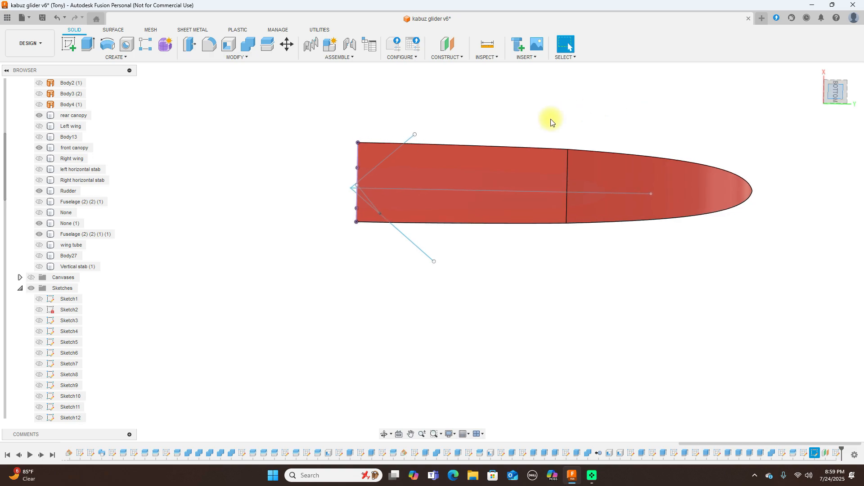
pyautogui.click(429, 176)
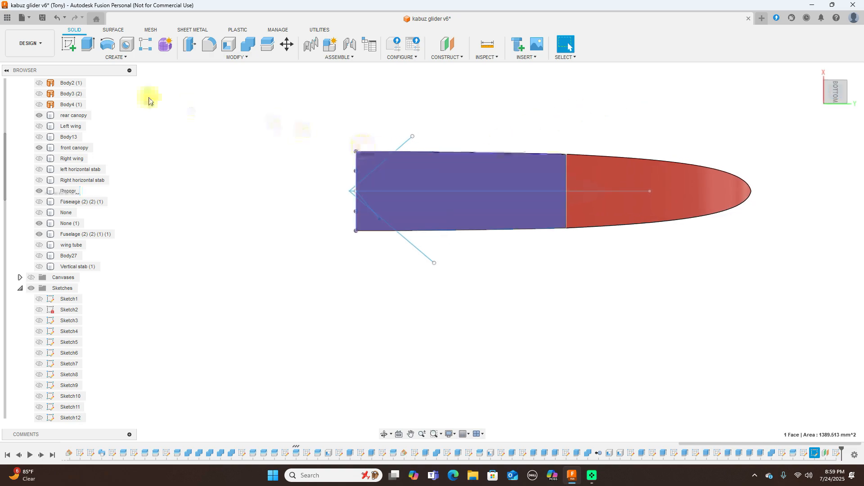
pyautogui.click(72, 47)
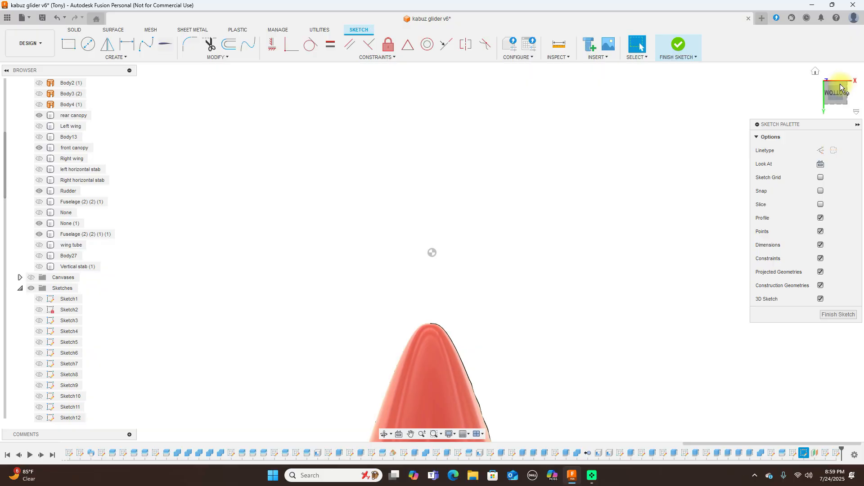
# Step: Examine the rudder's bottom face from directly below, with its straight end and the diagonal guide lines in view
pyautogui.scroll(-3, 569, 268)
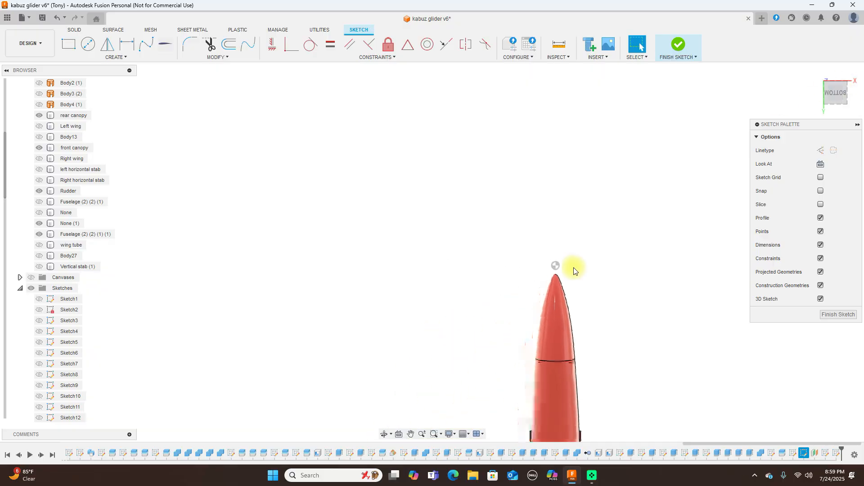
pyautogui.scroll(-3, 573, 271)
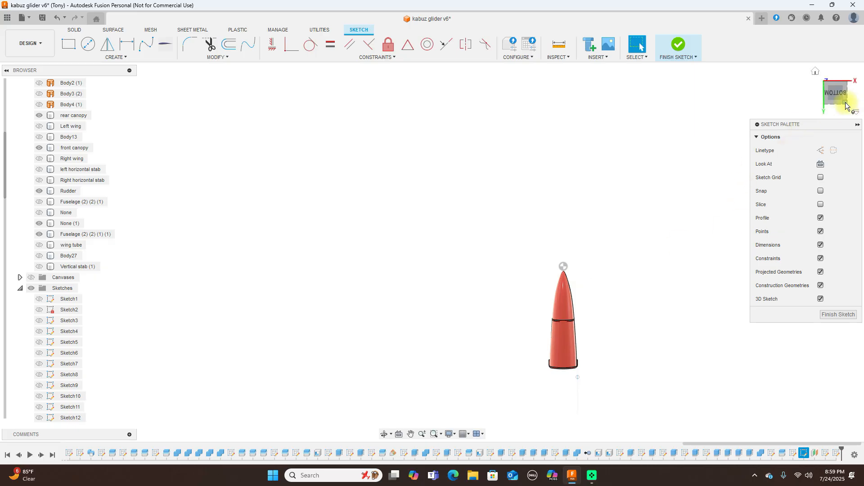
pyautogui.moveTo(850, 103)
pyautogui.mouseDown()
pyautogui.moveTo(858, 100)
pyautogui.moveTo(749, 96)
pyautogui.moveTo(853, 106)
pyautogui.mouseUp()
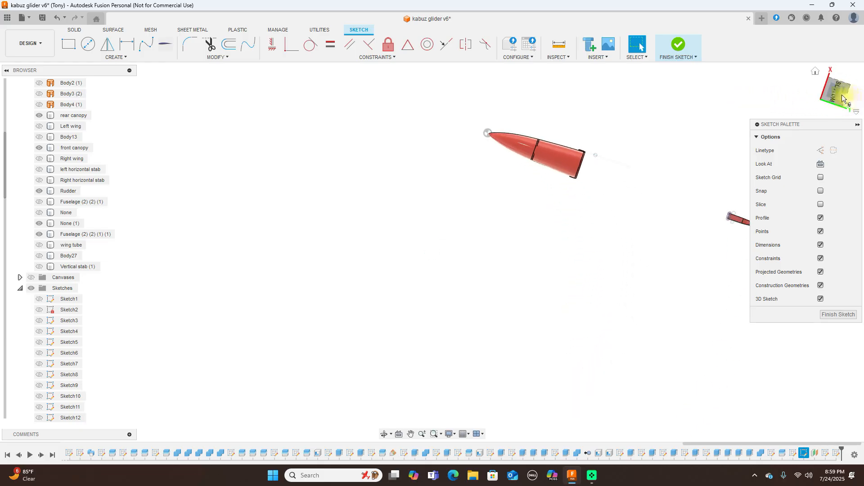
pyautogui.scroll(3, 656, 151)
pyautogui.moveTo(698, 139); pyautogui.dragTo(483, 207, button='middle')
pyautogui.scroll(3, 483, 207)
pyautogui.scroll(5, 483, 208)
pyautogui.moveTo(534, 180); pyautogui.dragTo(476, 260, button='middle')
pyautogui.scroll(3, 484, 258)
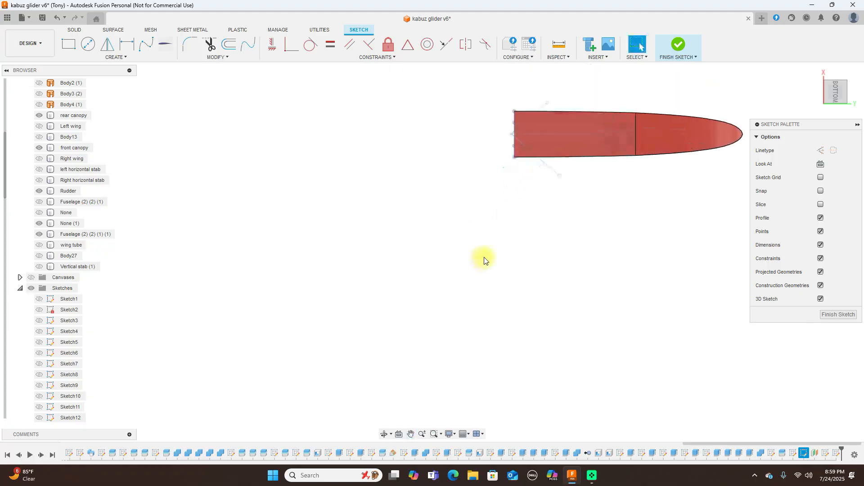
pyautogui.moveTo(544, 205); pyautogui.dragTo(503, 319, button='middle')
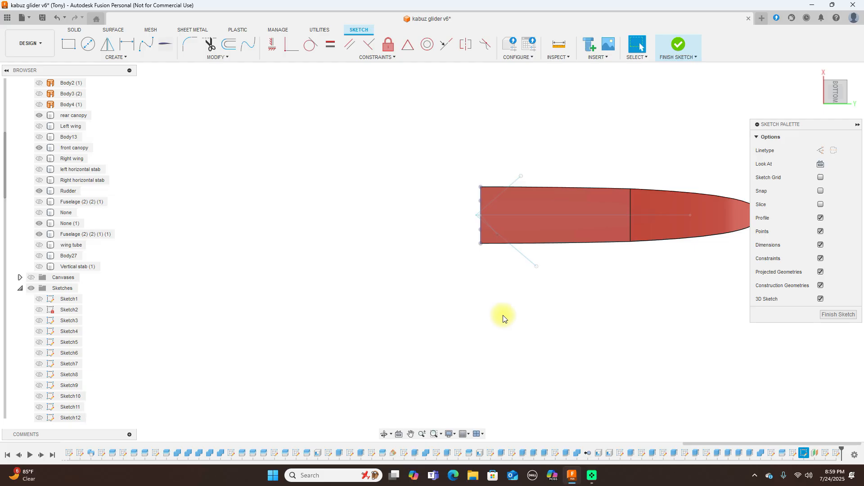
pyautogui.scroll(2, 503, 318)
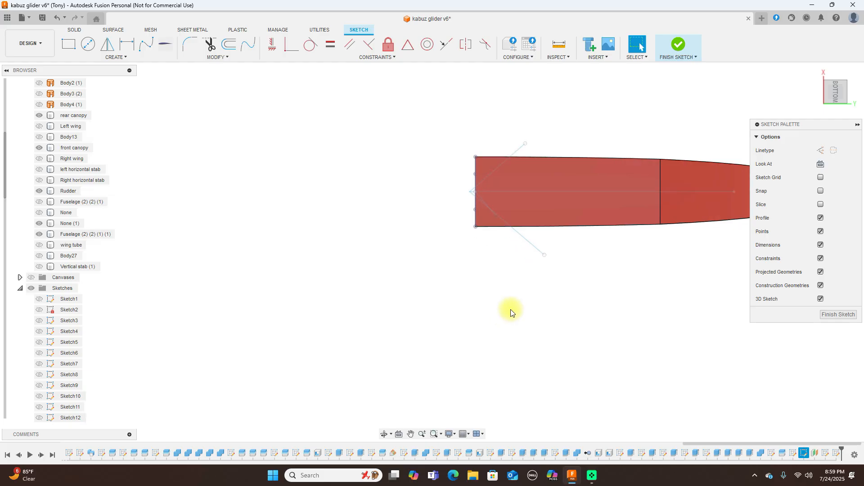
# Step: Sketch a line about 24 mm long from the shorter diagonal guide's outer endpoint to the V's apex on the centreline
pyautogui.press('p')
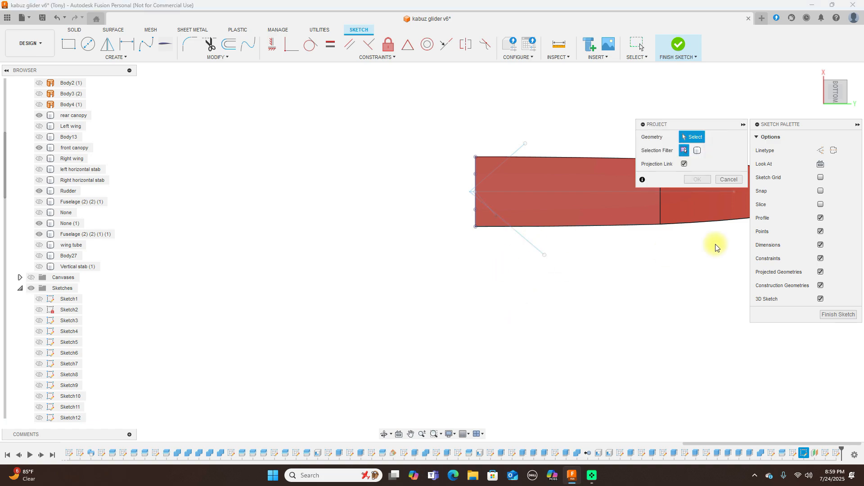
pyautogui.click(729, 180)
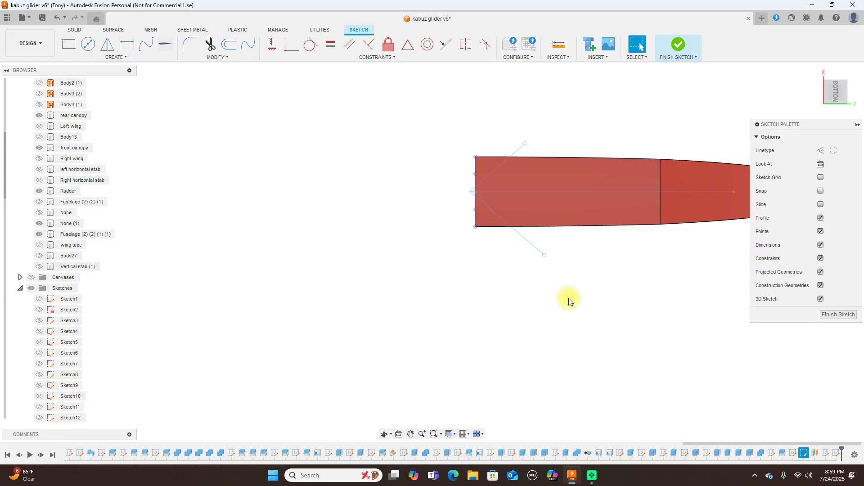
pyautogui.press('l')
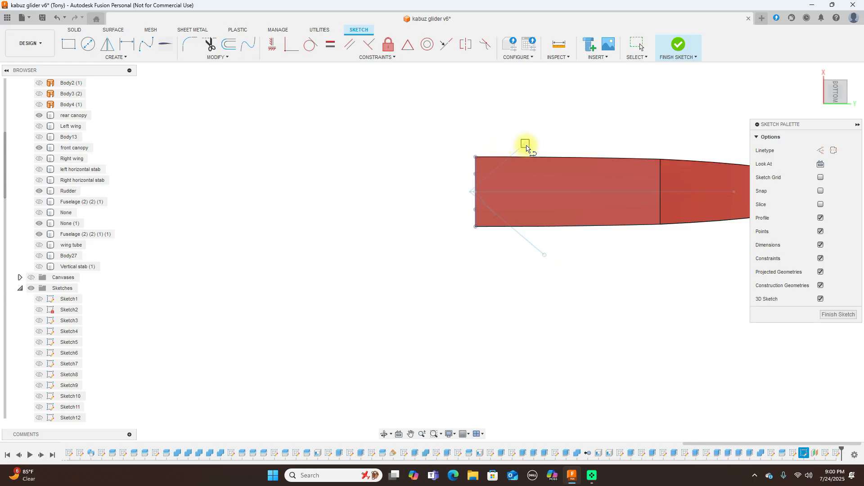
pyautogui.click(525, 143)
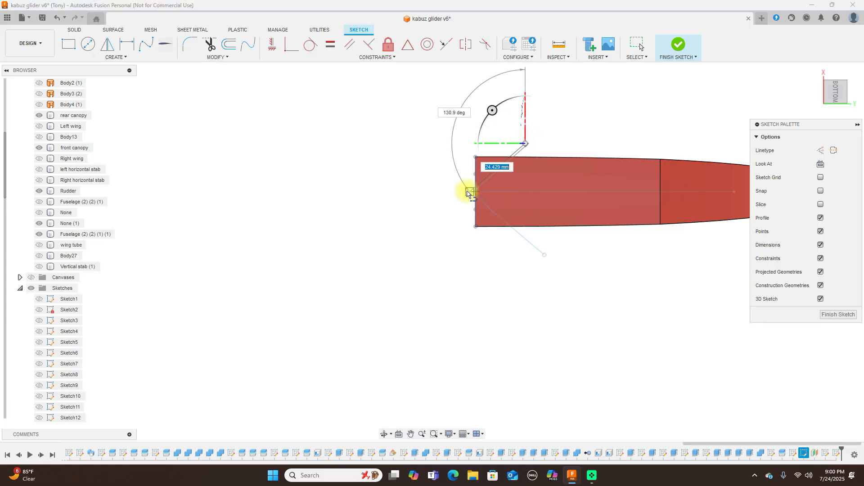
pyautogui.click(468, 193)
pyautogui.rightClick(469, 193)
pyautogui.click(476, 169)
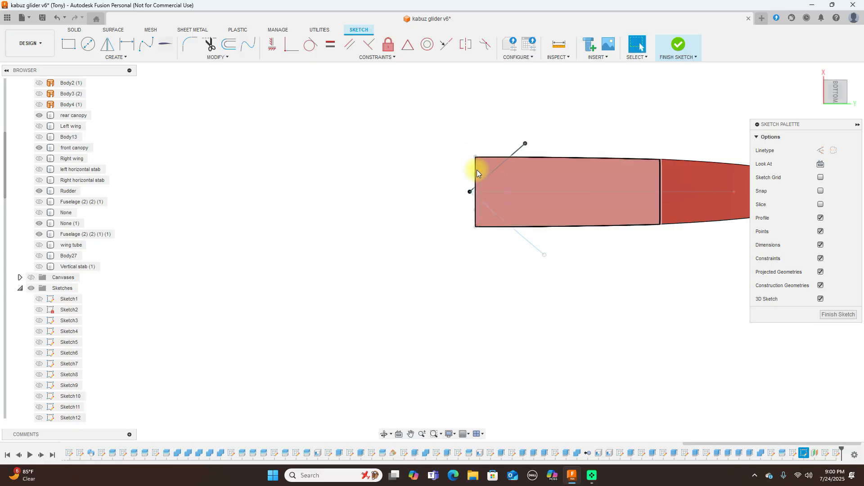
# Step: Sketch a second line about 33 mm long from the V's apex to the other diagonal guide's outer endpoint
pyautogui.press('l')
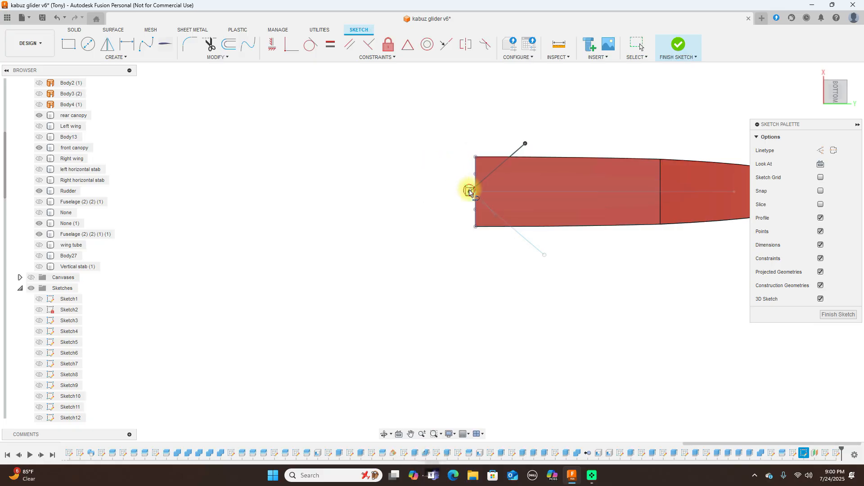
pyautogui.click(469, 192)
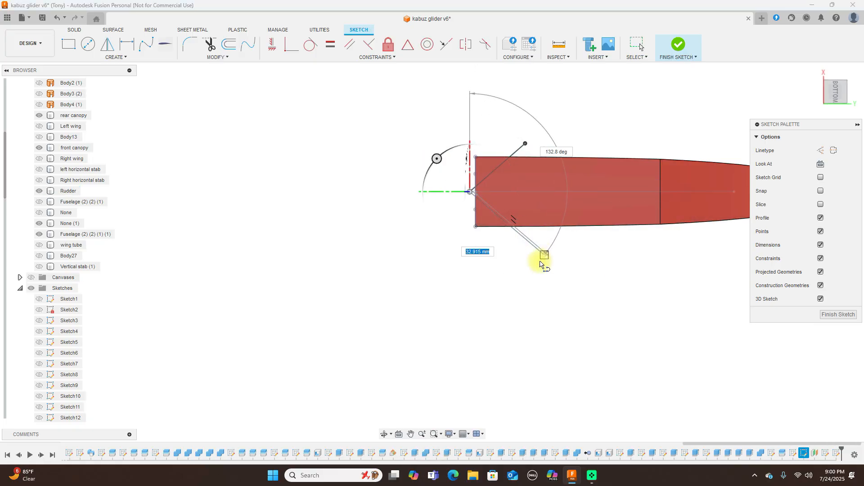
pyautogui.click(545, 256)
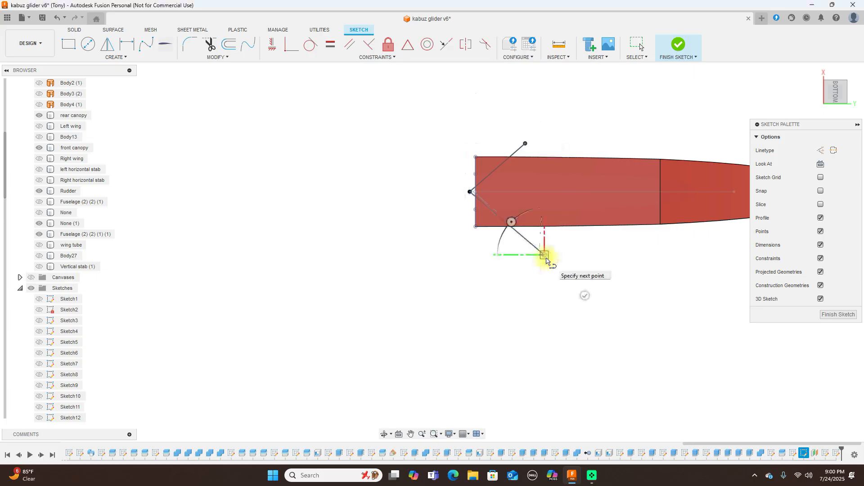
pyautogui.rightClick(546, 251)
pyautogui.click(585, 253)
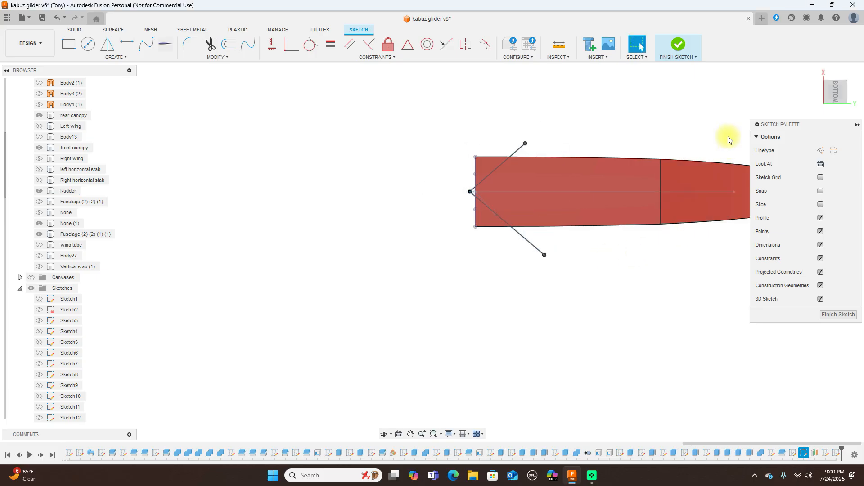
# Step: Check from the side which end of the rudder the new lines lie on, and finish the sketch
pyautogui.moveTo(852, 94)
pyautogui.click(840, 81)
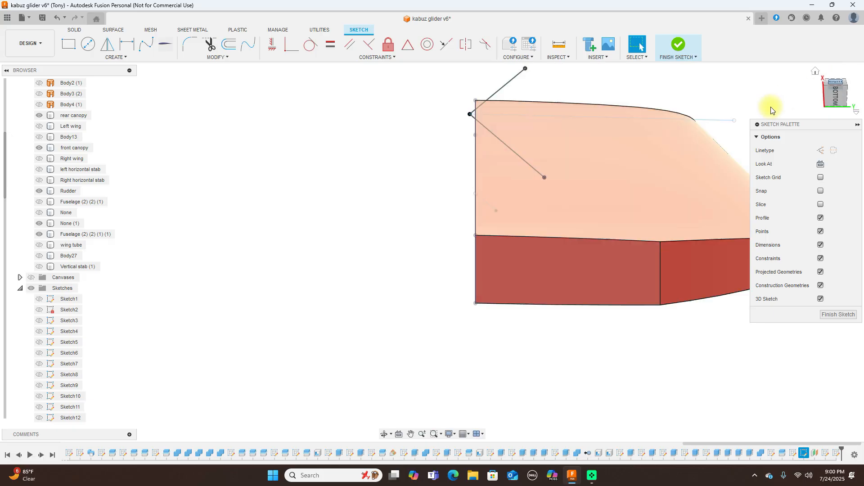
pyautogui.click(592, 199)
pyautogui.click(691, 185)
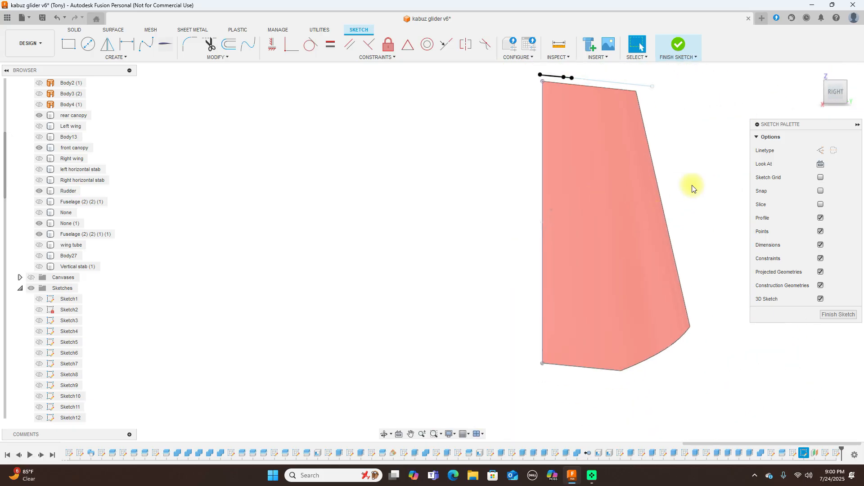
pyautogui.moveTo(840, 84)
pyautogui.mouseDown()
pyautogui.moveTo(790, 107)
pyautogui.moveTo(805, 72)
pyautogui.moveTo(796, 26)
pyautogui.moveTo(805, 23)
pyautogui.moveTo(779, 39)
pyautogui.moveTo(709, 52)
pyautogui.moveTo(840, 86)
pyautogui.moveTo(832, 82)
pyautogui.mouseUp()
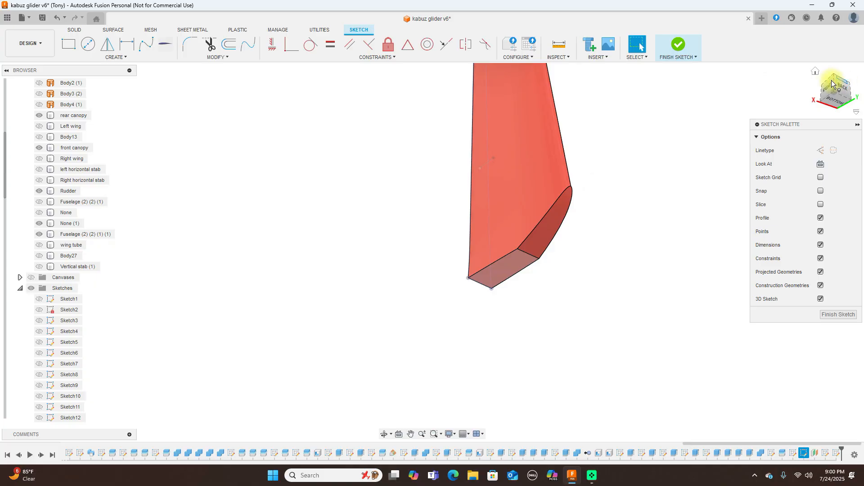
pyautogui.click(828, 83)
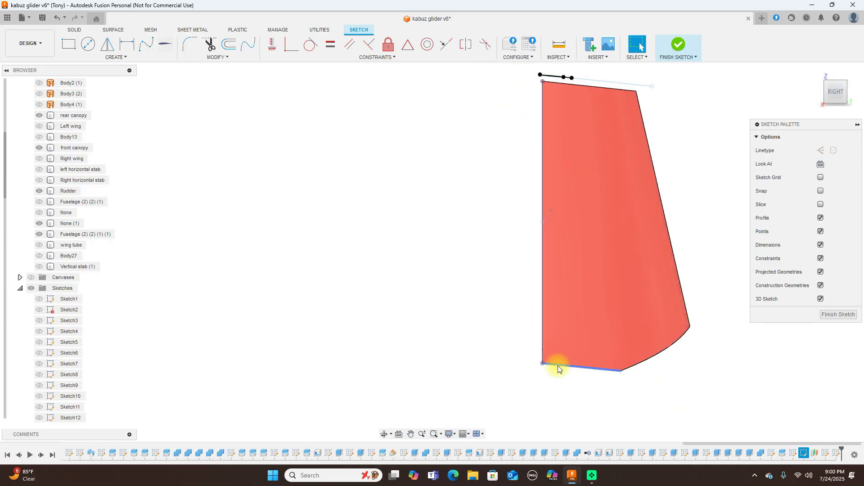
pyautogui.scroll(-3, 670, 185)
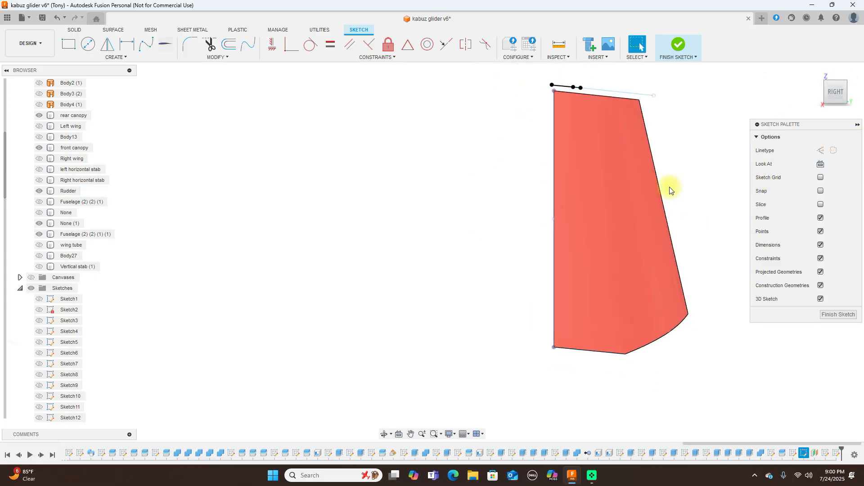
pyautogui.click(684, 47)
# Step: Create a construction plane offset 5 mm outward below the rudder's flat bottom face
pyautogui.scroll(2, 687, 221)
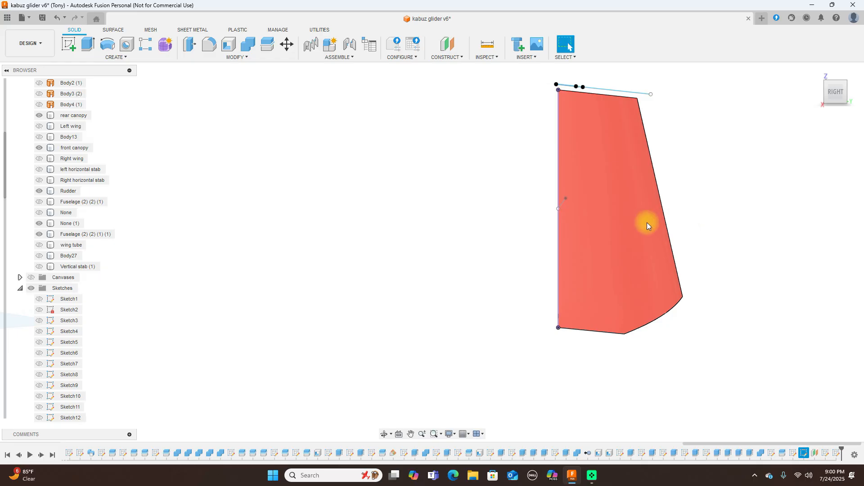
pyautogui.click(459, 57)
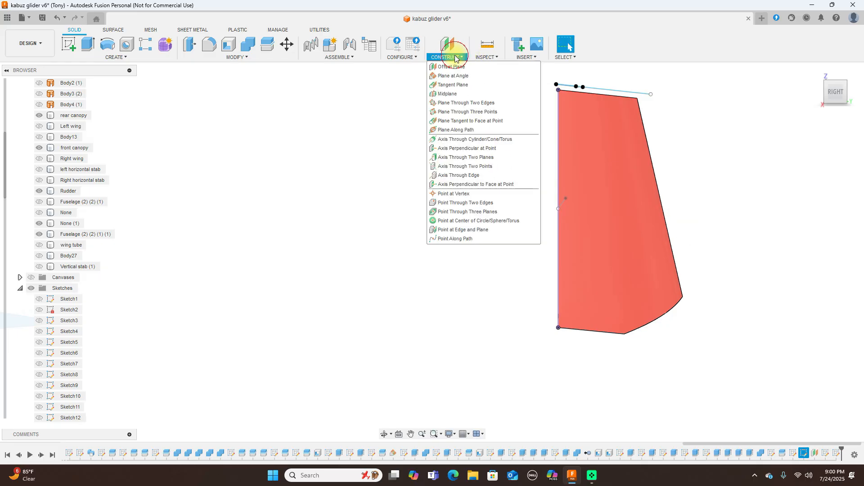
pyautogui.click(448, 68)
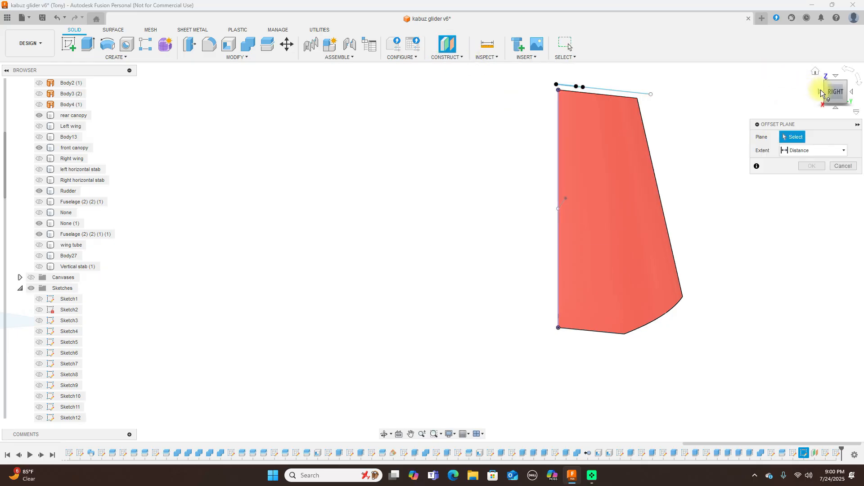
pyautogui.moveTo(831, 104); pyautogui.dragTo(830, 90)
pyautogui.click(610, 315)
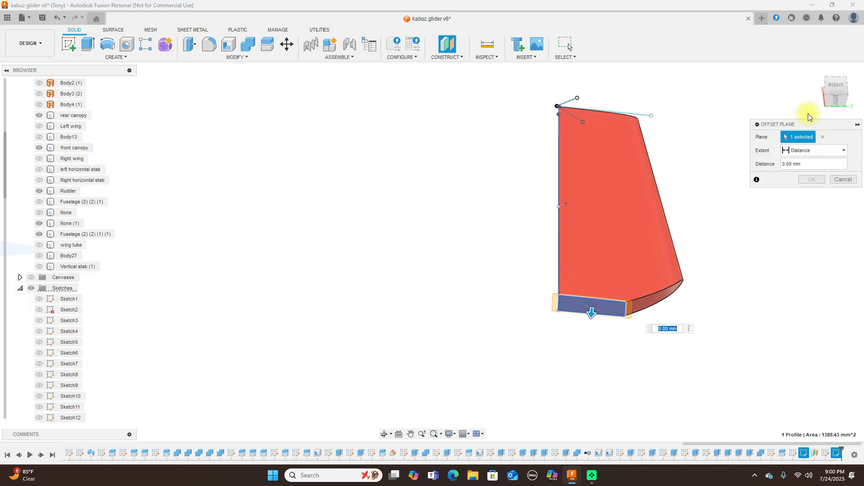
pyautogui.click(833, 92)
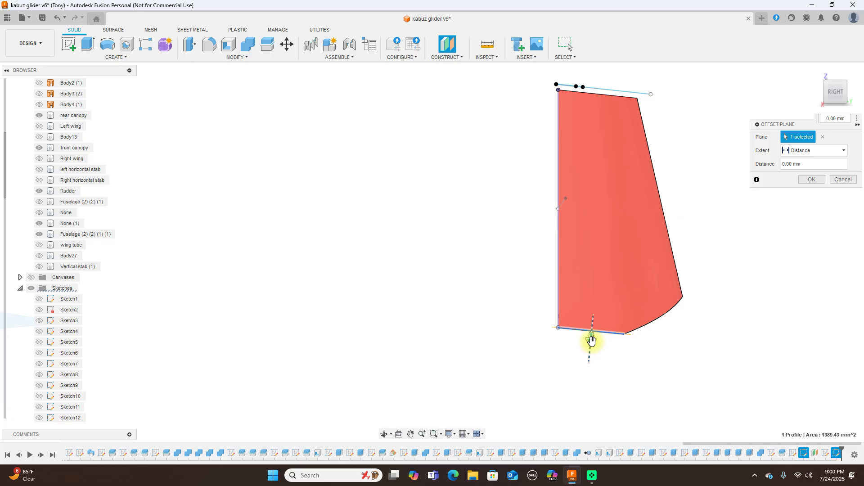
pyautogui.moveTo(589, 349); pyautogui.dragTo(588, 349)
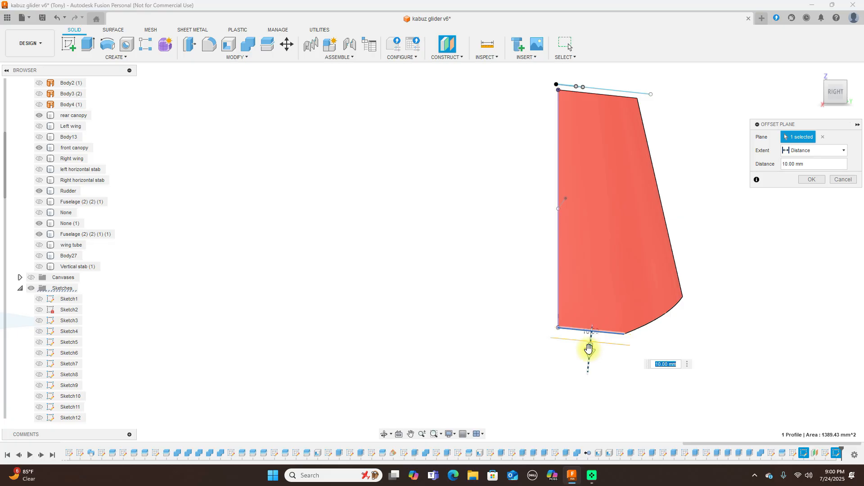
pyautogui.write('5')
pyautogui.press('Return')
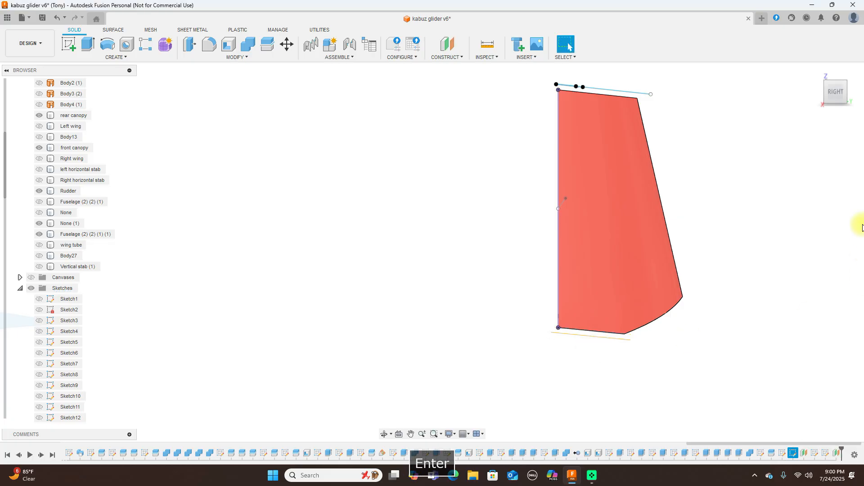
# Step: Start a new sketch on the offset plane and view the rudder's straight end and V-shaped guides from directly below
pyautogui.click(832, 104)
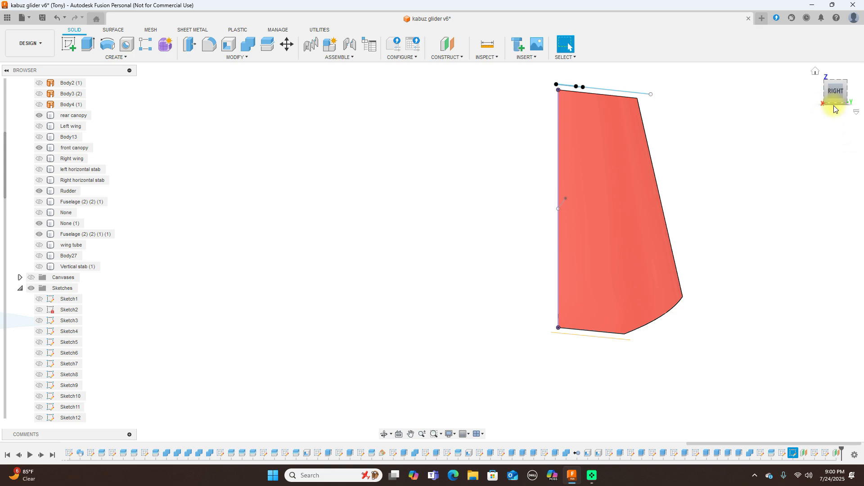
pyautogui.scroll(5, 655, 207)
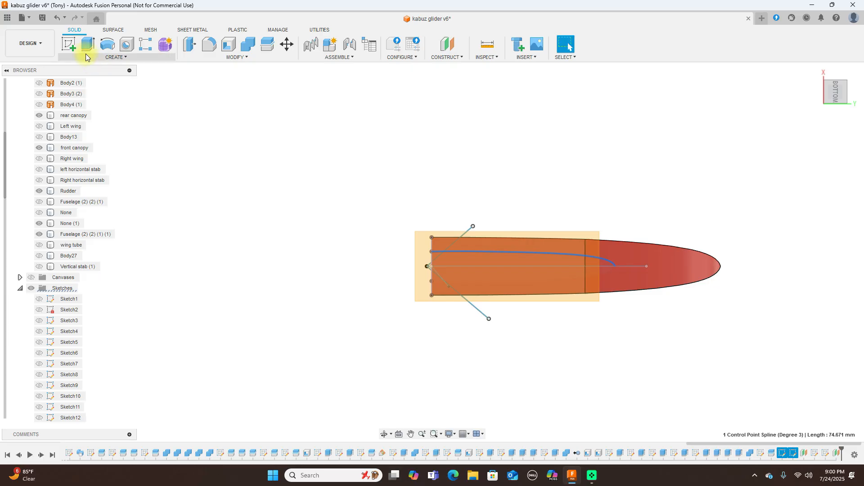
pyautogui.click(69, 44)
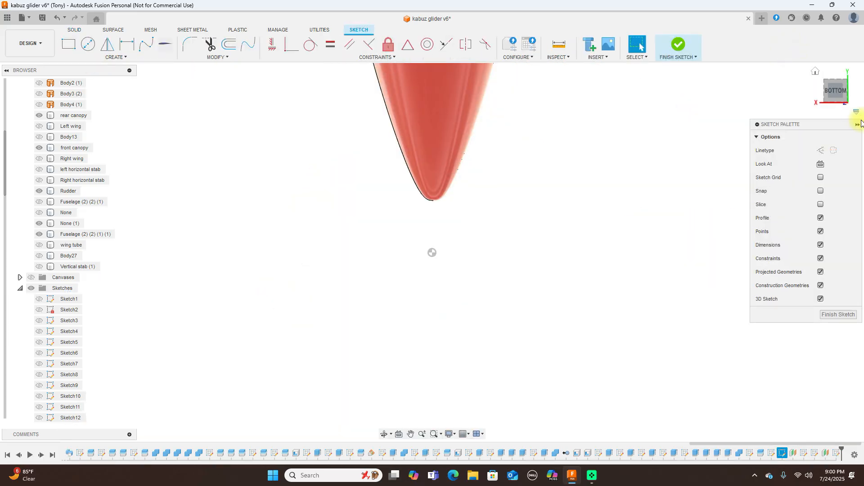
pyautogui.moveTo(844, 102)
pyautogui.mouseDown()
pyautogui.moveTo(778, 100)
pyautogui.moveTo(798, 111)
pyautogui.moveTo(688, 235)
pyautogui.moveTo(648, 234)
pyautogui.moveTo(837, 113)
pyautogui.mouseUp()
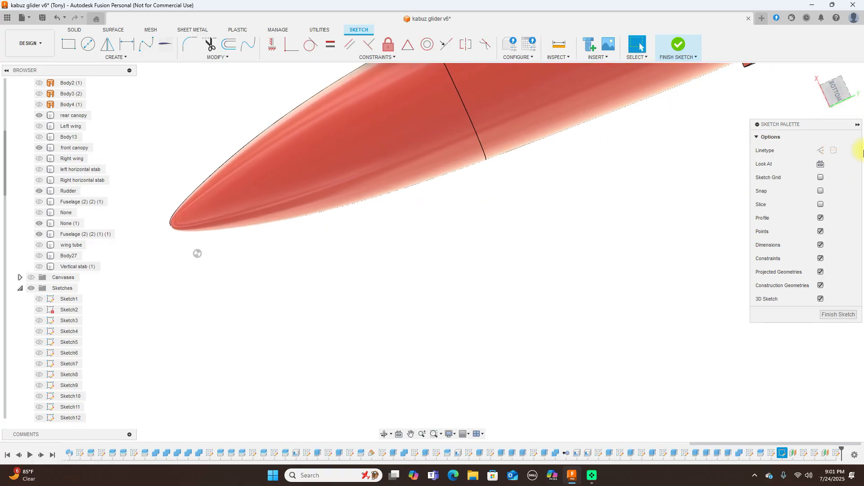
pyautogui.click(839, 92)
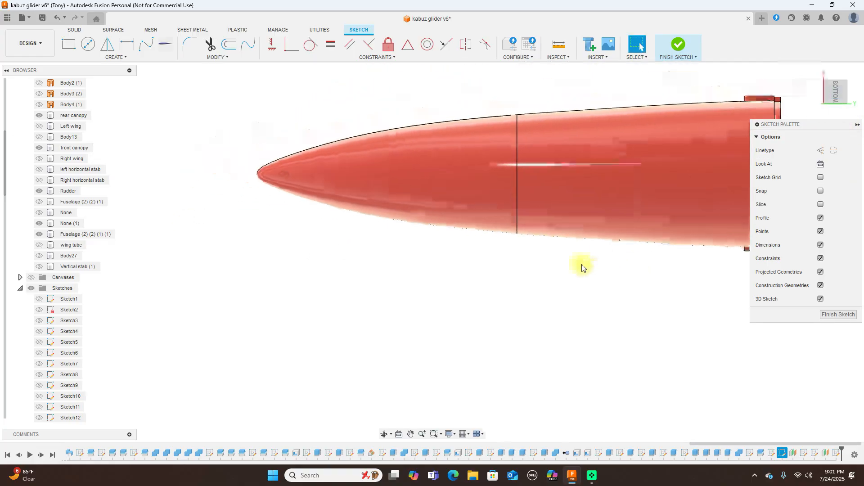
pyautogui.moveTo(644, 299); pyautogui.dragTo(325, 293, button='middle')
pyautogui.scroll(-2, 662, 297)
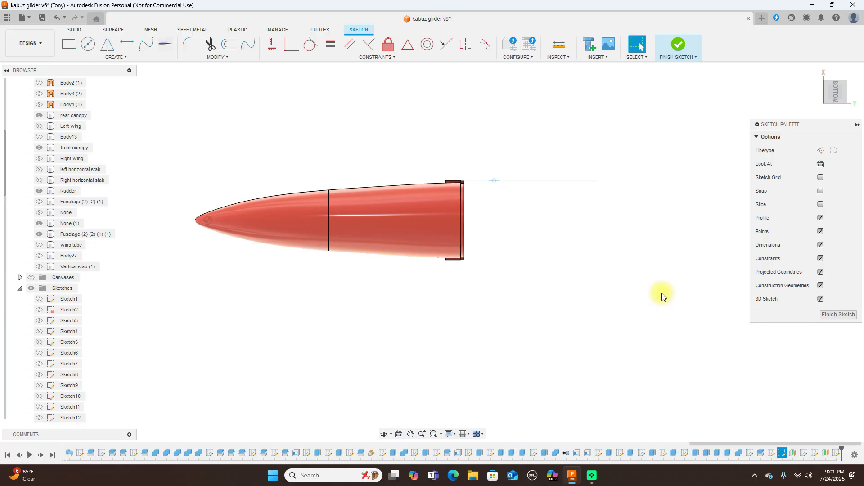
pyautogui.moveTo(663, 296); pyautogui.dragTo(340, 300, button='middle')
pyautogui.scroll(1, 636, 291)
pyautogui.scroll(2, 635, 291)
pyautogui.scroll(1, 634, 291)
pyautogui.moveTo(573, 221); pyautogui.dragTo(609, 357, button='middle')
pyautogui.scroll(2, 553, 270)
pyautogui.scroll(2, 536, 293)
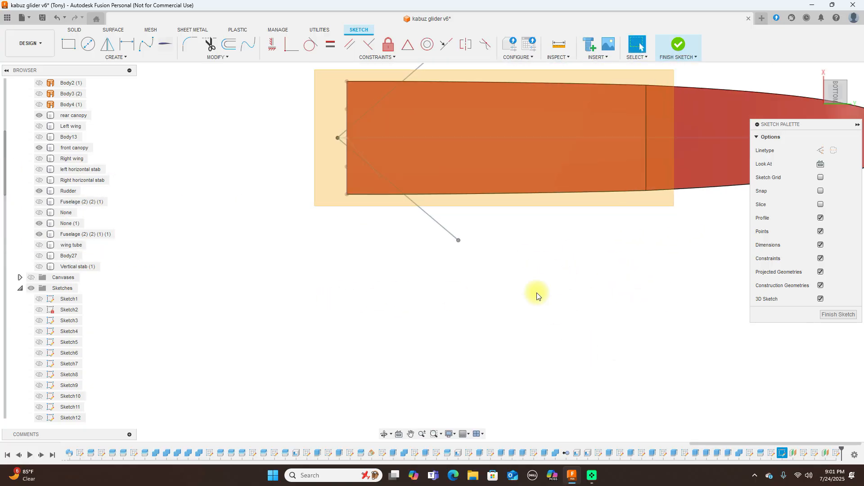
pyautogui.moveTo(546, 301); pyautogui.dragTo(566, 350, button='middle')
# Step: Sketch a line over the shorter diagonal guide, from slightly beyond its outer endpoint to the V's apex
pyautogui.press('l')
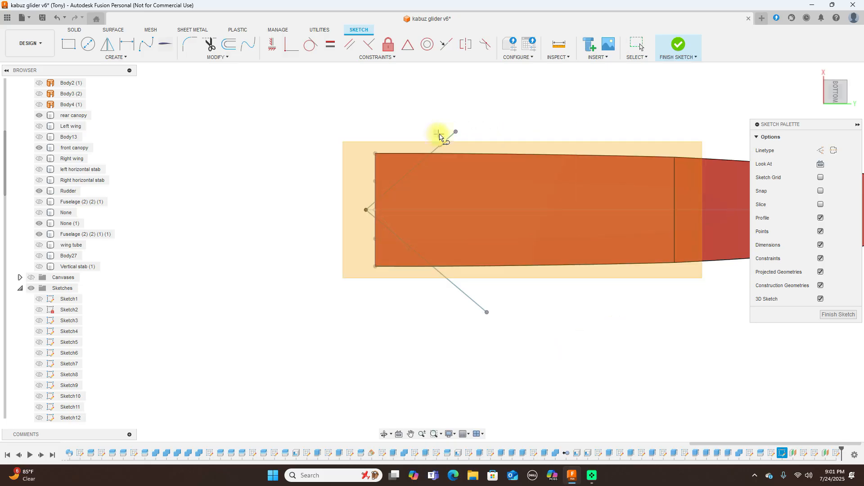
pyautogui.click(470, 120)
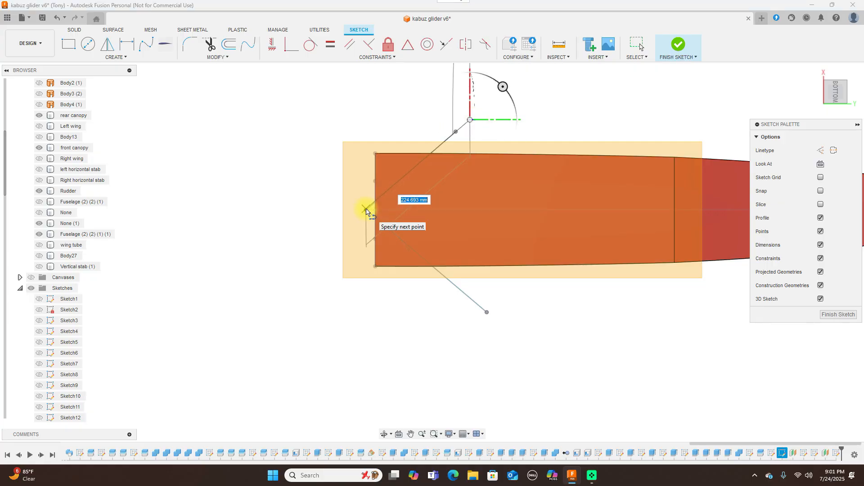
pyautogui.click(366, 209)
pyautogui.rightClick(367, 207)
pyautogui.click(396, 249)
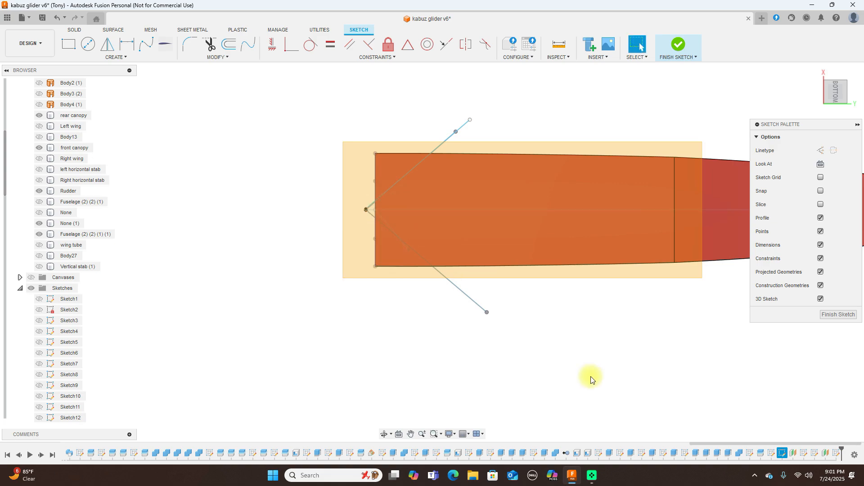
# Step: Sketch a matching line over the longer diagonal guide, from slightly beyond its outer endpoint to the V's apex
pyautogui.press('l')
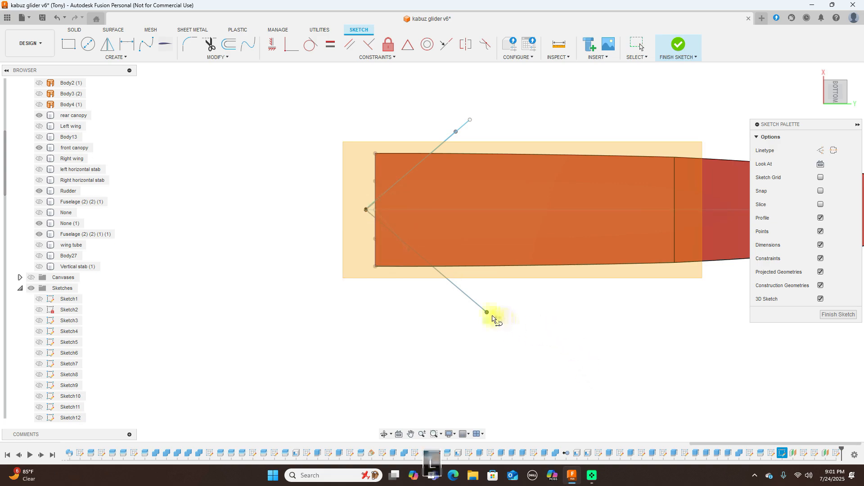
pyautogui.click(493, 318)
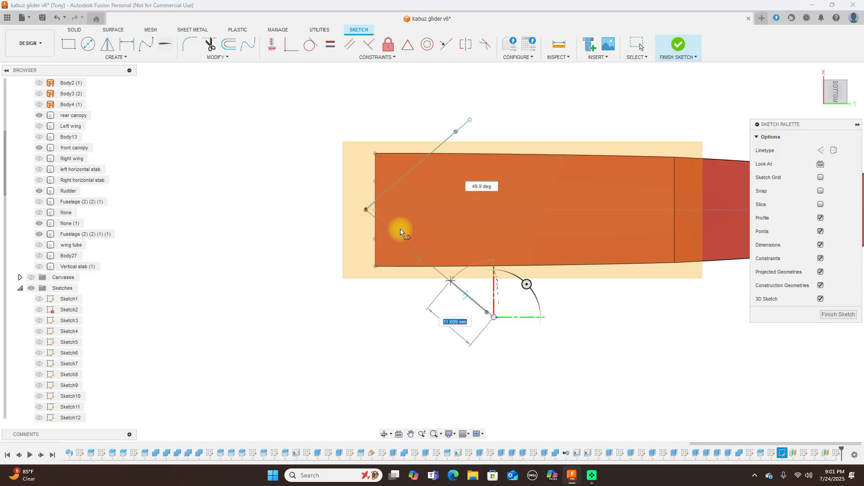
pyautogui.rightClick(367, 214)
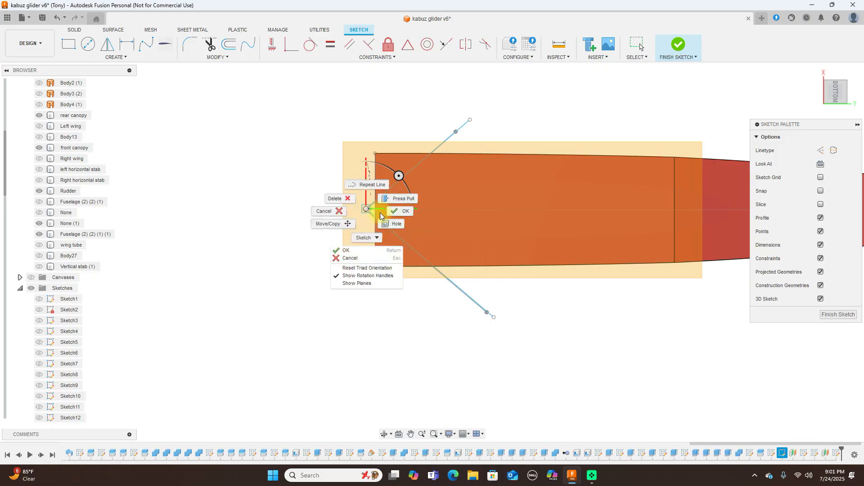
pyautogui.click(396, 213)
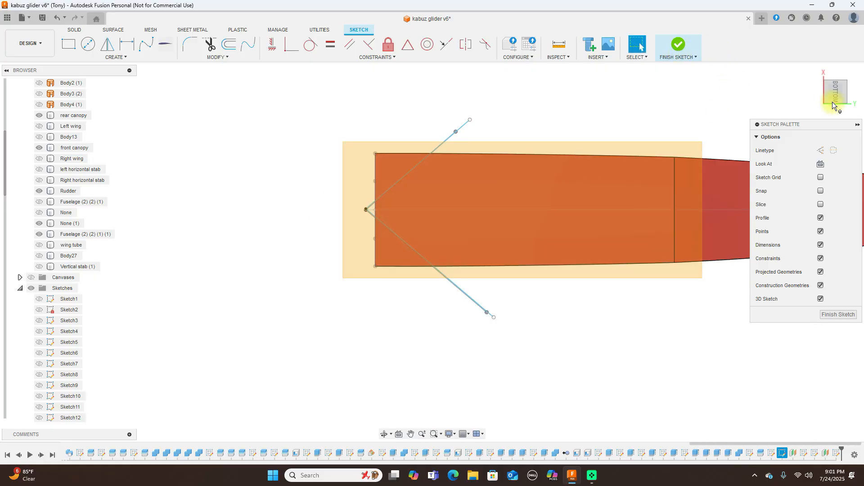
# Step: Inspect the newly drawn guide lines against the rudder and offset plane from an angle, from below and from the side
pyautogui.click(845, 87)
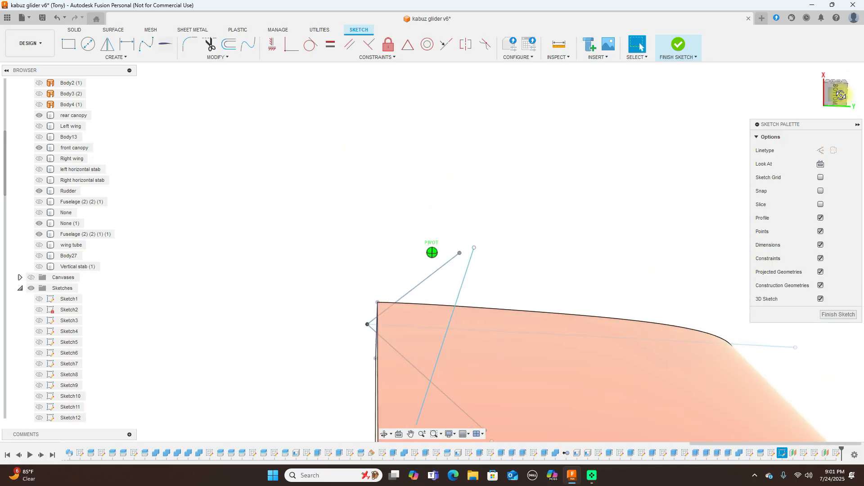
pyautogui.scroll(-3, 625, 229)
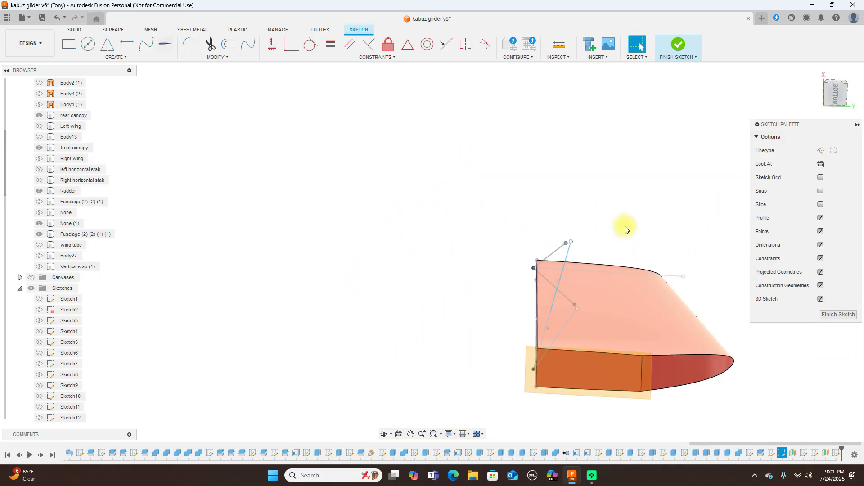
pyautogui.moveTo(840, 86); pyautogui.dragTo(784, 122)
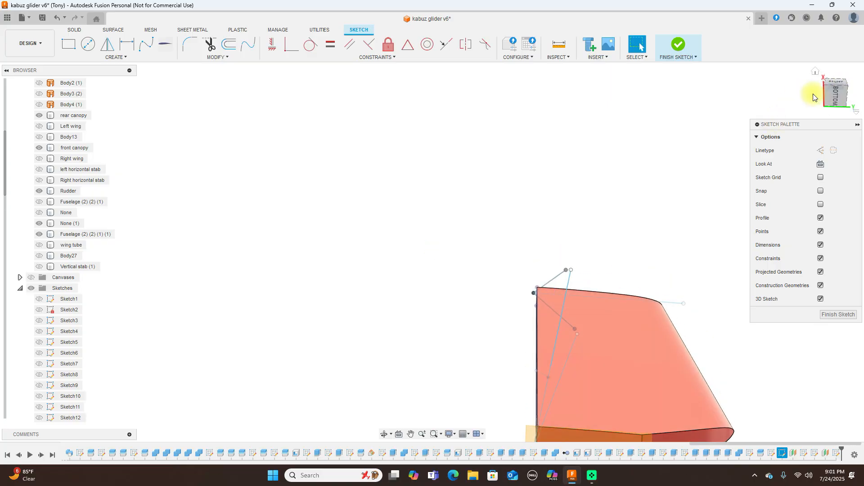
pyautogui.click(834, 93)
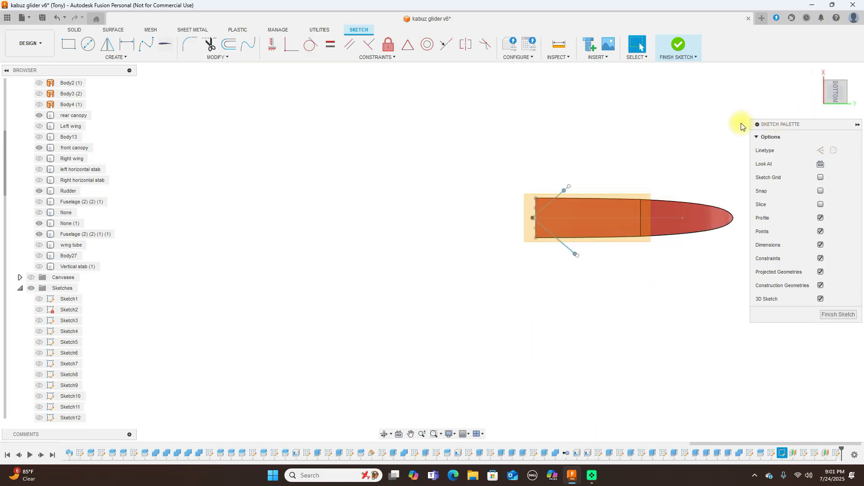
pyautogui.scroll(4, 567, 196)
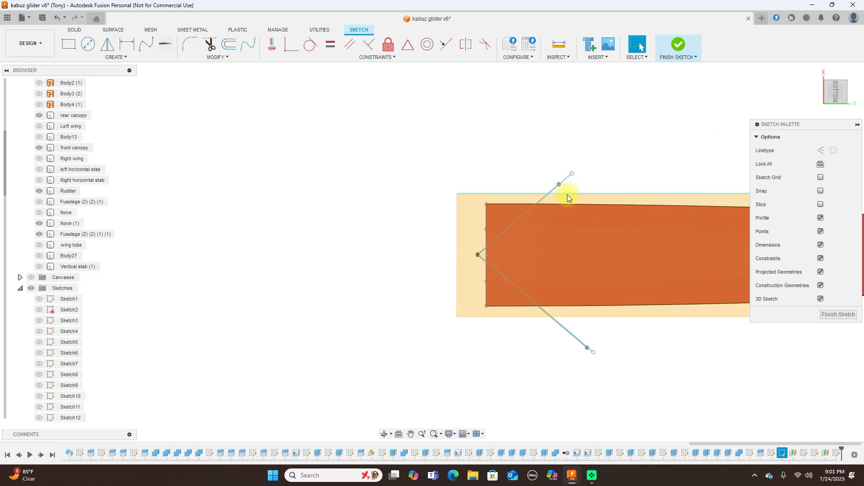
pyautogui.scroll(-3, 701, 154)
pyautogui.click(833, 76)
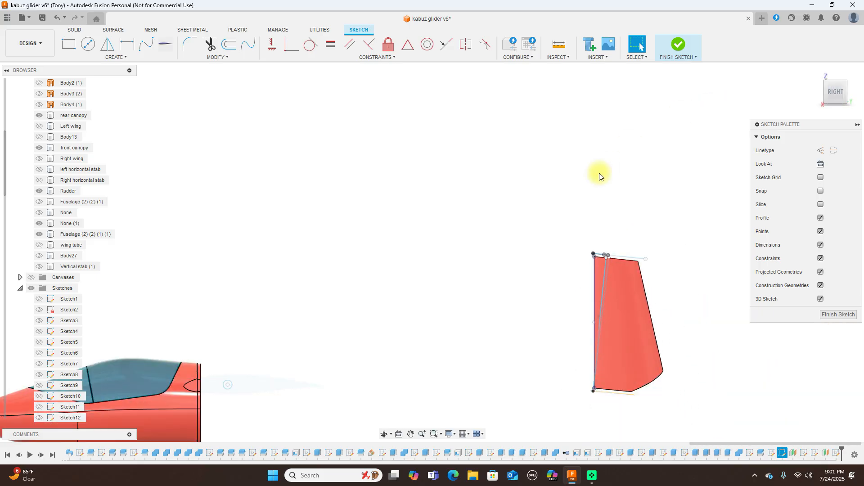
pyautogui.scroll(1, 599, 174)
pyautogui.moveTo(606, 186); pyautogui.dragTo(617, 112, button='middle')
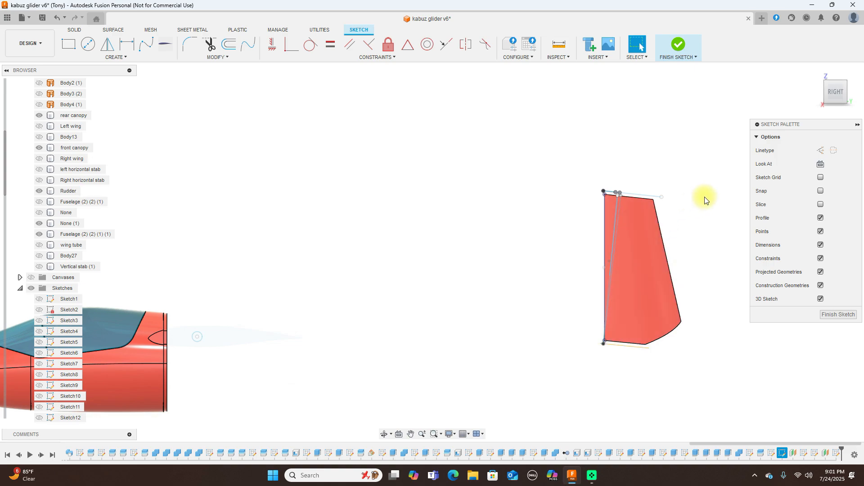
# Step: Delete the misplaced slanted guide geometry running along the rudder's height between its upper and lower ends, and finish the sketch
pyautogui.rightClick(687, 133)
pyautogui.click(654, 136)
pyautogui.scroll(2, 653, 198)
pyautogui.click(592, 219)
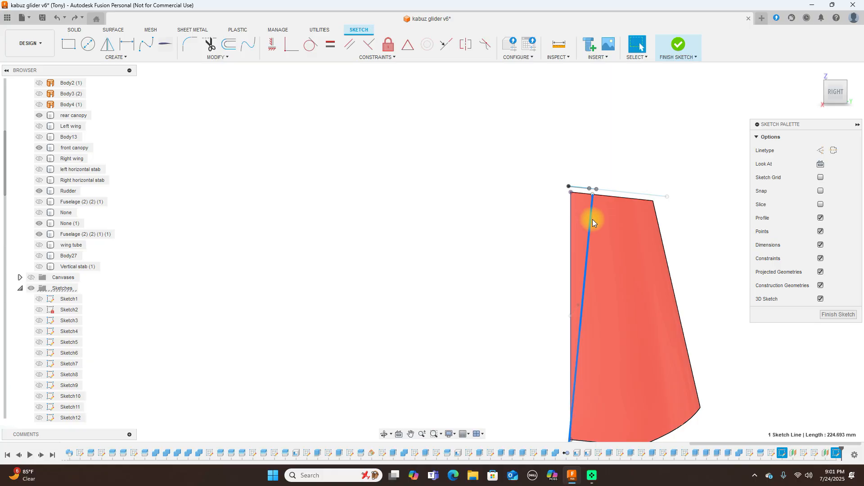
pyautogui.press('Delete')
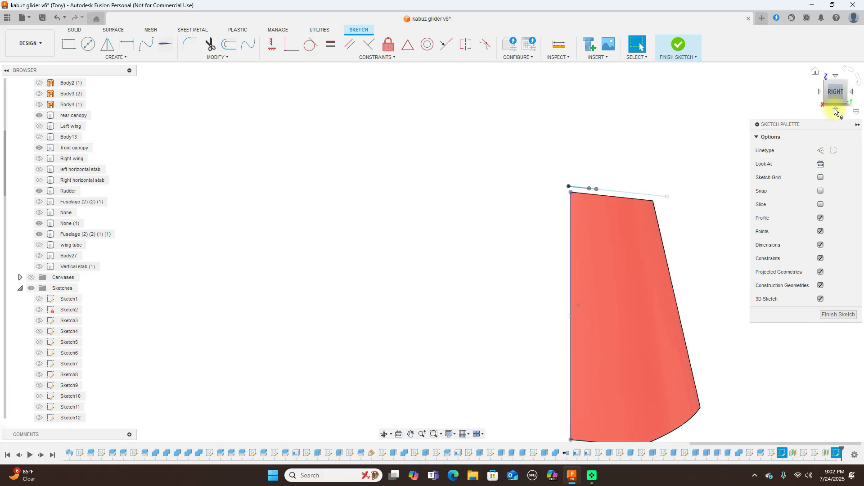
pyautogui.click(833, 108)
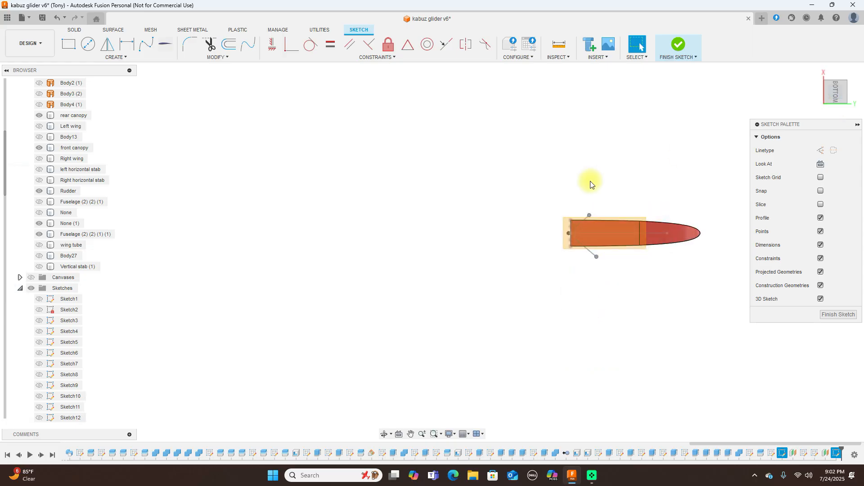
pyautogui.scroll(4, 590, 184)
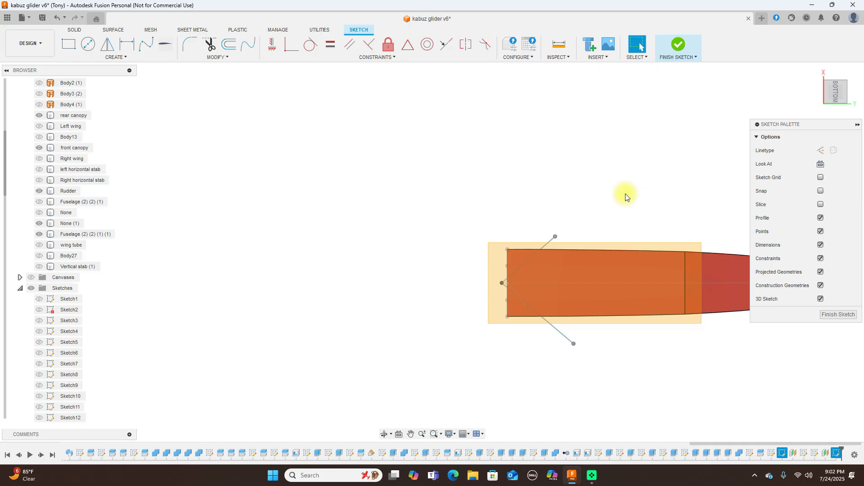
pyautogui.click(833, 314)
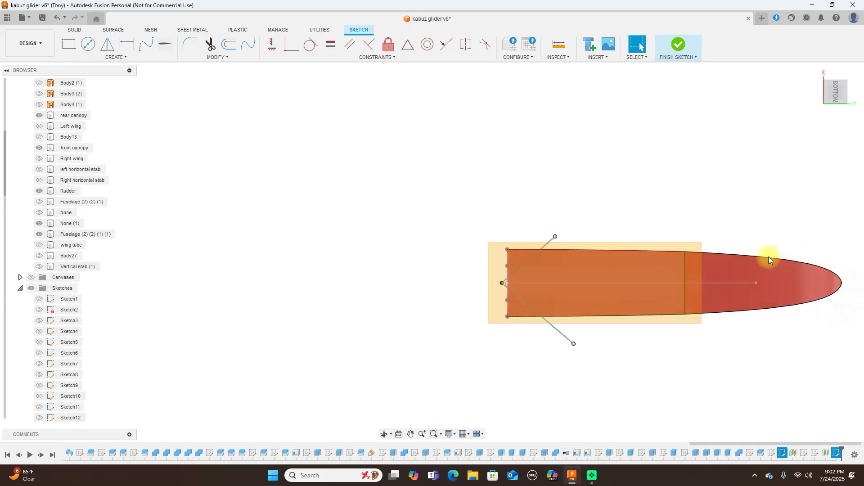
# Step: Start a new sketch on the offset plane below the rudder and view the rudder's straight end directly from below
pyautogui.scroll(2, 611, 222)
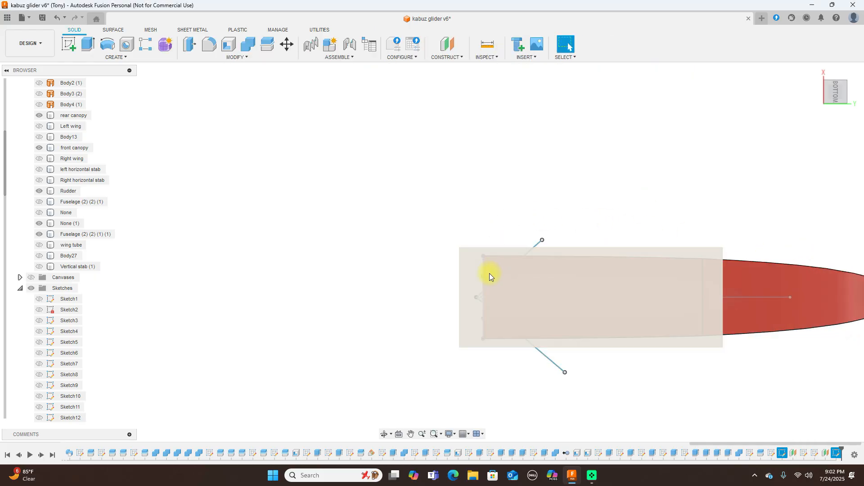
pyautogui.click(472, 273)
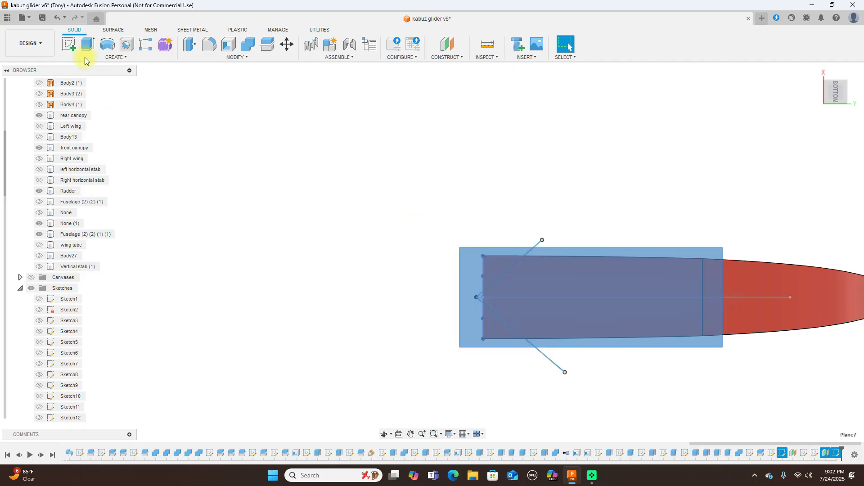
pyautogui.click(68, 44)
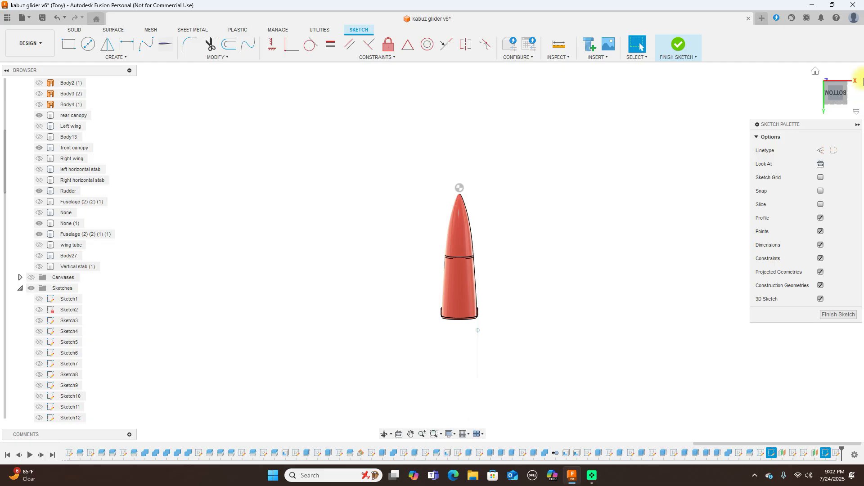
pyautogui.moveTo(846, 86)
pyautogui.mouseDown()
pyautogui.moveTo(737, 85)
pyautogui.moveTo(862, 83)
pyautogui.mouseUp()
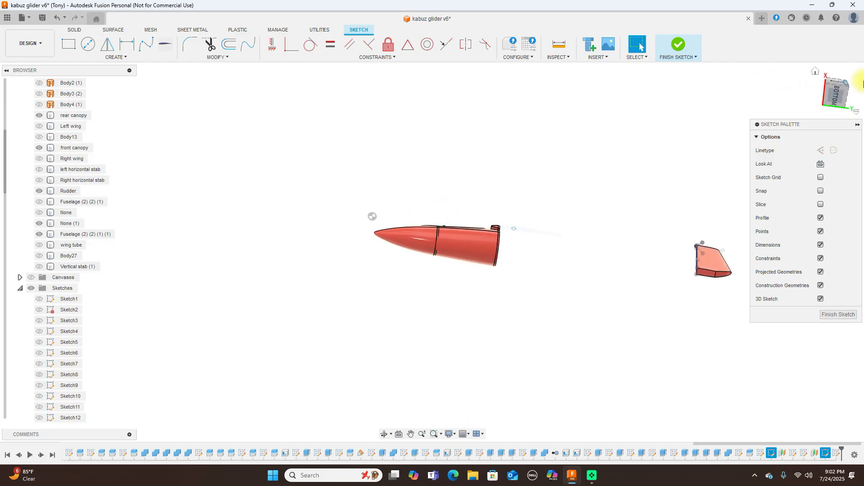
pyautogui.click(831, 88)
pyautogui.click(841, 103)
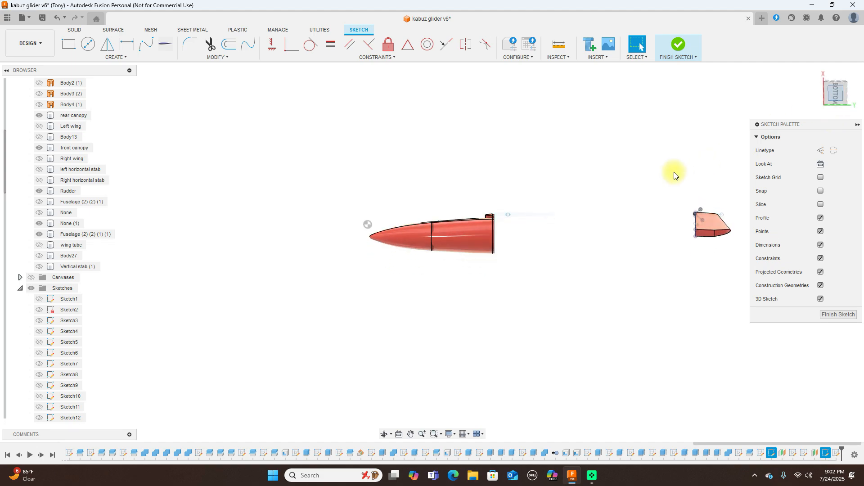
pyautogui.scroll(4, 571, 161)
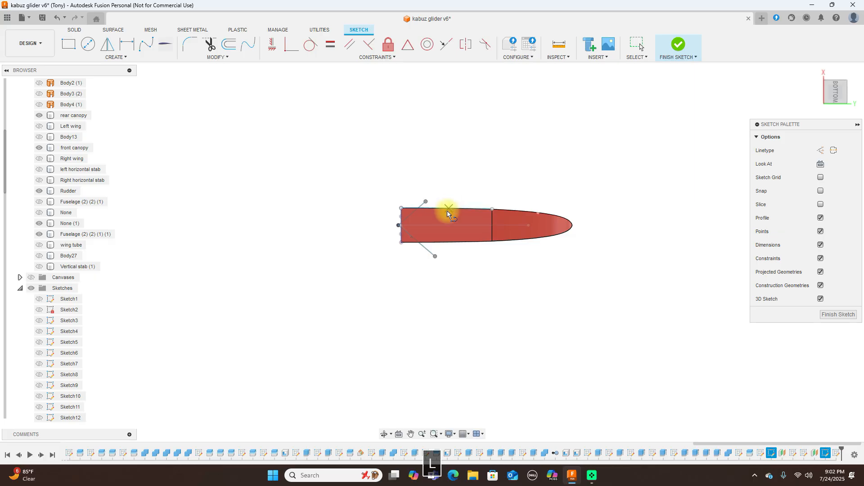
# Step: Sketch a V of two connected lines, about 44 mm and 23 mm long, with its apex slightly beyond the rudder's straight end
pyautogui.click(444, 208)
pyautogui.click(446, 188)
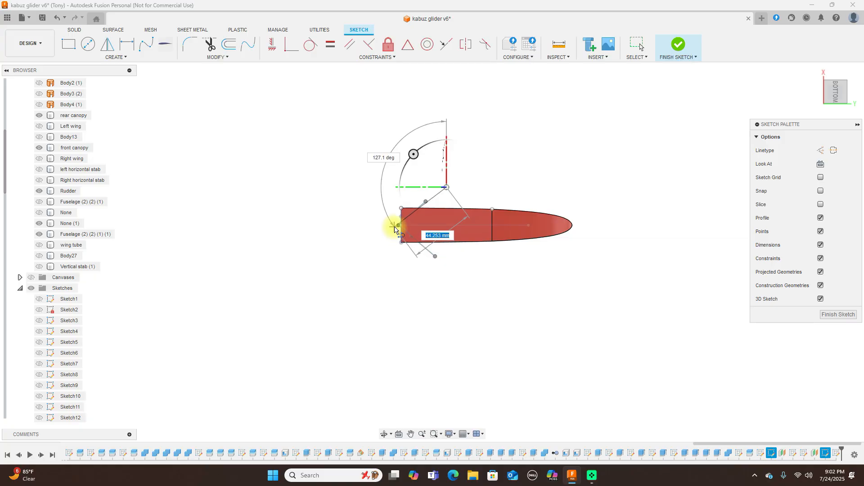
pyautogui.click(393, 227)
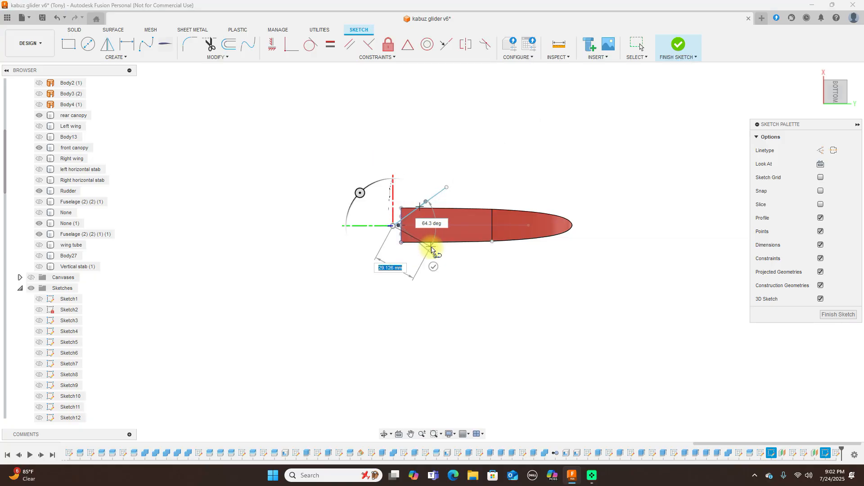
pyautogui.scroll(5, 431, 253)
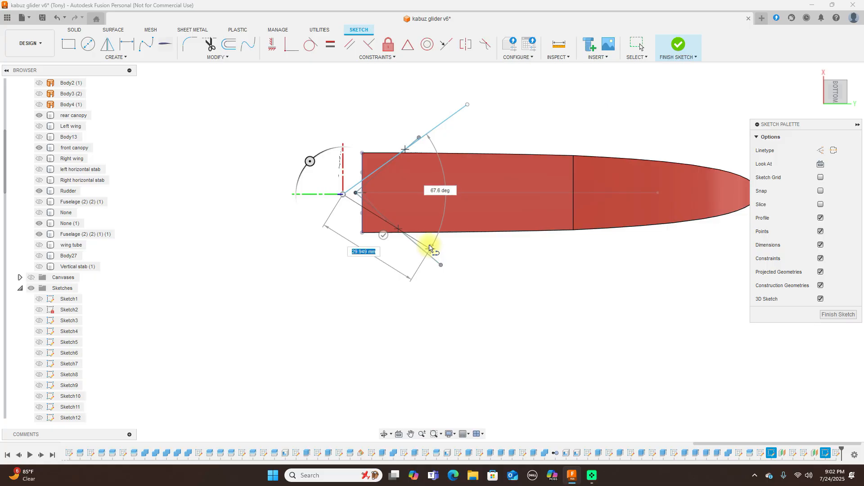
pyautogui.scroll(4, 416, 246)
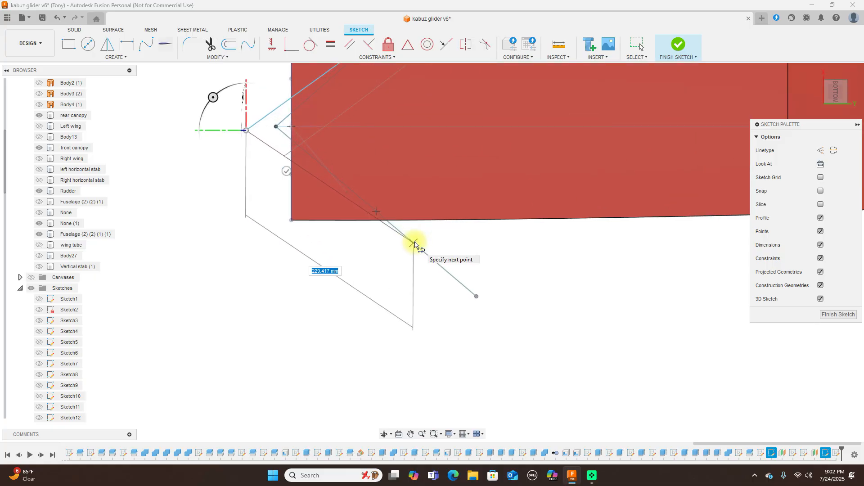
pyautogui.scroll(-1, 410, 246)
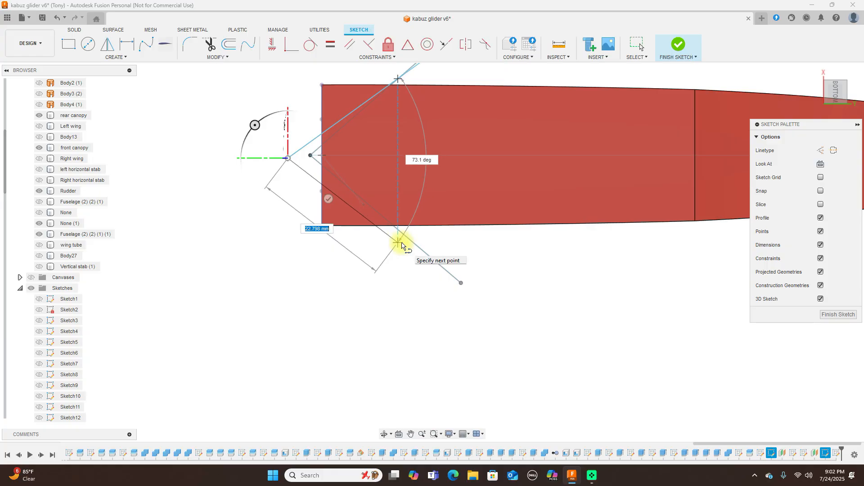
pyautogui.click(399, 242)
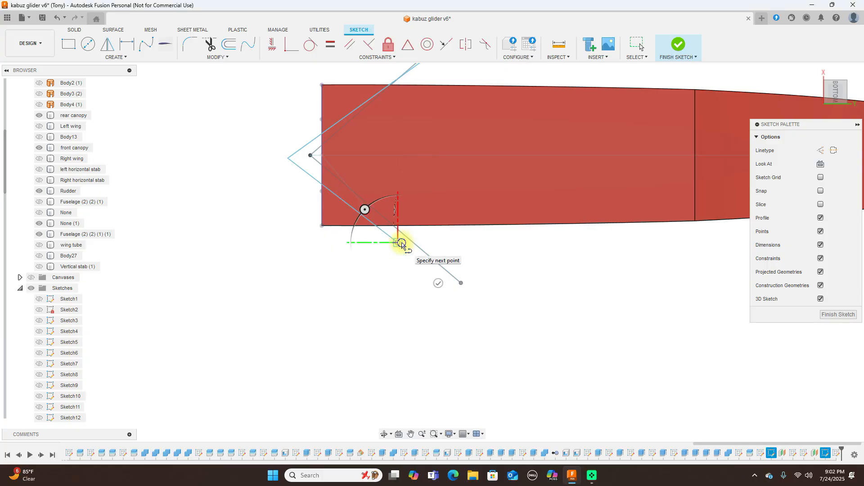
pyautogui.rightClick(401, 242)
pyautogui.click(427, 245)
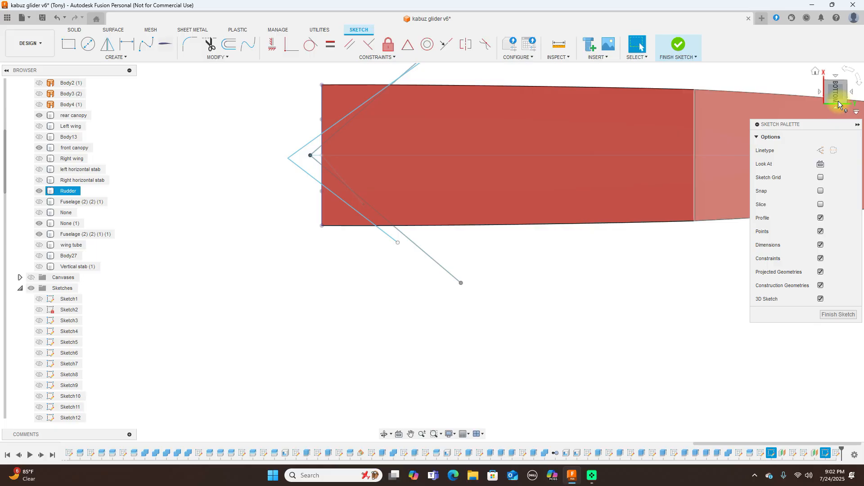
# Step: Check the new V's position below the rudder from the side and from below, and finish the sketch
pyautogui.moveTo(839, 85)
pyautogui.mouseDown()
pyautogui.moveTo(803, 104)
pyautogui.moveTo(840, 83)
pyautogui.mouseUp()
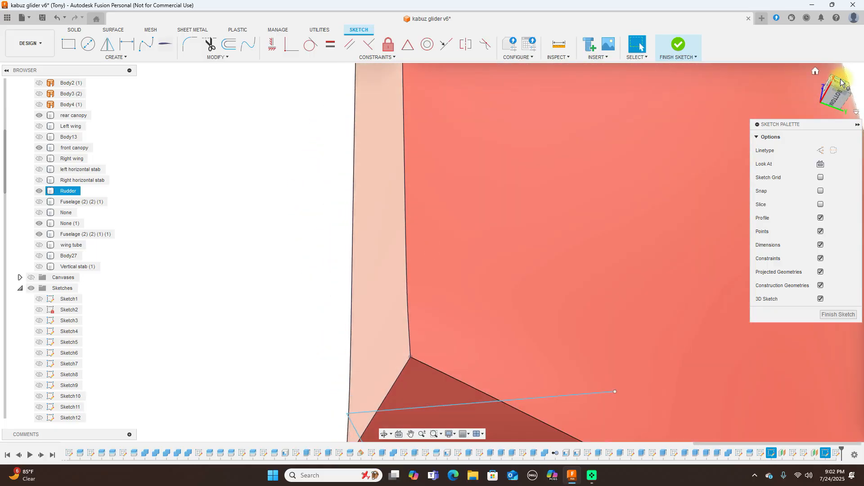
pyautogui.scroll(-6, 637, 194)
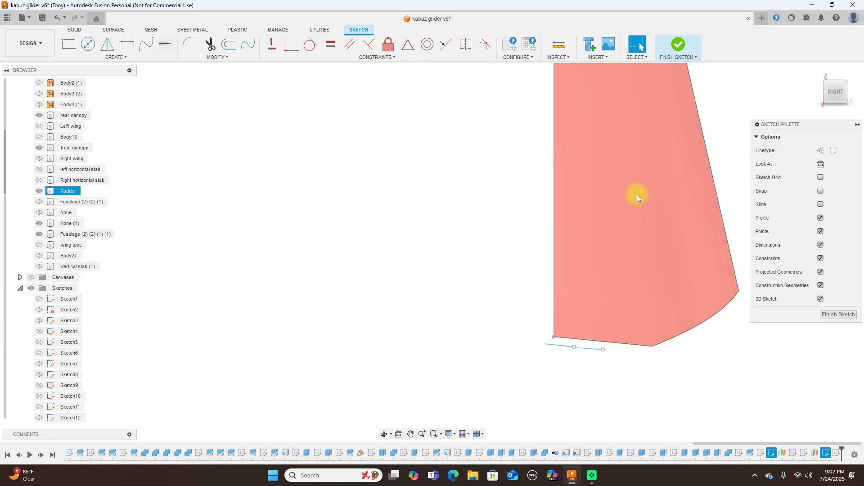
pyautogui.moveTo(528, 229); pyautogui.dragTo(409, 236, button='middle')
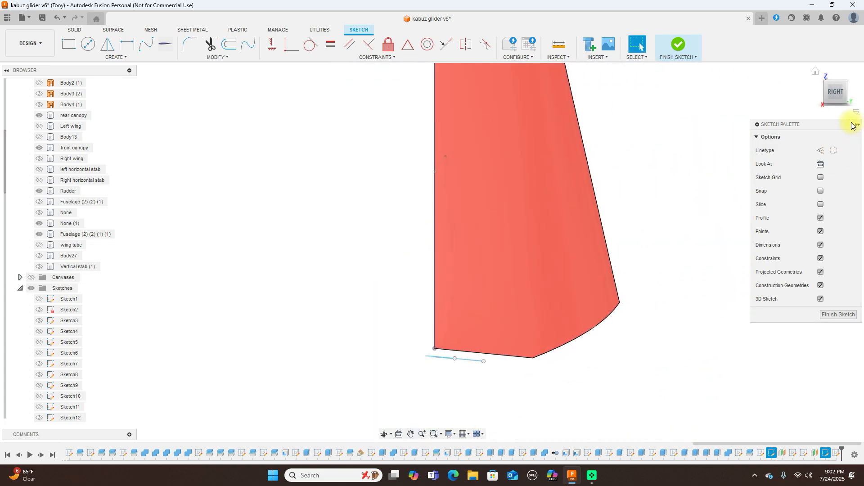
pyautogui.click(837, 110)
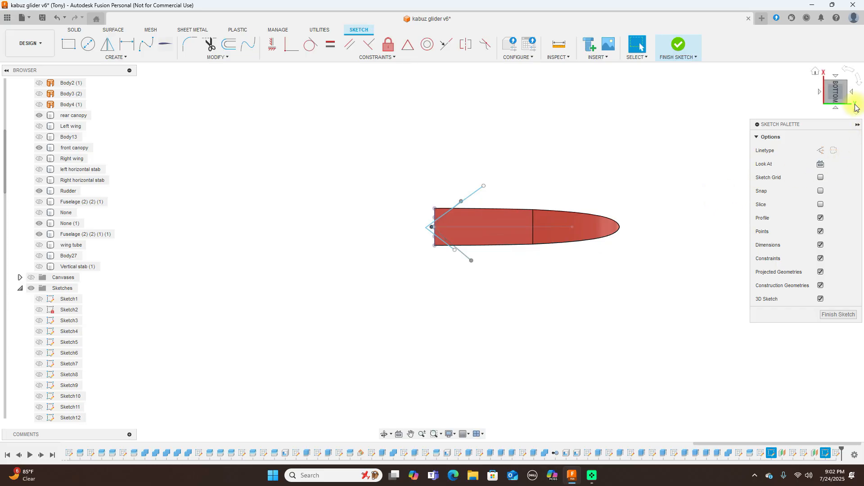
pyautogui.scroll(2, 459, 180)
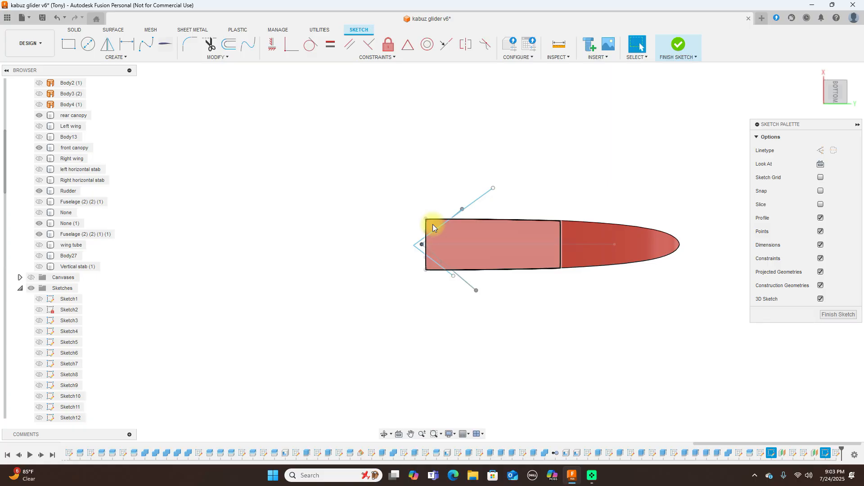
pyautogui.click(838, 81)
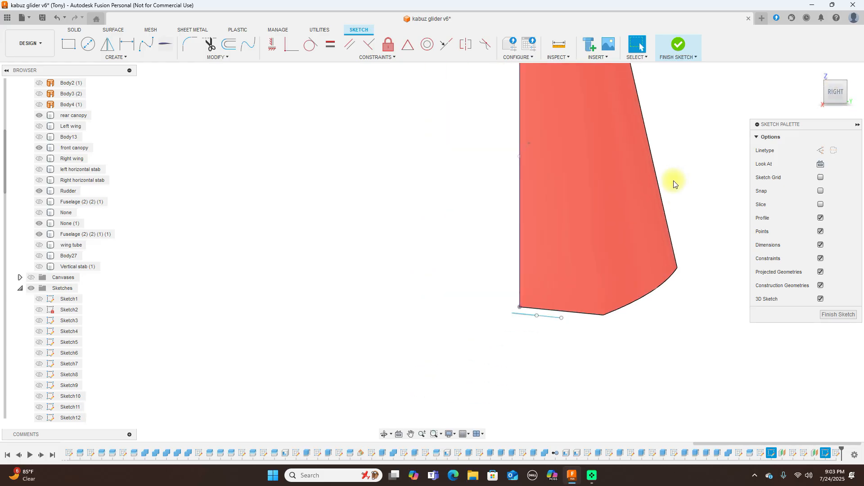
pyautogui.click(685, 49)
pyautogui.scroll(-2, 493, 220)
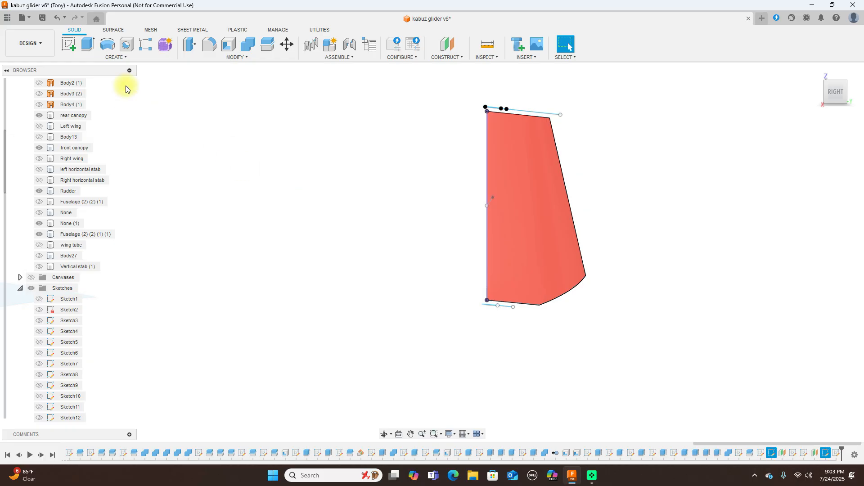
pyautogui.click(114, 57)
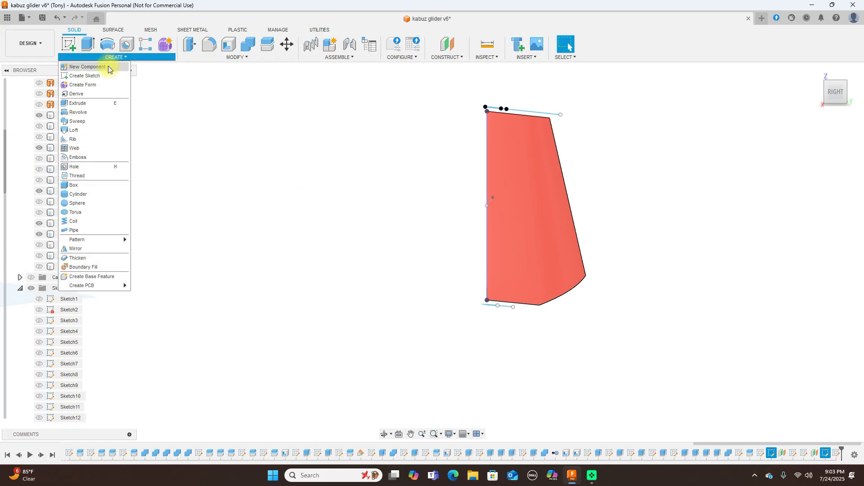
pyautogui.click(79, 131)
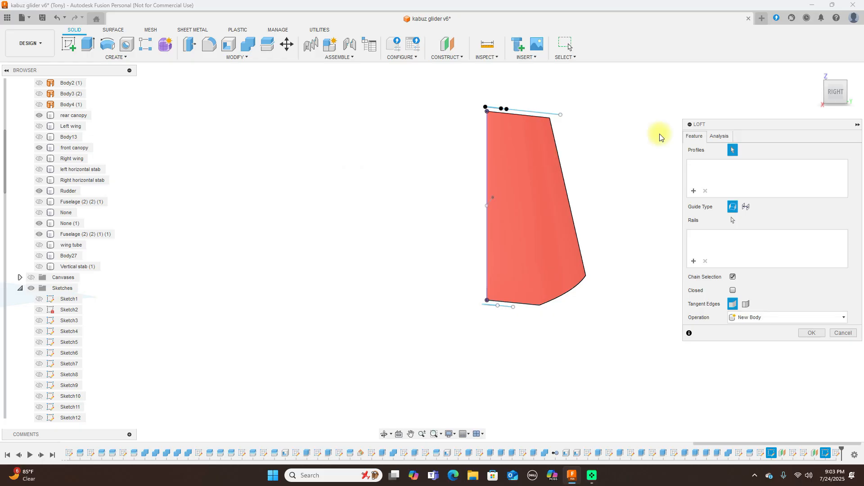
pyautogui.moveTo(832, 102); pyautogui.dragTo(784, 130)
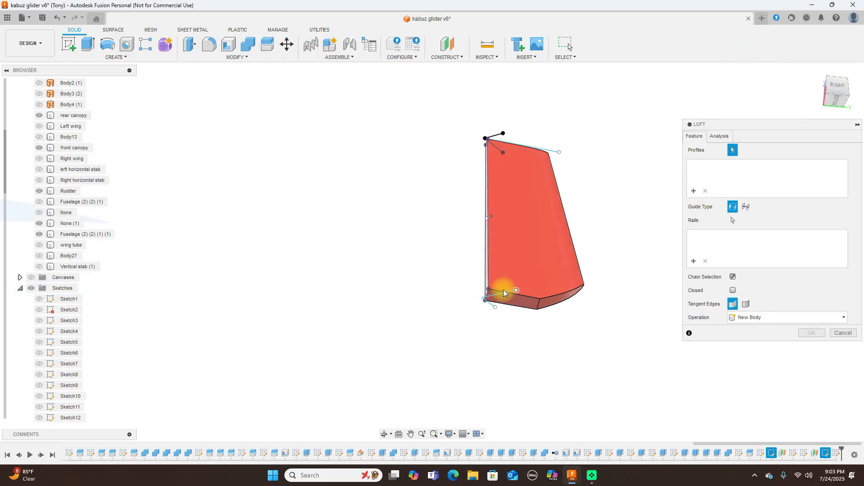
pyautogui.scroll(3, 499, 297)
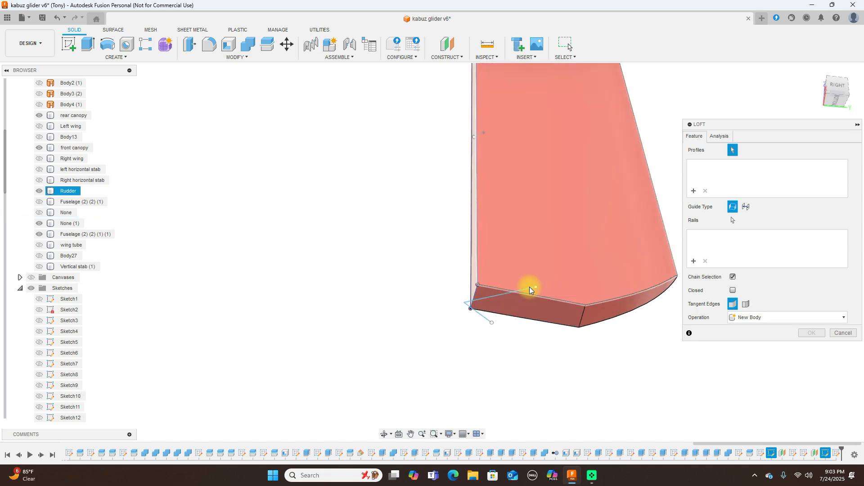
pyautogui.scroll(2, 476, 293)
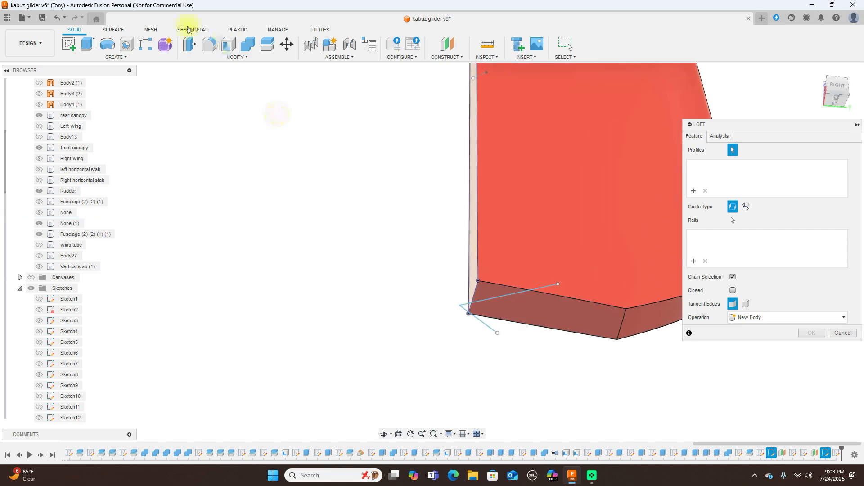
pyautogui.click(838, 335)
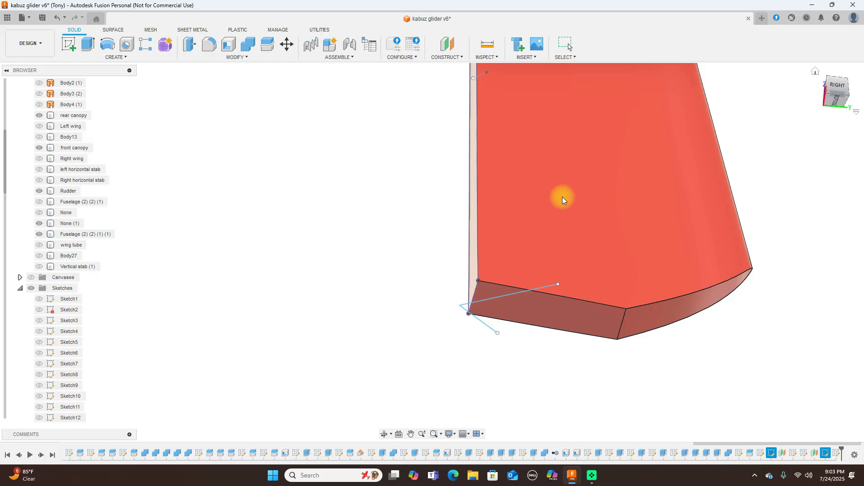
# Step: Loft a surface between the longer line of the V below the rudder and the matching upper V line as a new body
pyautogui.click(113, 30)
pyautogui.click(131, 57)
pyautogui.click(103, 130)
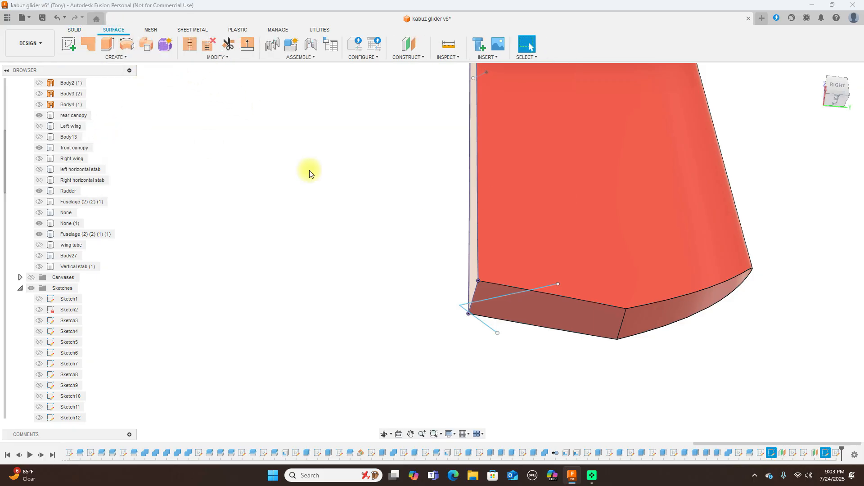
pyautogui.click(493, 302)
pyautogui.scroll(-3, 439, 293)
pyautogui.moveTo(439, 231); pyautogui.dragTo(390, 333, button='middle')
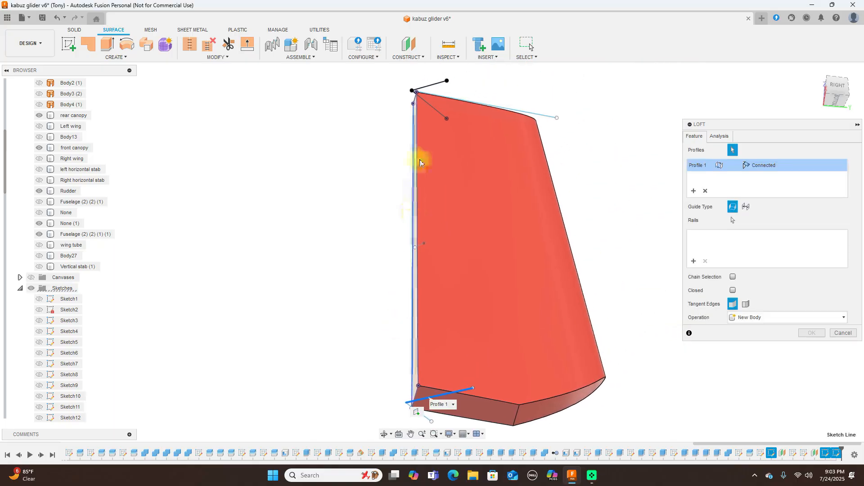
pyautogui.click(428, 87)
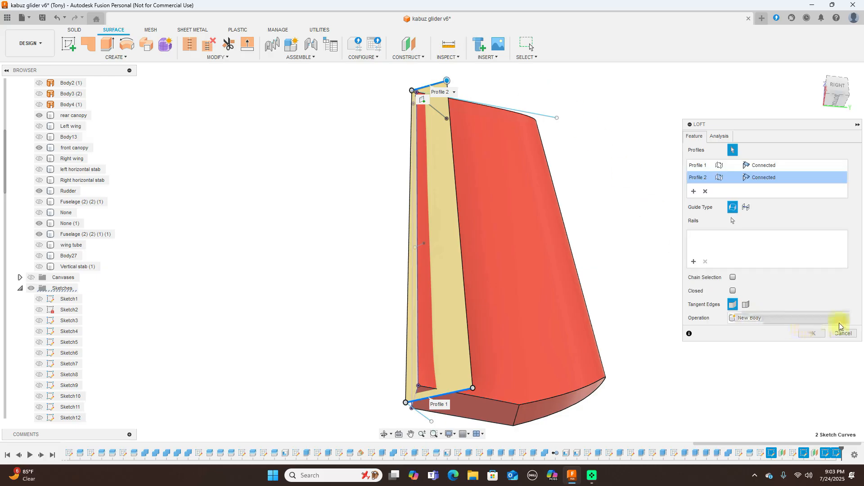
pyautogui.click(844, 320)
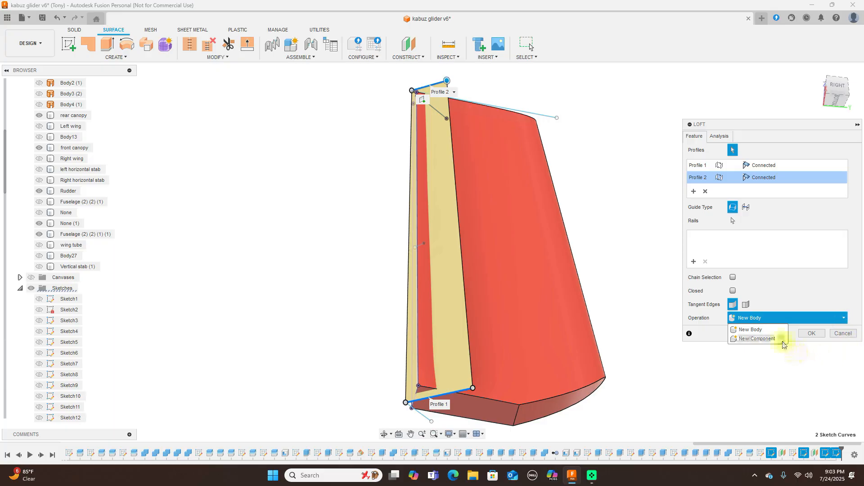
pyautogui.click(781, 330)
pyautogui.click(803, 334)
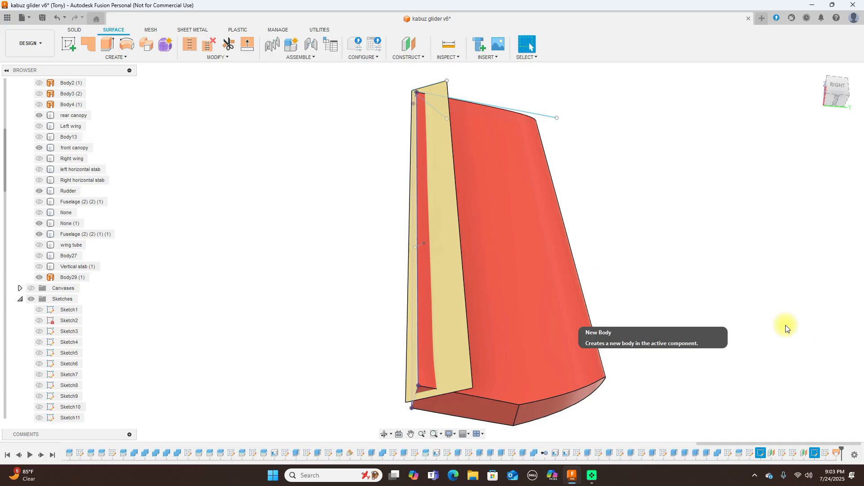
# Step: Split the Rudder body using the newly lofted surface as the splitting tool
pyautogui.scroll(-3, 785, 324)
pyautogui.click(838, 88)
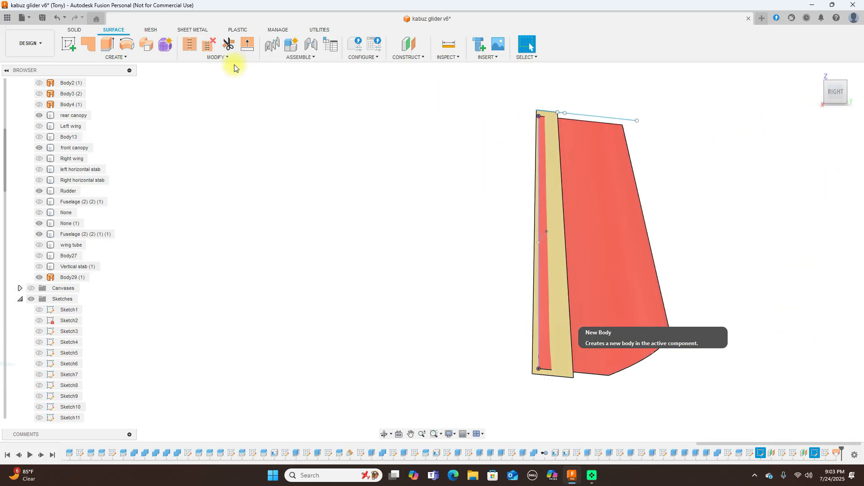
pyautogui.click(73, 28)
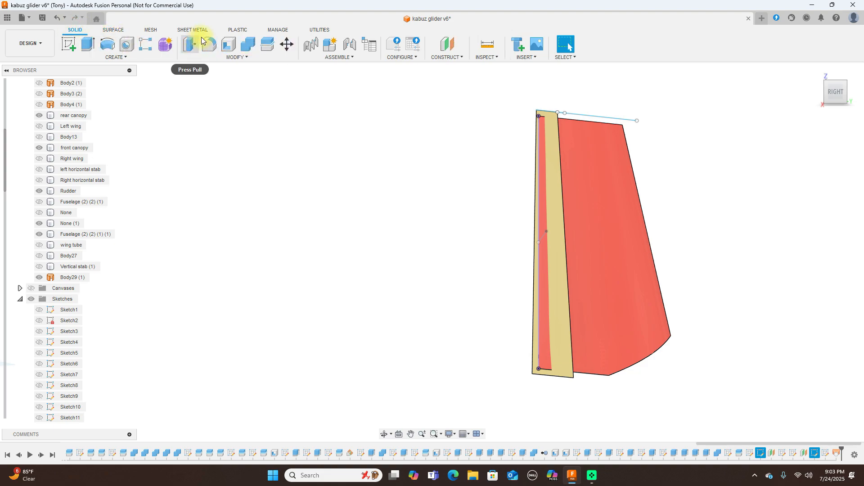
pyautogui.click(267, 43)
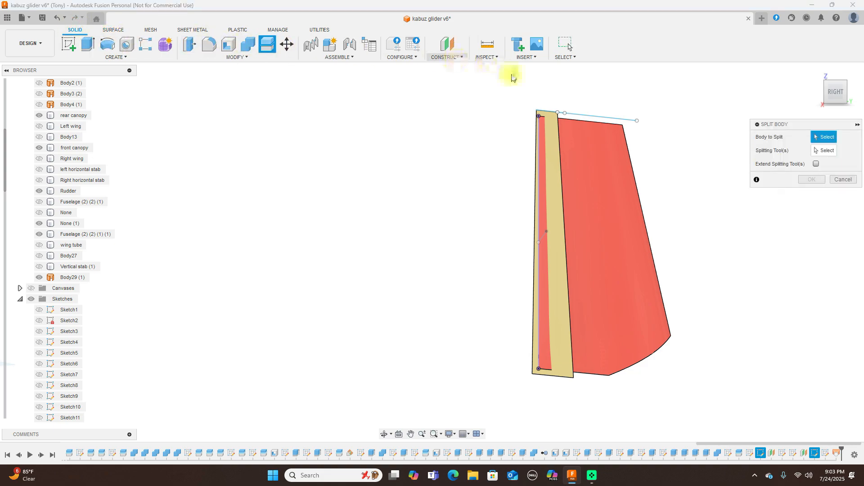
pyautogui.click(609, 195)
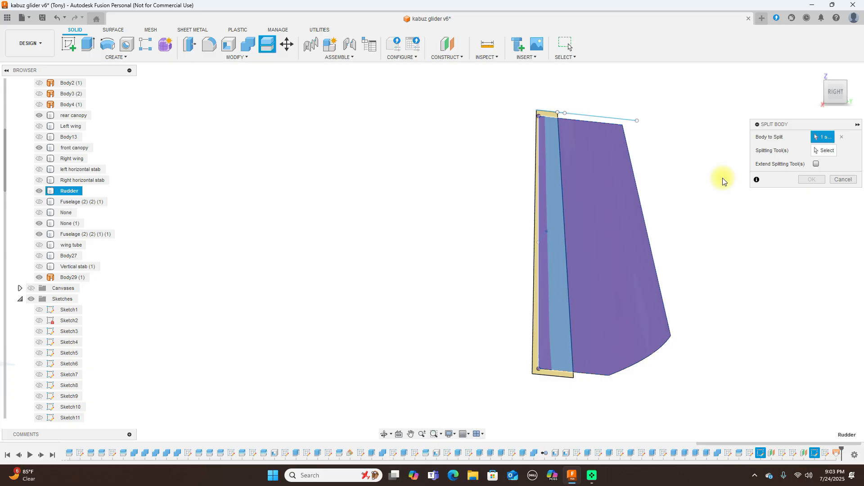
pyautogui.click(827, 151)
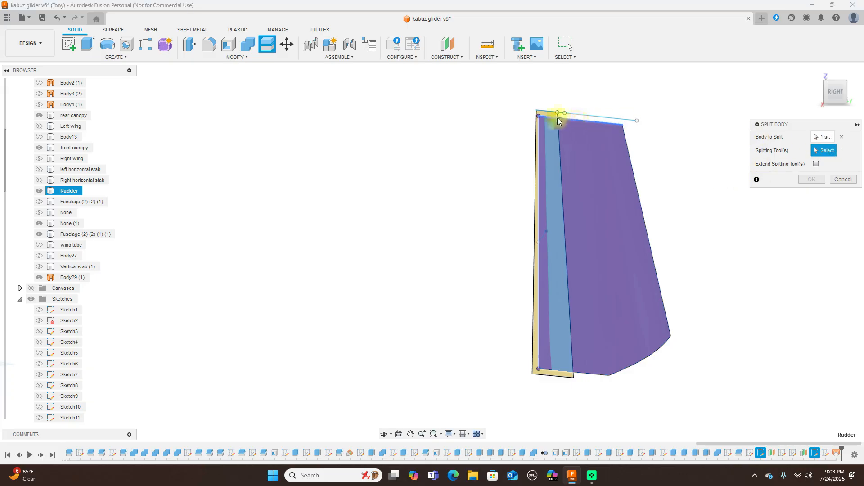
pyautogui.scroll(3, 549, 122)
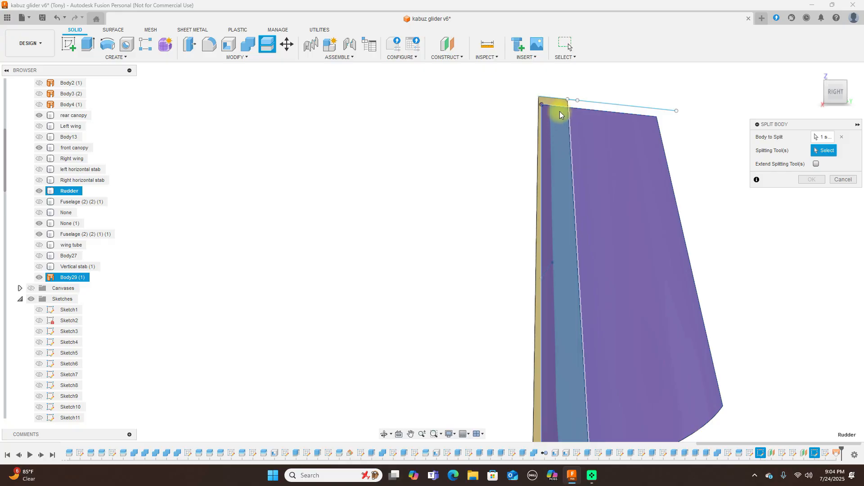
pyautogui.click(567, 119)
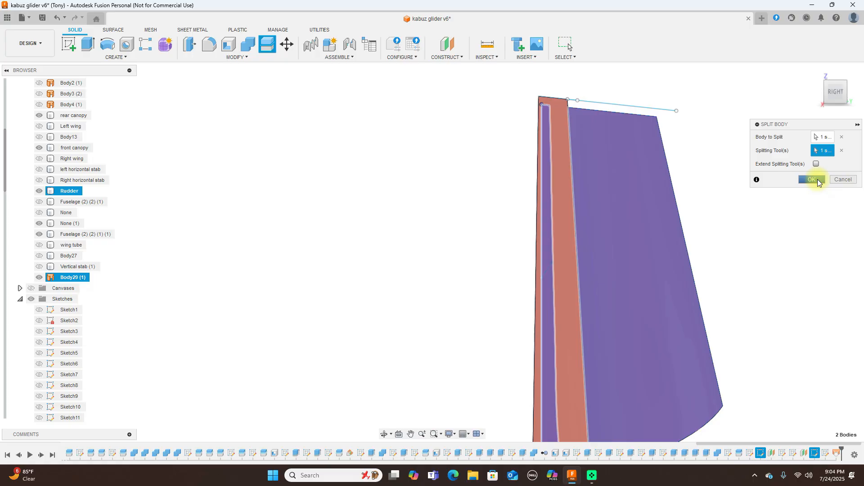
pyautogui.click(812, 180)
# Step: Hide the cut-off Rudder piece and the lofted splitting surface, and inspect the remaining beveled body
pyautogui.scroll(-3, 764, 208)
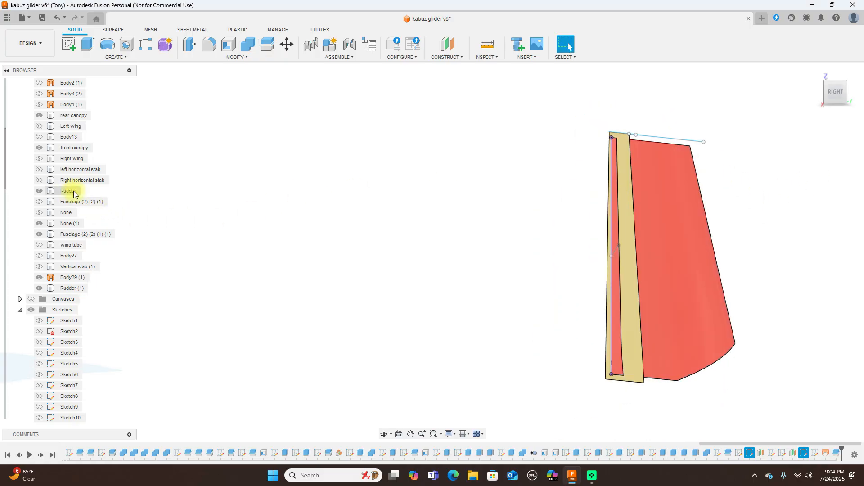
pyautogui.click(39, 192)
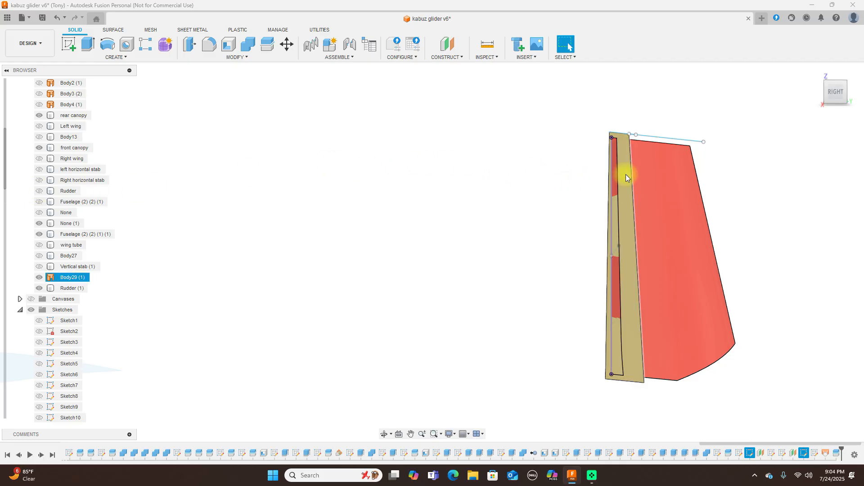
pyautogui.click(39, 276)
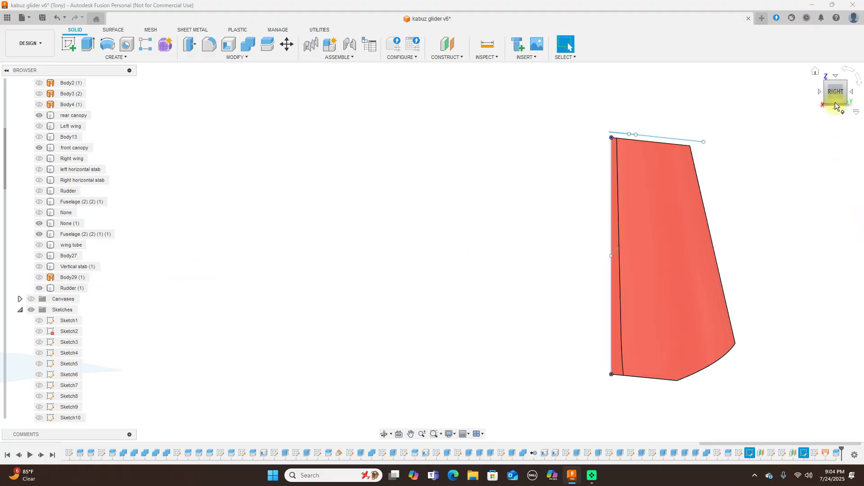
pyautogui.moveTo(836, 103)
pyautogui.mouseDown()
pyautogui.moveTo(857, 85)
pyautogui.moveTo(20, 74)
pyautogui.moveTo(21, 43)
pyautogui.moveTo(835, 86)
pyautogui.moveTo(735, 129)
pyautogui.moveTo(735, 141)
pyautogui.moveTo(797, 166)
pyautogui.moveTo(835, 156)
pyautogui.moveTo(8, 110)
pyautogui.moveTo(25, 139)
pyautogui.moveTo(853, 157)
pyautogui.moveTo(124, 153)
pyautogui.mouseUp()
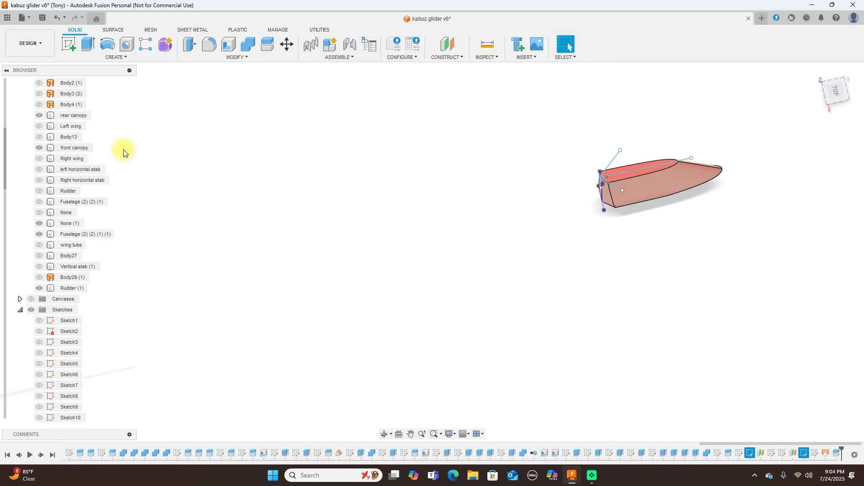
pyautogui.click(130, 59)
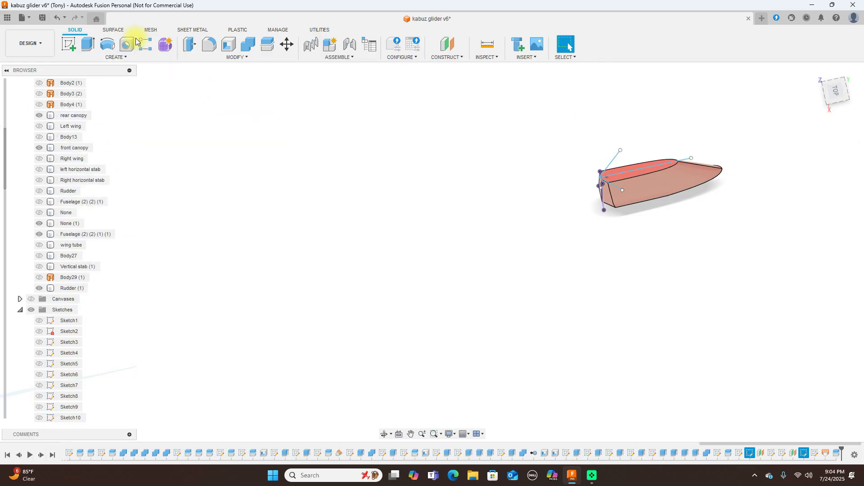
pyautogui.click(120, 31)
pyautogui.click(122, 56)
pyautogui.click(88, 127)
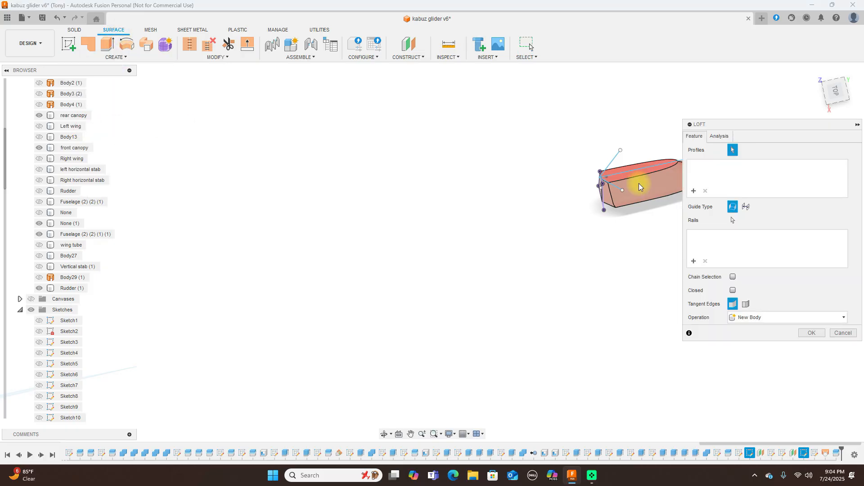
pyautogui.click(615, 165)
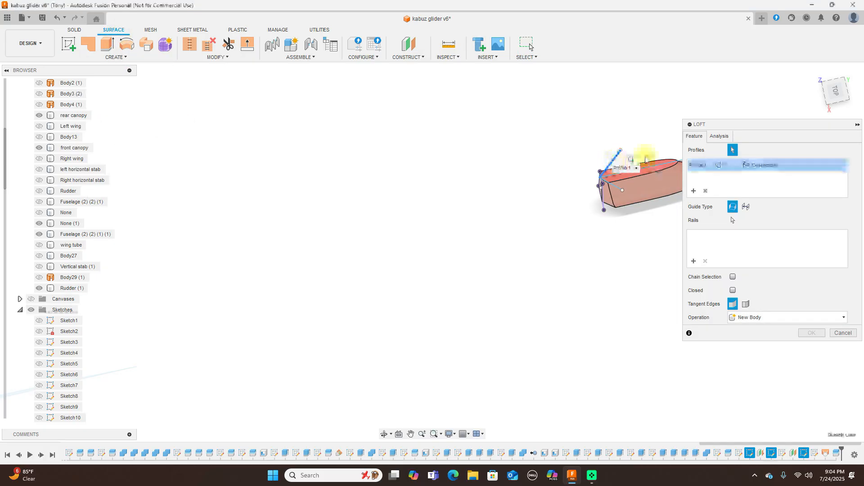
pyautogui.moveTo(829, 95)
pyautogui.mouseDown()
pyautogui.moveTo(837, 93)
pyautogui.moveTo(15, 92)
pyautogui.moveTo(110, 73)
pyautogui.moveTo(112, 60)
pyautogui.moveTo(116, 66)
pyautogui.mouseUp()
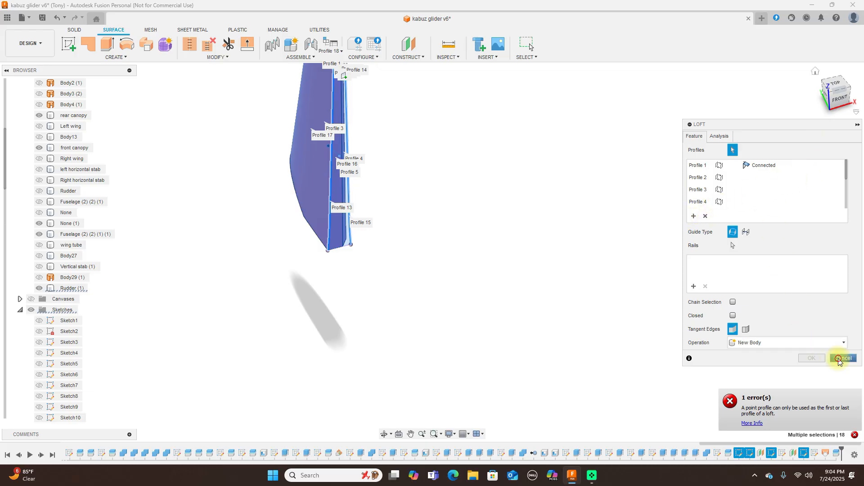
pyautogui.click(843, 359)
# Step: Show Sketch46, the V-shaped guide sketch below the rudder
pyautogui.scroll(5, 402, 162)
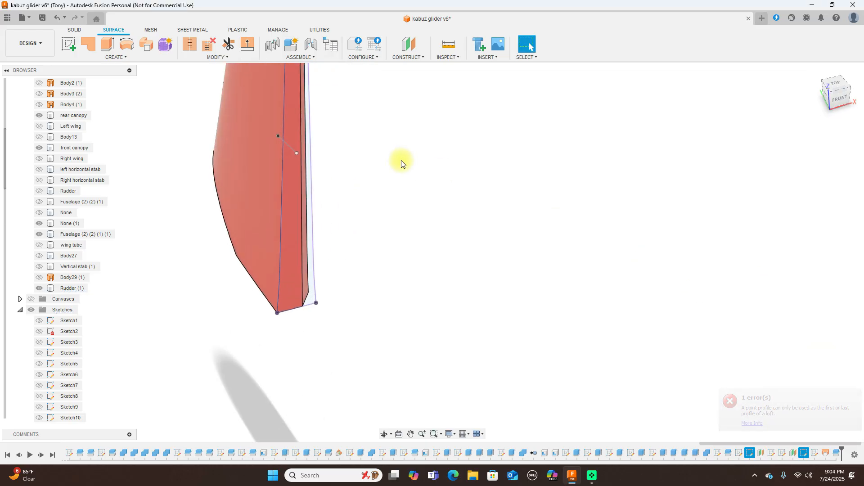
pyautogui.scroll(-3, 402, 162)
pyautogui.moveTo(467, 143); pyautogui.dragTo(522, 233, button='middle')
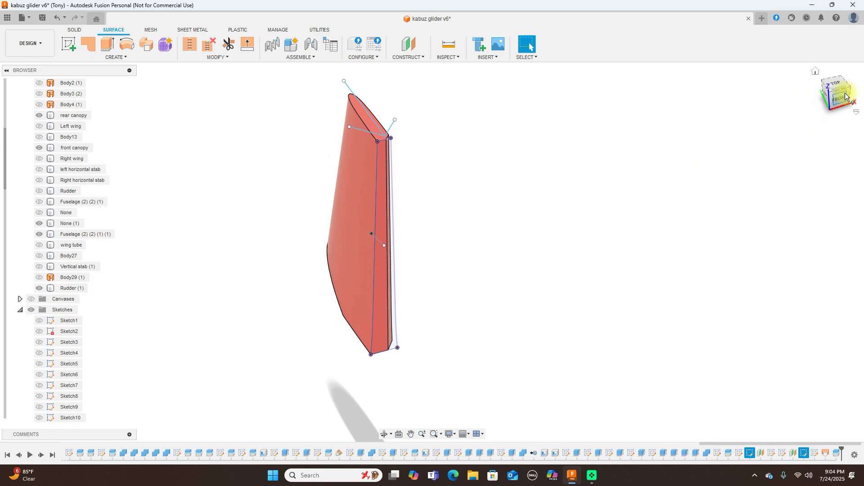
pyautogui.moveTo(846, 96); pyautogui.dragTo(804, 99)
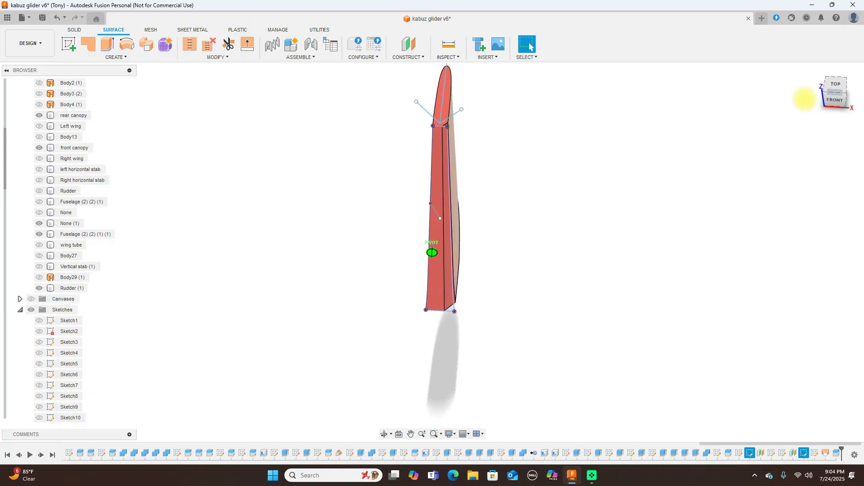
pyautogui.scroll(-5, 18, 331)
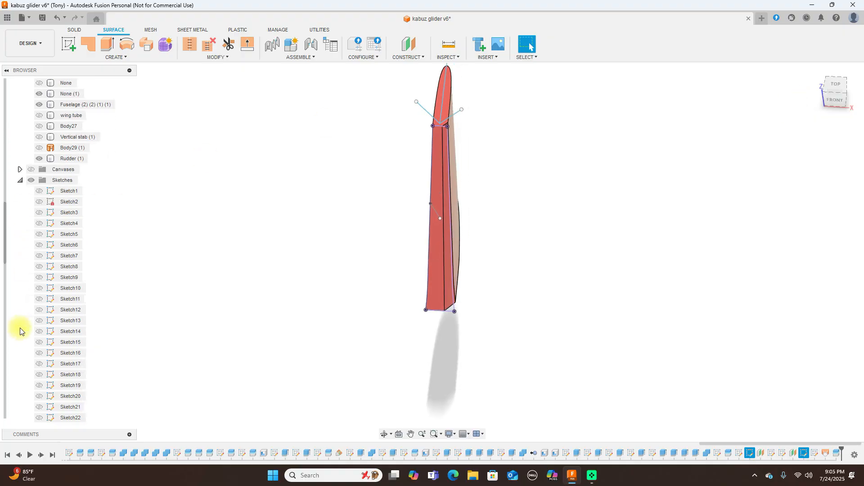
pyautogui.scroll(-2, 20, 331)
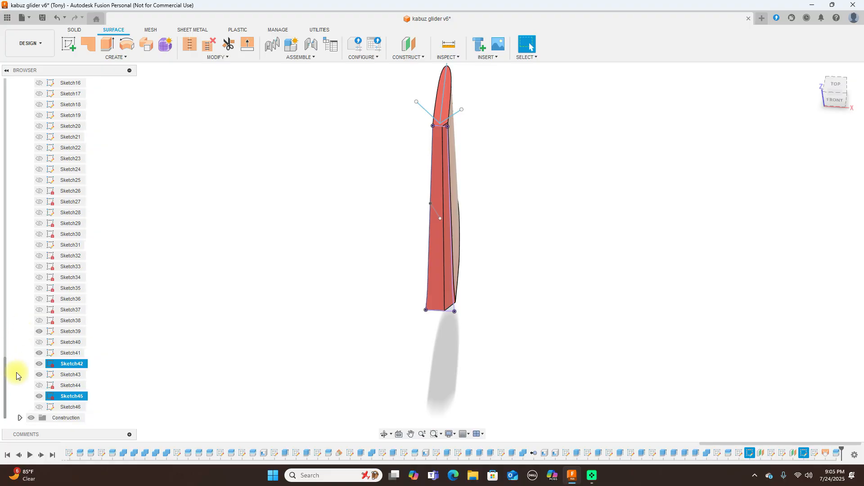
pyautogui.click(40, 407)
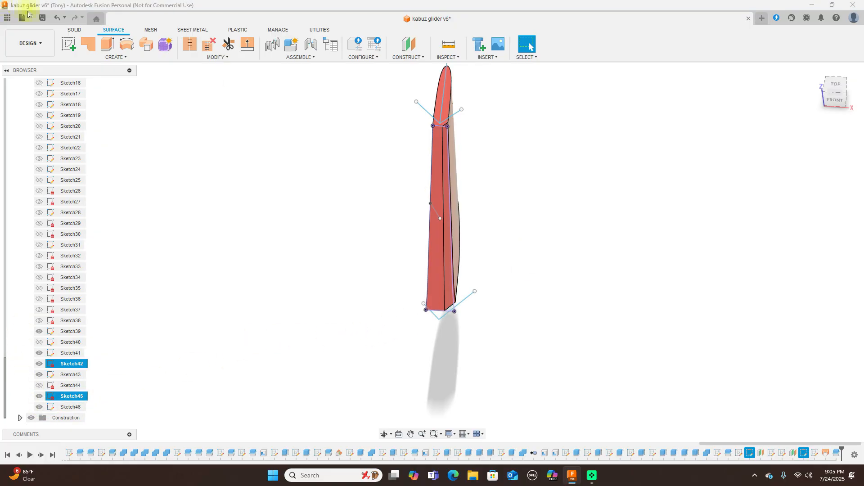
# Step: Loft a surface between the shorter line of the lower V sketch and the matching upper V line as a new body
pyautogui.click(111, 56)
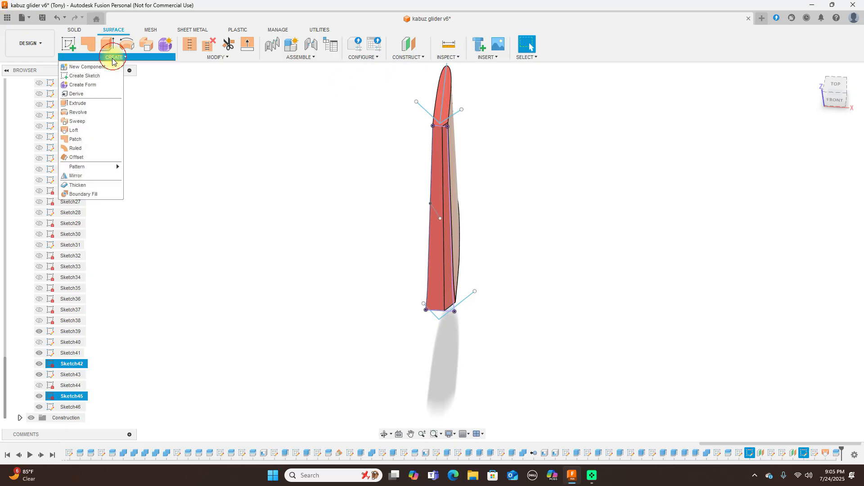
pyautogui.click(74, 130)
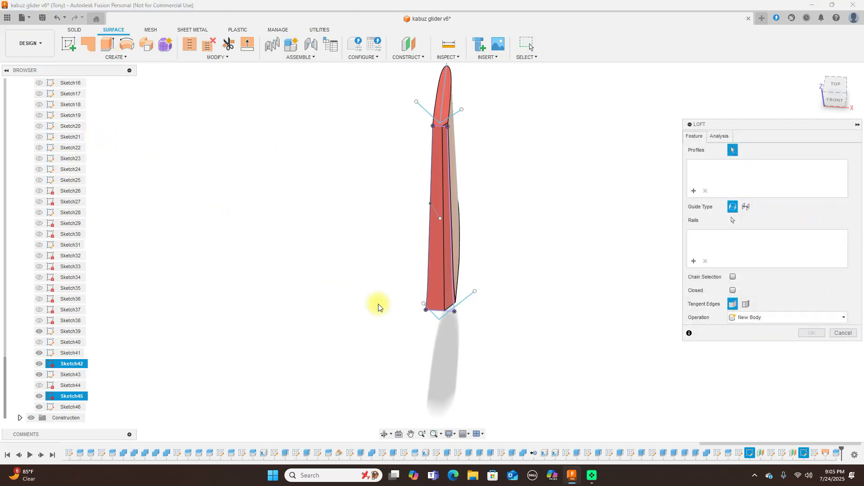
pyautogui.click(434, 317)
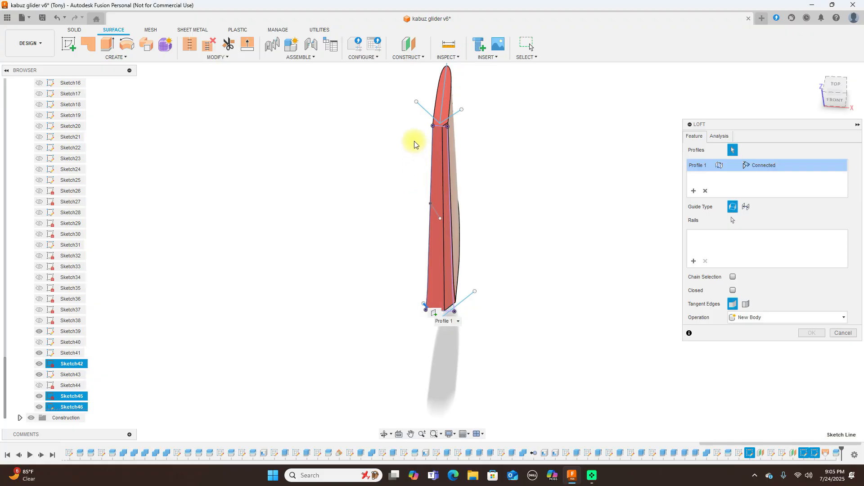
pyautogui.click(427, 116)
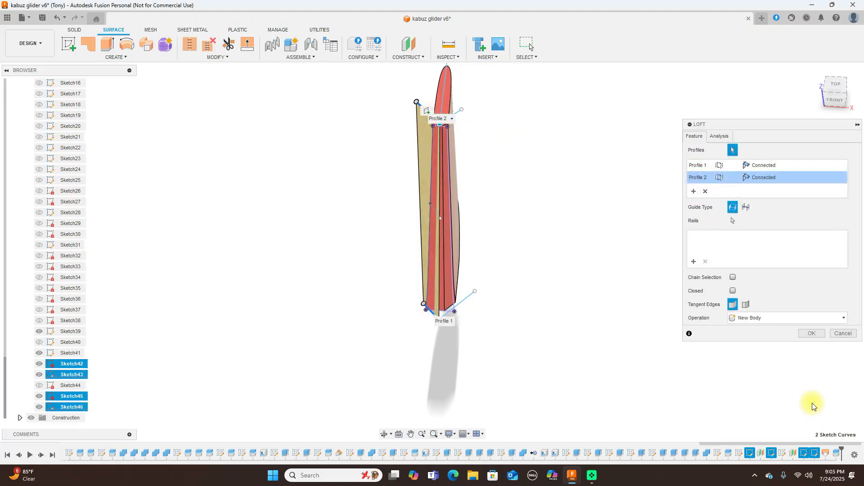
pyautogui.click(807, 334)
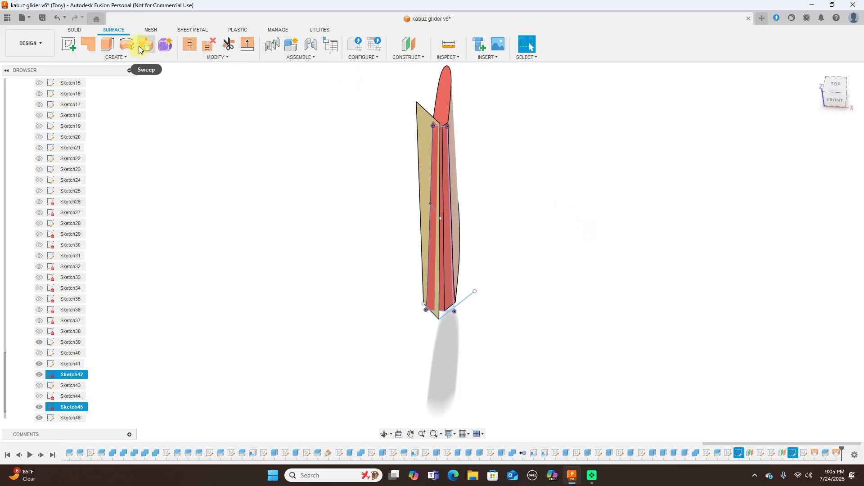
# Step: Split the Rudder (1) body using the newly lofted surface as the splitting tool
pyautogui.click(80, 31)
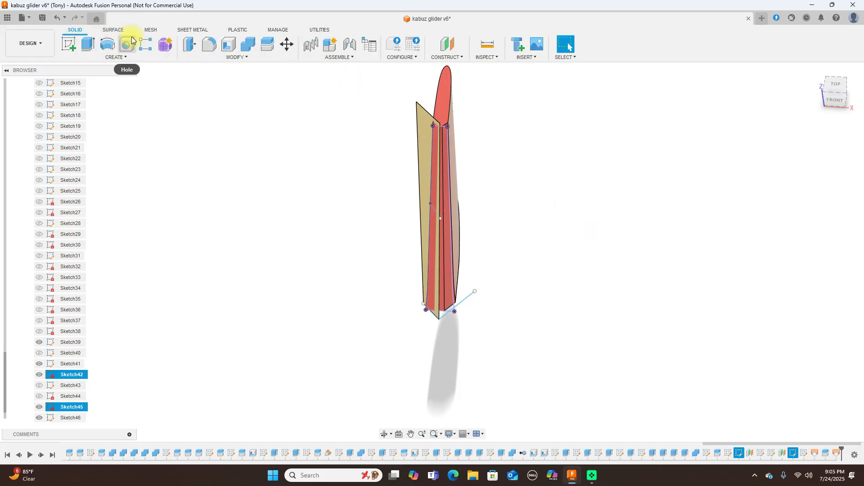
pyautogui.click(267, 44)
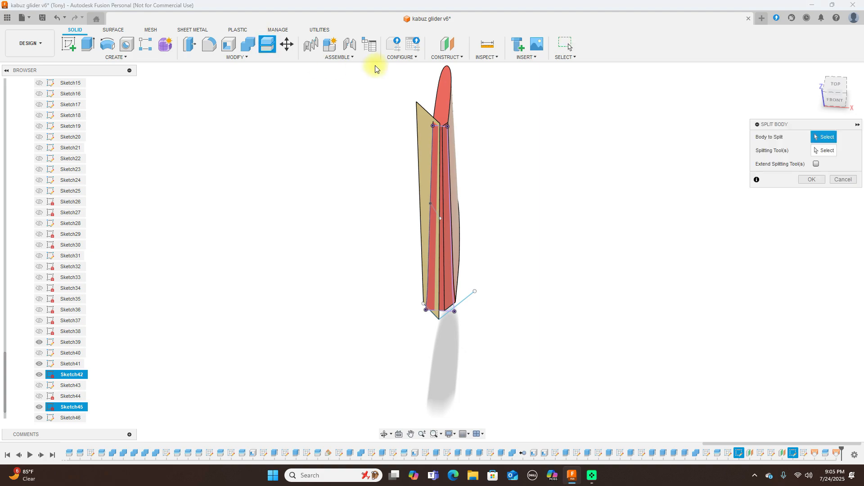
pyautogui.click(443, 97)
pyautogui.click(820, 151)
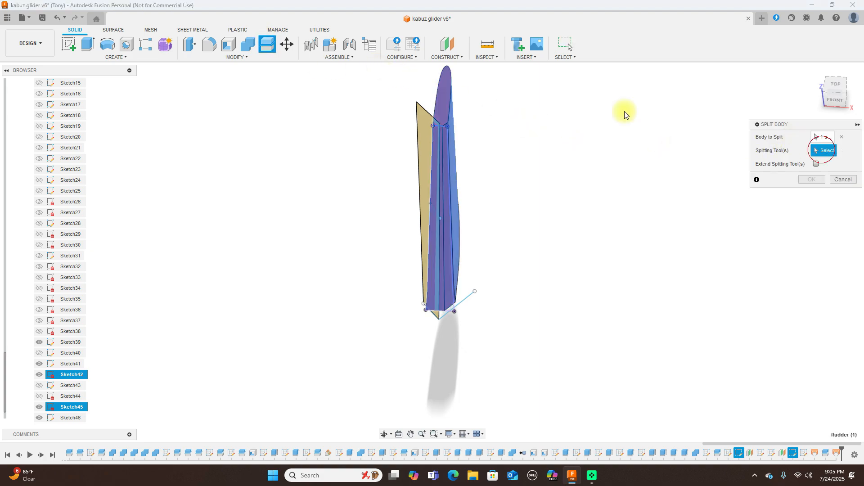
pyautogui.click(423, 120)
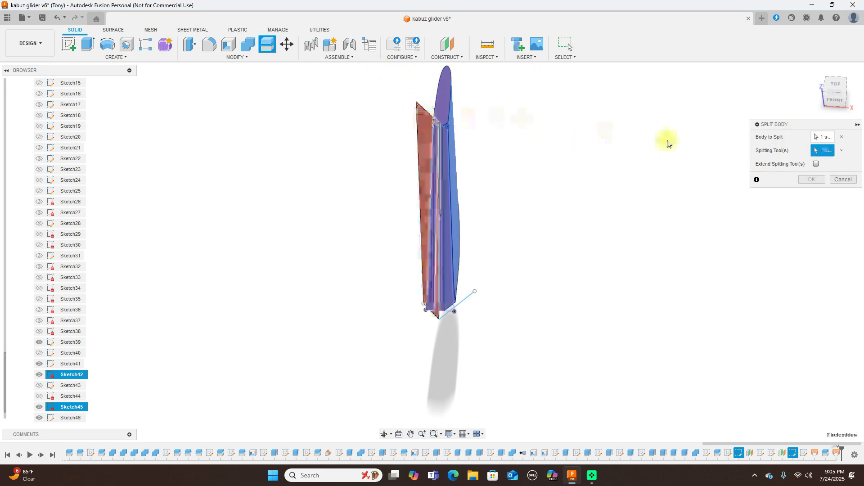
pyautogui.click(815, 180)
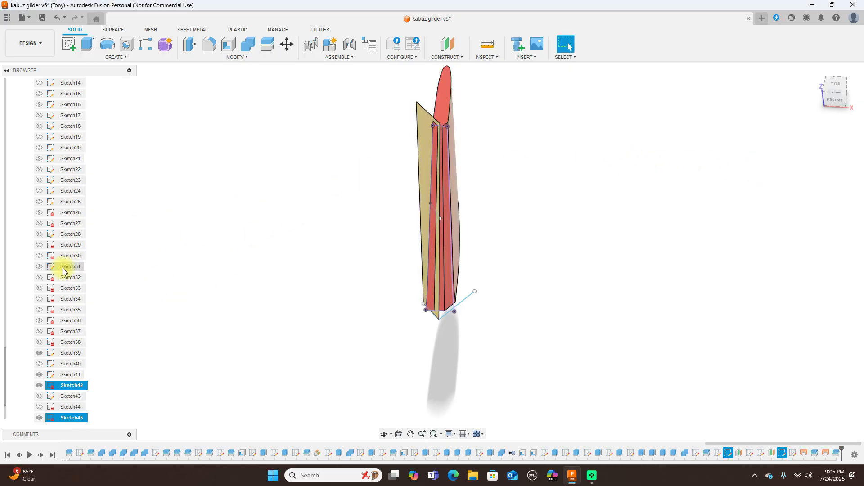
# Step: Hide the second lofted splitting surface and the cut-off rudder piece, keeping the double-beveled Rudder (1) (1) body shown
pyautogui.scroll(2, 63, 269)
pyautogui.scroll(3, 63, 269)
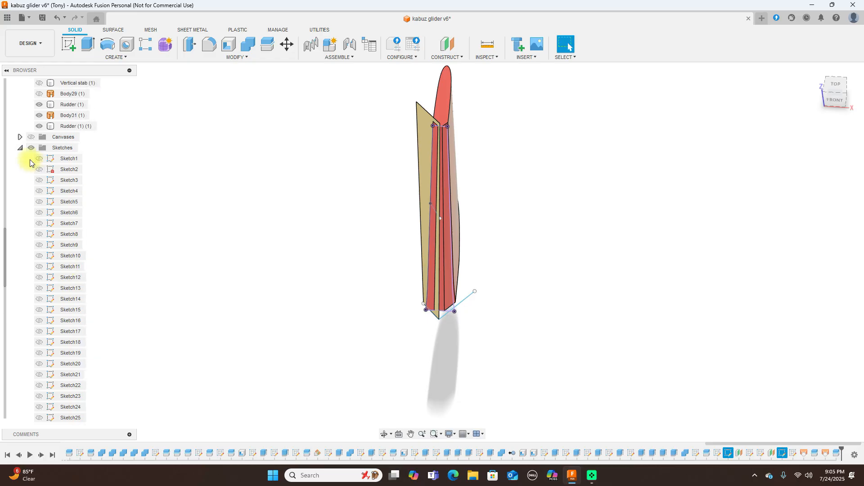
pyautogui.click(20, 149)
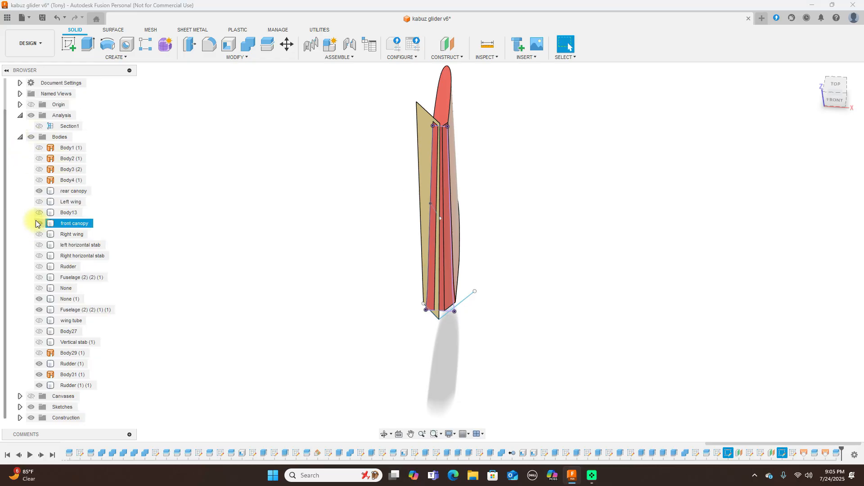
pyautogui.click(40, 193)
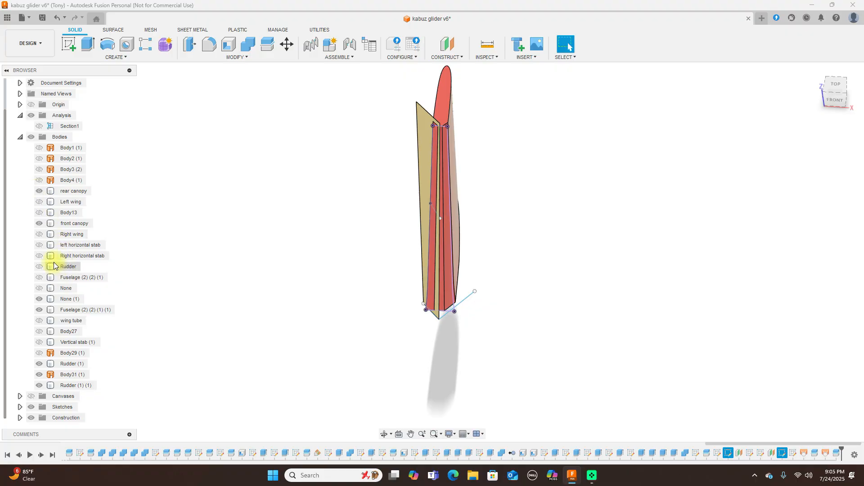
pyautogui.click(40, 364)
pyautogui.scroll(3, 315, 252)
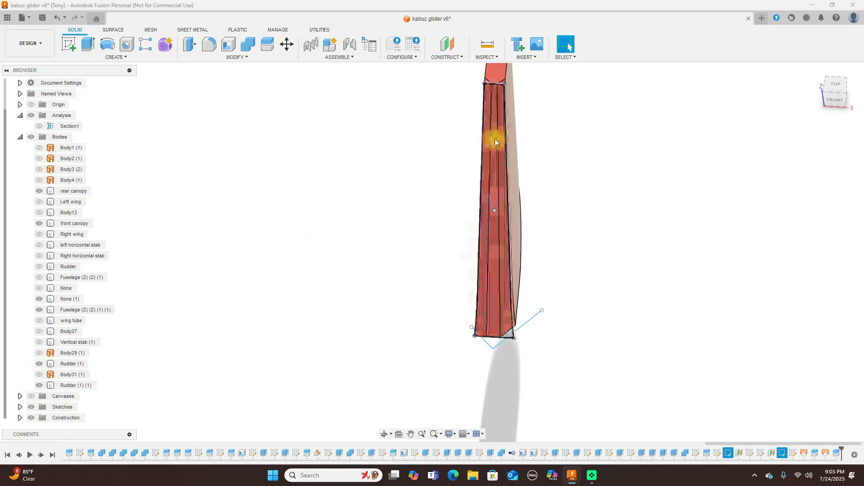
pyautogui.scroll(1, 483, 89)
pyautogui.scroll(1, 483, 89)
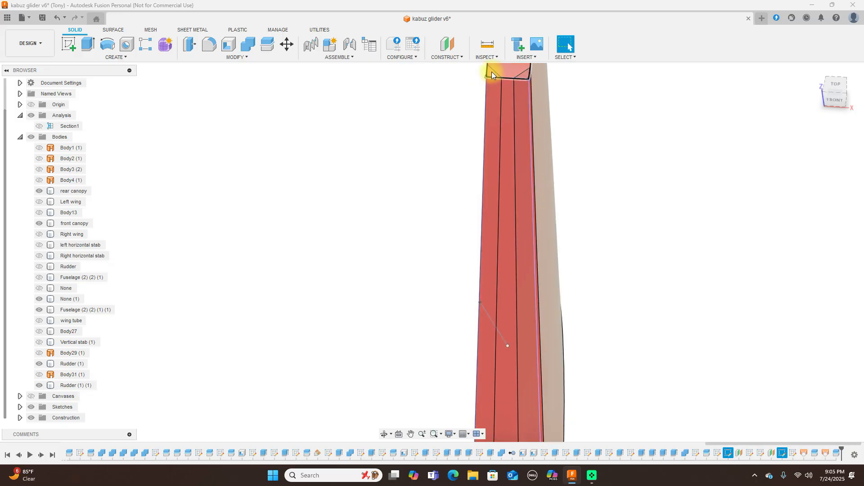
pyautogui.scroll(1, 446, 104)
pyautogui.scroll(-1, 406, 126)
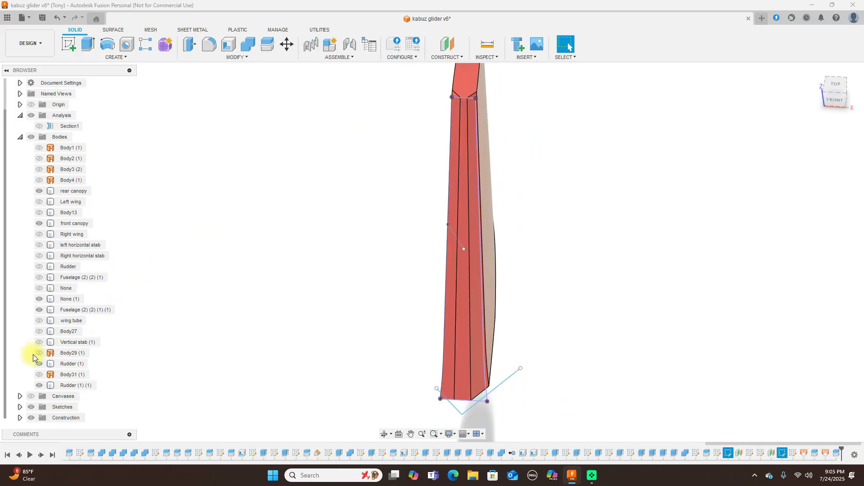
pyautogui.click(39, 386)
pyautogui.click(39, 386)
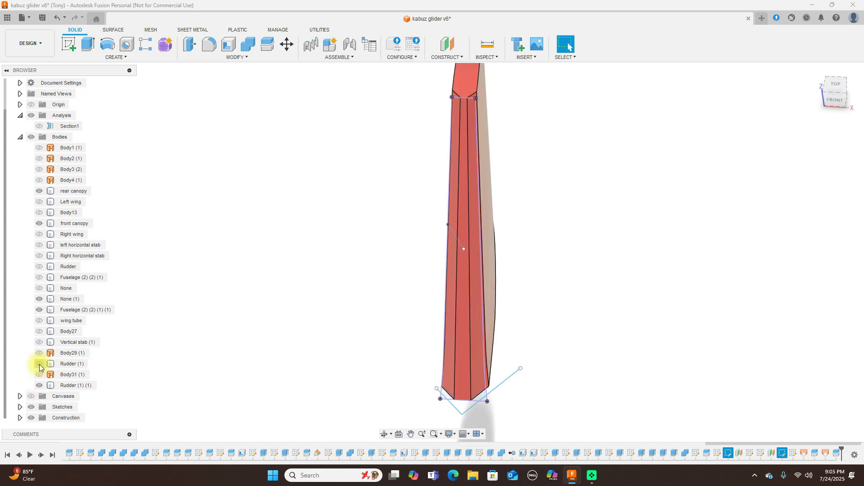
# Step: View the rudder from the right side and hide all sketches
pyautogui.click(834, 99)
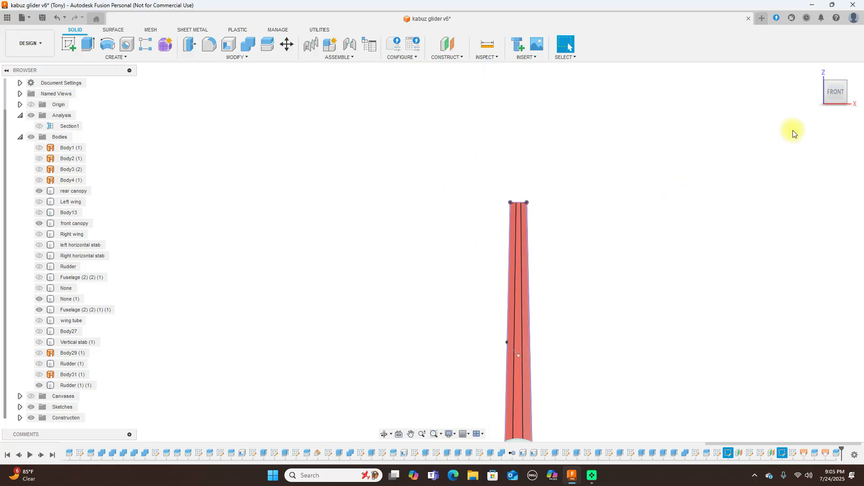
pyautogui.click(851, 95)
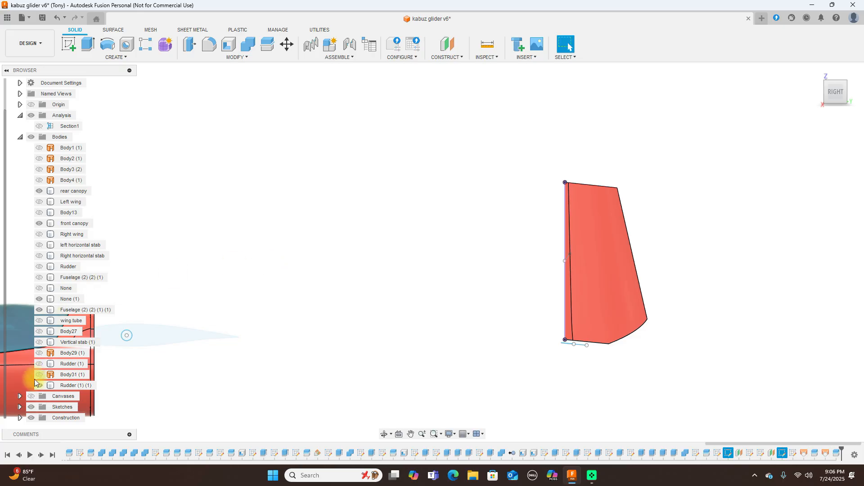
pyautogui.click(68, 310)
pyautogui.click(30, 407)
pyautogui.click(90, 290)
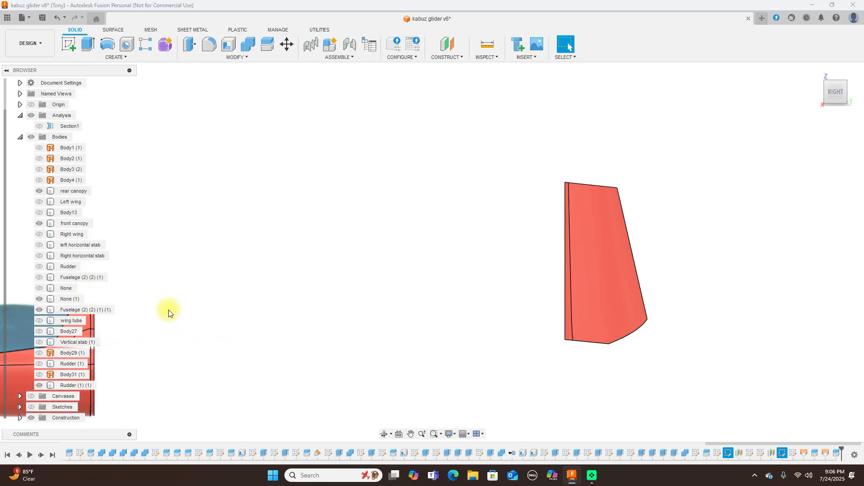
# Step: Show the Vertical stab (1) body in front of the beveled rudder
pyautogui.scroll(-3, 200, 315)
pyautogui.moveTo(337, 288); pyautogui.dragTo(529, 258, button='middle')
pyautogui.click(51, 298)
pyautogui.click(44, 278)
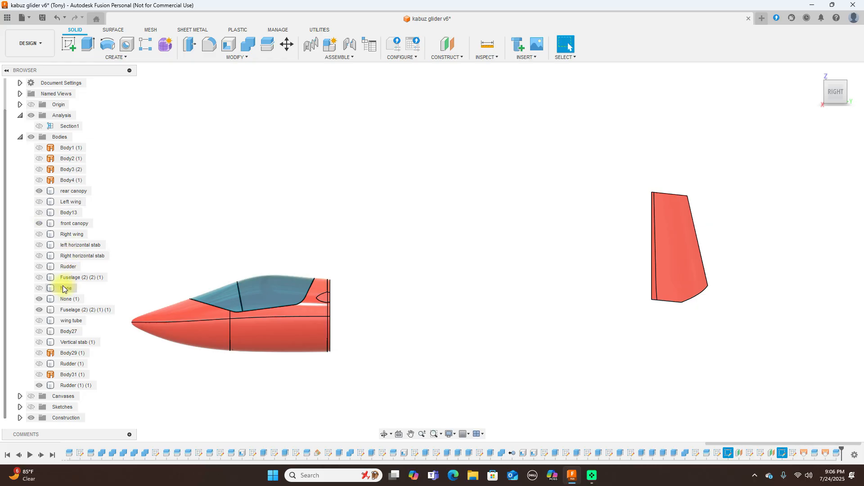
pyautogui.click(43, 267)
pyautogui.click(42, 267)
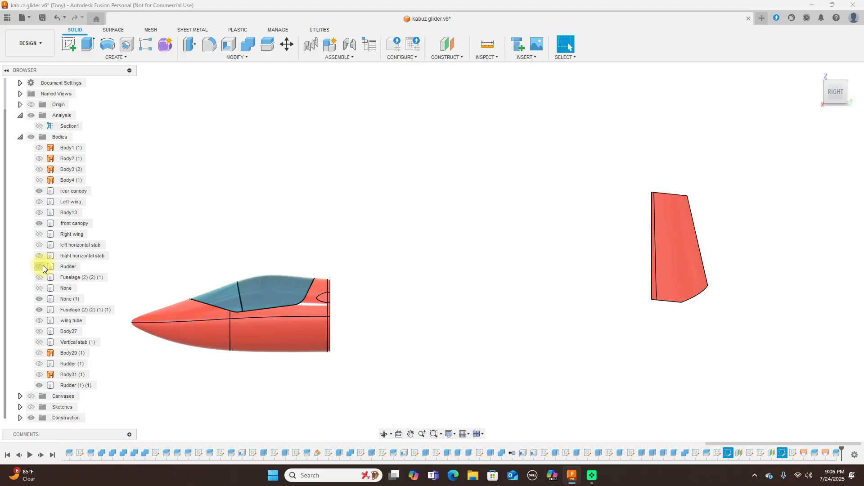
pyautogui.click(39, 343)
# Step: Show the rear fuselage body, Fuselage (2) (2) (1), beneath the vertical stabilizer and rudder
pyautogui.moveTo(845, 100)
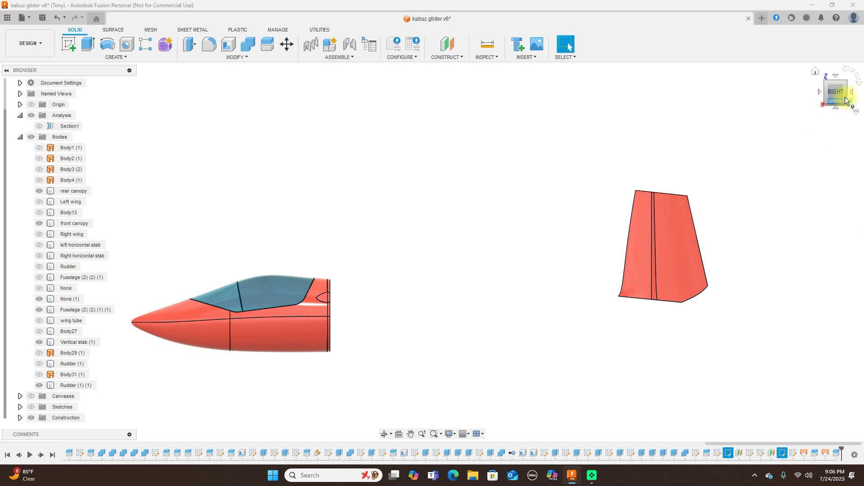
pyautogui.moveTo(835, 89)
pyautogui.mouseDown()
pyautogui.moveTo(781, 147)
pyautogui.moveTo(788, 139)
pyautogui.moveTo(725, 118)
pyautogui.moveTo(839, 85)
pyautogui.mouseUp()
pyautogui.scroll(-3, 423, 332)
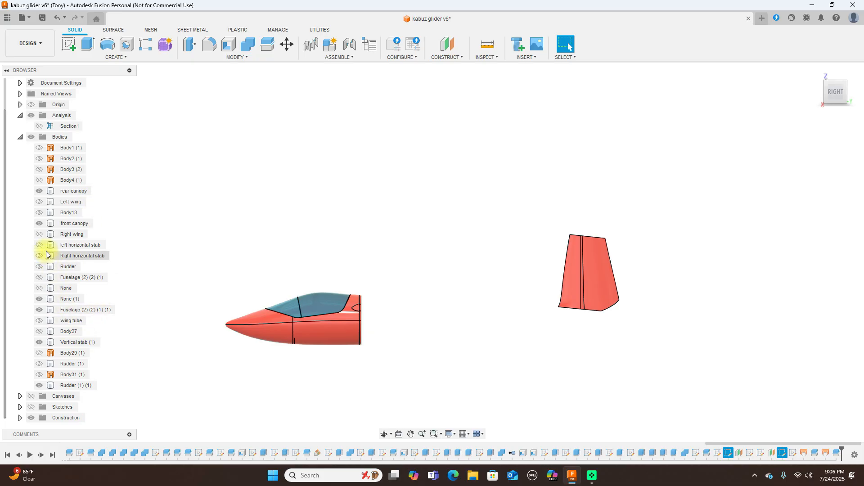
pyautogui.click(39, 298)
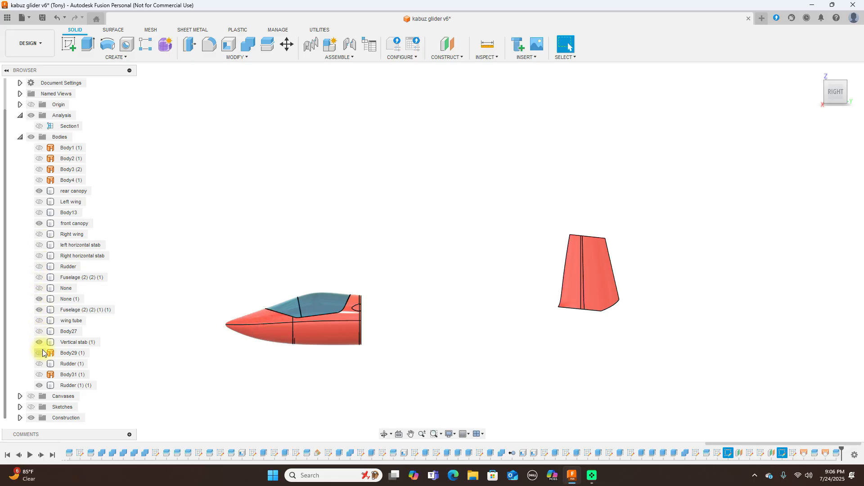
pyautogui.click(42, 277)
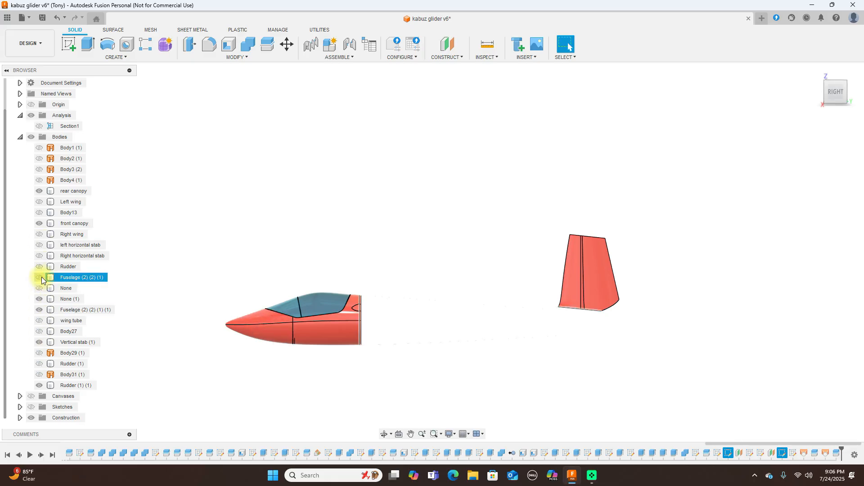
pyautogui.click(39, 277)
# Step: Examine the assembled fuselage, canopy, vertical stabilizer and beveled rudder from the right side, front and angled views
pyautogui.click(525, 270)
pyautogui.scroll(-2, 525, 270)
pyautogui.moveTo(841, 84)
pyautogui.mouseDown()
pyautogui.moveTo(781, 129)
pyautogui.moveTo(687, 129)
pyautogui.moveTo(708, 118)
pyautogui.moveTo(685, 83)
pyautogui.moveTo(844, 85)
pyautogui.mouseUp()
pyautogui.click(836, 94)
pyautogui.scroll(4, 562, 187)
pyautogui.scroll(-2, 561, 191)
pyautogui.moveTo(537, 194); pyautogui.dragTo(636, 145, button='middle')
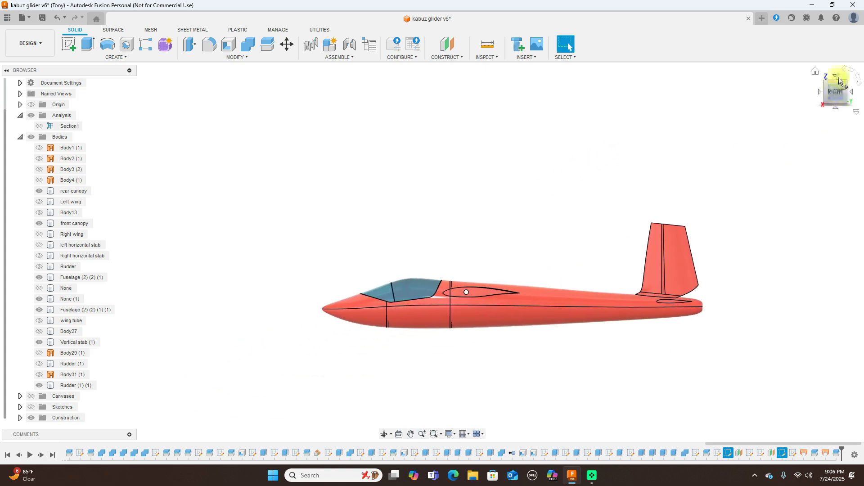
pyautogui.moveTo(832, 84)
pyautogui.mouseDown()
pyautogui.moveTo(831, 124)
pyautogui.moveTo(836, 95)
pyautogui.mouseUp()
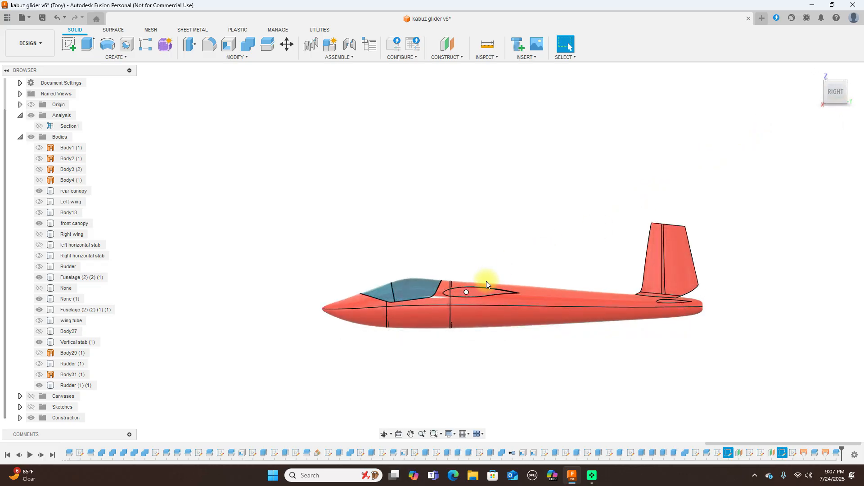
pyautogui.scroll(2, 480, 284)
pyautogui.scroll(-1, 481, 283)
pyautogui.scroll(-2, 487, 284)
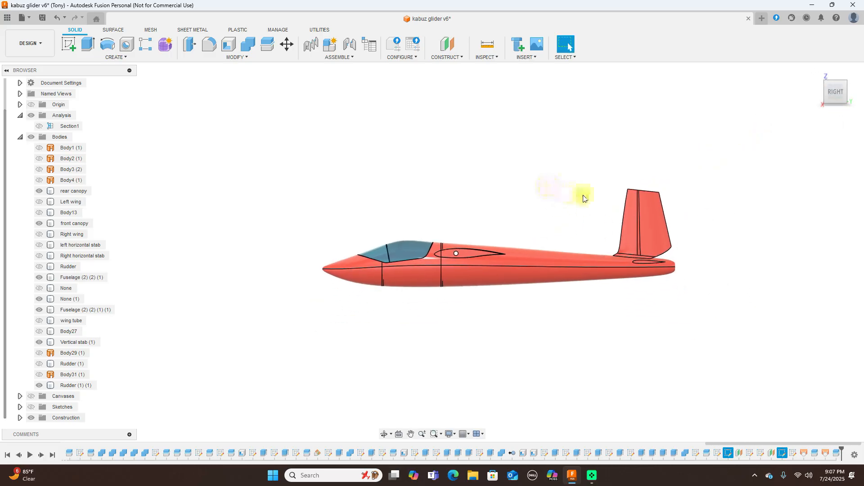
pyautogui.moveTo(826, 85); pyautogui.dragTo(851, 112)
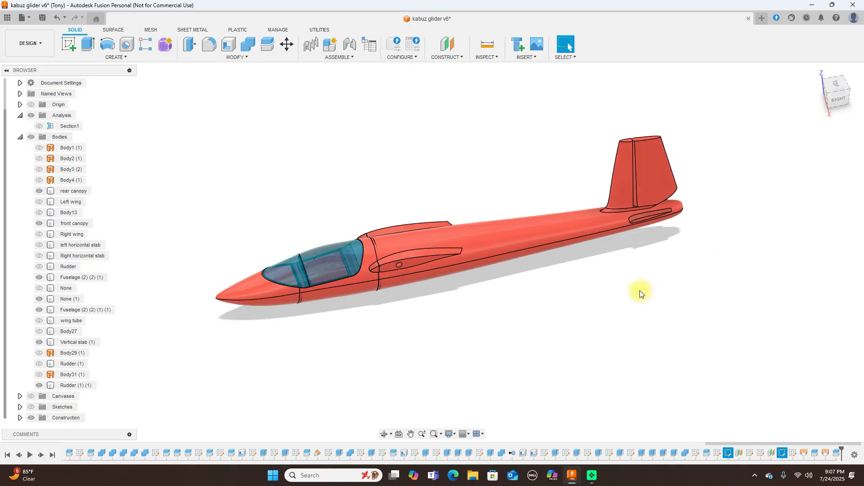
pyautogui.click(844, 100)
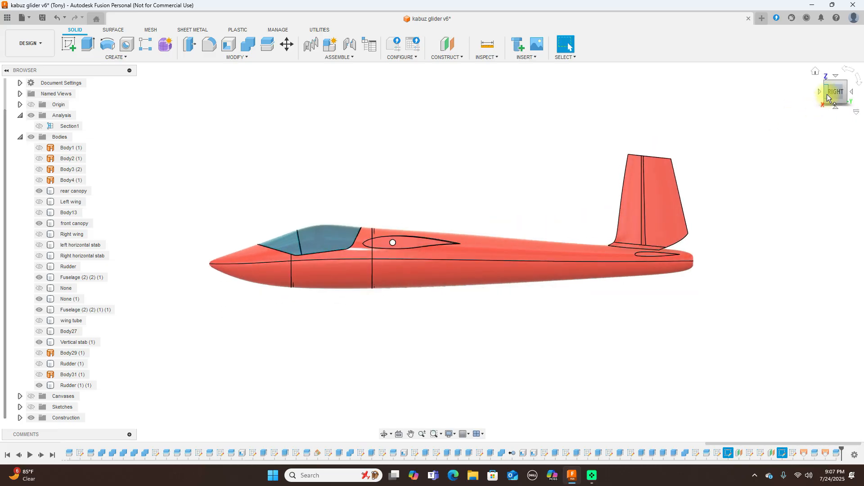
pyautogui.click(854, 101)
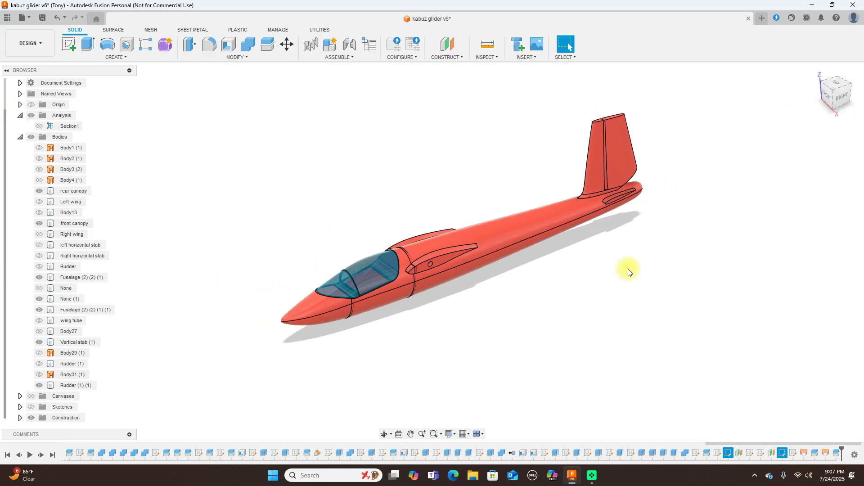
pyautogui.click(835, 100)
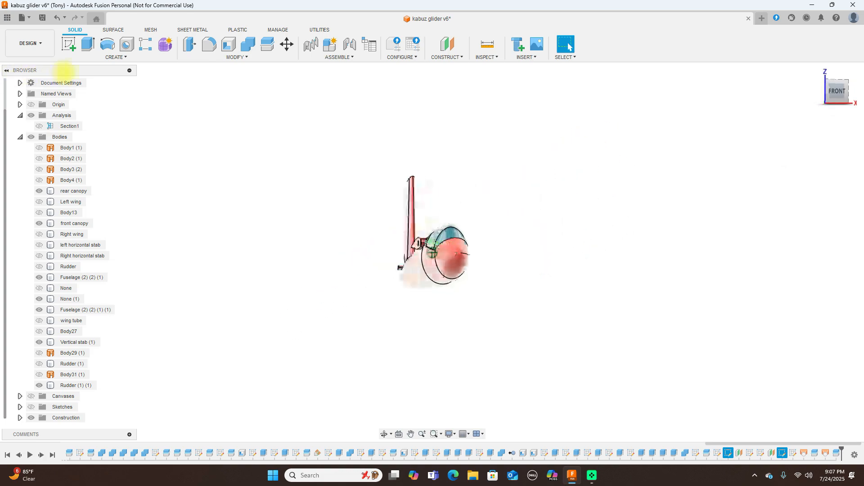
pyautogui.moveTo(805, 102); pyautogui.dragTo(720, 131)
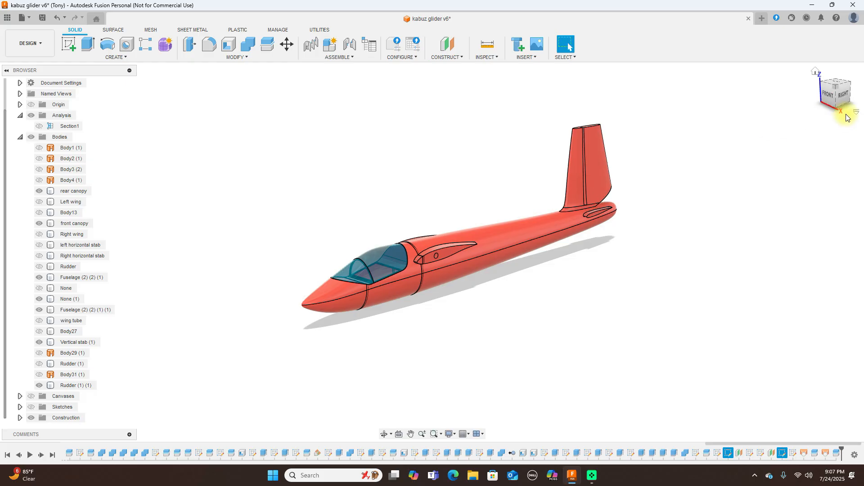
pyautogui.click(840, 99)
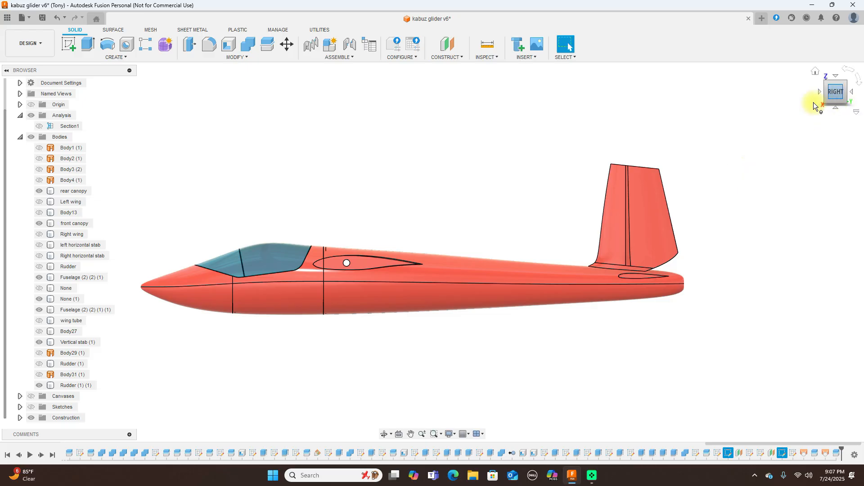
pyautogui.click(834, 95)
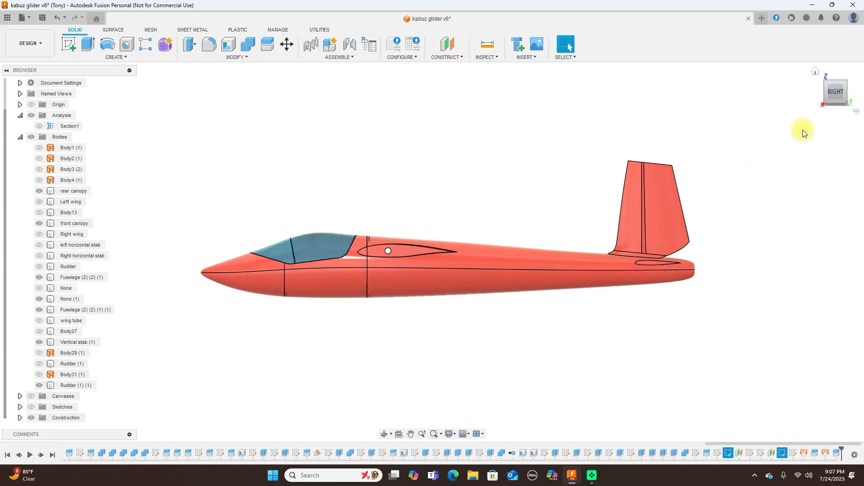
pyautogui.click(835, 95)
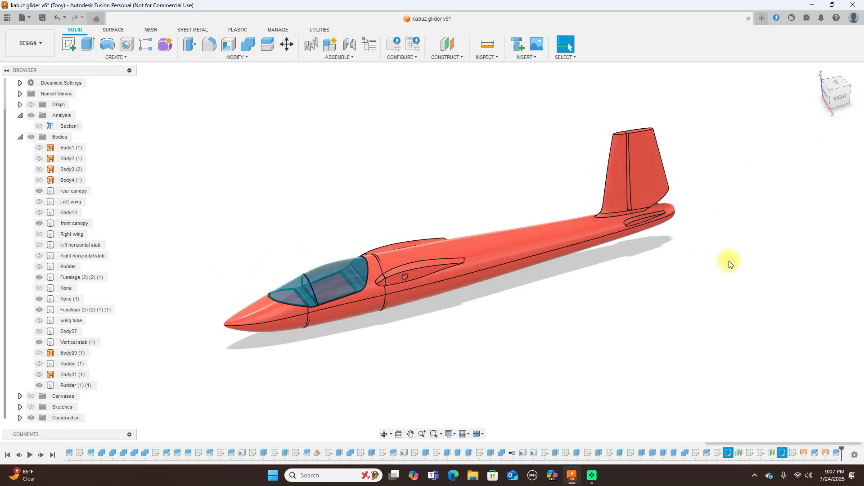